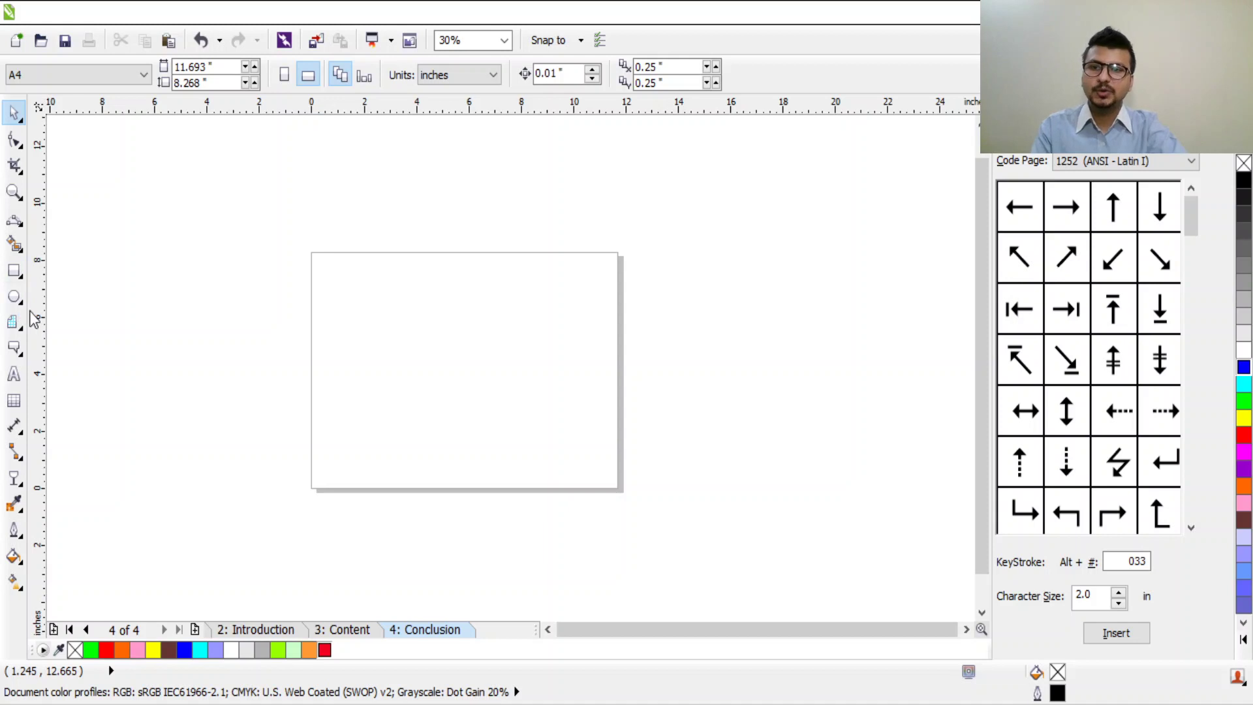
Step: Draw a square near the page centre with the Rectangle tool and fill it blue
click(19, 355)
click(61, 355)
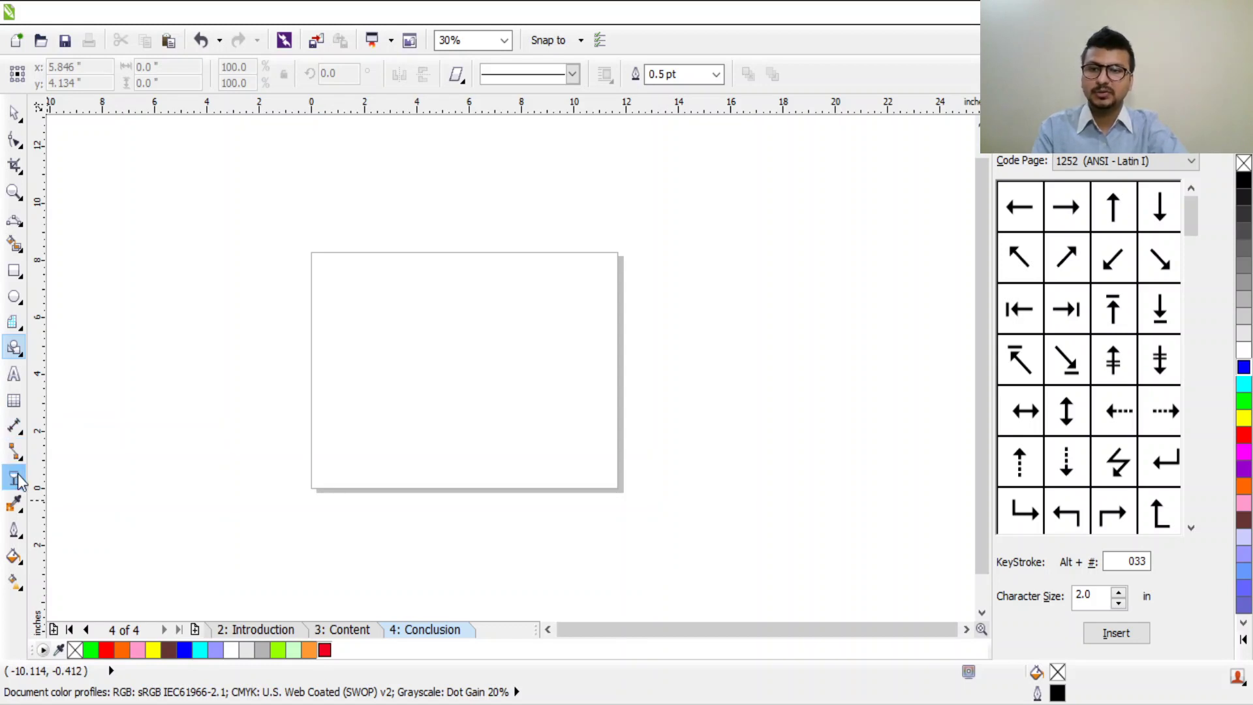
click(15, 506)
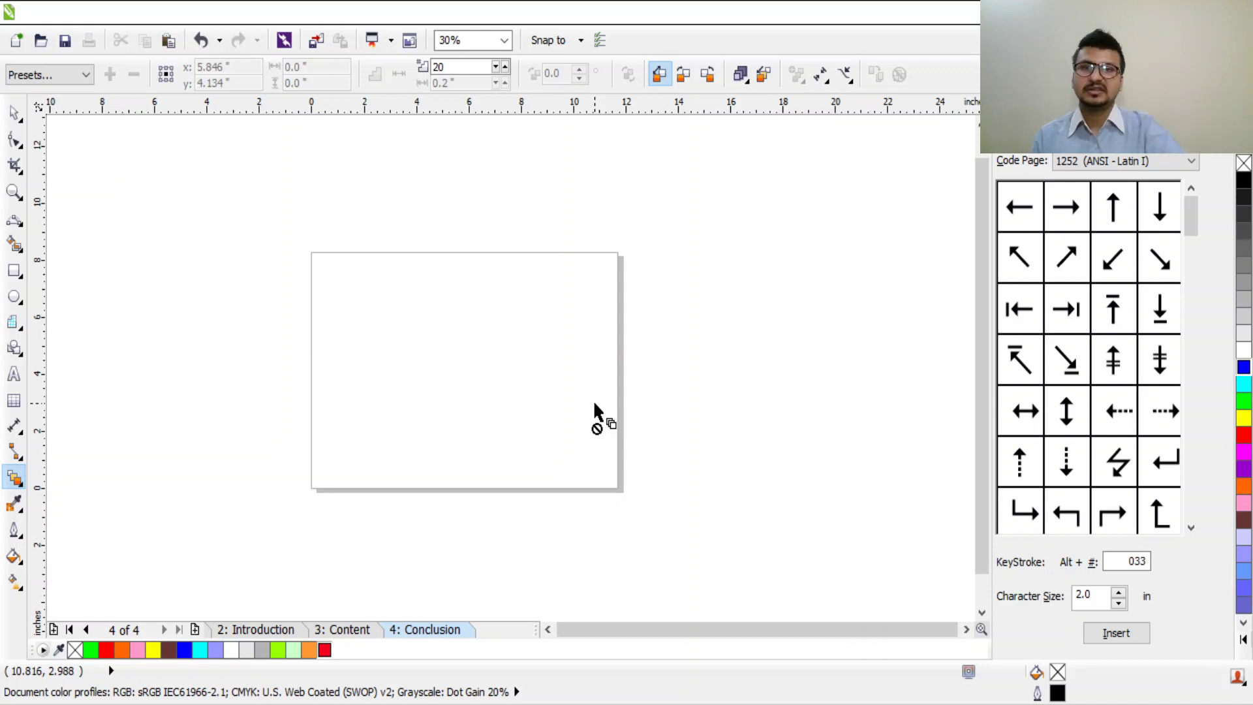
drag(594, 403, 57, 304)
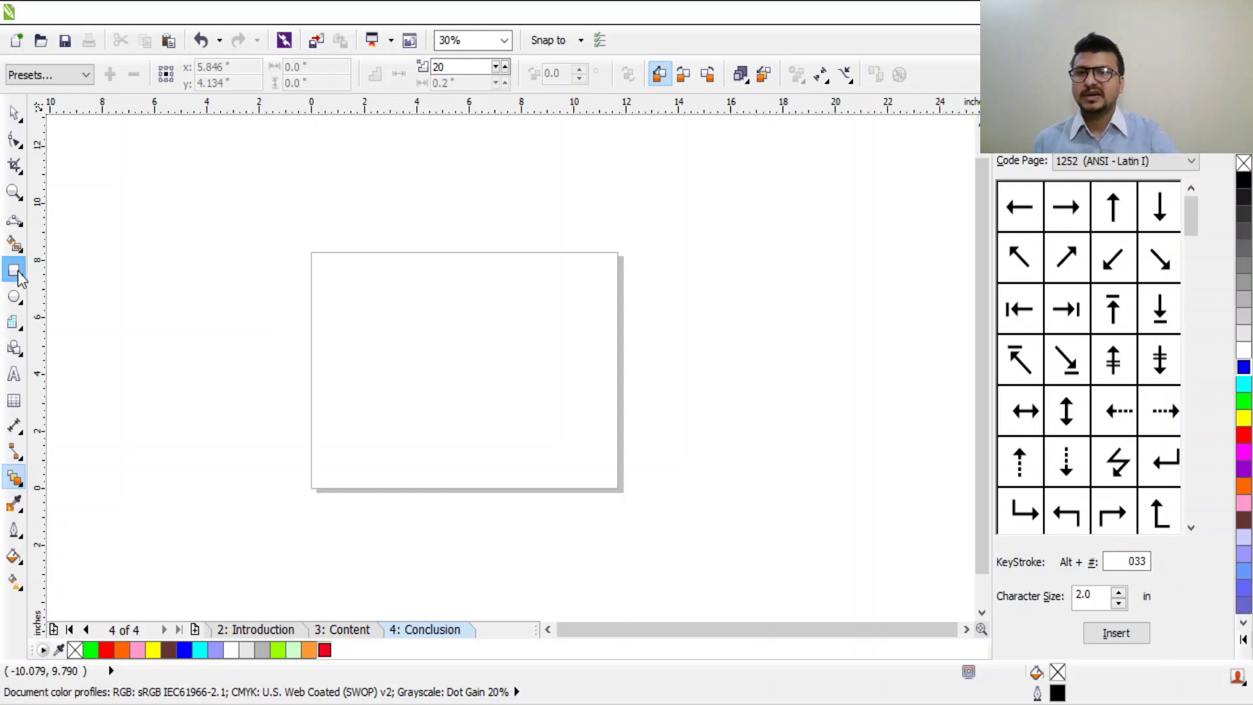
click(15, 271)
scroll(397, 338, up, 2)
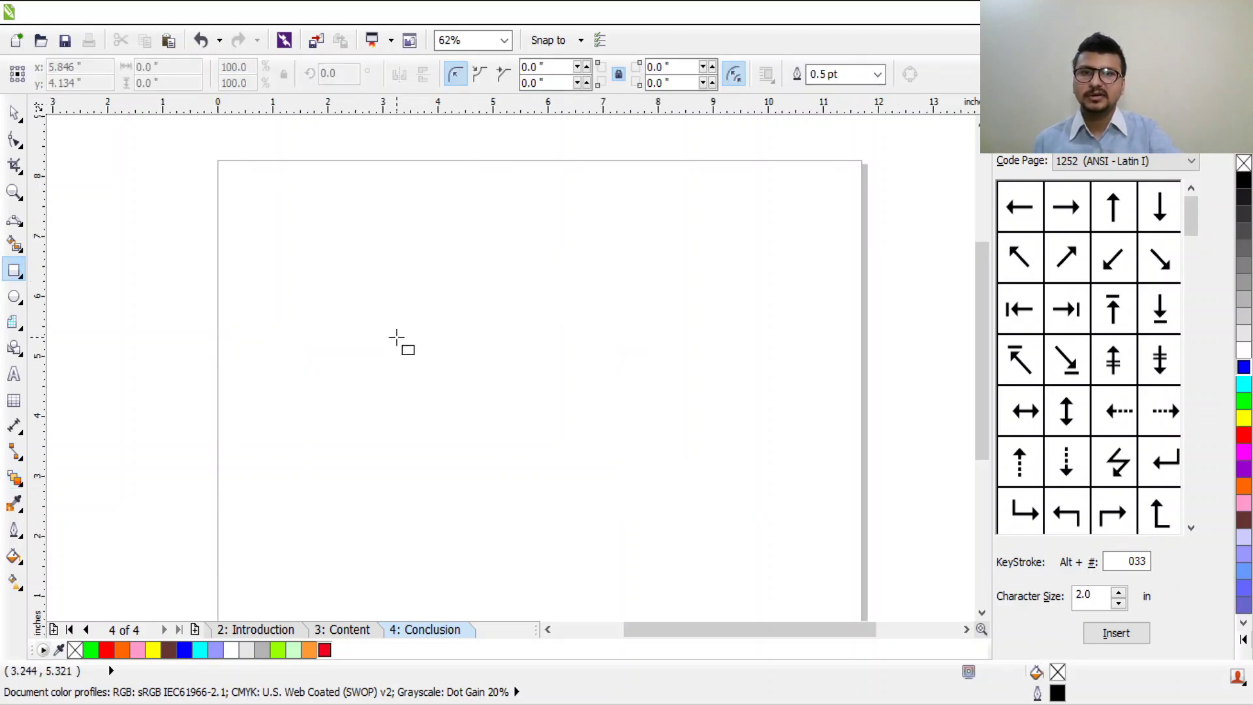
drag(445, 263, 578, 409)
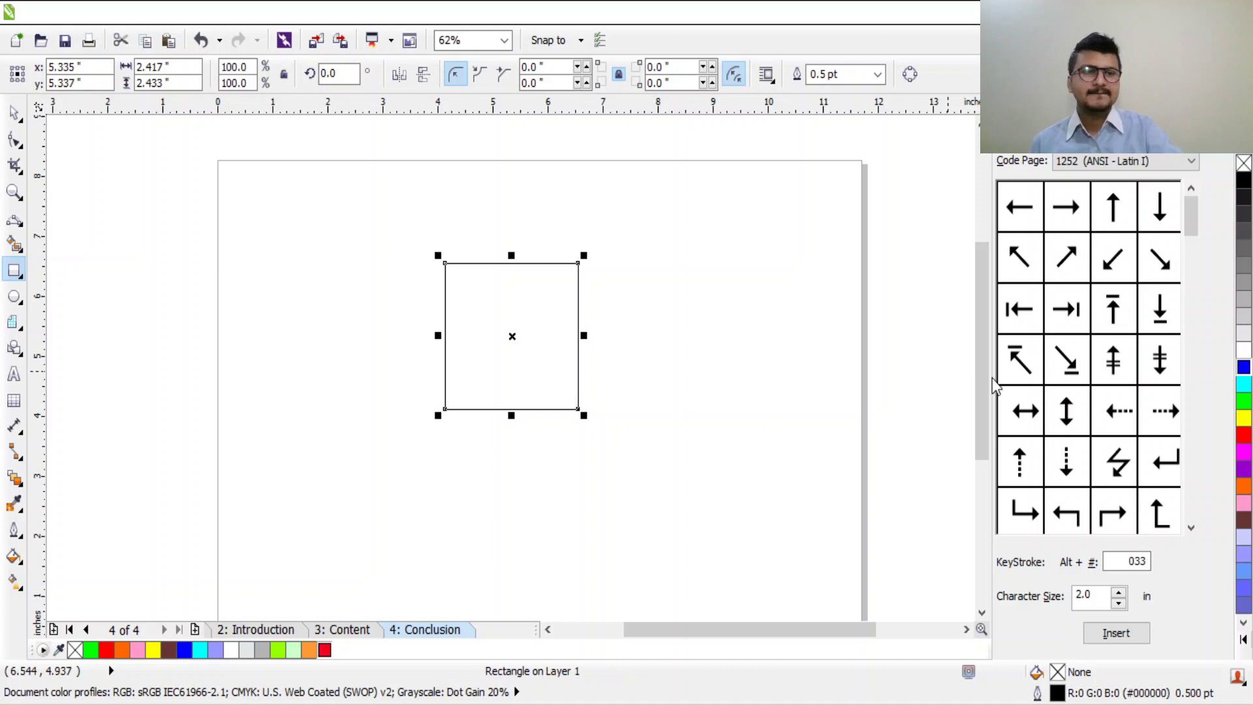
click(1243, 369)
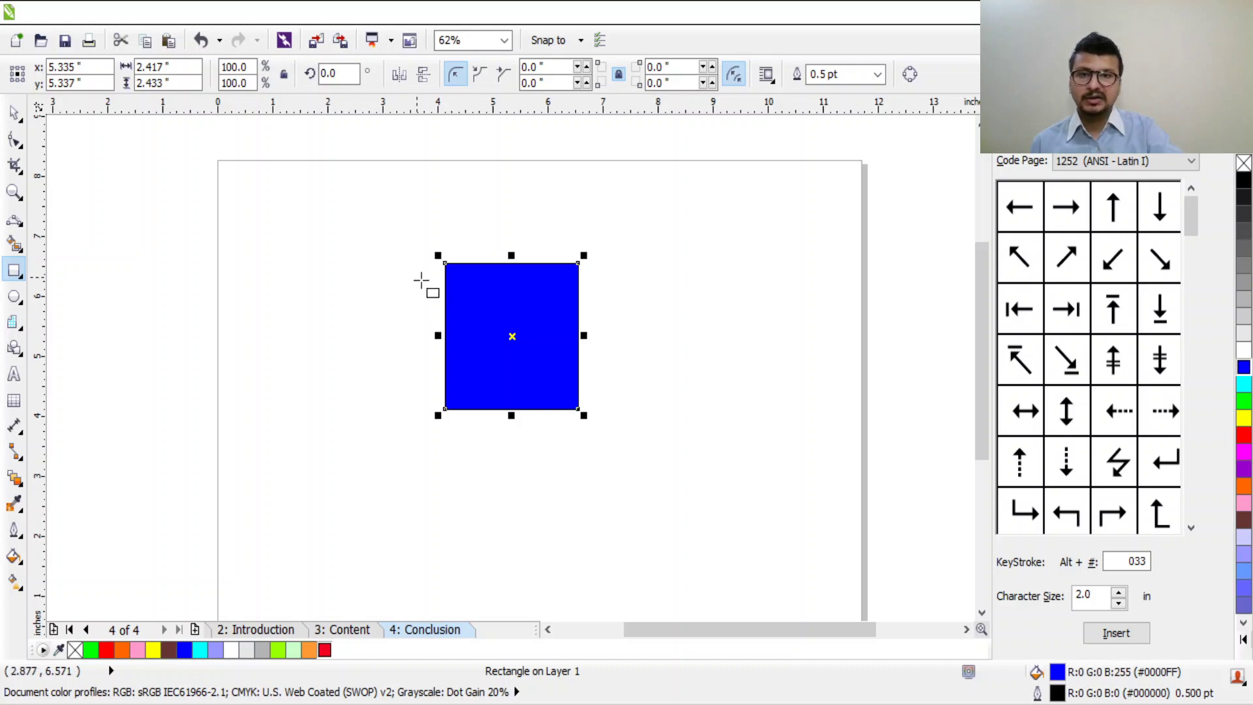
Step: Zoom in on the blue square and select it again
scroll(459, 271, up, 2)
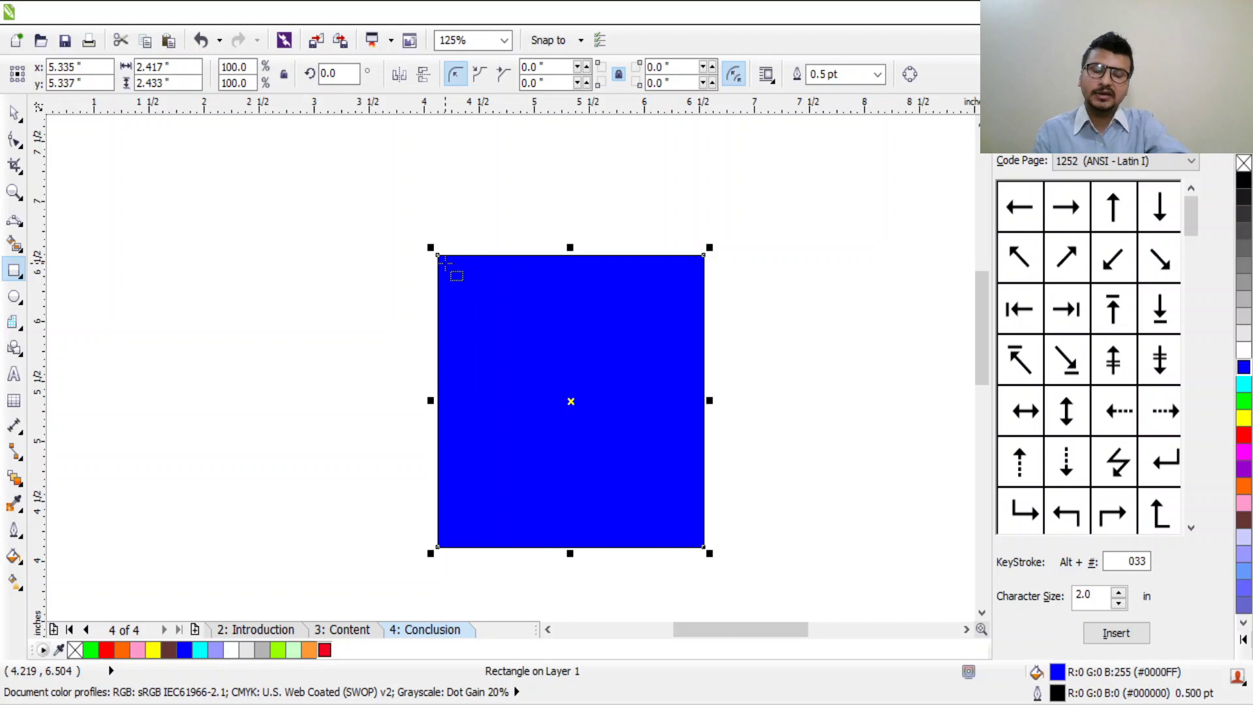
scroll(418, 242, up, 6)
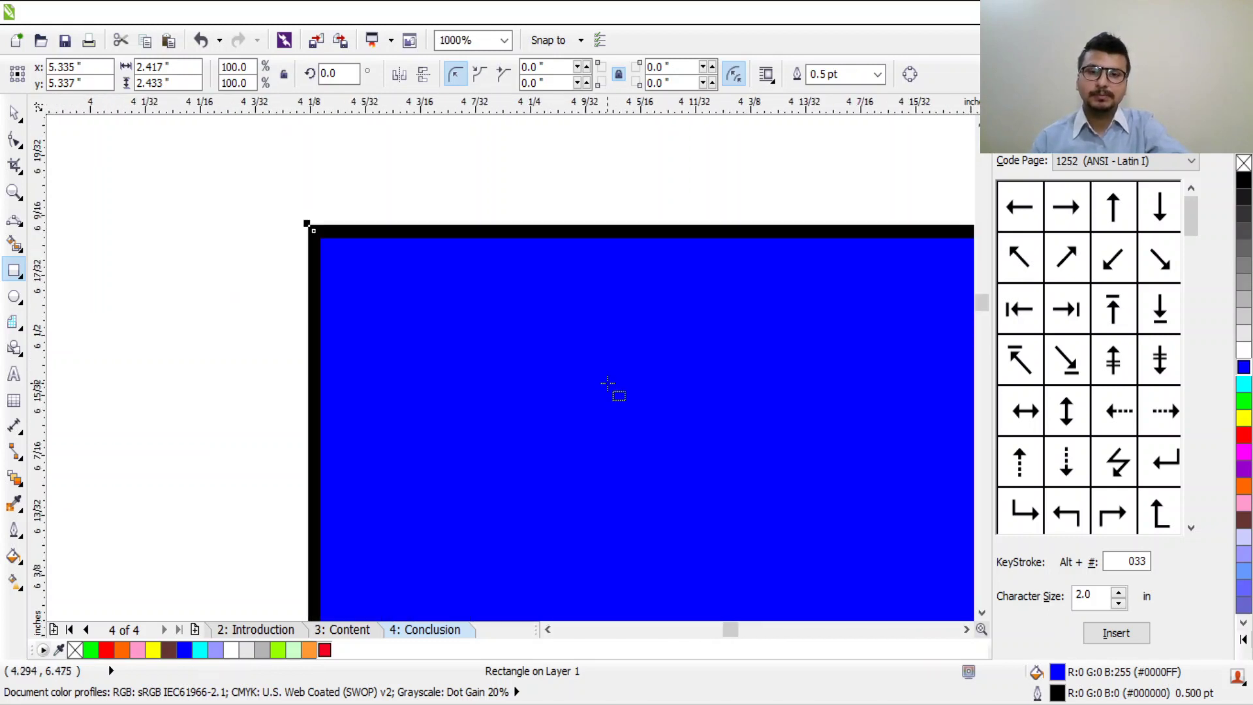
scroll(352, 246, up, 6)
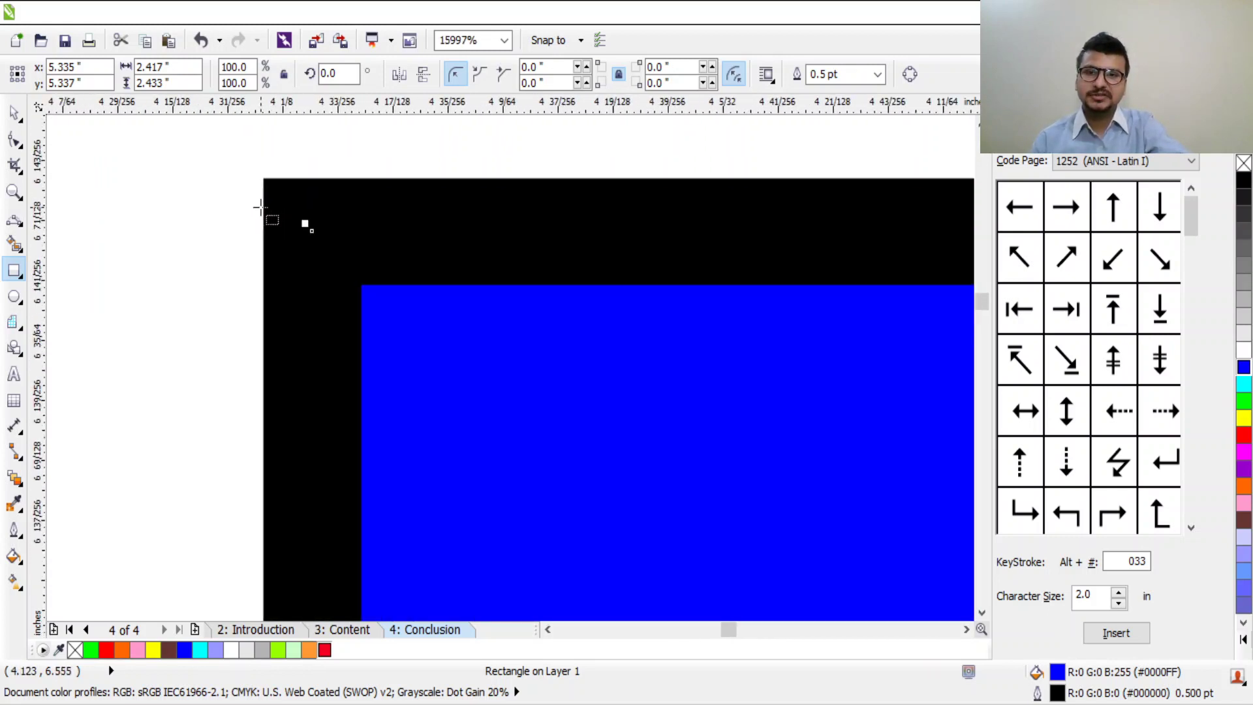
scroll(261, 208, up, 1)
scroll(262, 208, down, 8)
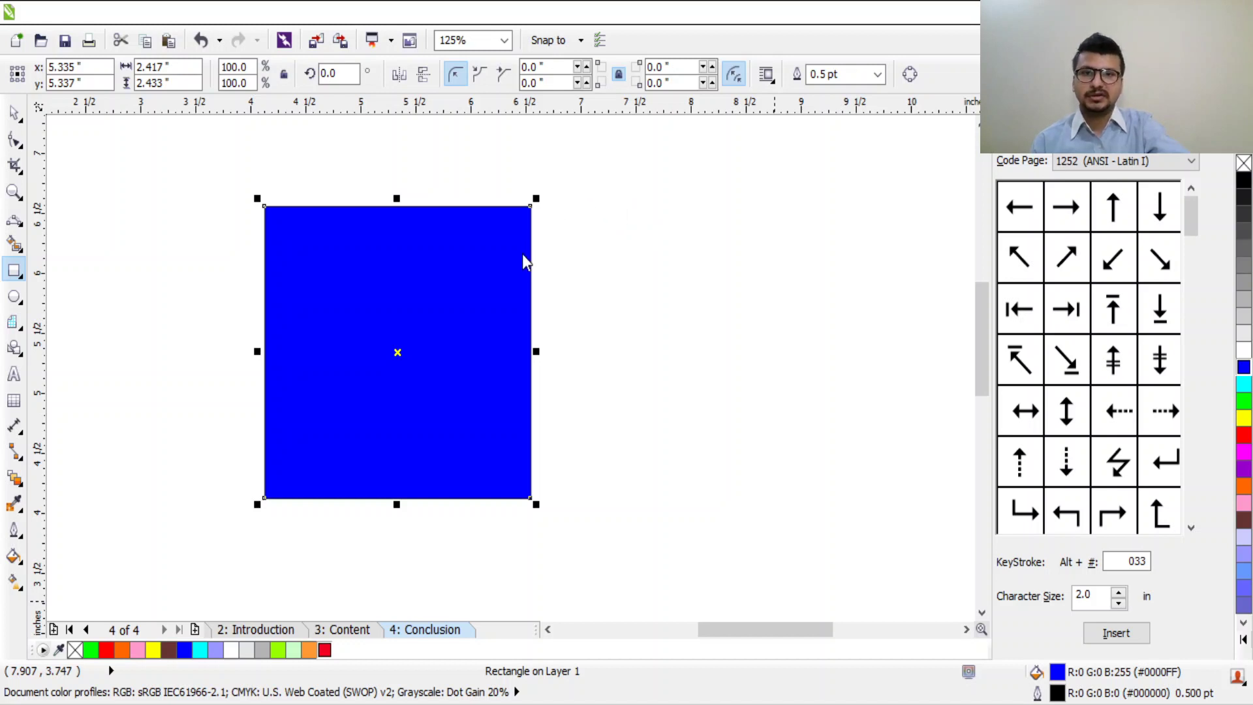
scroll(229, 197, up, 1)
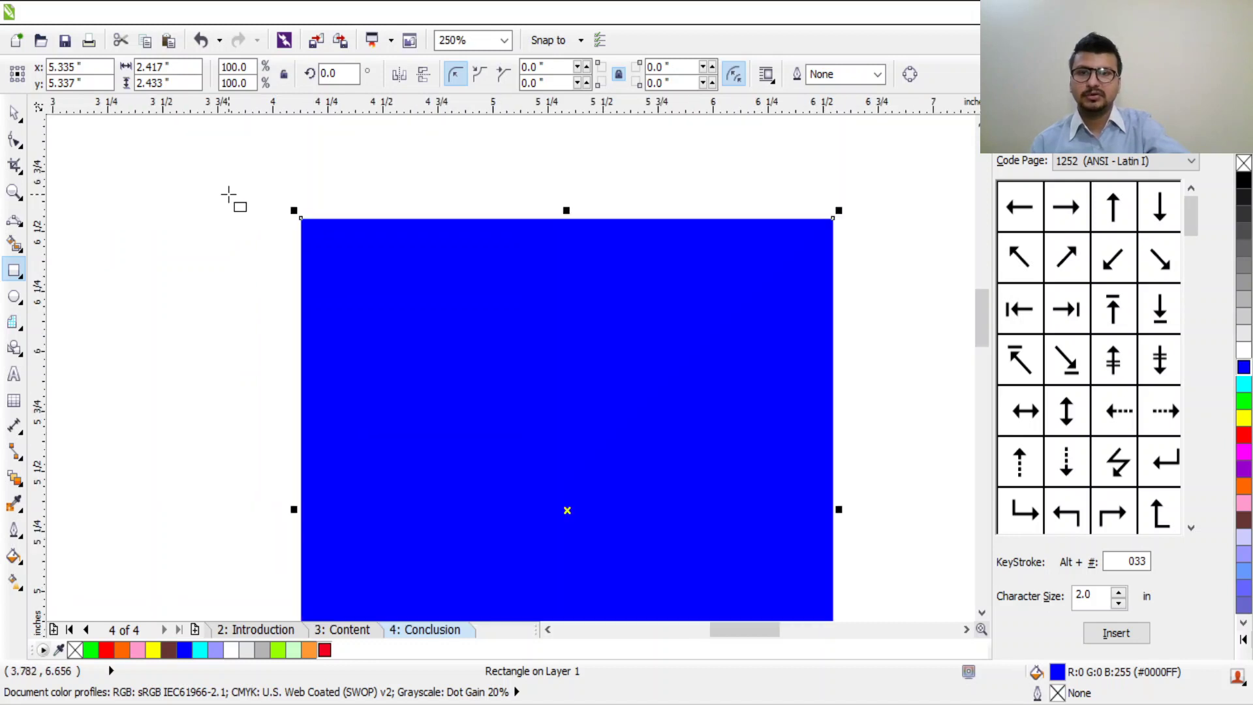
scroll(292, 188, up, 3)
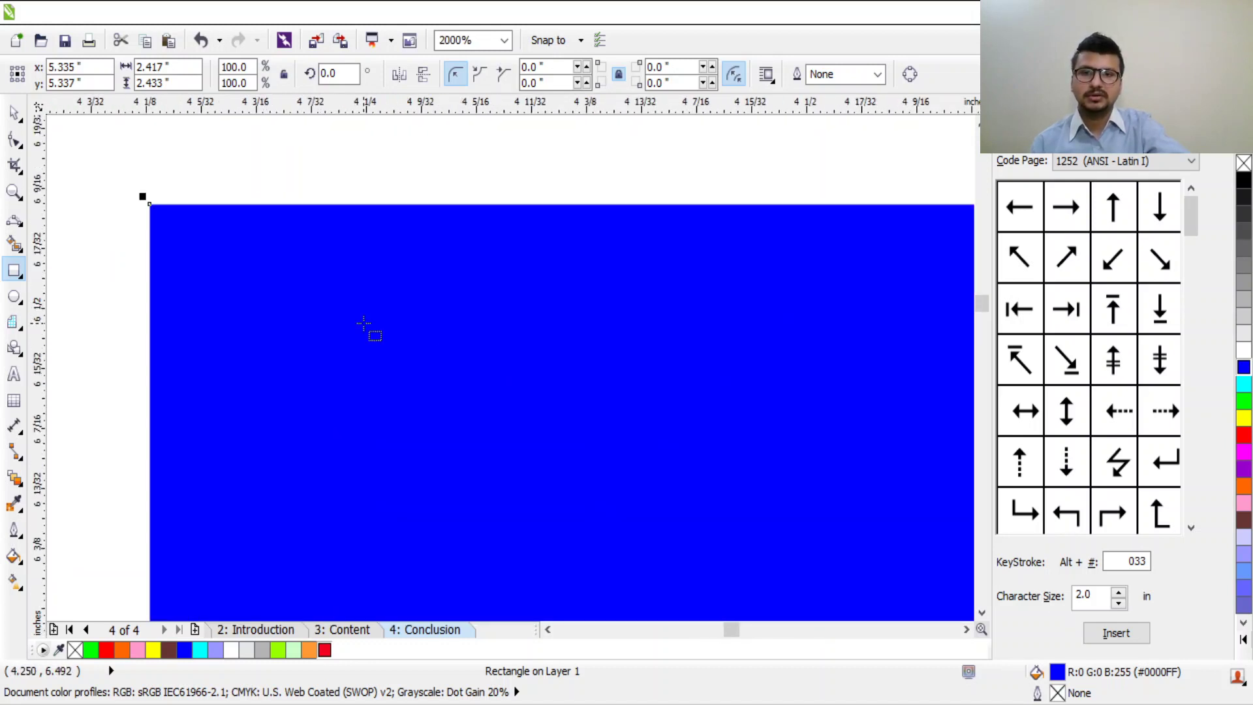
scroll(147, 203, down, 6)
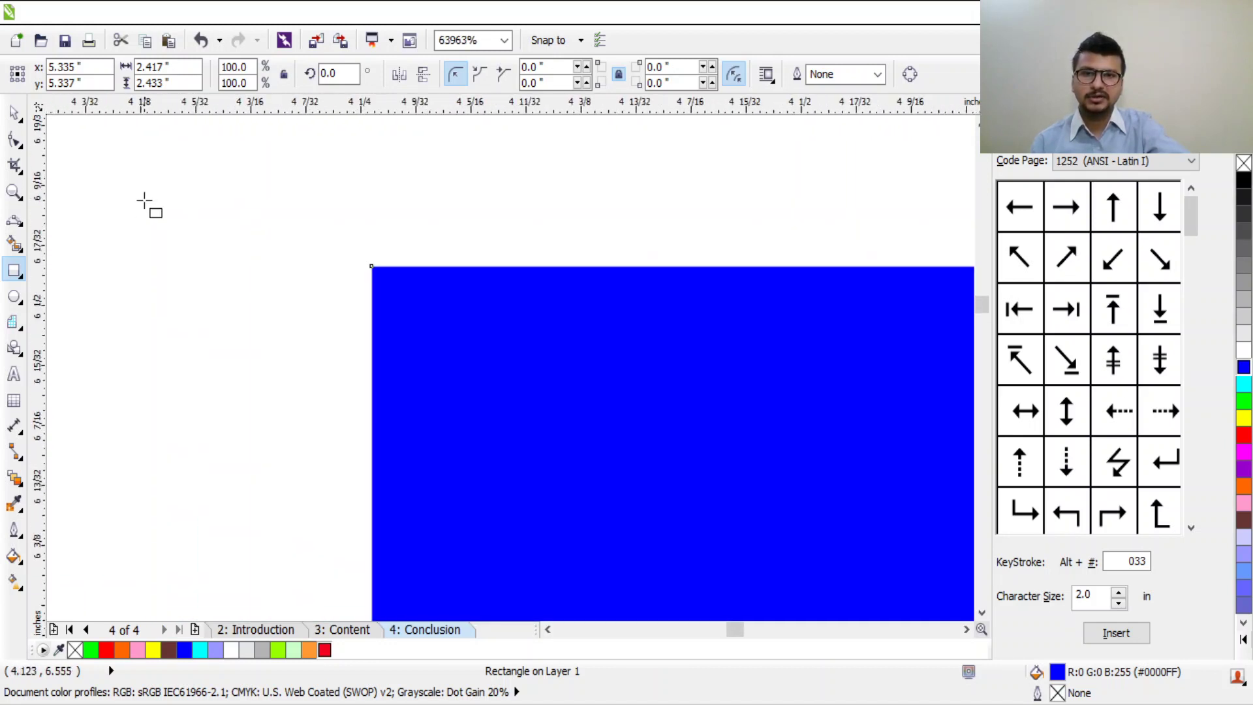
scroll(317, 244, up, 2)
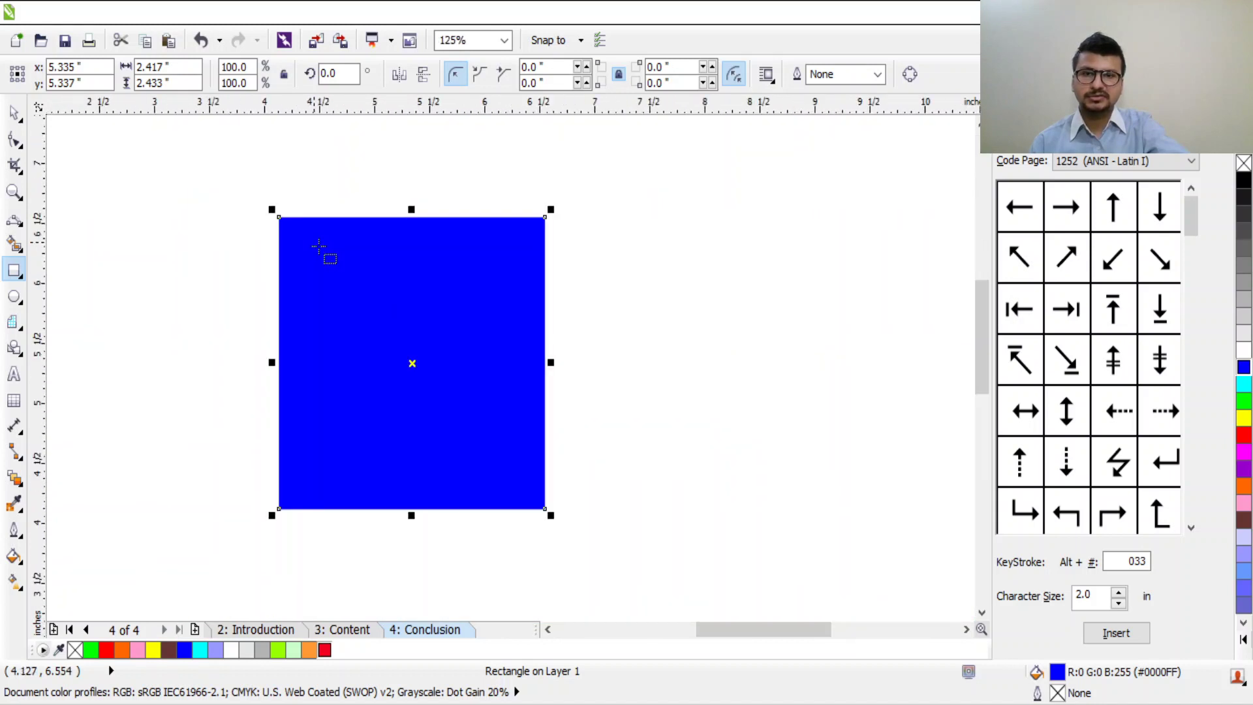
click(449, 367)
scroll(329, 330, up, 2)
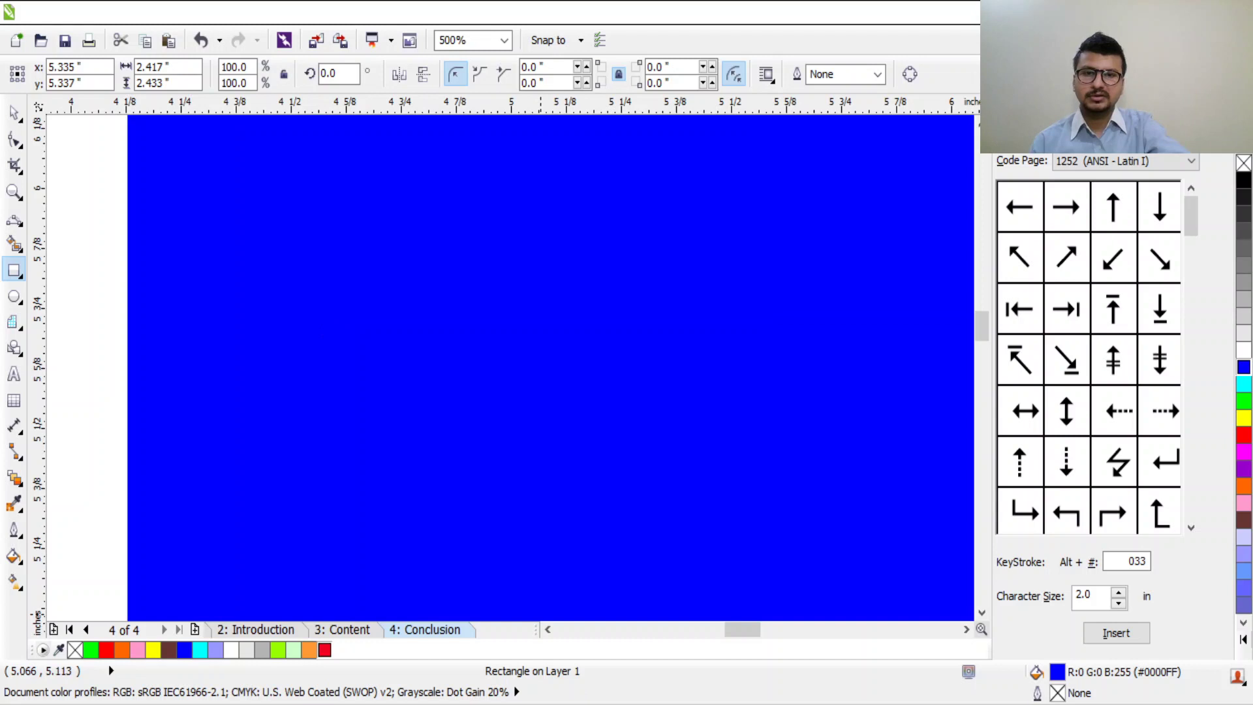
scroll(562, 499, down, 4)
scroll(565, 499, up, 2)
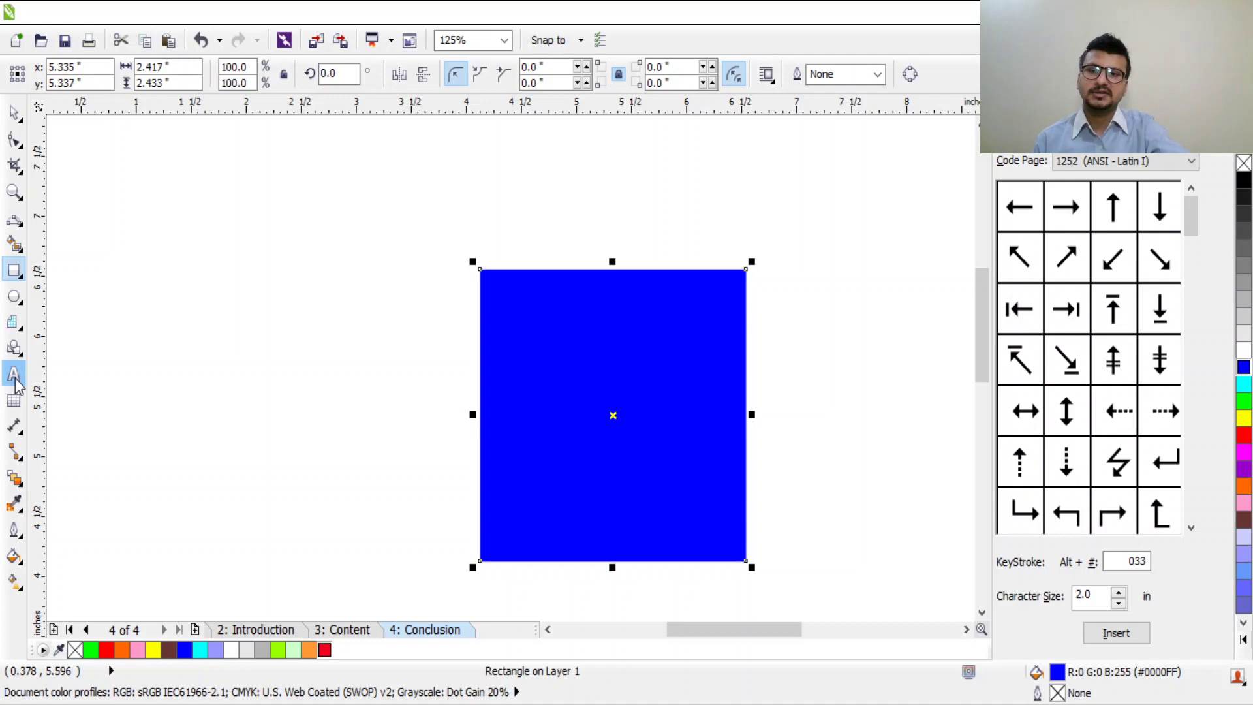
Step: Type the letter f at the blue square's top edge and select it
click(14, 377)
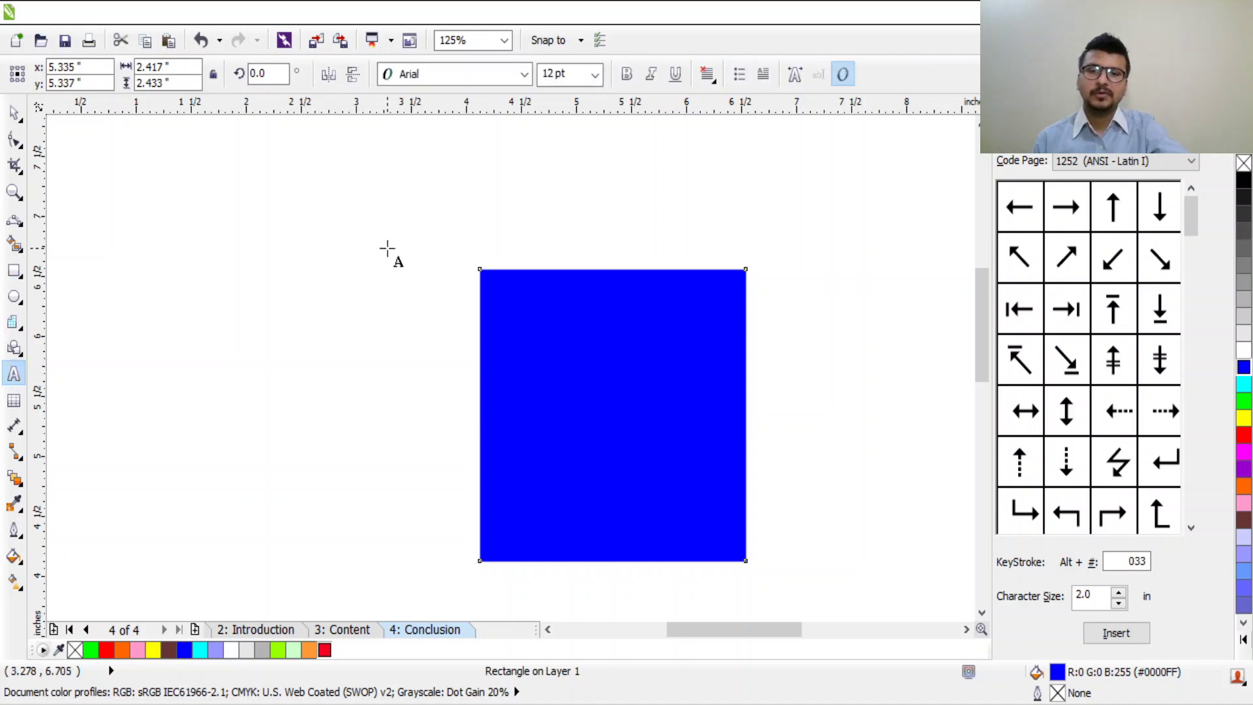
click(603, 289)
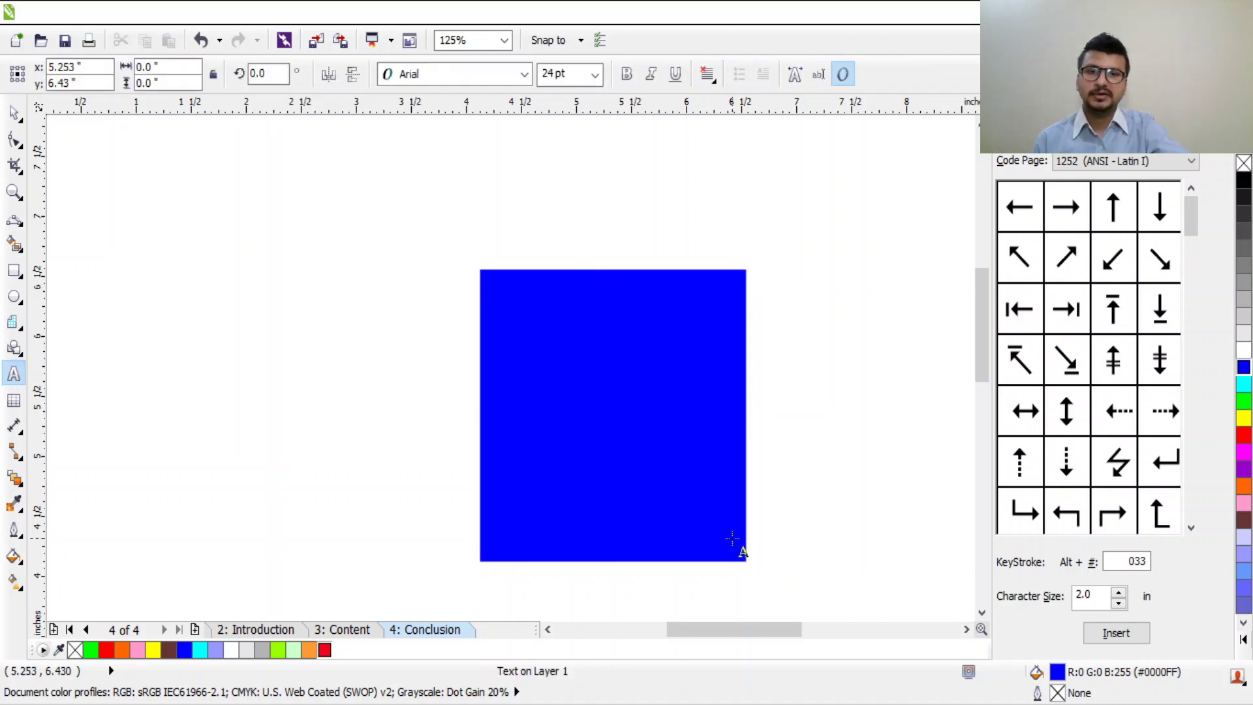
text(f)
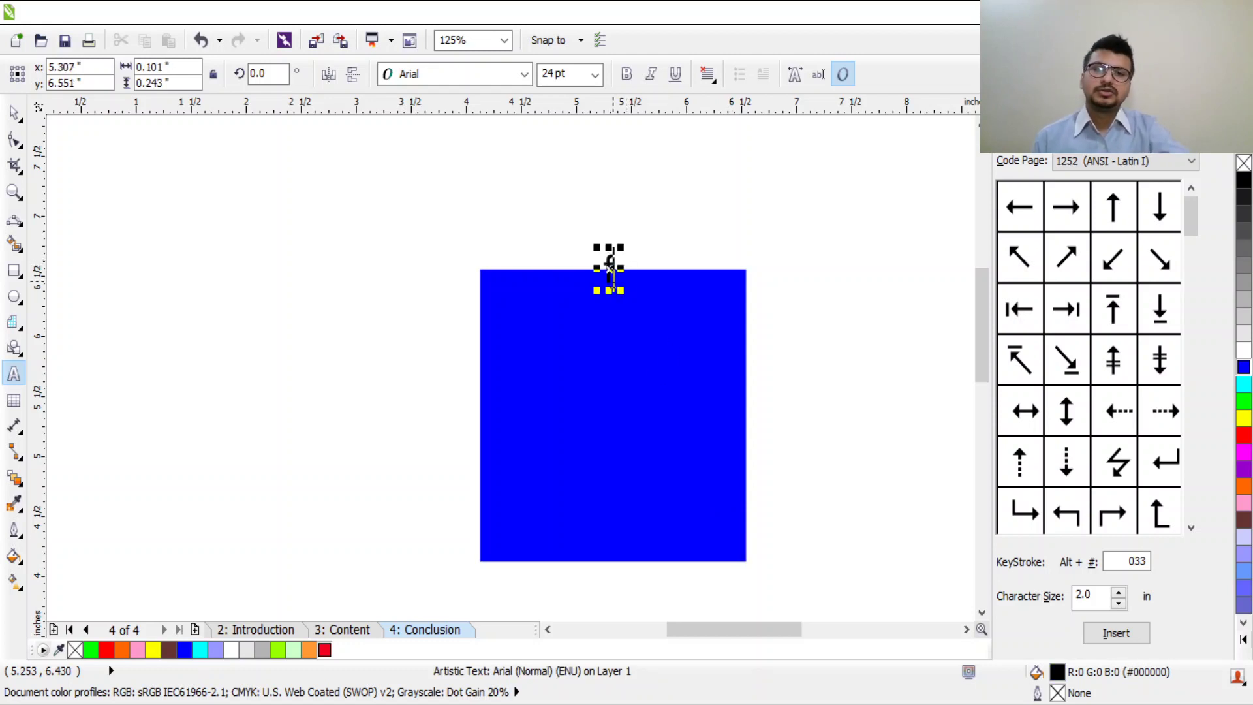
double_click(609, 264)
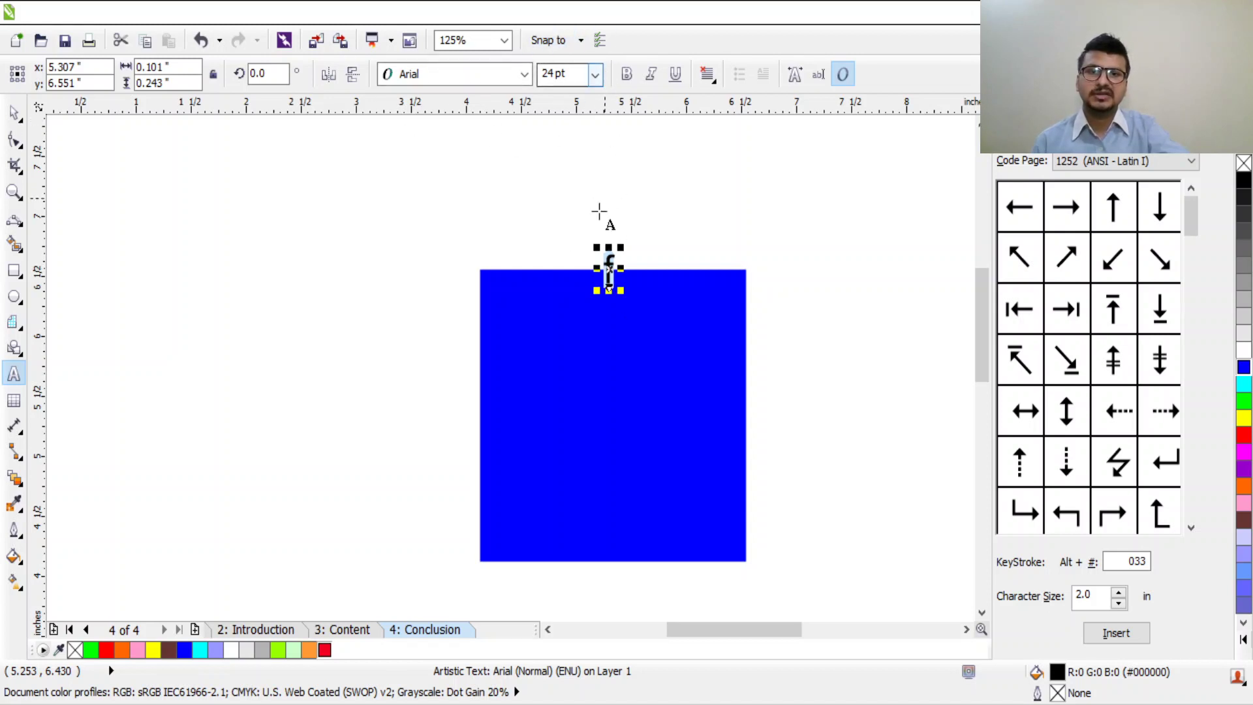
Step: Enlarge the f's font size, first choosing 72 pt, then entering 100 pt
click(589, 75)
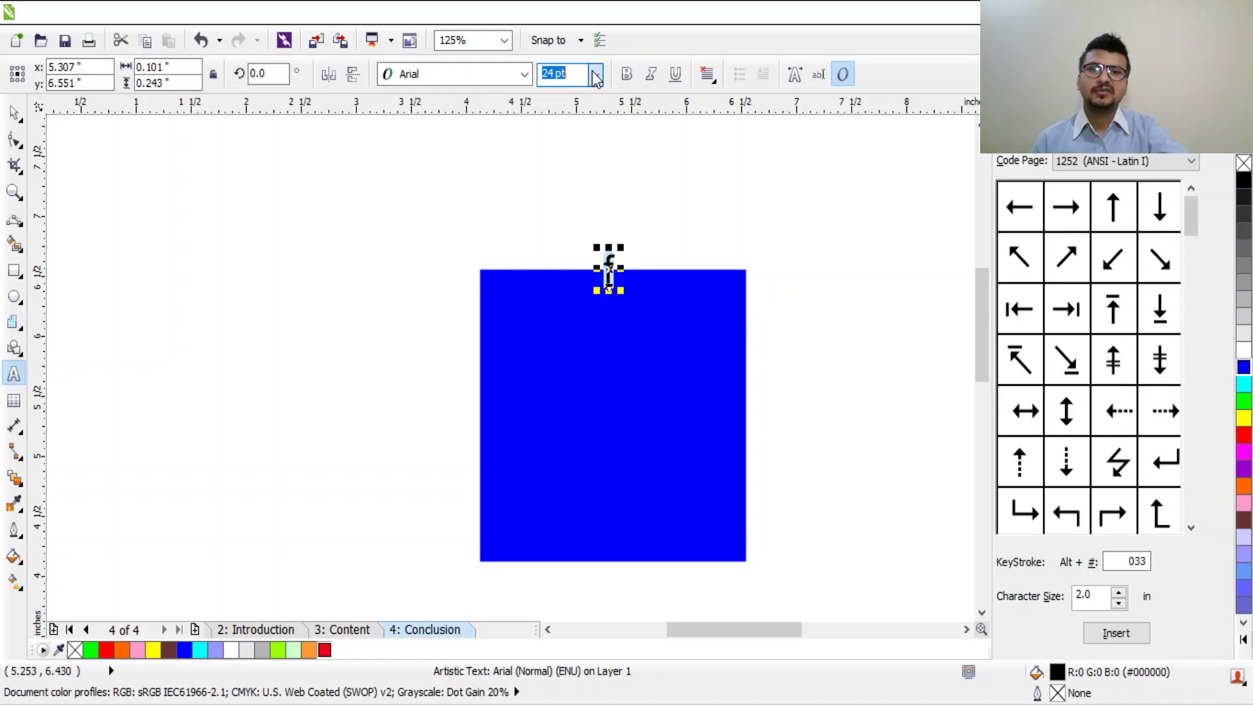
click(611, 229)
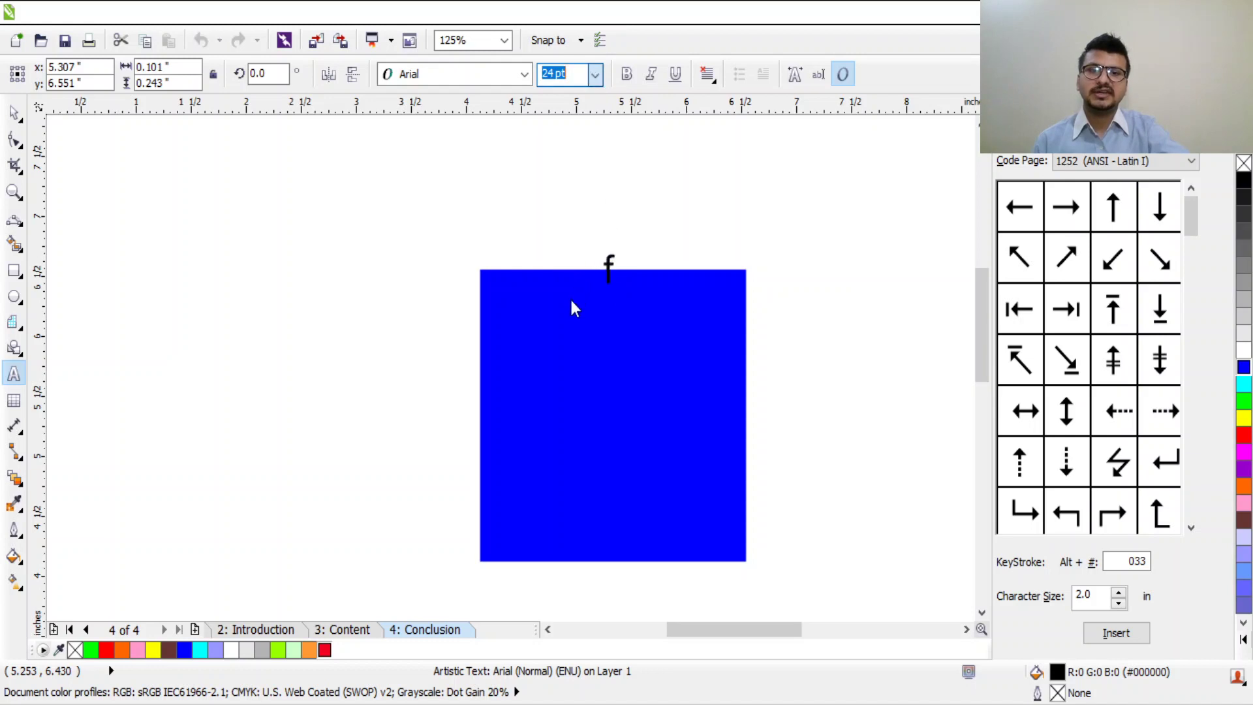
click(593, 307)
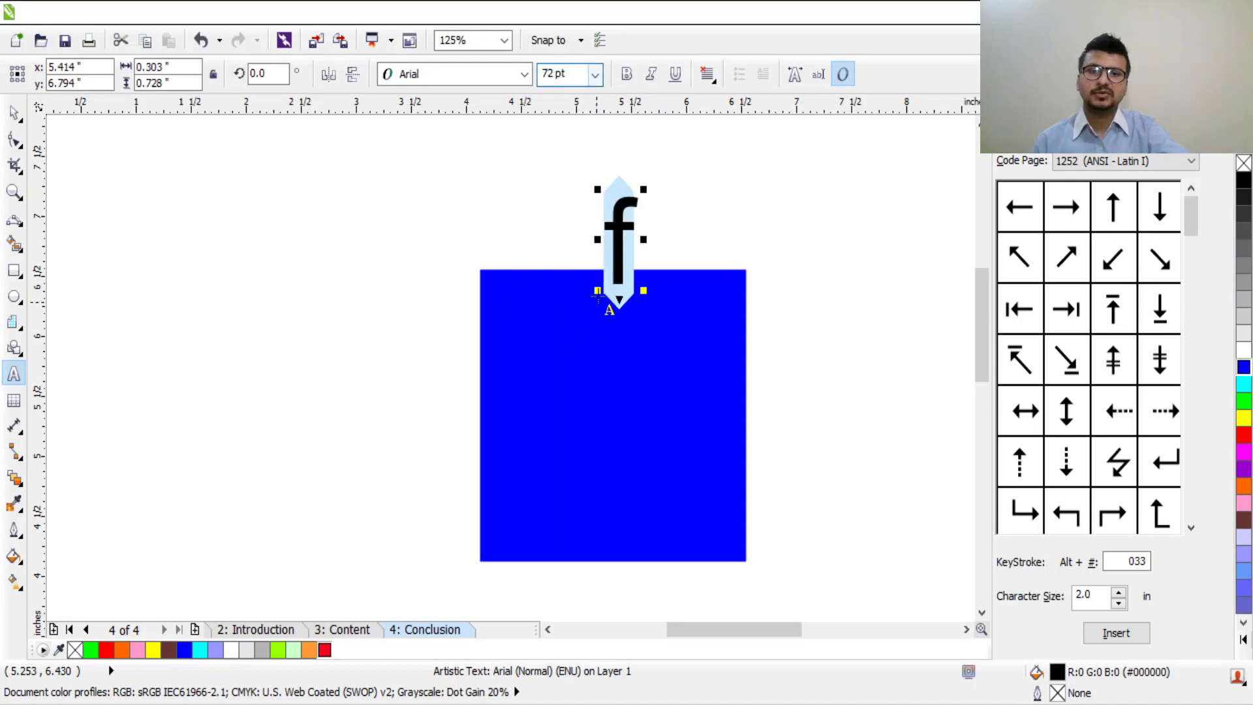
click(588, 74)
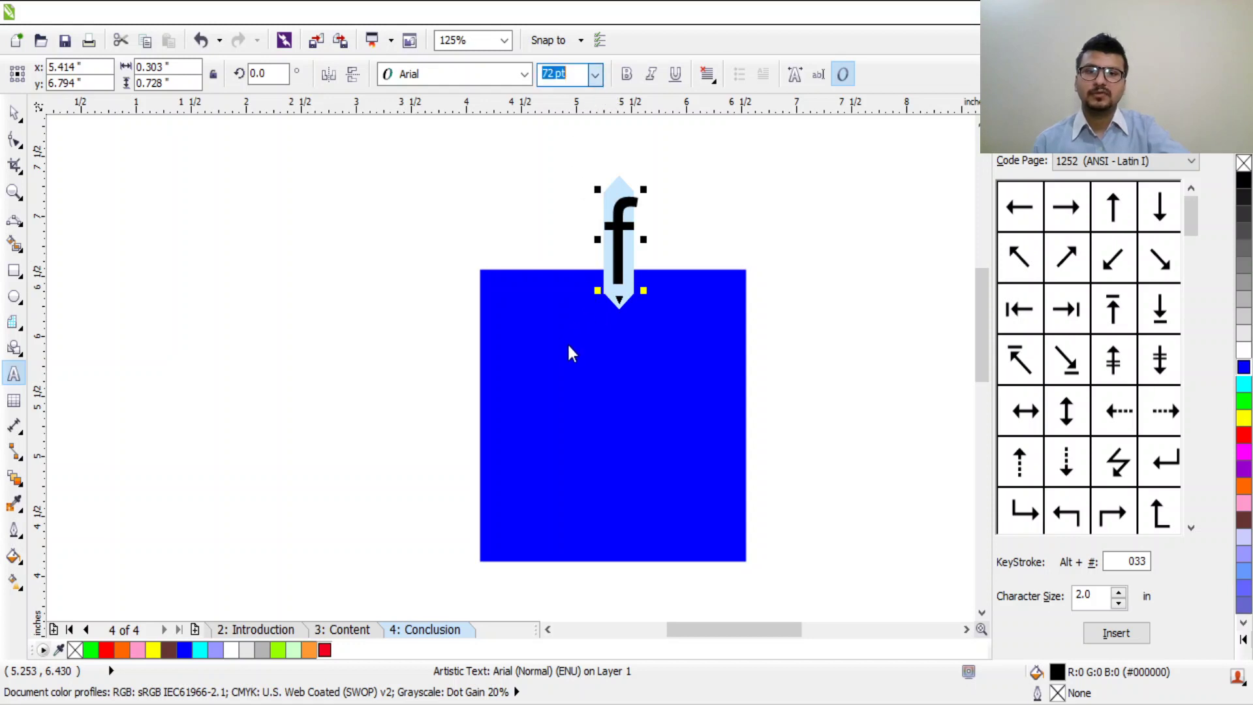
text(100)
key(Return)
click(692, 195)
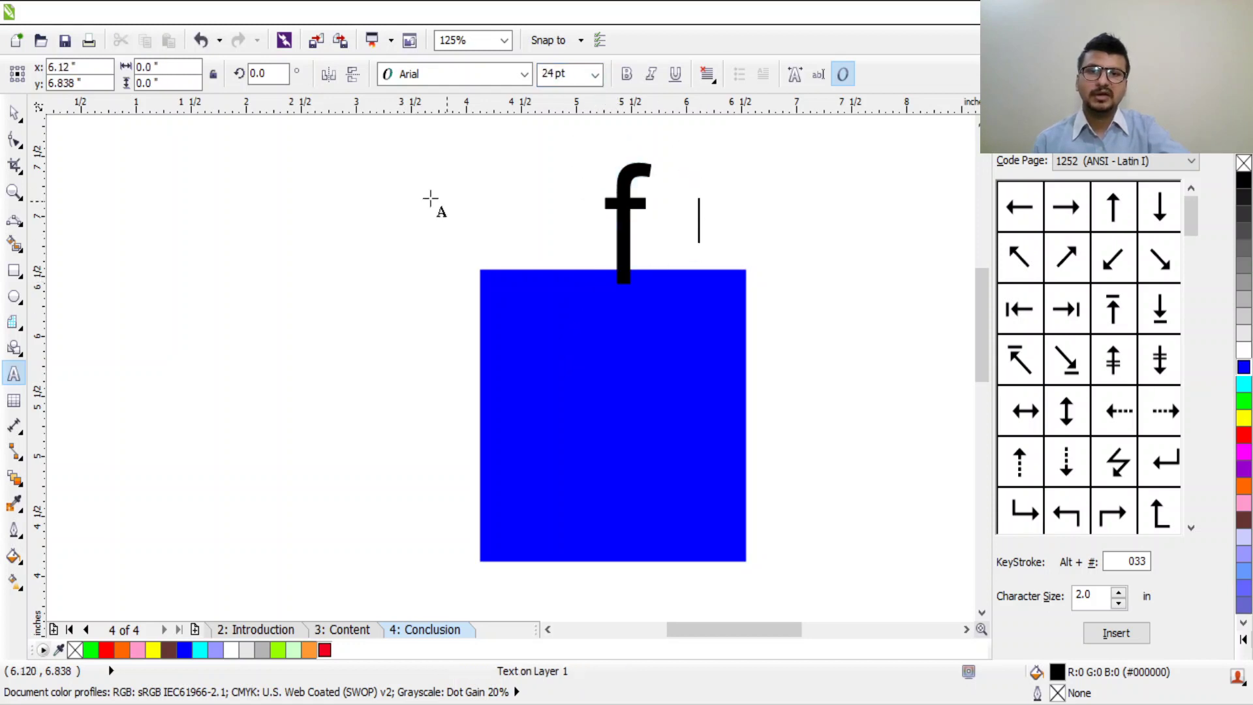
click(22, 125)
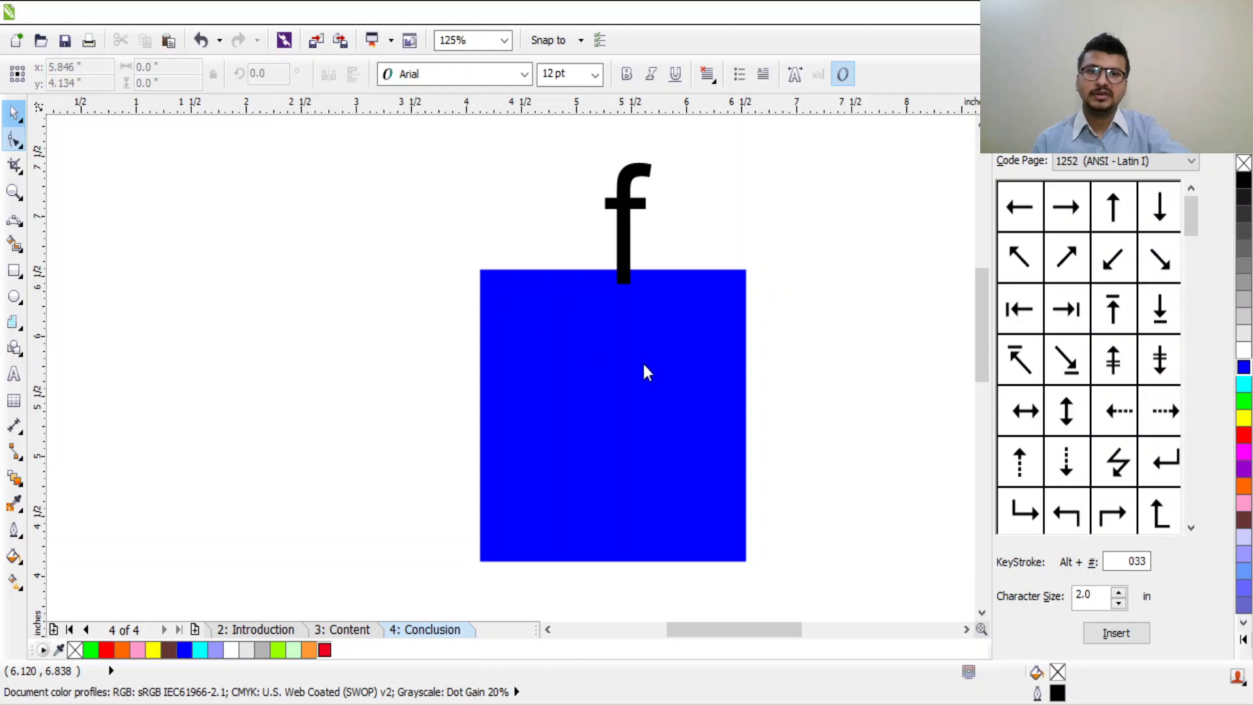
Step: Scale the f over the blue square, colour it white, and align its top to the square
click(620, 248)
drag(598, 291, 466, 530)
drag(568, 428, 611, 462)
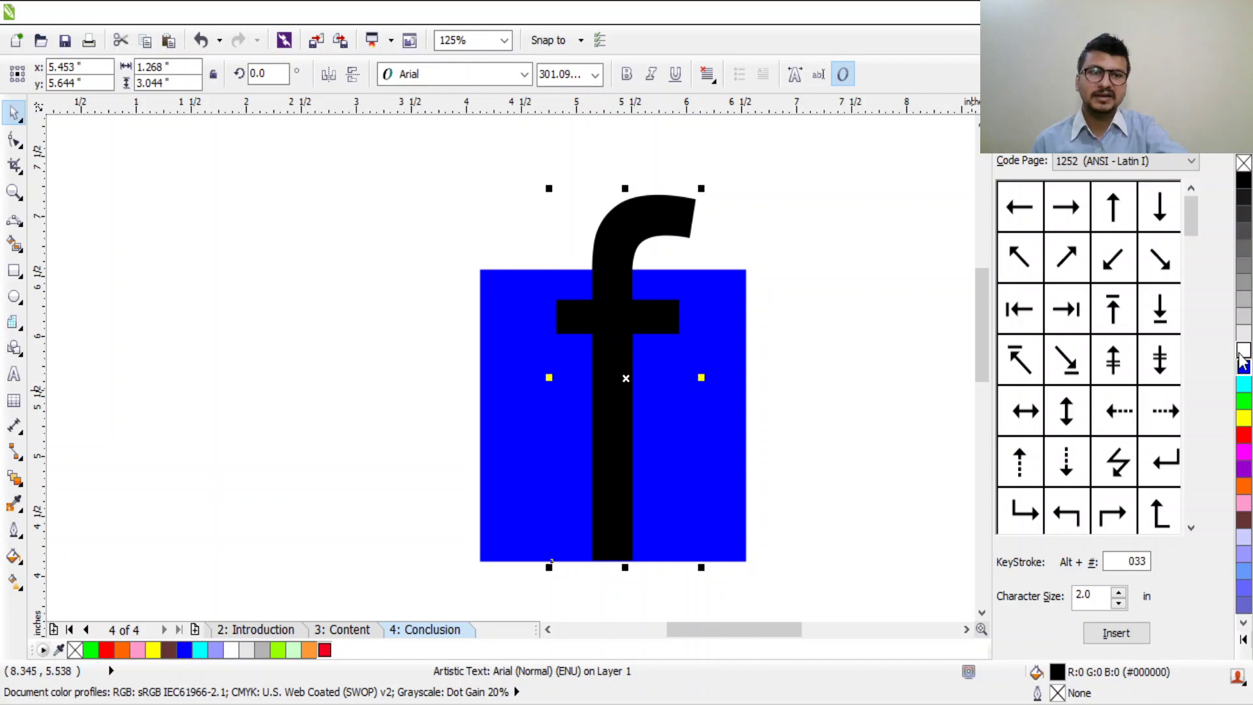
click(1244, 351)
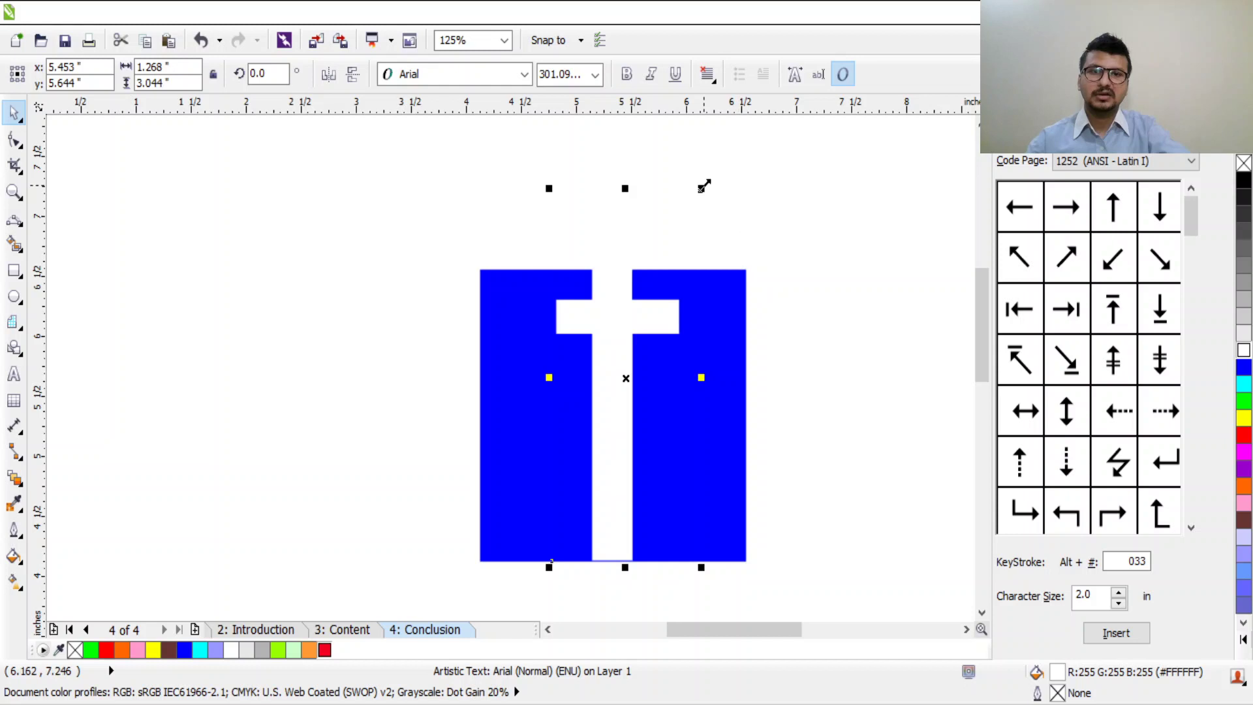
drag(703, 186, 720, 259)
scroll(665, 255, up, 6)
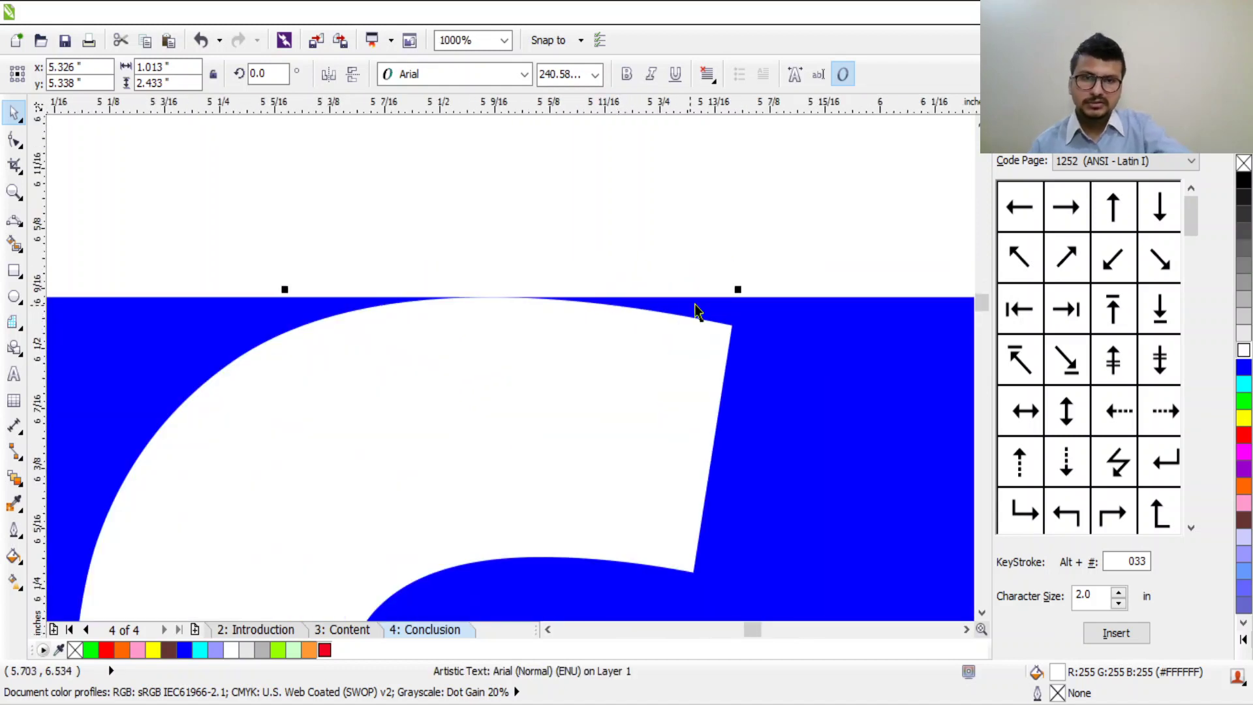
mouse_move(741, 288)
mouse_down()
mouse_move(743, 274)
mouse_move(735, 308)
mouse_move(750, 288)
mouse_move(765, 292)
mouse_move(751, 287)
mouse_up()
click(769, 244)
scroll(703, 382, down, 4)
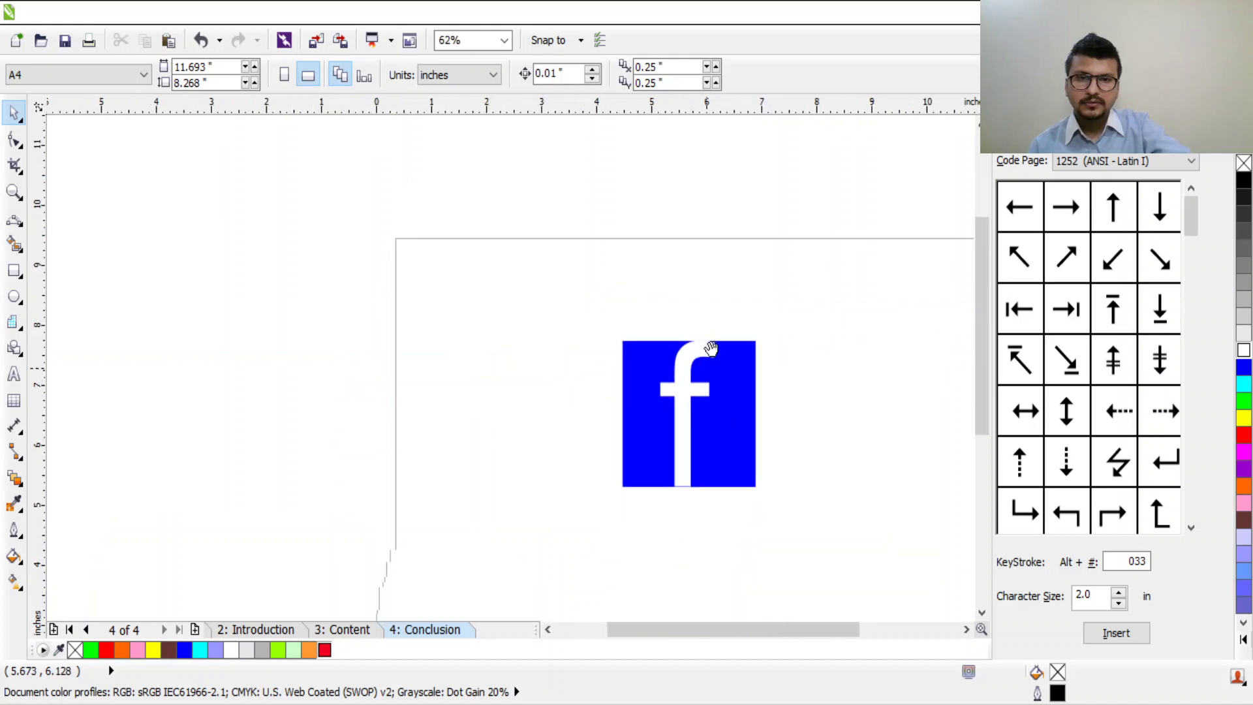
scroll(652, 385, up, 5)
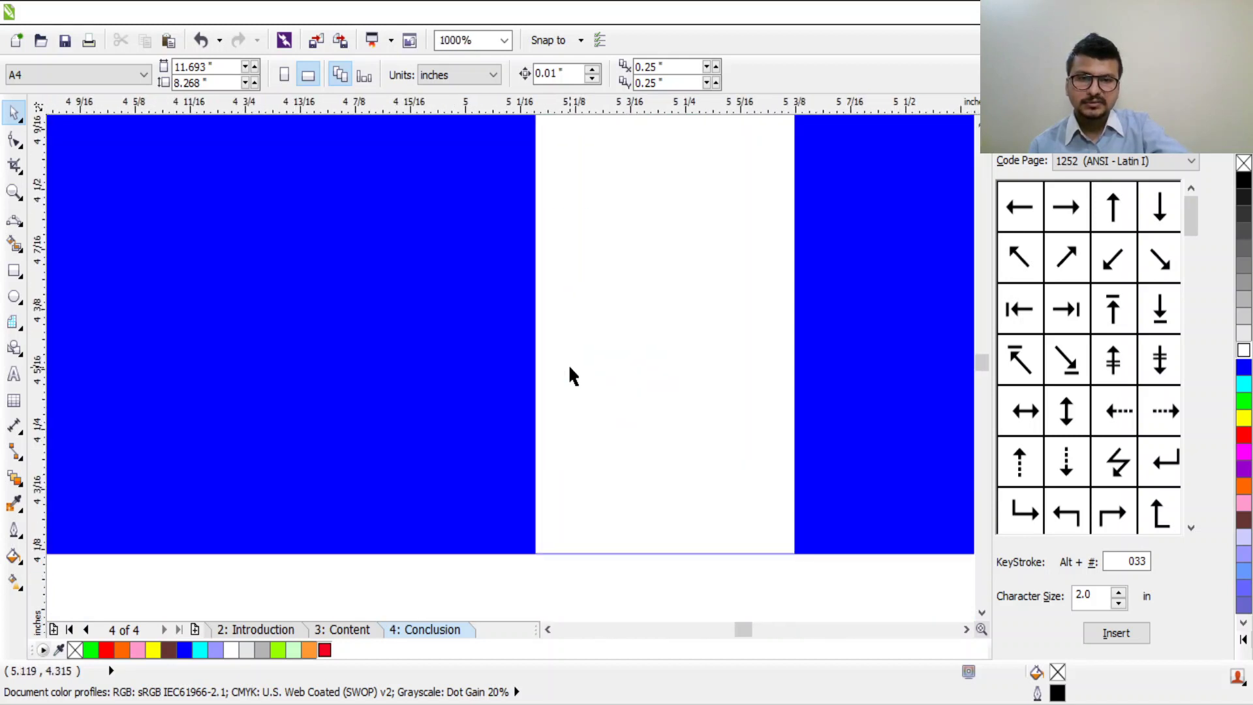
scroll(569, 376, down, 2)
scroll(603, 485, up, 2)
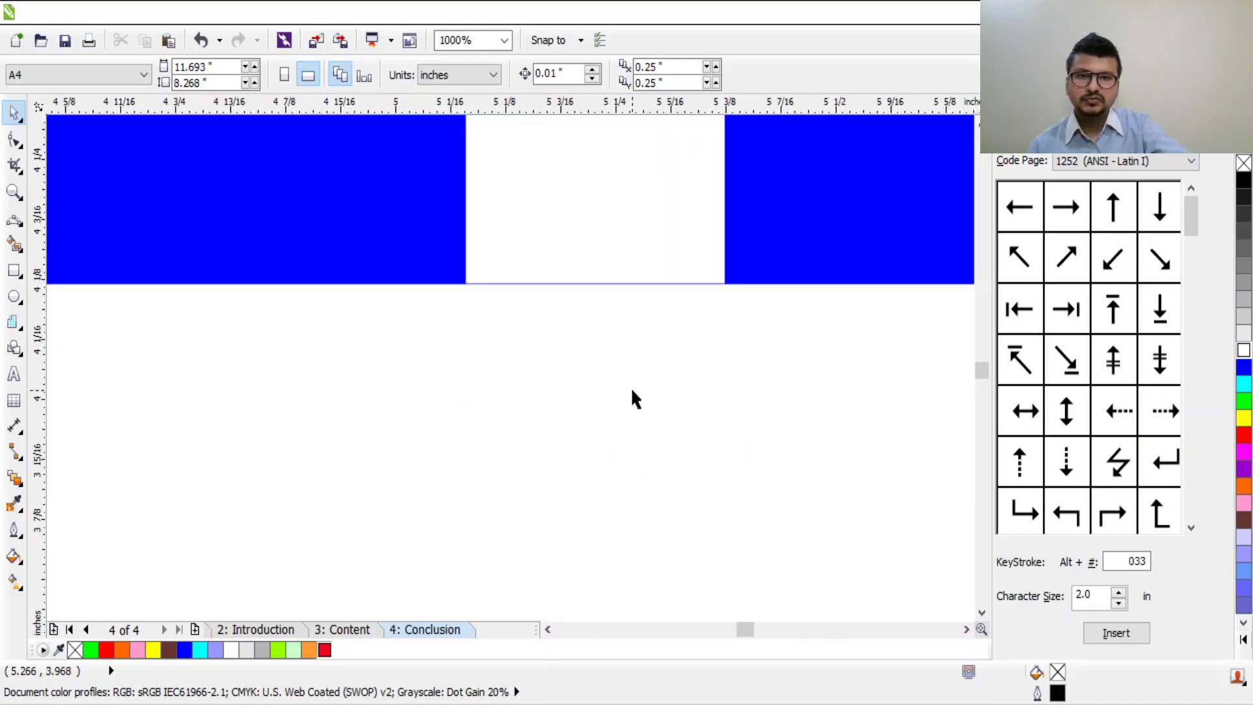
click(646, 221)
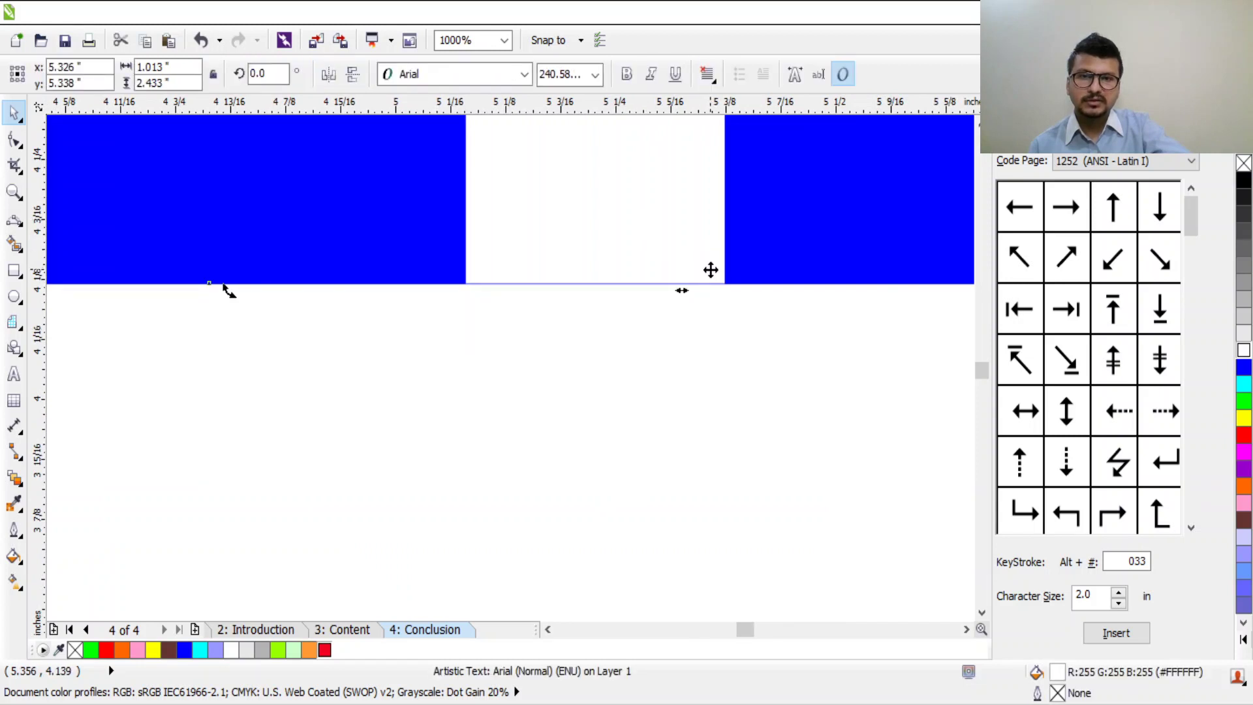
scroll(710, 269, down, 3)
scroll(746, 291, up, 1)
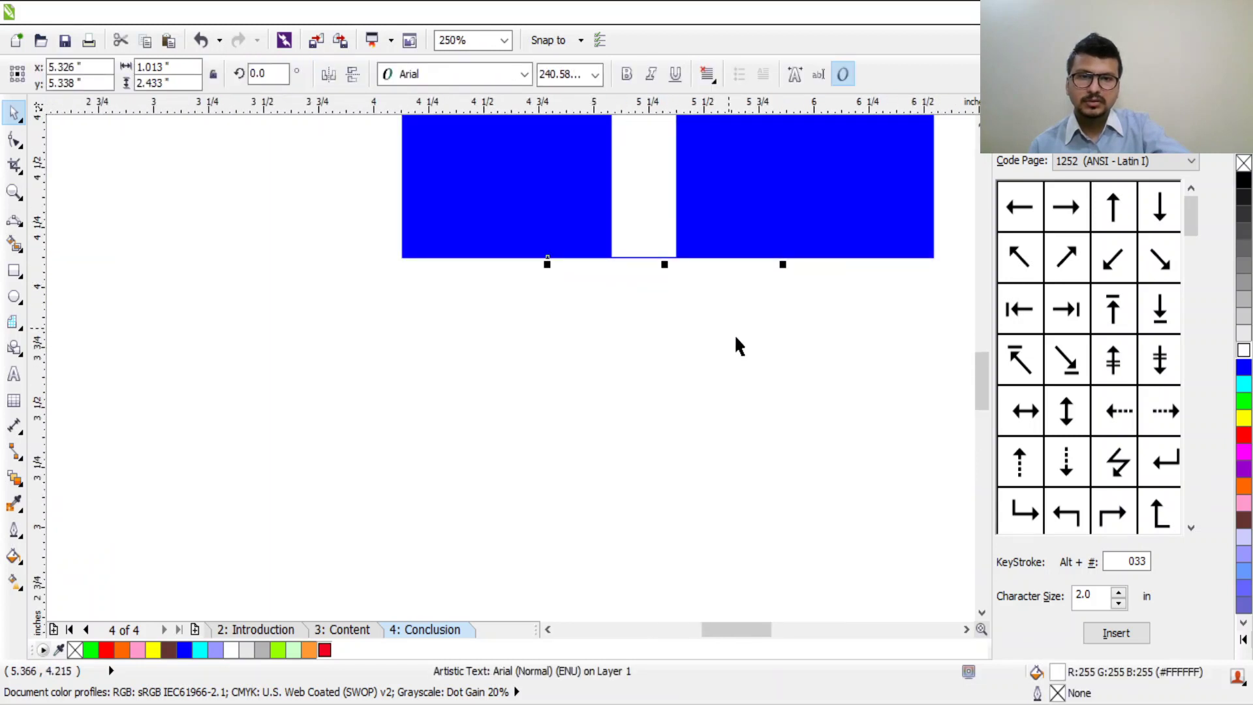
scroll(750, 331, up, 1)
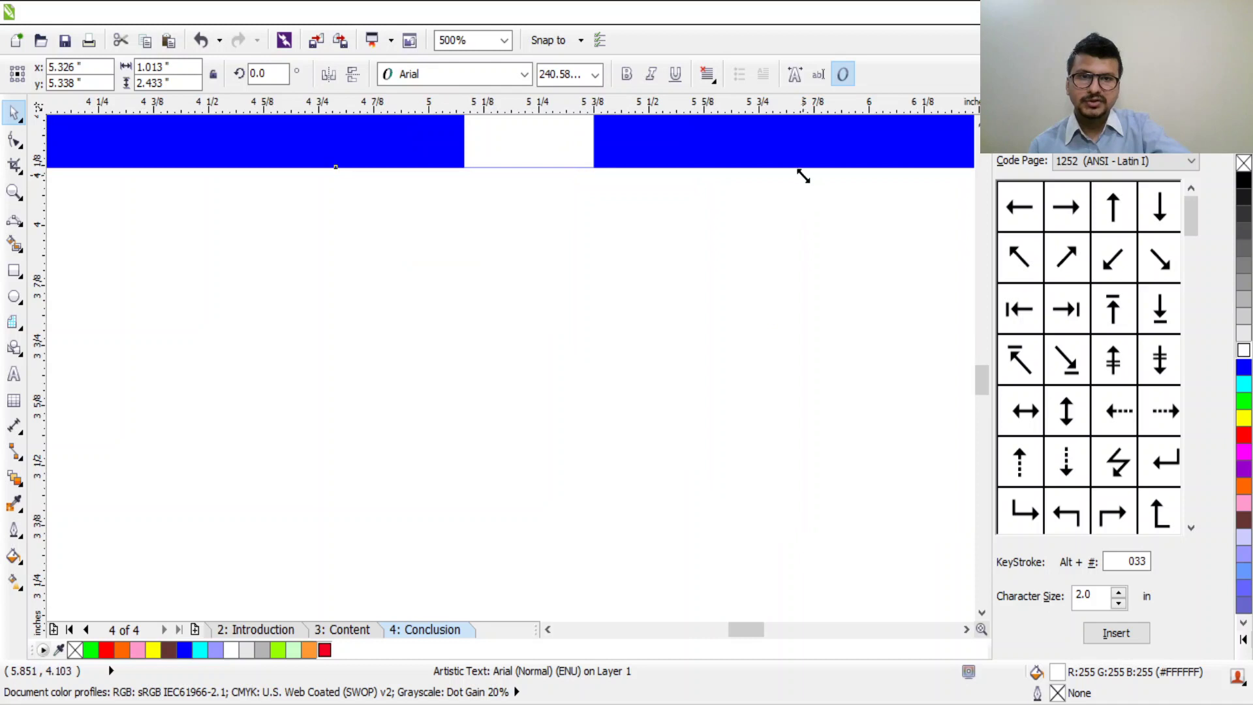
click(743, 325)
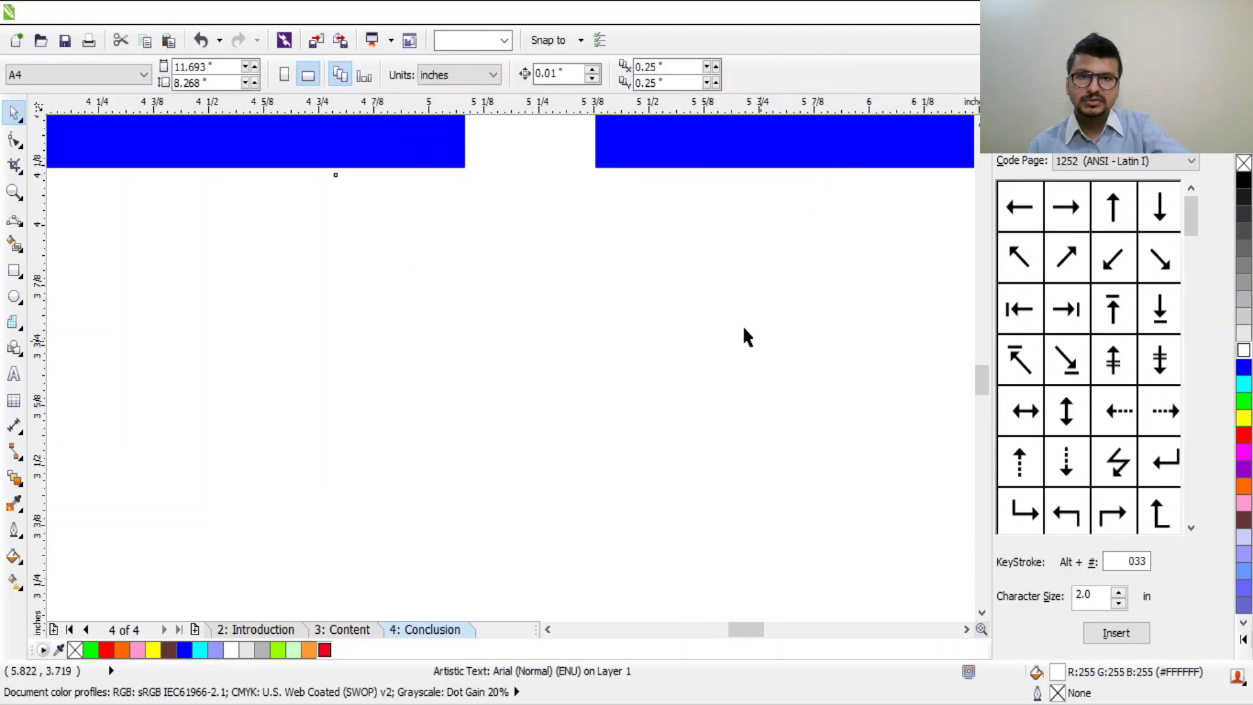
scroll(618, 220, down, 3)
scroll(629, 157, up, 4)
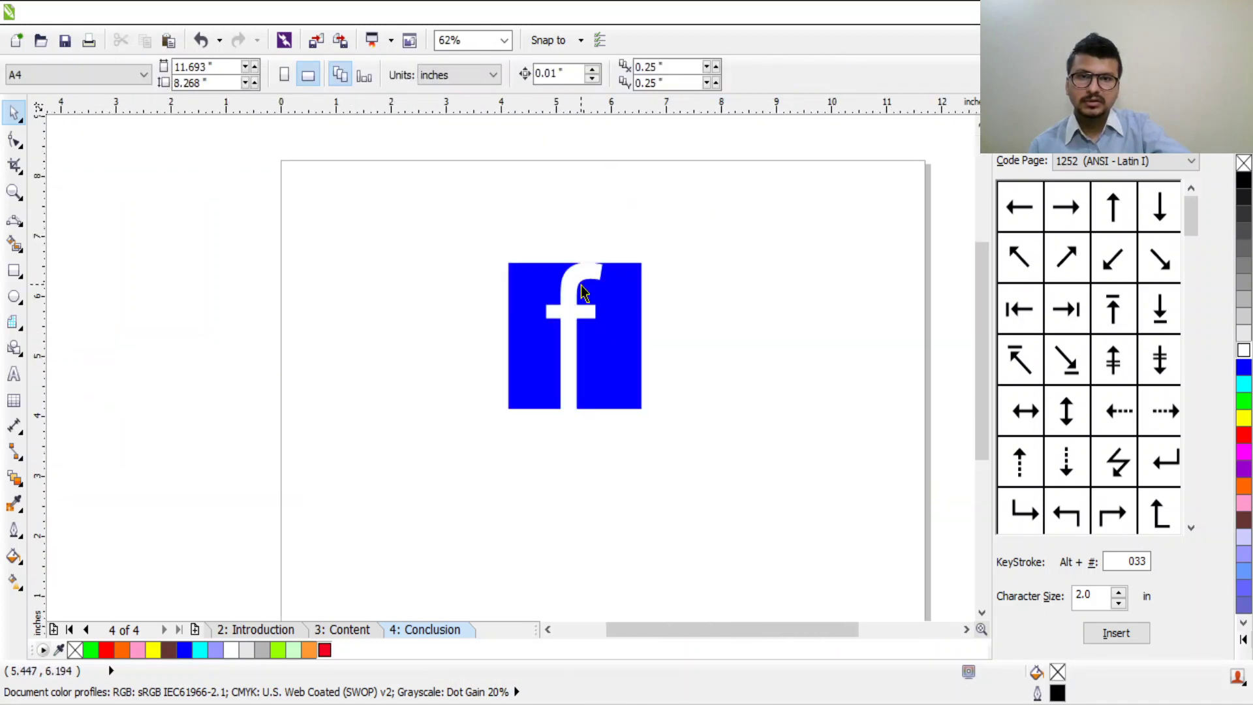
scroll(585, 356, down, 1)
scroll(553, 189, up, 1)
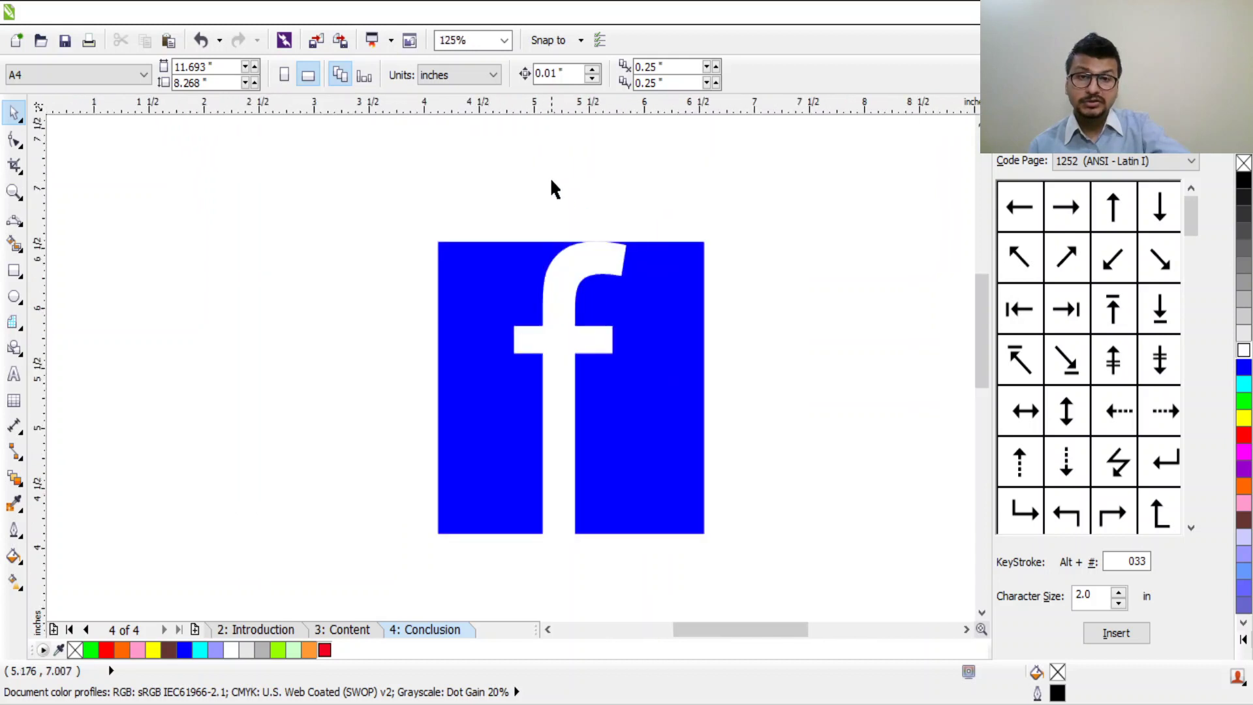
click(506, 274)
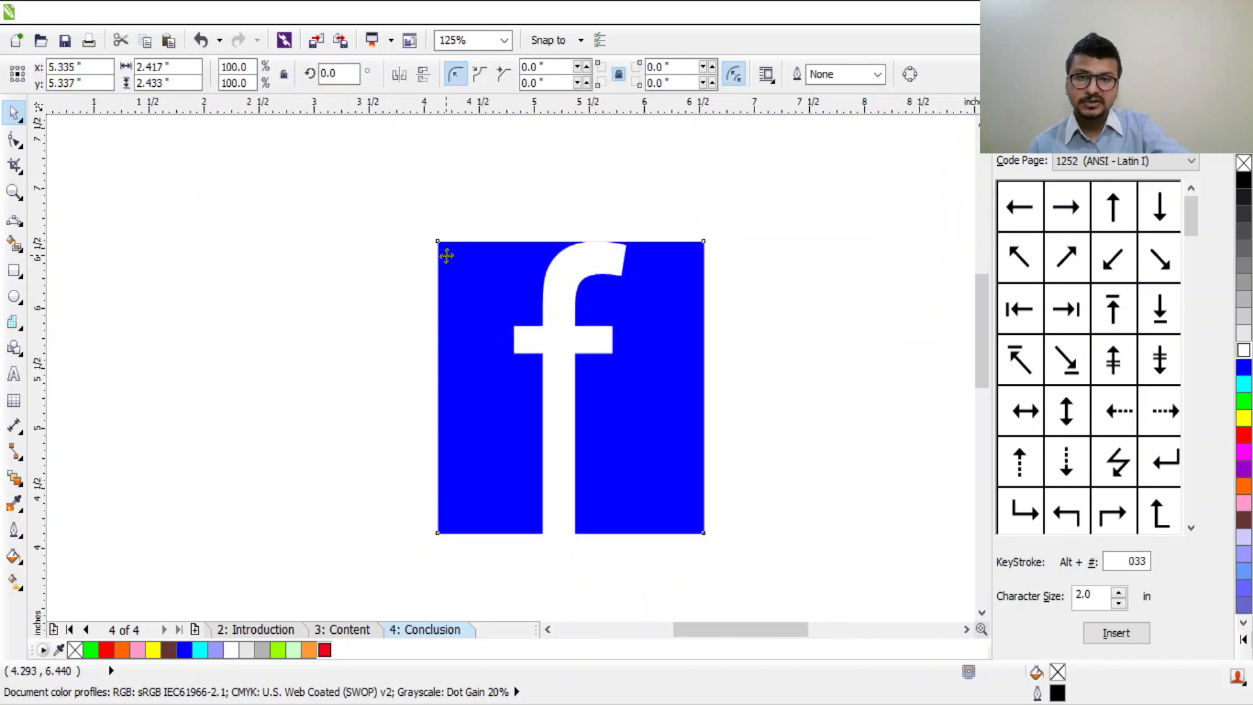
Step: Enlarge the blue square from its top-left and widen it to the right
click(467, 327)
drag(426, 231, 420, 218)
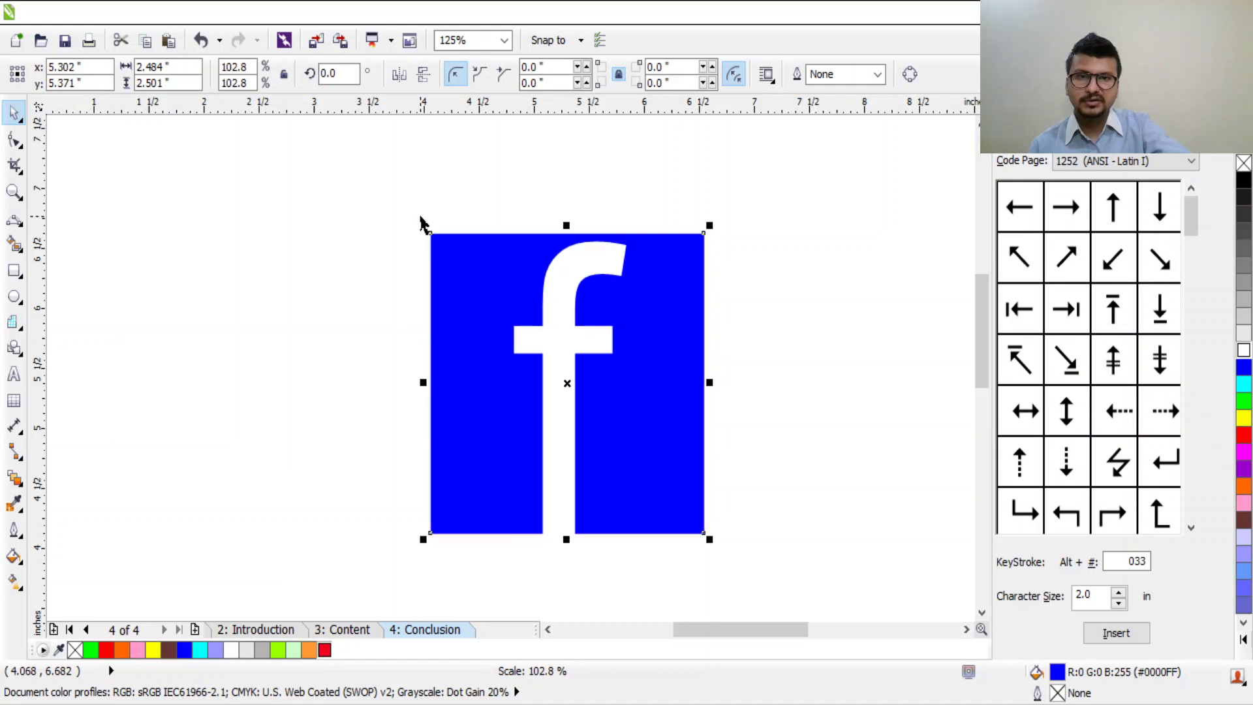
drag(709, 383, 724, 382)
click(693, 325)
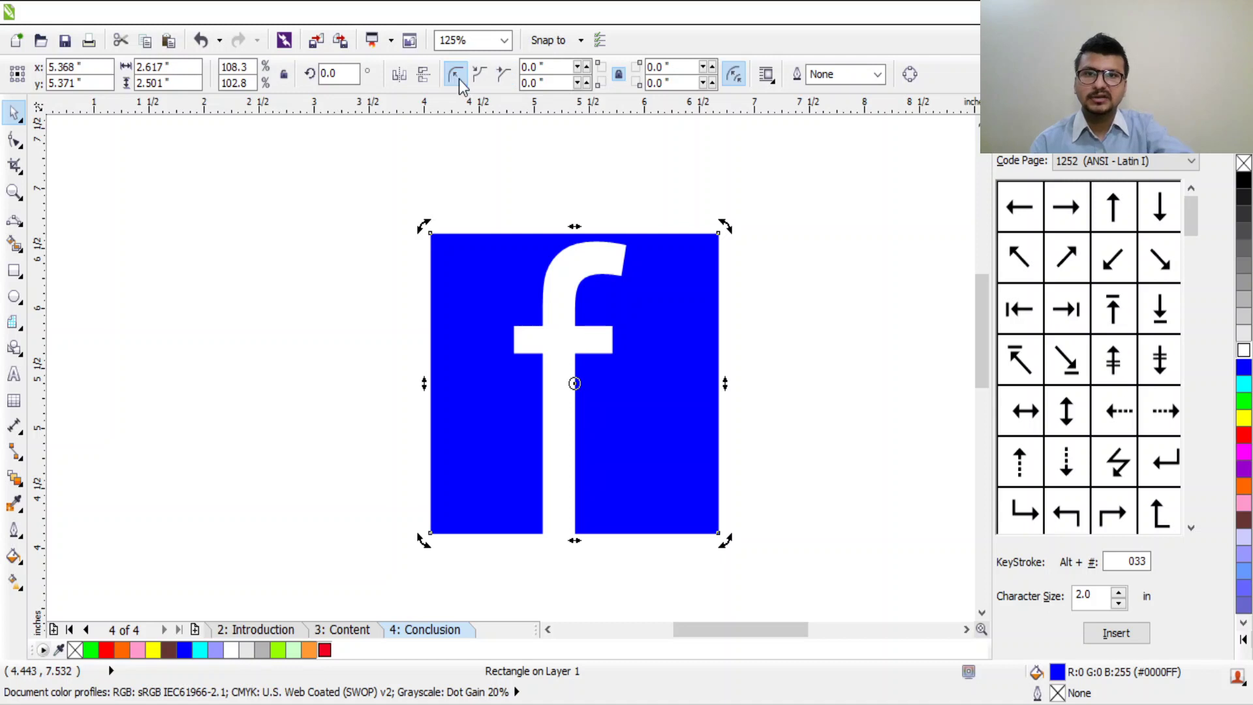
Step: Round the blue square's corners, settling on a 0.16-inch radius
click(586, 66)
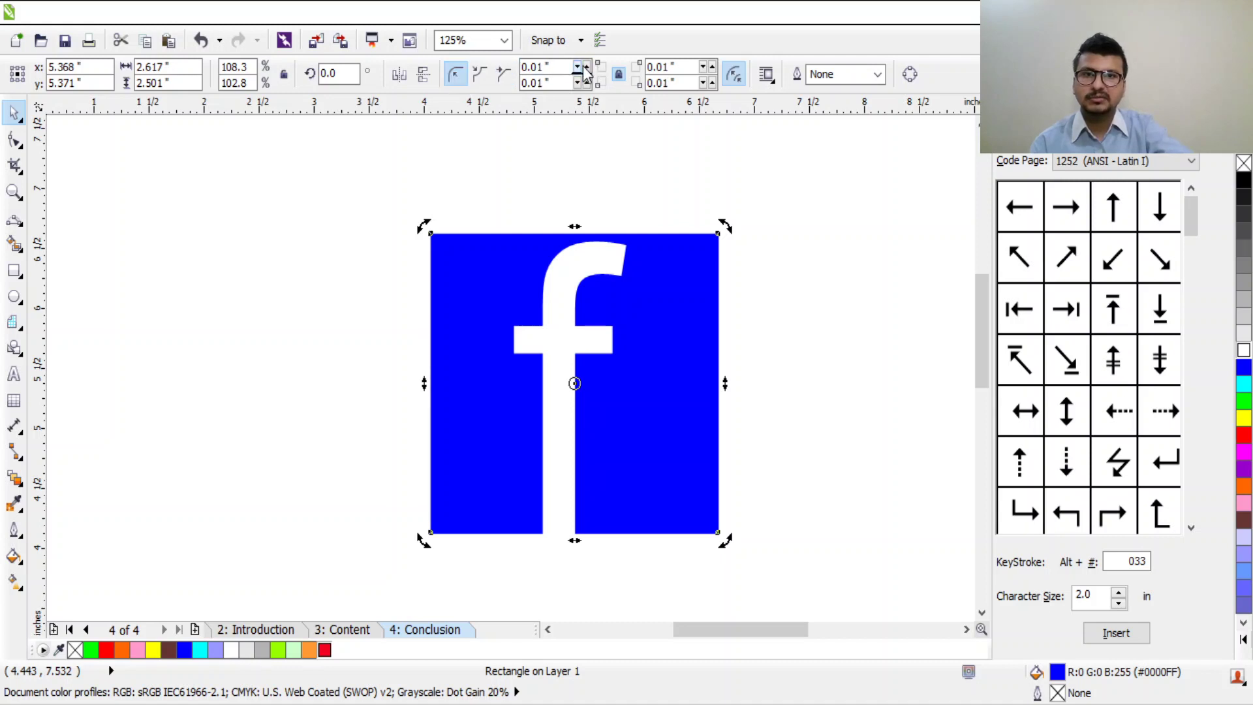
click(586, 67)
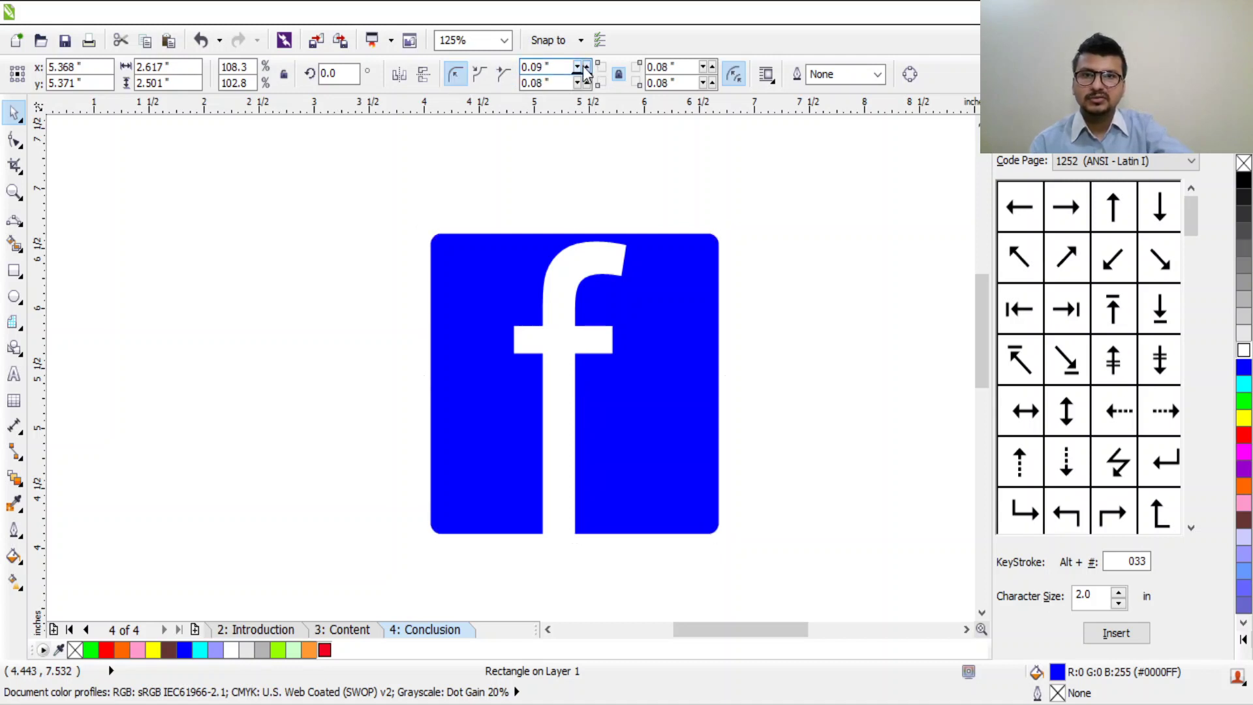
click(604, 228)
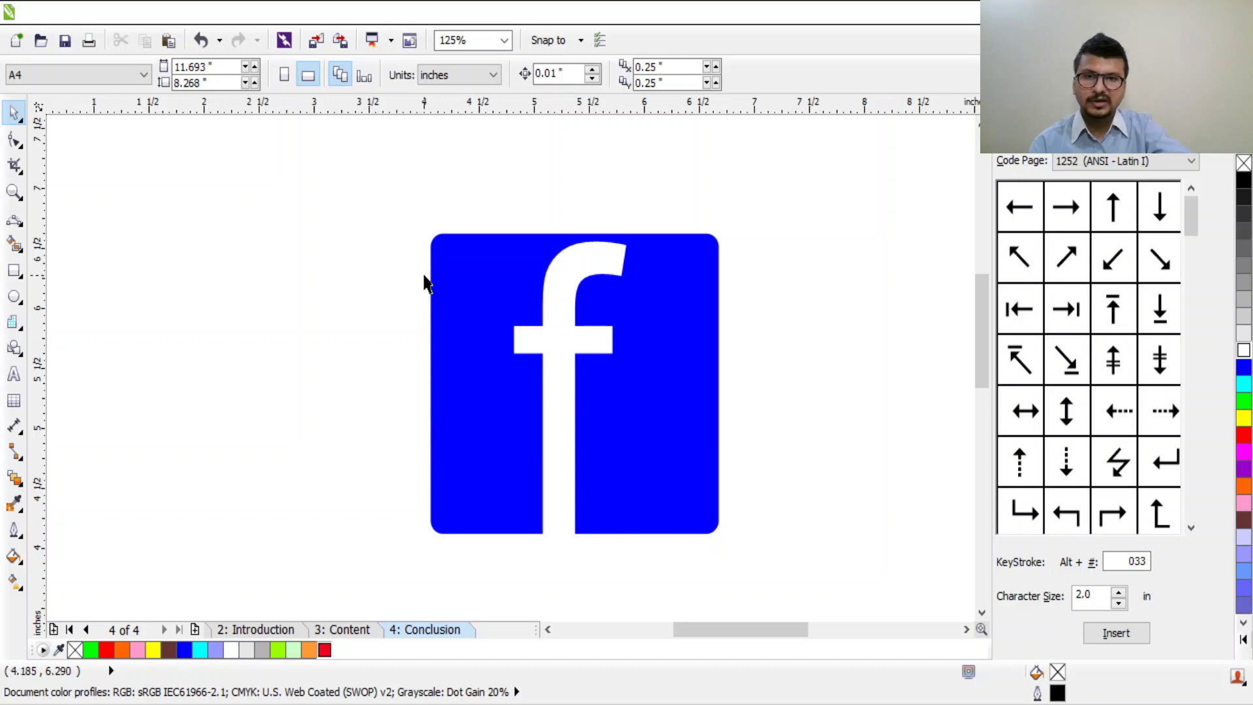
scroll(422, 233, up, 5)
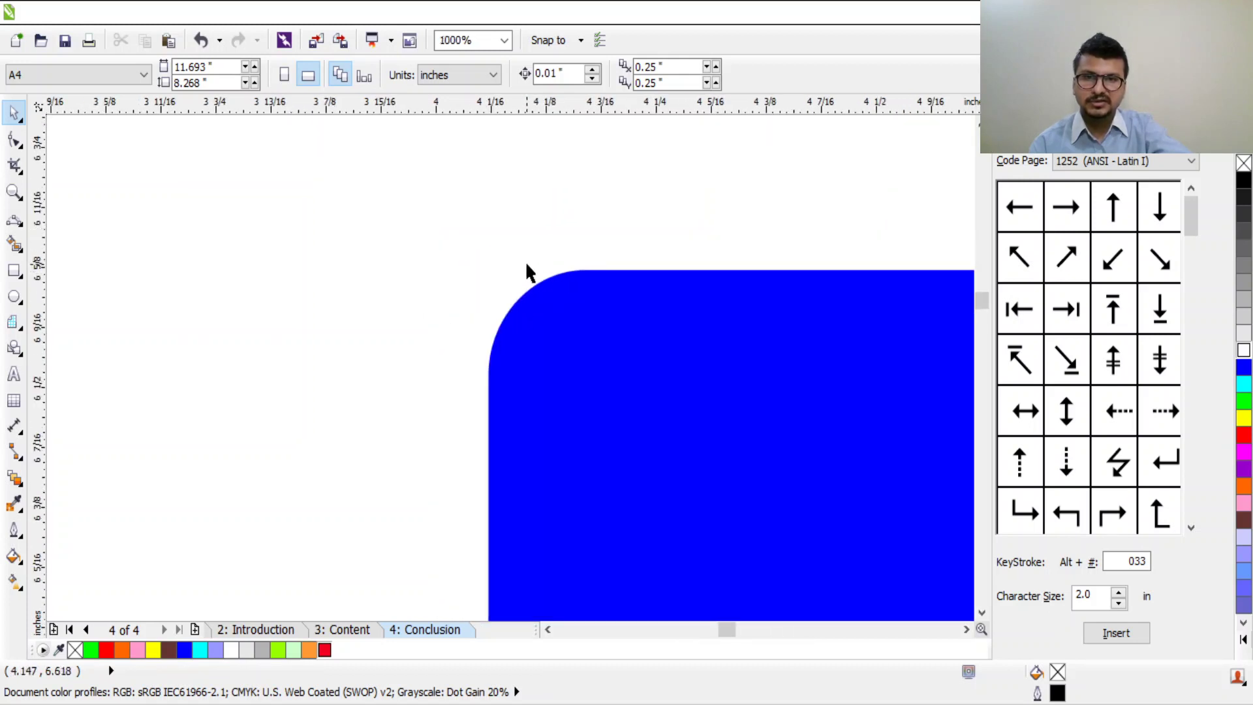
click(623, 344)
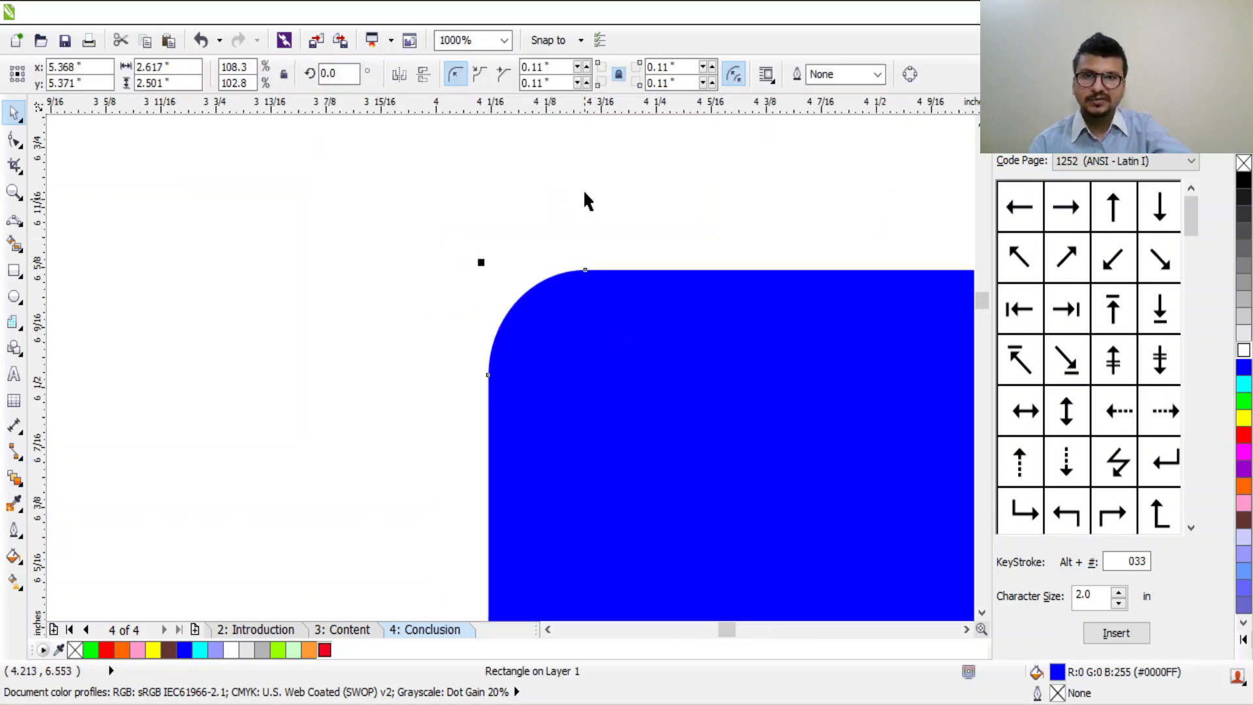
click(578, 67)
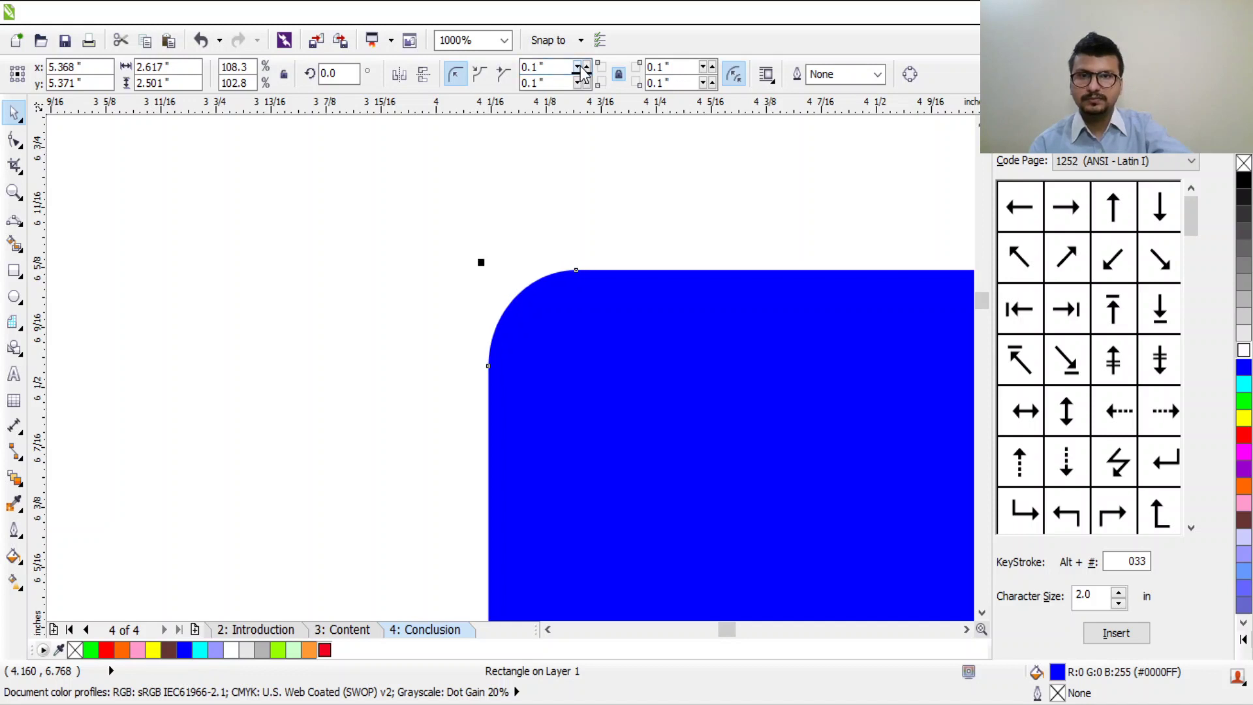
click(586, 68)
click(586, 68)
click(586, 68)
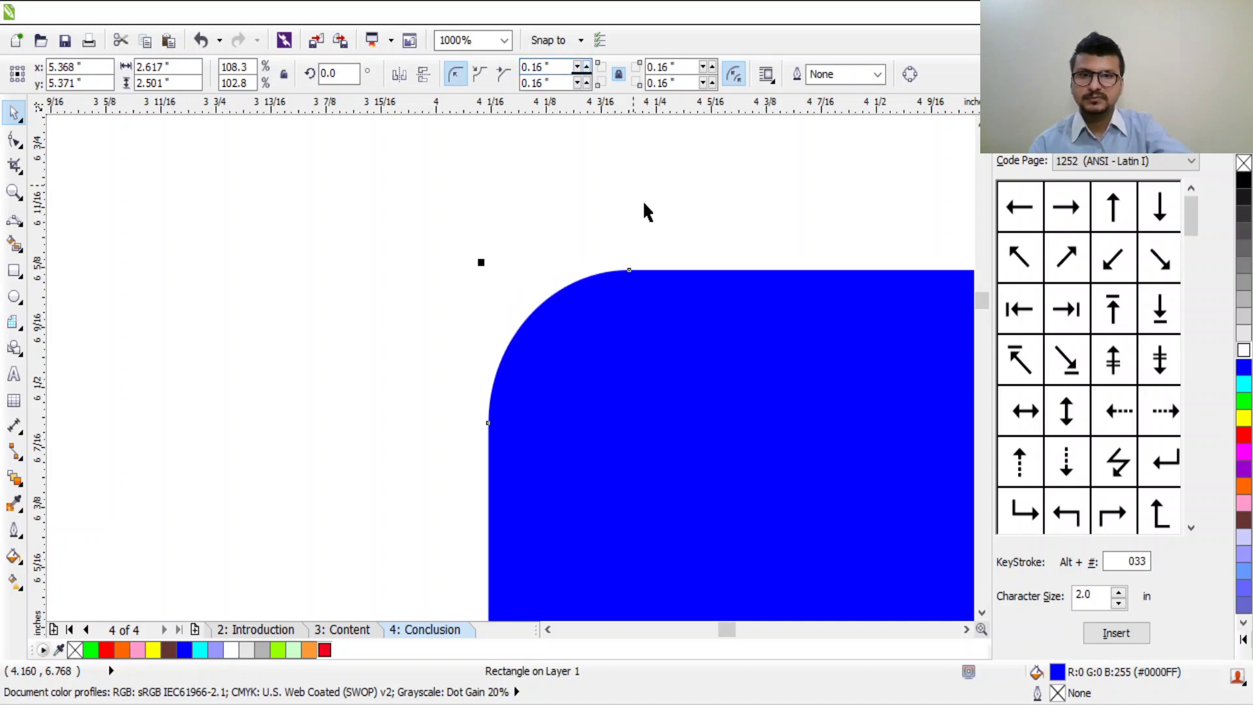
scroll(704, 314, down, 6)
scroll(703, 314, up, 4)
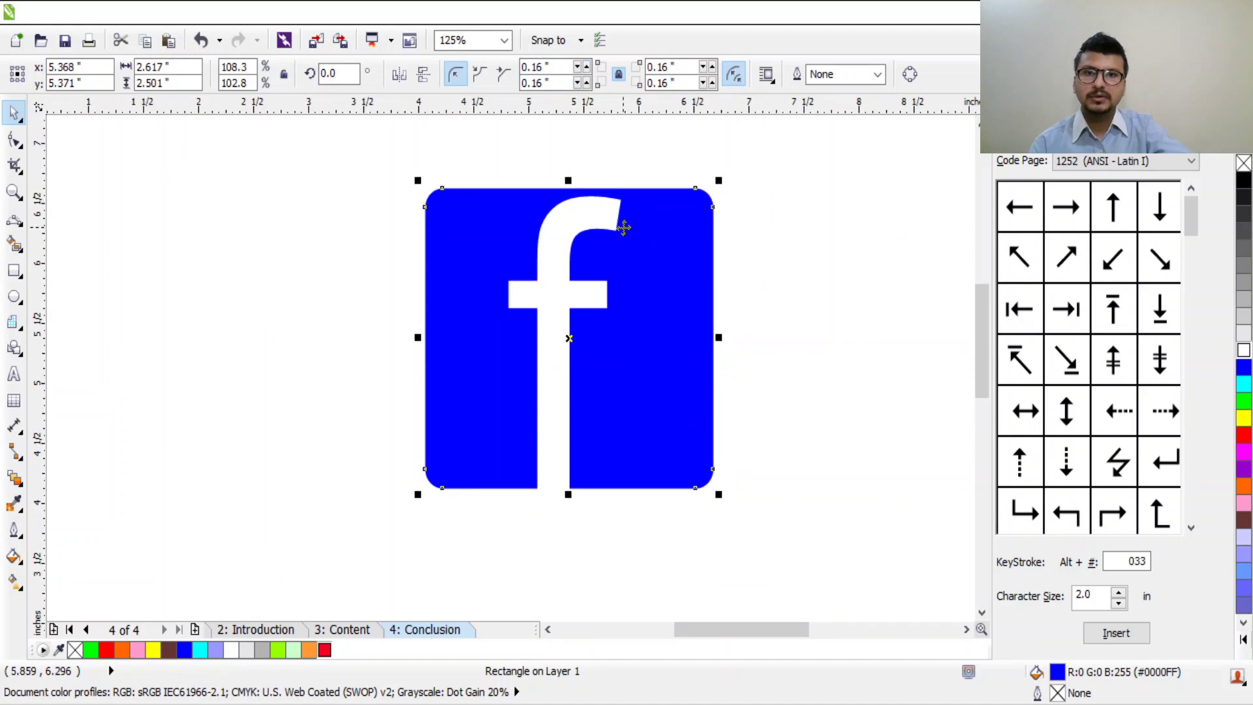
scroll(624, 227, up, 2)
Step: Scale the white f up slightly and deselect it to review
click(601, 176)
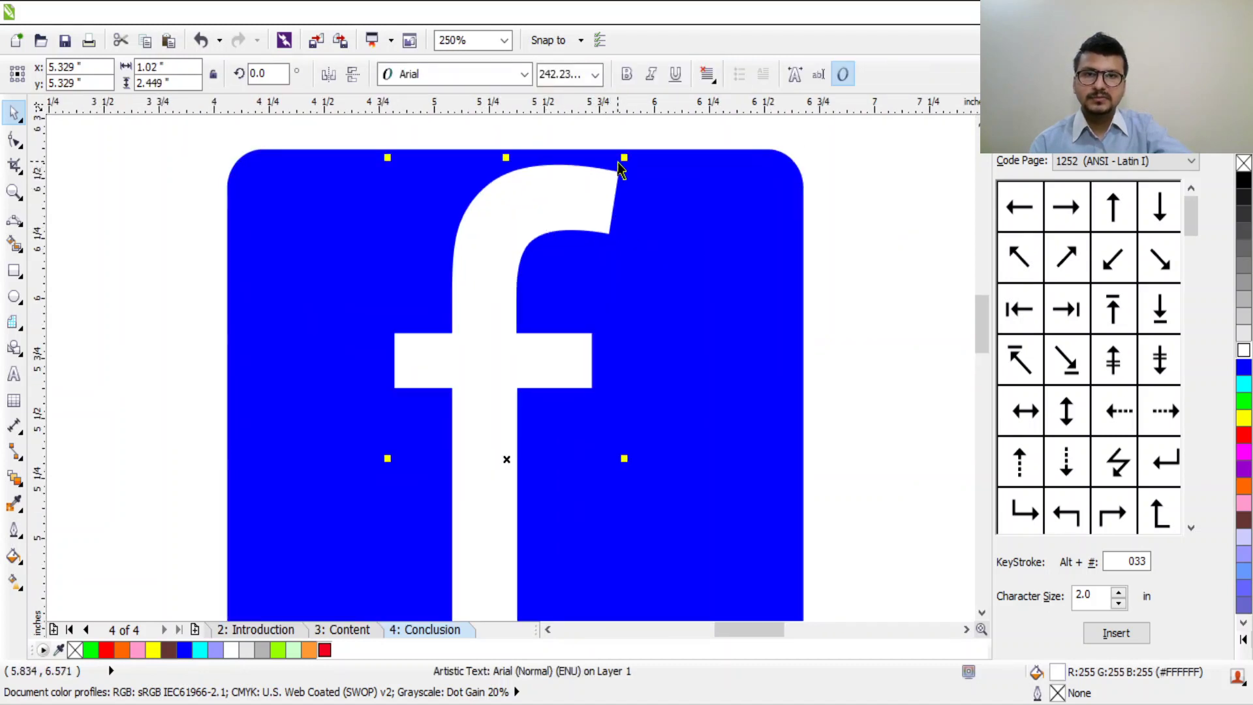
drag(623, 156, 694, 127)
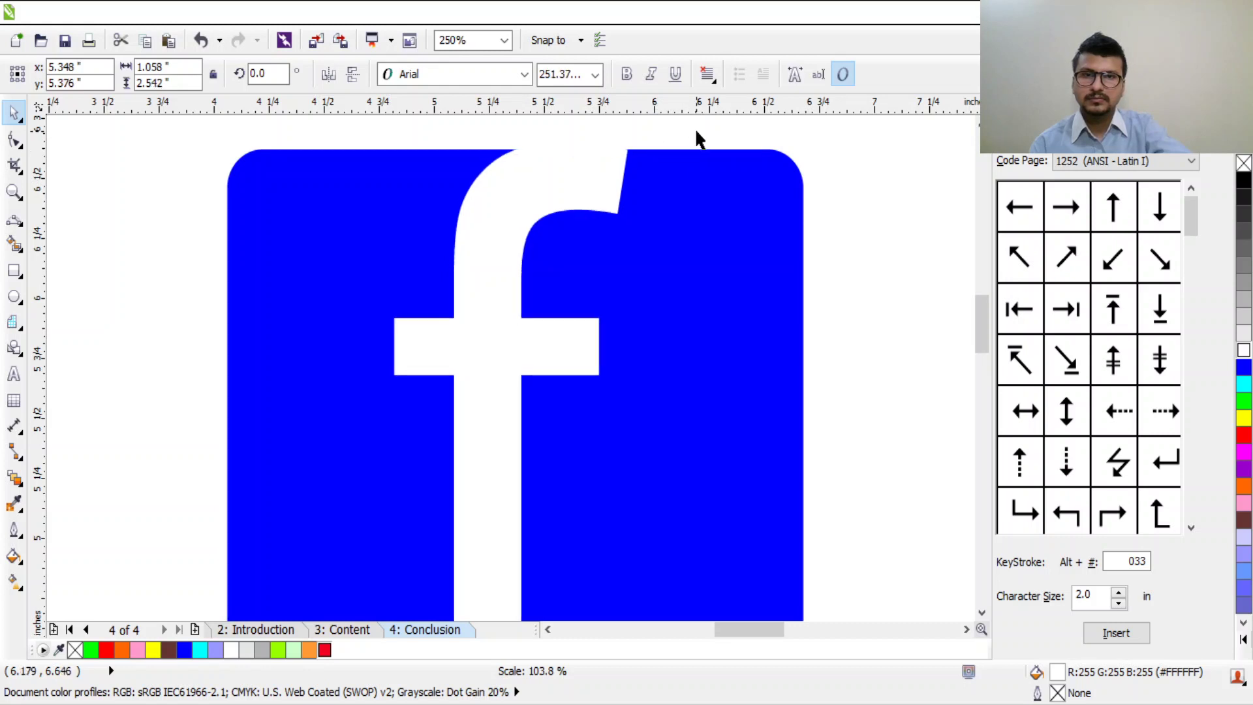
click(840, 181)
scroll(832, 192, down, 3)
scroll(881, 241, up, 2)
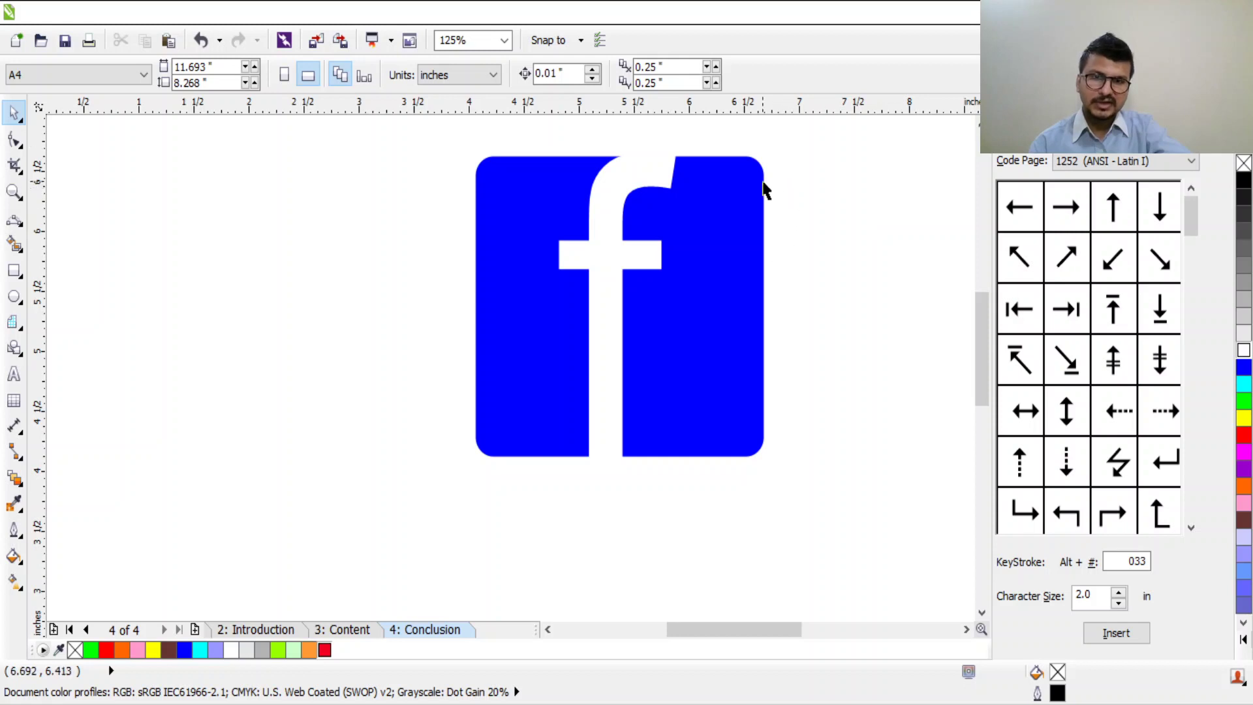
scroll(765, 189, down, 1)
scroll(777, 156, up, 3)
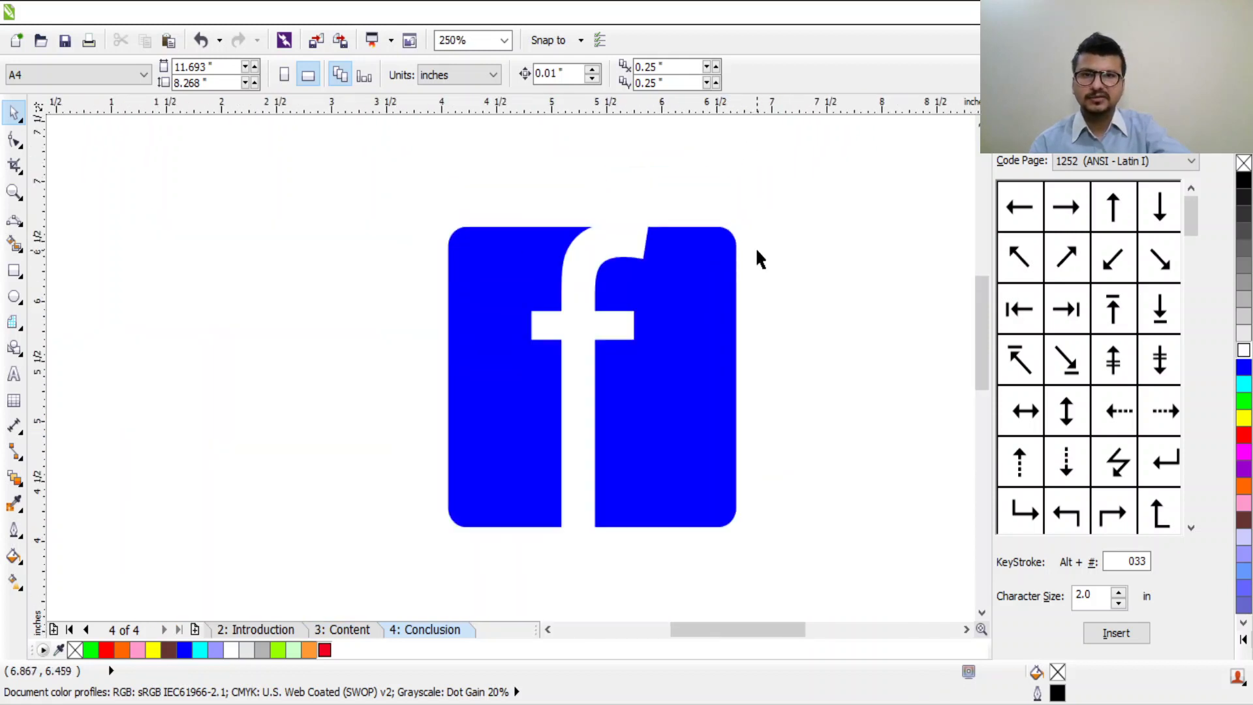
scroll(754, 247, down, 3)
scroll(755, 260, up, 1)
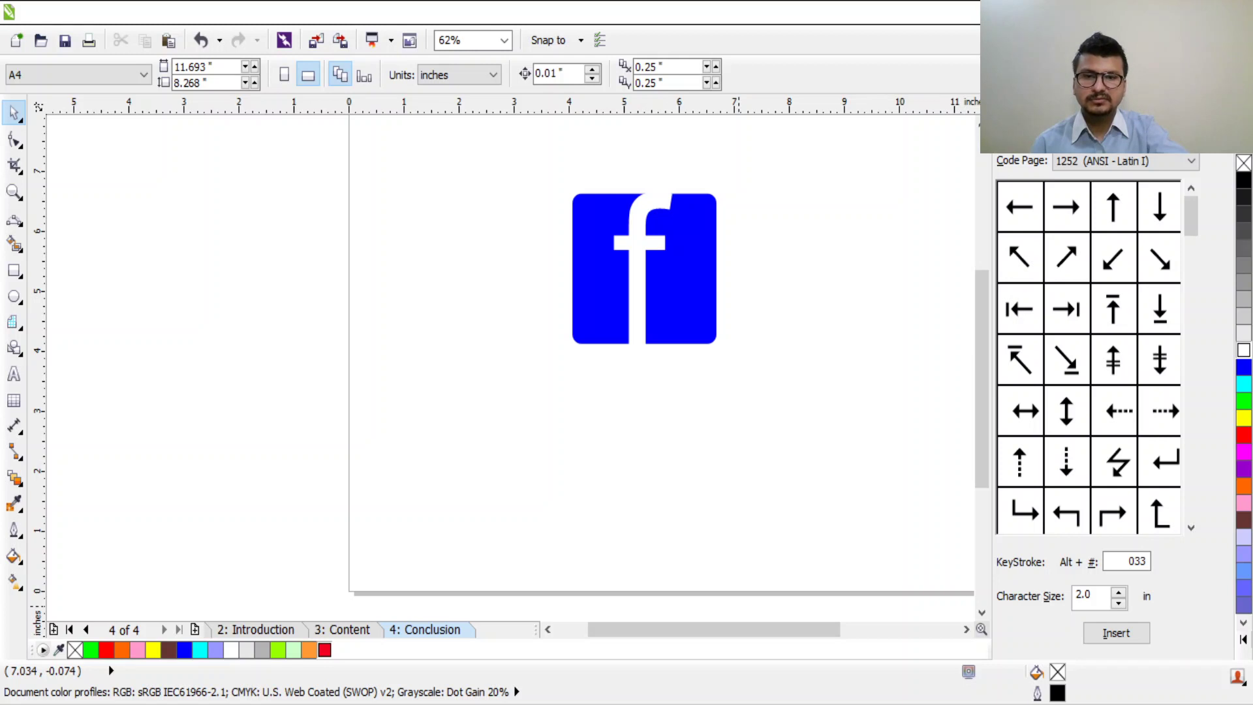
scroll(696, 246, up, 4)
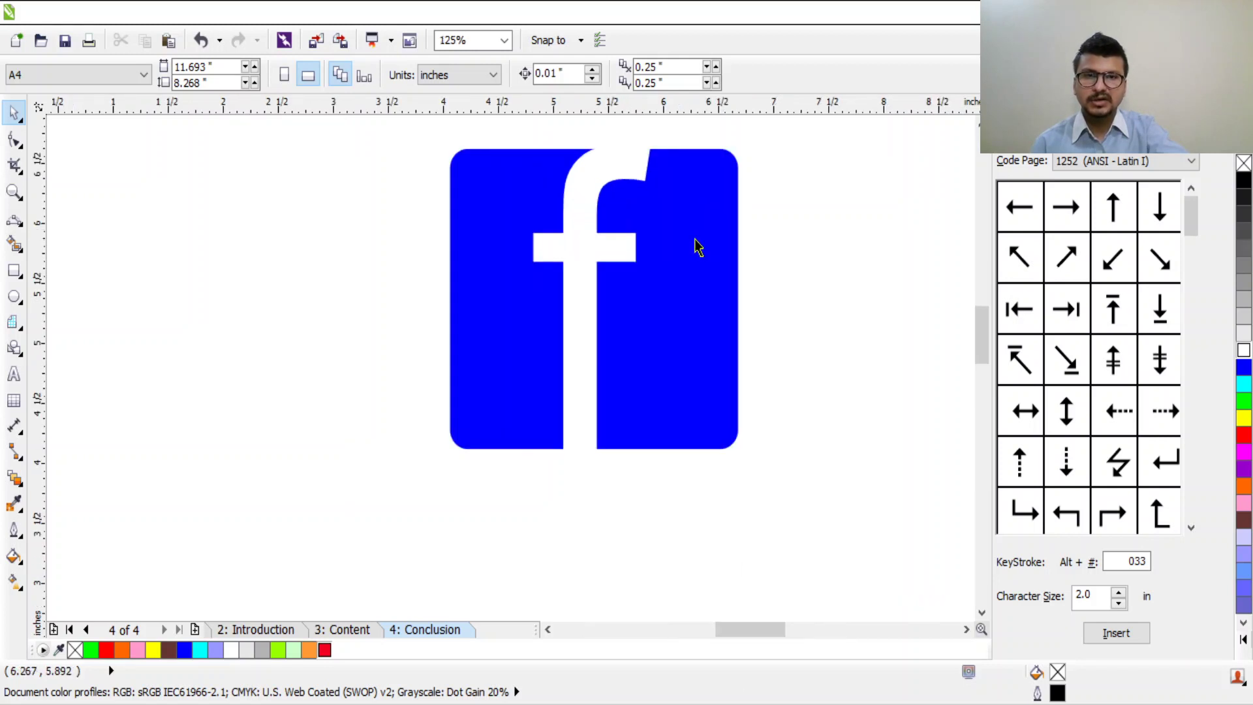
Step: Move the white f across to the blue rounded square's right side
click(559, 265)
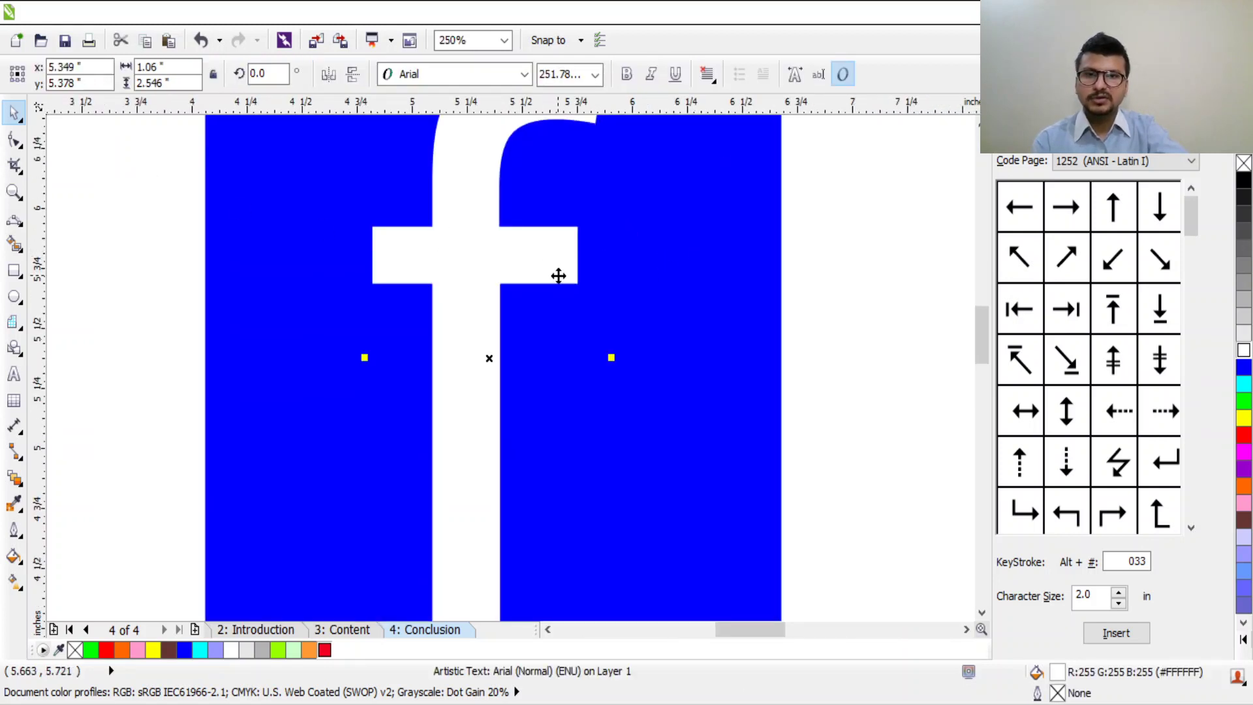
click(19, 149)
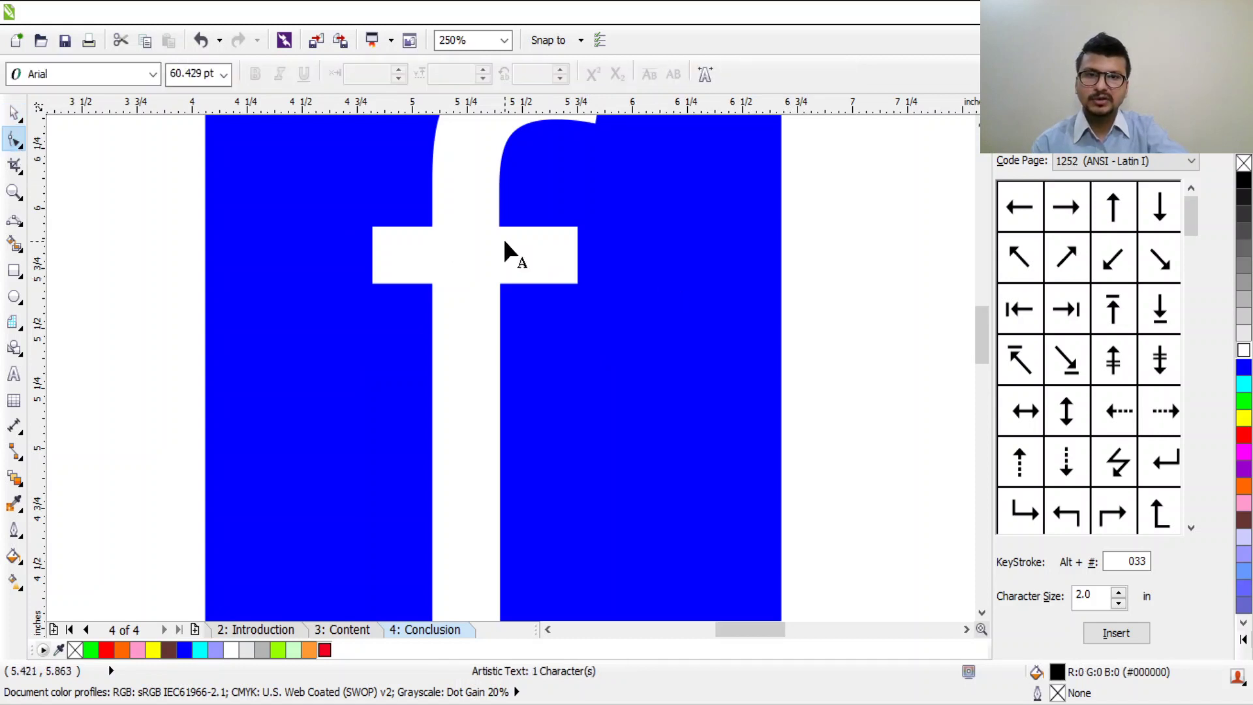
scroll(557, 259, down, 4)
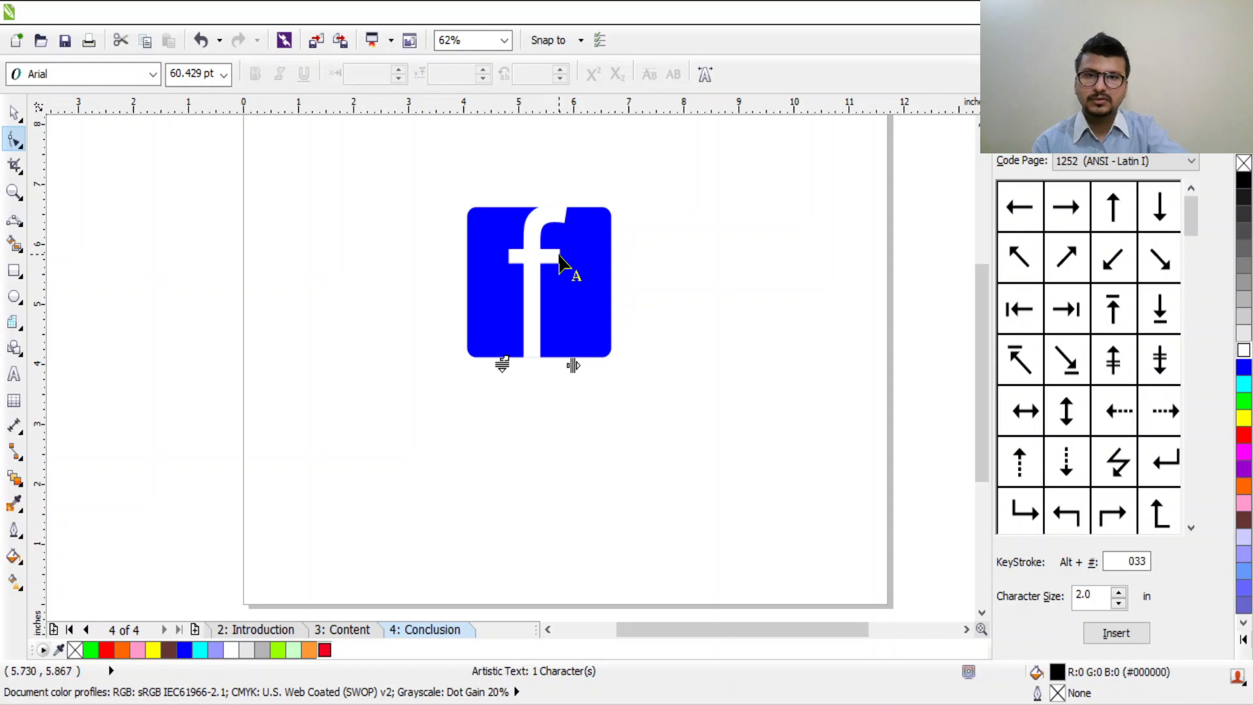
scroll(559, 267, up, 2)
click(16, 116)
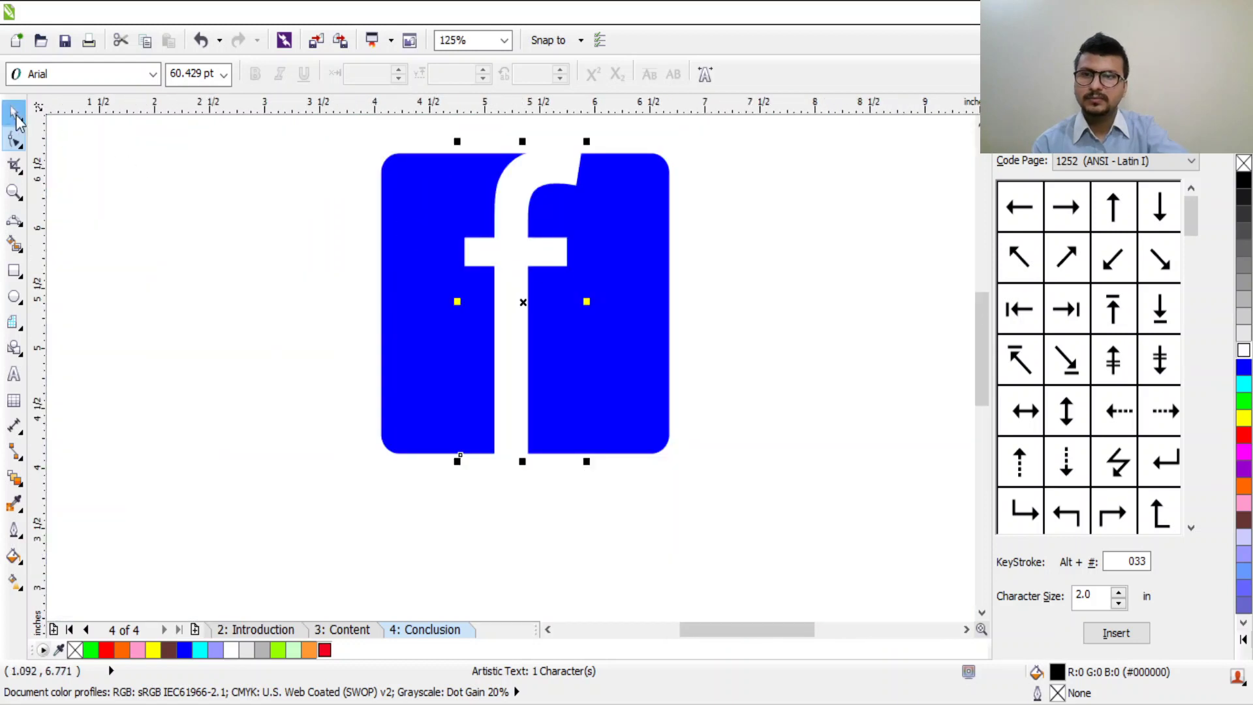
drag(506, 241, 616, 255)
click(14, 139)
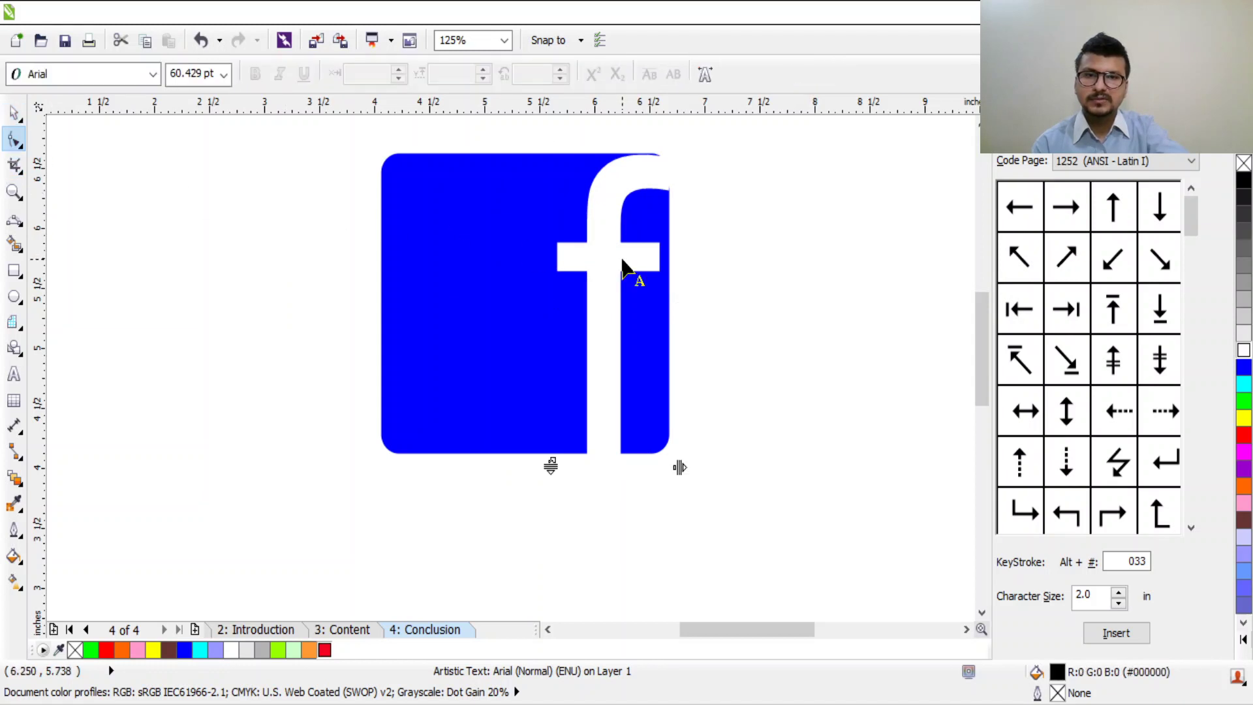
Step: Convert the f to curves and slant the ends of its crossbar and curved top
key(ctrl+q)
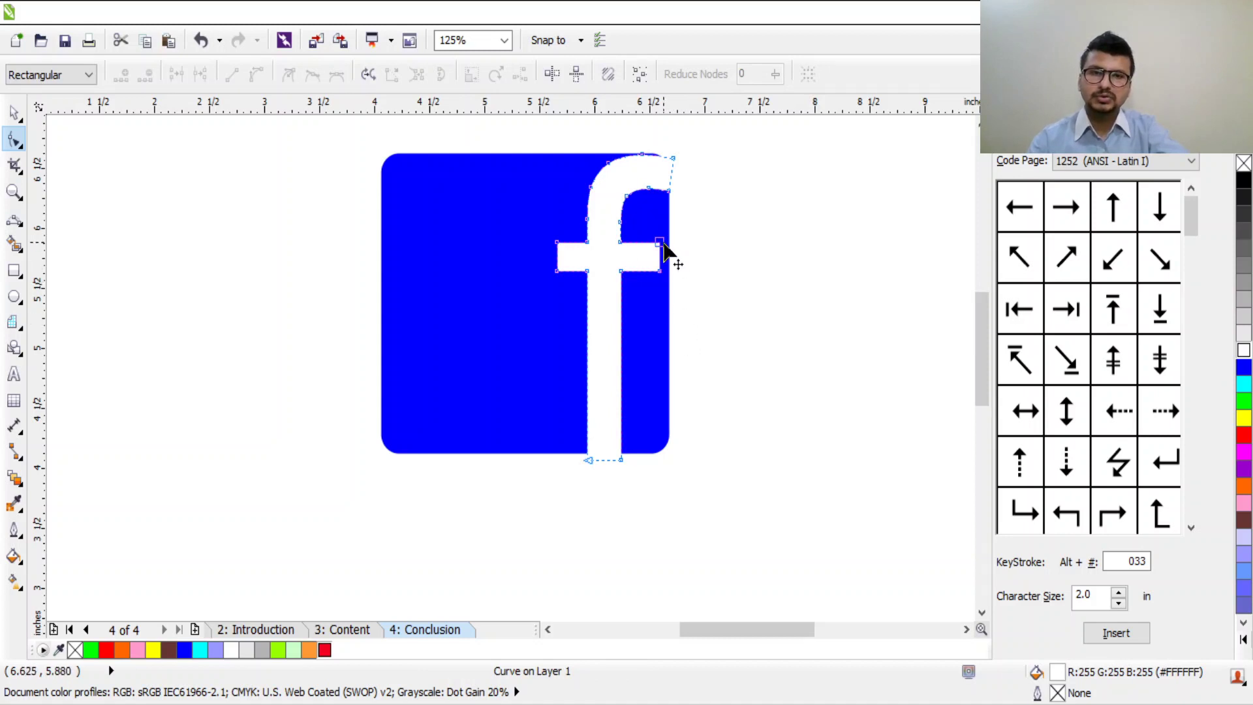
scroll(669, 306, up, 2)
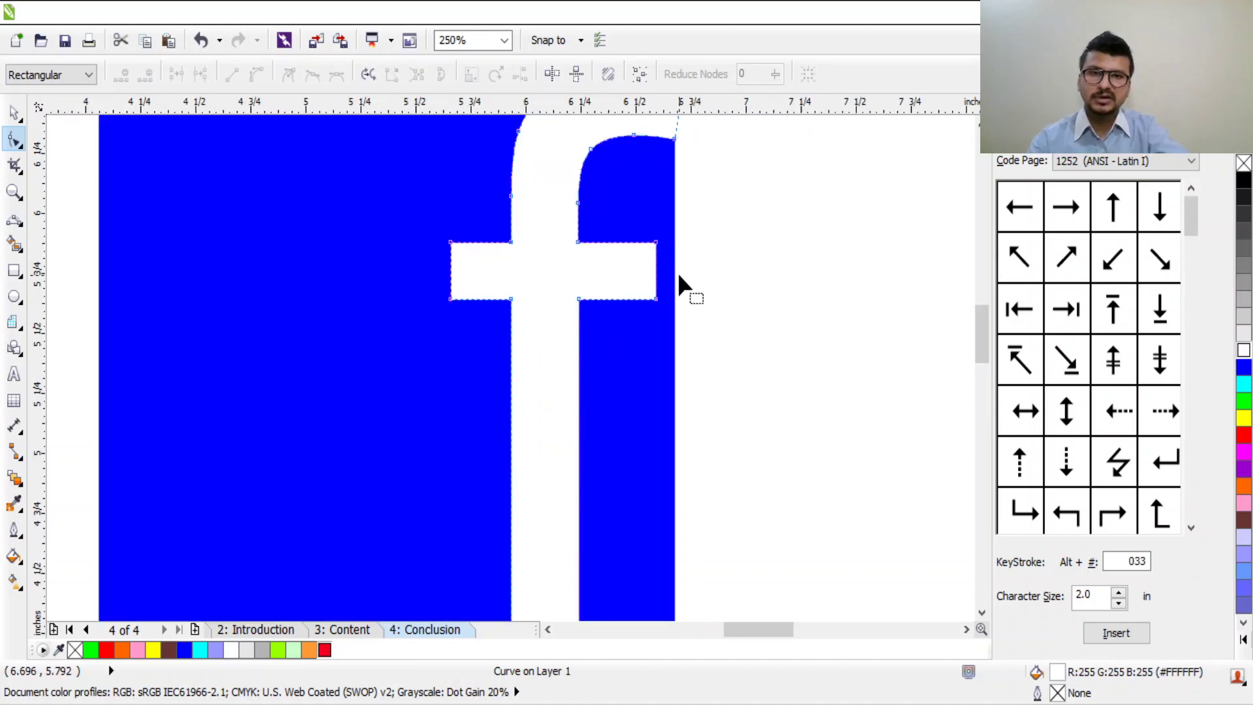
scroll(654, 314, up, 2)
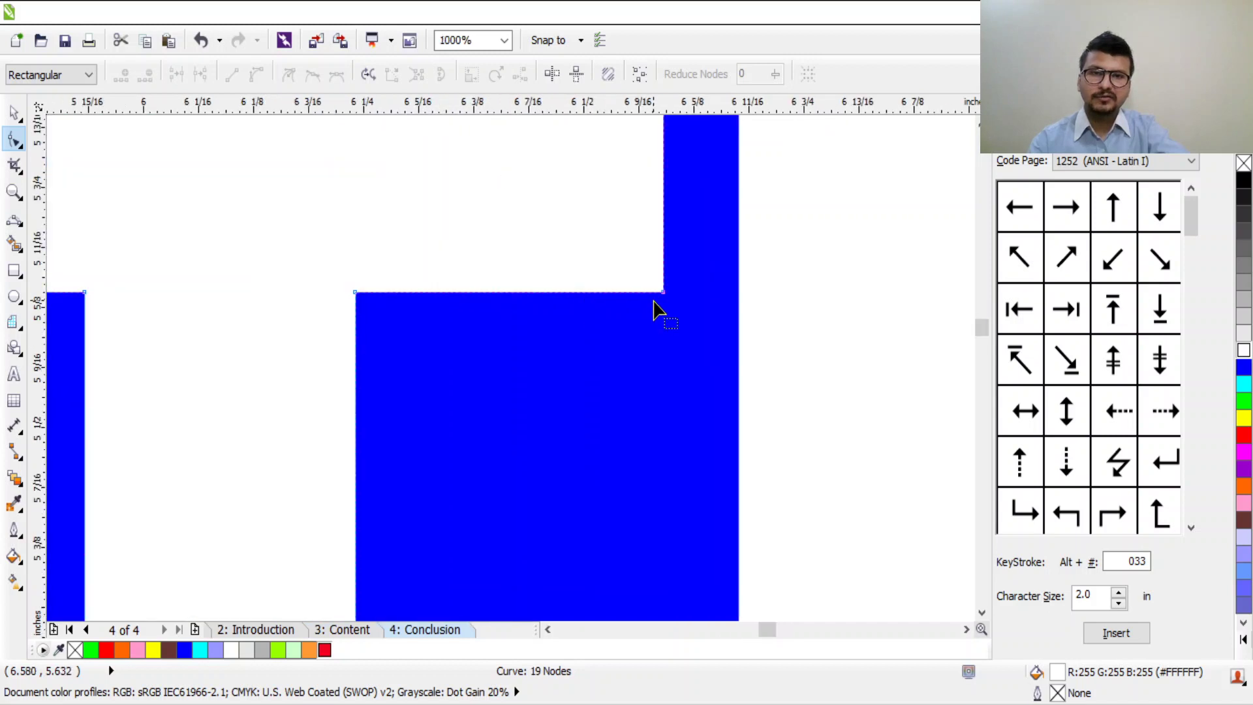
scroll(655, 313, down, 2)
drag(666, 273, 642, 274)
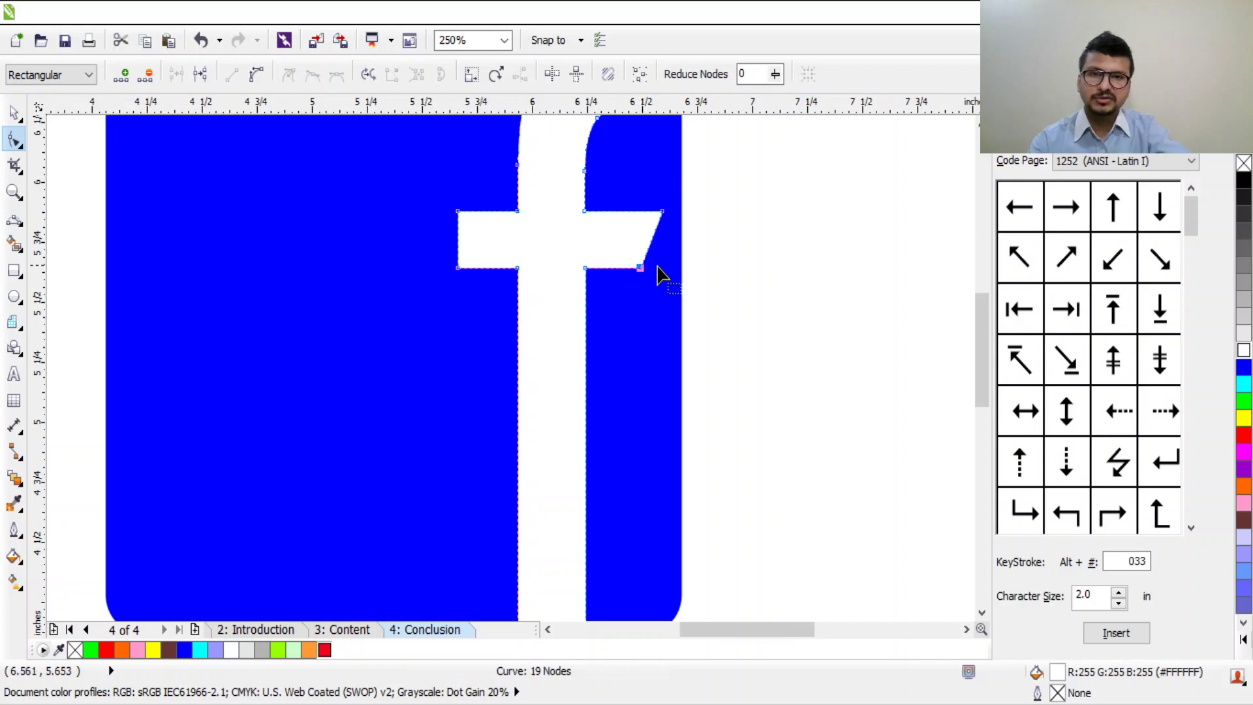
scroll(660, 271, down, 1)
scroll(688, 133, up, 1)
scroll(688, 133, up, 1)
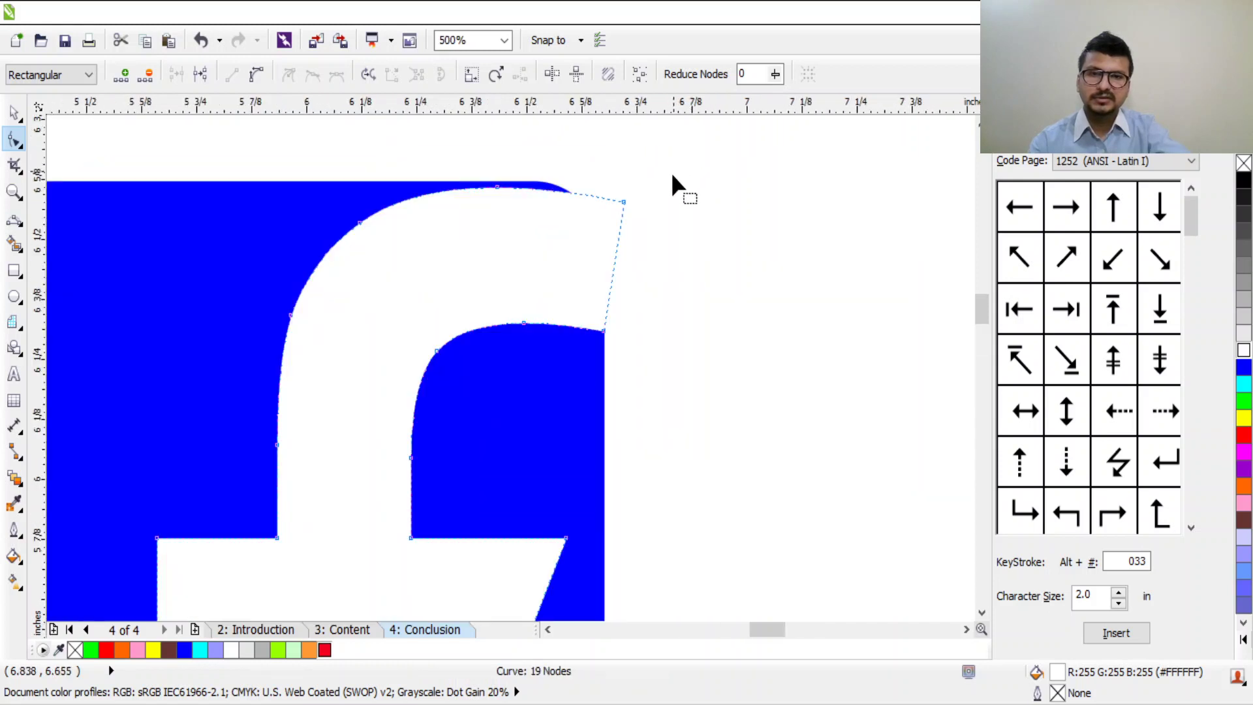
mouse_move(605, 328)
mouse_down()
mouse_move(601, 347)
mouse_move(594, 330)
mouse_up()
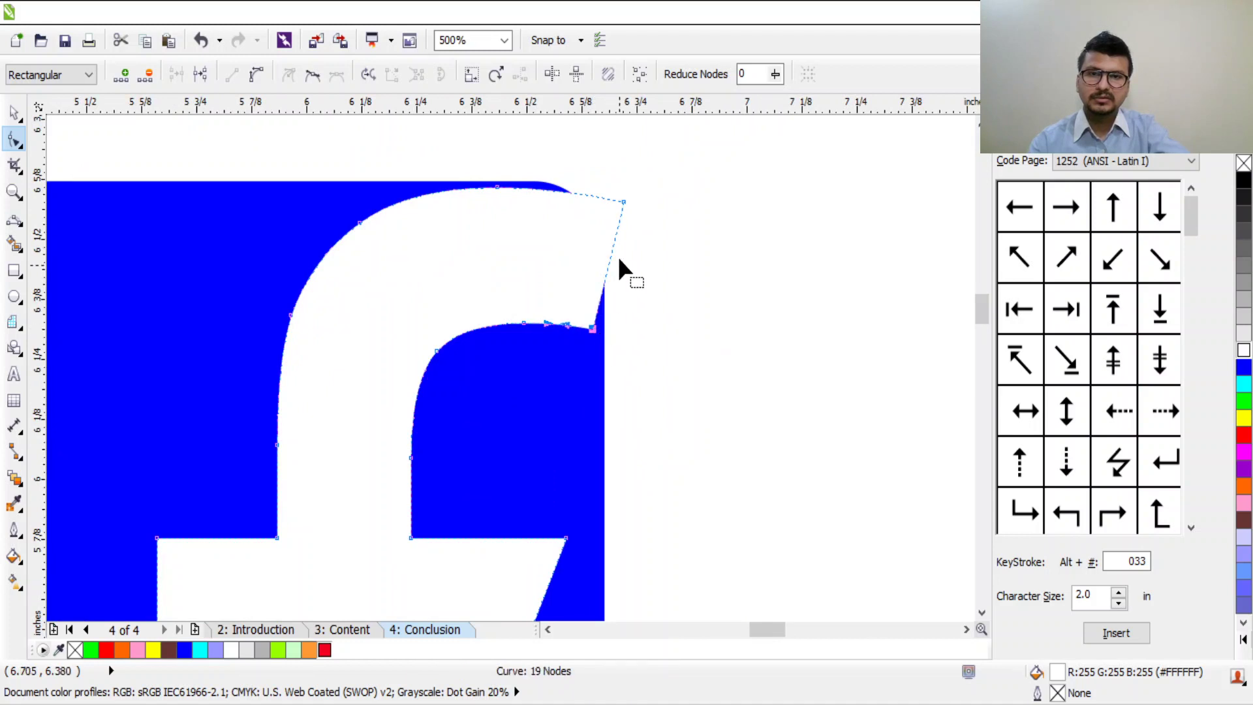
Step: Resize the f to about 98% and centre it slightly low on the blue square
key(space)
scroll(529, 224, down, 1)
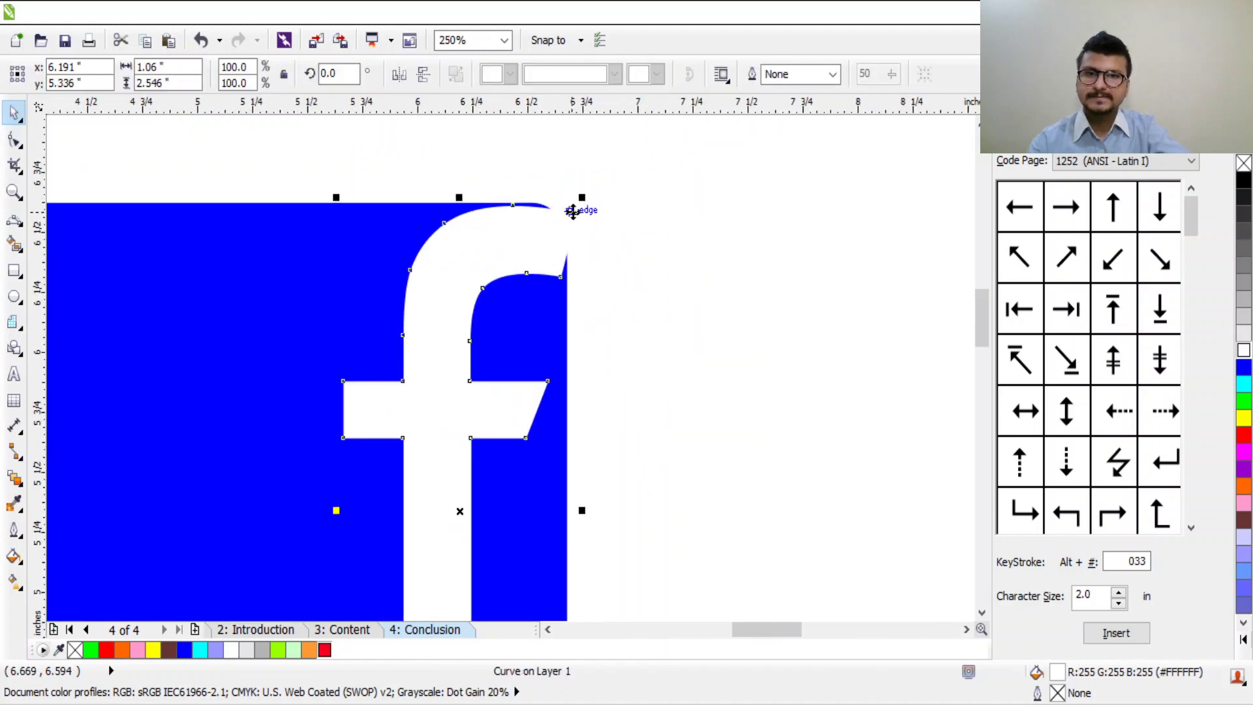
drag(584, 198, 545, 243)
scroll(521, 308, down, 2)
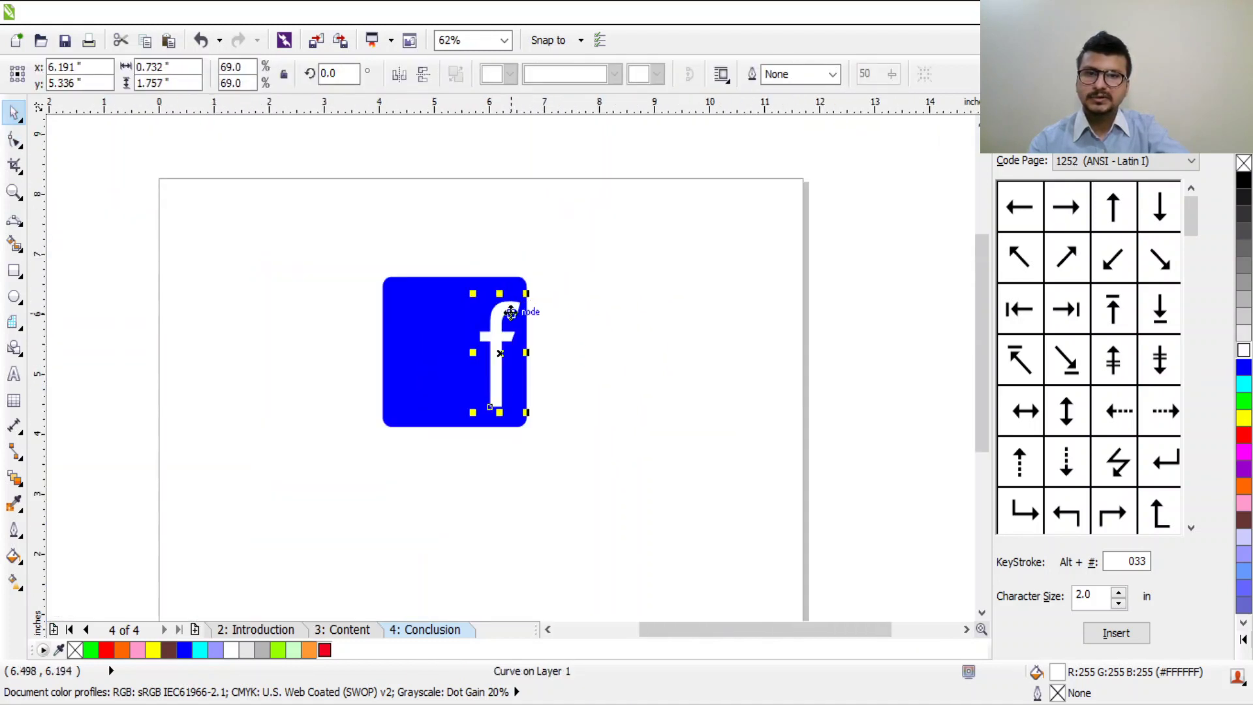
drag(497, 363, 453, 360)
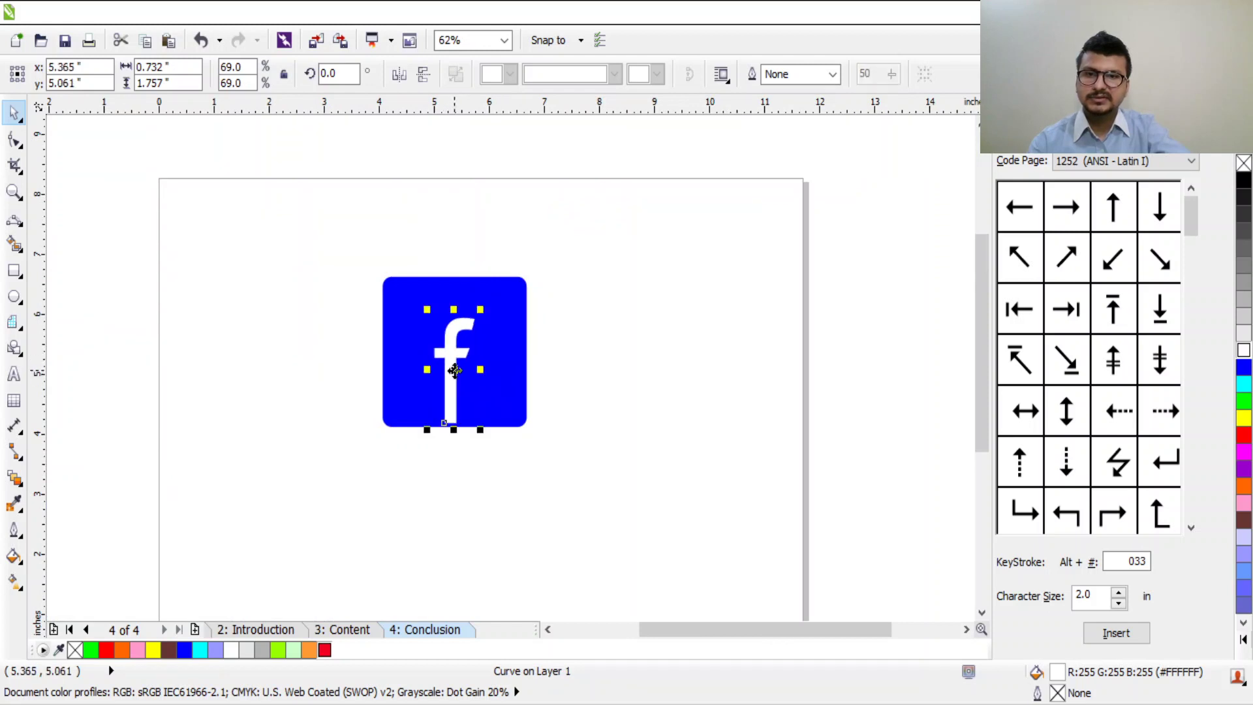
scroll(453, 360, up, 1)
mouse_move(483, 449)
mouse_down()
mouse_move(489, 467)
mouse_move(481, 459)
mouse_up()
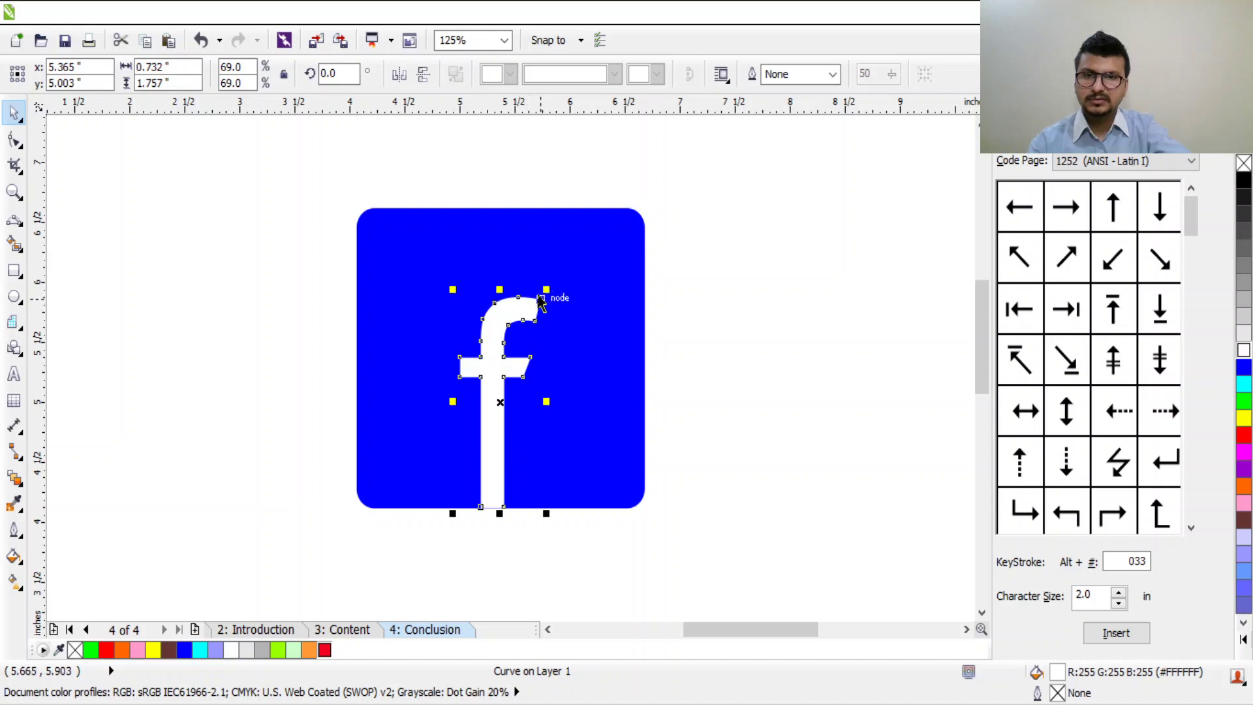
drag(547, 289, 504, 271)
click(363, 352)
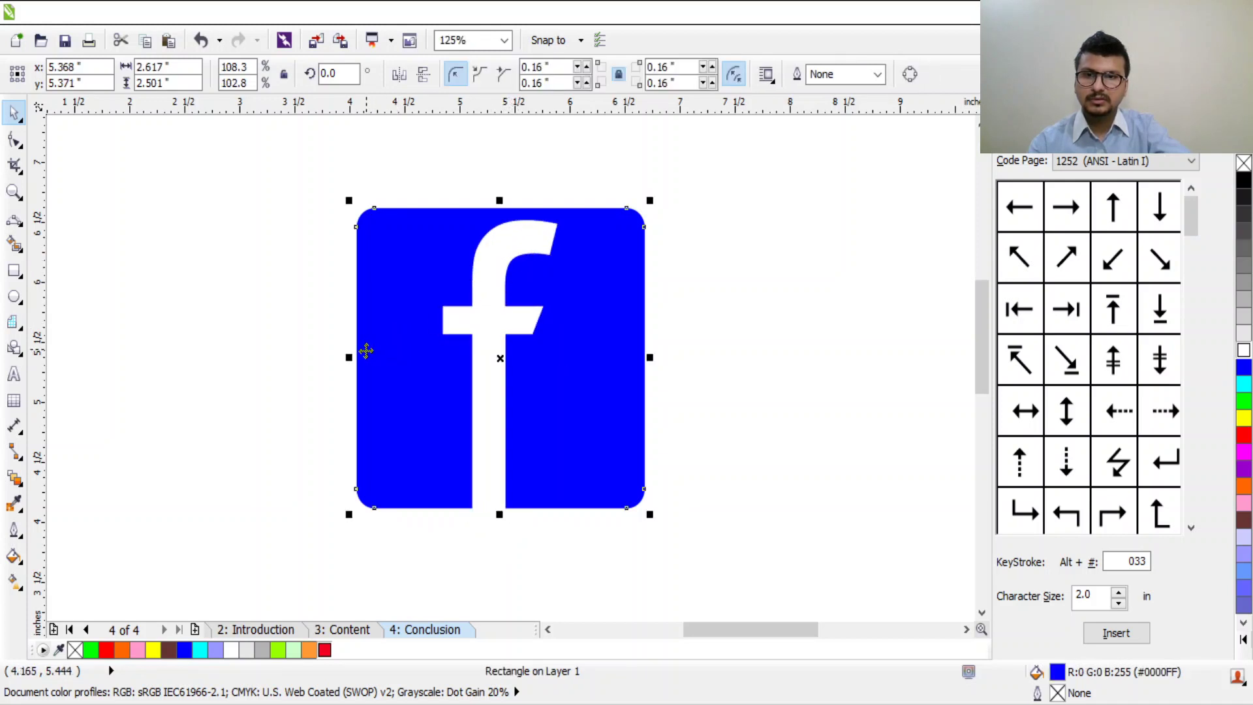
Step: Narrow the blue rounded rectangle from both sides to 1.858 inches wide
key(Escape)
click(387, 364)
drag(350, 356, 394, 358)
drag(648, 357, 594, 358)
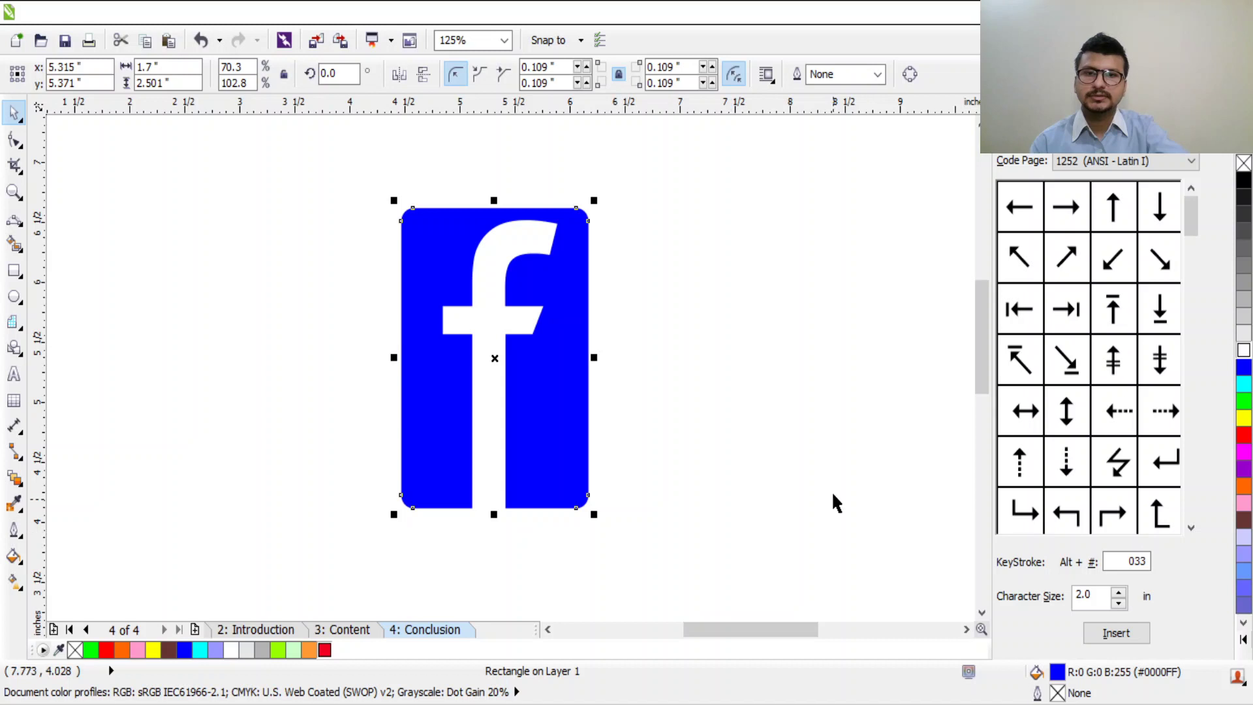
click(455, 439)
click(417, 385)
drag(395, 358, 376, 358)
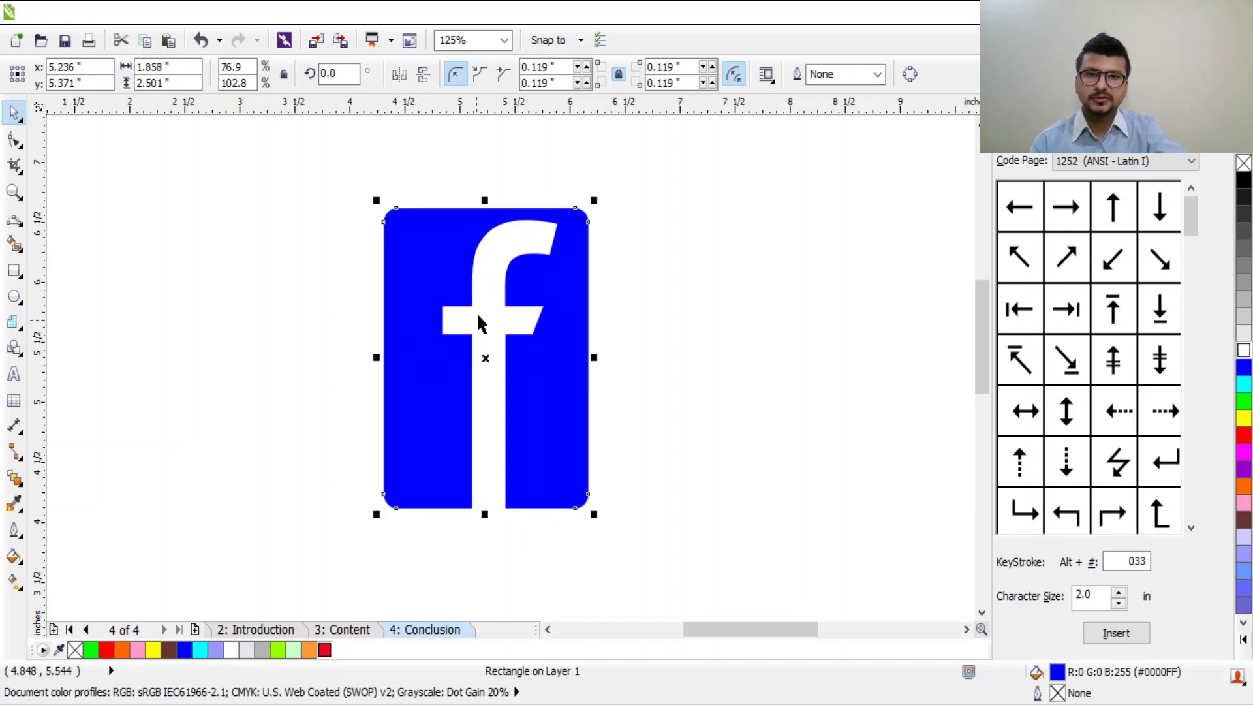
Step: Marquee-select the f and the rectangle together
scroll(531, 266, up, 1)
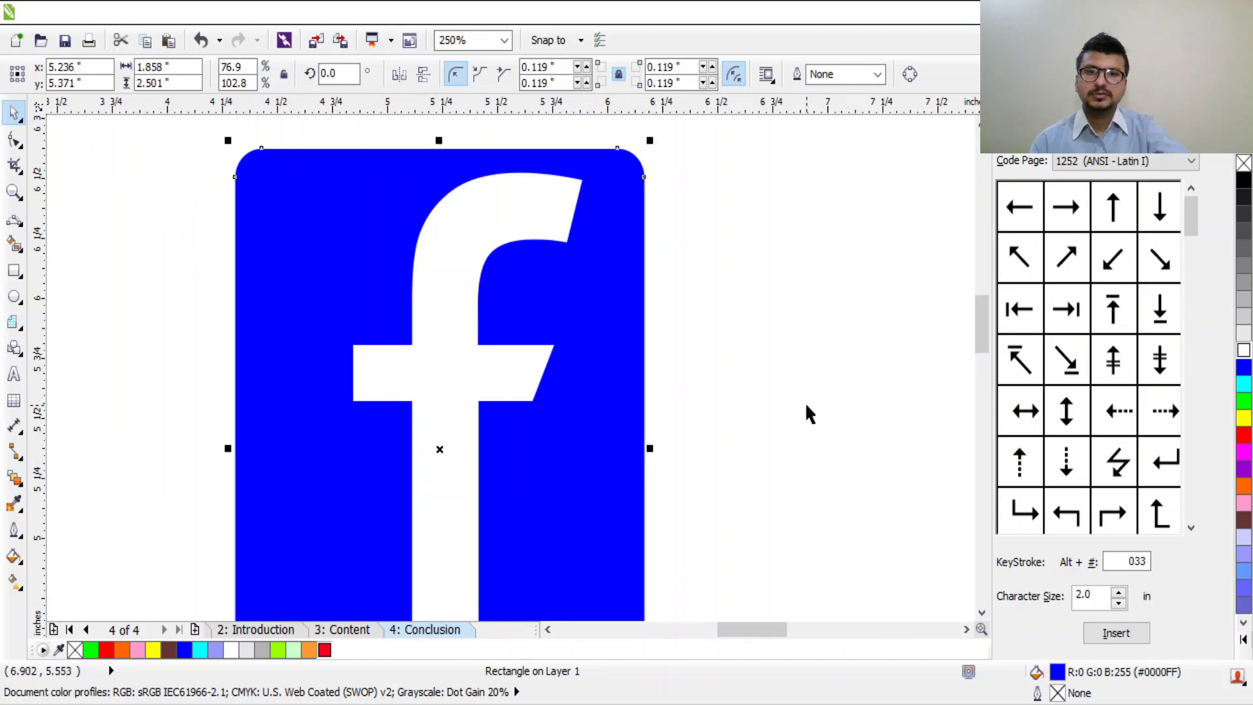
click(805, 414)
scroll(806, 414, down, 2)
drag(589, 285, 836, 586)
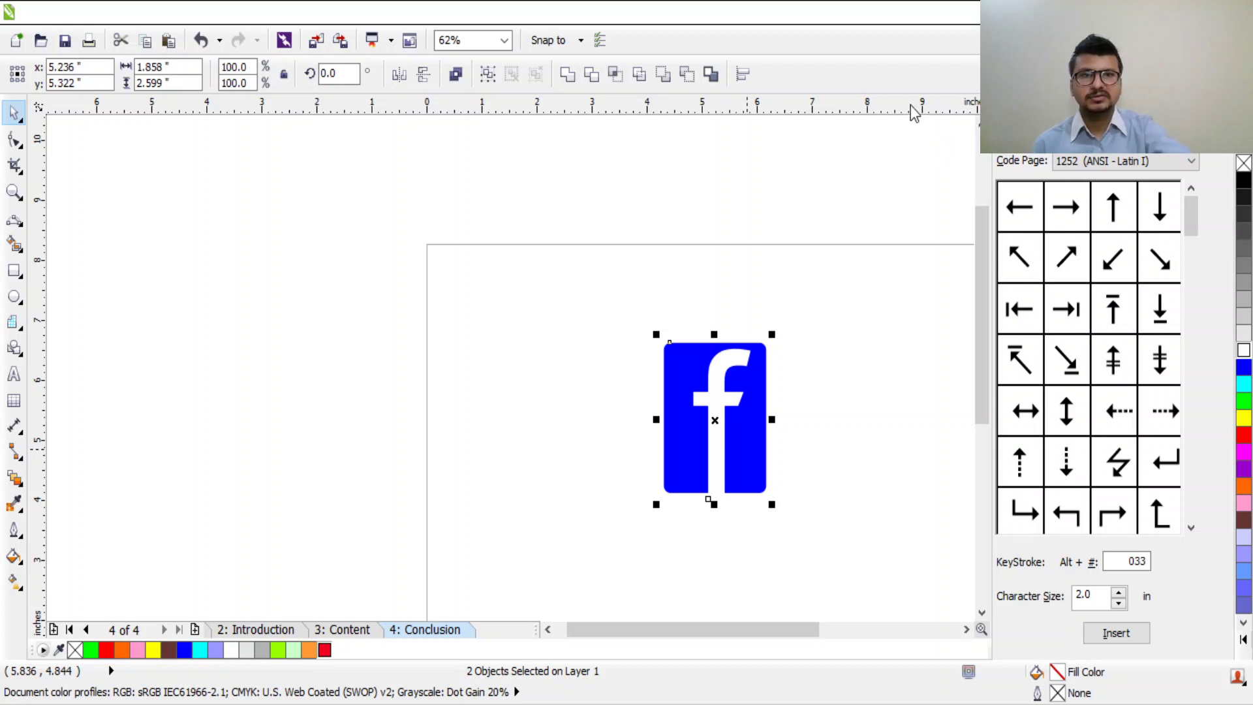
Step: Group the logo with Ctrl+G, test moving it, ungroup, then undo the part moves
key(ctrl+g)
scroll(874, 450, up, 2)
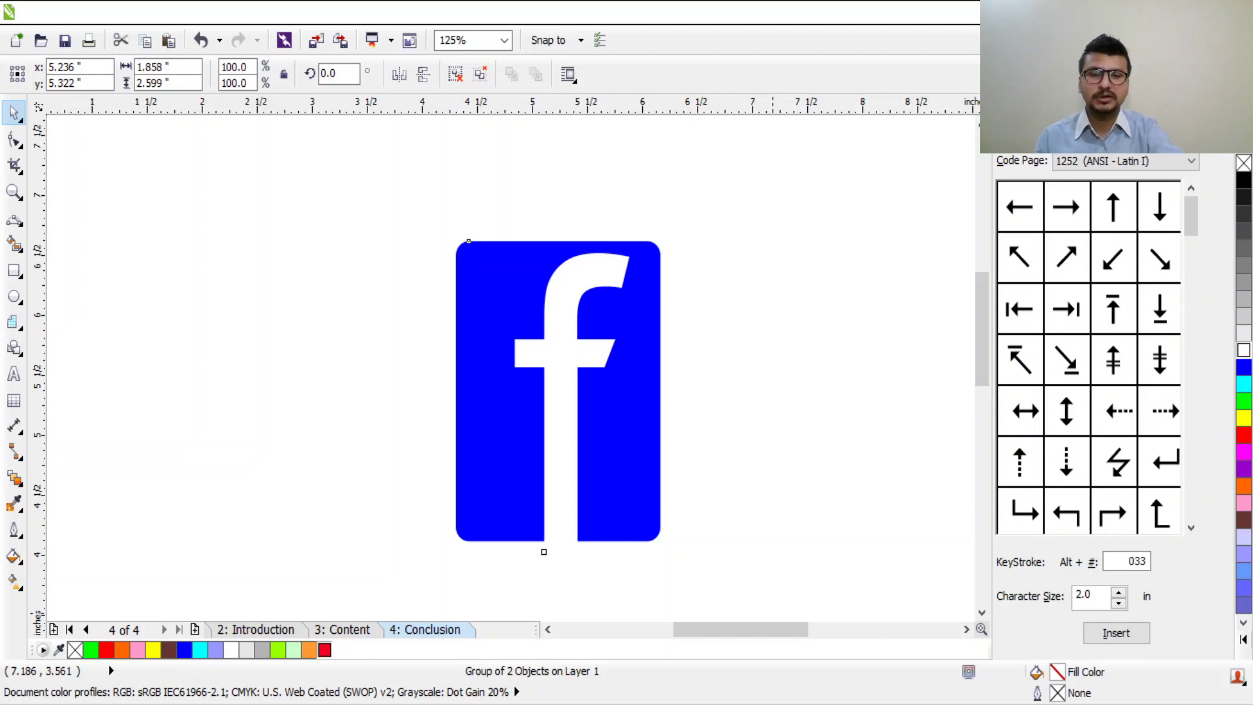
click(712, 476)
click(643, 456)
drag(600, 486, 541, 410)
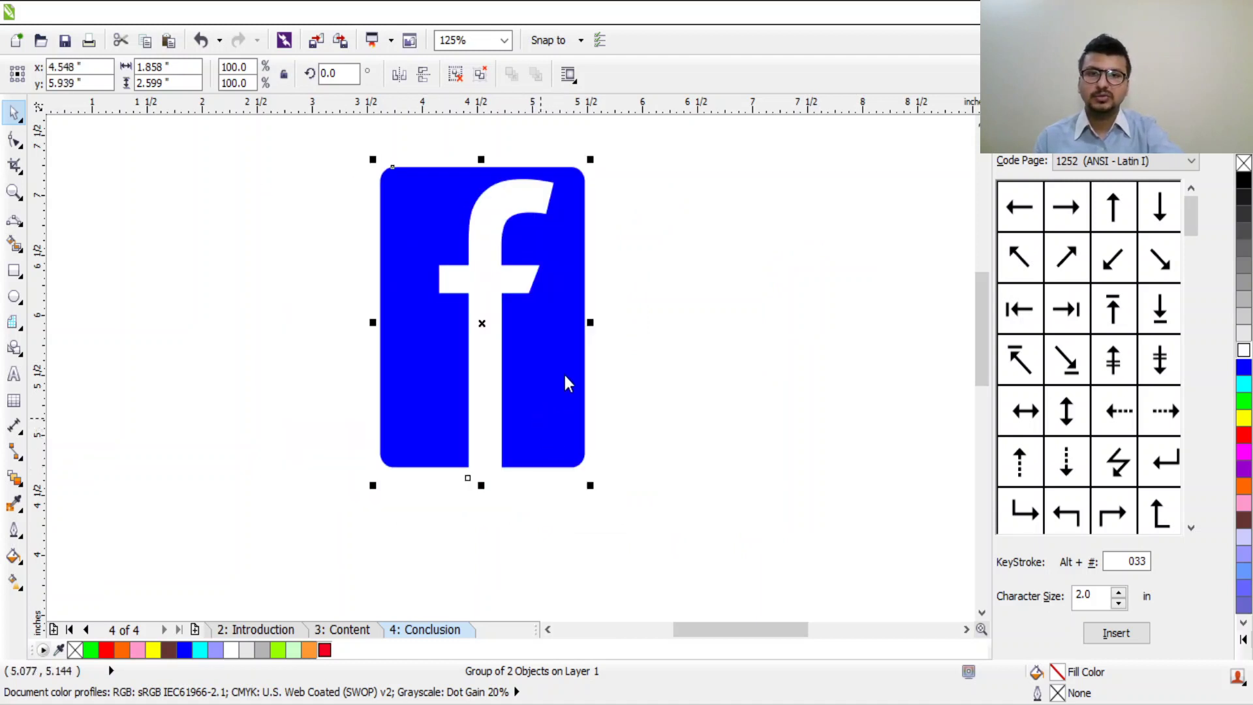
key(ctrl+u)
click(668, 300)
drag(556, 405, 648, 353)
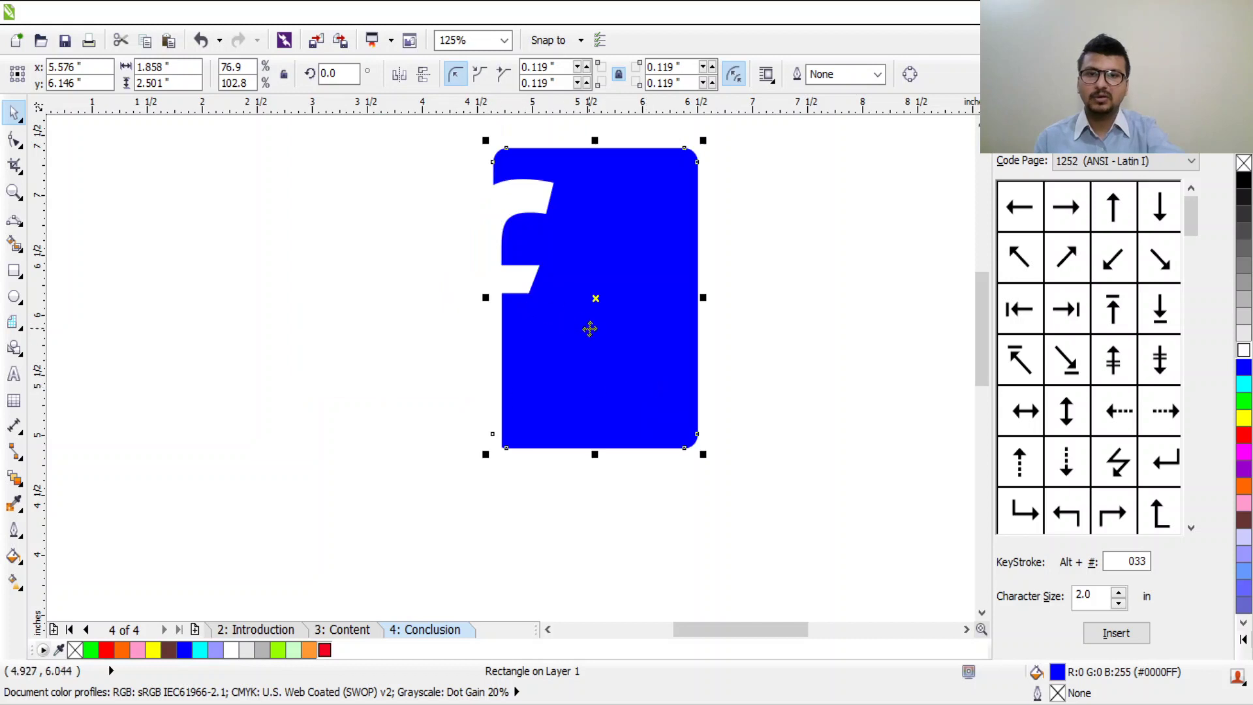
drag(526, 292, 704, 395)
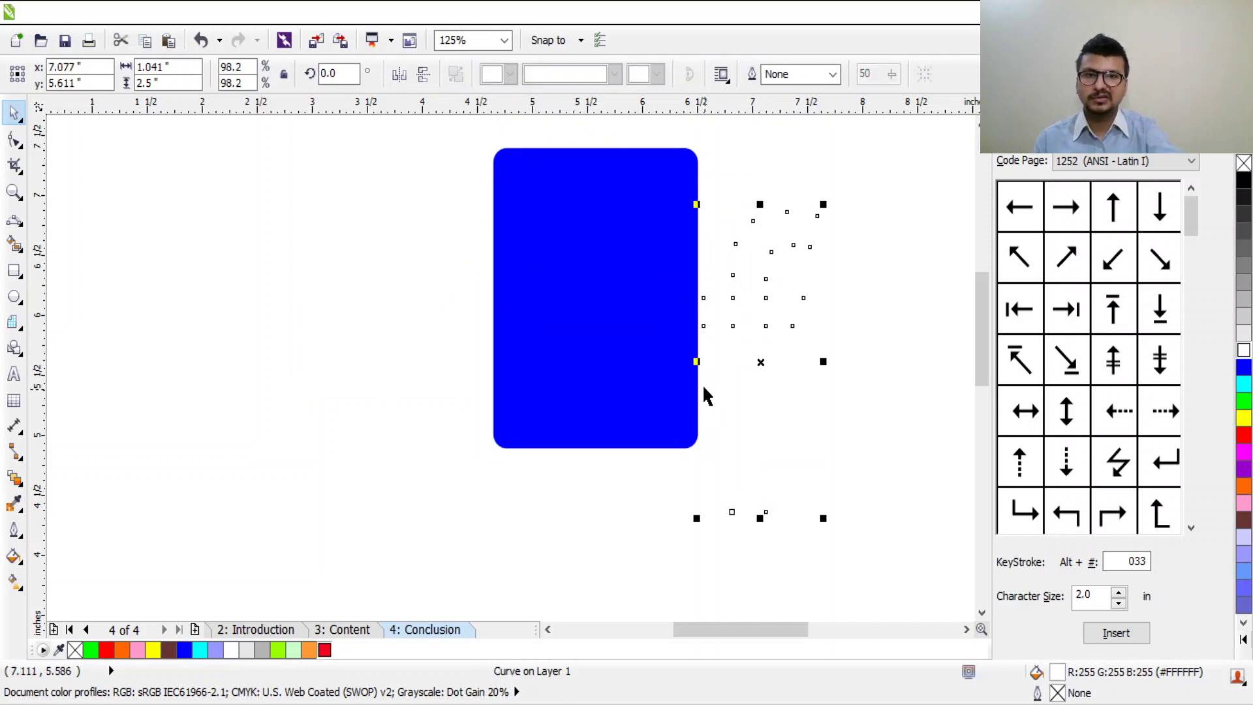
click(336, 239)
key(ctrl+z)
key(ctrl+z)
key(ctrl+z)
key(ctrl+z)
key(ctrl+z)
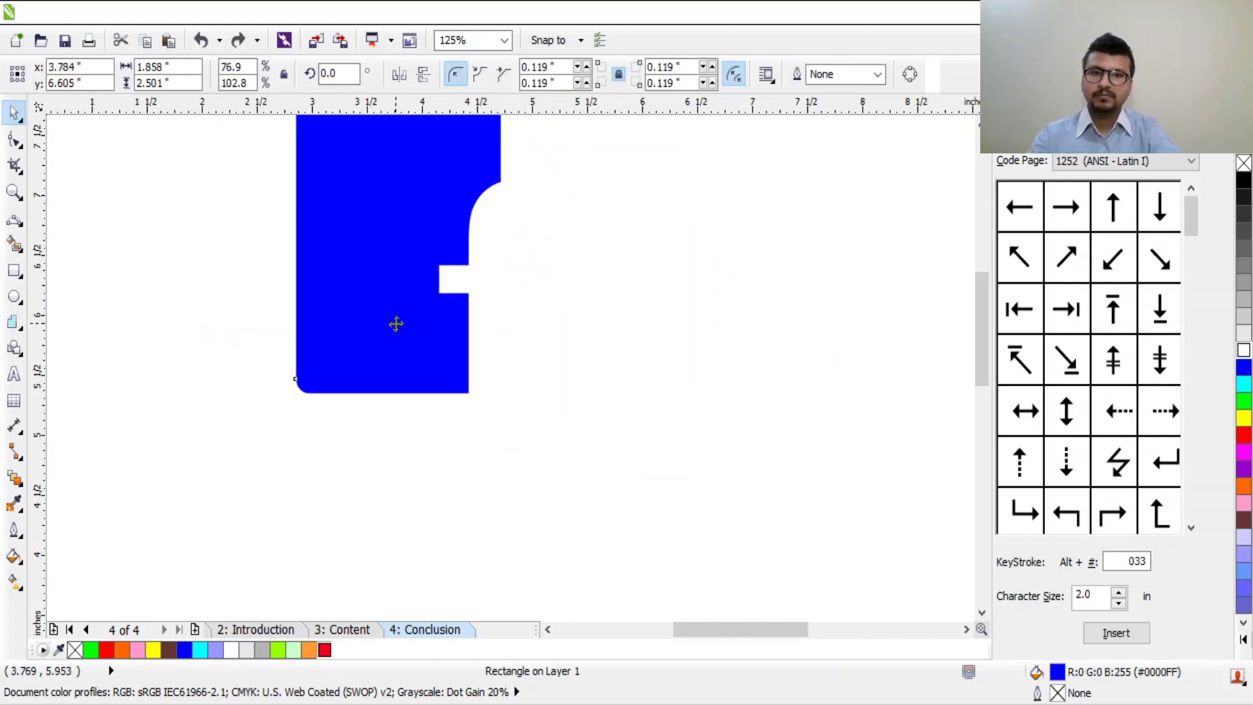
Step: Regroup the f and rectangle and move the logo toward the page's top-left corner
click(677, 374)
drag(673, 119, 341, 548)
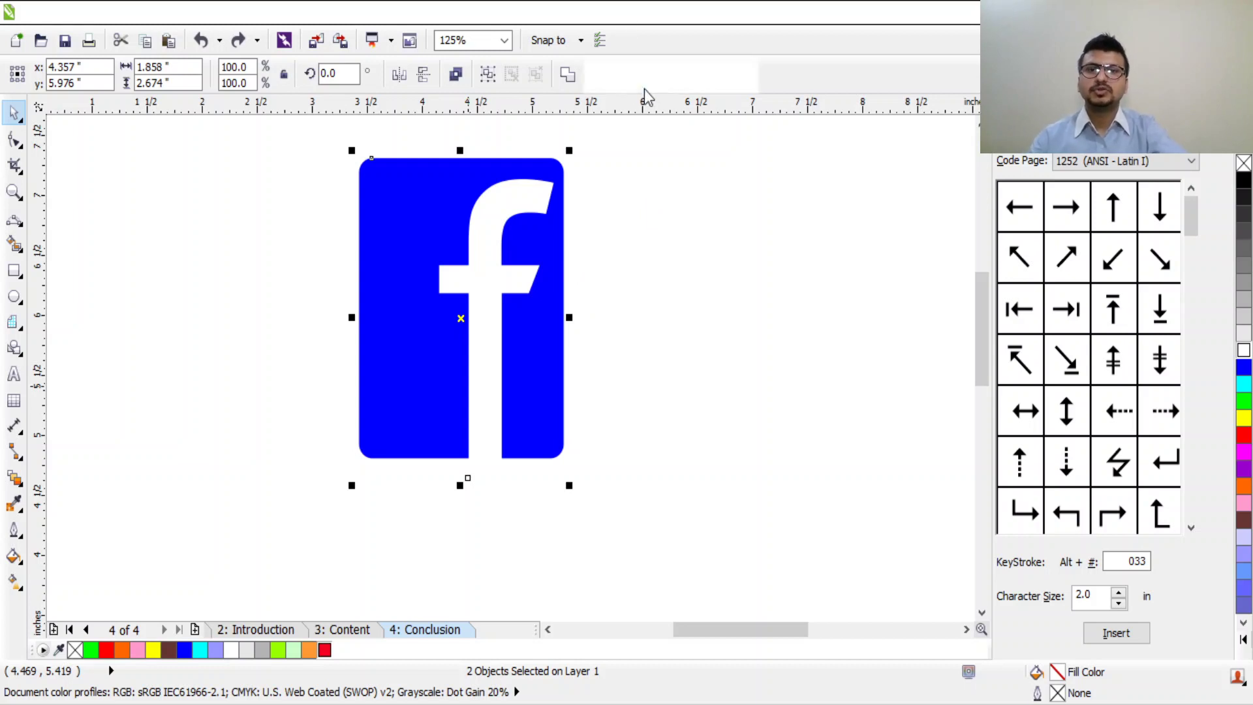
key(ctrl+g)
click(597, 297)
click(476, 363)
scroll(583, 353, down, 3)
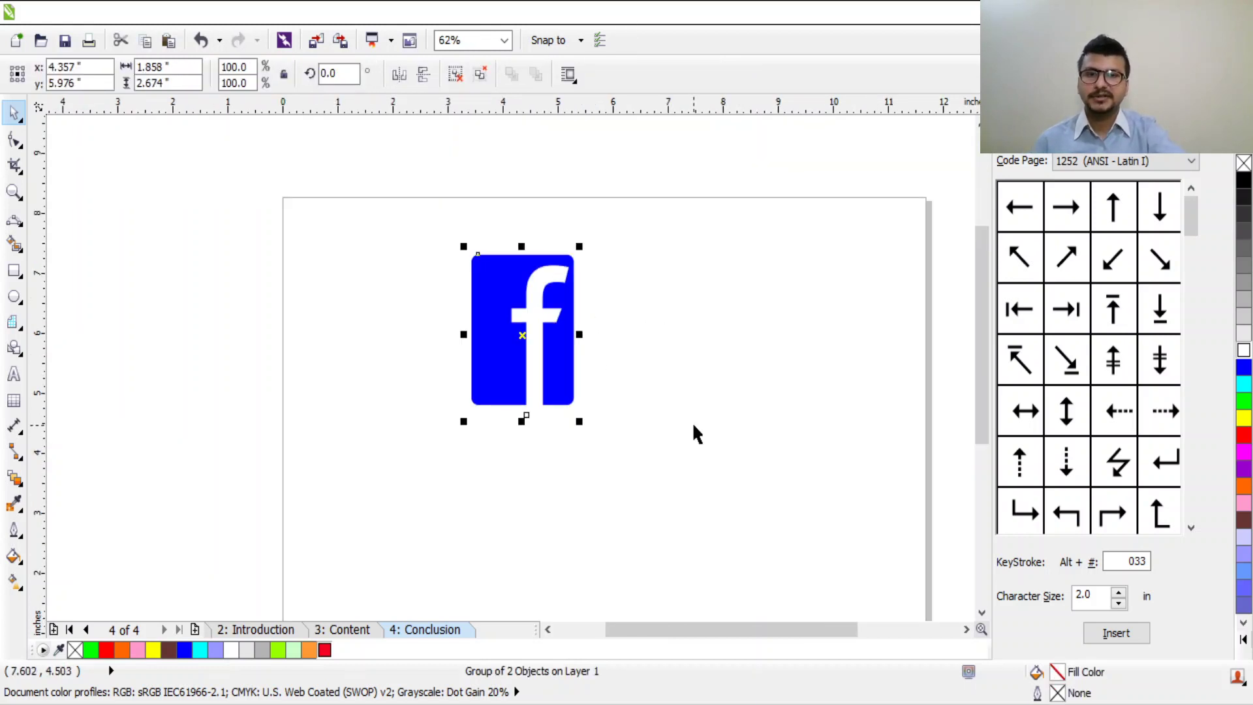
drag(490, 273, 316, 228)
Step: Leave the grouped f logo at the top-left corner, deselect it, and pick the Text tool
click(539, 381)
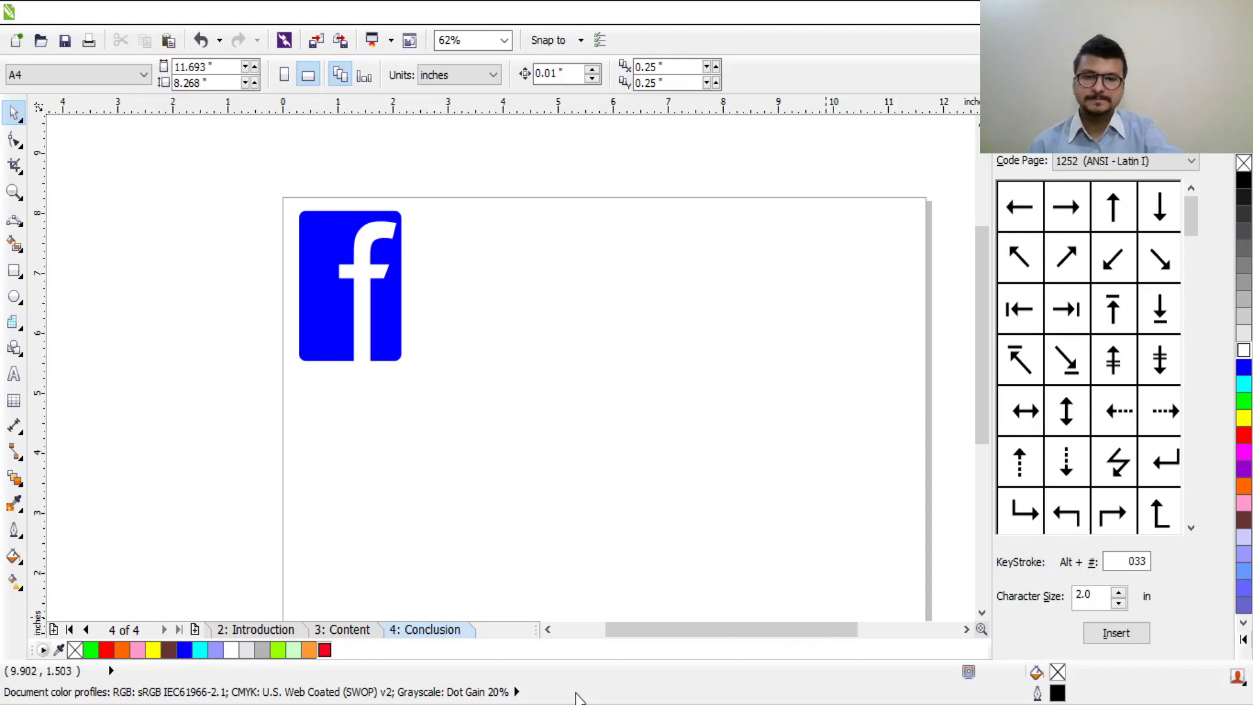
scroll(607, 365, down, 1)
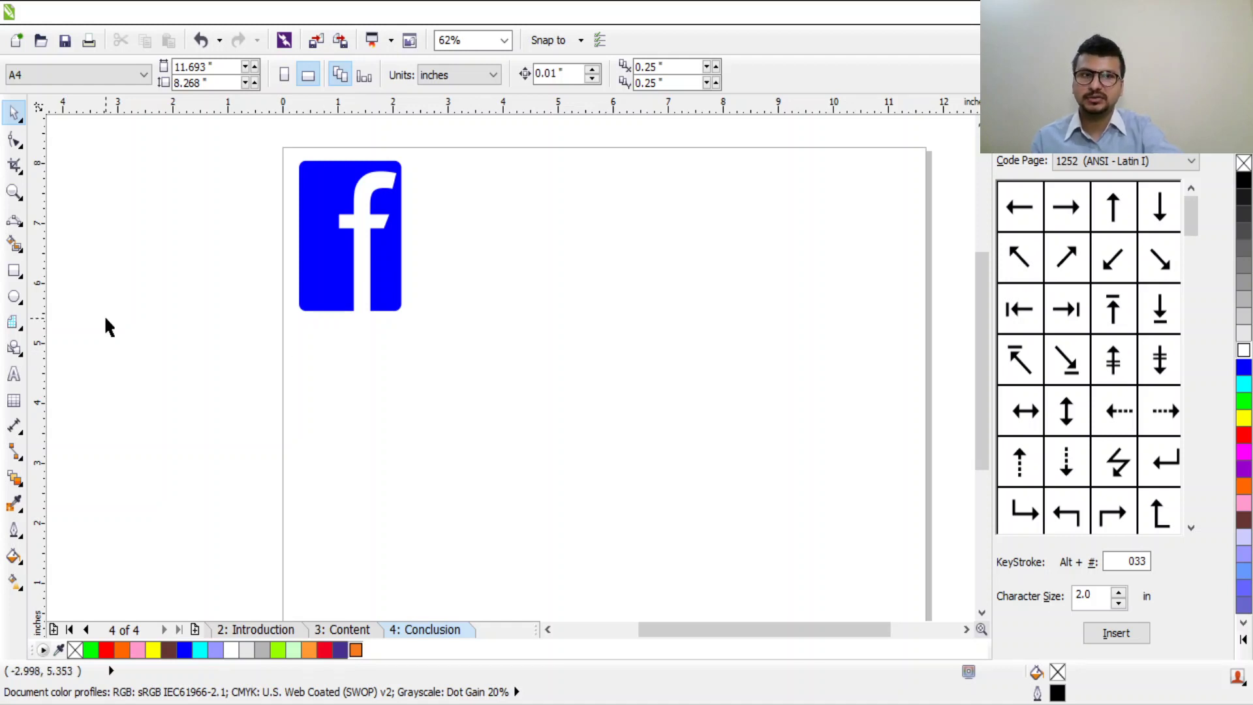
click(13, 374)
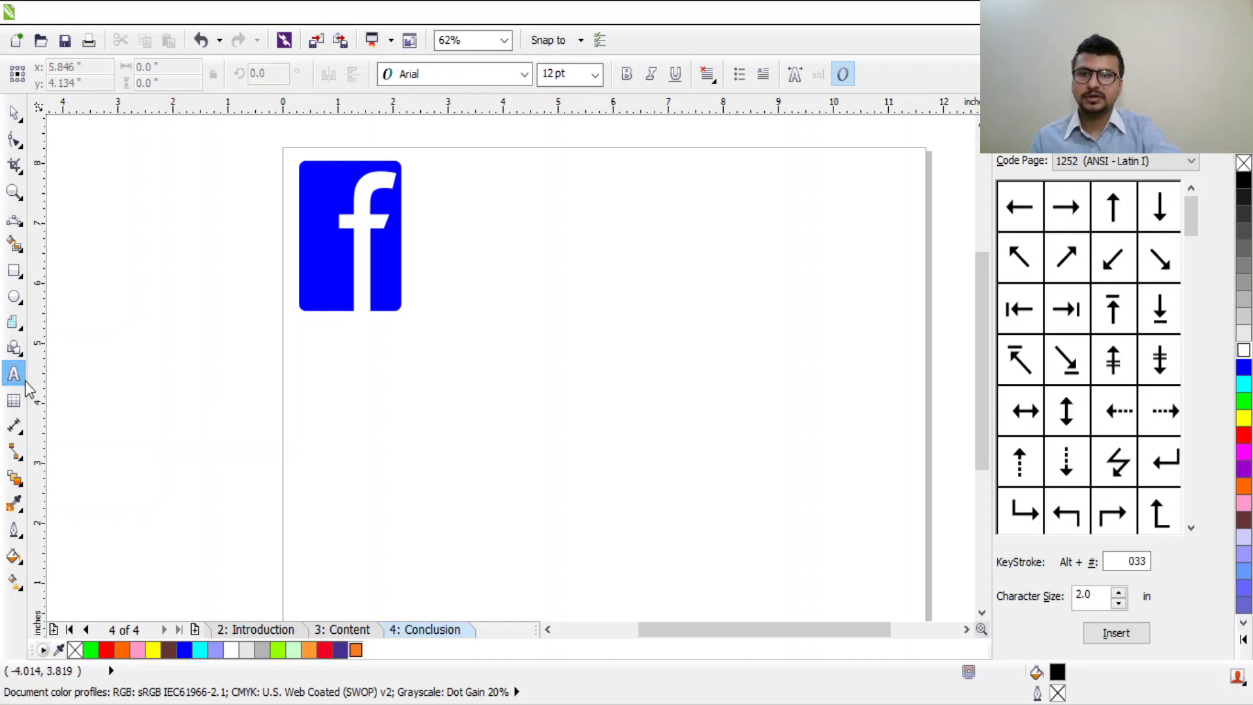
Step: Type 'FedEx' below the logo, set it in Arial Black and enlarge it
click(482, 399)
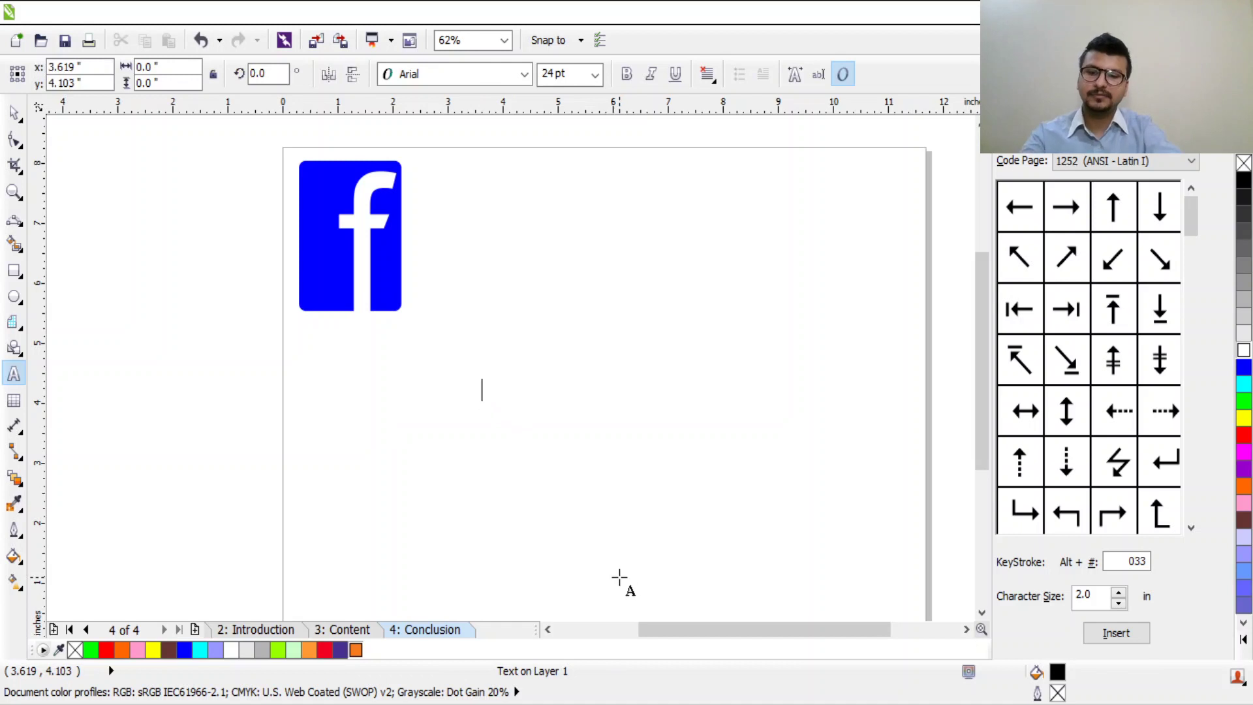
text(FedEx)
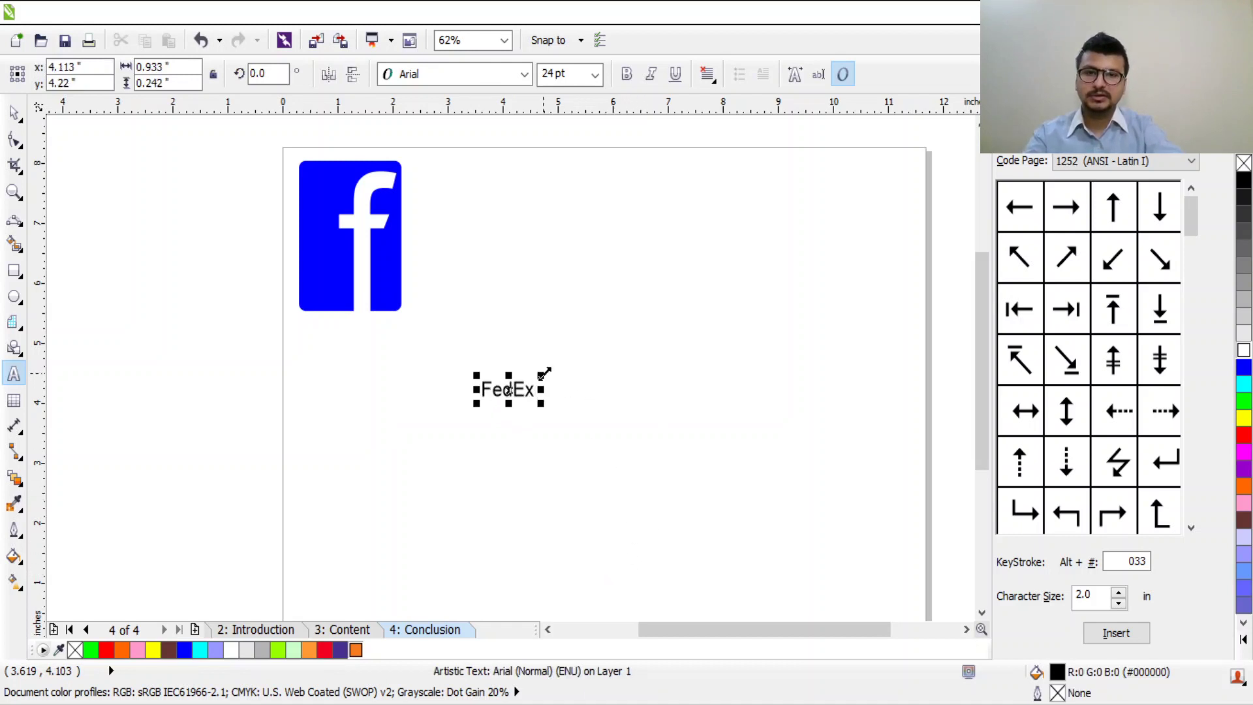
key(ctrl+space)
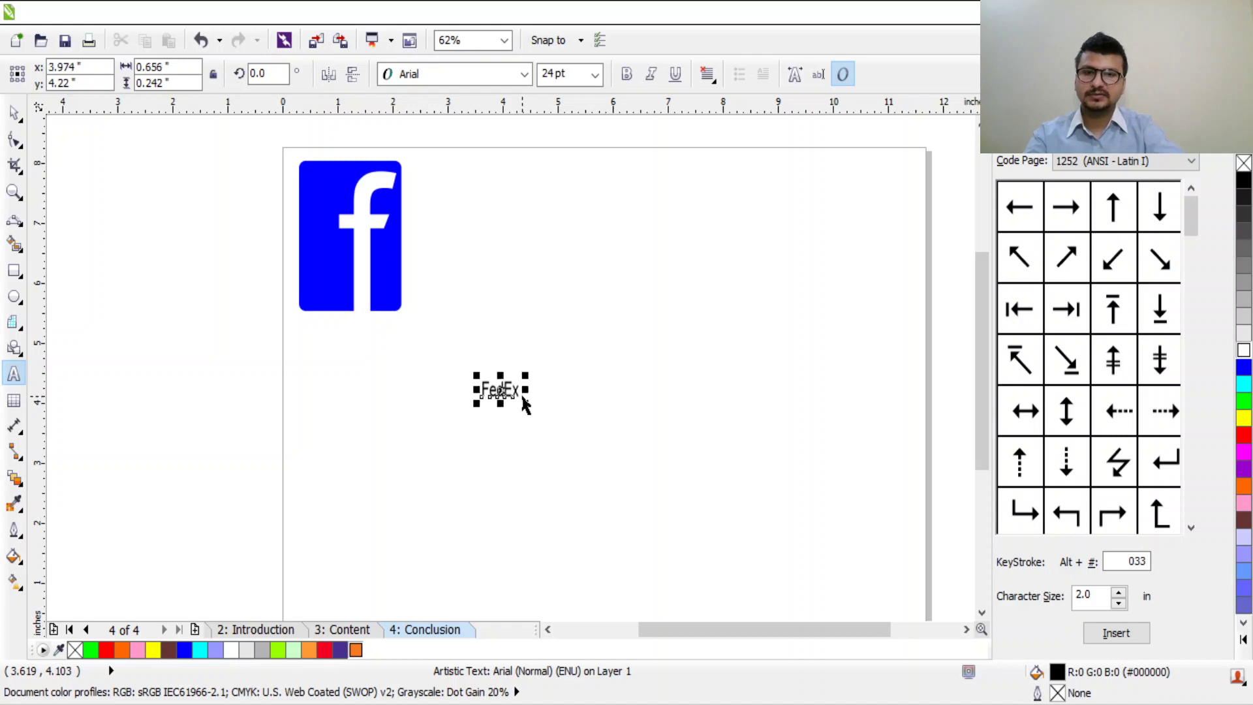
click(518, 393)
double_click(508, 389)
key(ctrl+a)
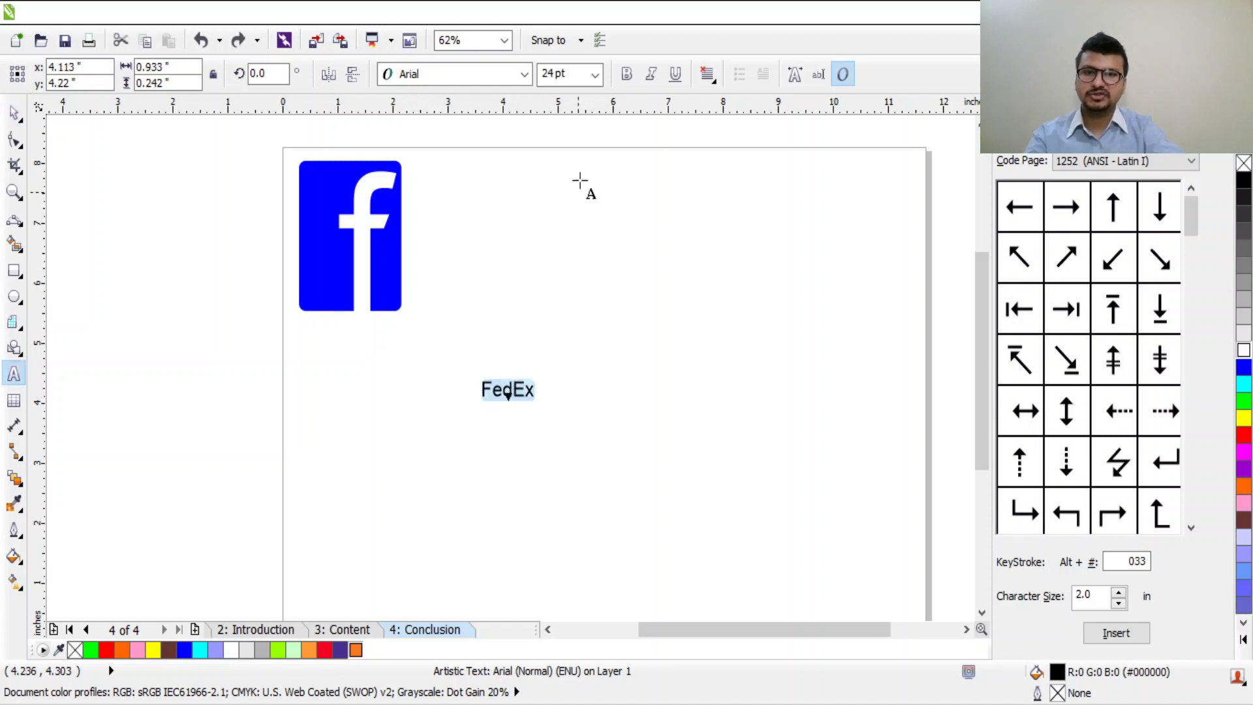
key(ctrl+shift+f)
key(Down)
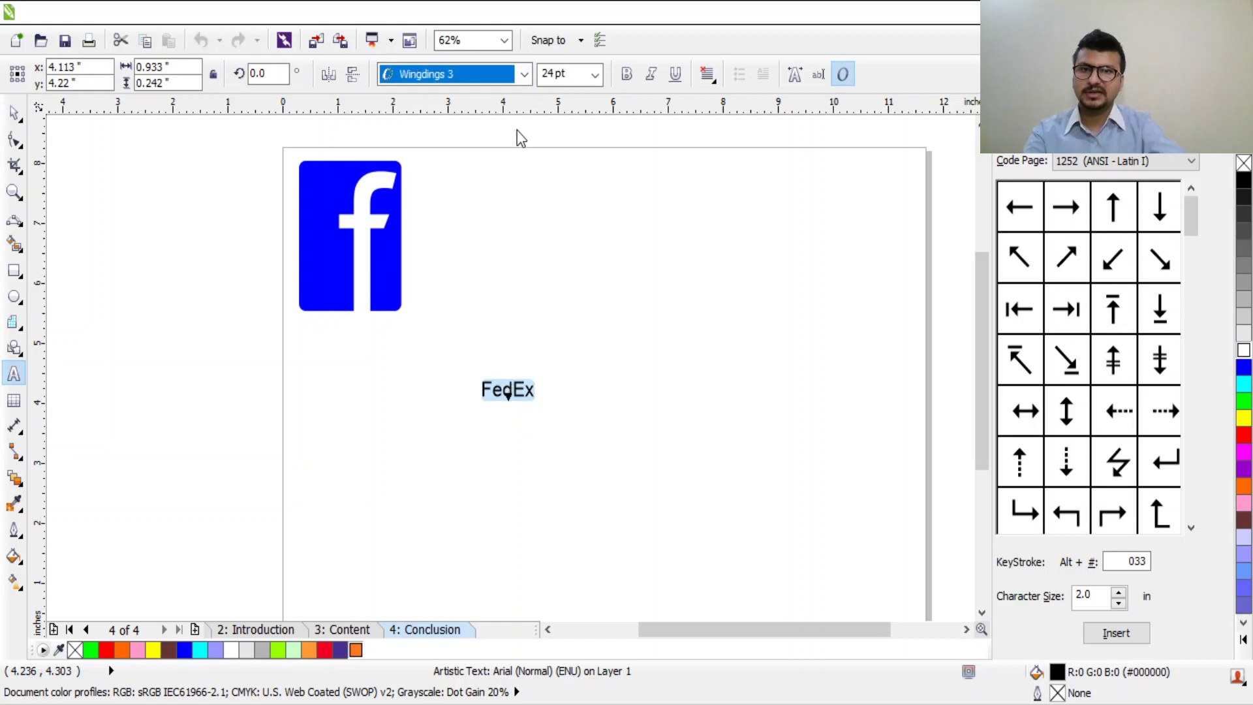
key(Return)
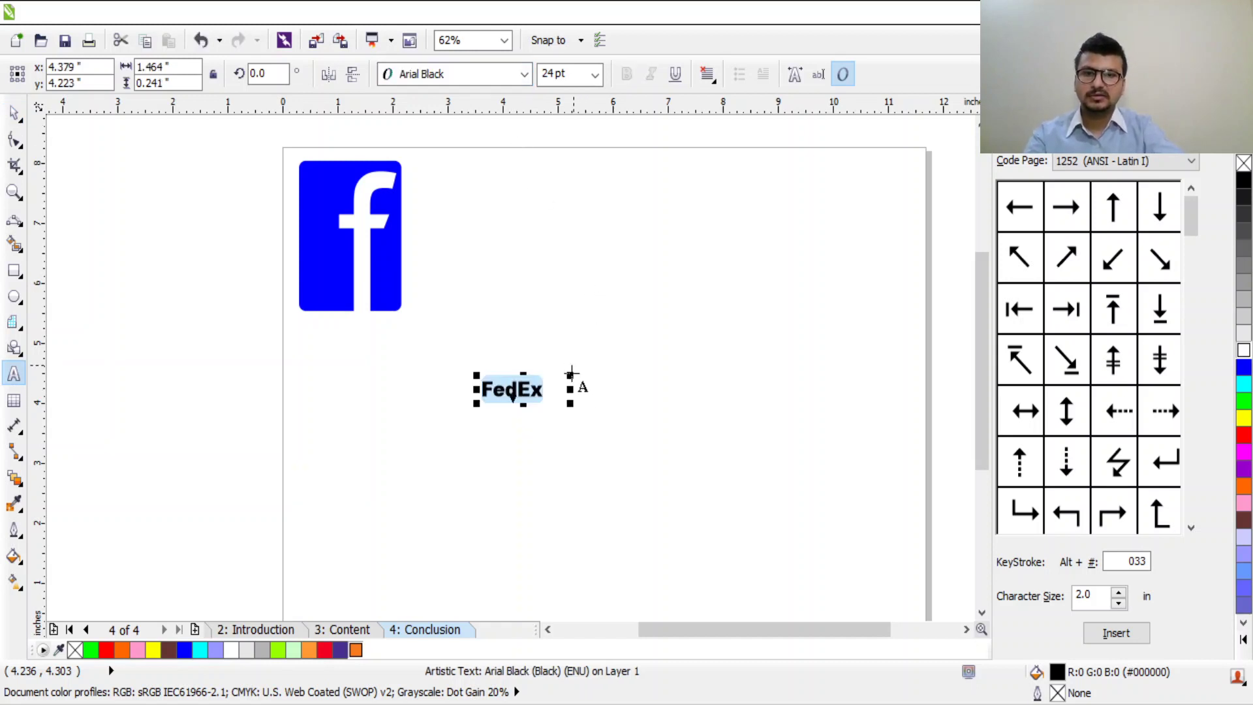
drag(569, 375, 819, 201)
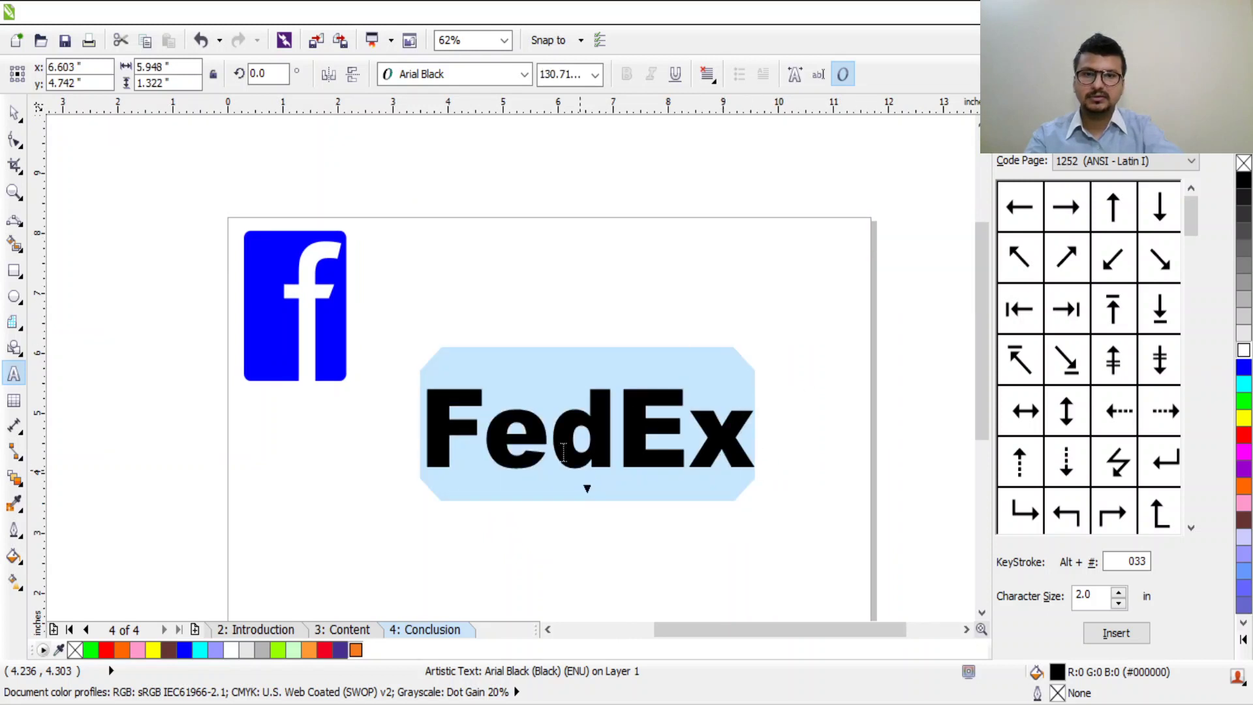
click(617, 437)
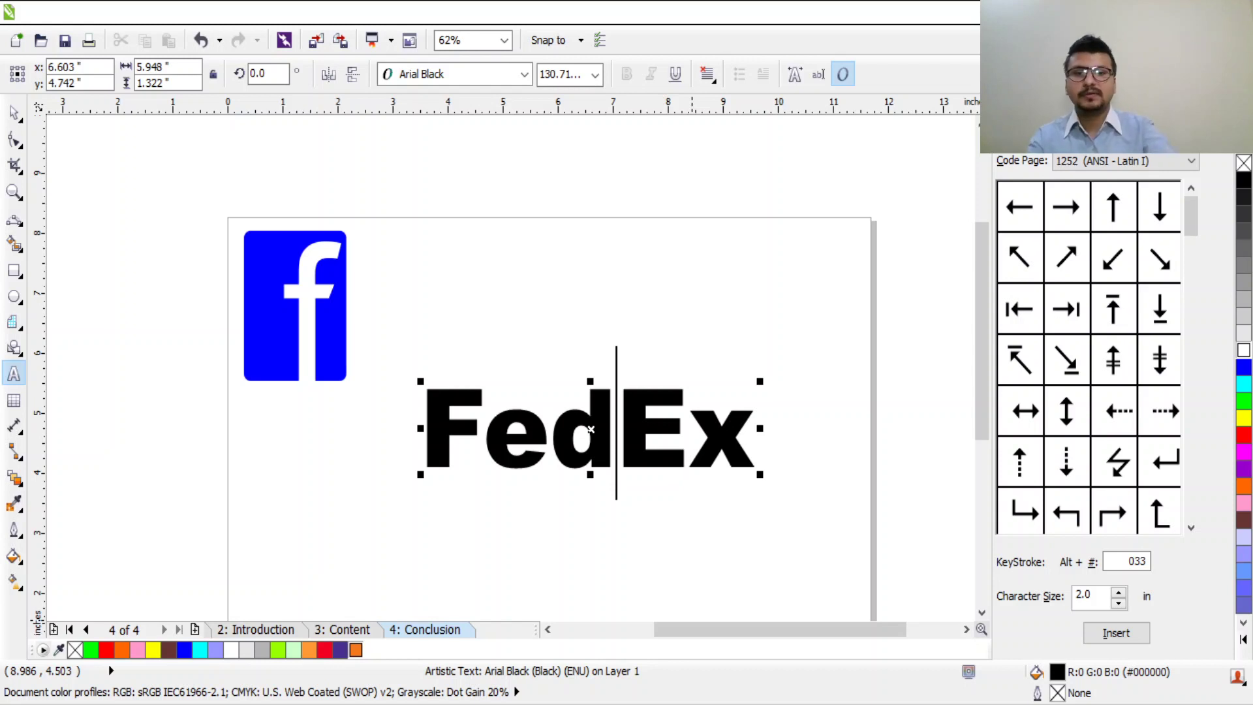
Step: Set the FedEx text's character spacing to -40% in Text Properties
drag(423, 428, 823, 408)
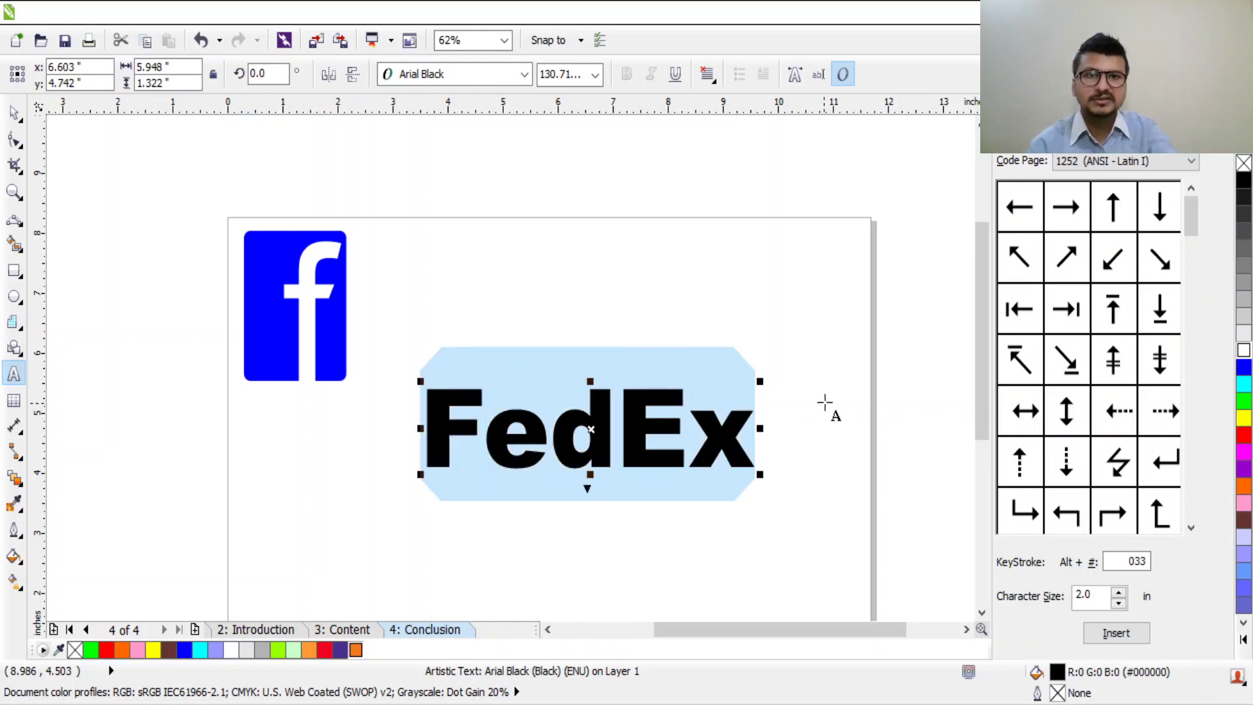
click(798, 81)
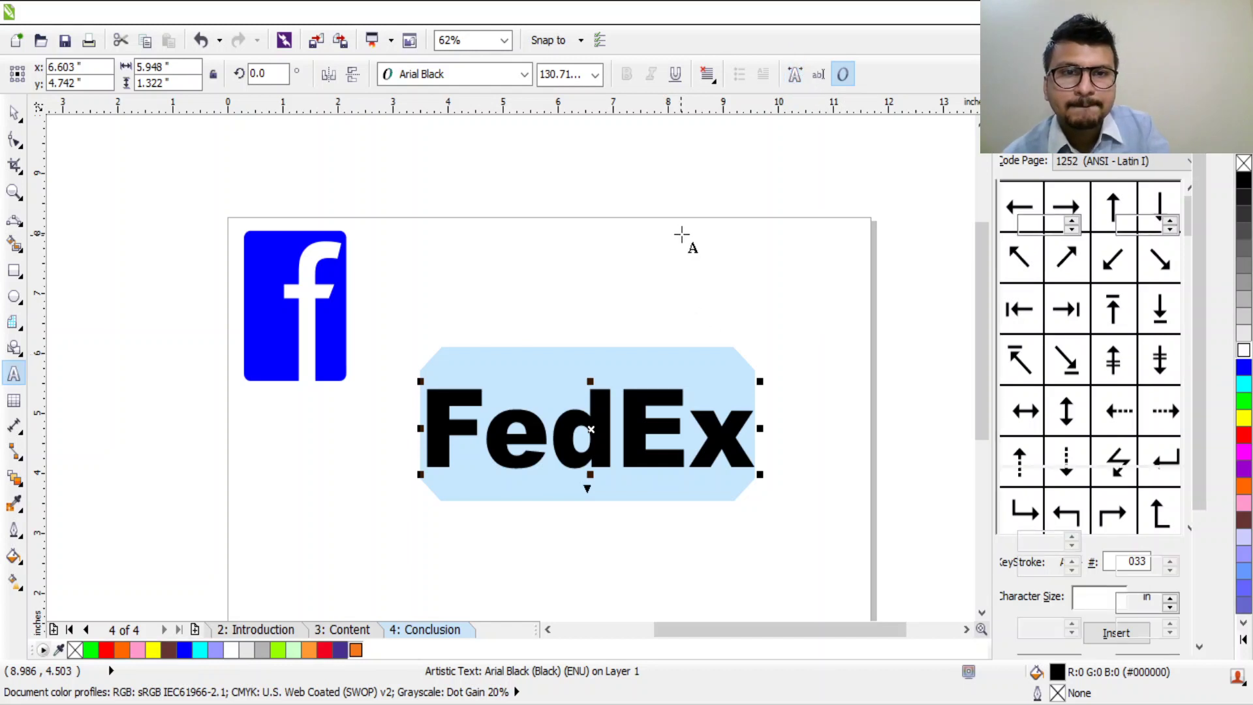
click(796, 77)
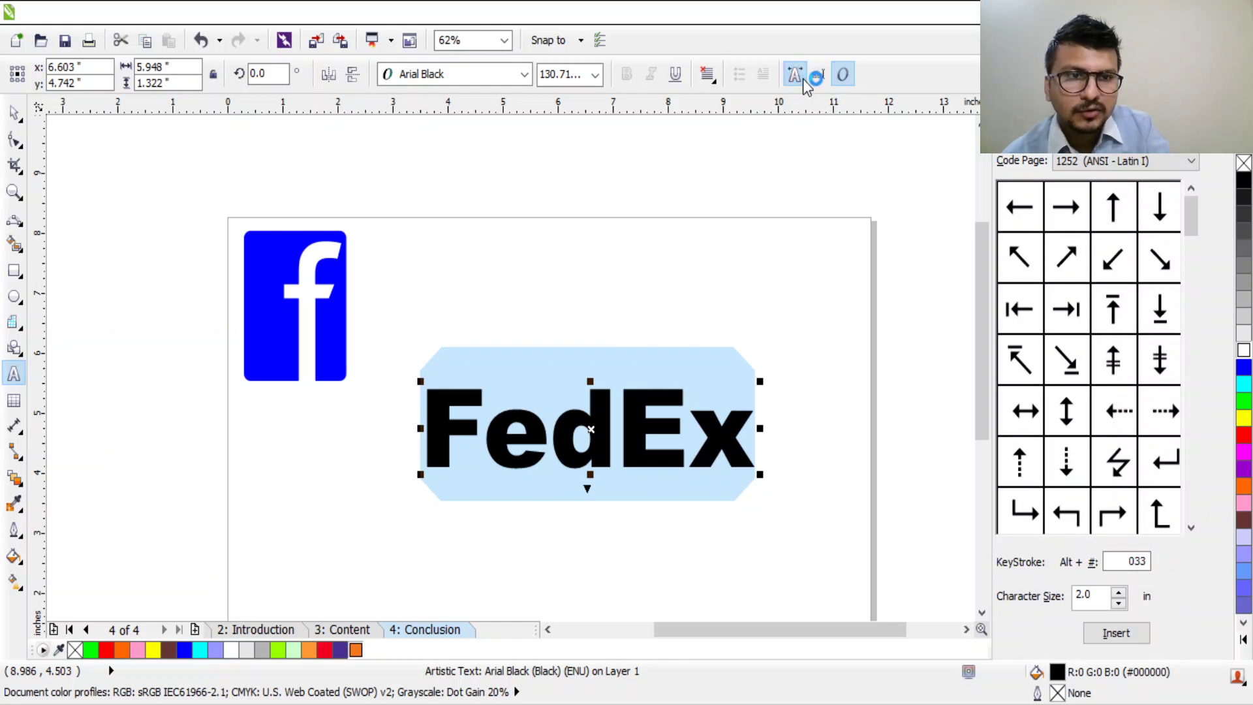
key(ctrl+t)
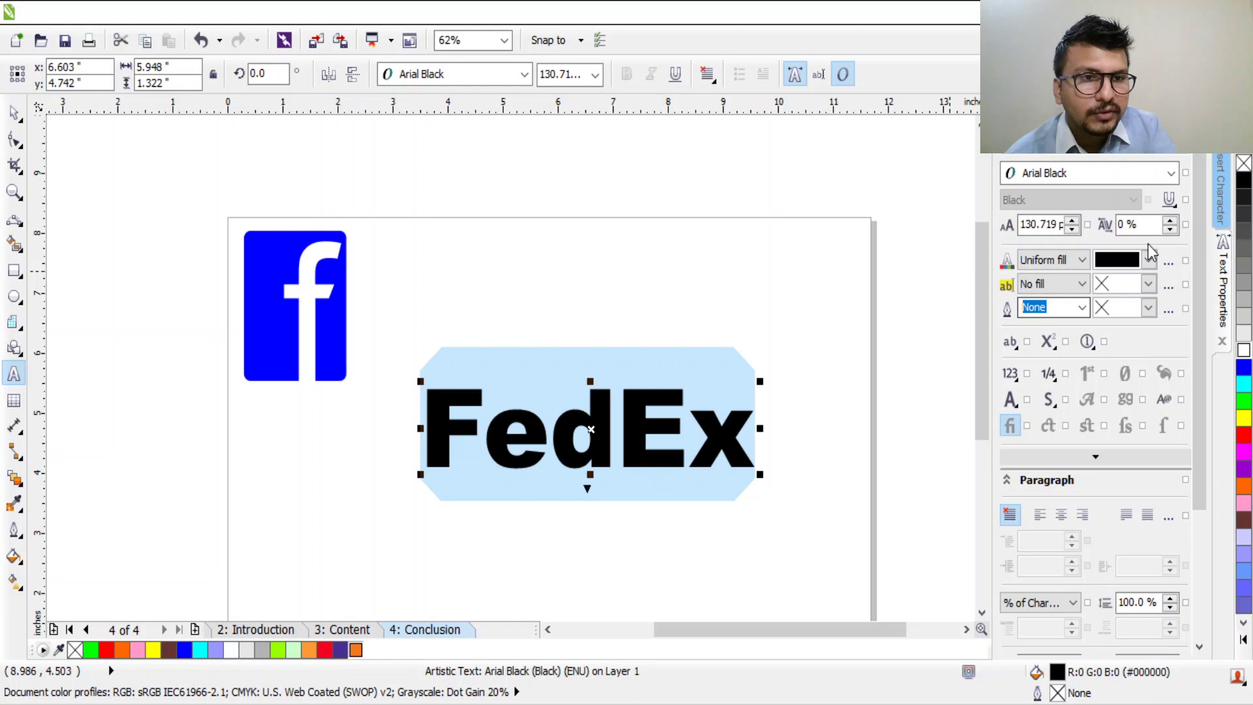
click(1169, 222)
click(1170, 229)
click(1170, 229)
click(1171, 229)
click(1171, 229)
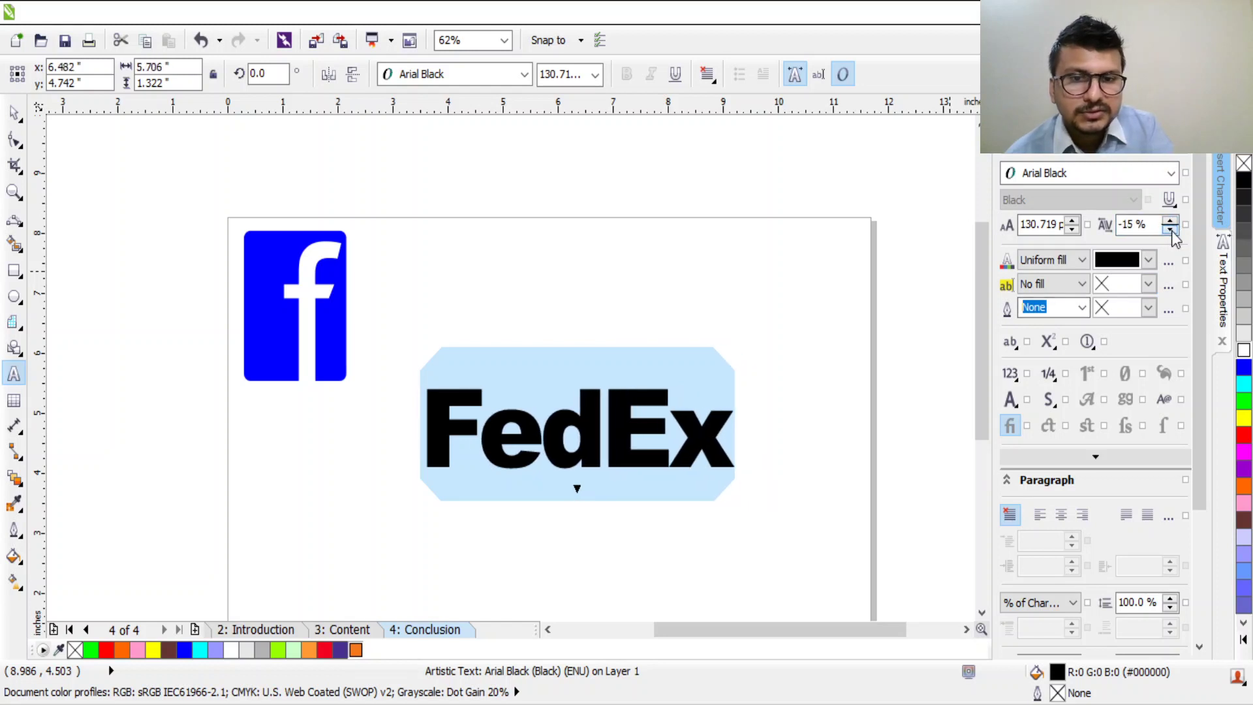
click(1170, 230)
click(1170, 230)
click(1171, 230)
click(1171, 230)
click(1171, 229)
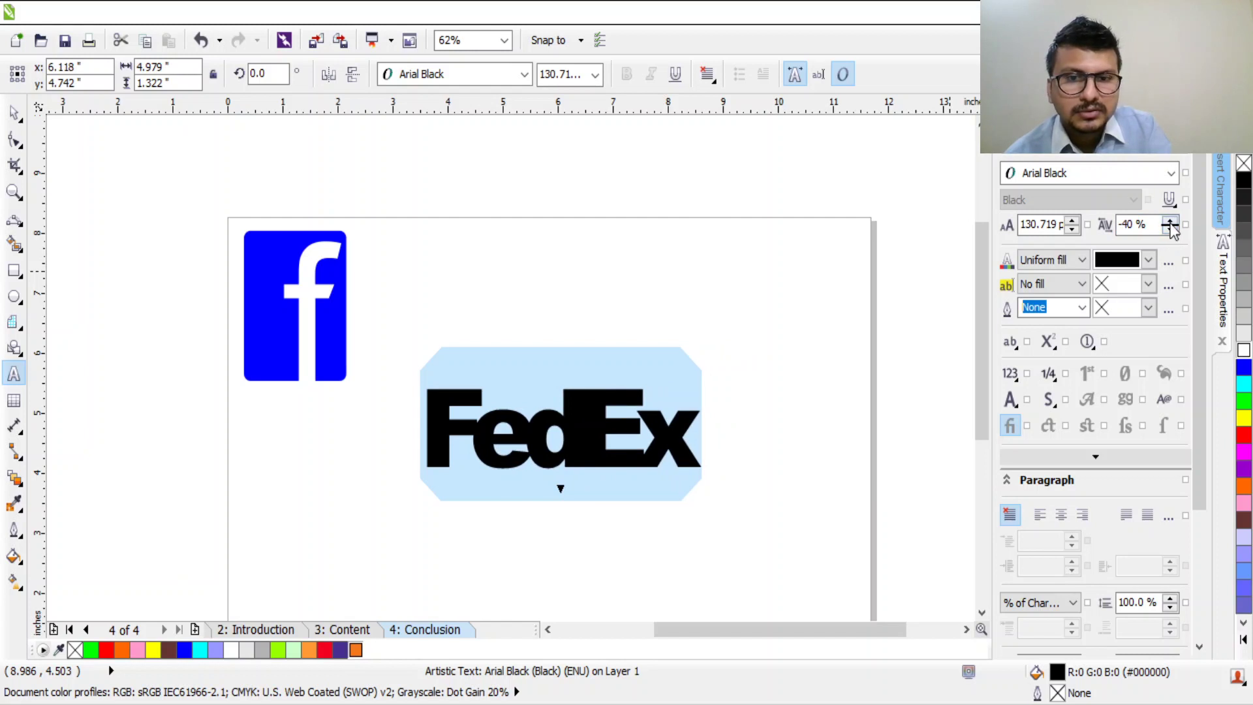
click(1170, 223)
click(1171, 231)
click(828, 522)
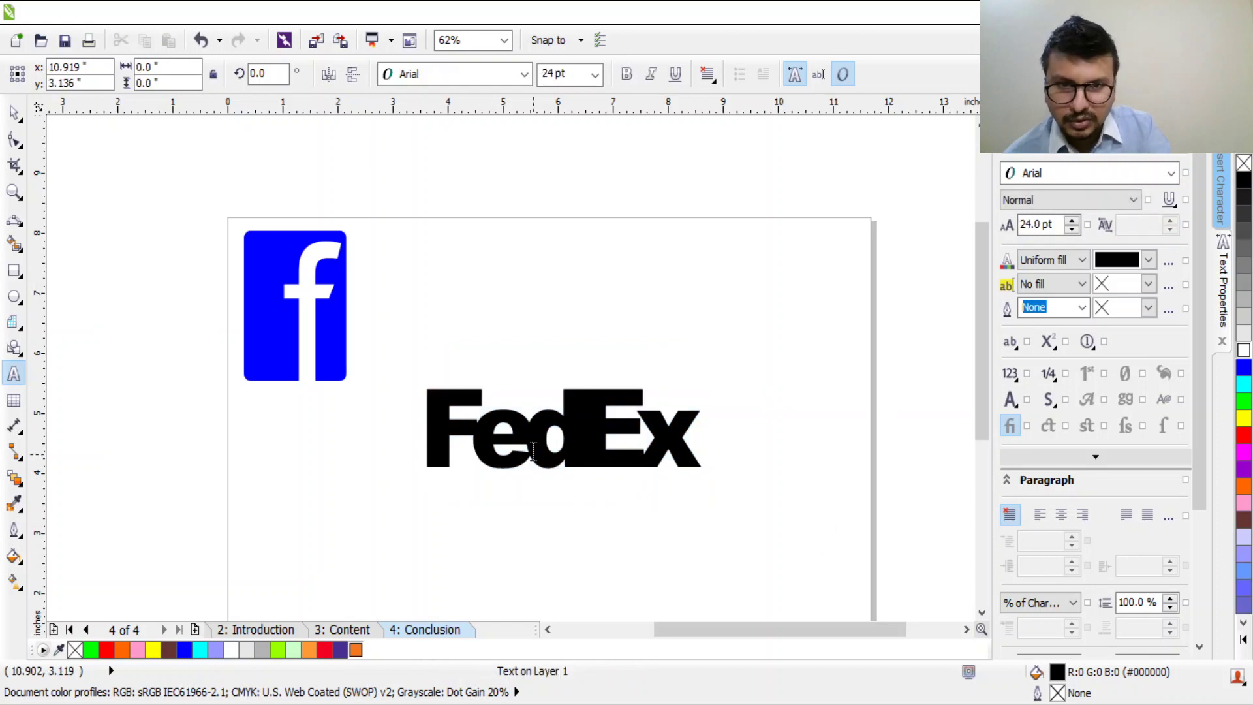
Step: Color the letters 'Fed' purple
click(565, 463)
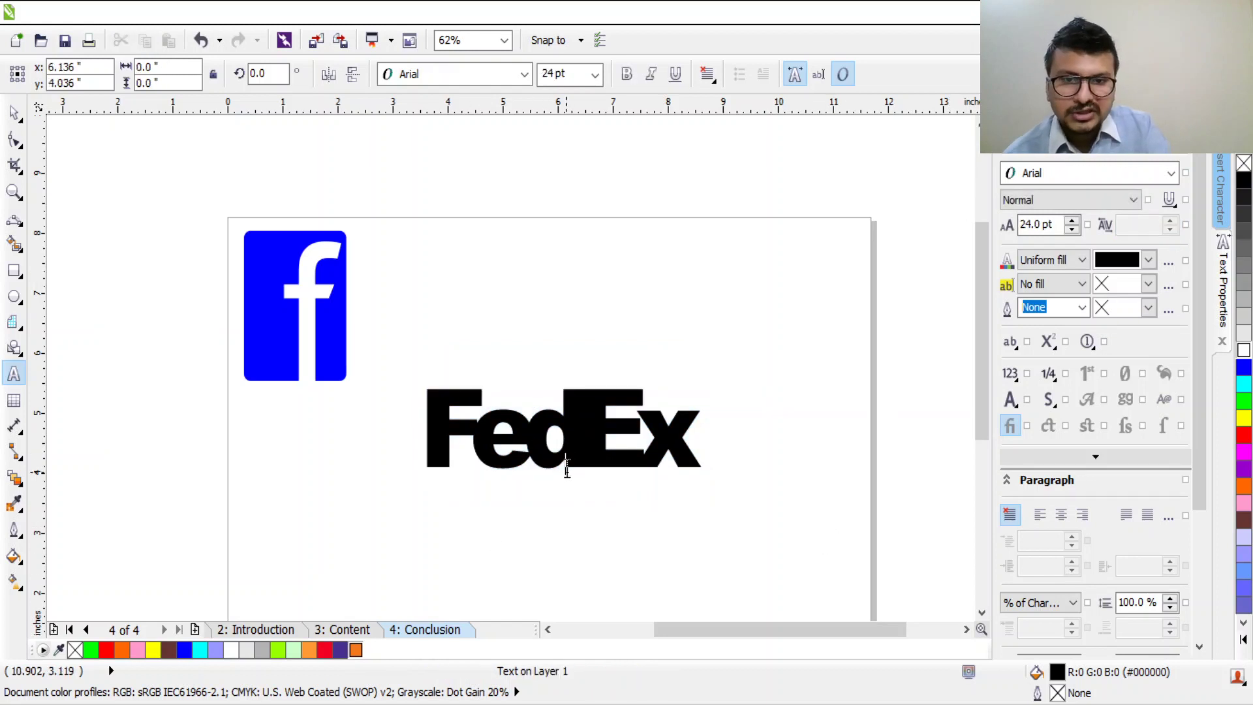
click(470, 454)
drag(446, 437, 565, 436)
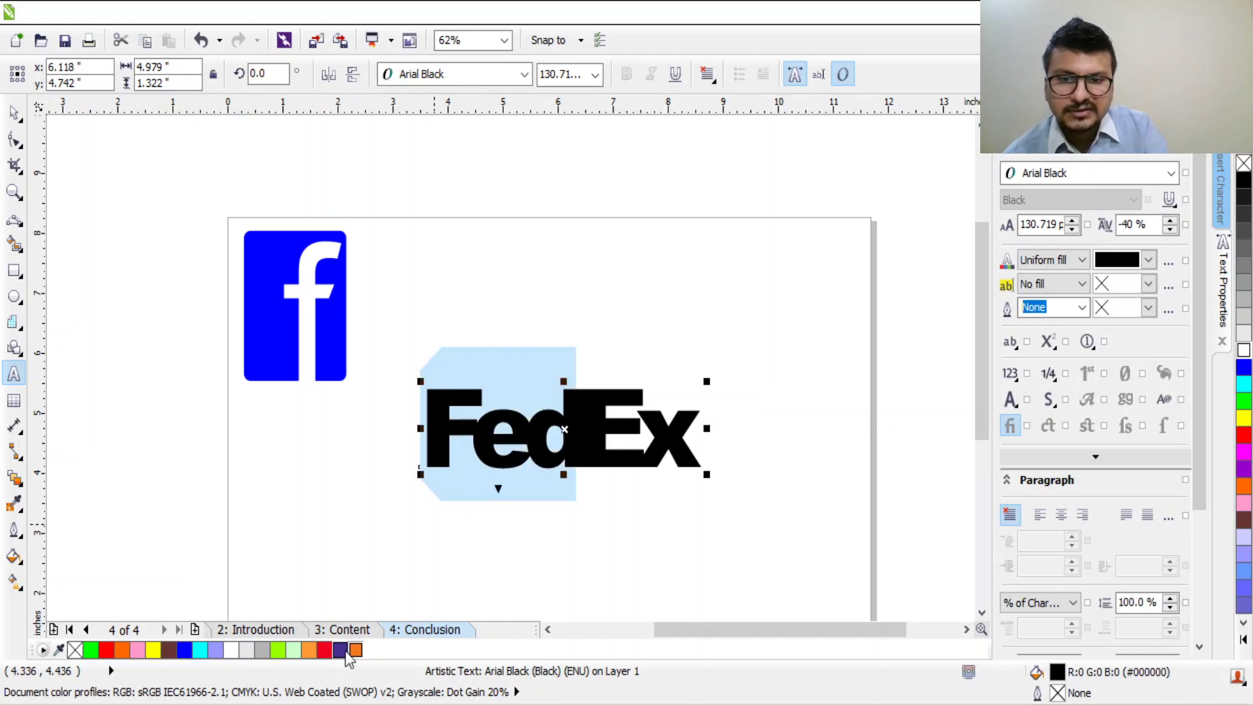
click(341, 651)
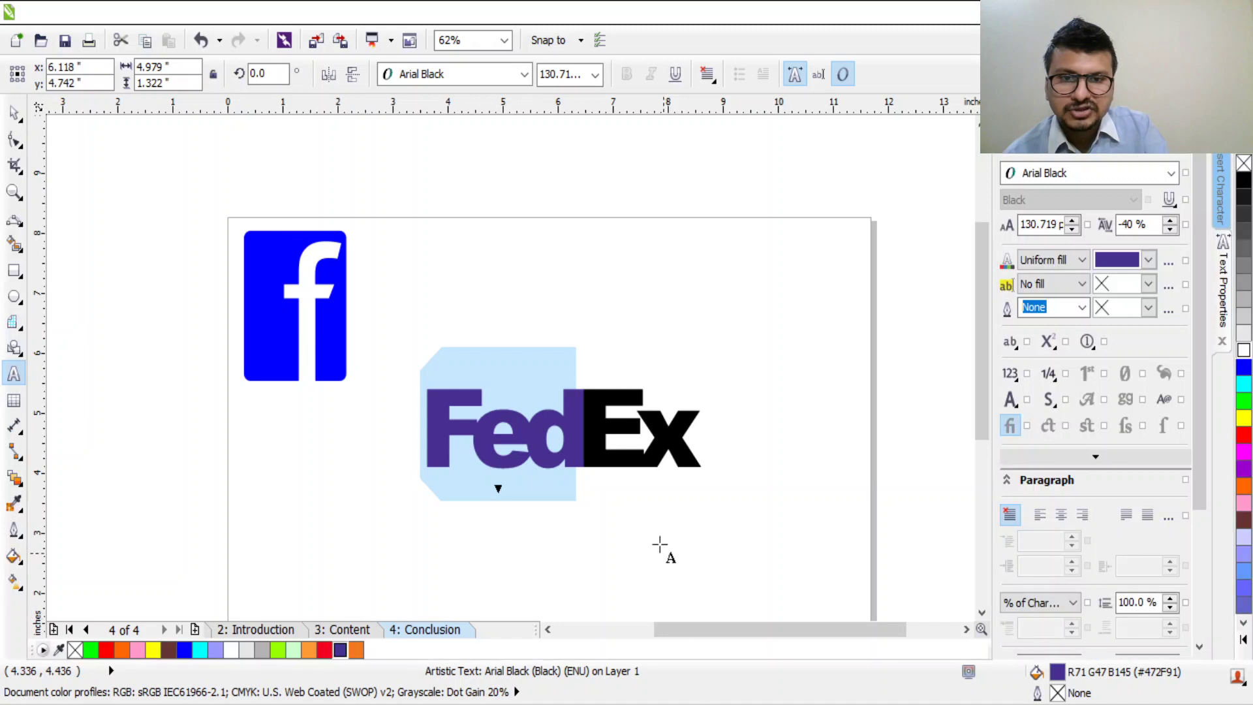
drag(585, 419, 701, 440)
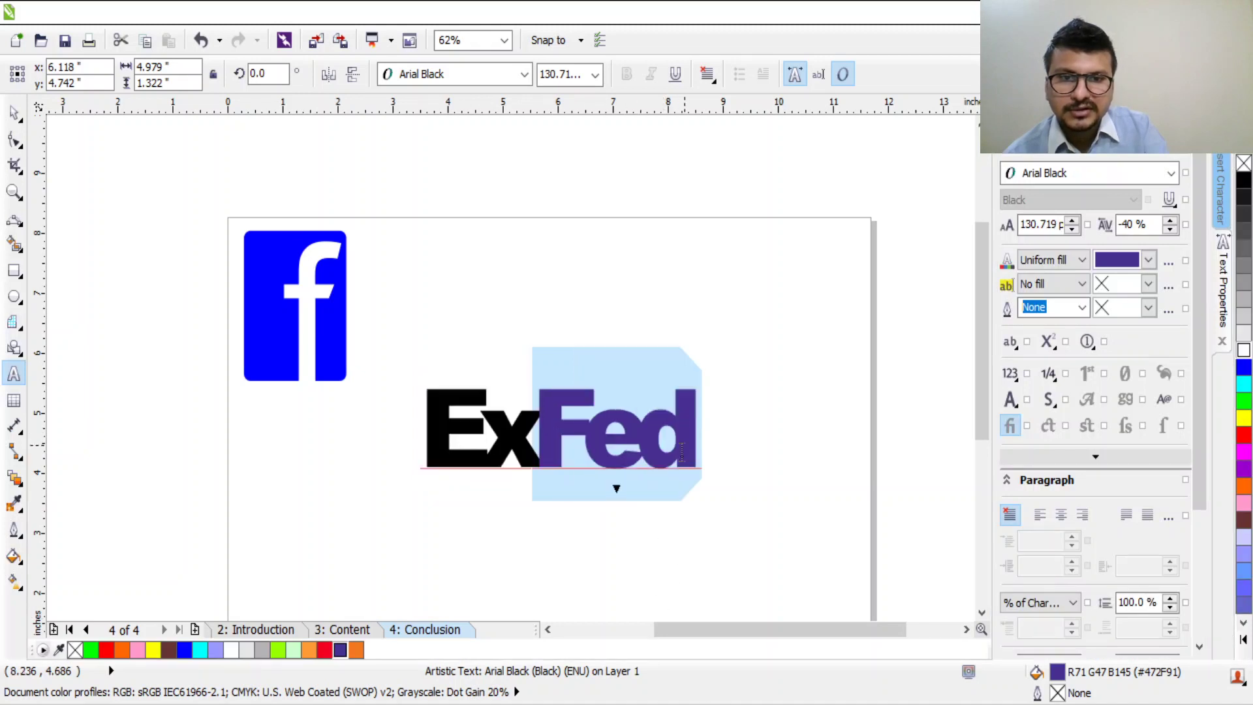
key(ctrl+z)
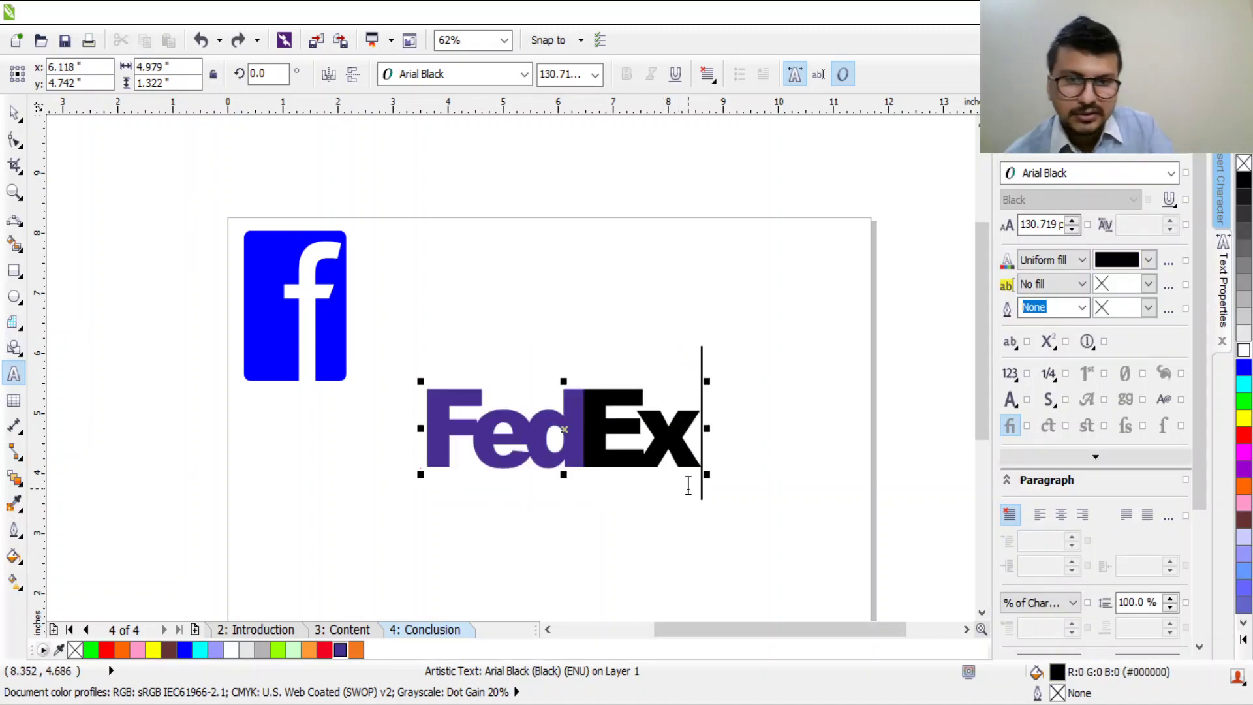
Step: Color the letters 'Ex' orange
drag(575, 455, 702, 456)
click(356, 650)
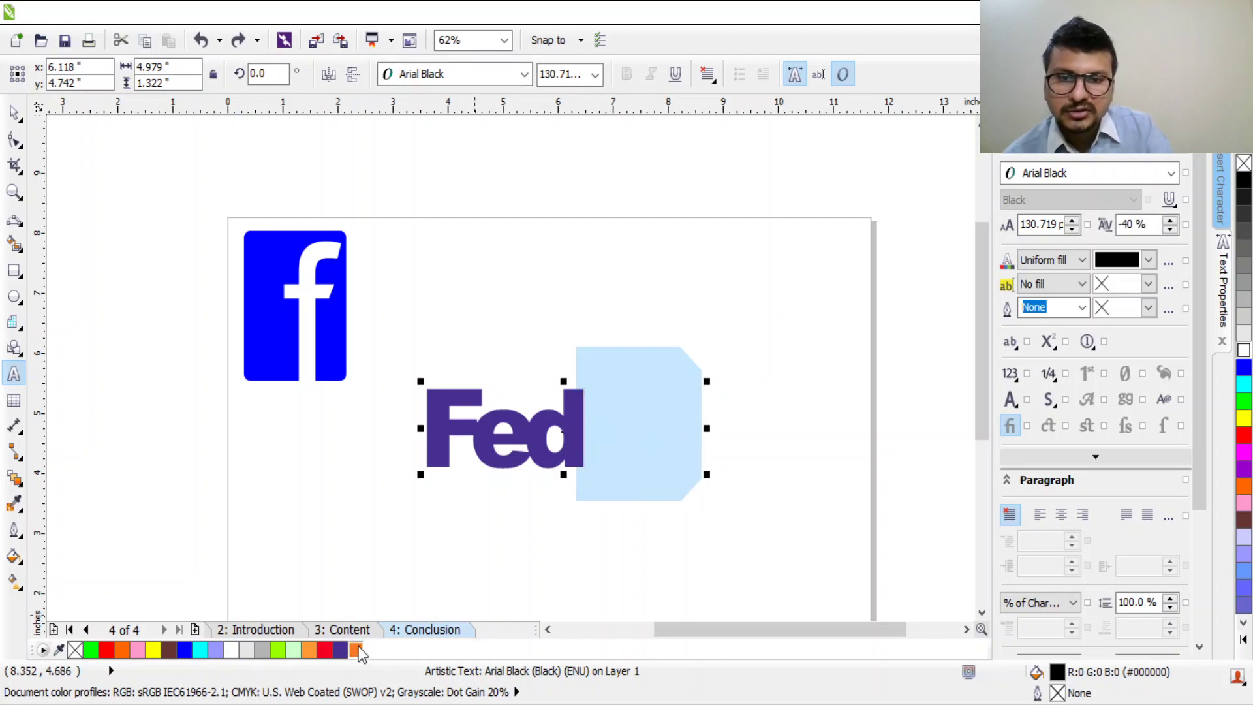
scroll(620, 507, up, 2)
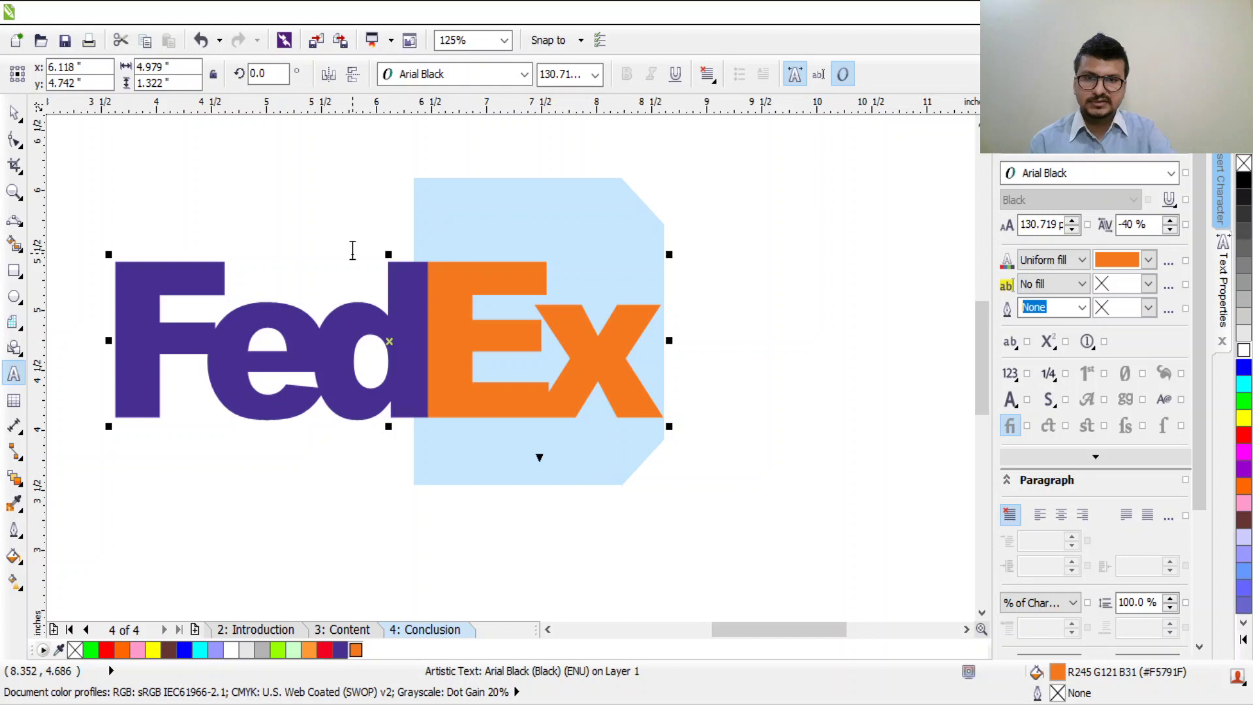
scroll(368, 279, up, 4)
scroll(368, 280, down, 2)
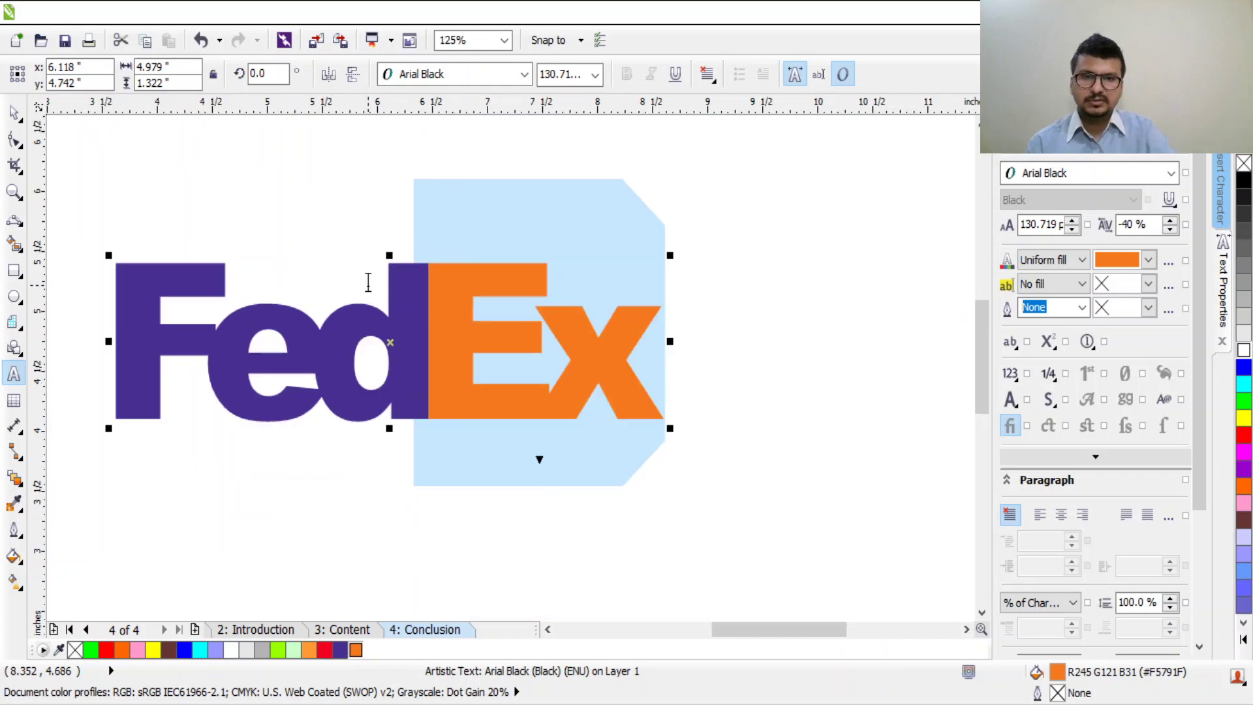
scroll(358, 289, down, 3)
scroll(372, 352, up, 1)
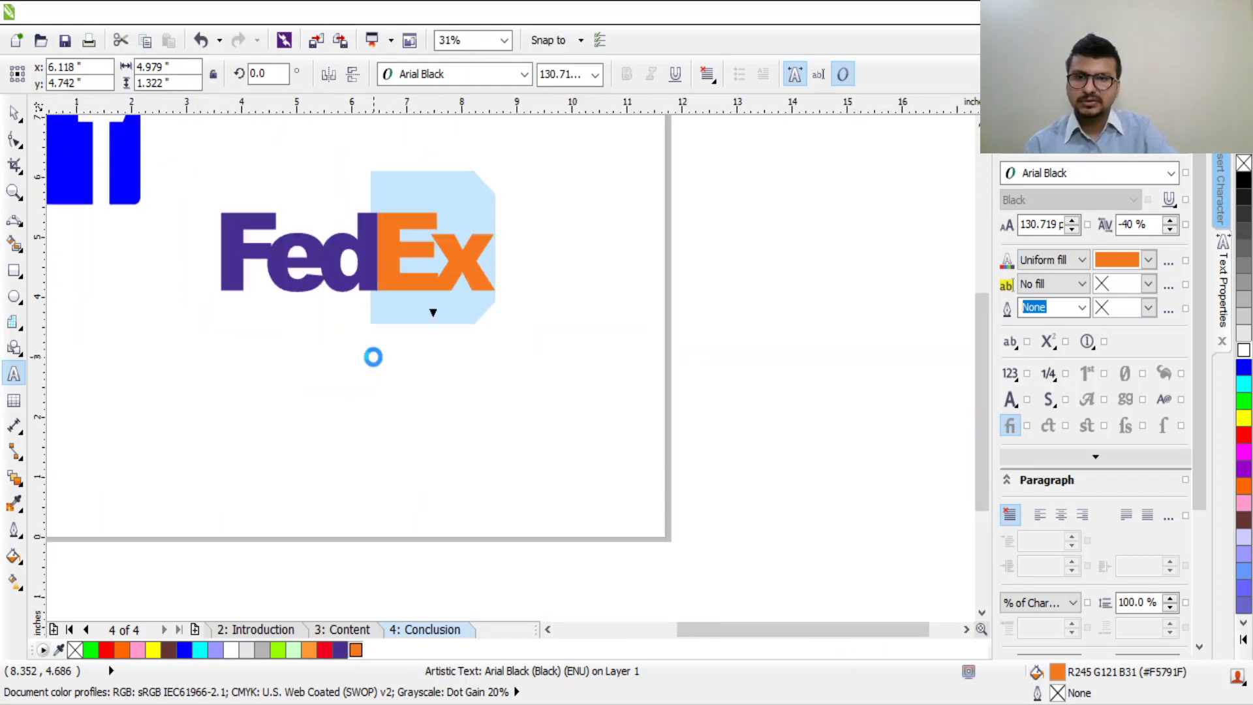
Step: Drag the purple-and-orange FedEx wordmark next to the blue f logo at the page top
click(14, 113)
drag(596, 364, 180, 171)
click(433, 364)
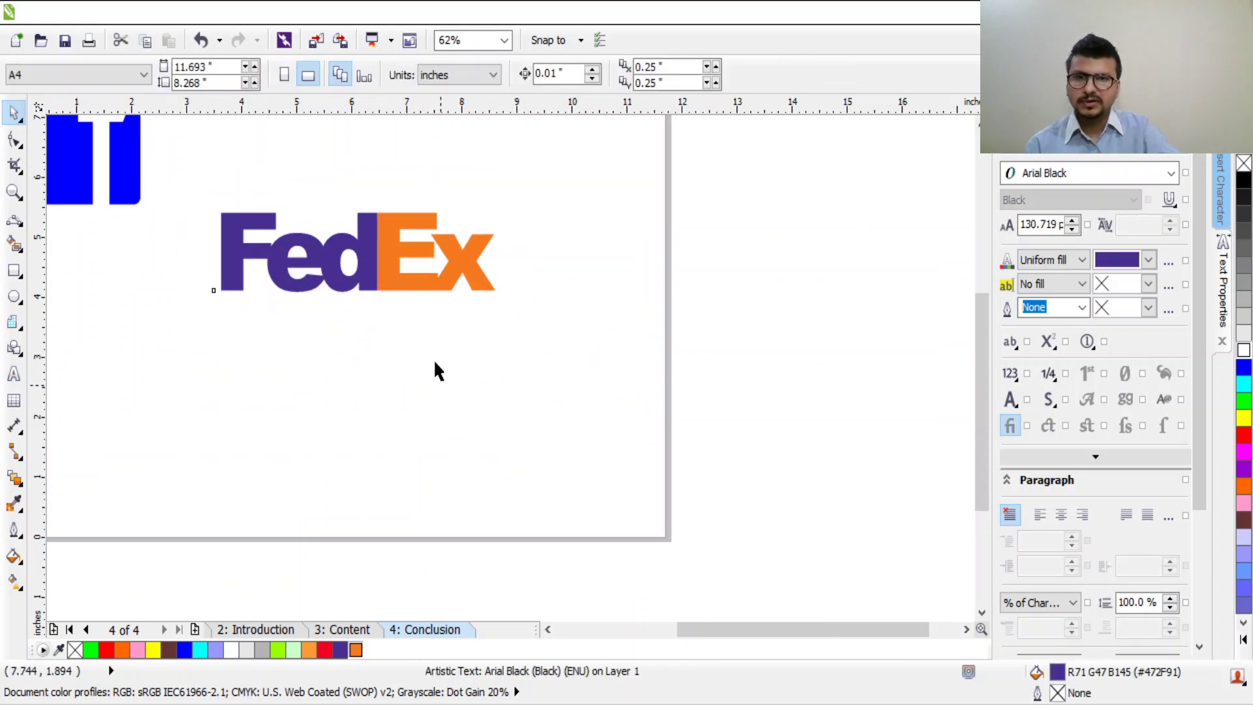
drag(478, 287, 572, 330)
drag(495, 341, 352, 253)
scroll(446, 335, down, 1)
scroll(308, 168, up, 5)
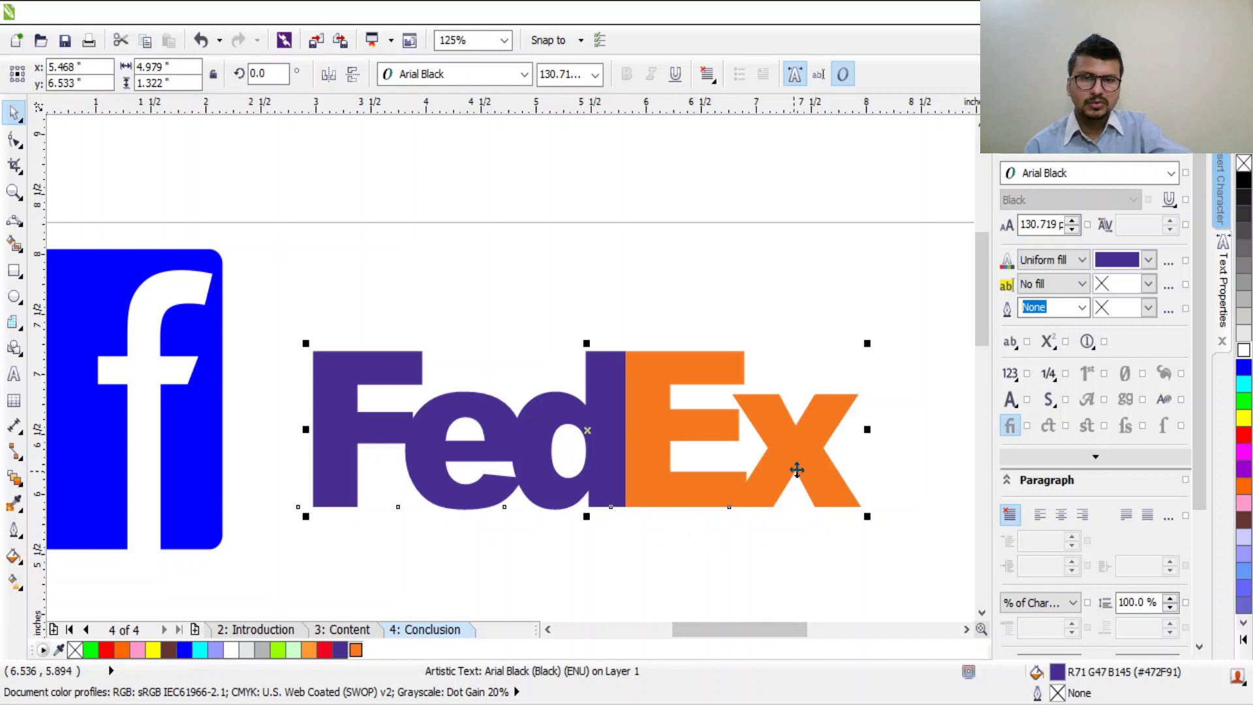
scroll(851, 460, down, 1)
scroll(851, 467, up, 3)
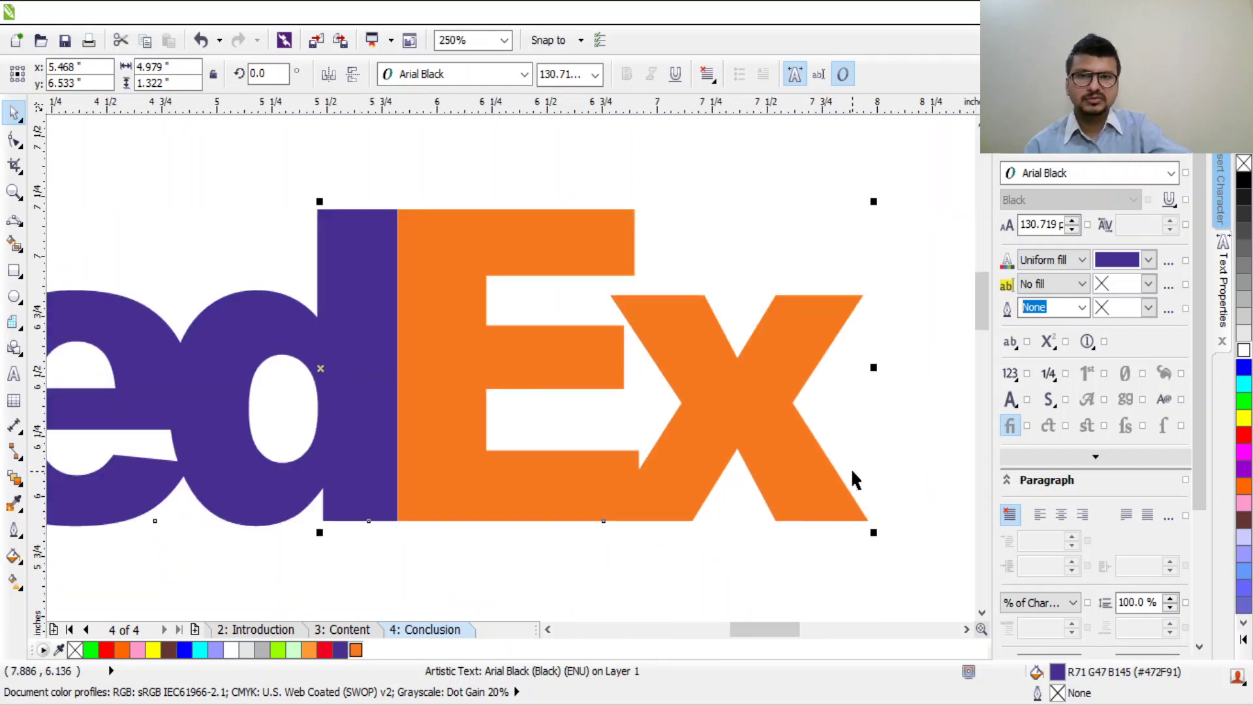
scroll(851, 467, down, 1)
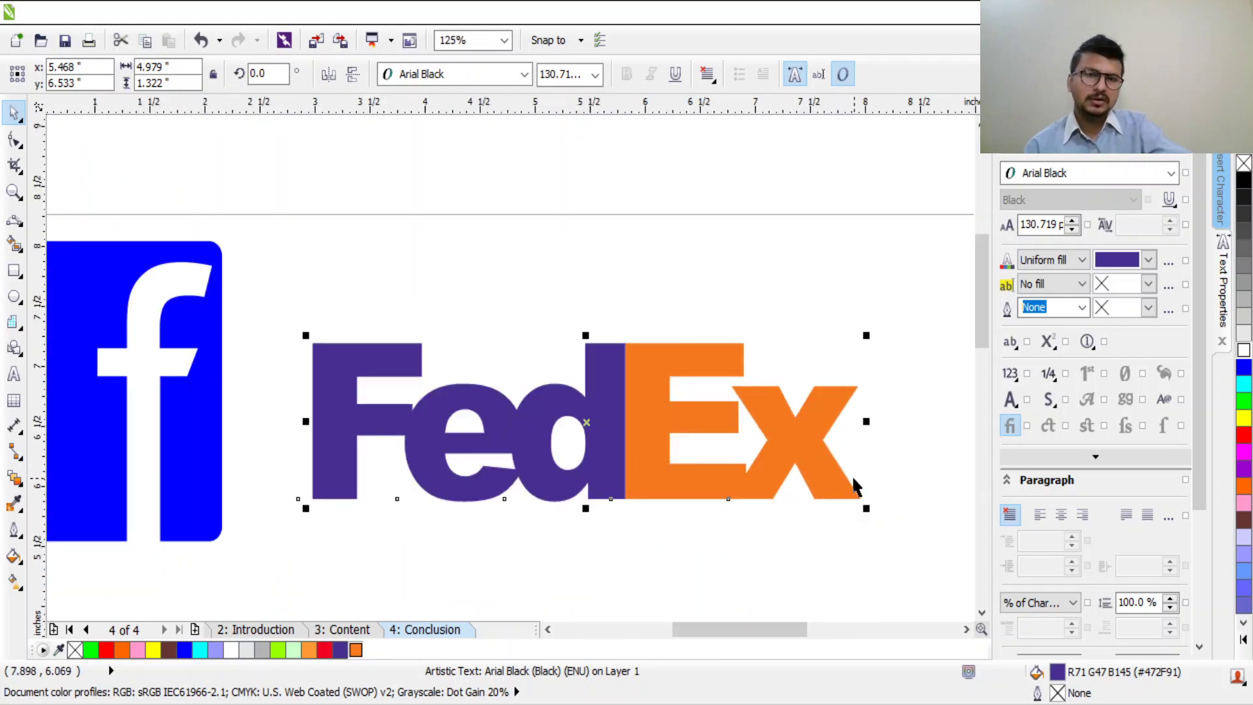
scroll(718, 470, down, 2)
scroll(757, 480, up, 3)
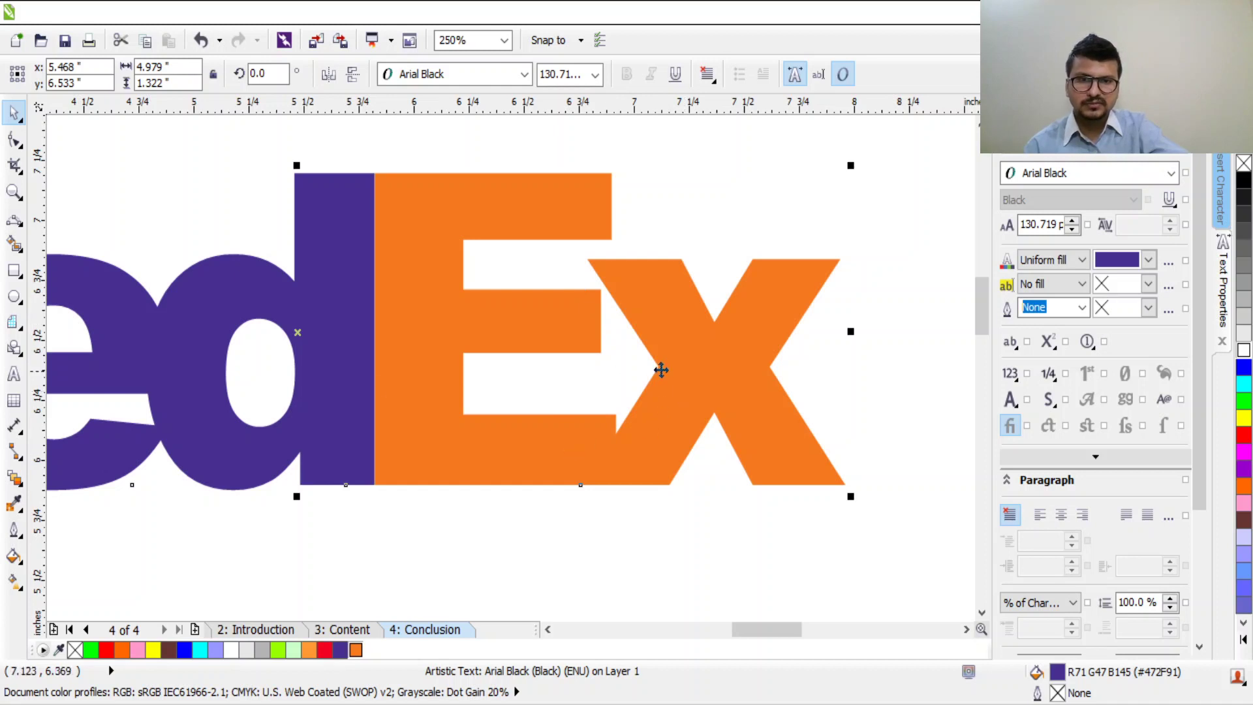
scroll(713, 372, down, 3)
scroll(757, 431, down, 3)
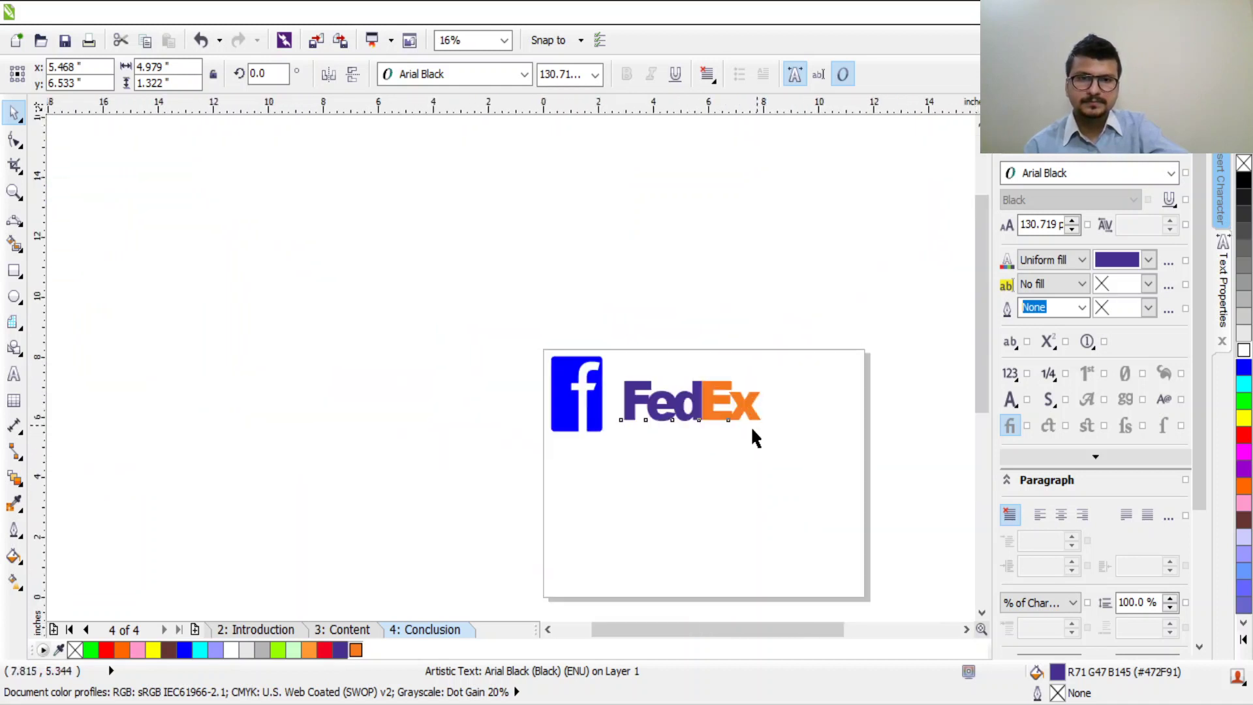
scroll(744, 424, up, 5)
scroll(708, 377, down, 3)
scroll(727, 375, up, 3)
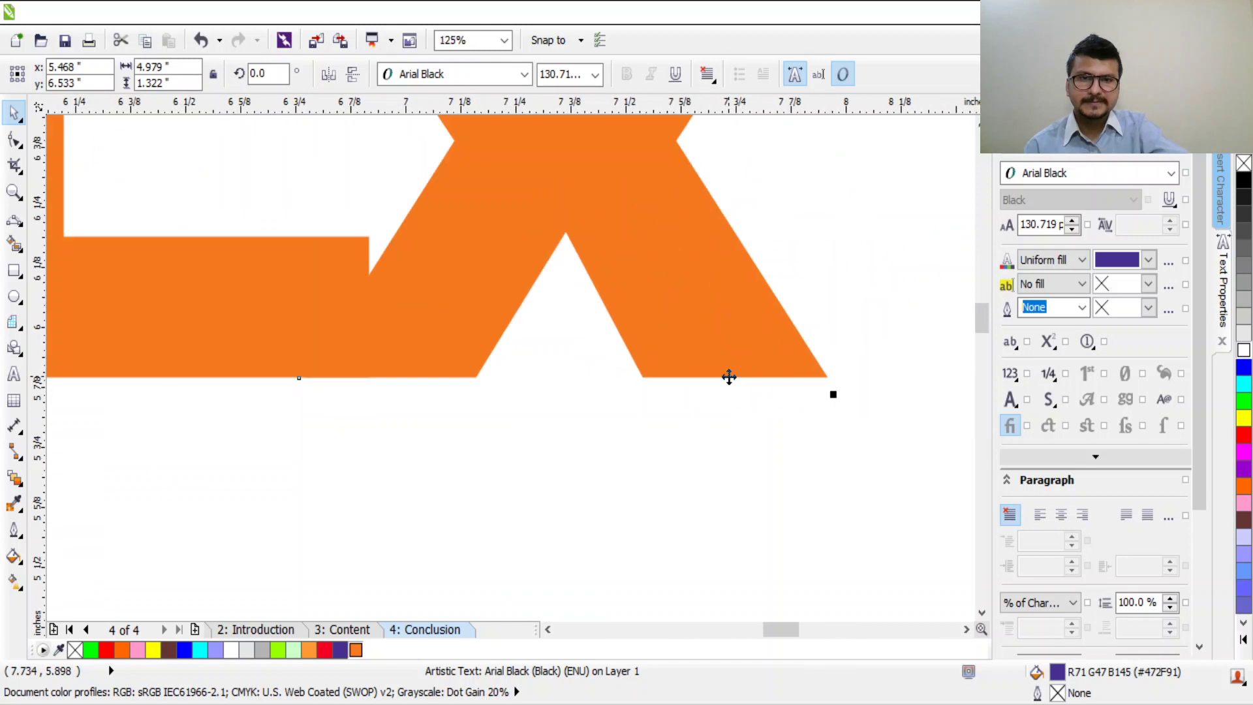
scroll(727, 375, down, 4)
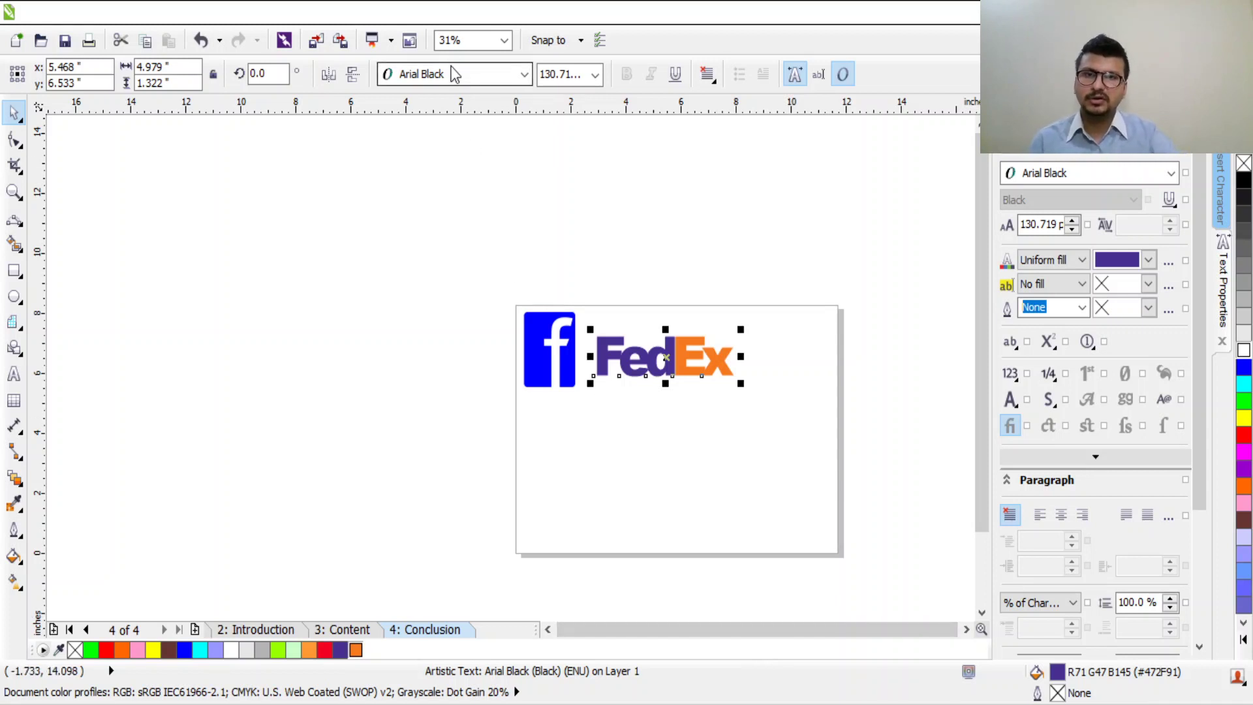
scroll(1085, 161, down, 5)
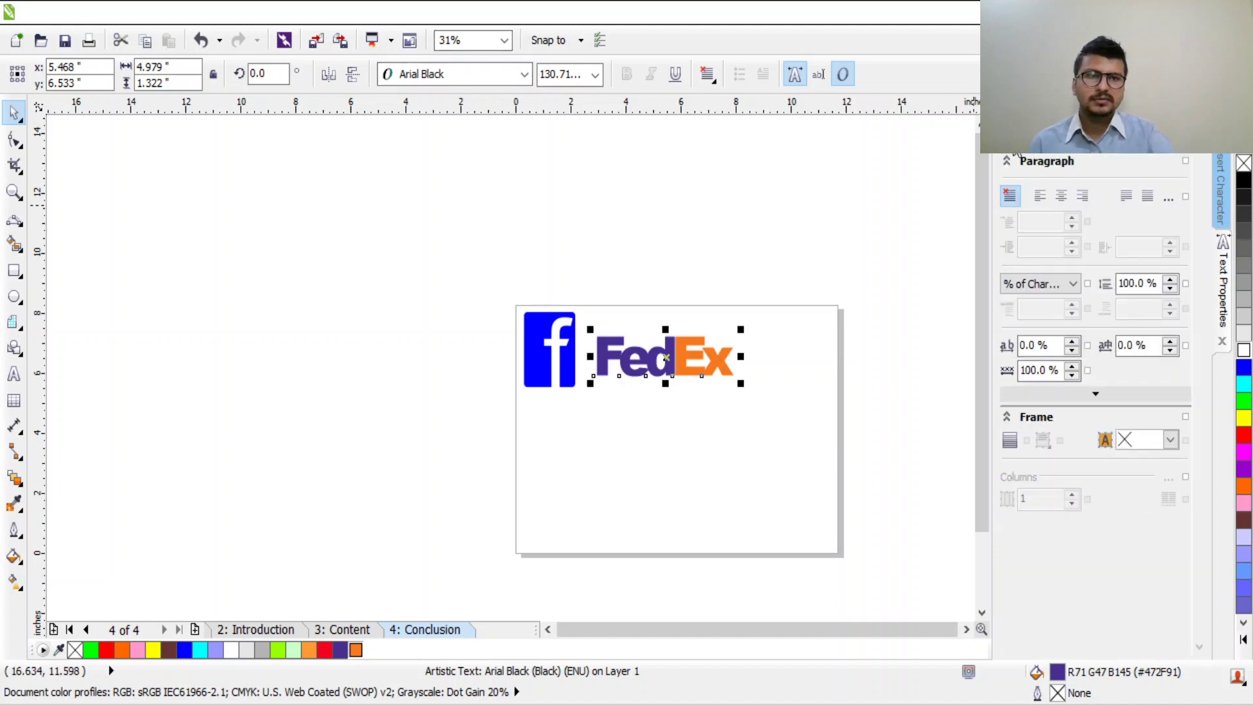
scroll(1016, 155, up, 5)
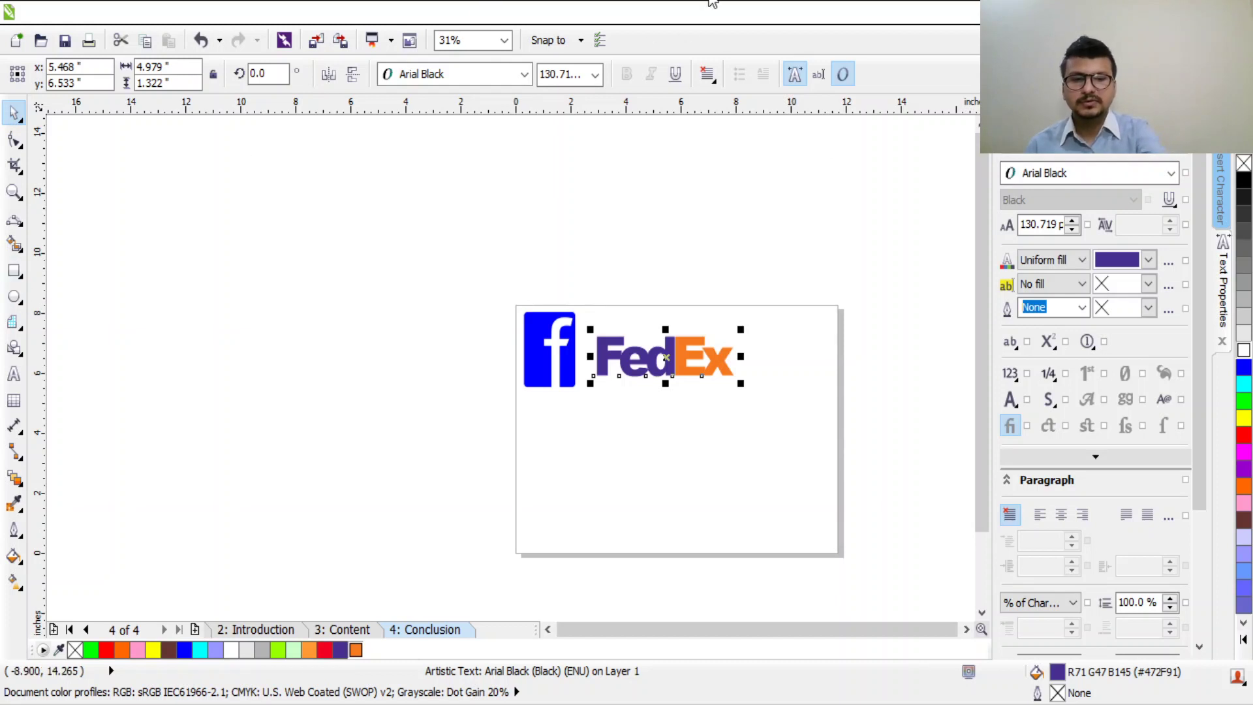
Step: Open Insert Character (Ctrl+F11) to browse picture symbols like the spider and web
key(Escape)
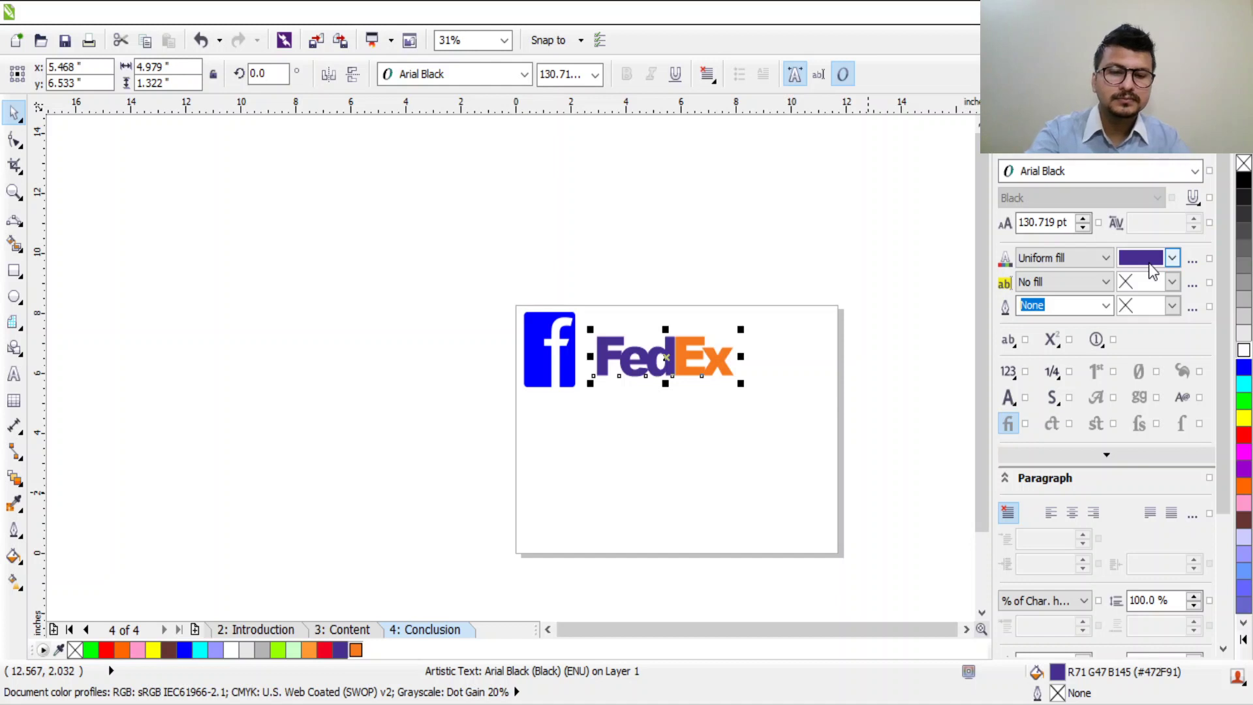
key(ctrl+F11)
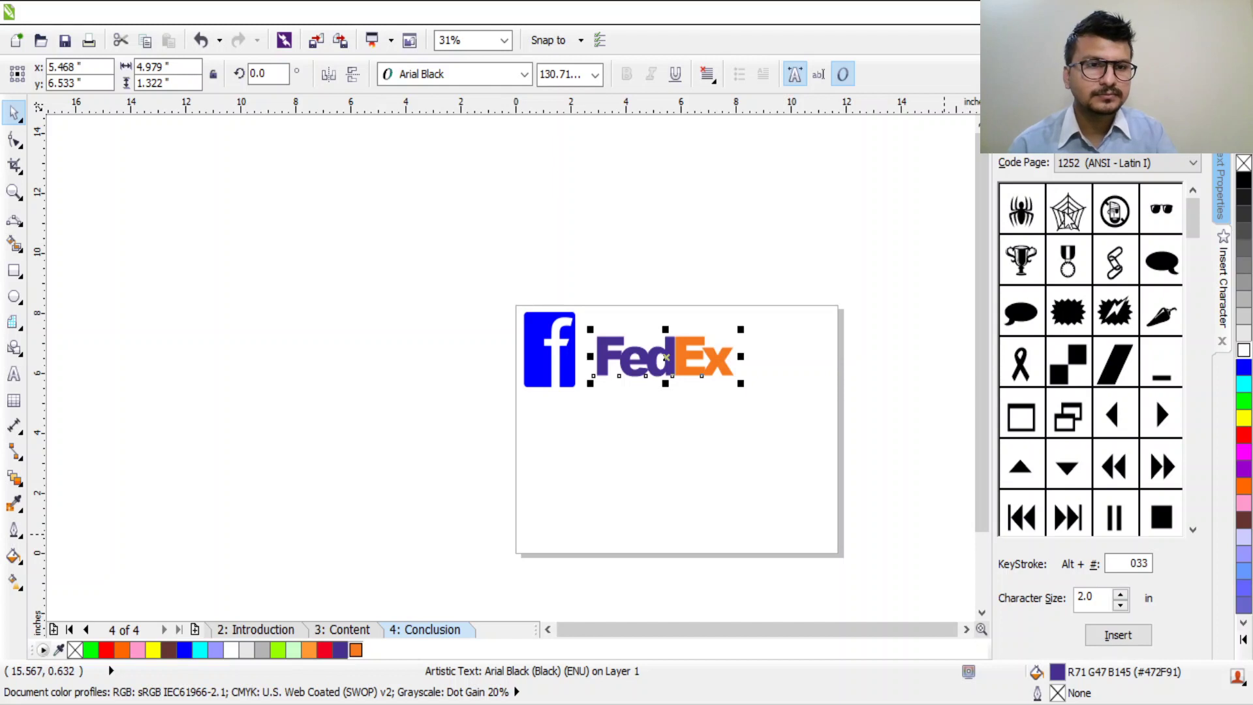
Step: Insert a spider symbol, scale it to about 137%, then undo it
click(1024, 316)
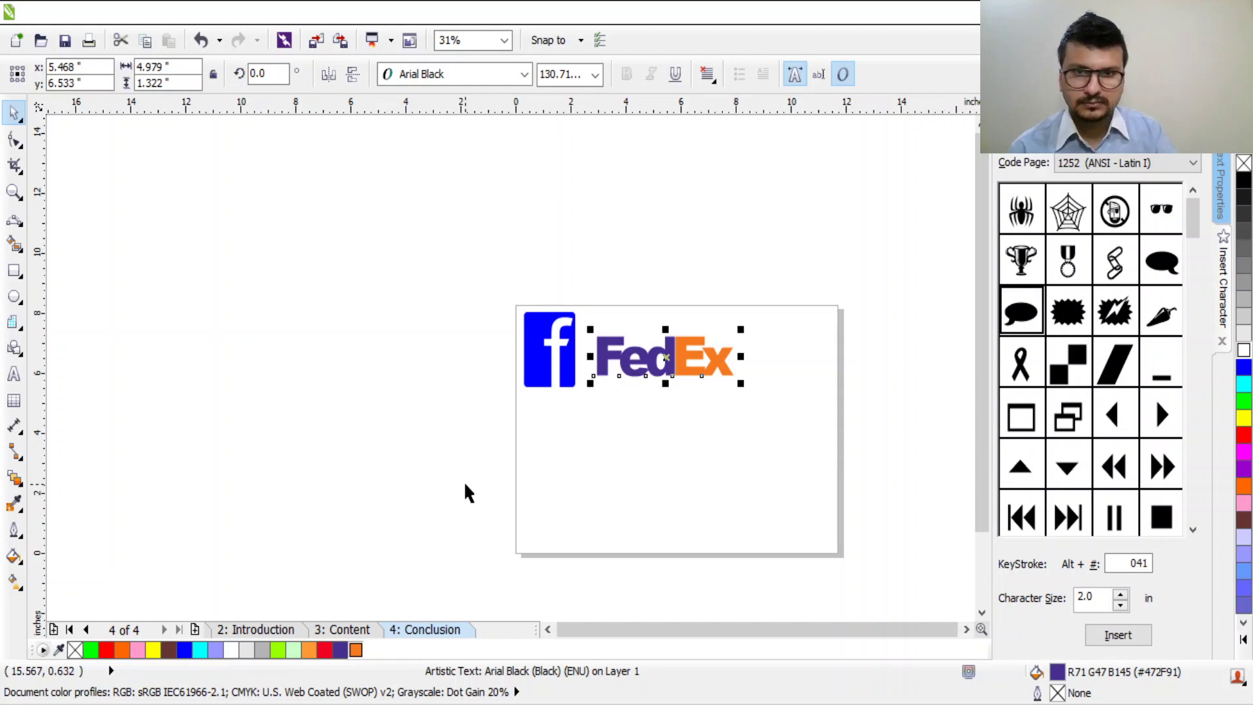
click(881, 215)
click(1037, 216)
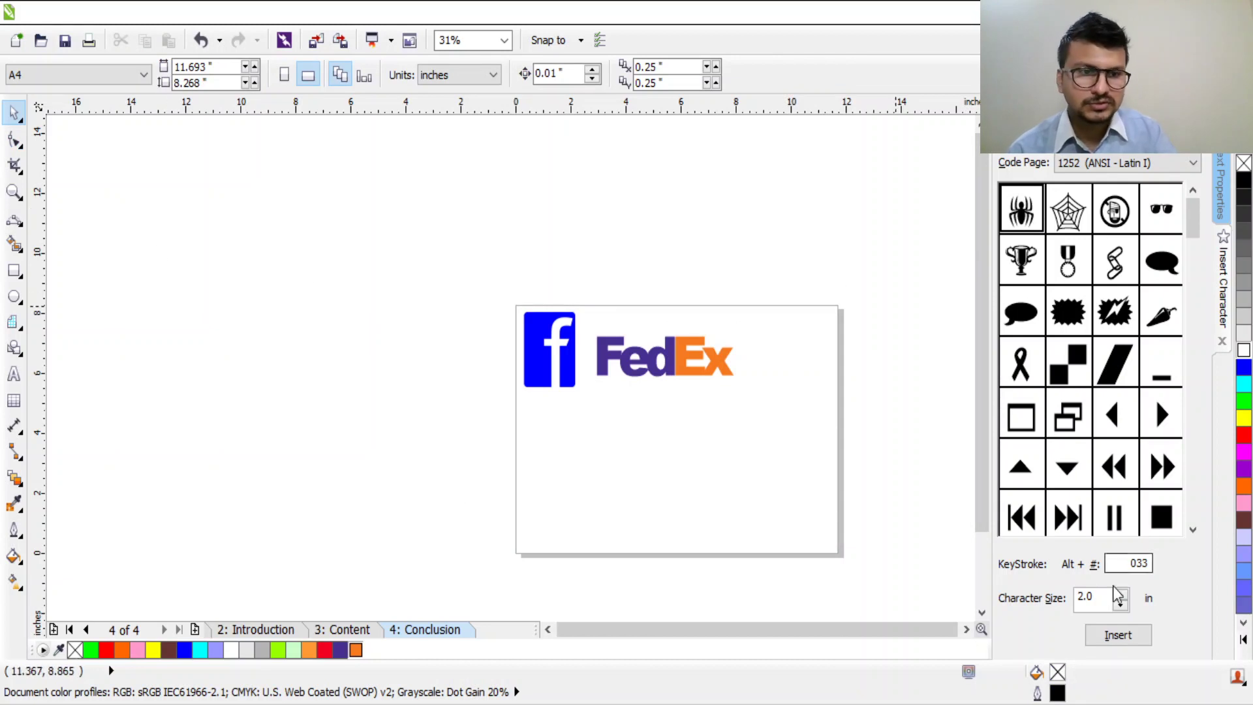
click(1133, 640)
drag(702, 460, 755, 512)
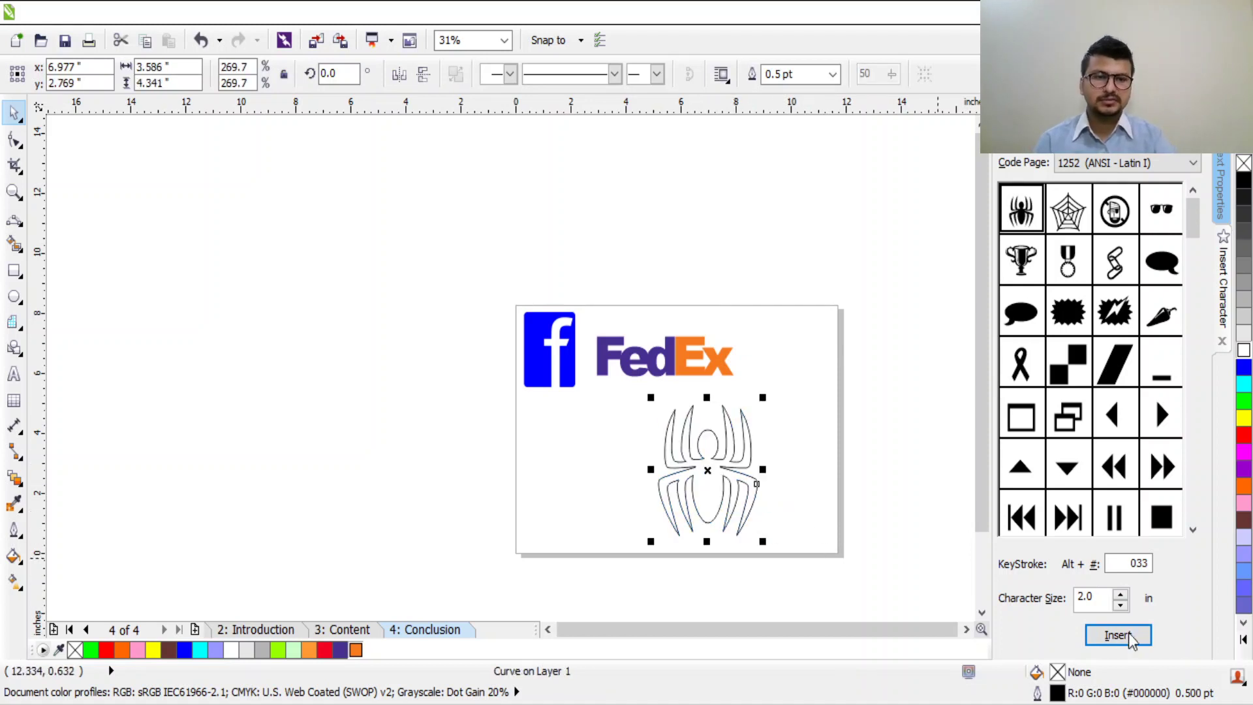
key(ctrl+z)
key(ctrl+z)
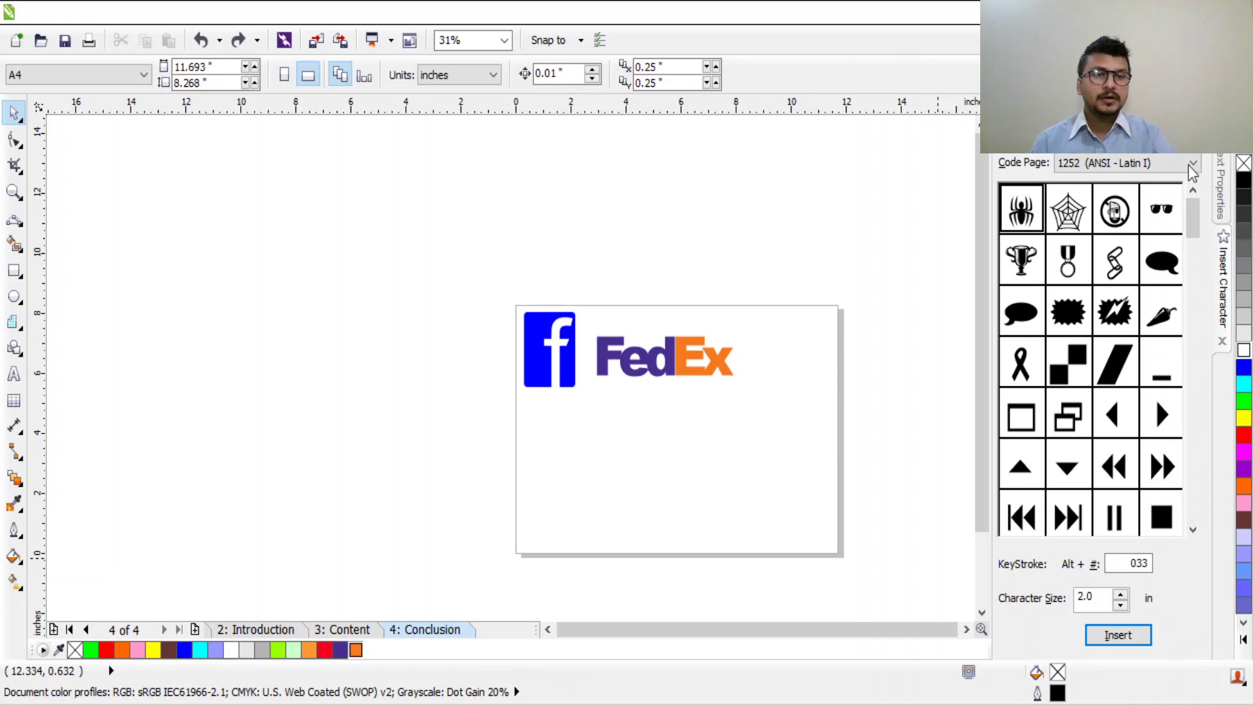
Step: Insert the no-smoking symbol and scale it to about 180%, roughly 2.9 inches wide
drag(1189, 215, 1223, 340)
click(1071, 264)
click(1132, 633)
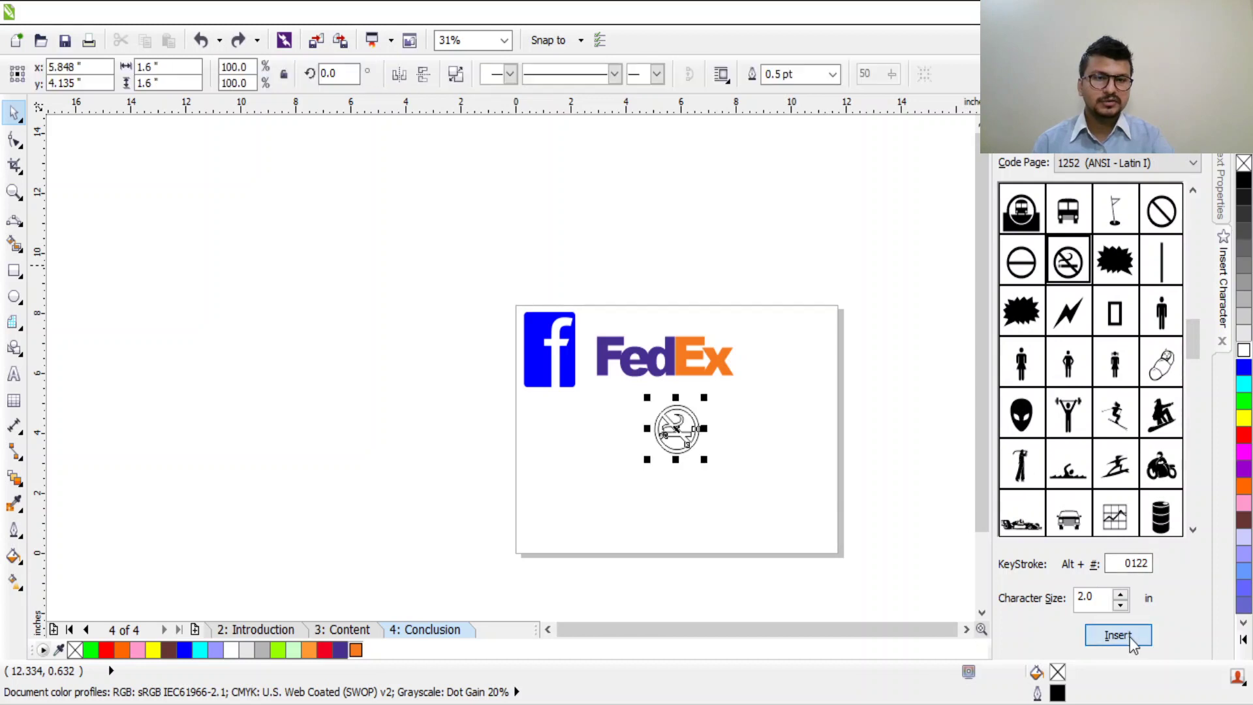
drag(703, 396, 691, 458)
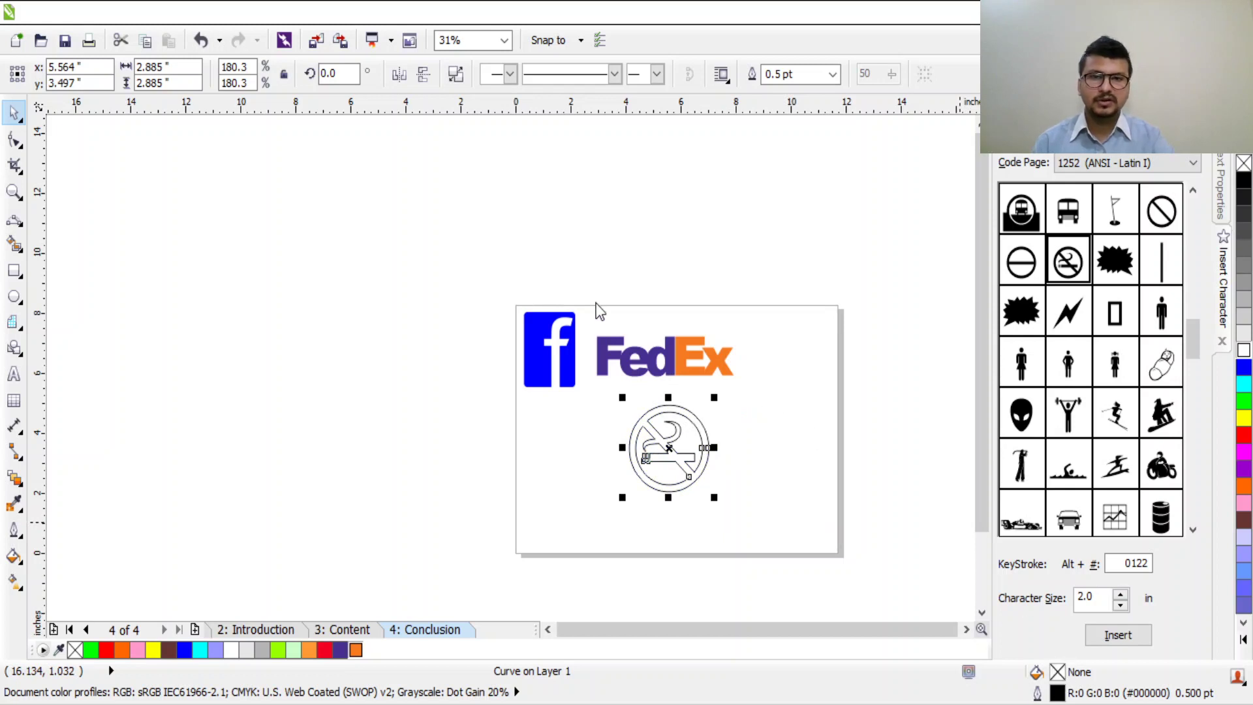
Step: Fill the no-smoking symbol with solid blue
click(664, 516)
scroll(659, 516, up, 5)
scroll(646, 448, up, 2)
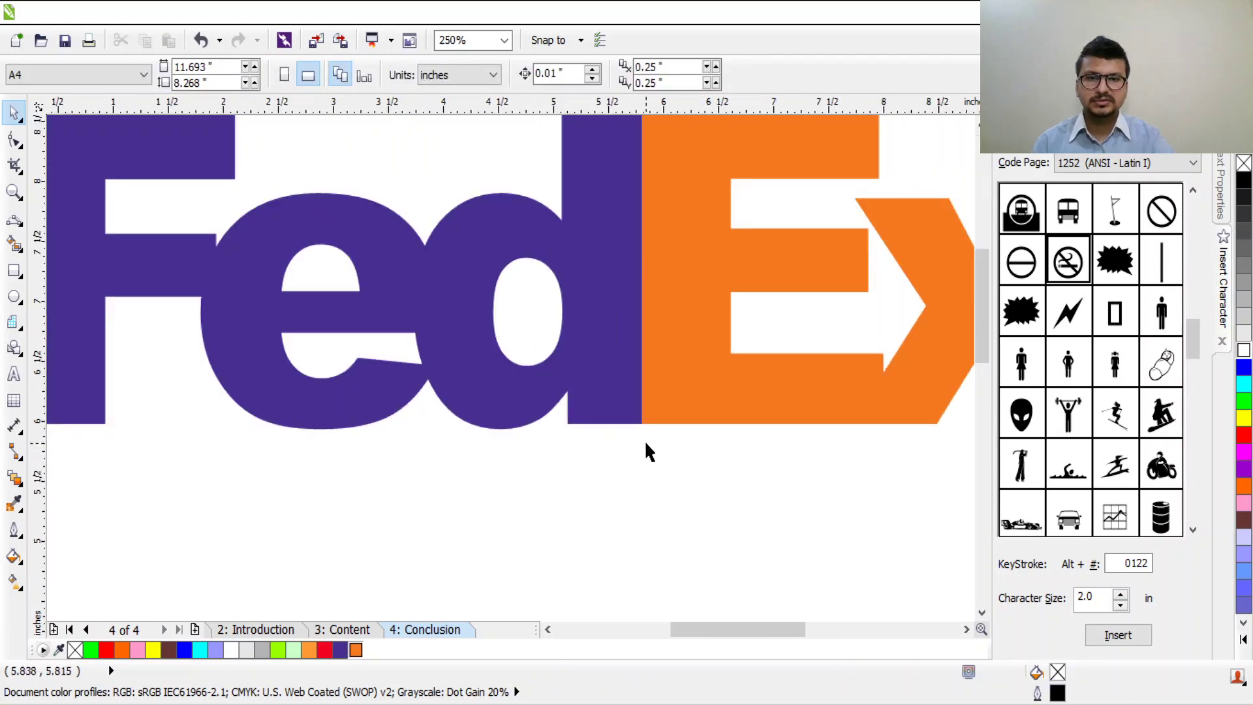
scroll(644, 567, down, 8)
scroll(679, 456, up, 3)
scroll(677, 398, up, 2)
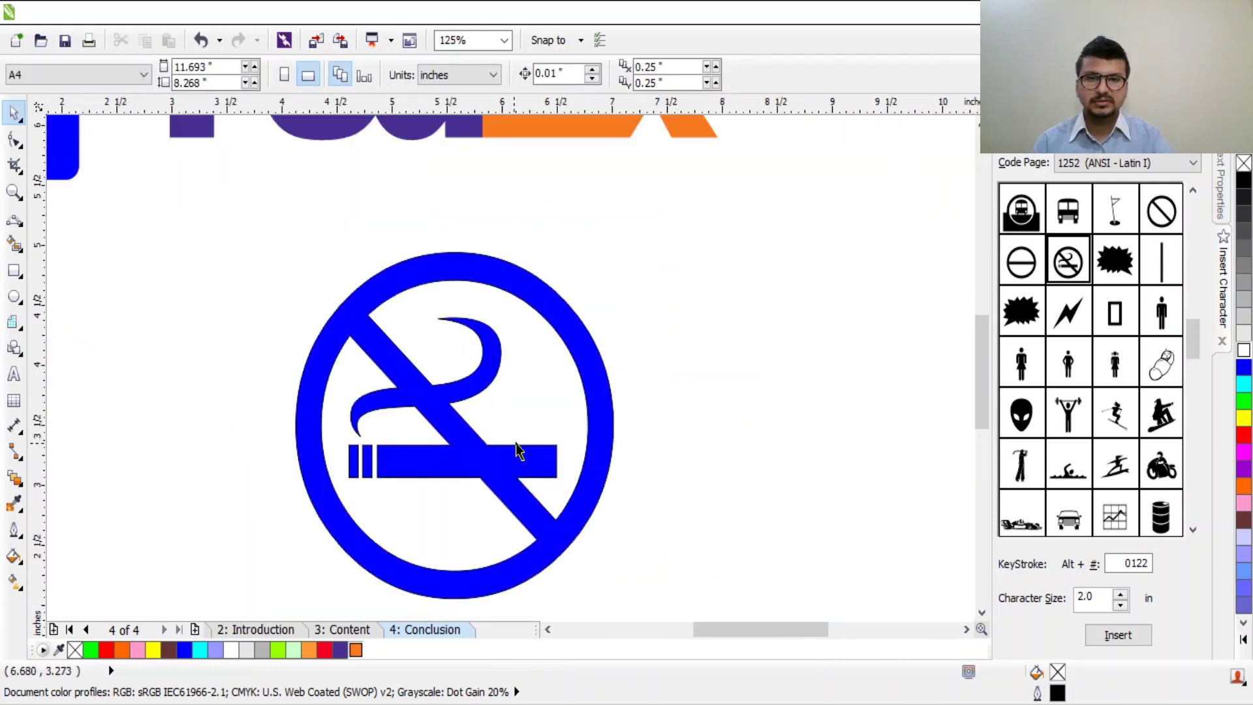
drag(514, 448, 705, 364)
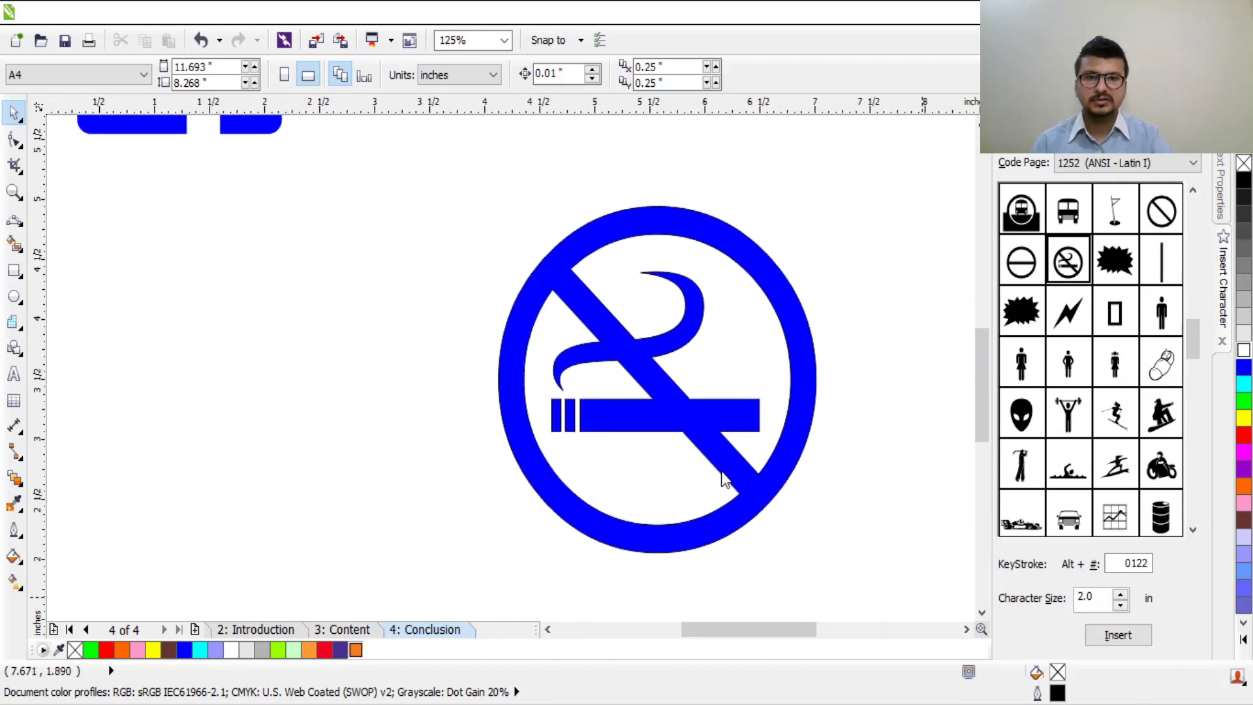
Step: Give the symbol a 2.0 pt golden-yellow (#FFCC00) outline after trying purple
click(626, 418)
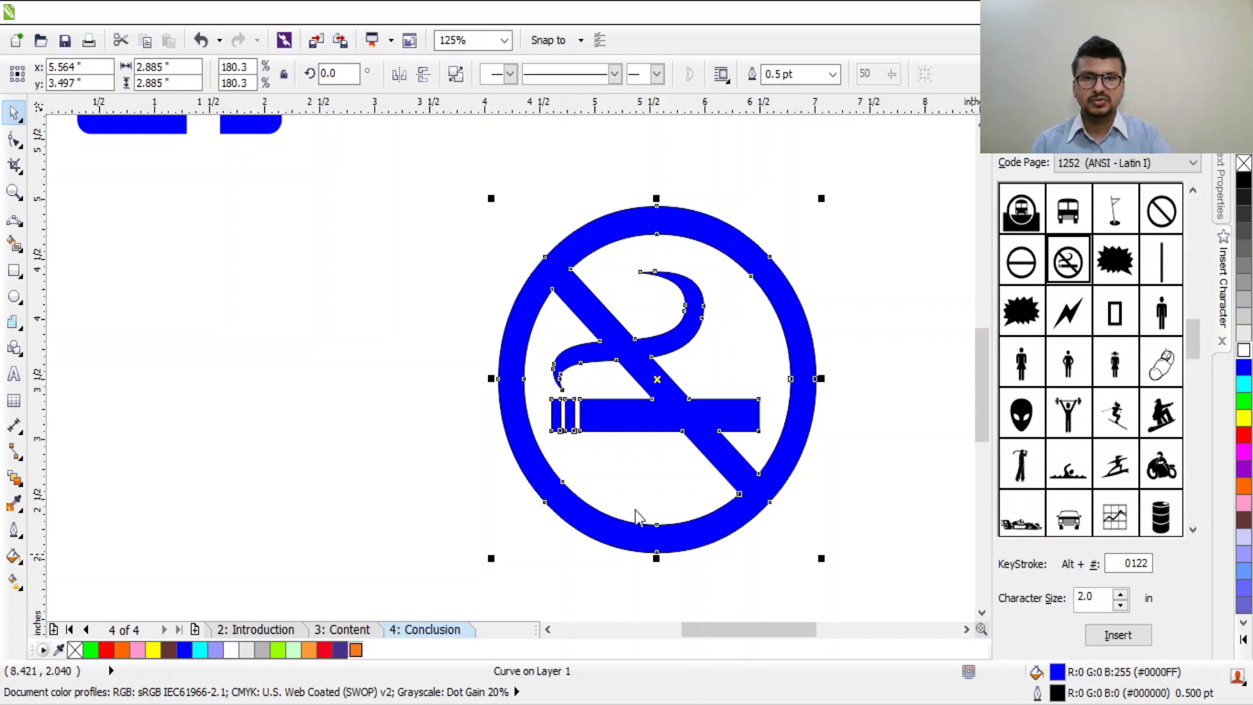
key(ctrl+z)
scroll(919, 362, up, 1)
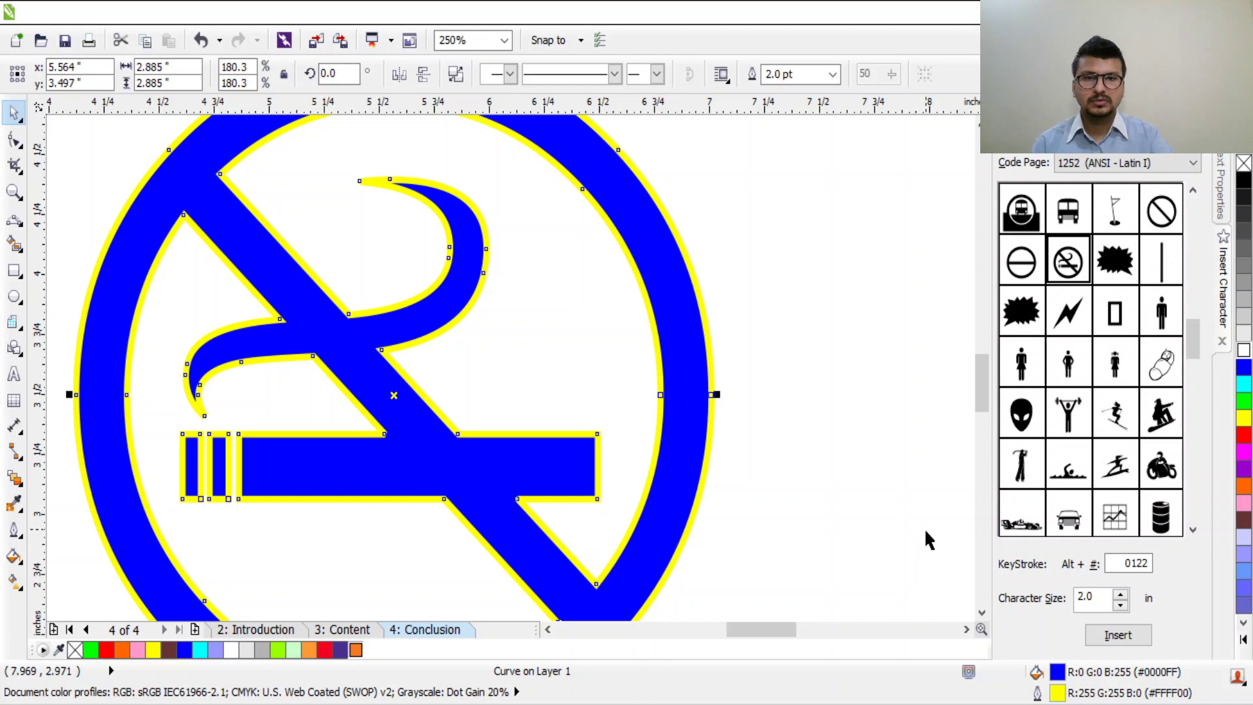
scroll(501, 405, down, 1)
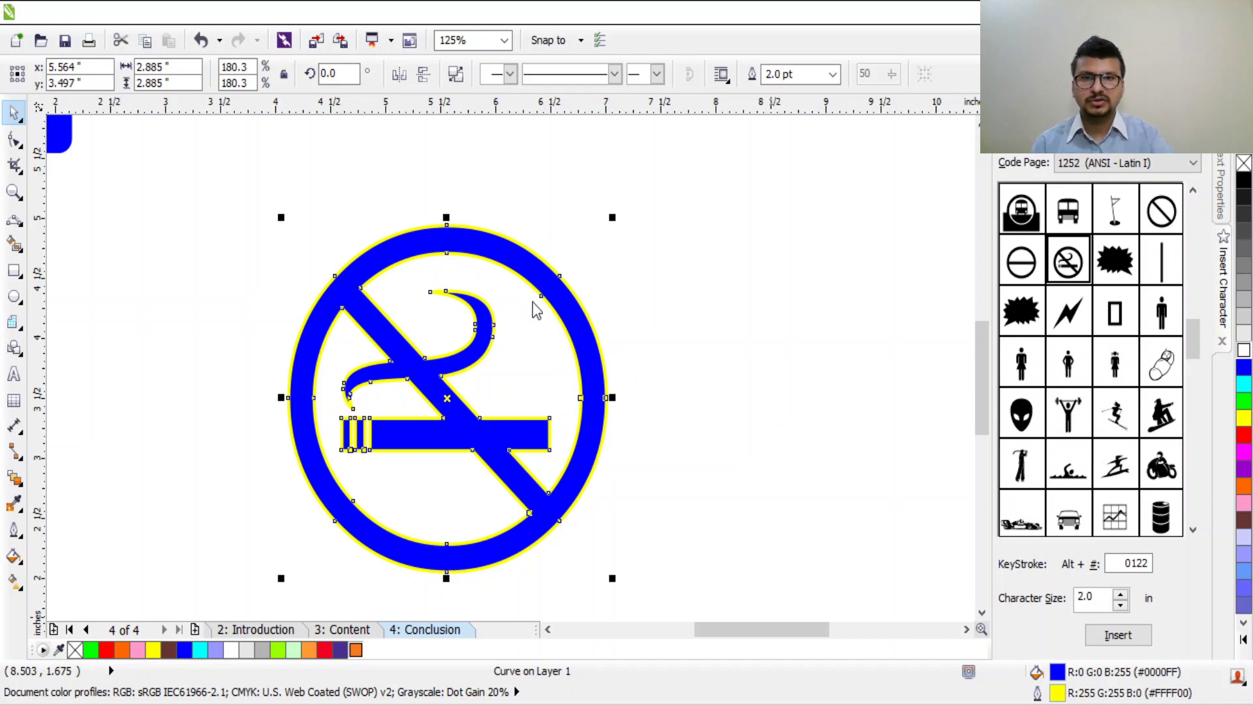
key(ctrl+z)
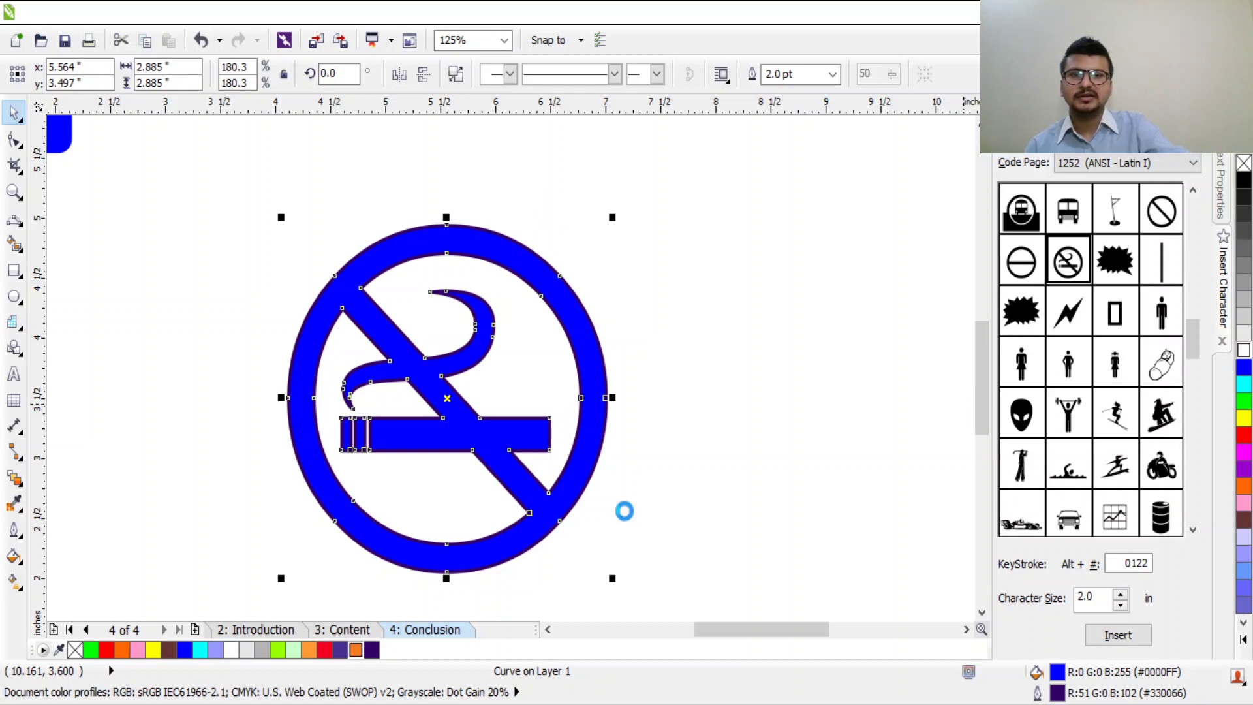
scroll(419, 350, up, 2)
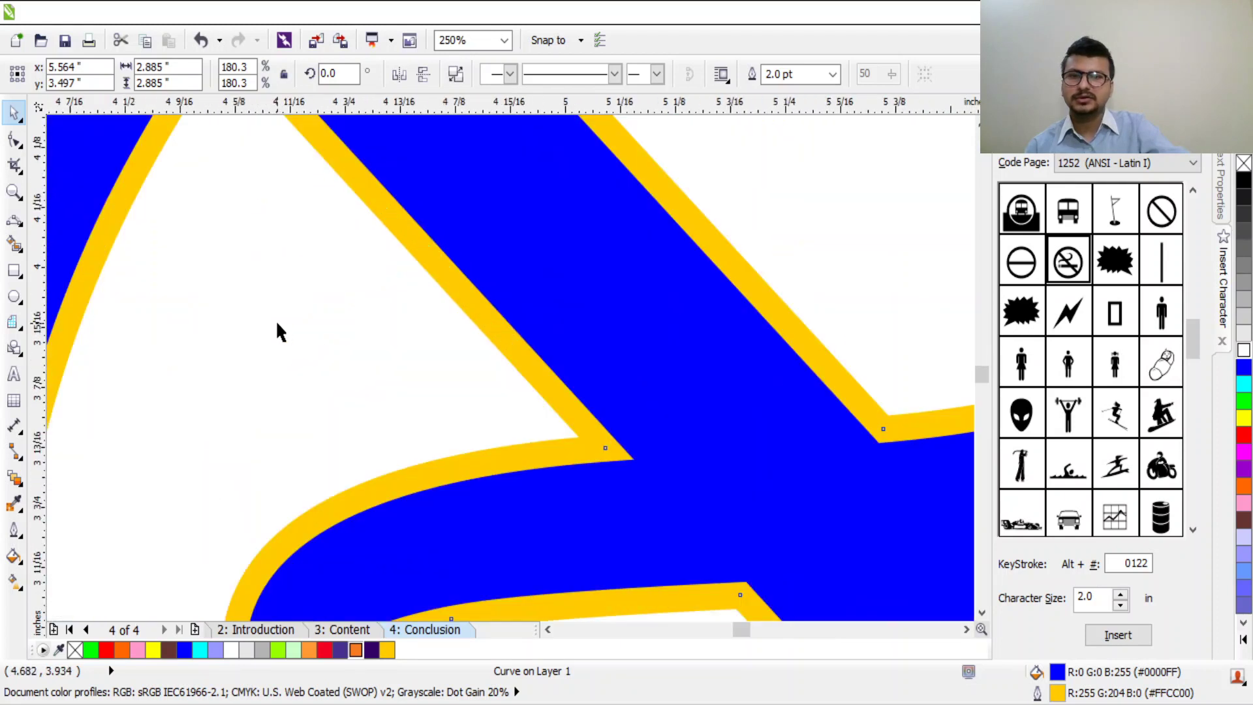
scroll(423, 423, down, 1)
scroll(529, 482, down, 1)
scroll(538, 479, up, 1)
scroll(628, 386, up, 1)
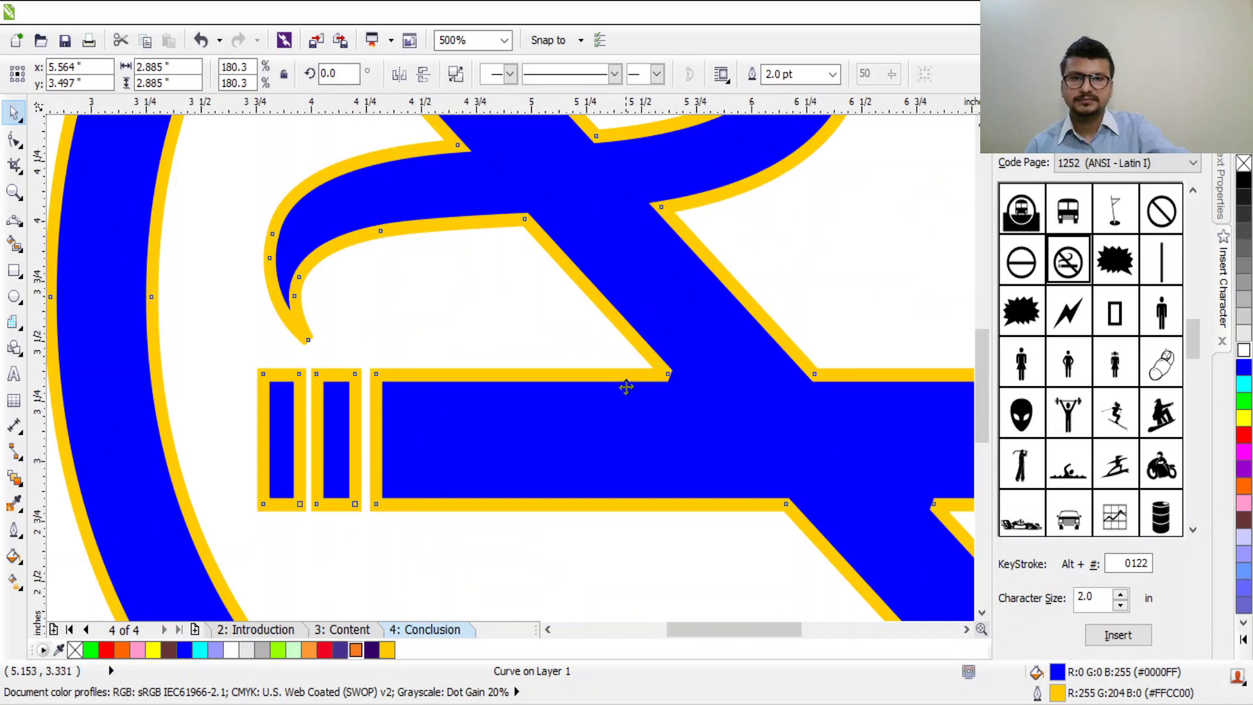
scroll(627, 386, down, 3)
scroll(696, 290, up, 1)
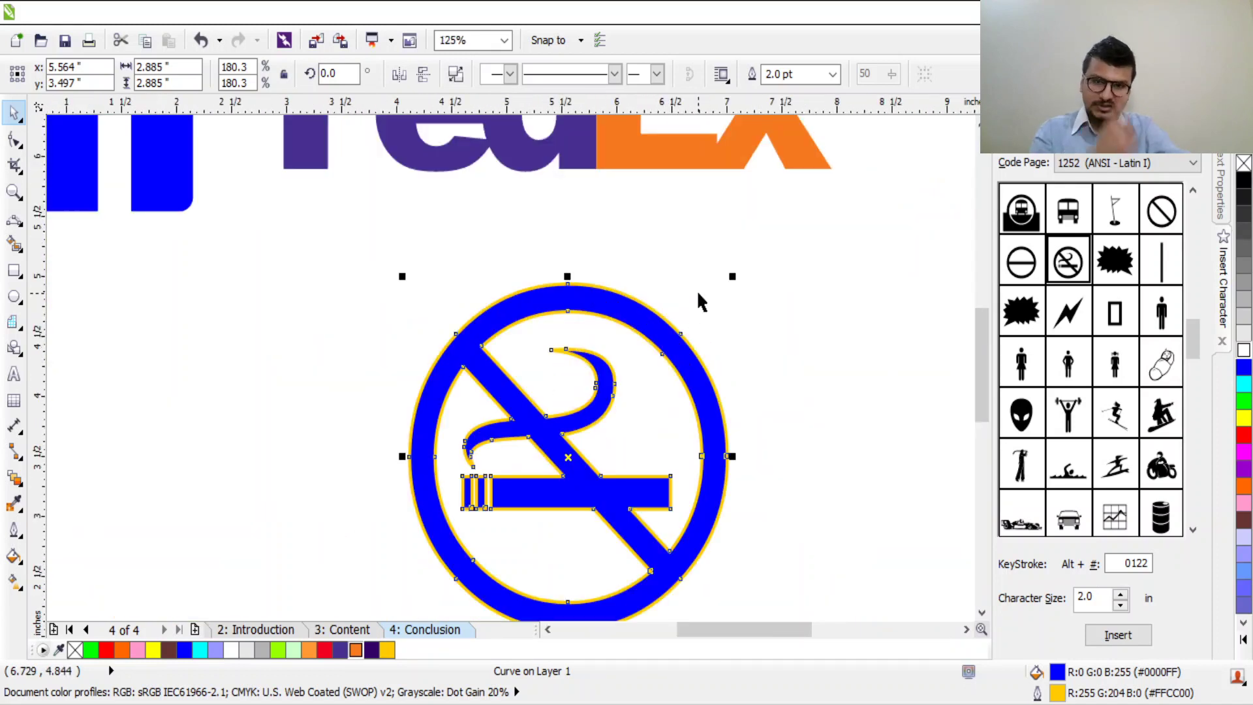
Step: Pull nodes of the smoke curve and cigarette out into sharp spikes
click(15, 139)
drag(556, 350, 572, 324)
click(613, 406)
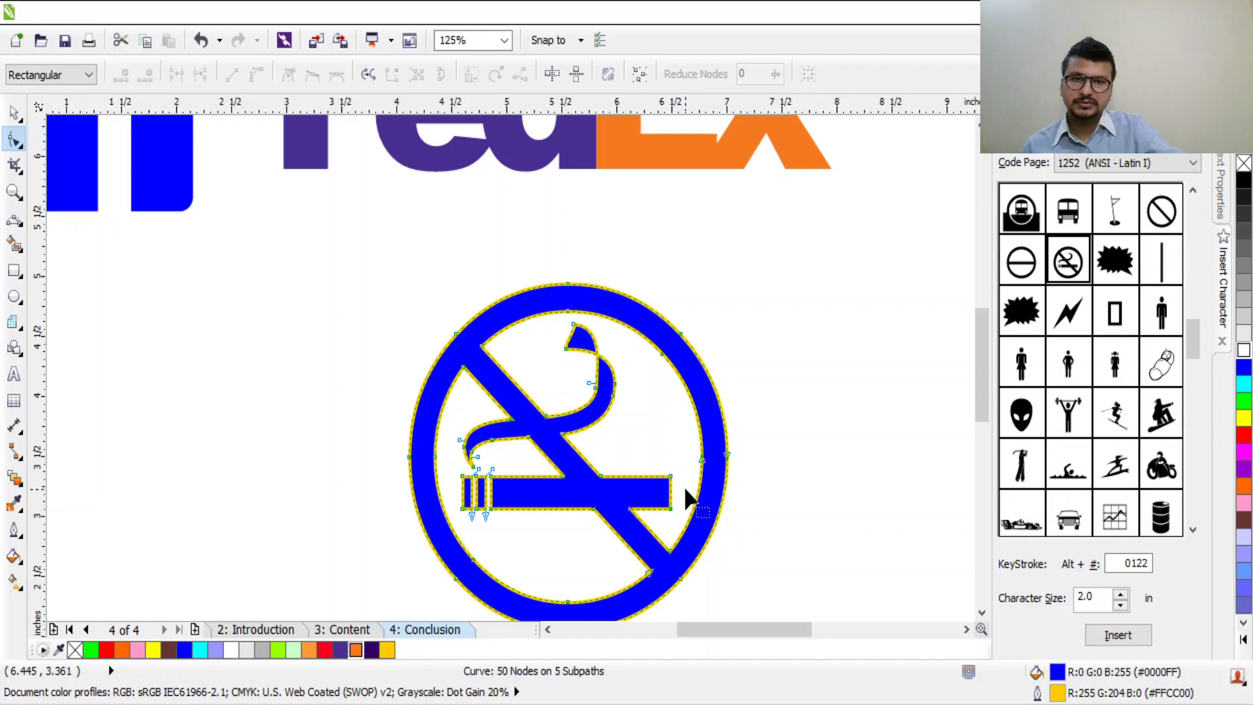
drag(671, 477, 688, 444)
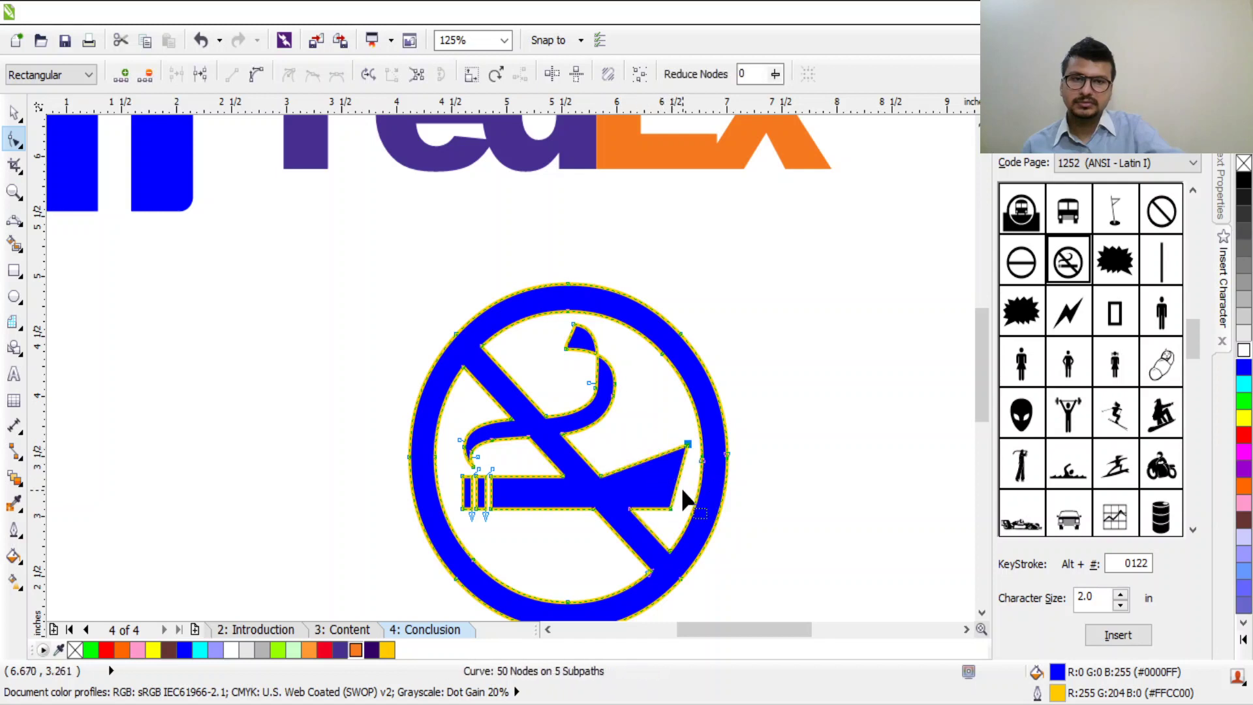
drag(672, 505, 678, 476)
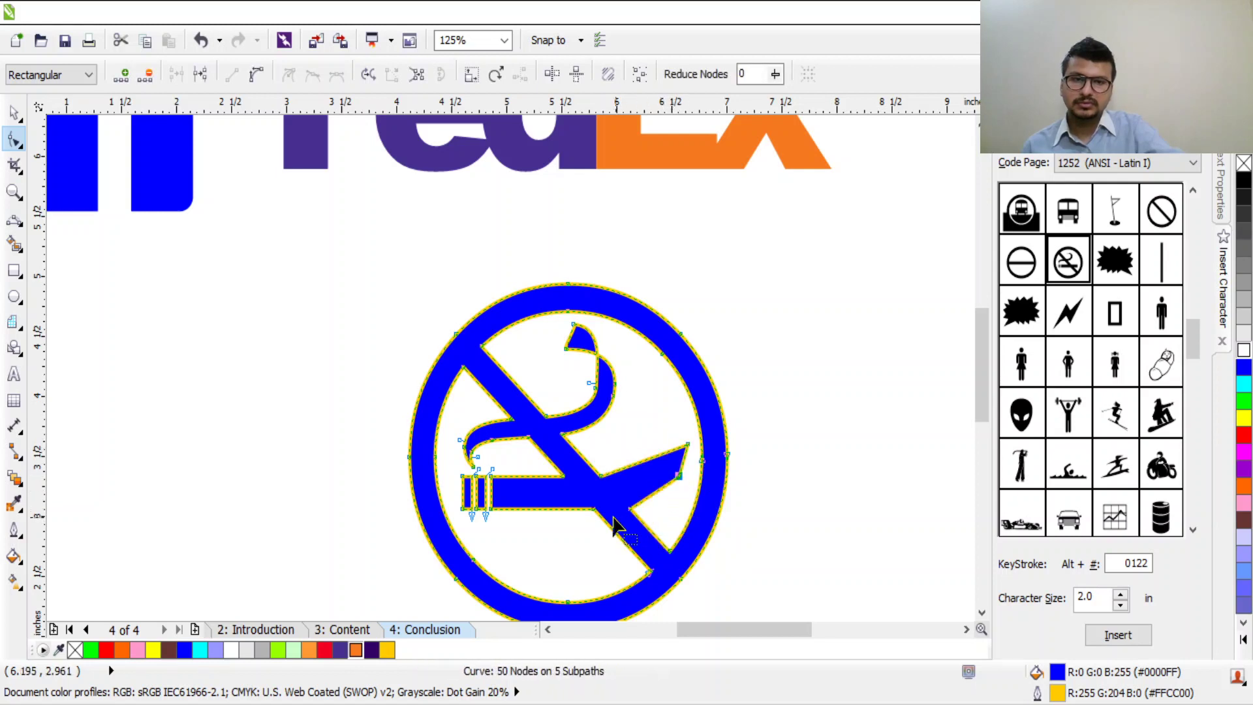
drag(489, 512, 369, 546)
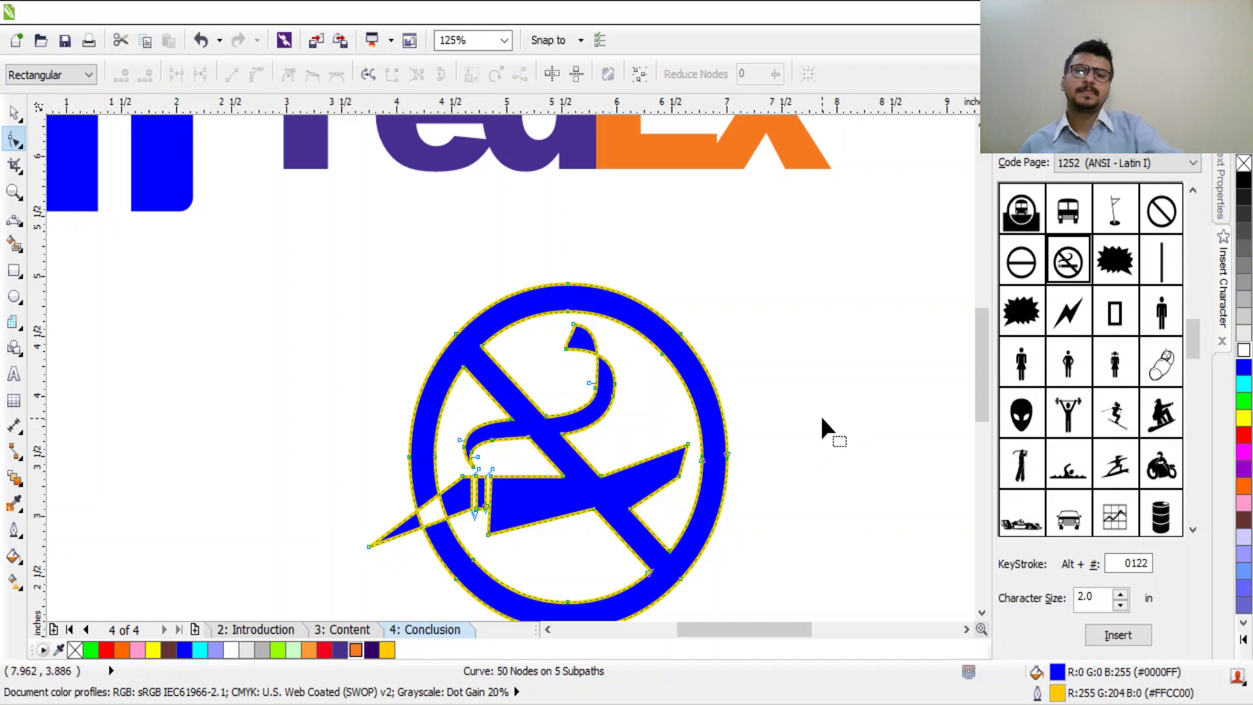
drag(687, 446, 769, 369)
drag(574, 326, 617, 236)
Step: Reshape the diagonal bar's ends so spikes and a notch break the circle
drag(465, 370, 500, 305)
drag(684, 566, 679, 520)
drag(662, 563, 687, 539)
scroll(699, 562, down, 3)
scroll(672, 562, up, 3)
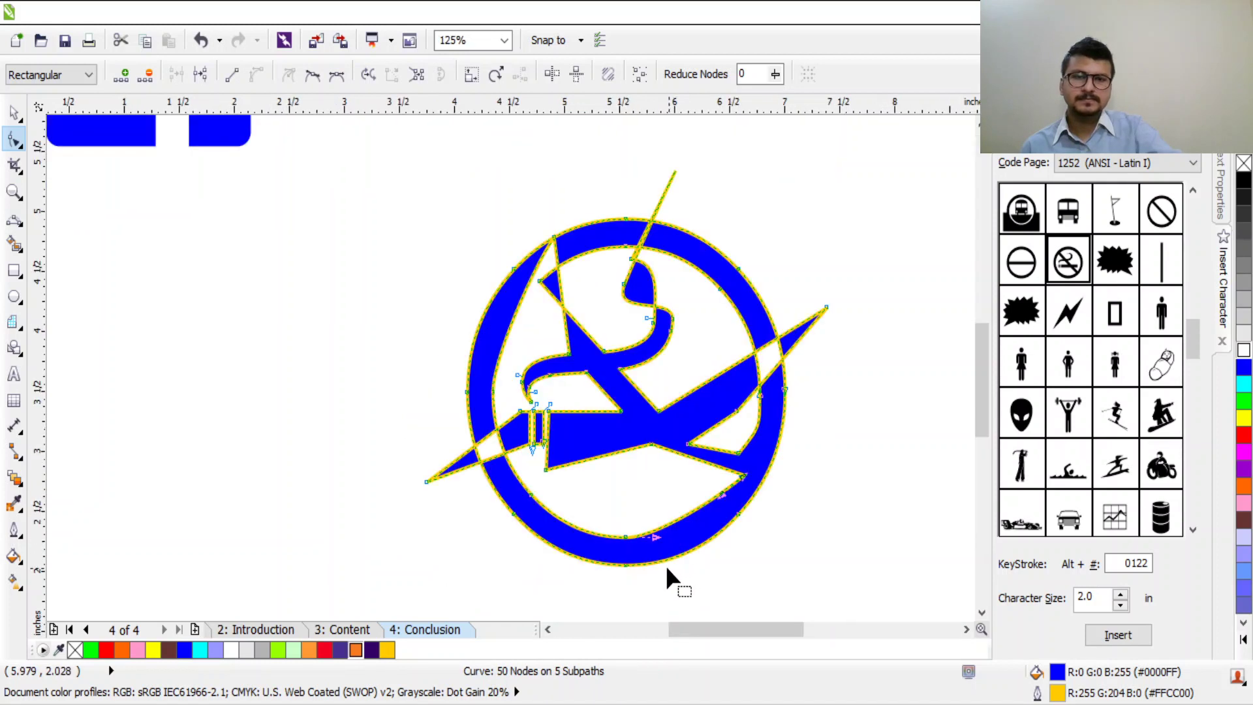
scroll(667, 569, up, 2)
scroll(744, 460, down, 4)
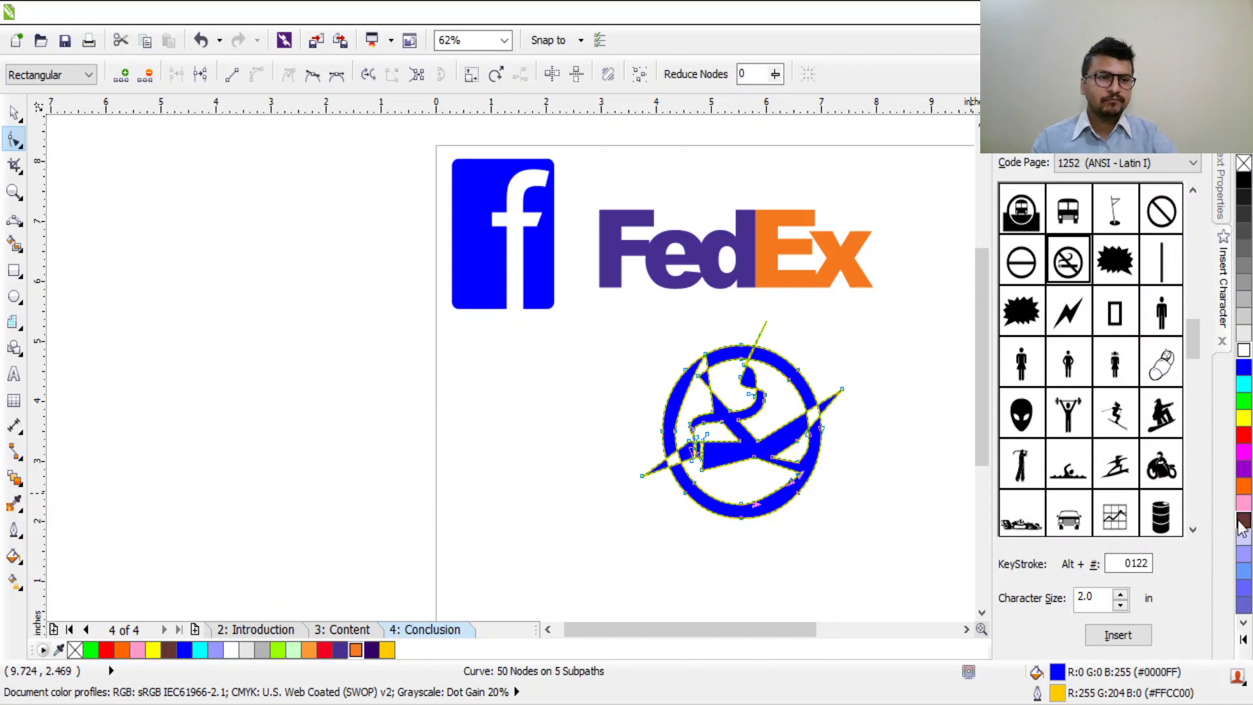
Step: Insert the alien-head glyph, place it left of the no-smoking symbol and fill it green
click(12, 115)
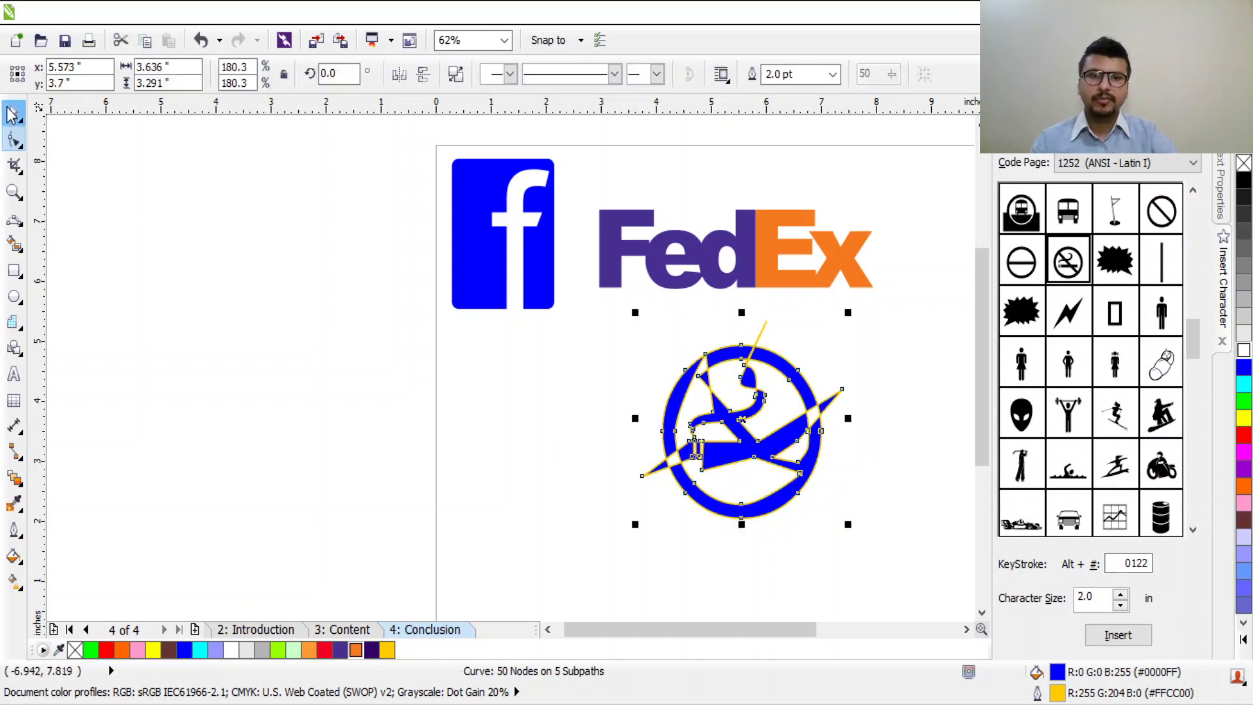
click(1023, 416)
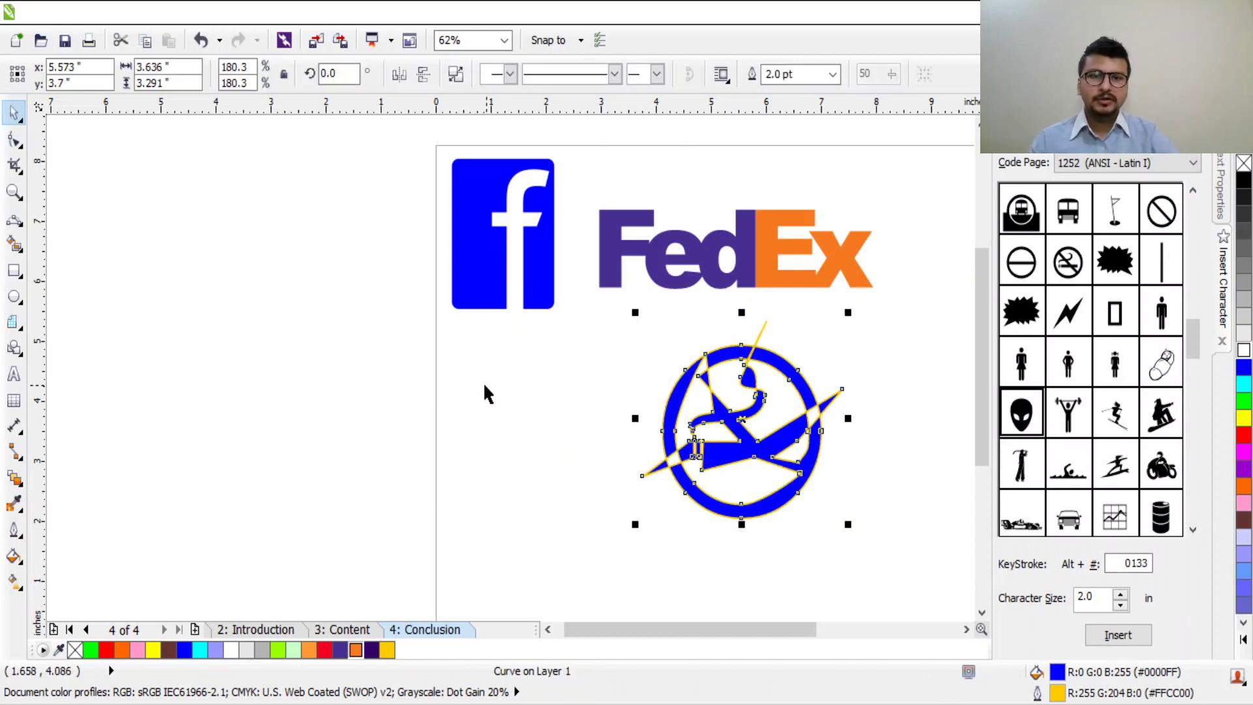
click(1121, 638)
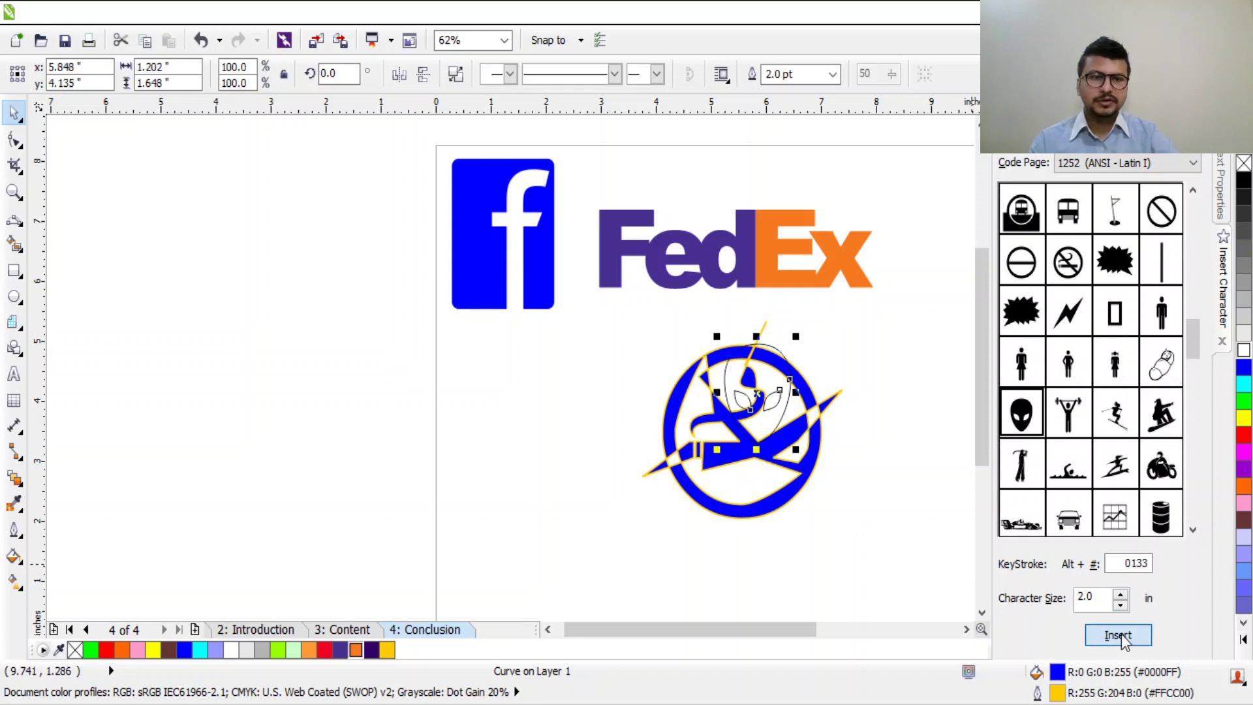
drag(744, 401, 504, 427)
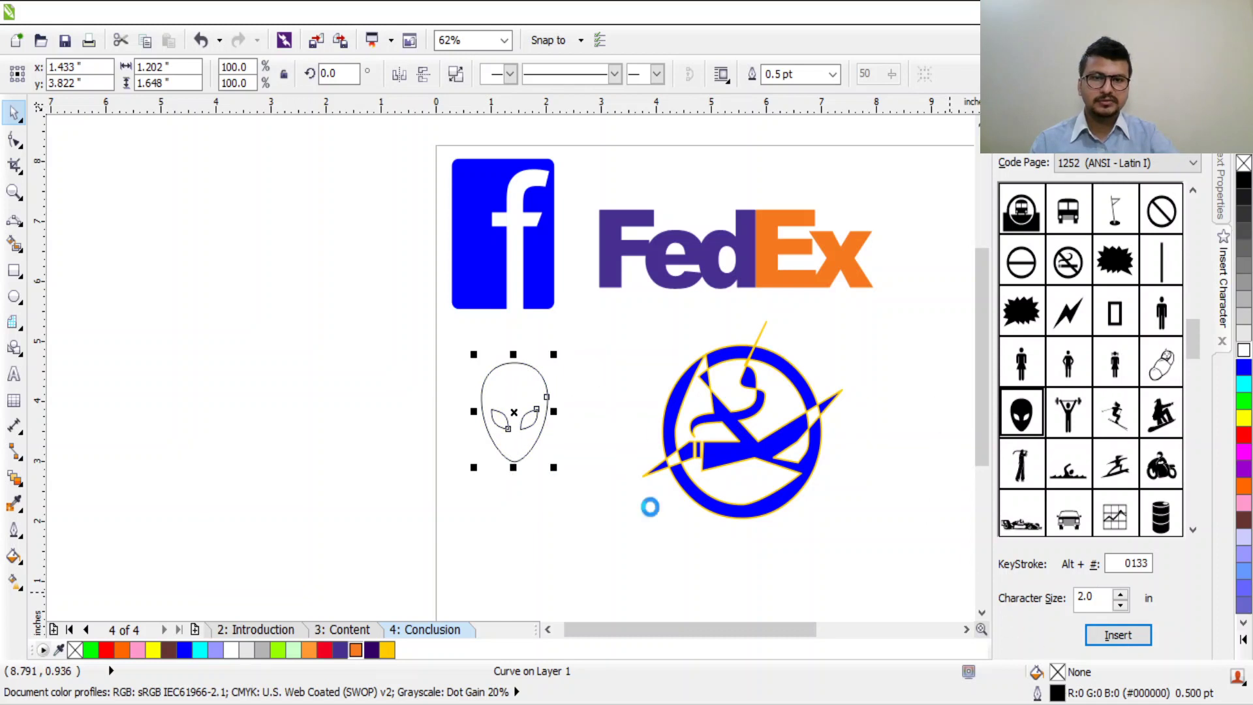
scroll(394, 425, up, 2)
scroll(684, 480, up, 4)
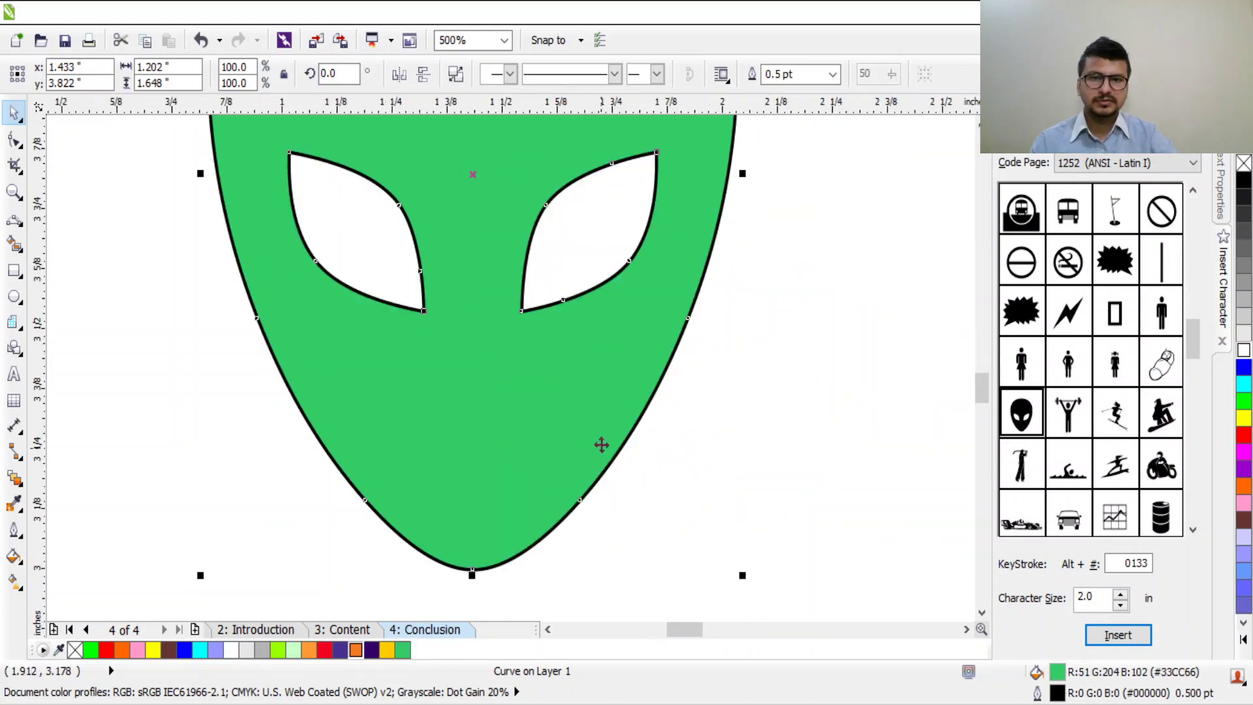
scroll(601, 444, down, 2)
scroll(596, 392, up, 1)
scroll(619, 269, up, 1)
scroll(618, 254, down, 2)
scroll(638, 223, up, 1)
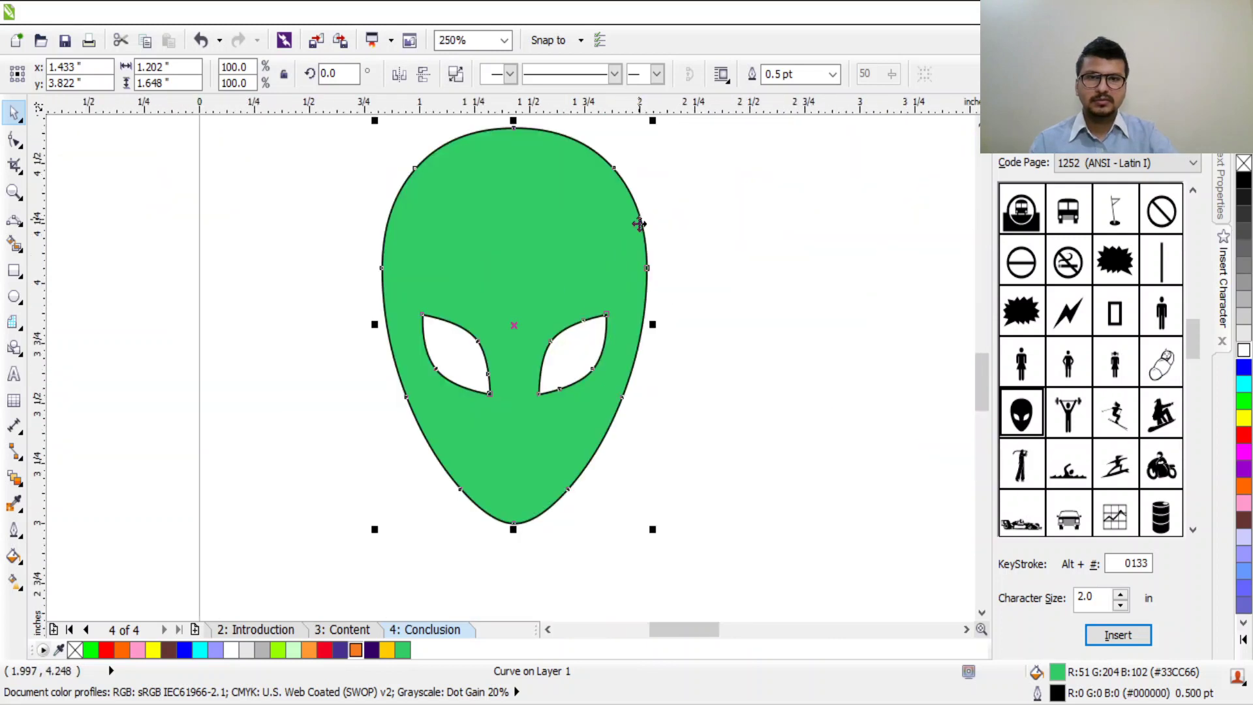
click(606, 323)
scroll(645, 379, down, 2)
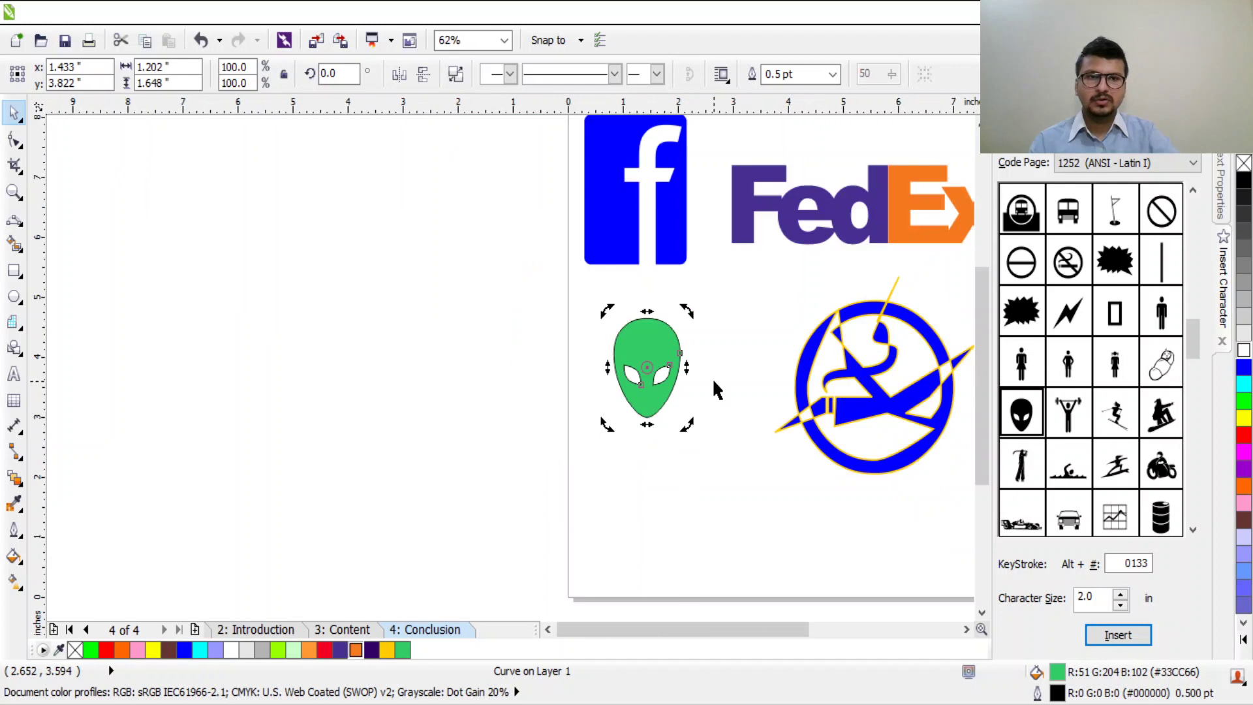
scroll(712, 381, down, 1)
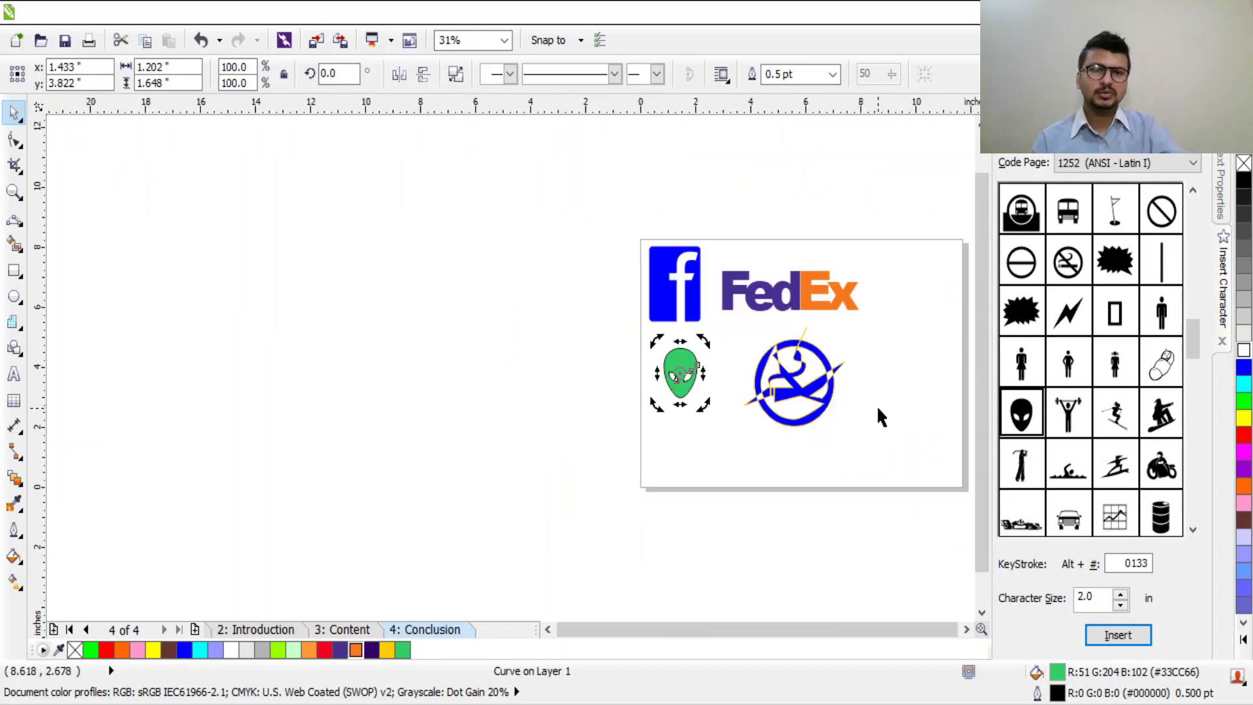
Step: Move the four logos off the page and draw a large circle with a tall ellipse
drag(914, 228, 483, 520)
drag(778, 418, 527, 403)
drag(832, 385, 686, 399)
key(F7)
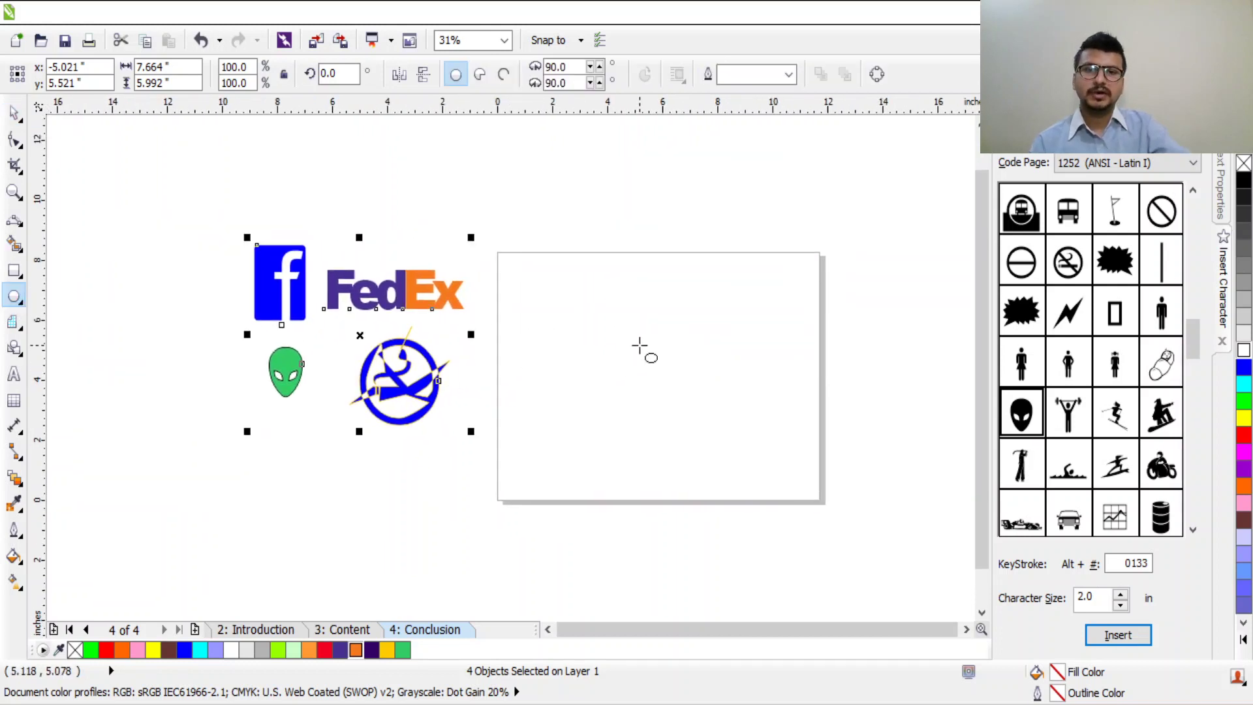
drag(599, 316, 766, 491)
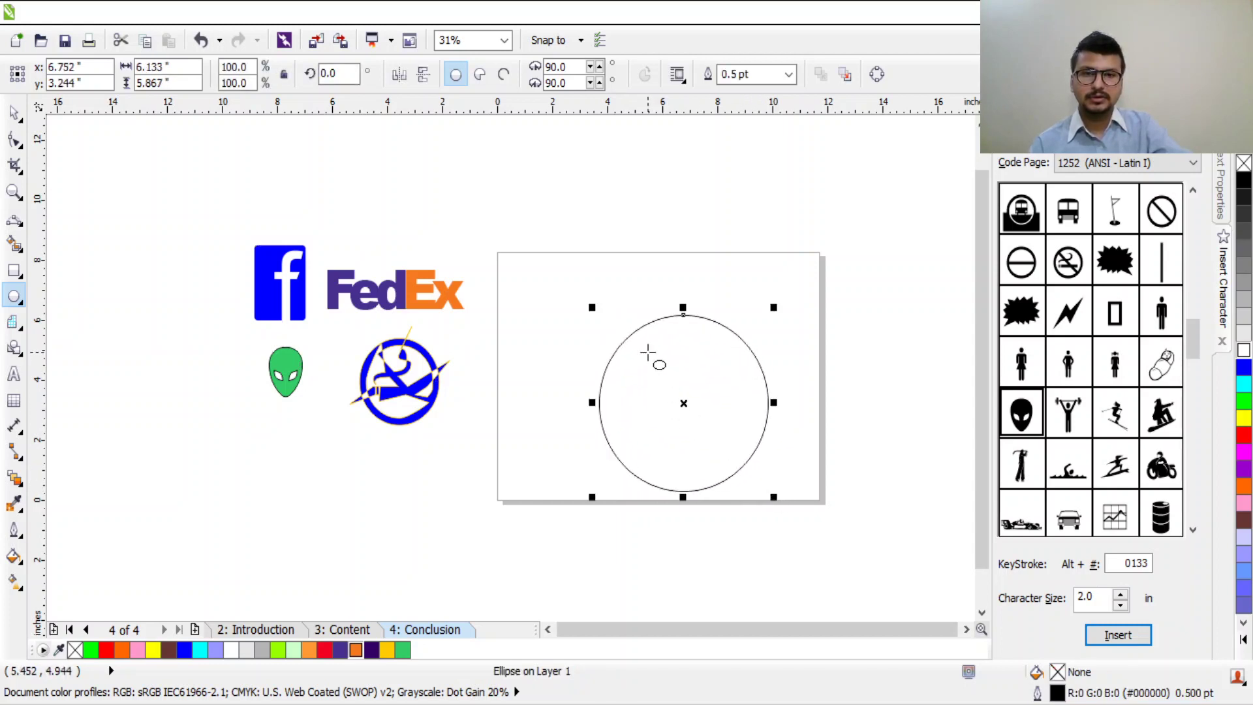
drag(648, 351, 696, 440)
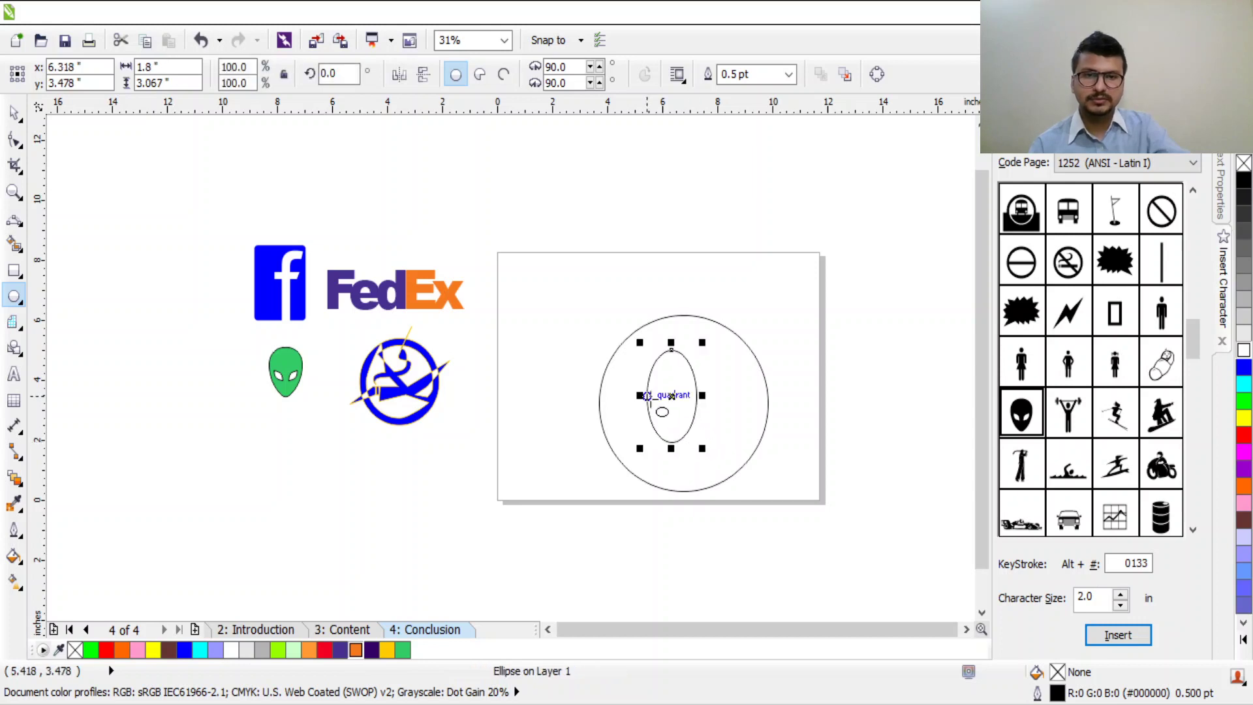
Step: Draw a small ellipse and settle it against the tall ellipse's bottom edge
drag(647, 387, 673, 442)
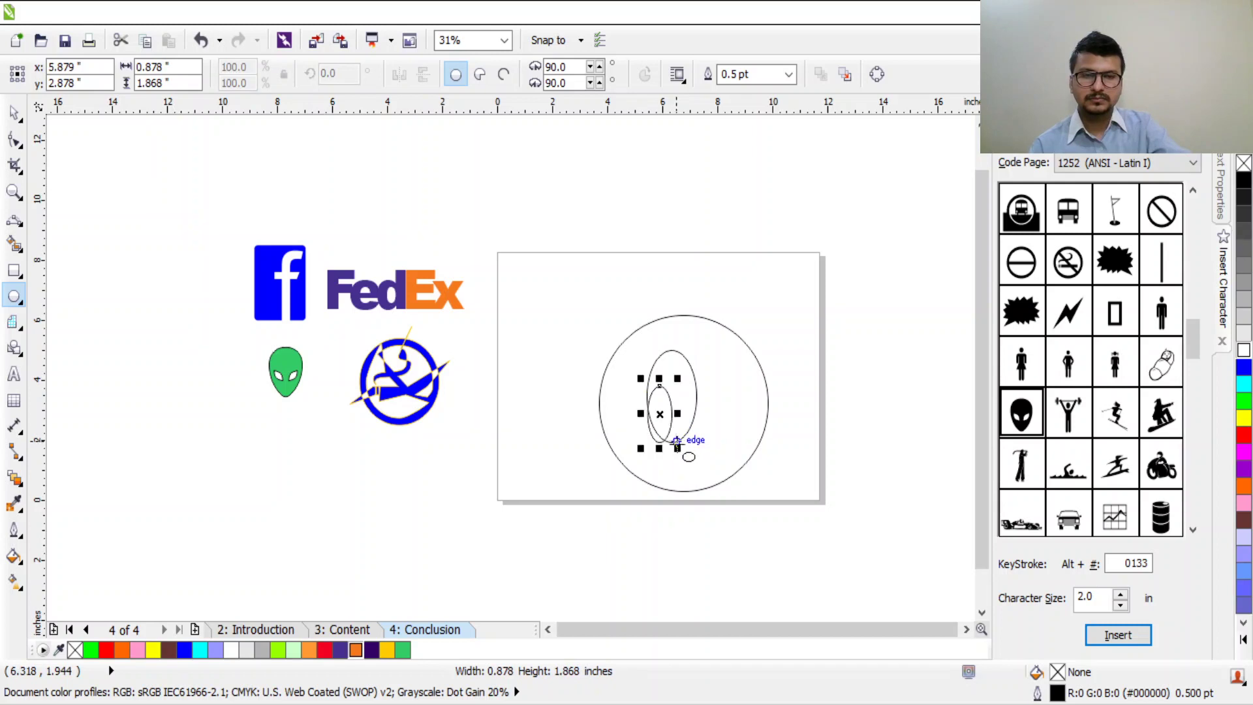
key(ctrl+z)
drag(696, 393, 662, 439)
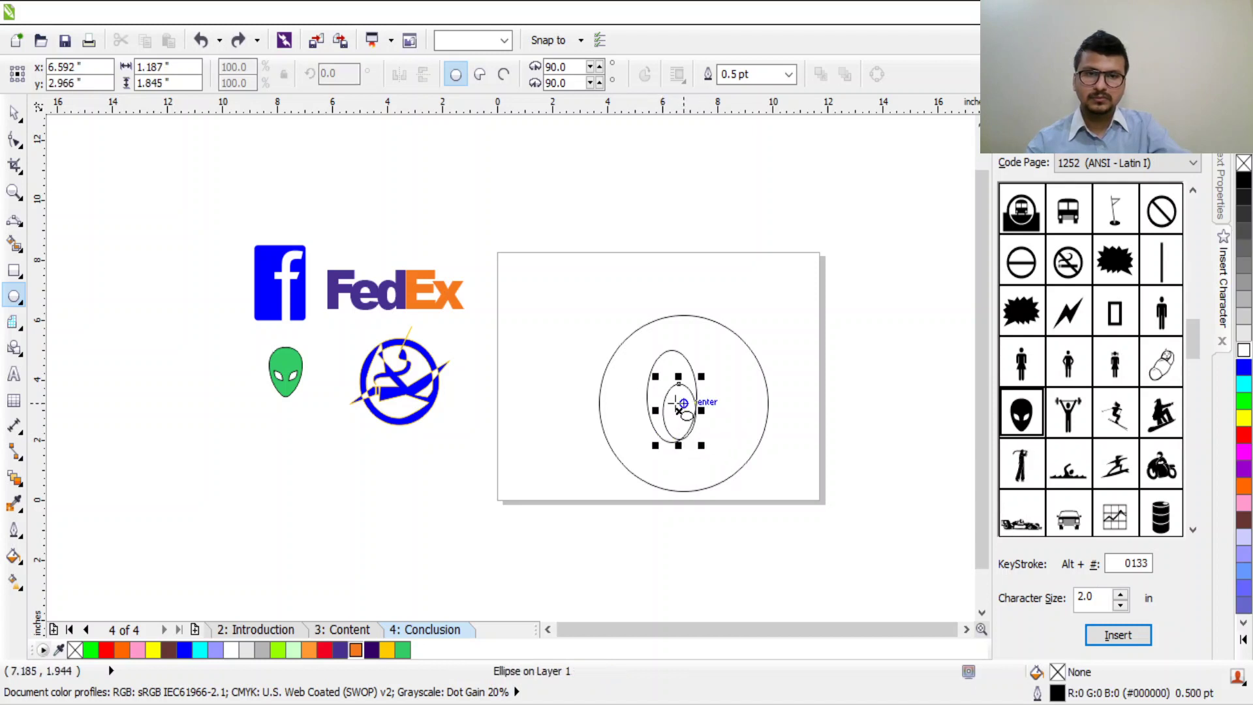
key(space)
drag(678, 381, 677, 421)
scroll(679, 425, up, 2)
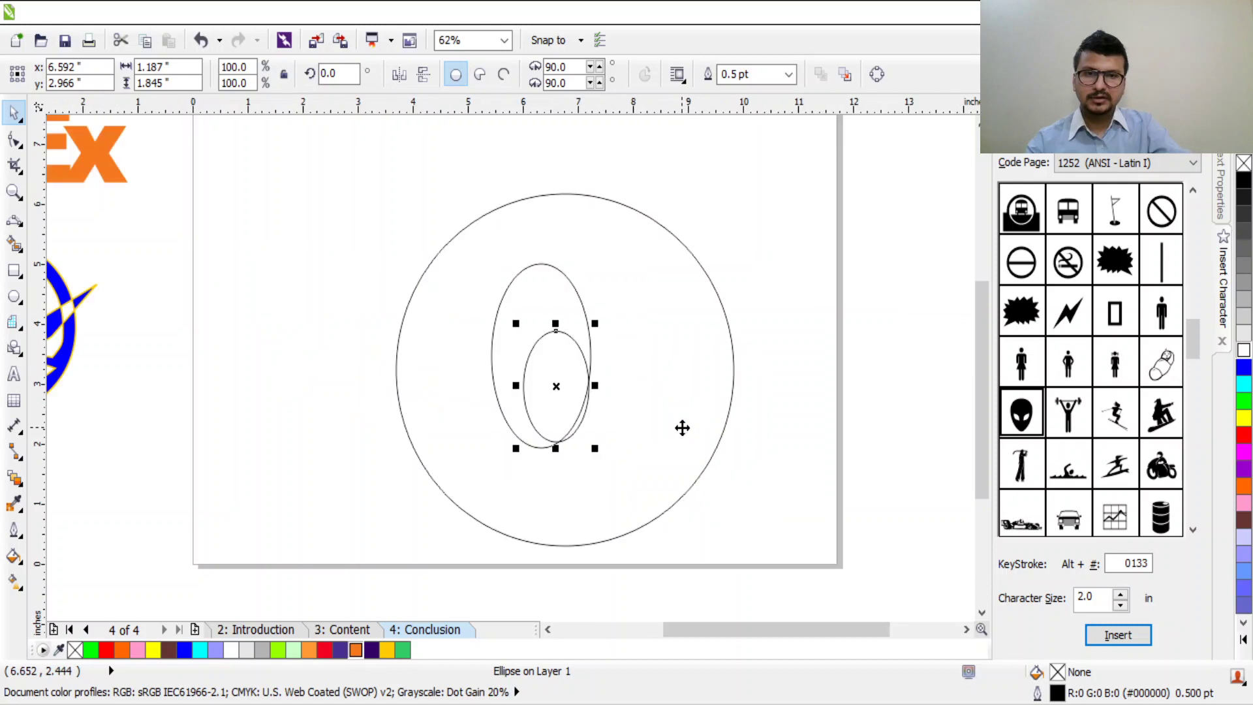
drag(546, 383, 515, 394)
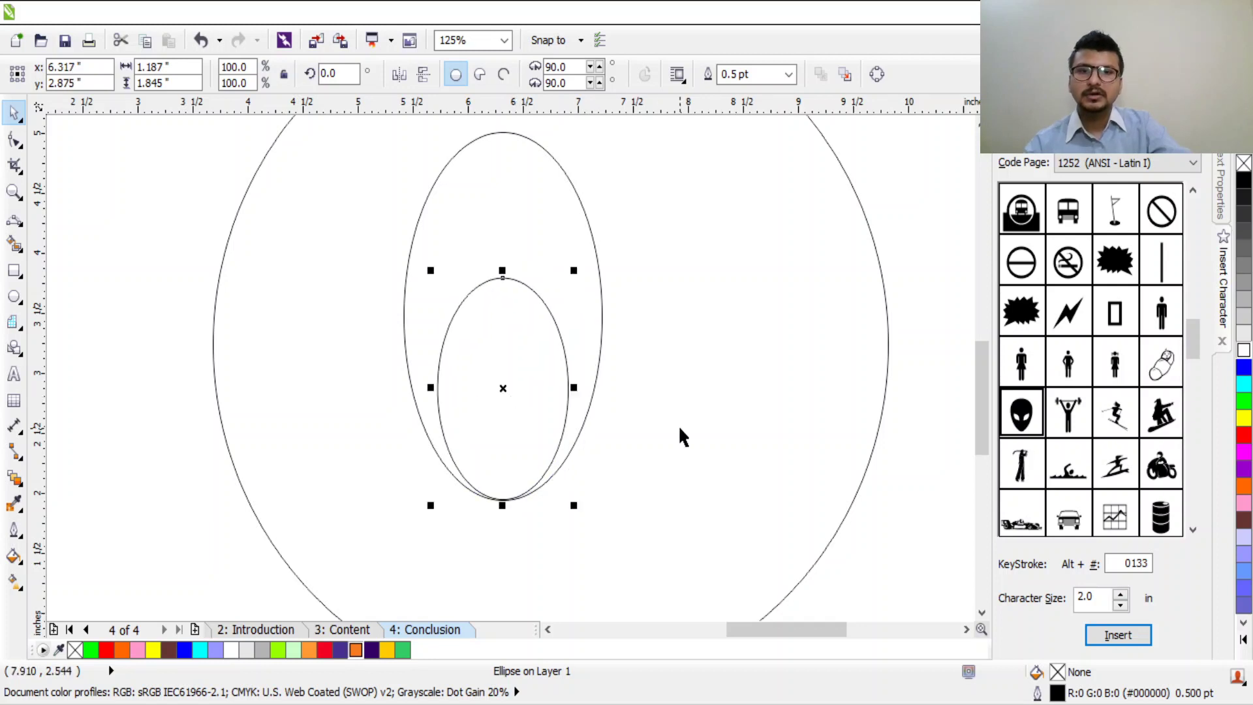
Step: Fill the small pupil ellipse black and move the large face circle aside to the left
click(1243, 183)
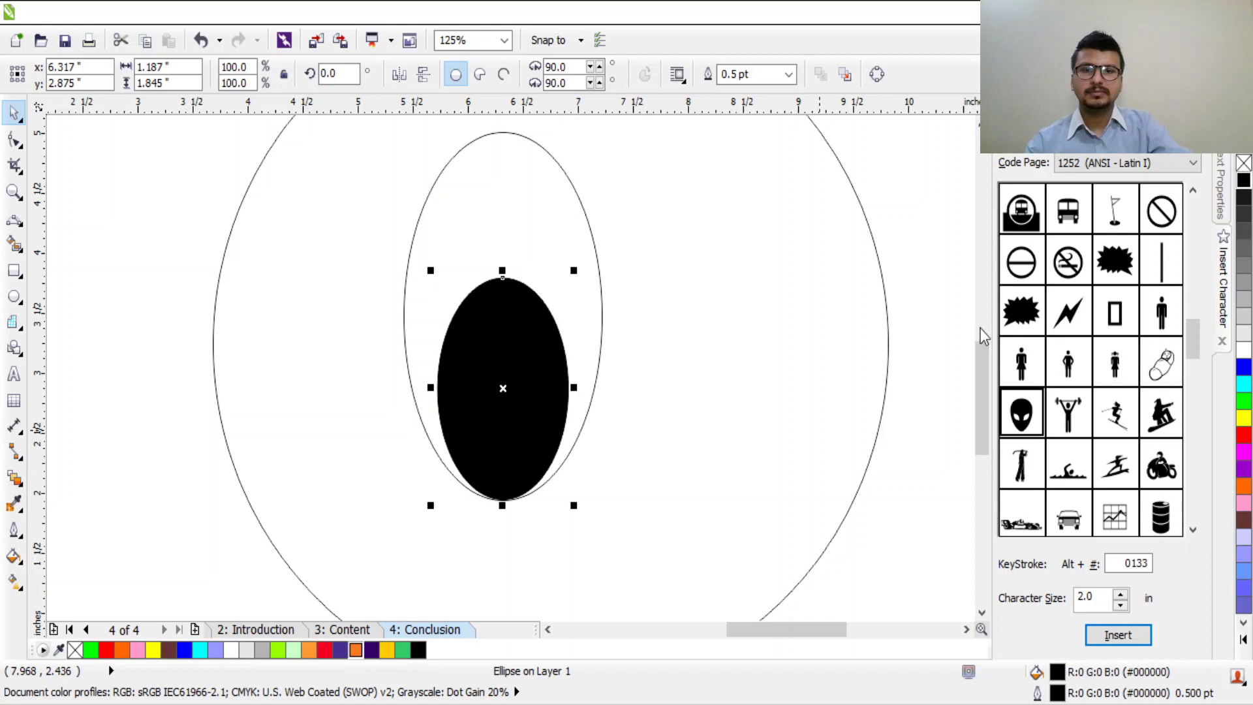
scroll(774, 402, down, 2)
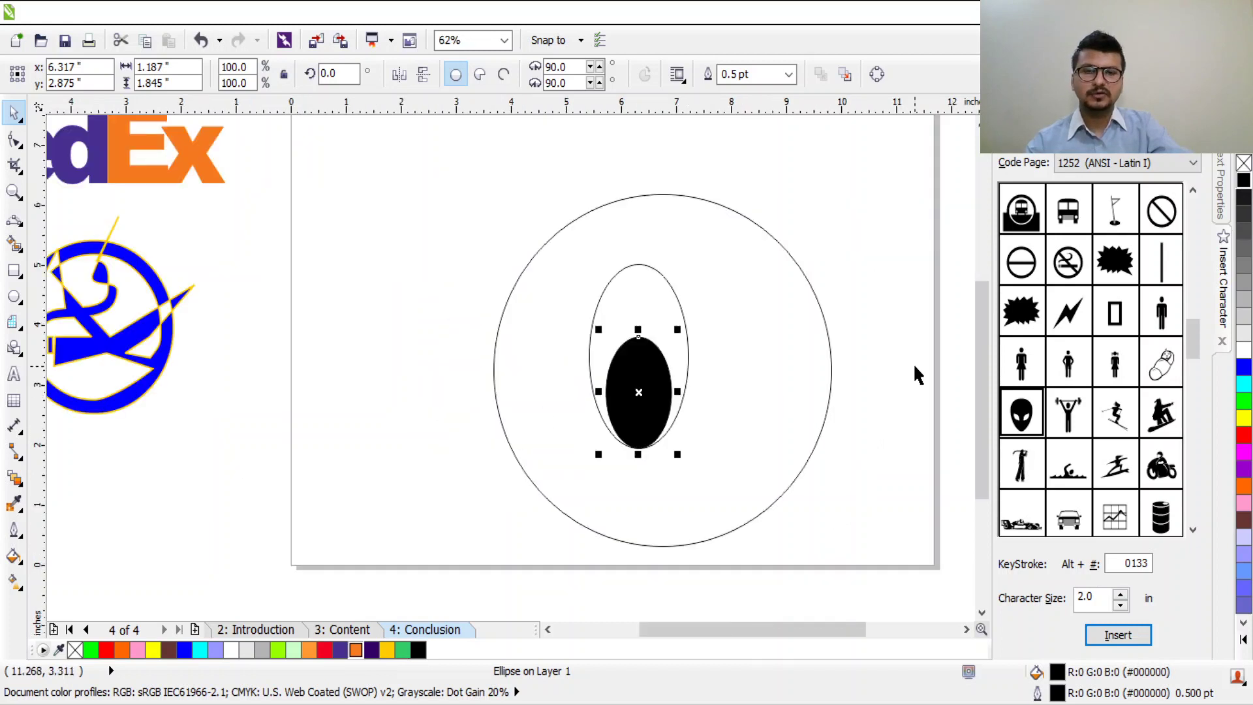
click(761, 396)
click(605, 248)
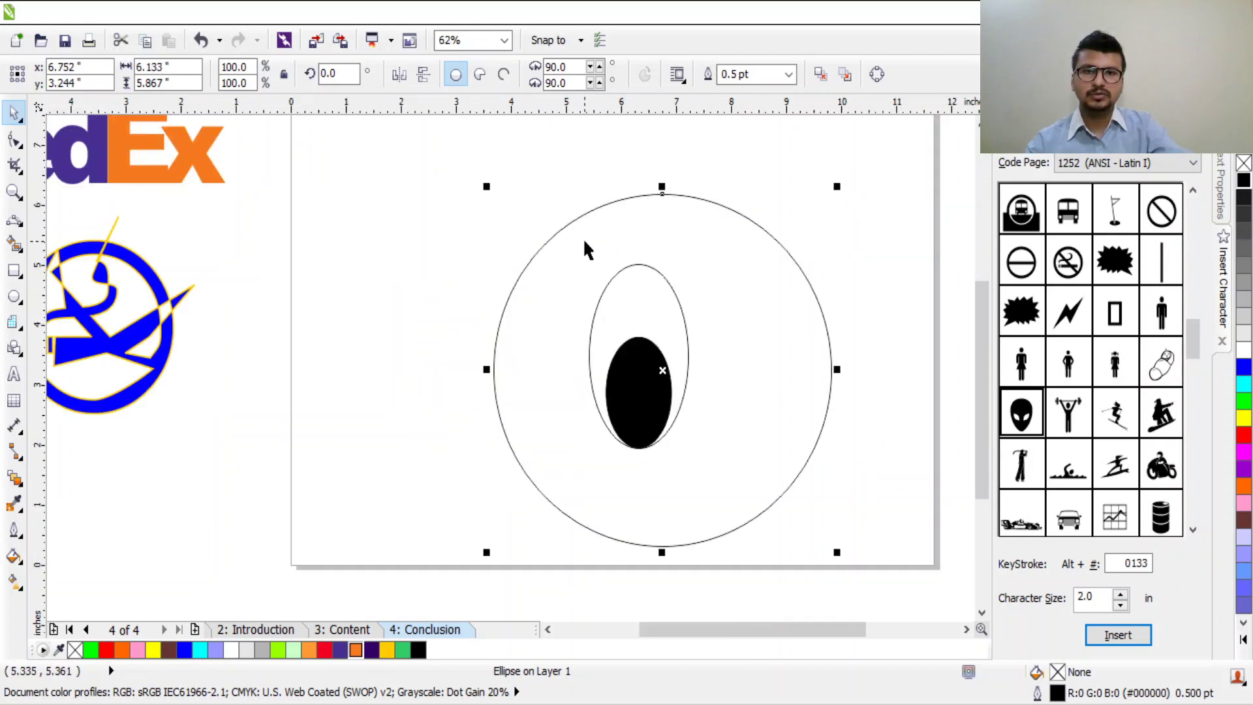
click(515, 163)
drag(599, 258, 296, 196)
Step: Group the eye outline with its pupil, copy it to the right, and move the circle back over both eyes
drag(558, 218, 732, 480)
key(ctrl+g)
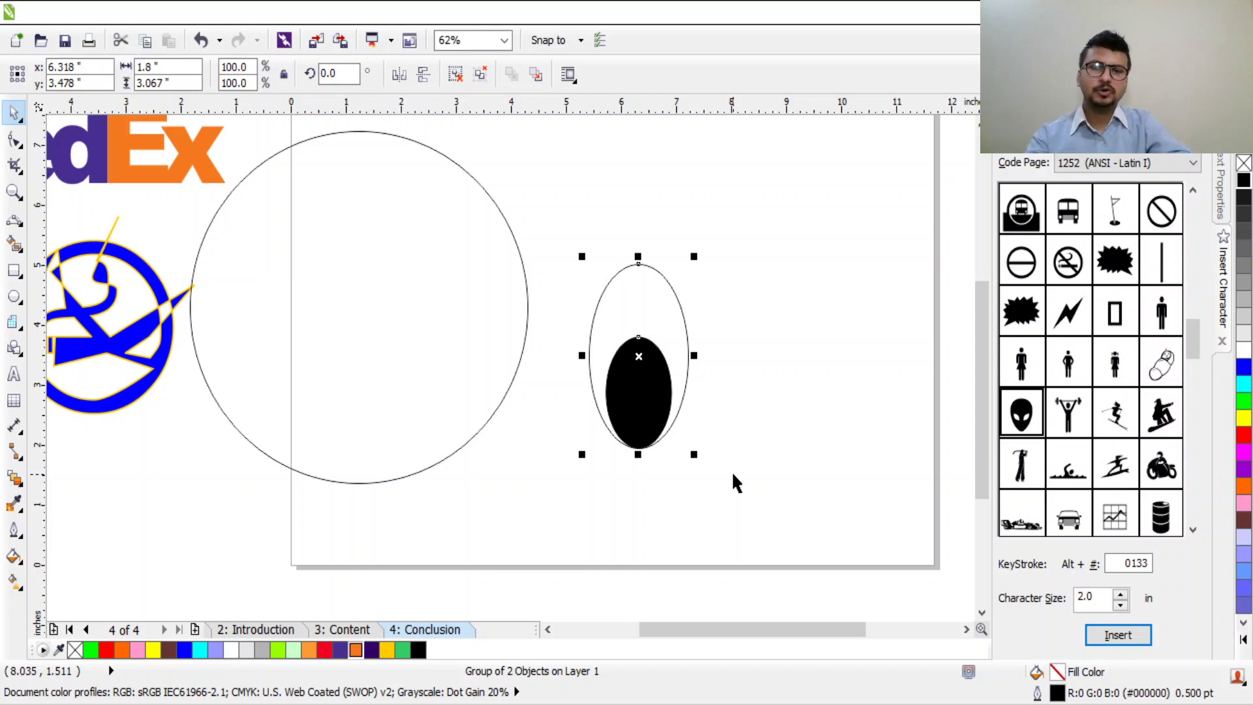
drag(616, 363, 797, 382)
drag(456, 357, 815, 394)
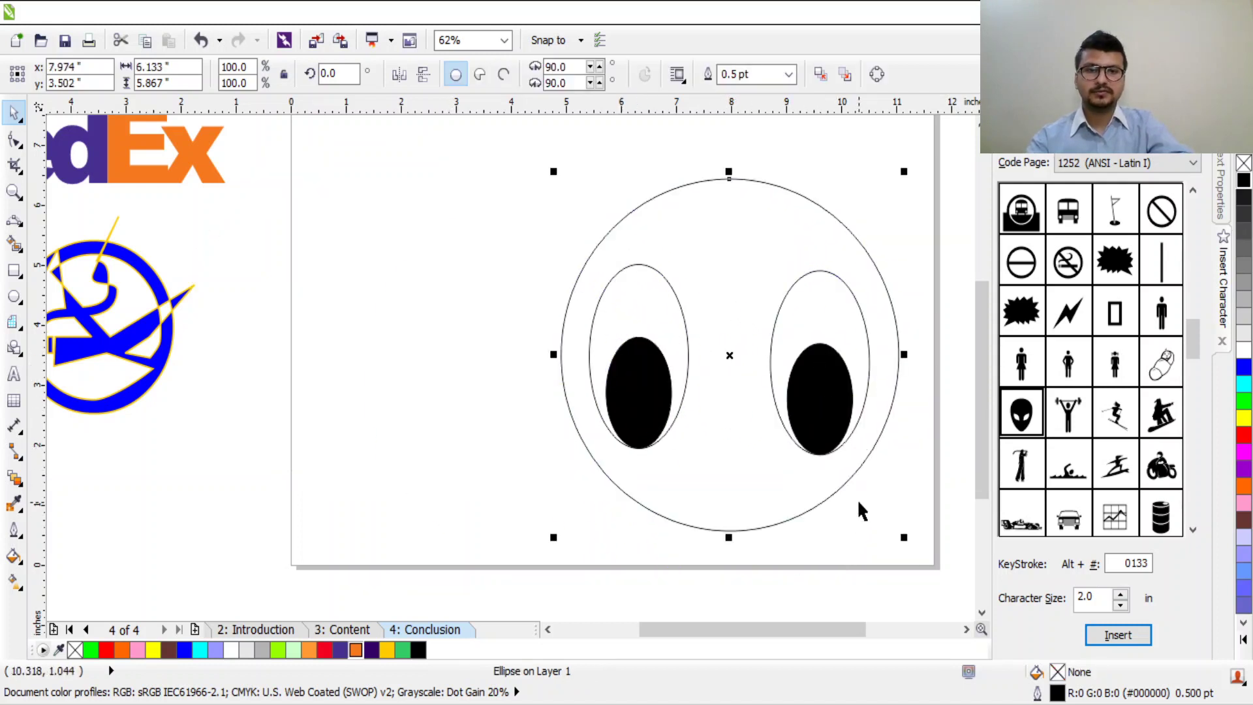
scroll(856, 498, down, 3)
scroll(861, 502, up, 1)
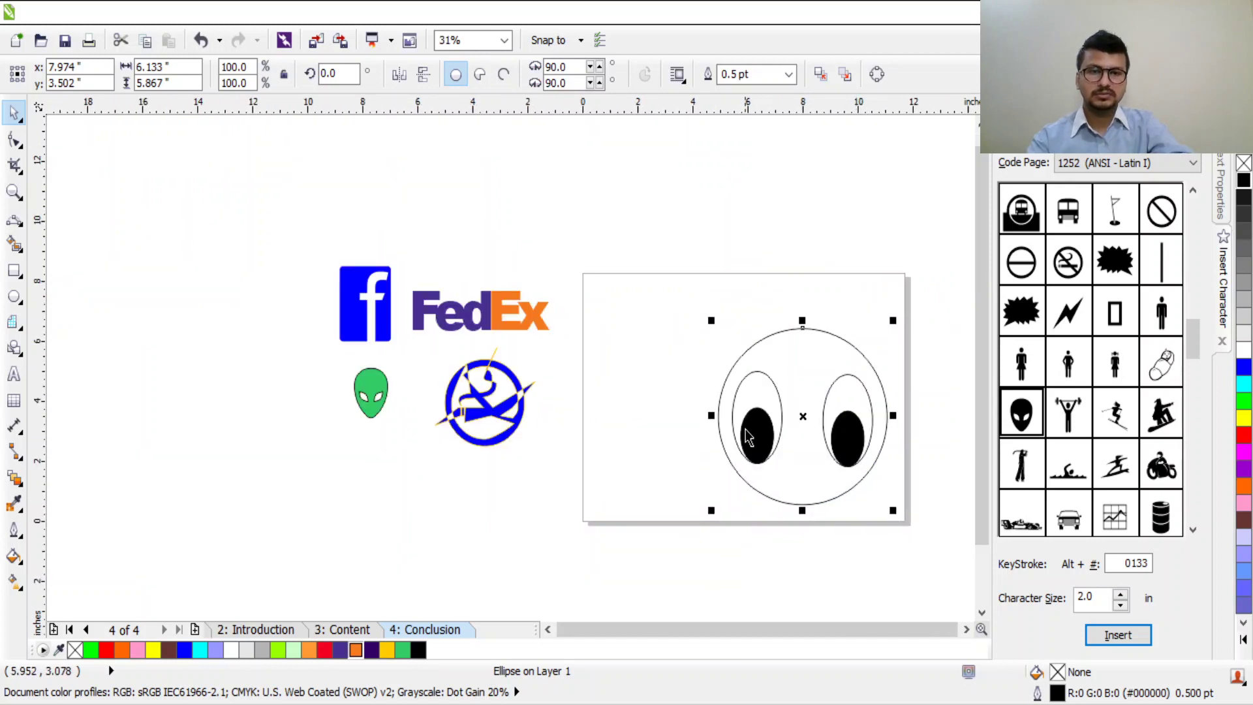
Step: Place the two eyes side by side and move the face circle over them
drag(862, 434, 833, 407)
drag(738, 423, 649, 375)
drag(851, 424, 762, 389)
drag(672, 391, 719, 370)
drag(796, 430, 732, 353)
mouse_move(829, 436)
mouse_down()
mouse_move(899, 515)
mouse_move(809, 448)
mouse_up()
scroll(826, 431, up, 3)
scroll(829, 431, down, 3)
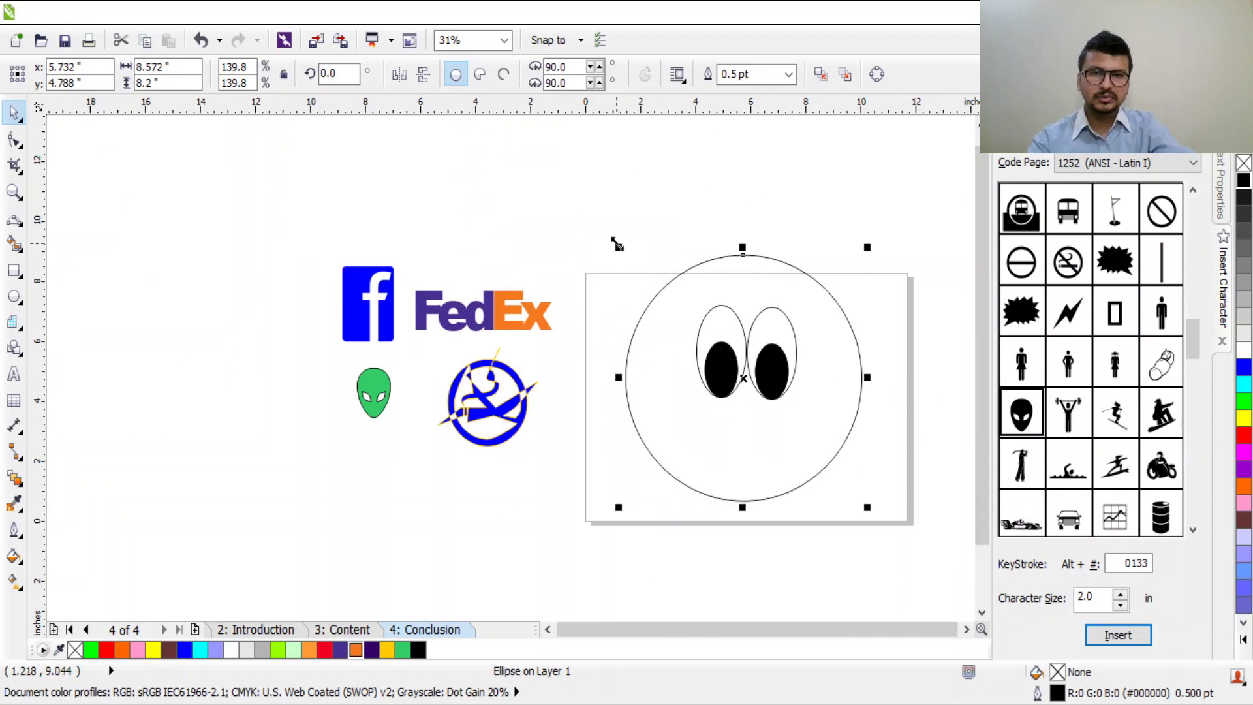
Step: Shrink the face circle to about 77%, lower the right eye, and add a horizontal guideline at eye height
drag(867, 247, 826, 308)
drag(779, 384, 806, 377)
drag(778, 431, 819, 419)
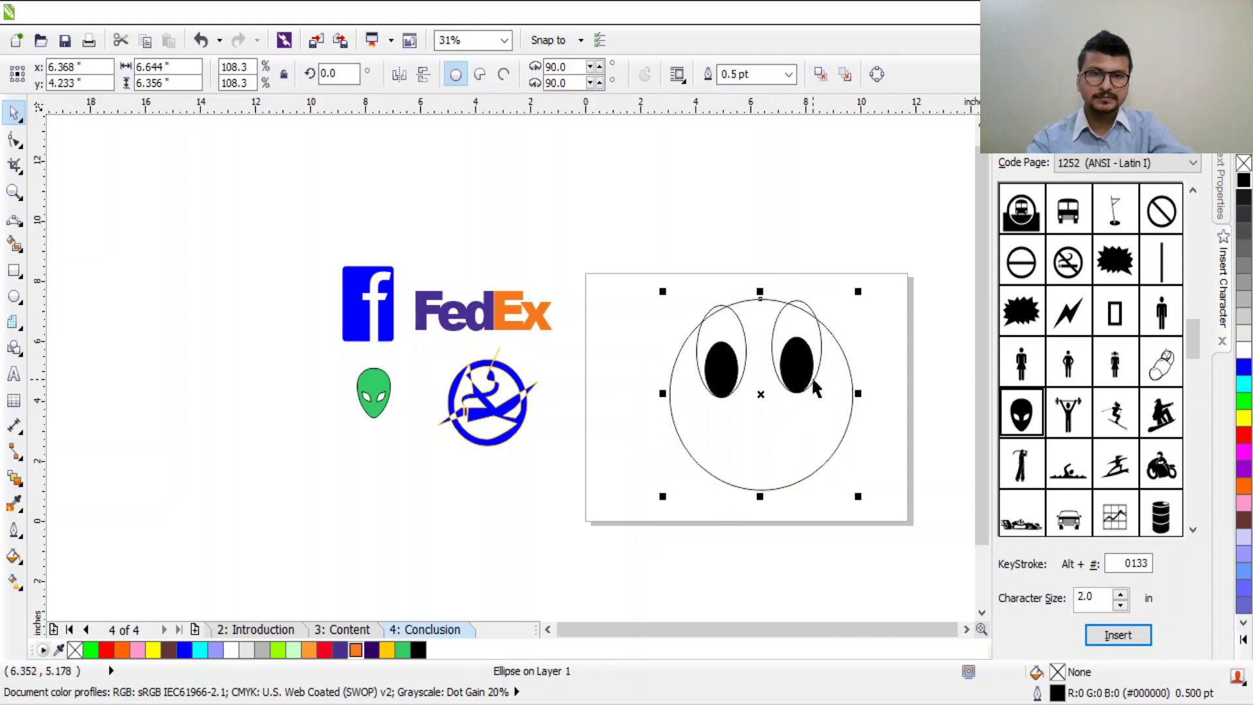
drag(804, 375, 807, 410)
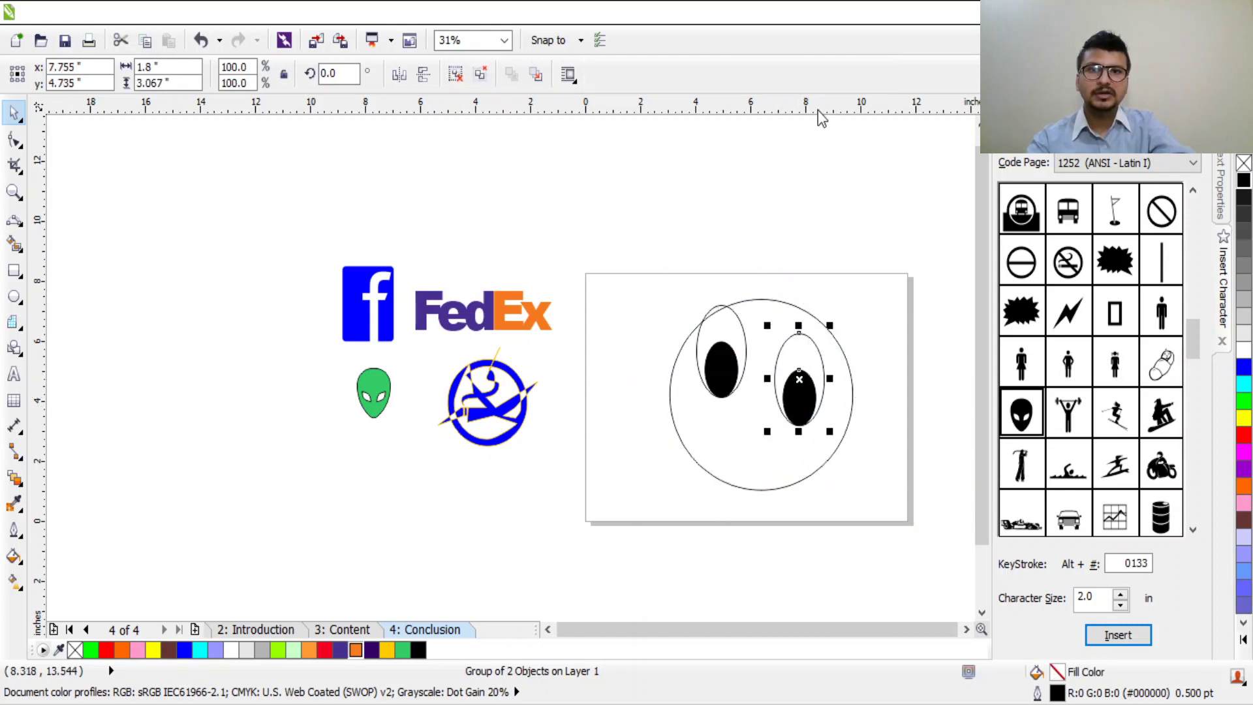
drag(855, 111, 875, 339)
Step: Snap the tops of the right and left eye groups to the guideline
scroll(820, 337, up, 4)
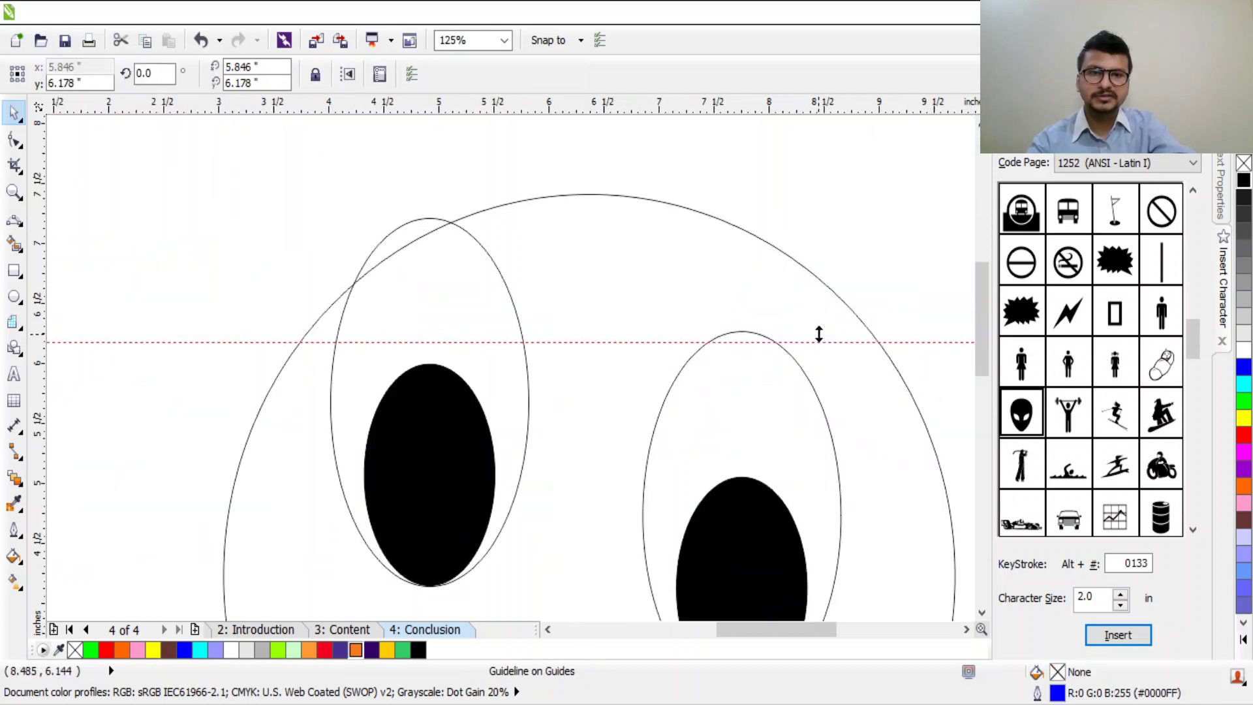
scroll(826, 398, down, 2)
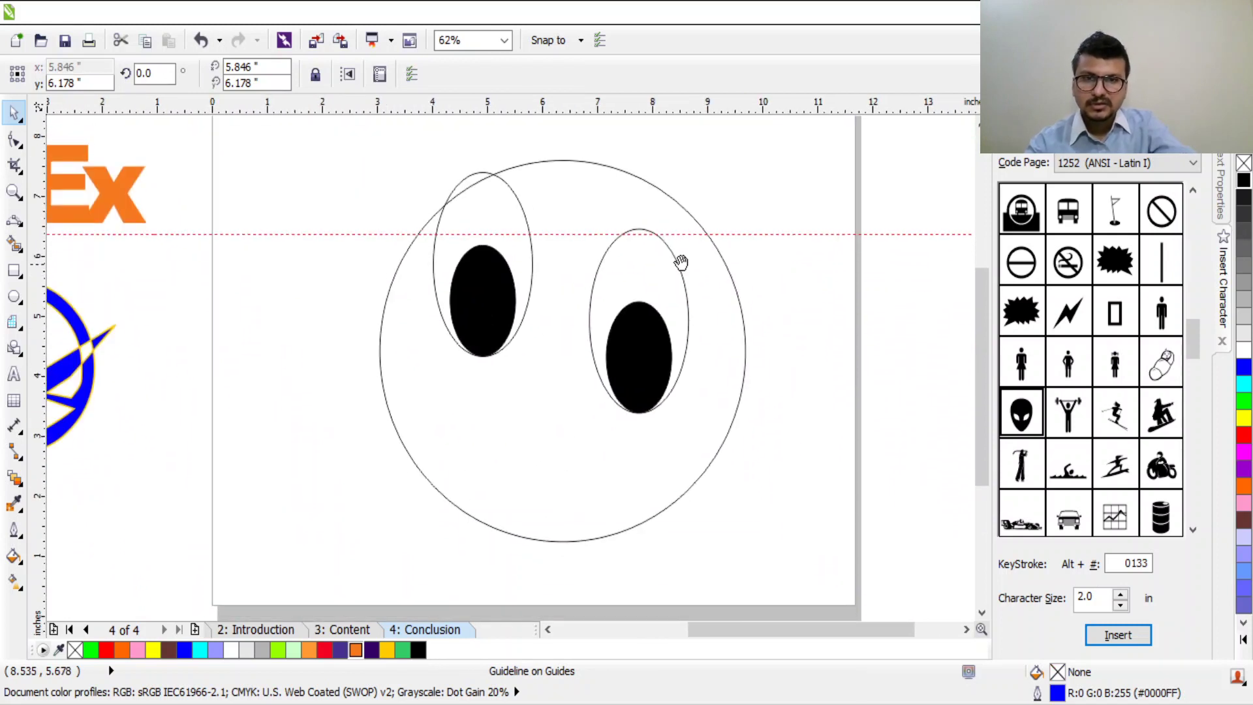
click(648, 288)
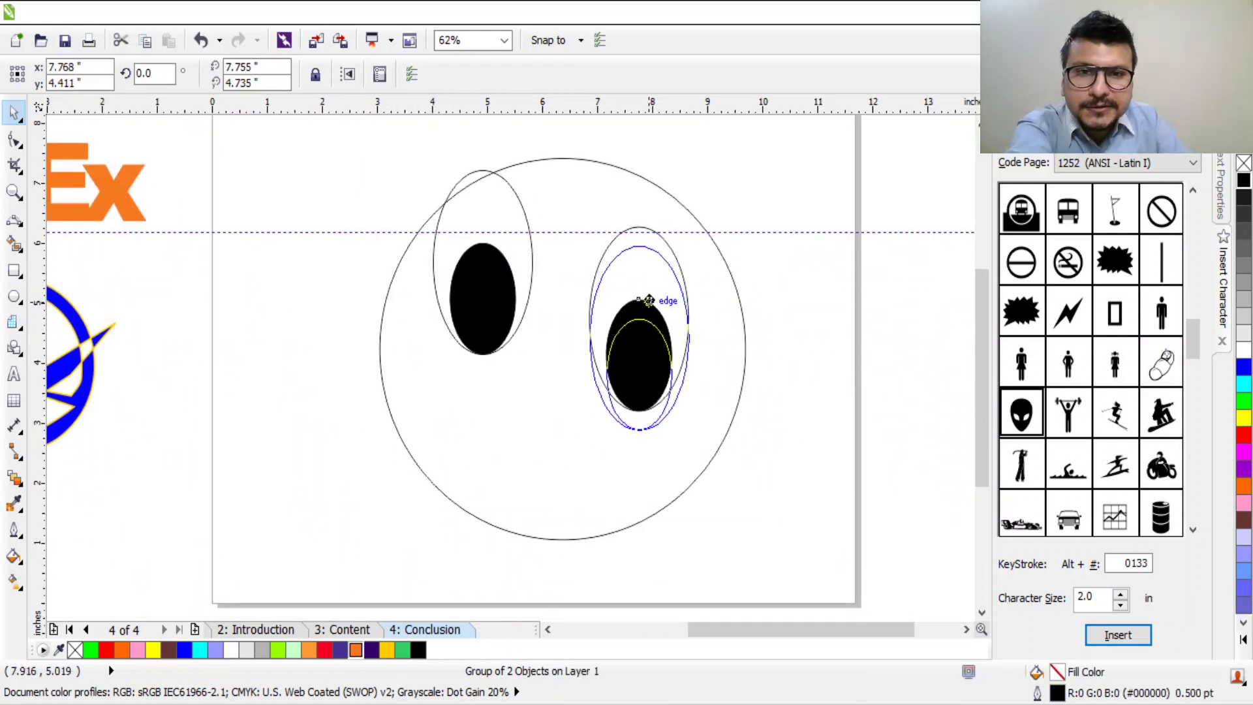
drag(648, 288, 641, 293)
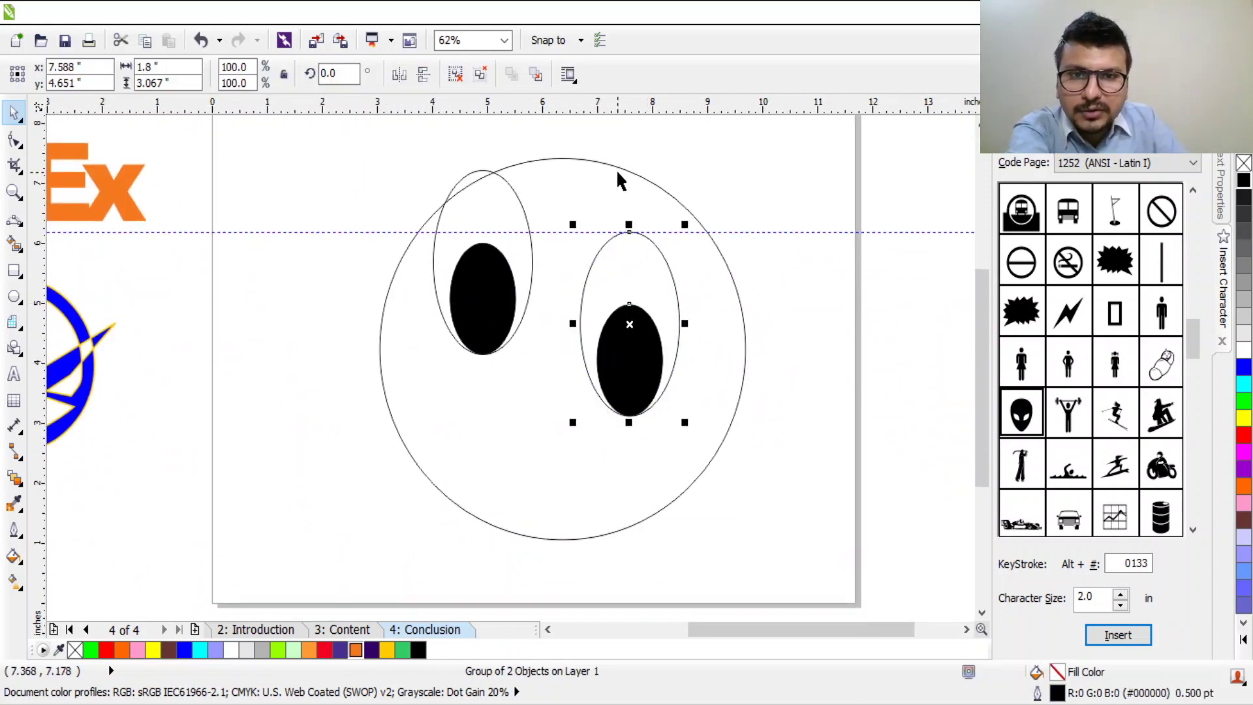
scroll(588, 235, up, 2)
scroll(524, 287, down, 2)
drag(401, 334, 406, 352)
scroll(406, 302, up, 2)
drag(414, 299, 401, 294)
mouse_move(664, 288)
mouse_down()
mouse_move(682, 299)
mouse_move(645, 279)
mouse_up()
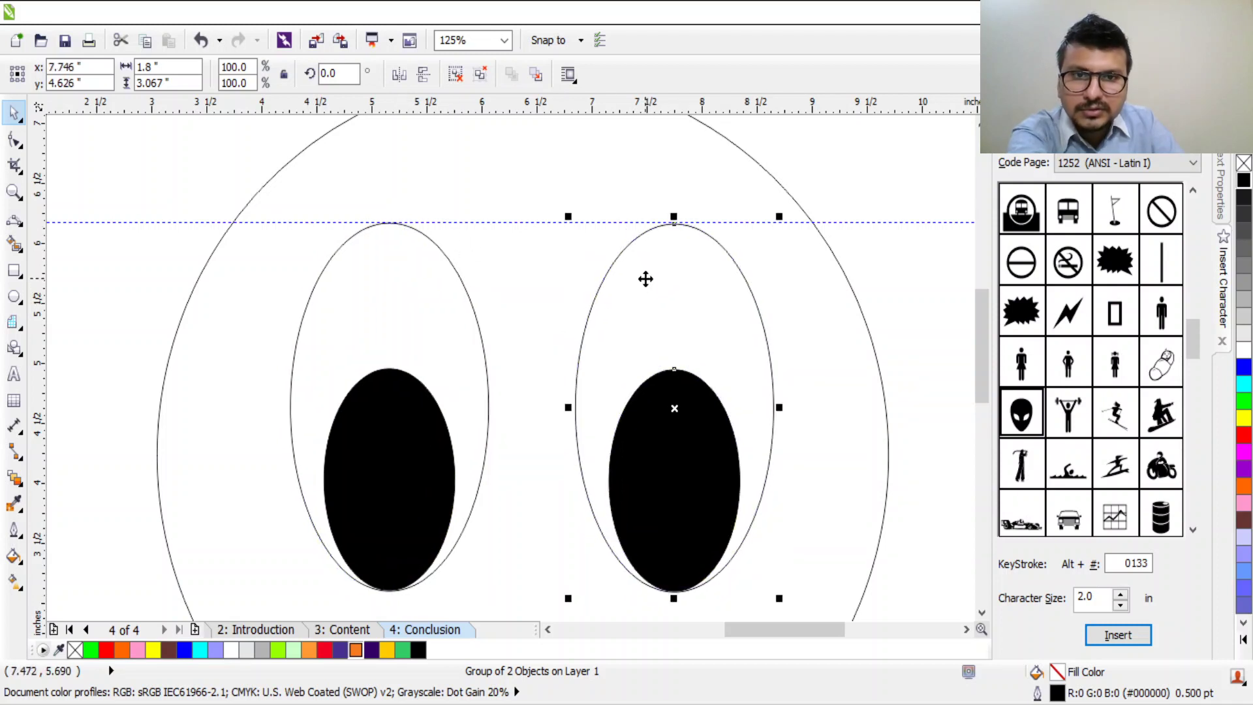
Step: Raise the left eye onto the guideline and fine-tune the right eye's top to match
scroll(410, 219, up, 5)
click(396, 225)
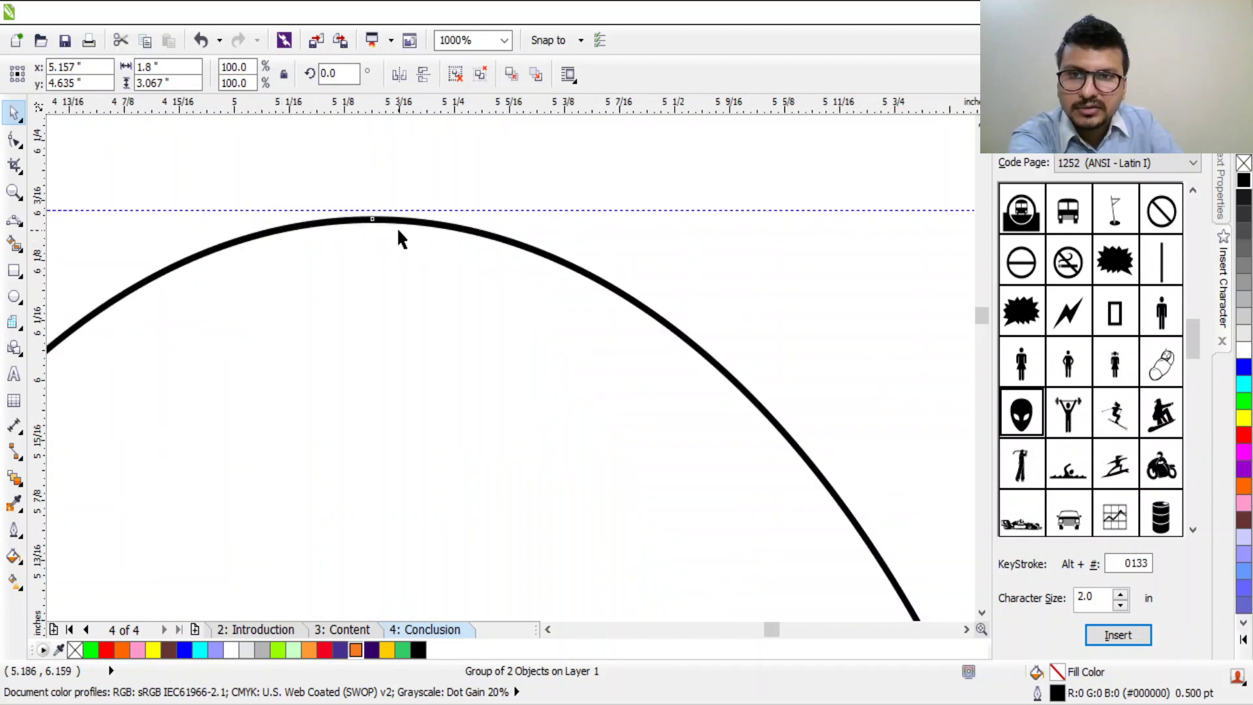
drag(398, 226, 397, 219)
scroll(397, 219, down, 4)
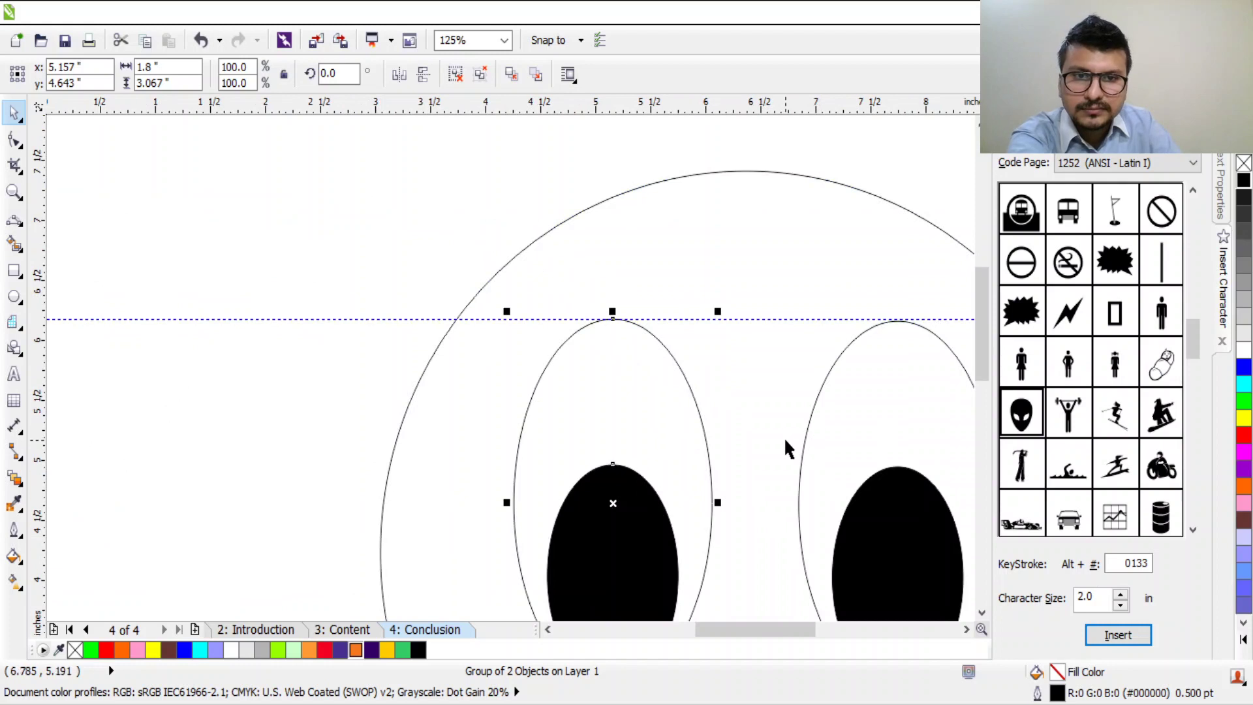
scroll(785, 437, right, 3)
scroll(679, 304, up, 3)
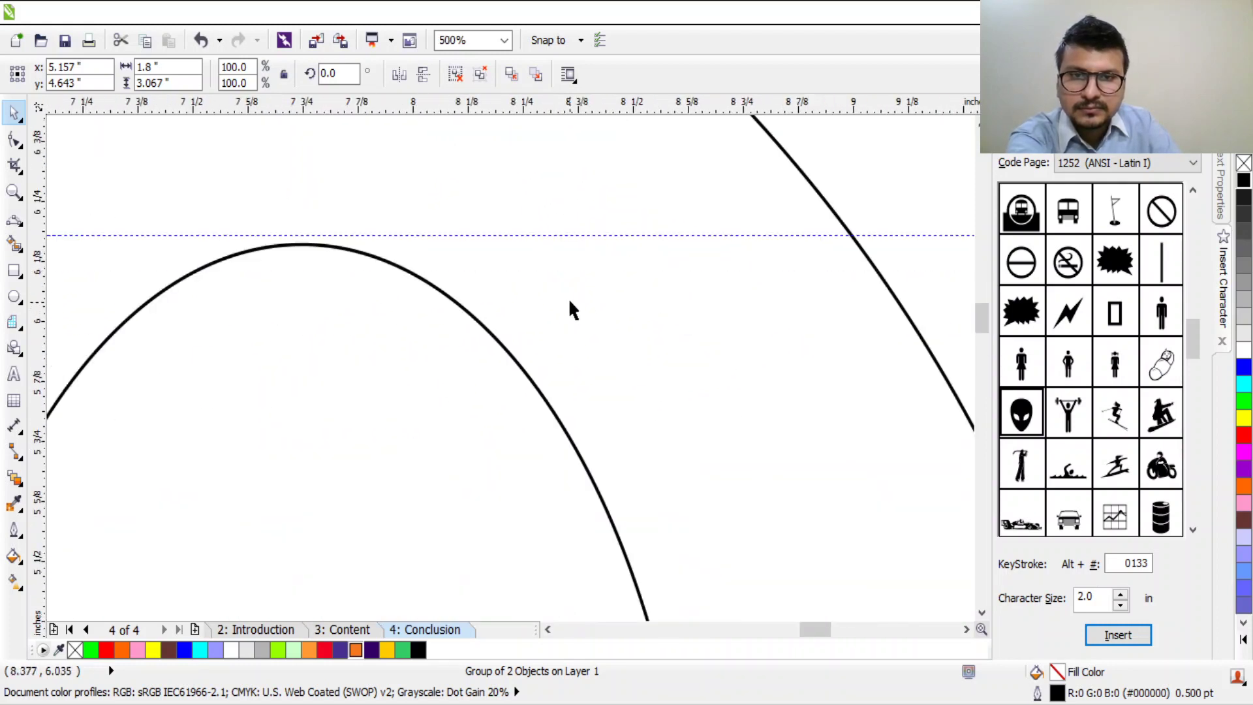
scroll(263, 228, up, 2)
drag(444, 312, 487, 307)
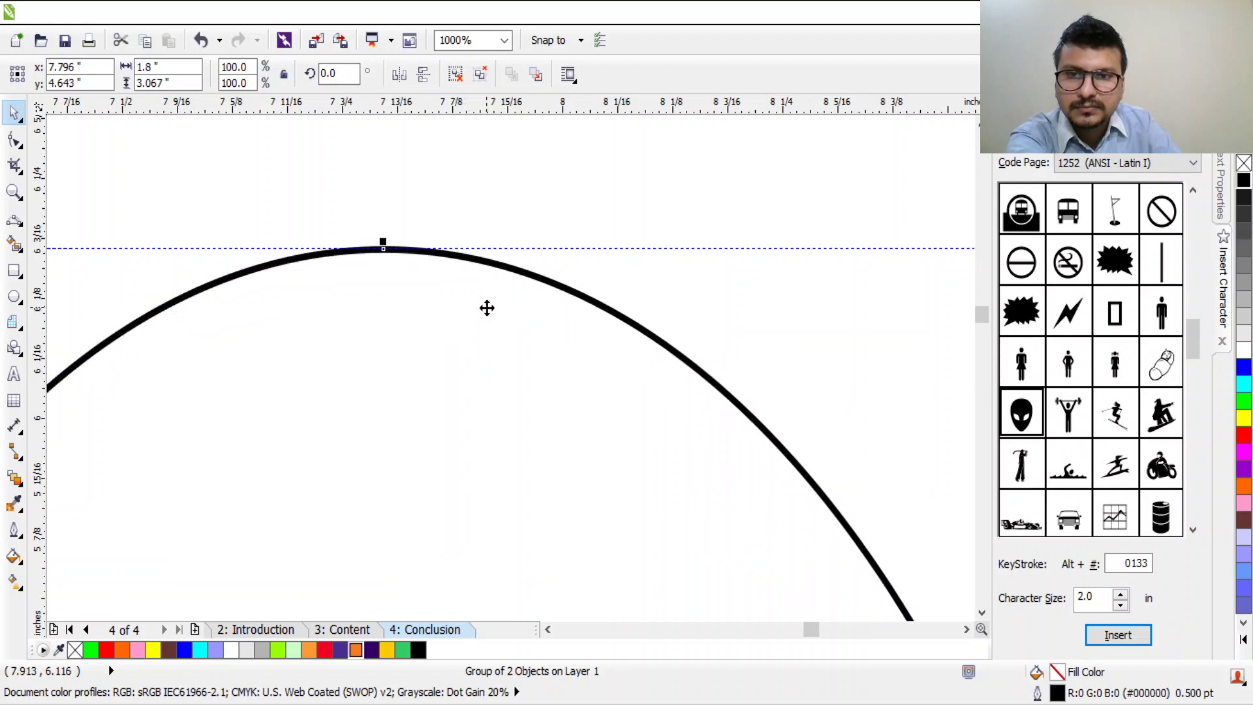
scroll(321, 322, down, 8)
scroll(322, 358, up, 3)
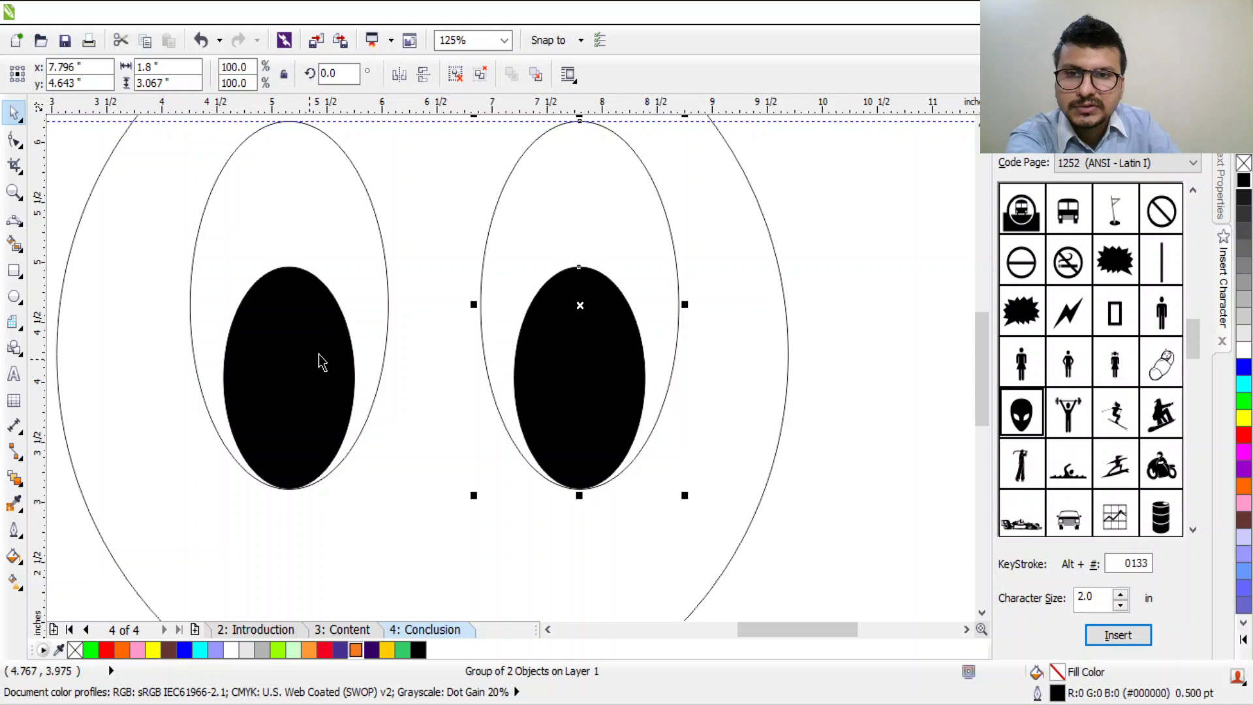
scroll(443, 286, down, 2)
Step: Enlarge the face circle to about 7.405 by 7.083 inches, centred around the eyes
drag(601, 363, 616, 365)
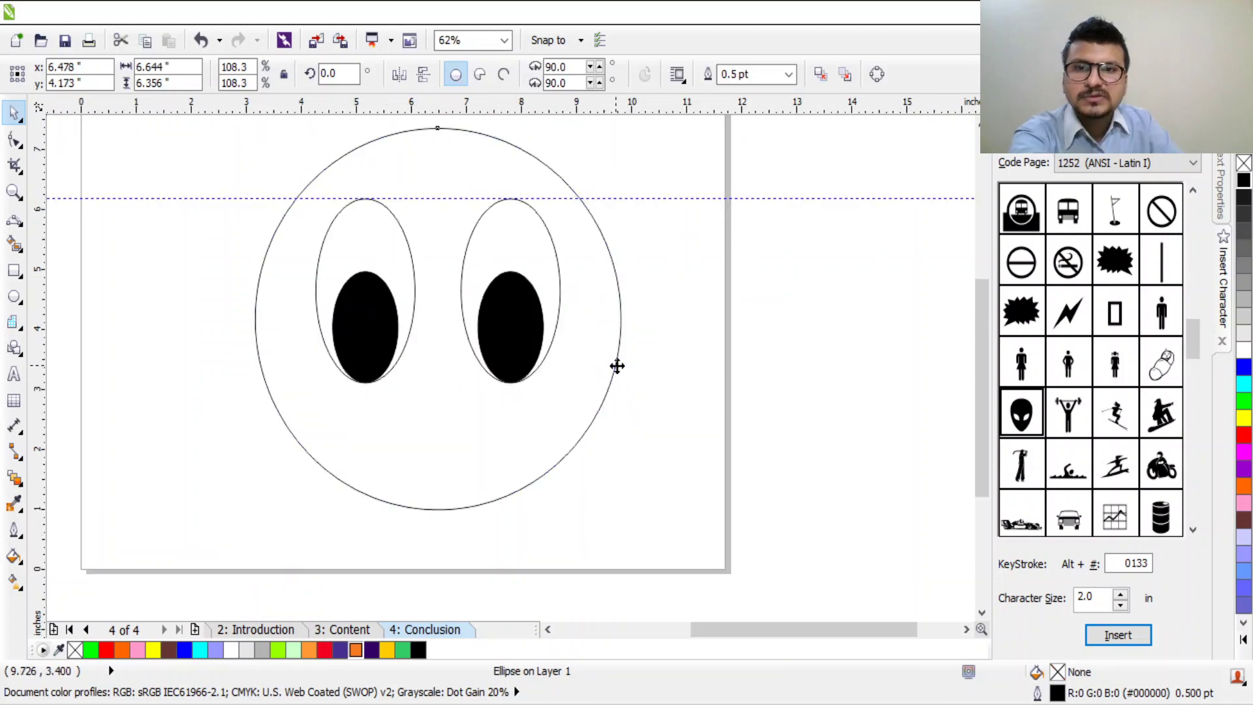
click(616, 365)
click(651, 484)
click(583, 434)
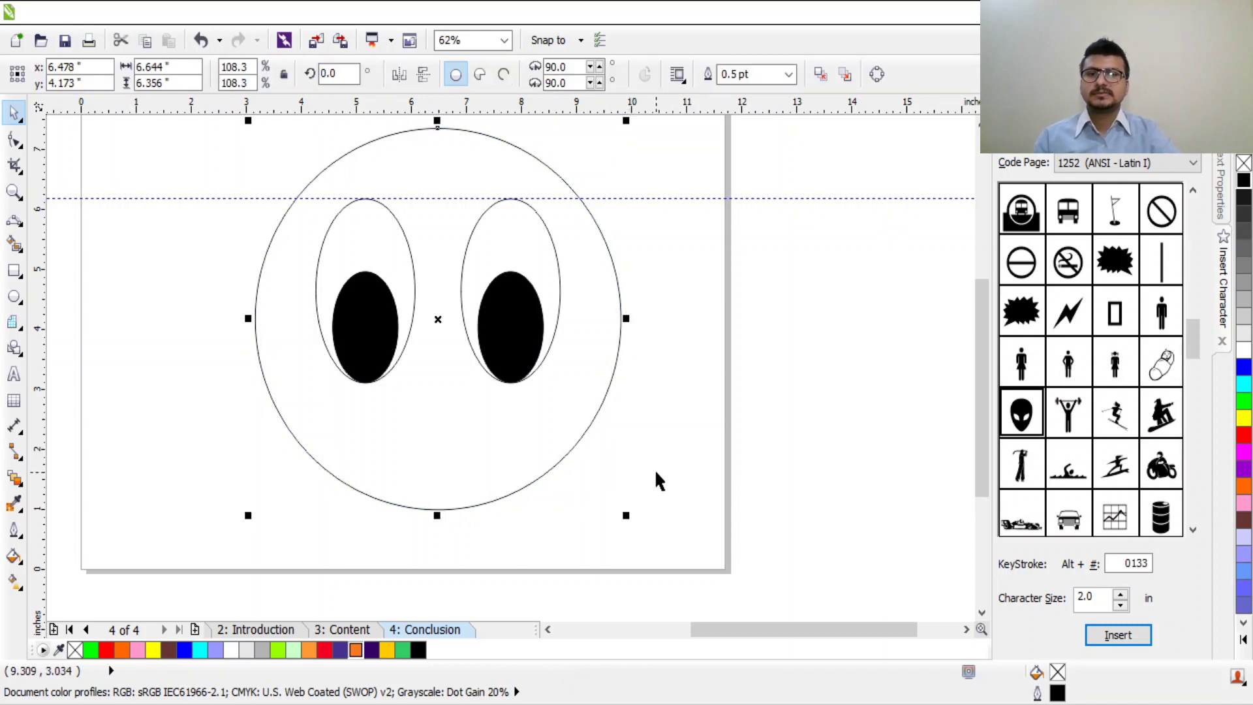
drag(627, 515, 677, 559)
drag(625, 478, 598, 449)
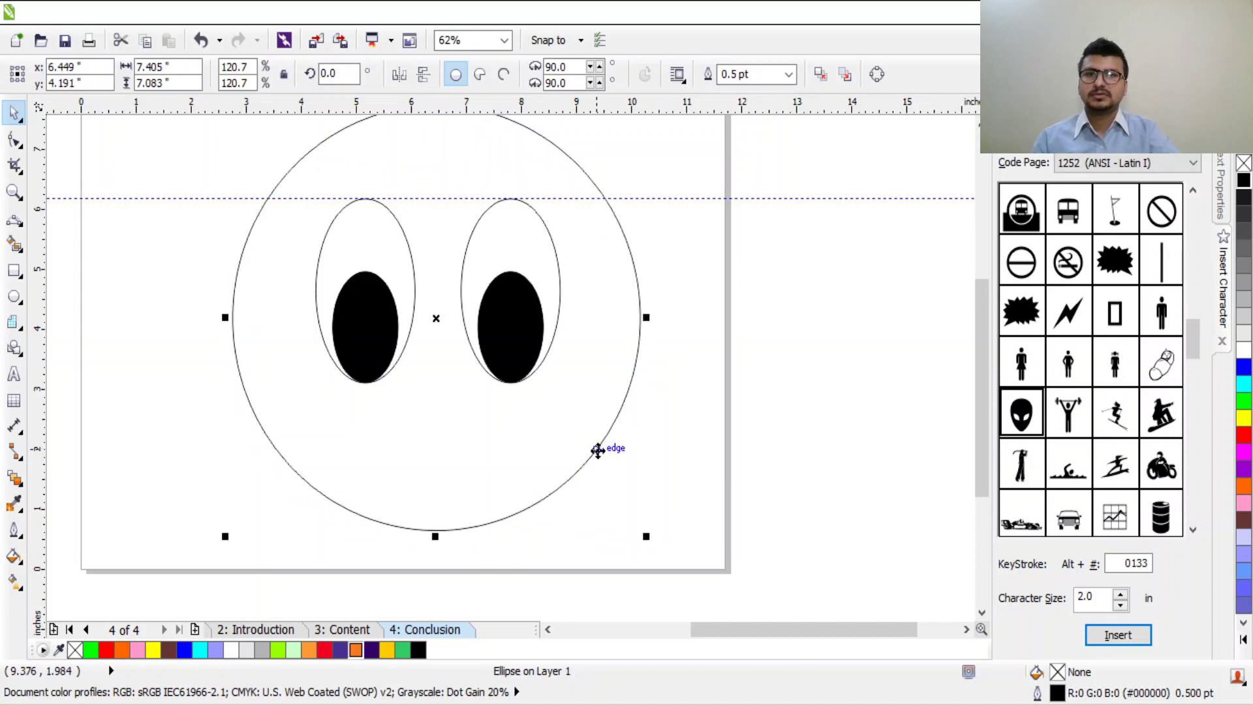
Step: Move the eye-height guideline up above the page
scroll(672, 451, down, 2)
scroll(672, 477, up, 2)
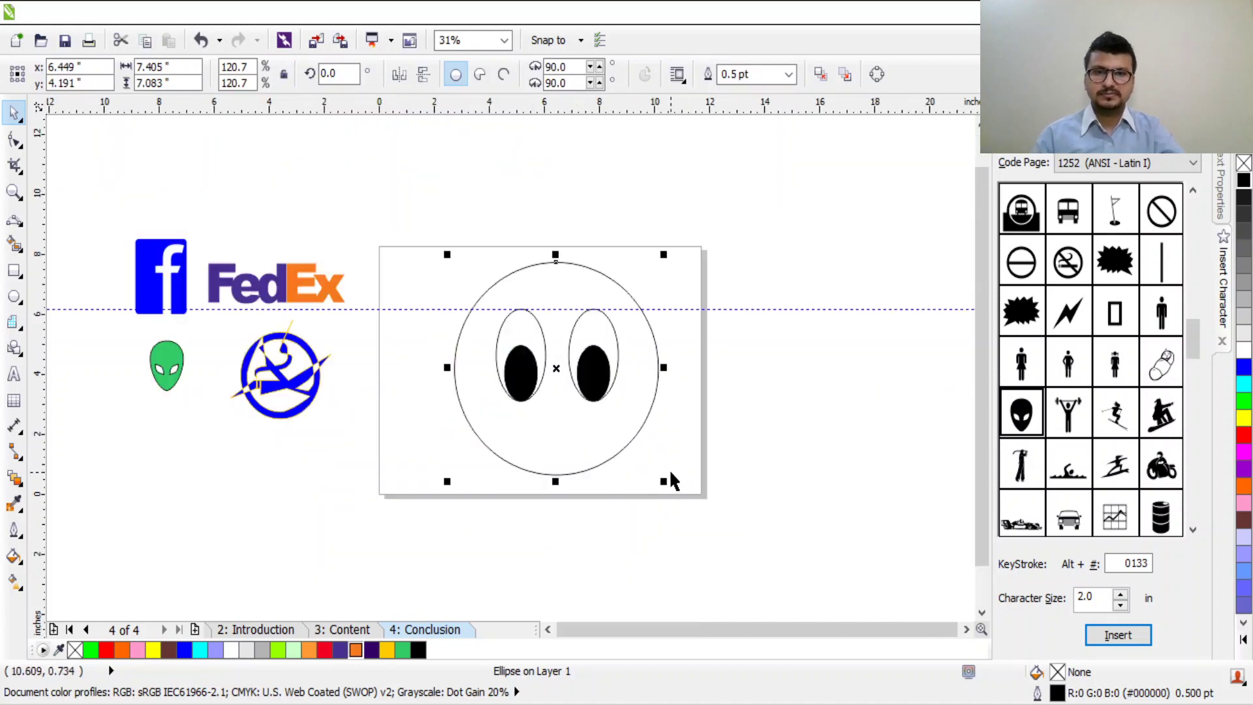
scroll(672, 480, down, 2)
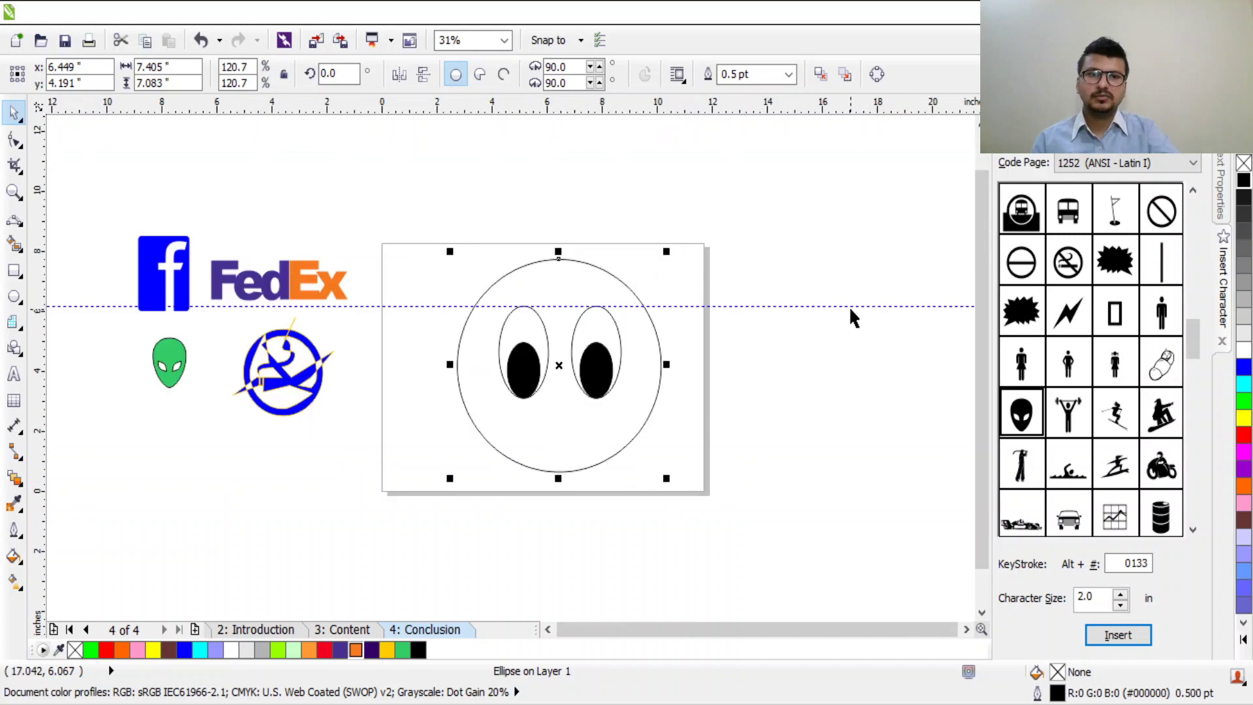
drag(853, 306, 926, 158)
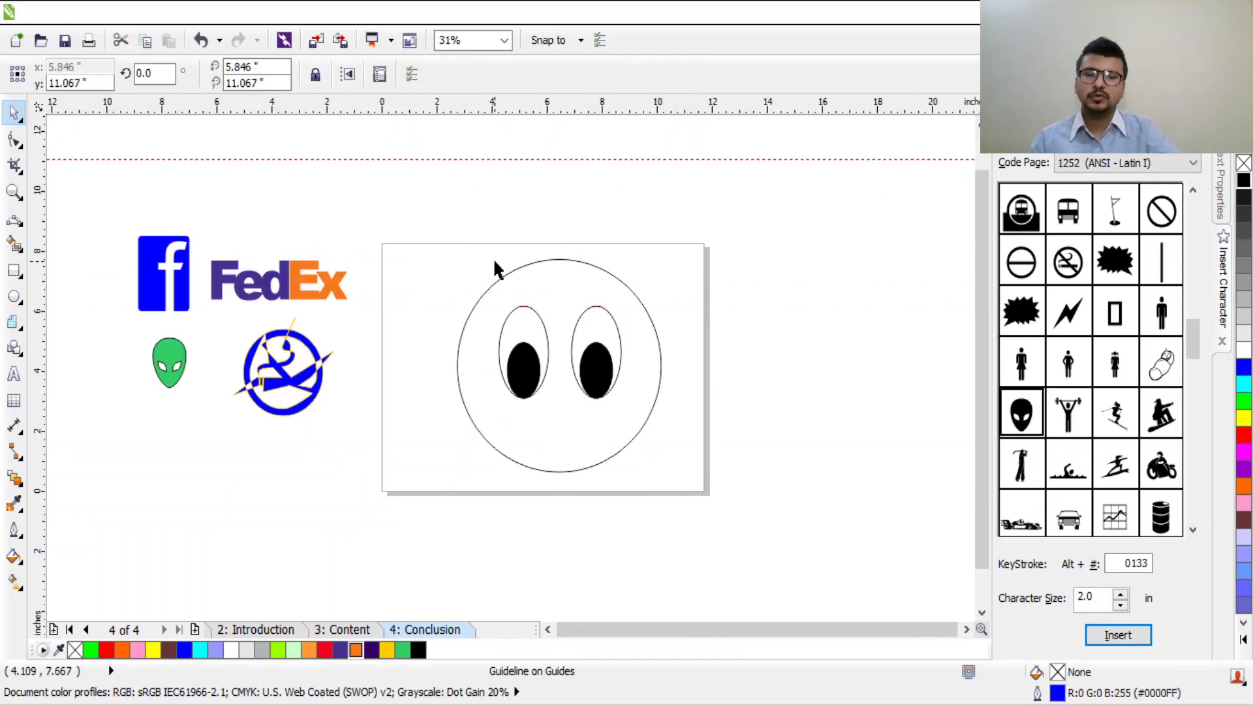
Step: Draw a straight horizontal mouth line across the face with the F5 line tool
click(682, 268)
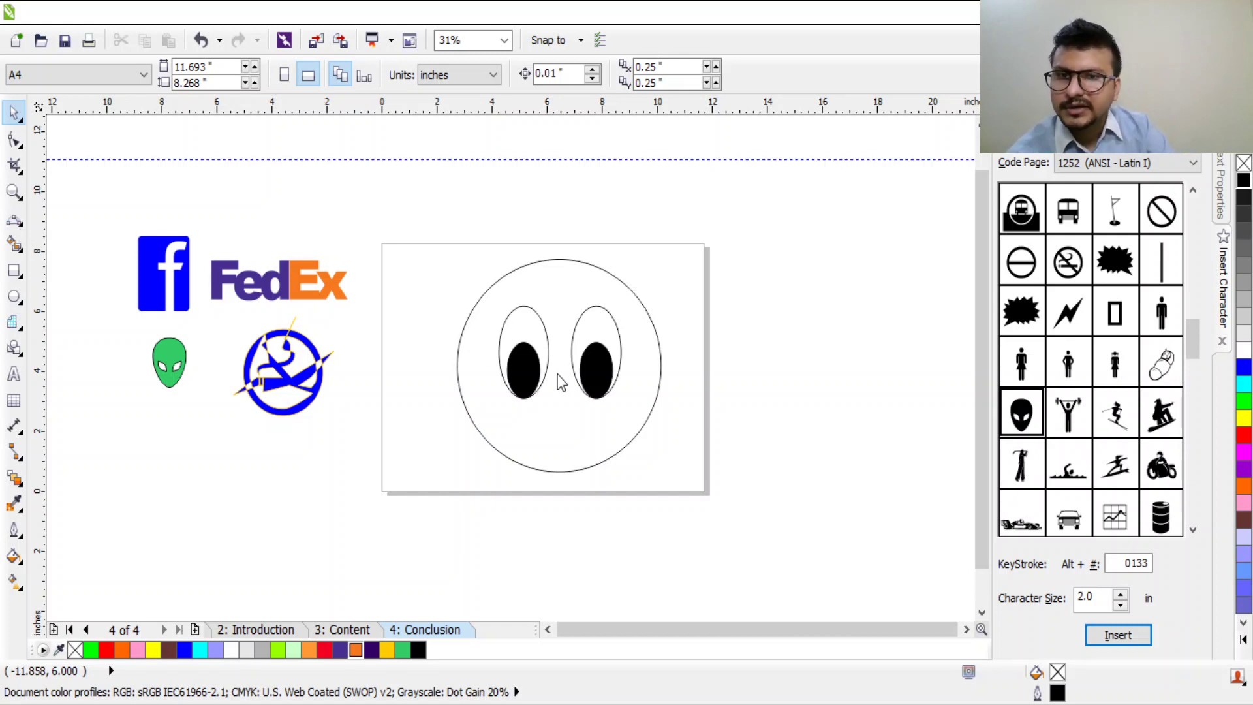
key(F5)
drag(527, 428, 606, 428)
scroll(577, 454, up, 1)
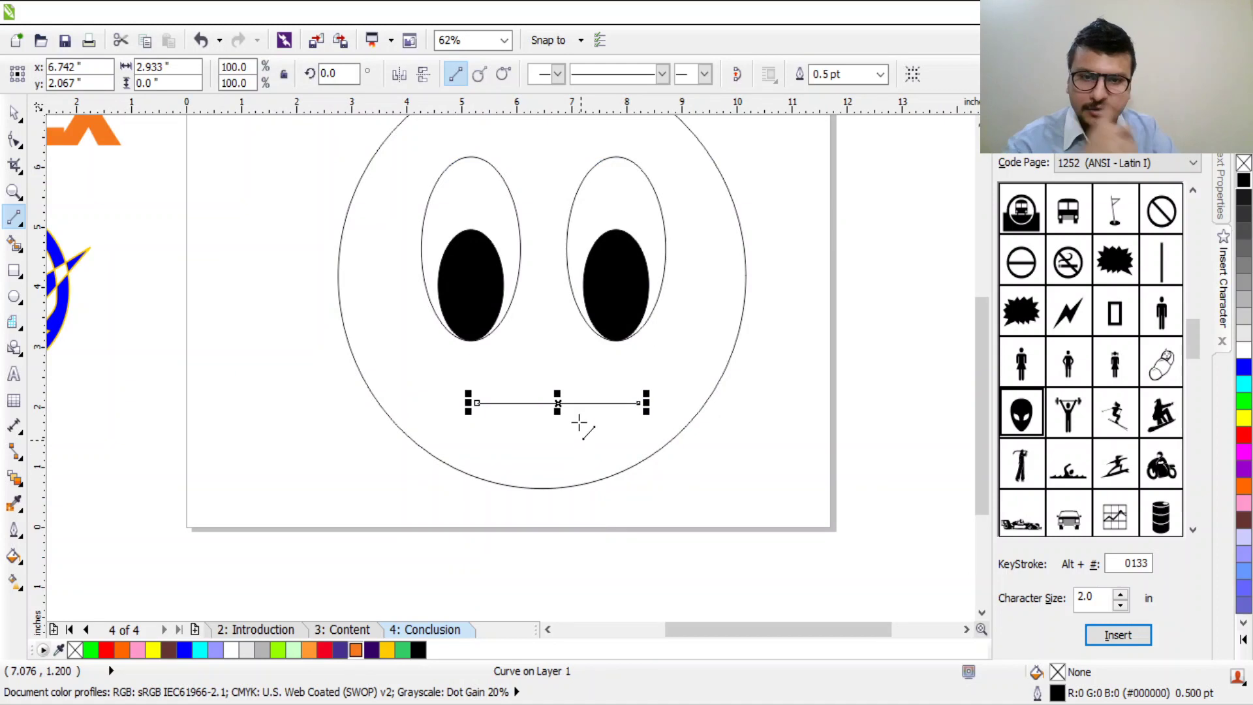
scroll(578, 422, up, 1)
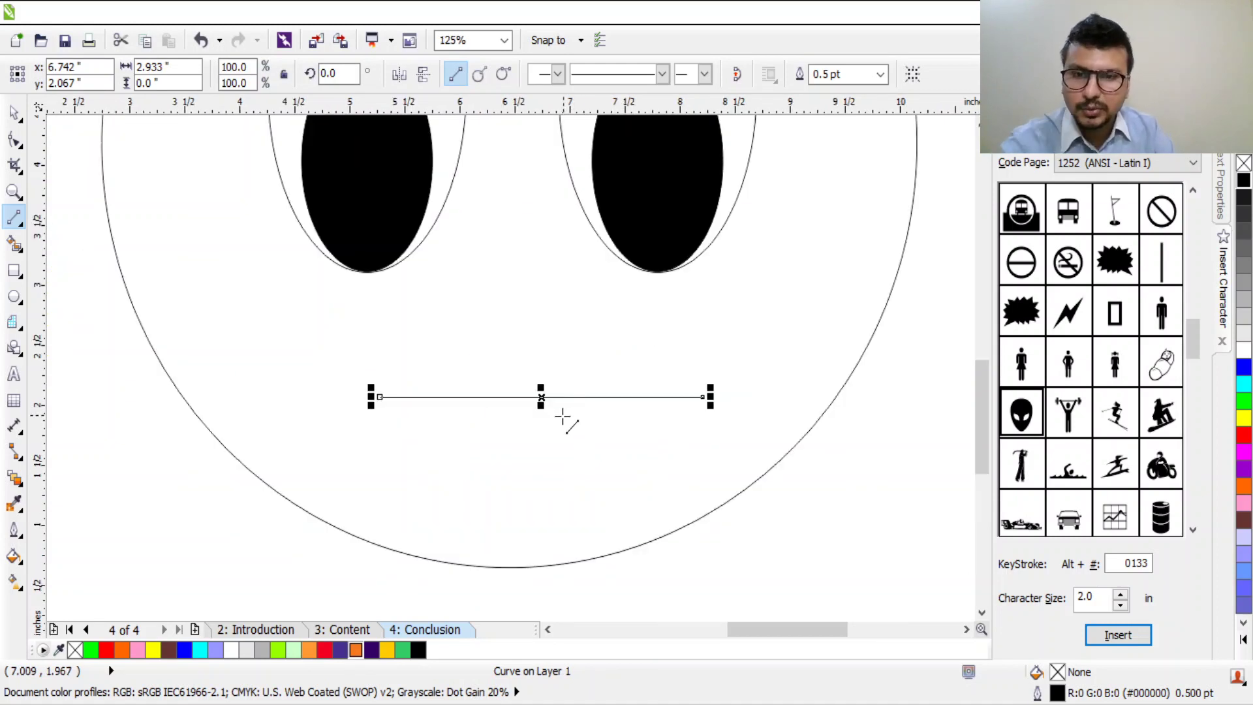
Step: Bend the middle of the mouth line downward into a thick curved smile using the Shape tool
click(14, 138)
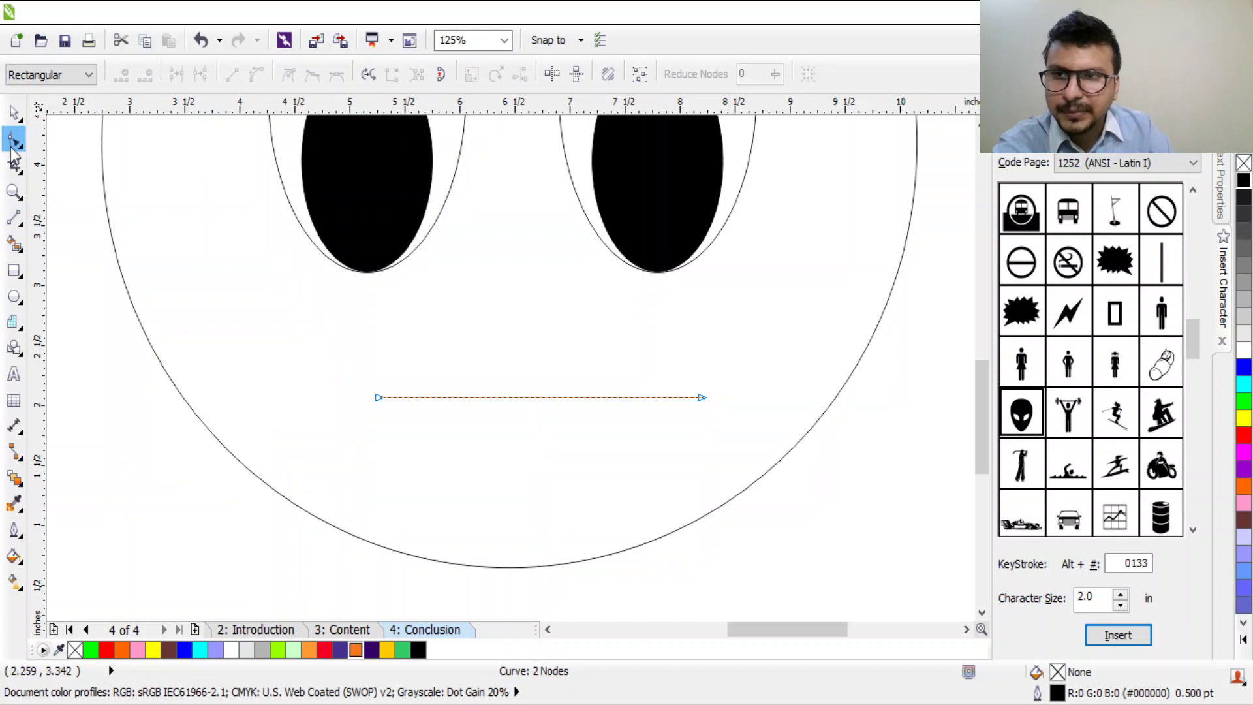
drag(569, 390, 548, 401)
click(537, 394)
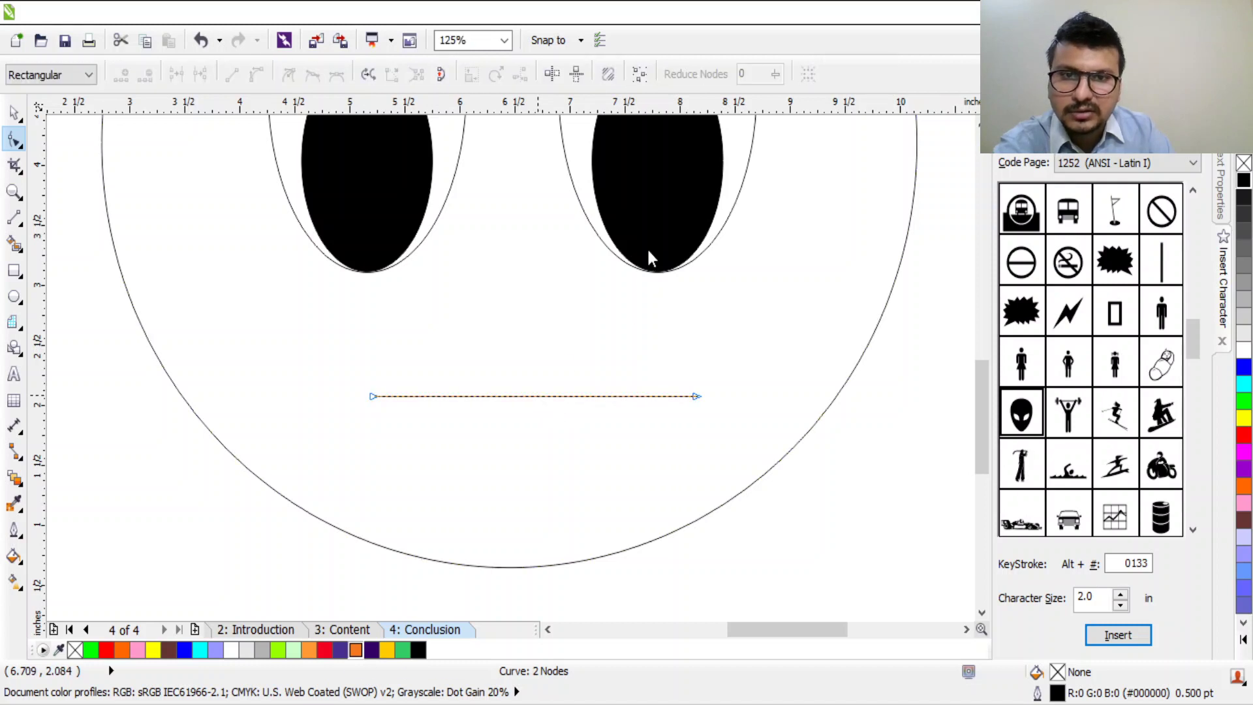
click(529, 396)
mouse_move(536, 395)
mouse_down()
mouse_move(546, 457)
mouse_move(545, 405)
mouse_up()
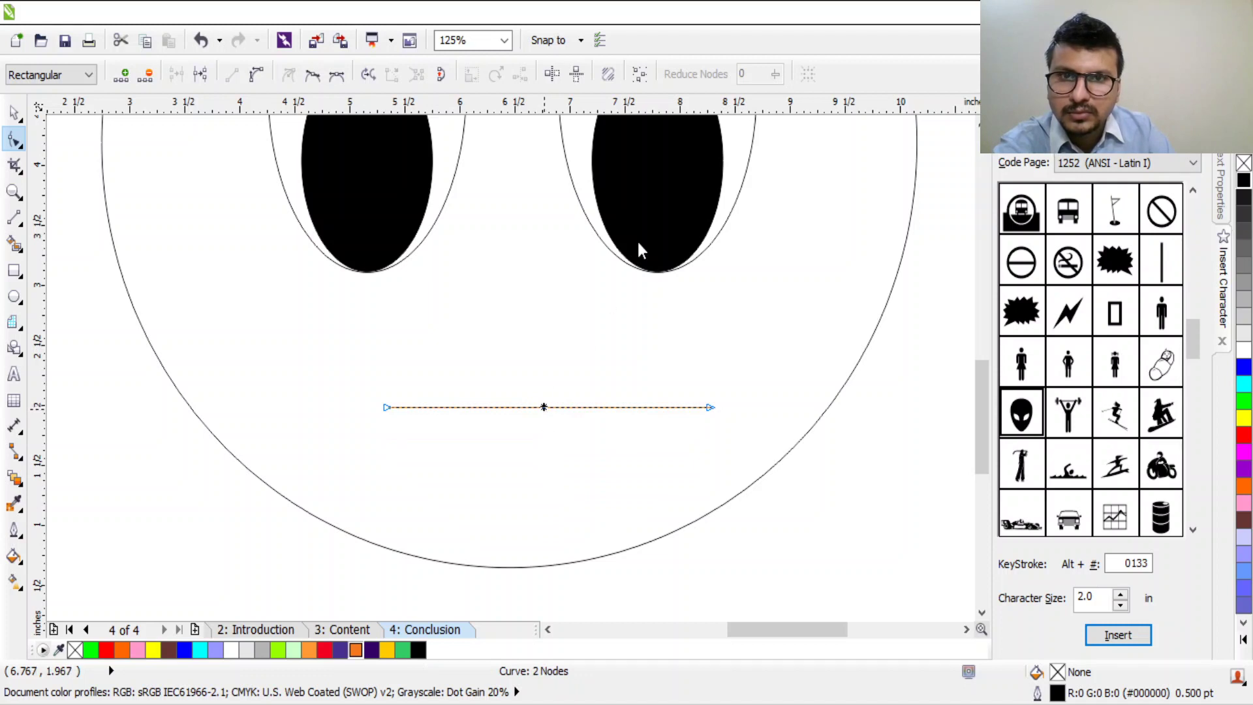
key(plus)
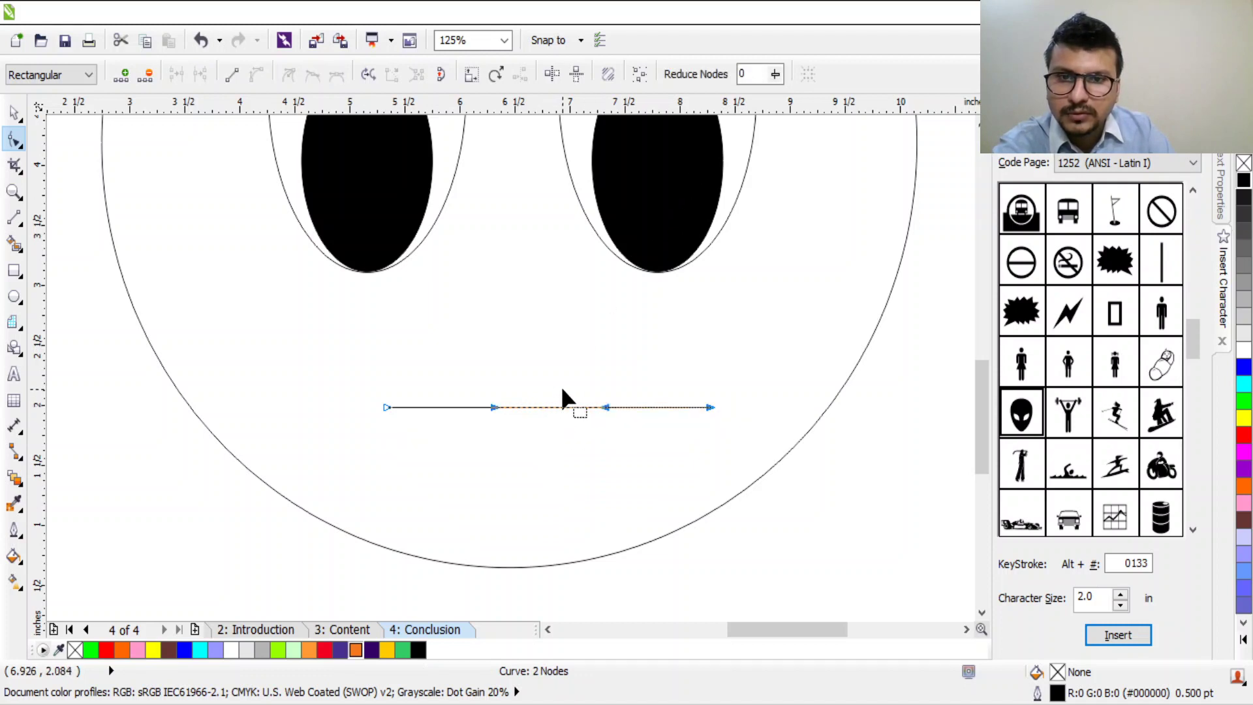
key(Delete)
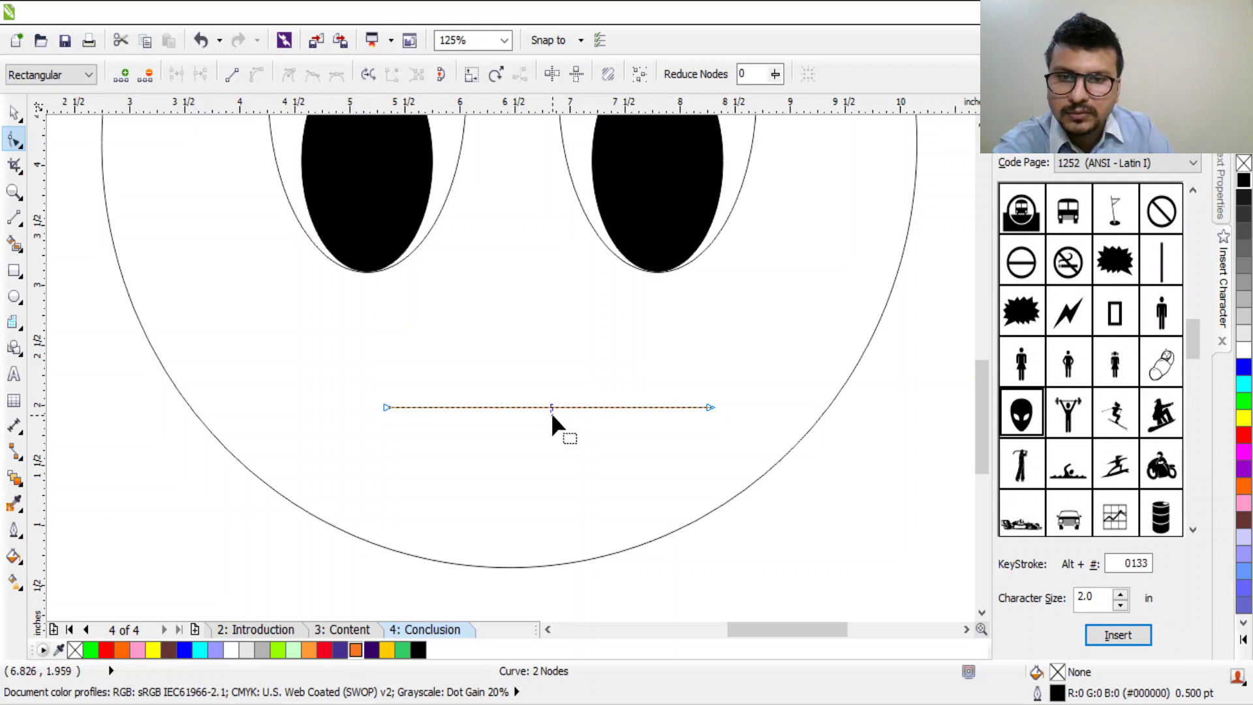
drag(548, 408, 545, 503)
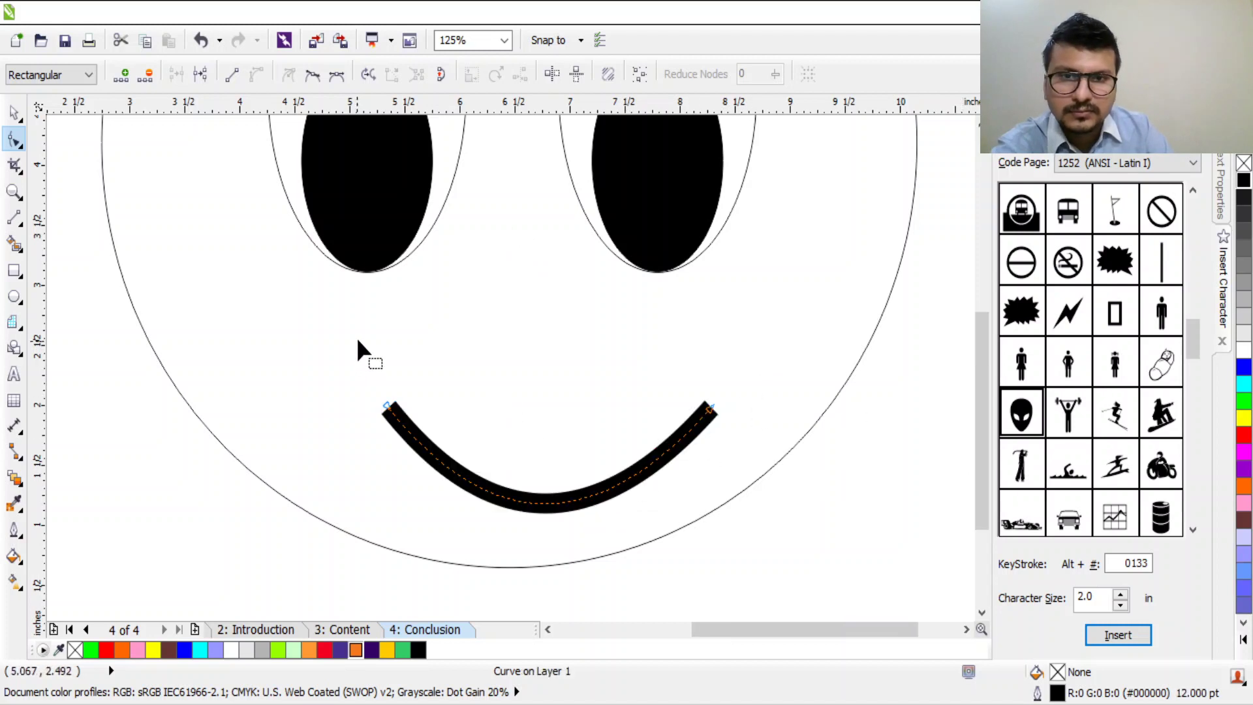
Step: Stretch the smile curve deeper and move it higher in the face
scroll(357, 337, down, 2)
scroll(458, 374, up, 1)
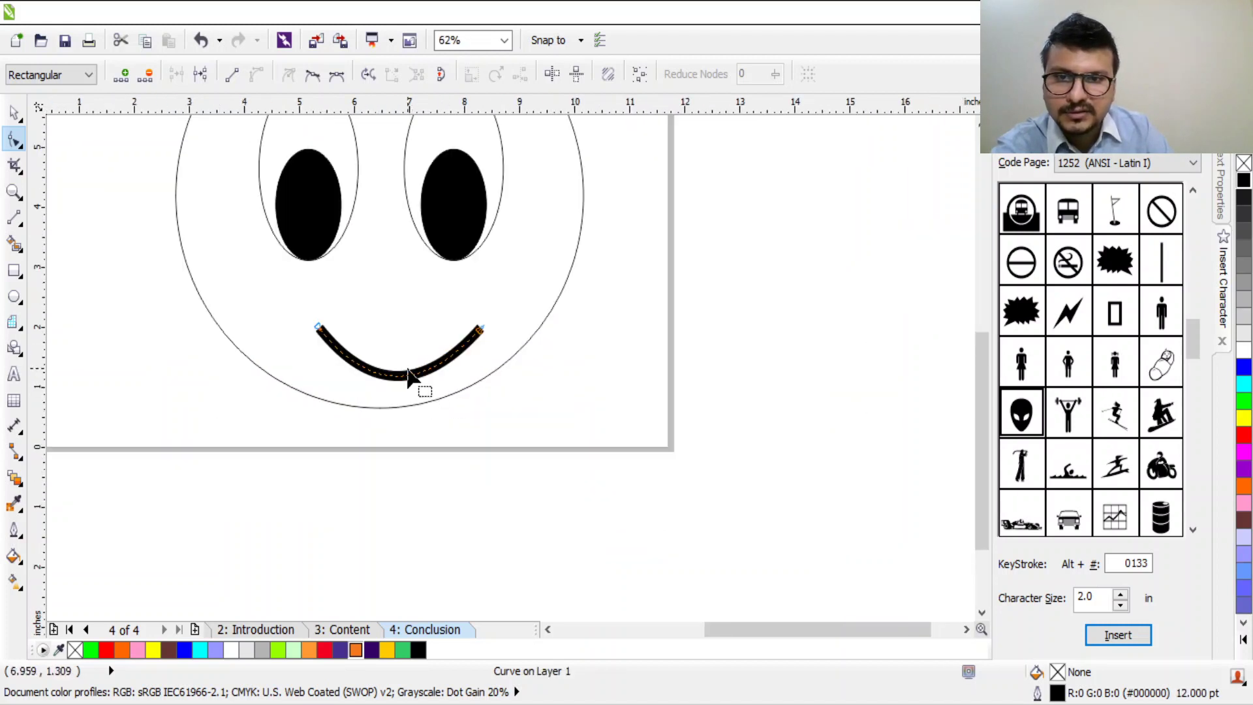
click(387, 360)
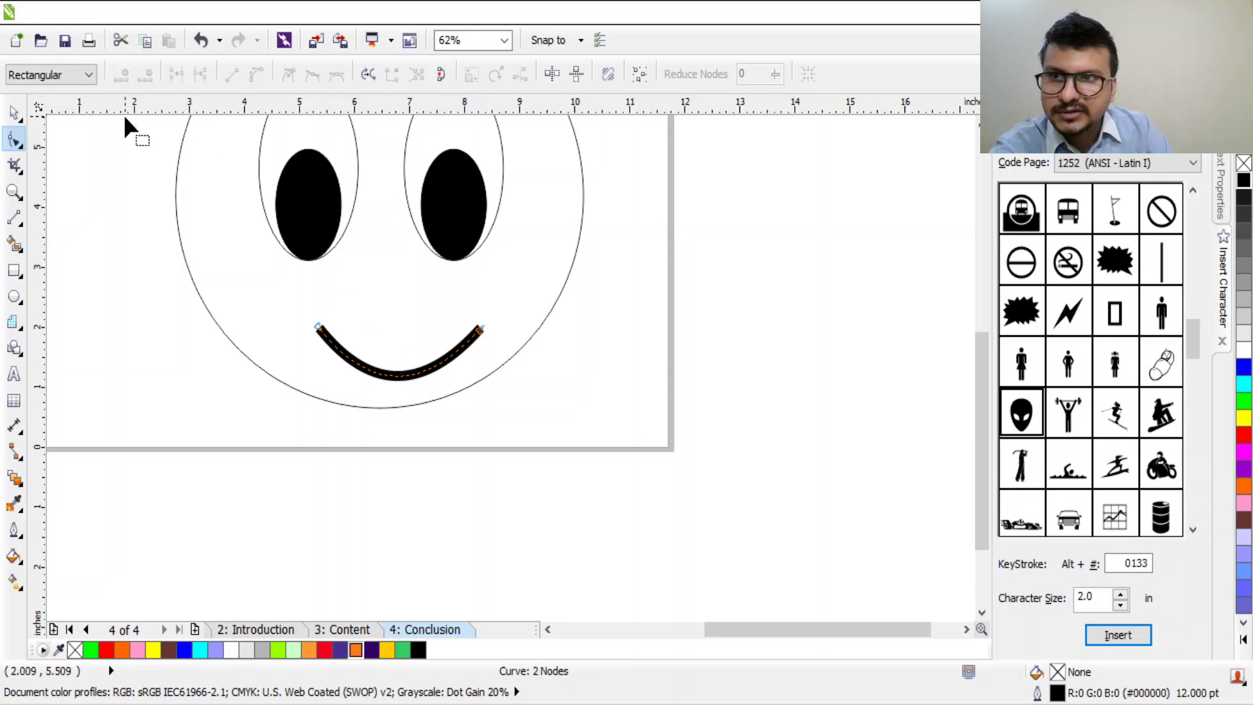
click(13, 113)
drag(396, 382, 403, 448)
drag(452, 398, 381, 291)
Step: Shrink both eyes together to about 59%
scroll(380, 291, down, 1)
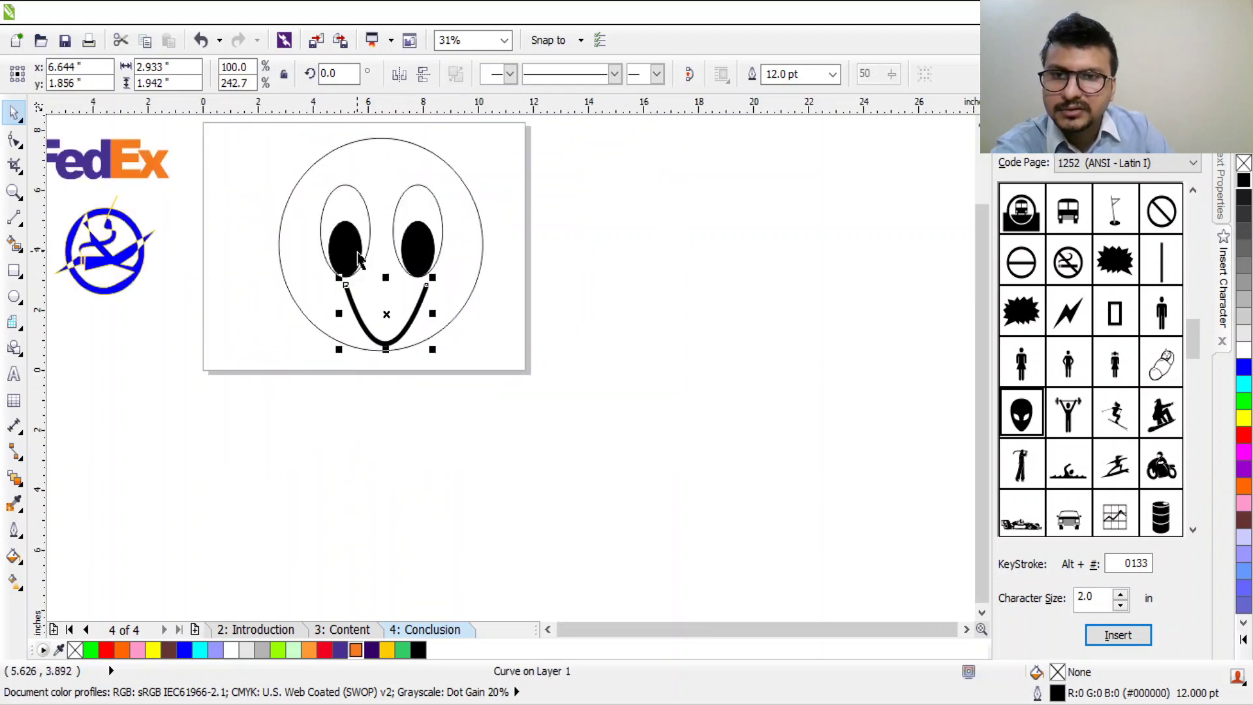
click(425, 236)
shift+click(352, 235)
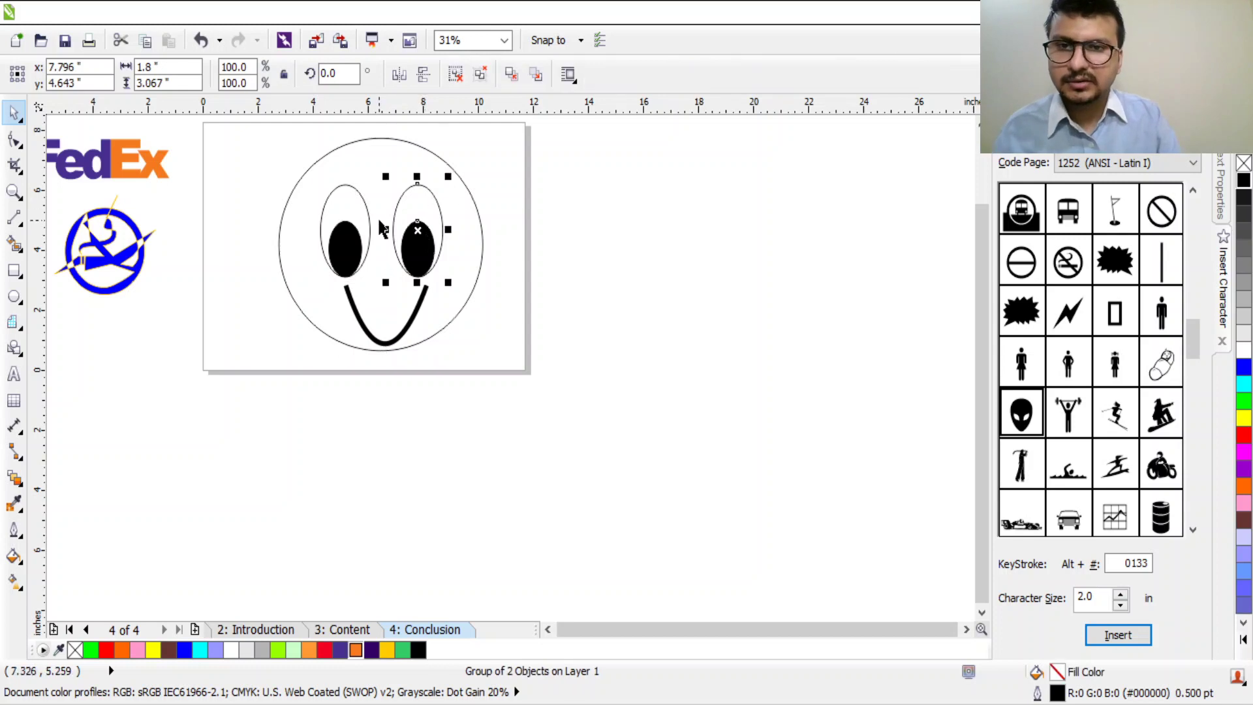
drag(441, 287, 412, 209)
Step: Shrink the face circle and scale the smile to about 1.887 by 1.249 inches, then colour it red
click(480, 237)
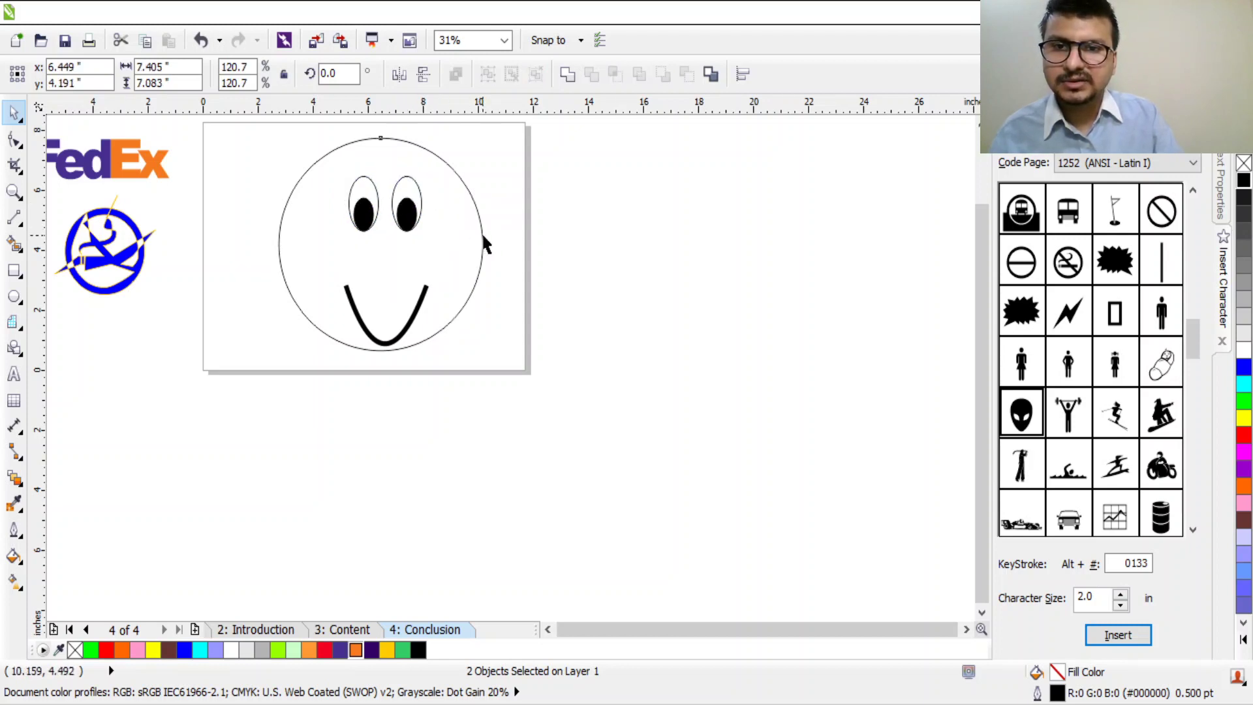
drag(488, 131, 472, 148)
drag(455, 206, 461, 206)
click(430, 294)
mouse_move(432, 280)
mouse_down()
mouse_move(425, 313)
mouse_move(414, 260)
mouse_move(415, 281)
mouse_up()
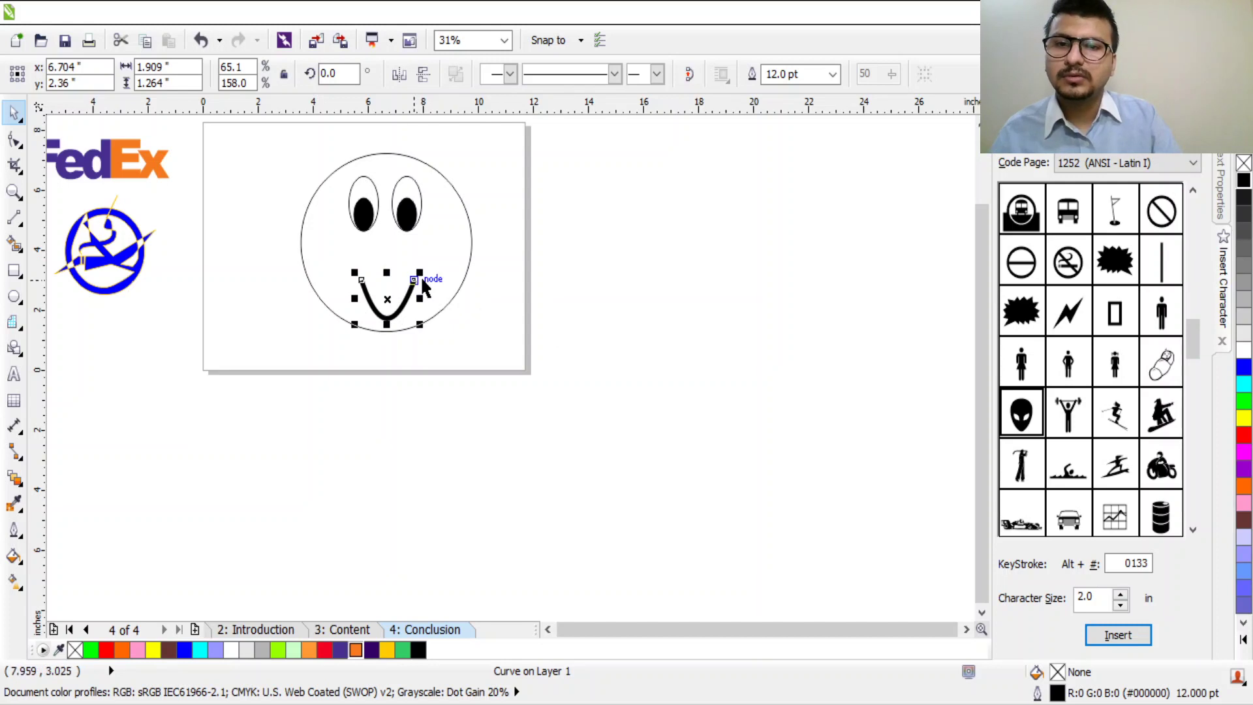
mouse_move(423, 276)
mouse_down()
mouse_move(433, 252)
mouse_move(408, 275)
mouse_up()
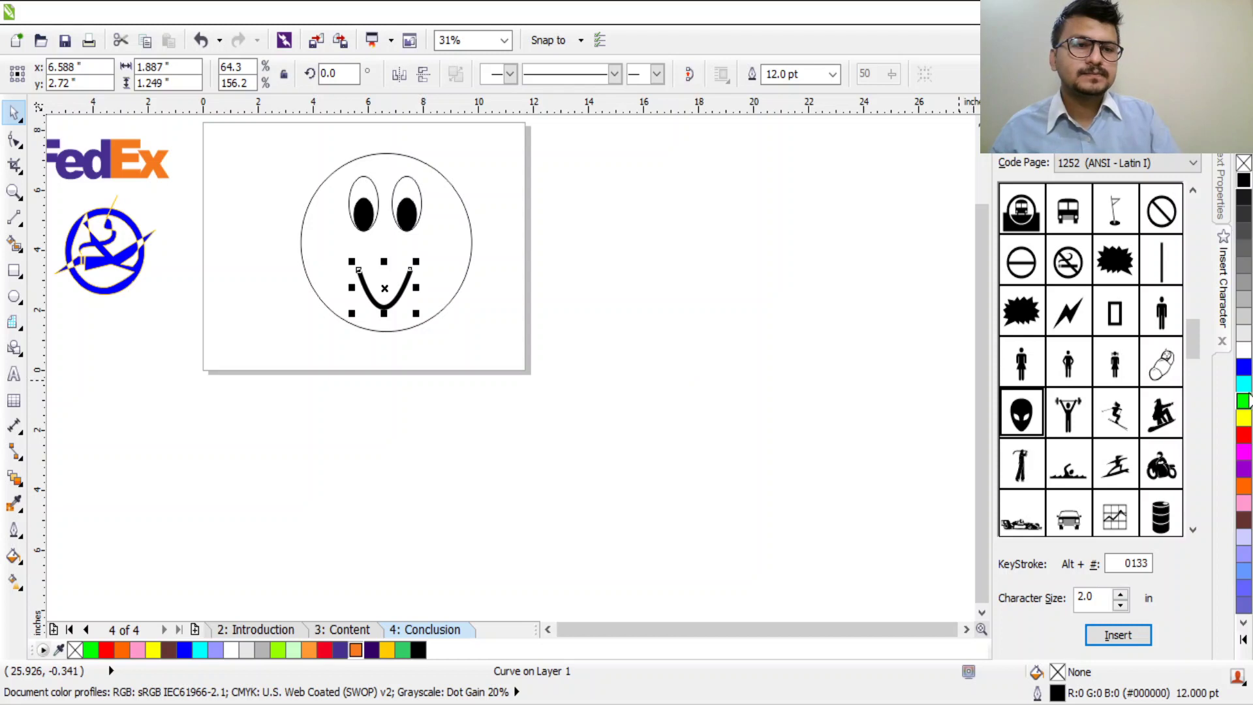
click(1244, 420)
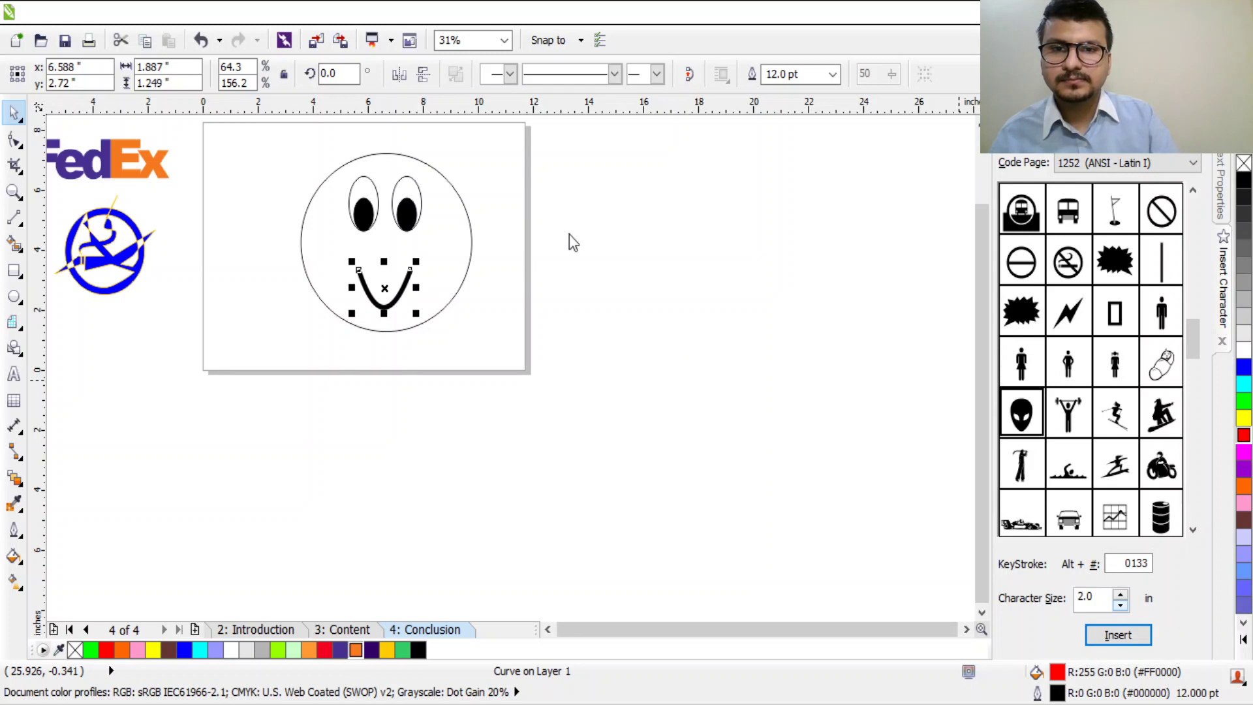
Step: Try blue and green face fills, settling on light periwinkle (#9999FF) for the face circle
scroll(418, 319, up, 2)
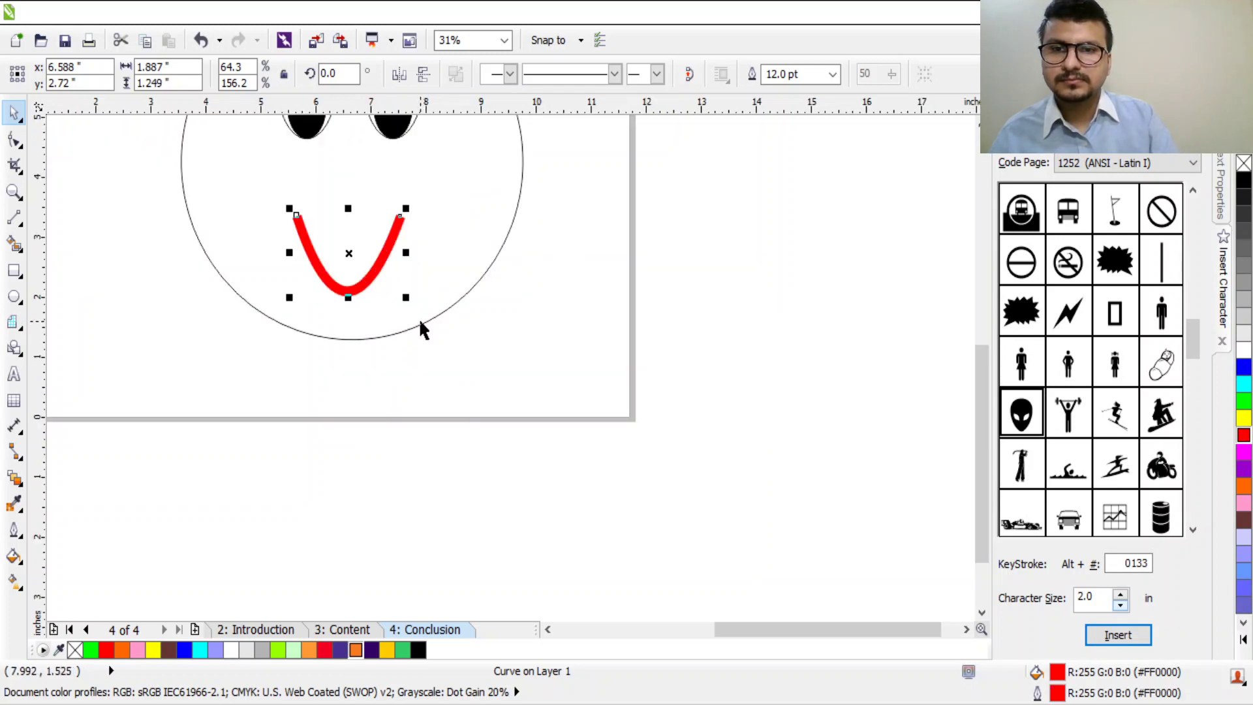
key(Tab)
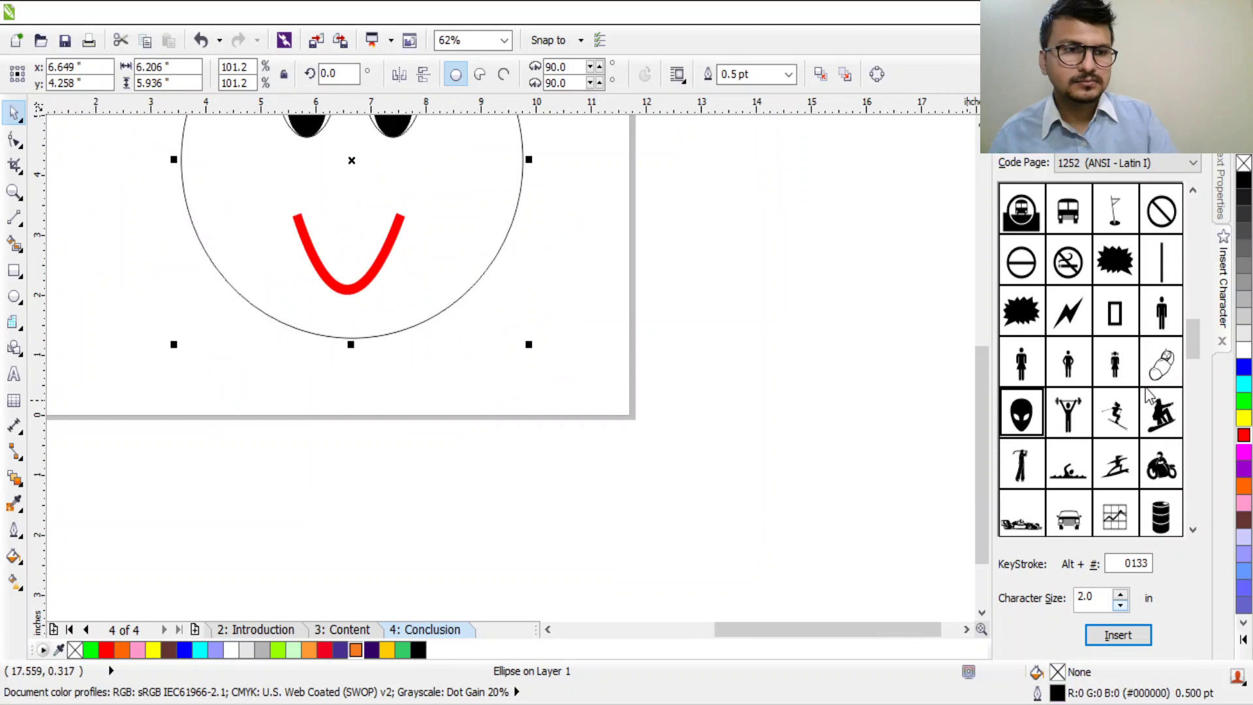
click(1241, 372)
scroll(703, 255, down, 2)
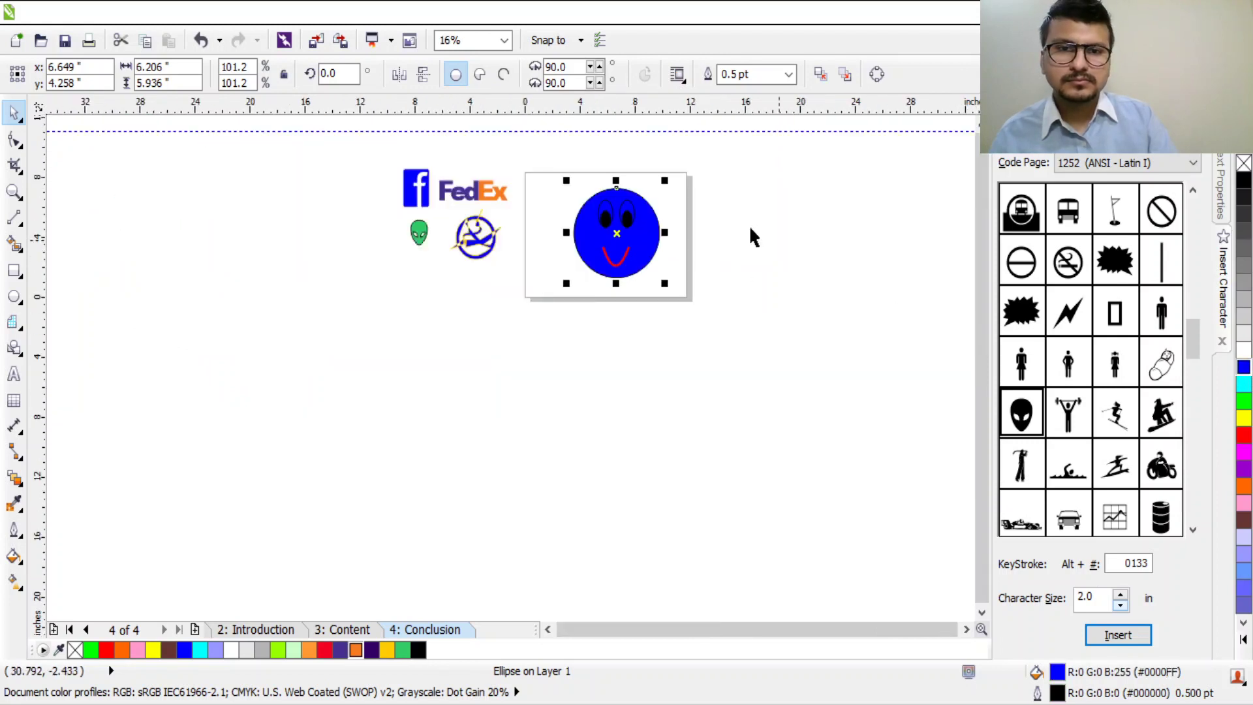
click(1243, 403)
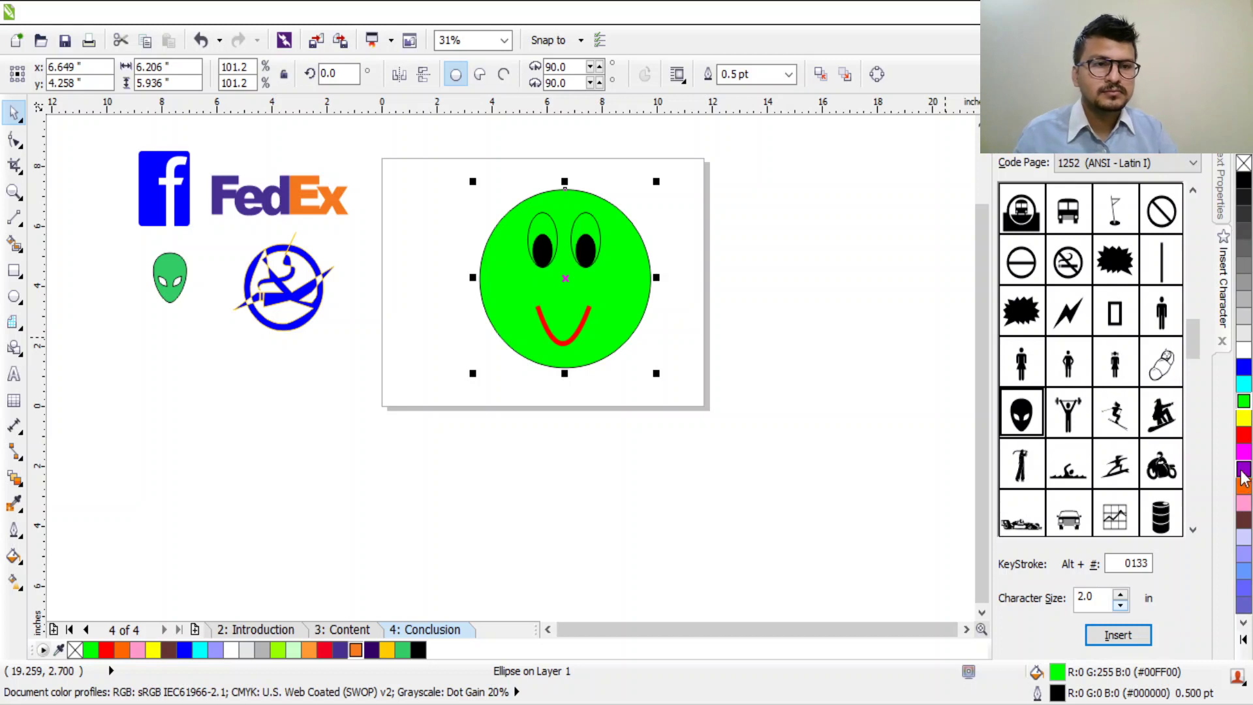
click(1243, 590)
click(1243, 591)
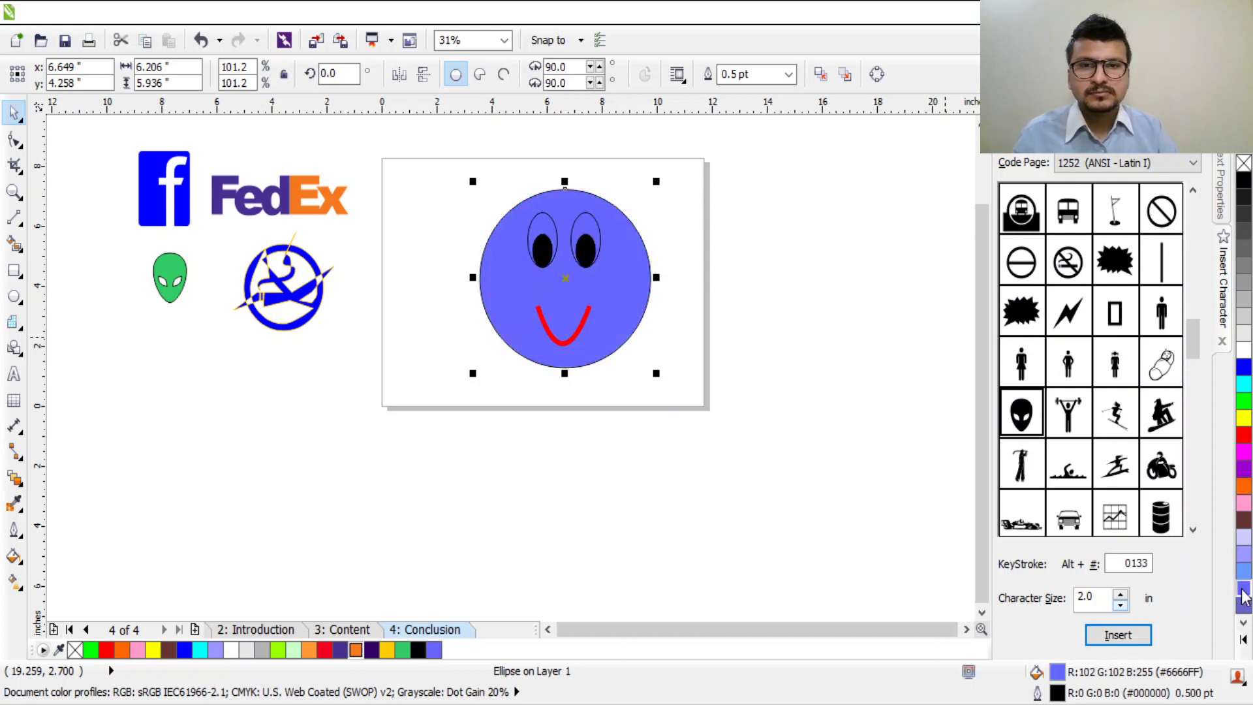
click(1243, 554)
scroll(524, 215, up, 1)
click(645, 436)
click(738, 330)
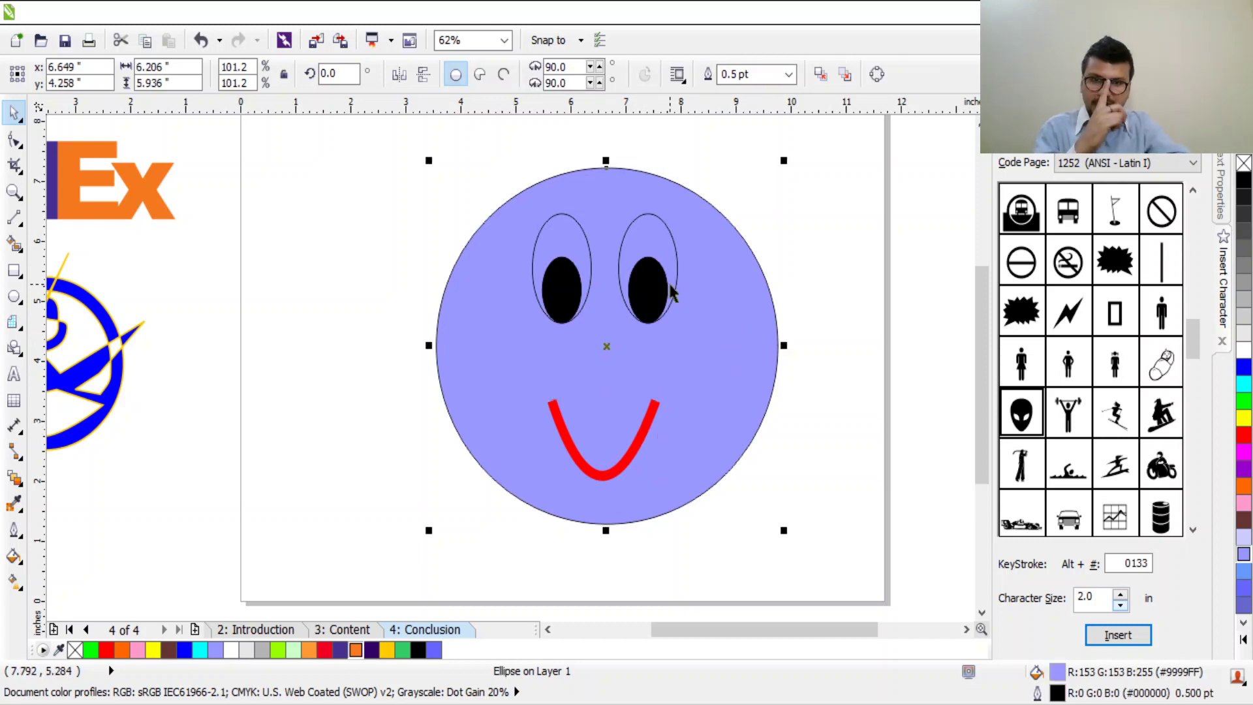
scroll(671, 285, down, 1)
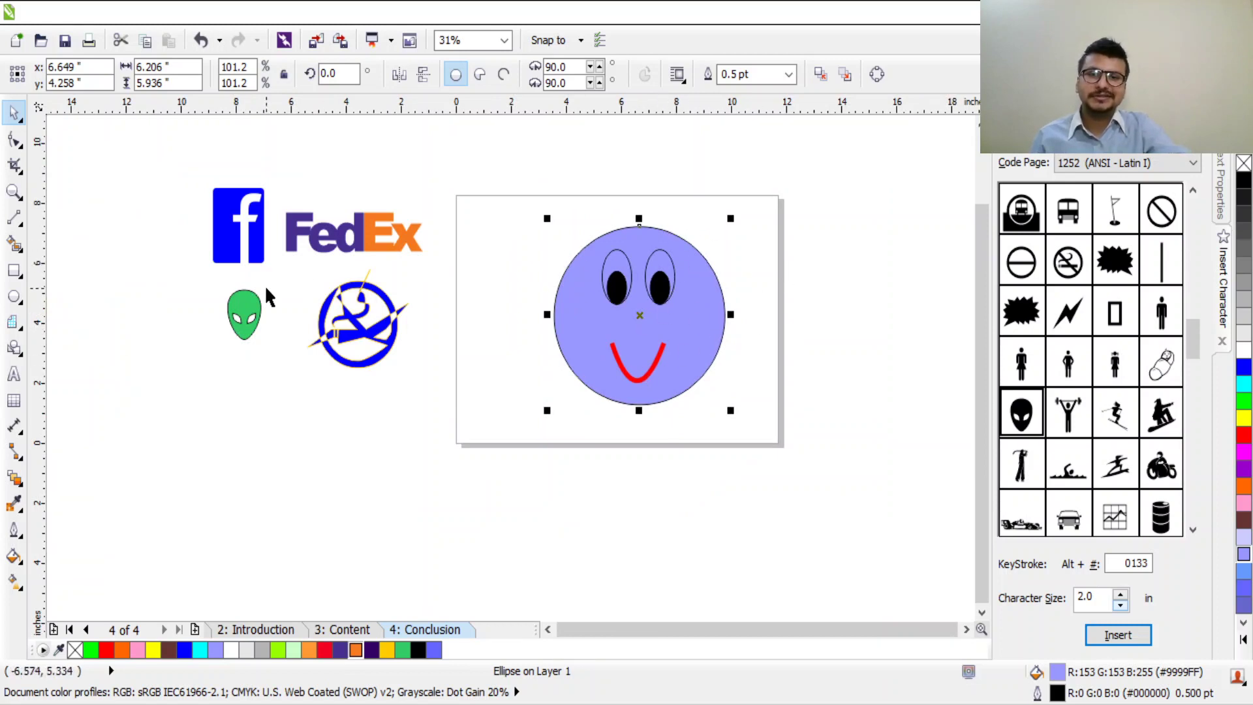
Step: Marquee-select the smiley's four parts and group them with Ctrl+G
click(672, 386)
click(817, 258)
drag(806, 196, 504, 467)
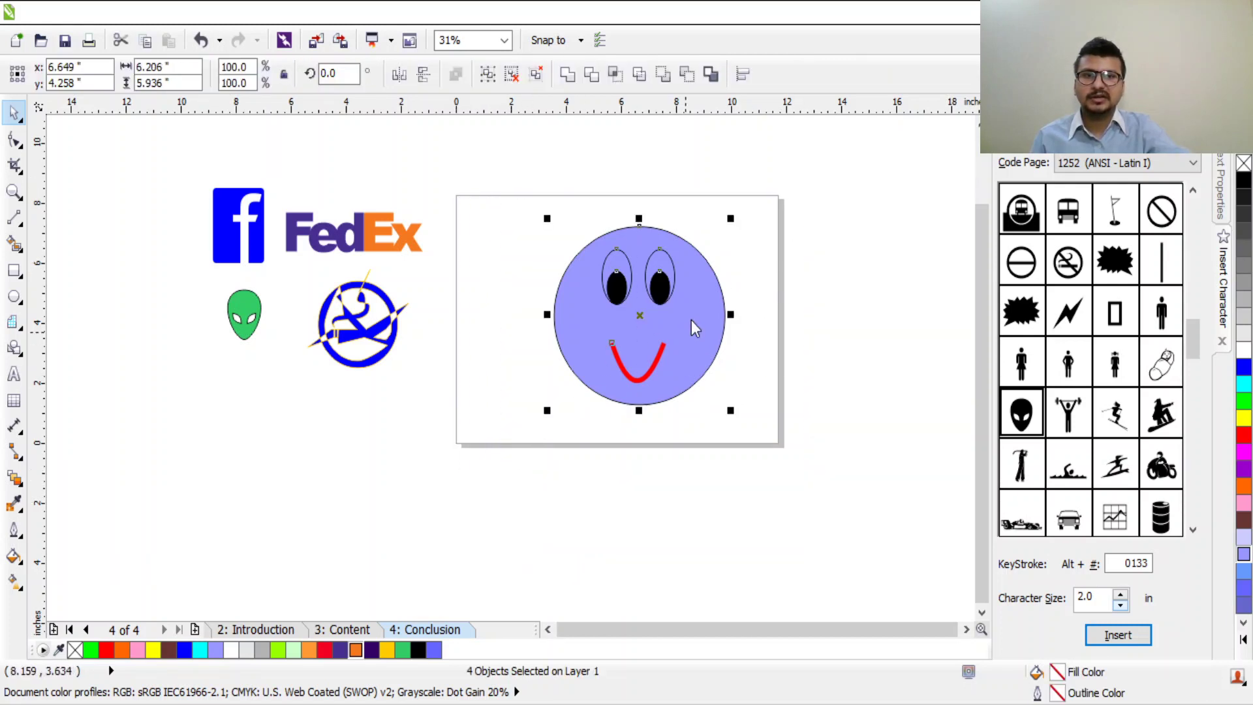
key(ctrl+g)
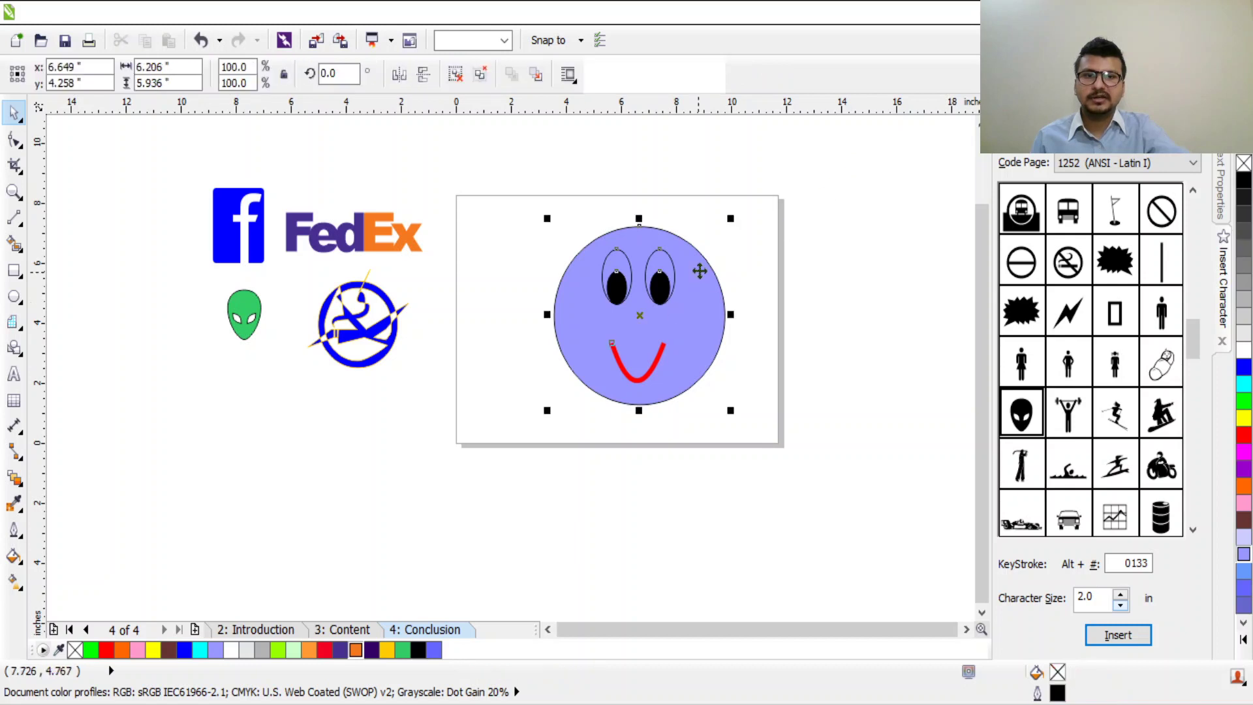
Step: Shrink the smiley group to about 48% and move it beside the other logos
drag(587, 353, 613, 359)
drag(723, 326, 693, 315)
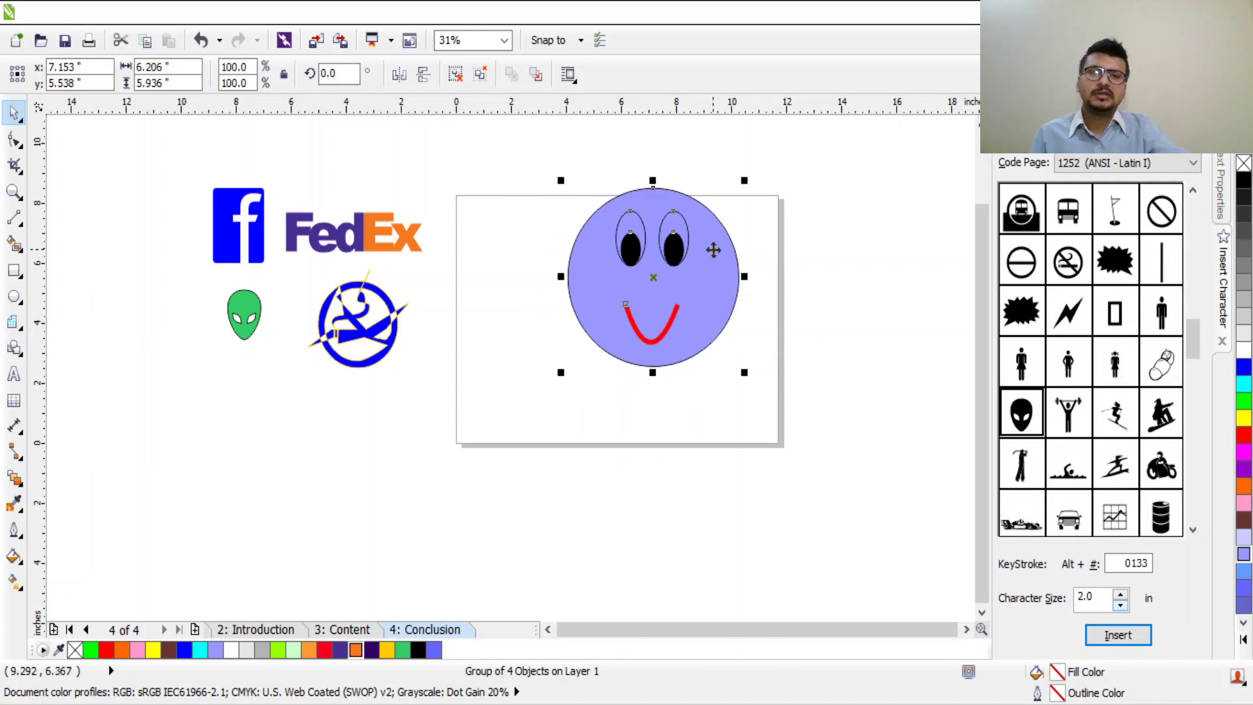
drag(748, 185, 659, 275)
drag(641, 334, 288, 418)
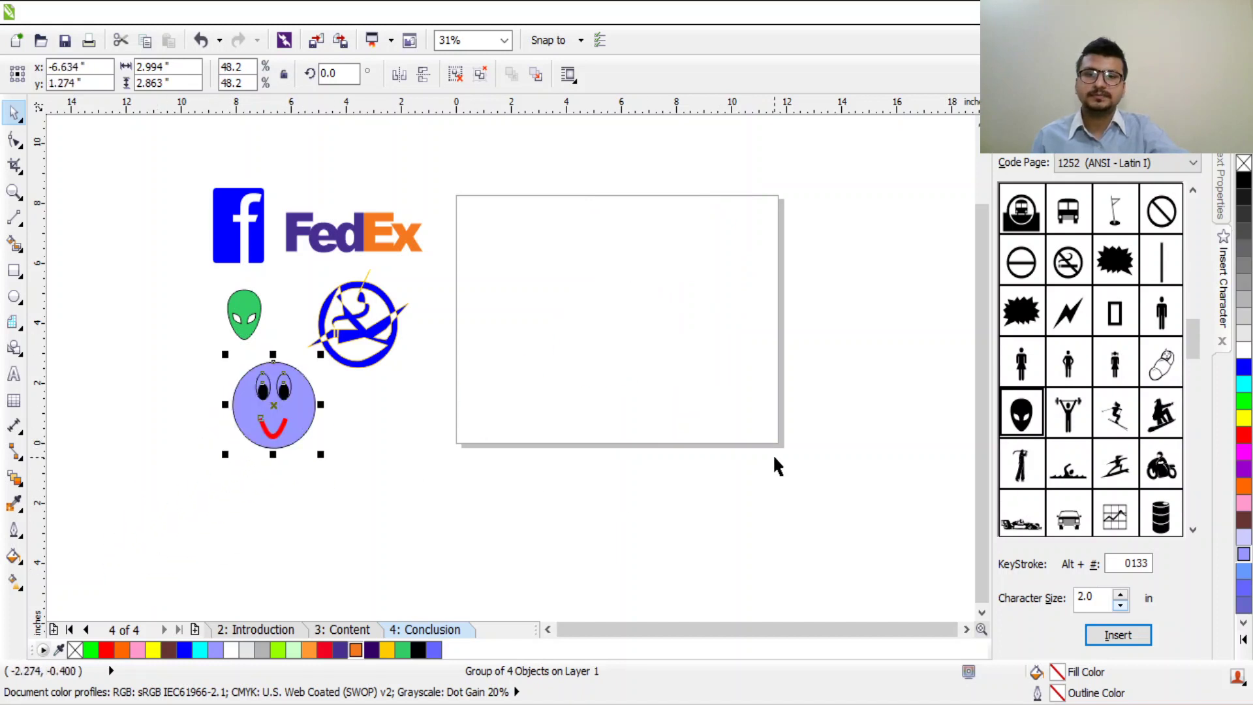
Step: Place the clapperboard symbol on the page, enlarge it to 258%, and give it a red outline
click(776, 461)
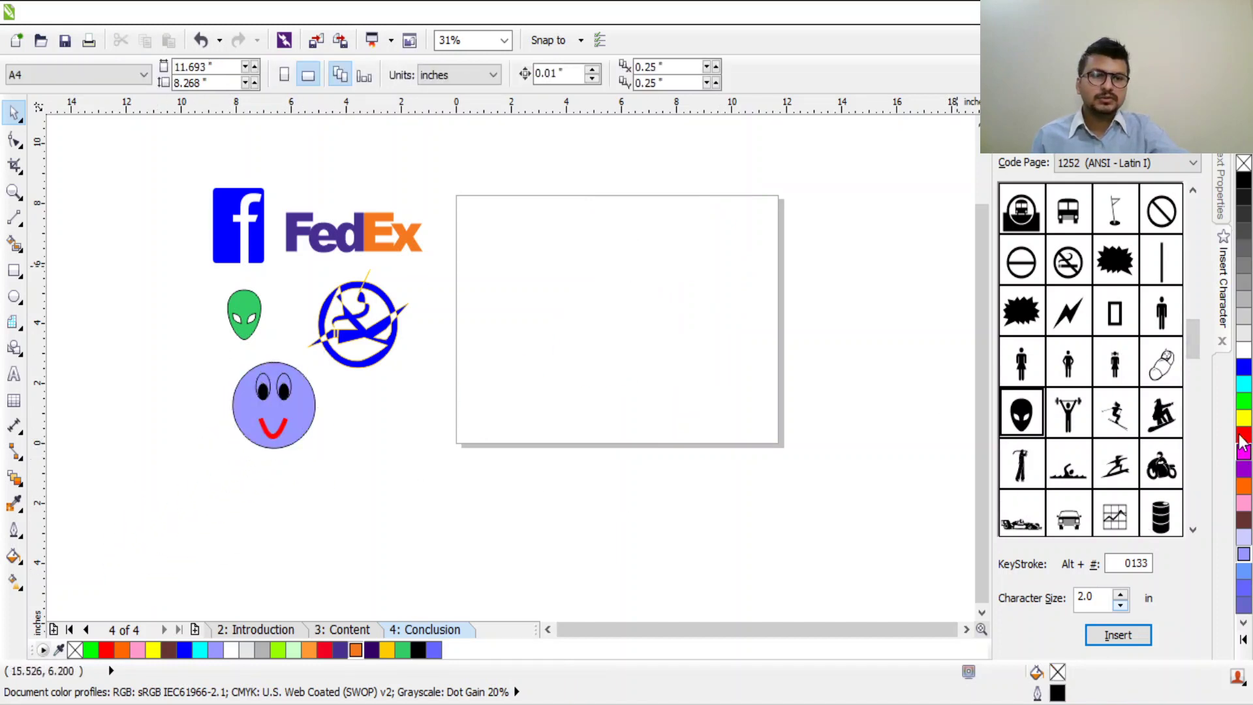
scroll(1200, 346, down, 5)
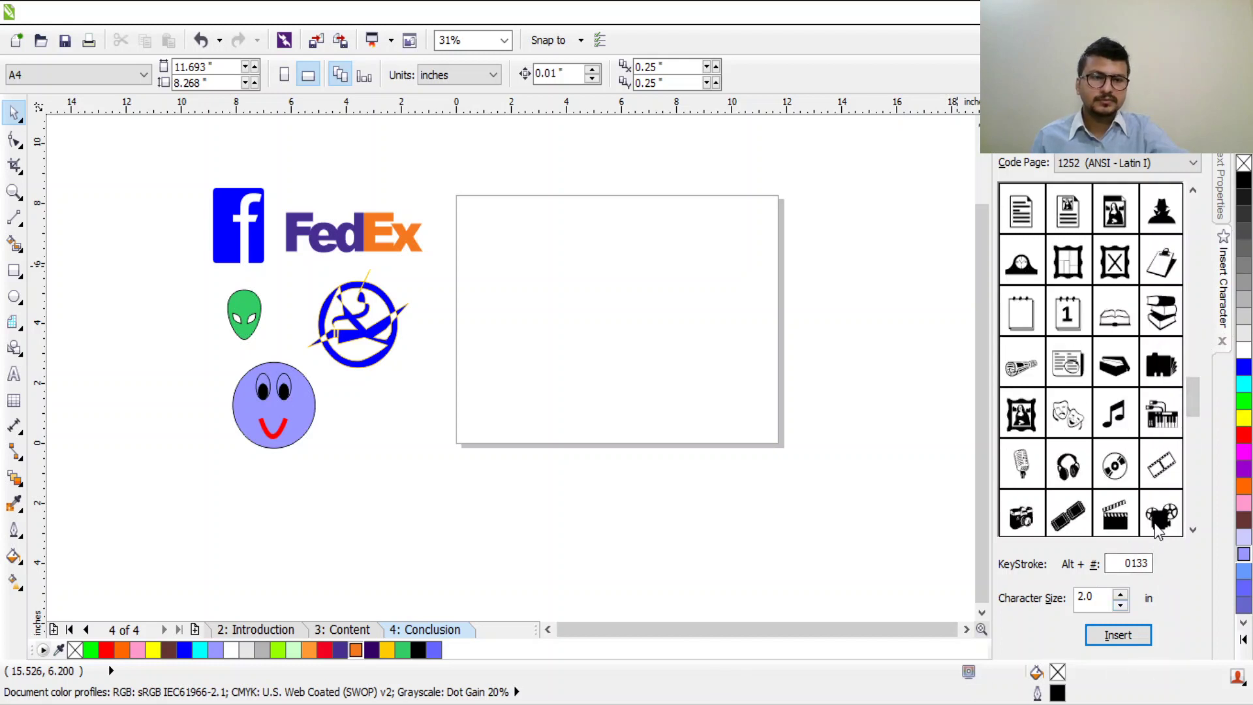
click(1096, 643)
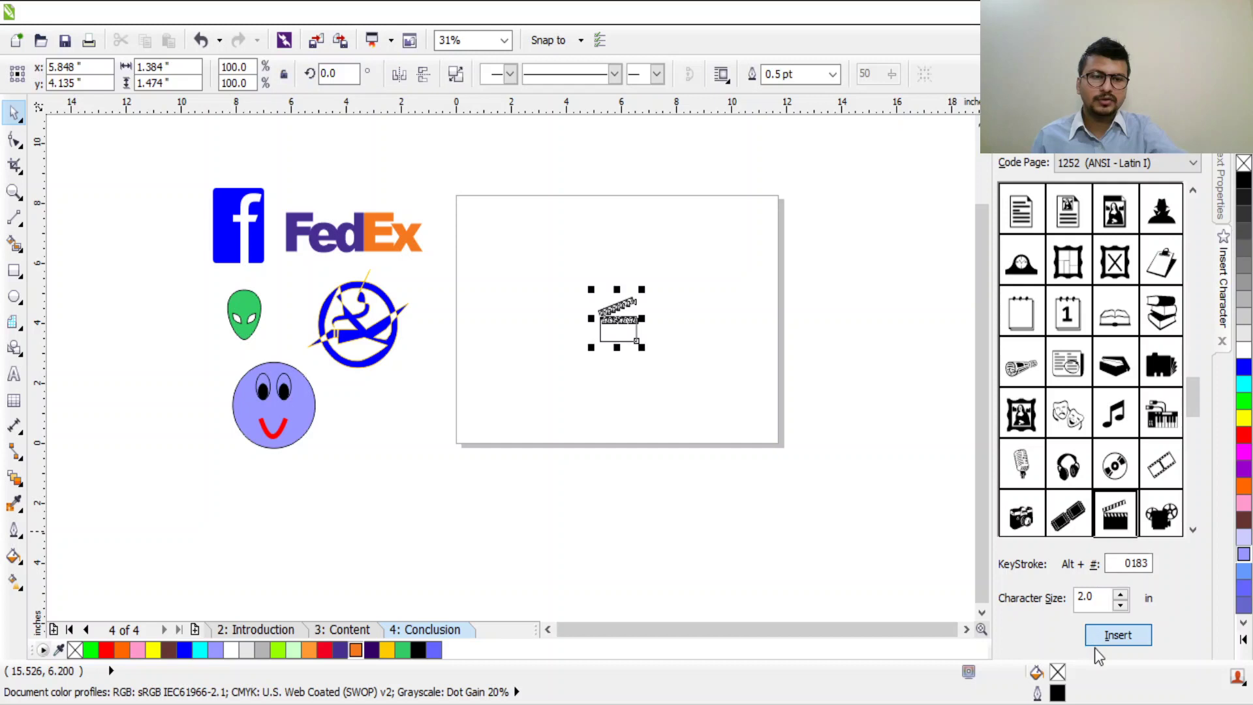
drag(643, 290, 708, 221)
click(656, 341)
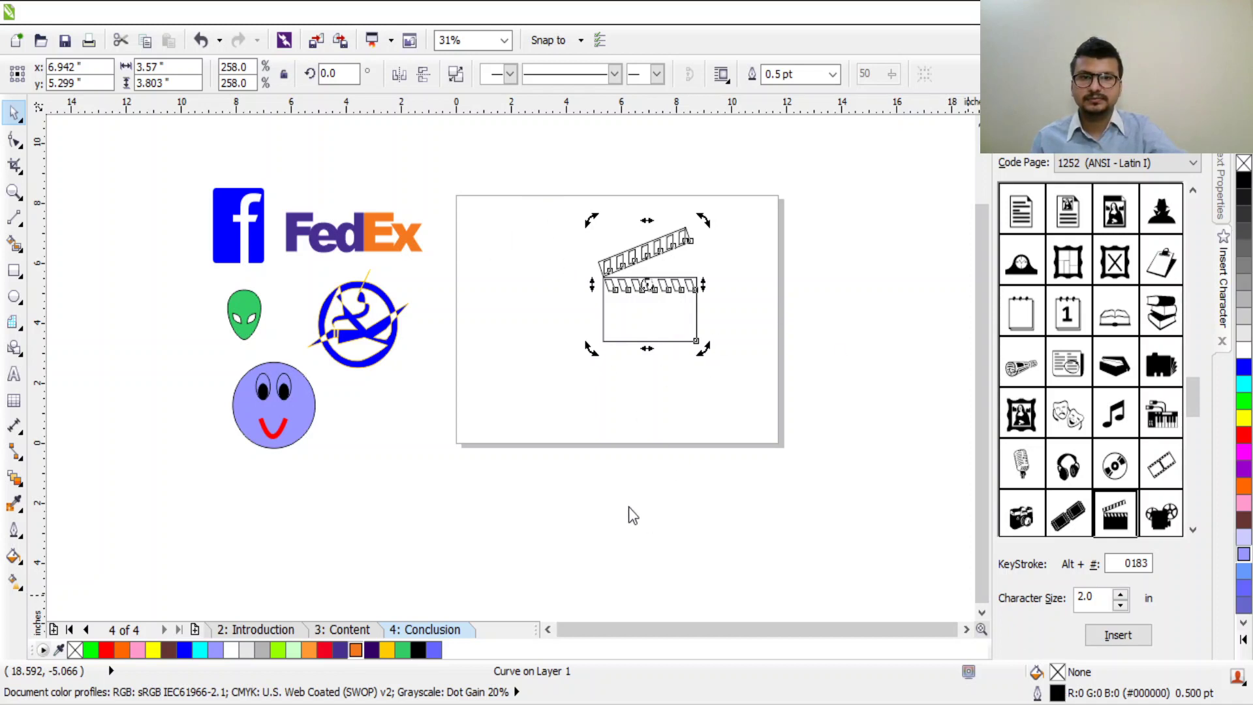
click(672, 306)
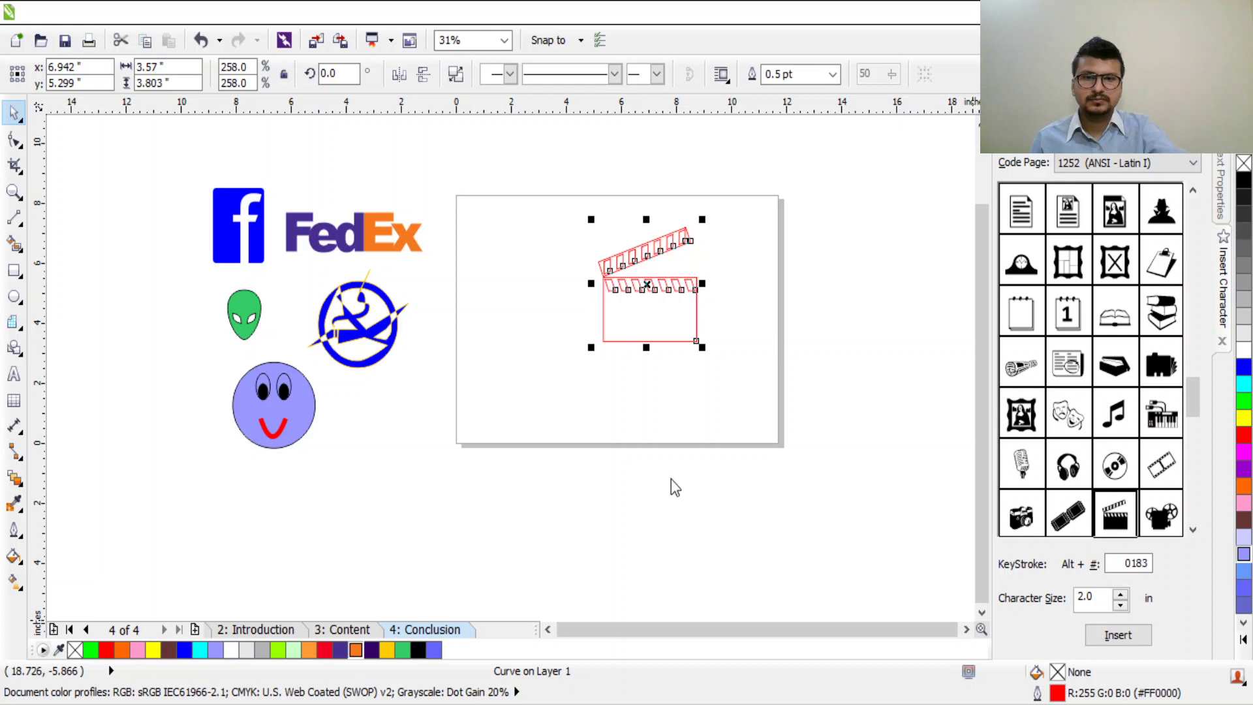
Step: Undo the yellow fill so the clapperboard is black again, and bring the page and logos into view
scroll(702, 283, up, 3)
scroll(702, 283, down, 1)
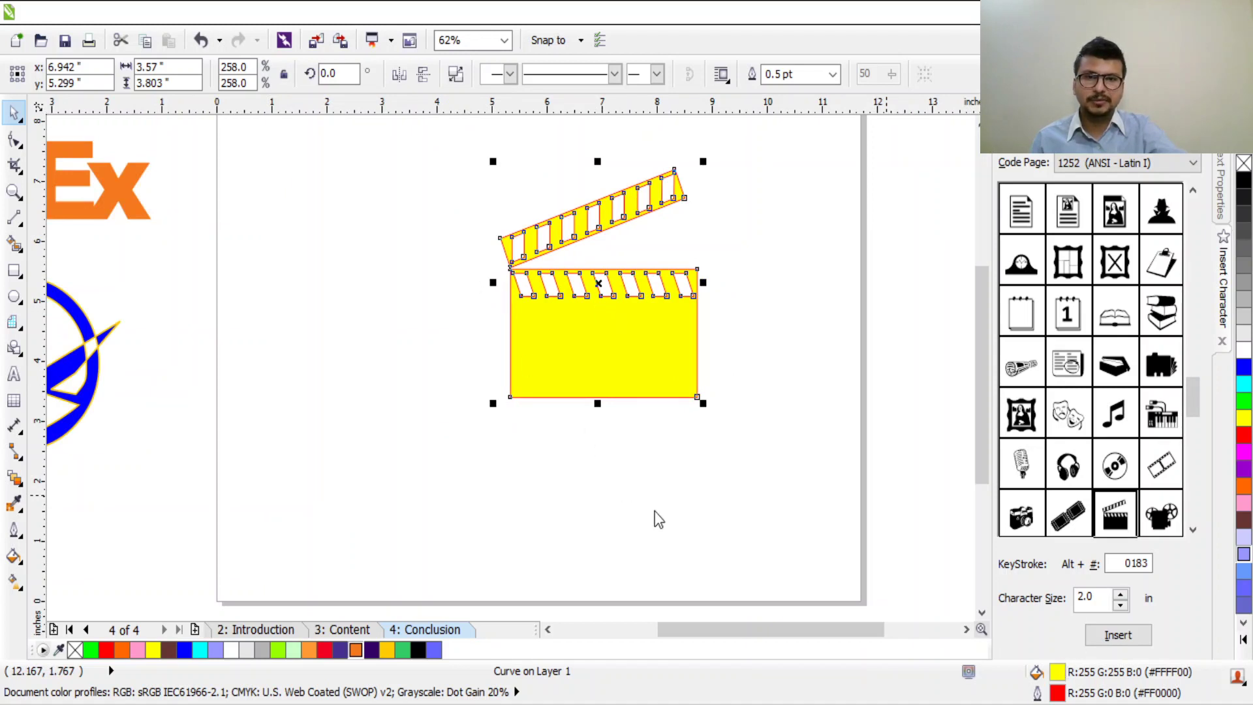
key(ctrl+z)
scroll(711, 363, up, 3)
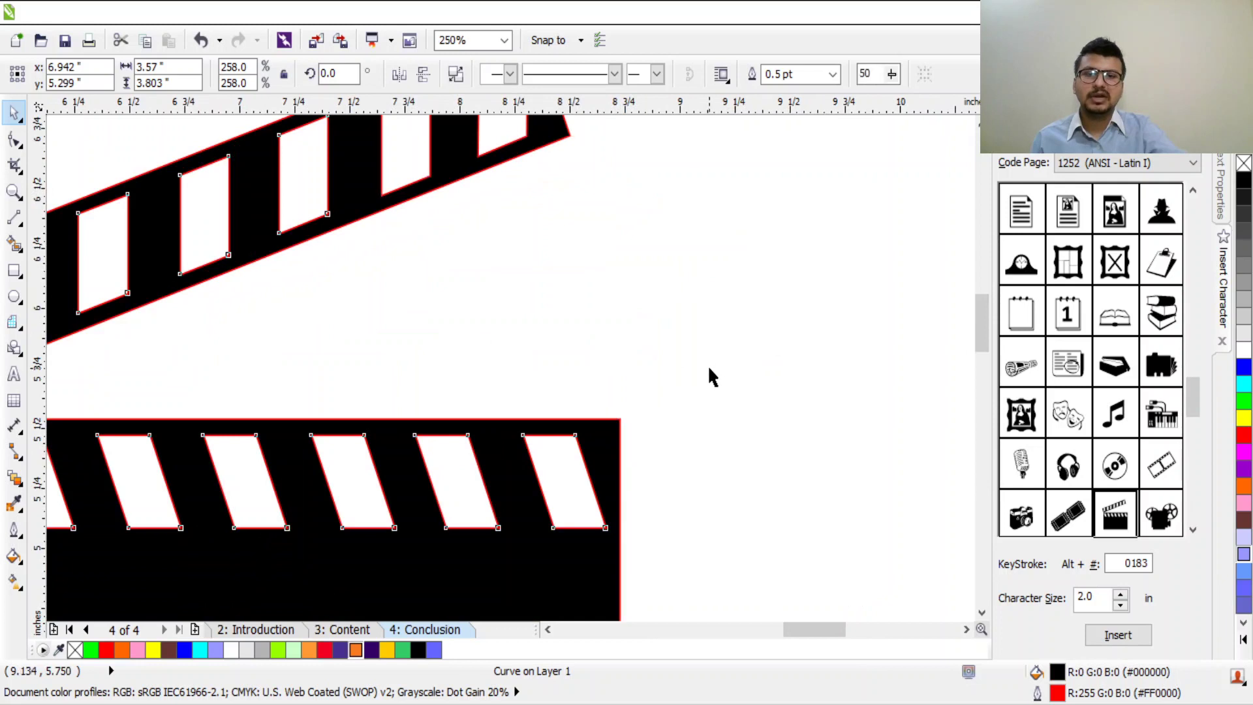
click(707, 365)
scroll(707, 368, down, 3)
scroll(632, 481, down, 3)
drag(636, 500, 636, 324)
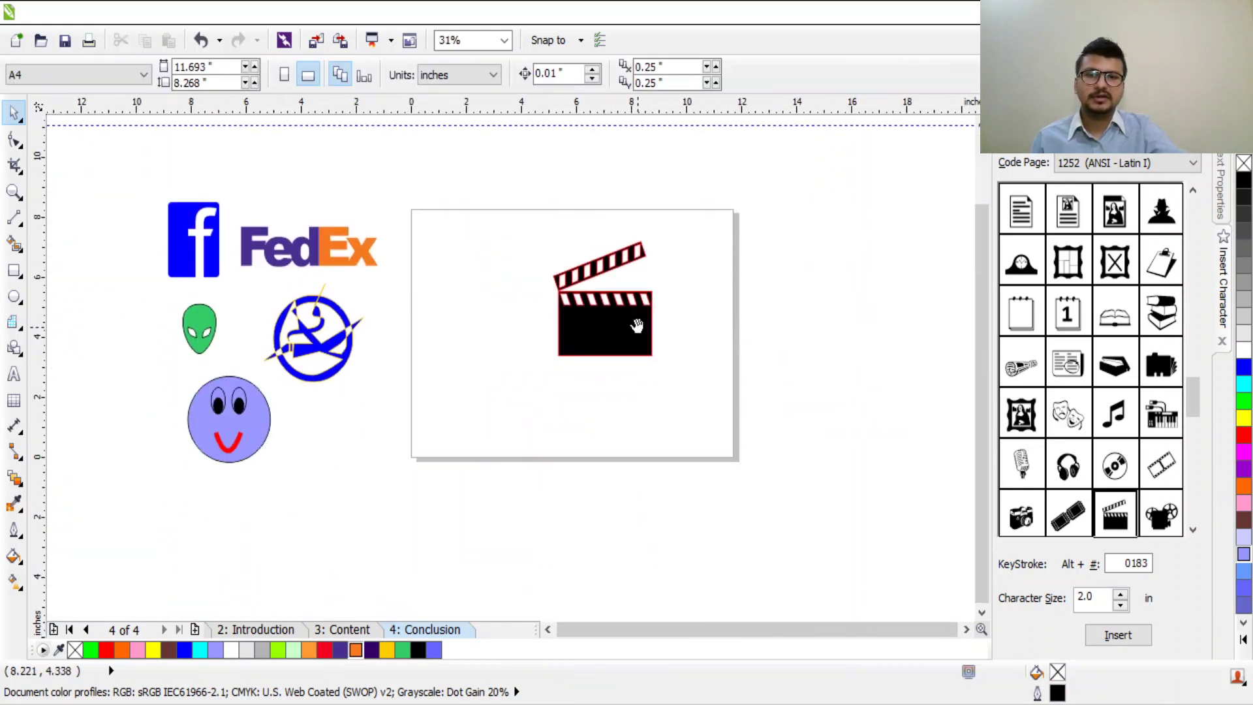
scroll(627, 294, up, 1)
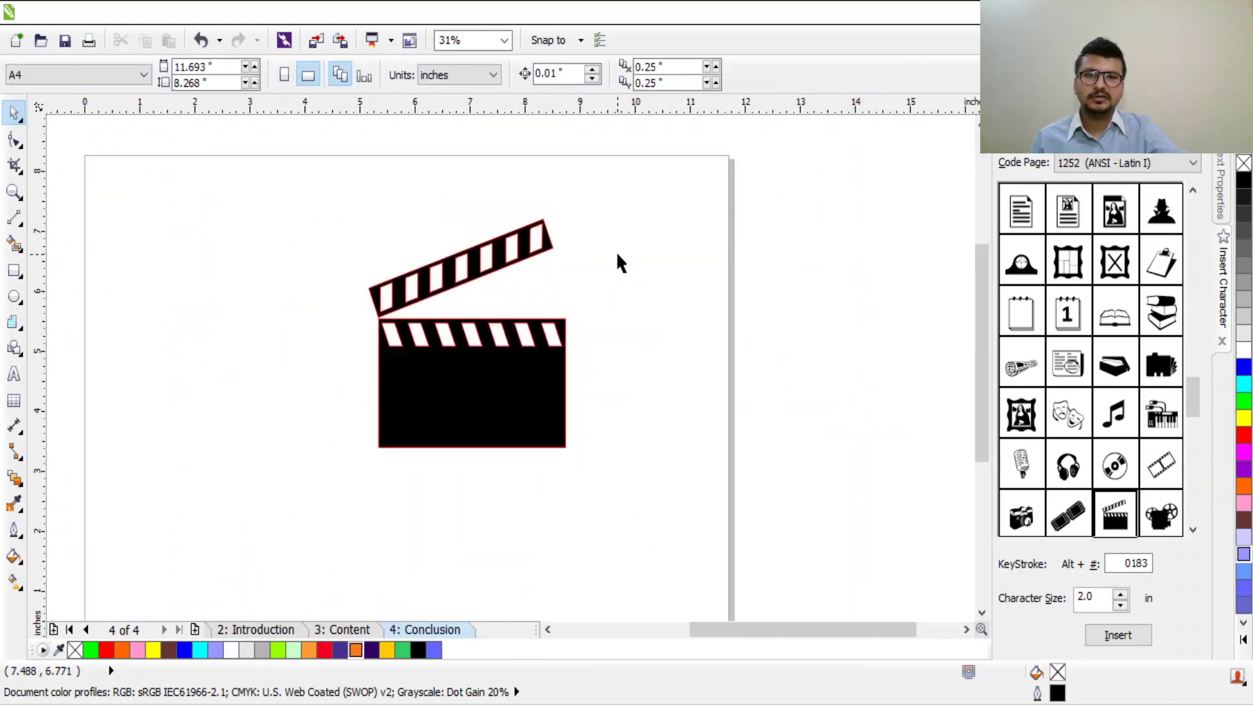
Step: Start a text line on the clapperboard body, first typed as 'Video'
click(13, 373)
click(425, 385)
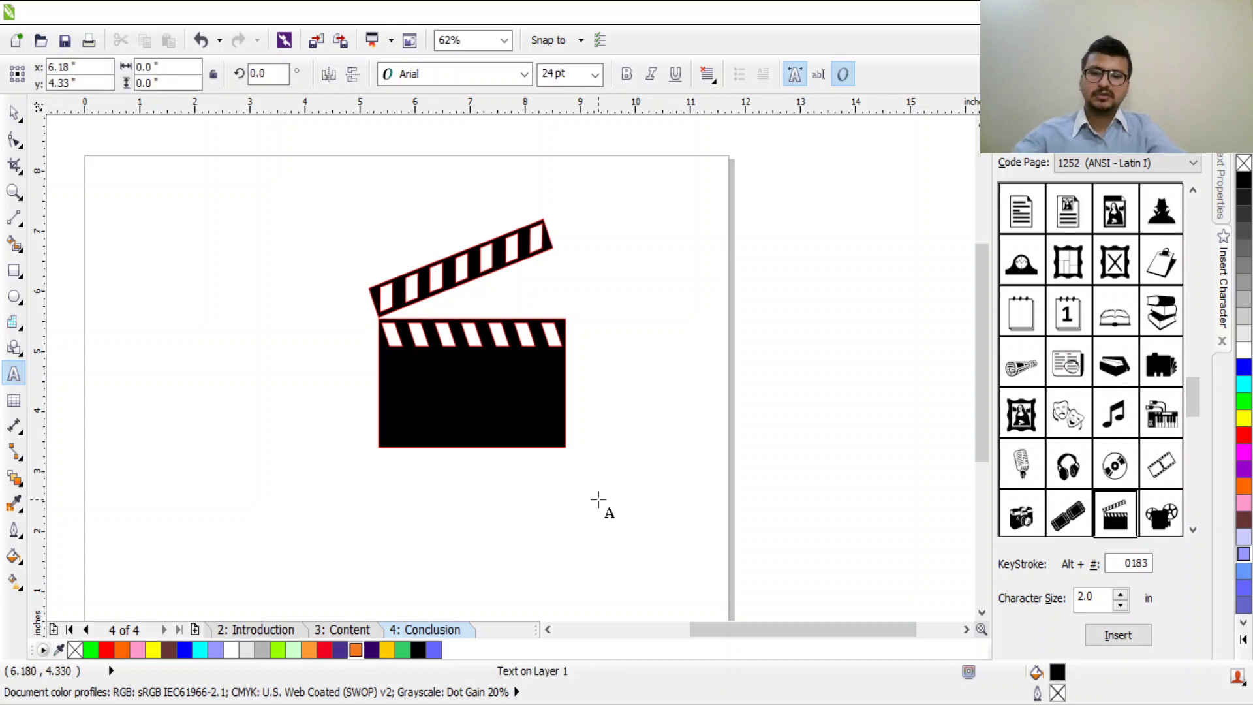
text(Video)
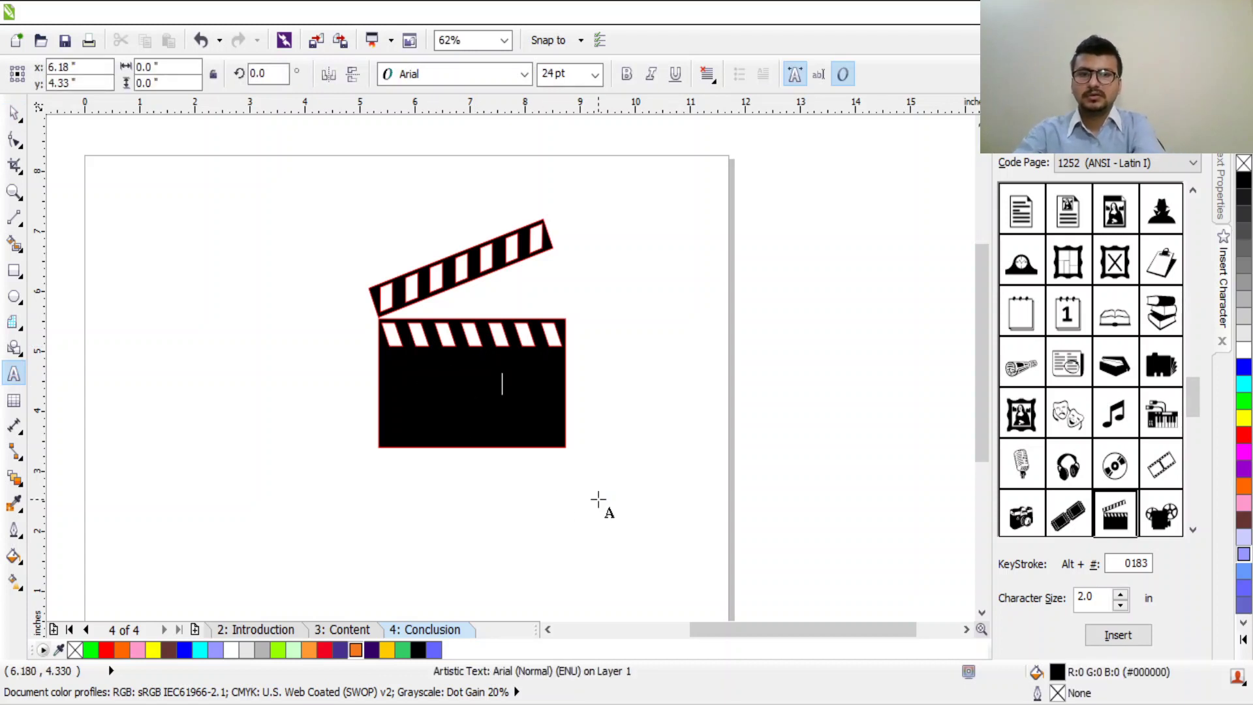
key(ctrl+space)
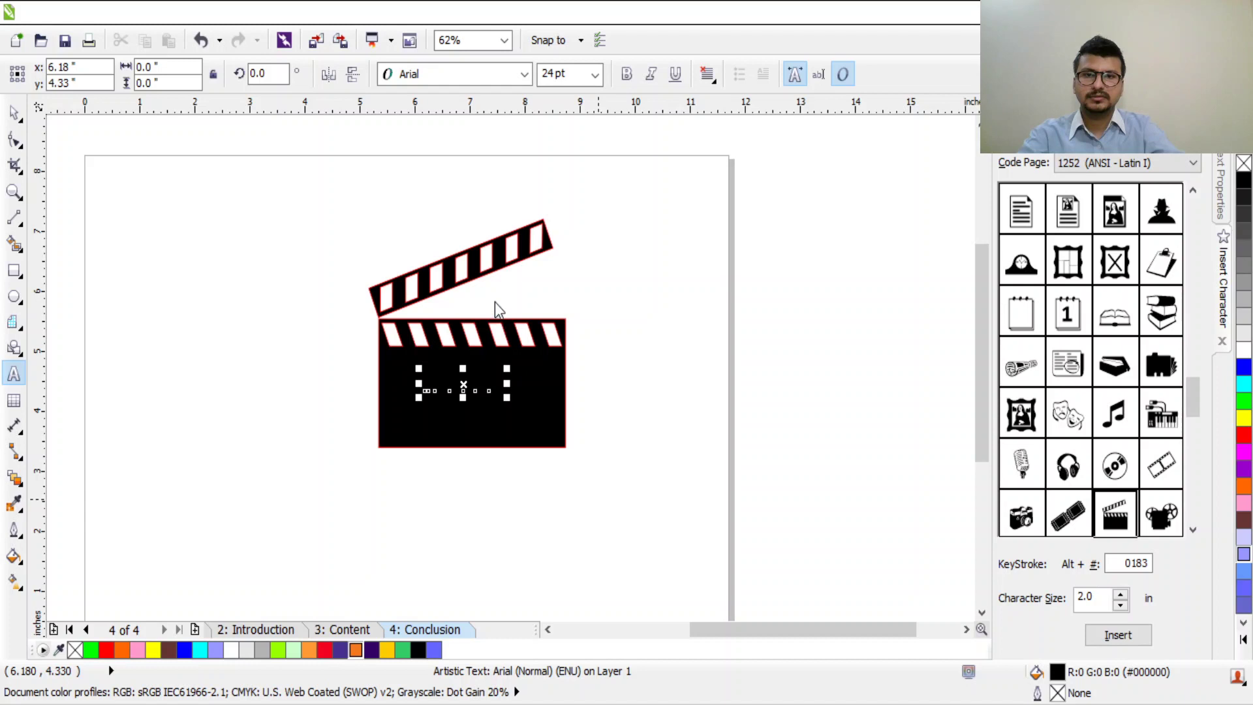
key(ctrl+v)
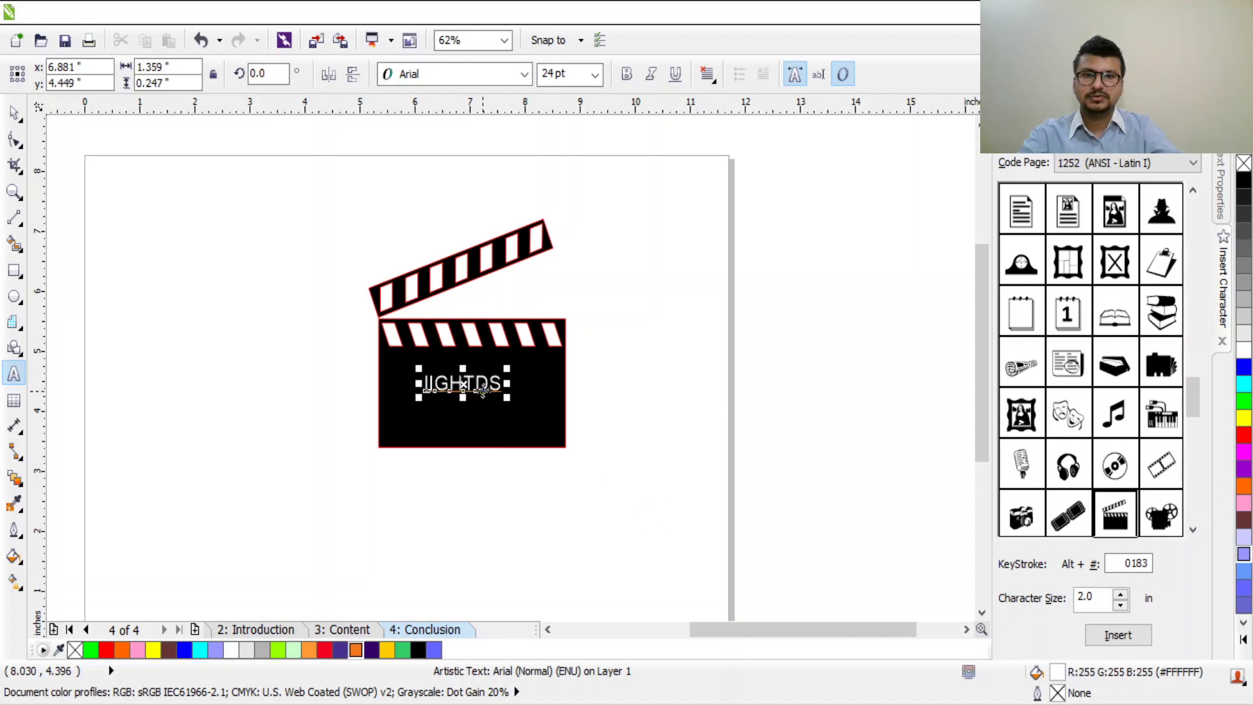
key(ctrl+space)
Step: Select the clapperboard shape and switch between node editing and the Text tool
click(462, 392)
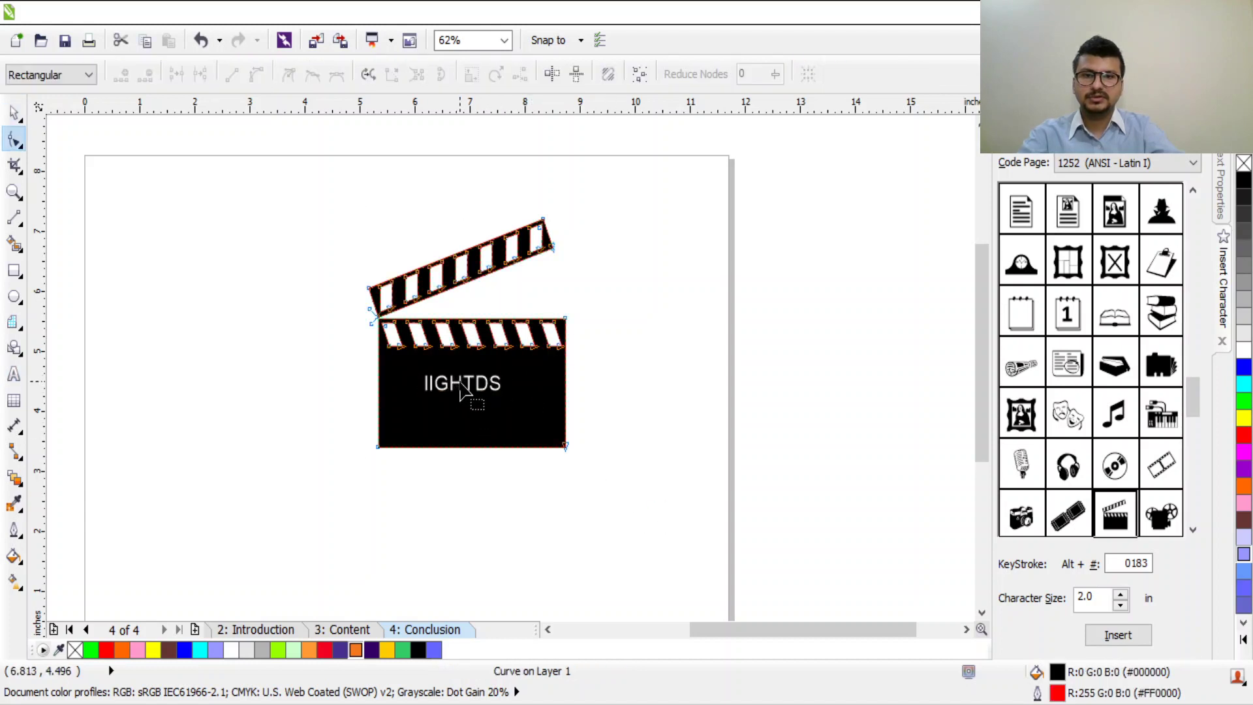
key(F10)
click(471, 390)
click(13, 373)
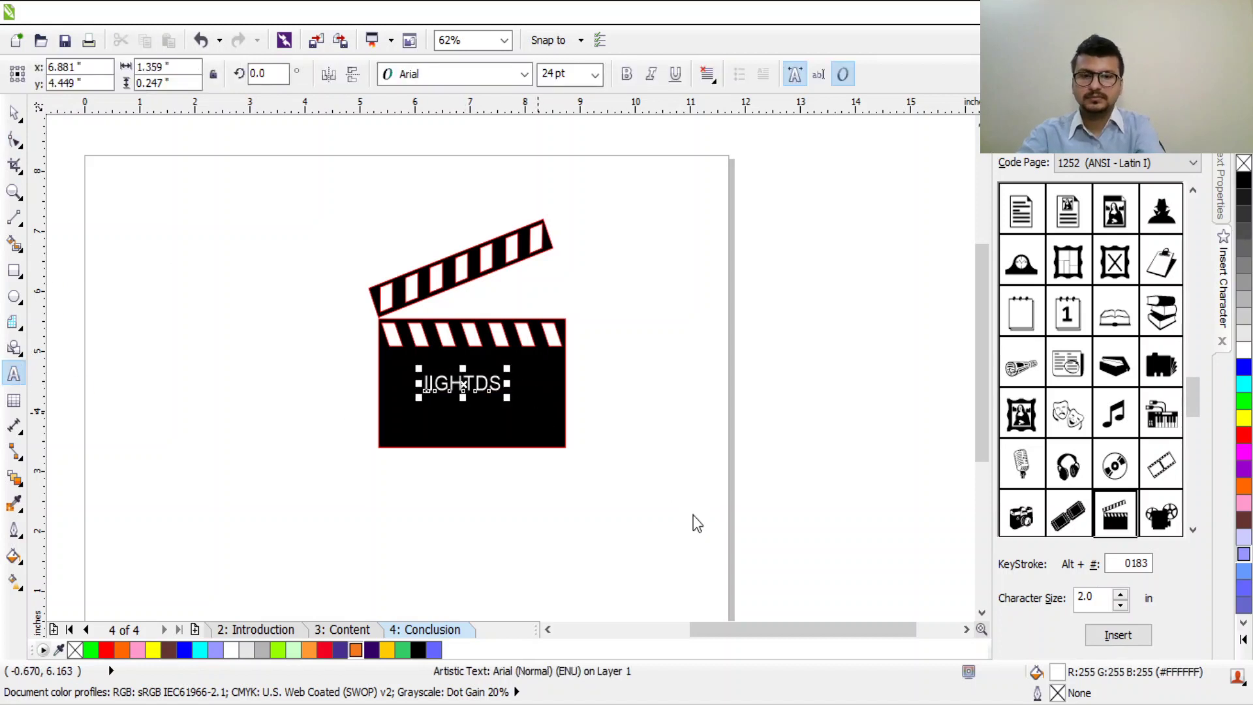
key(ctrl+space)
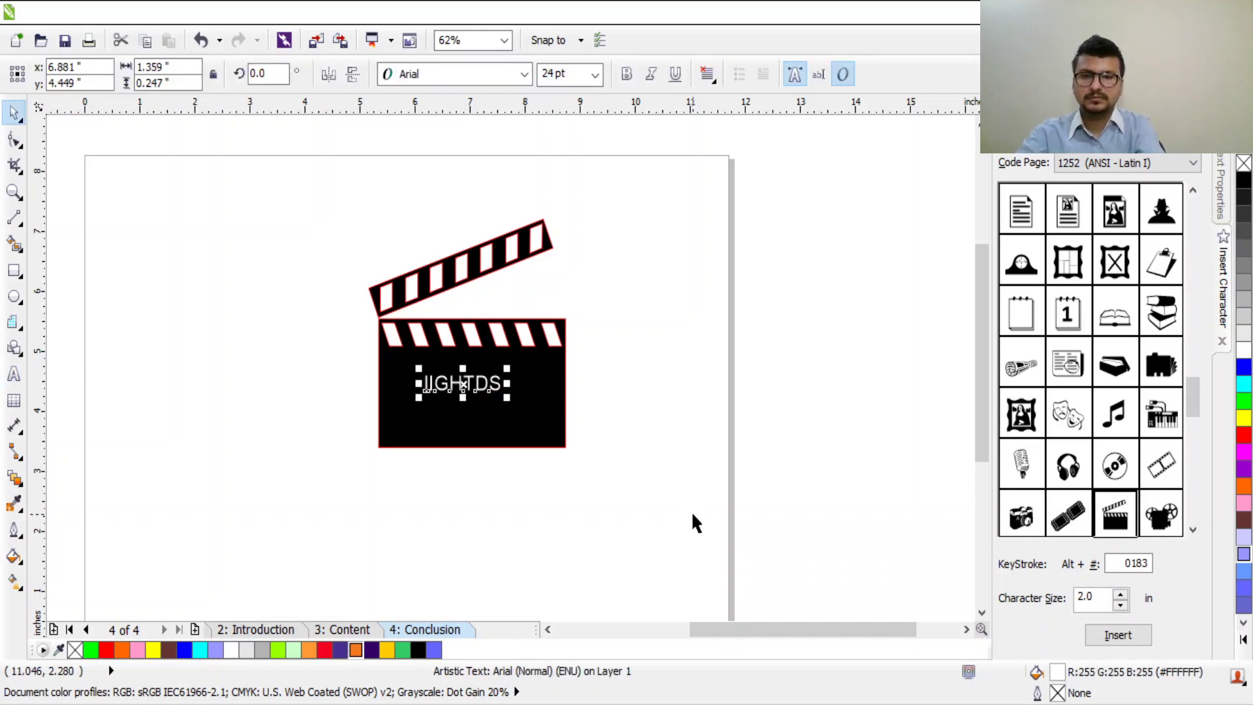
Step: Enter the caption text object and highlight its word for replacement
click(483, 375)
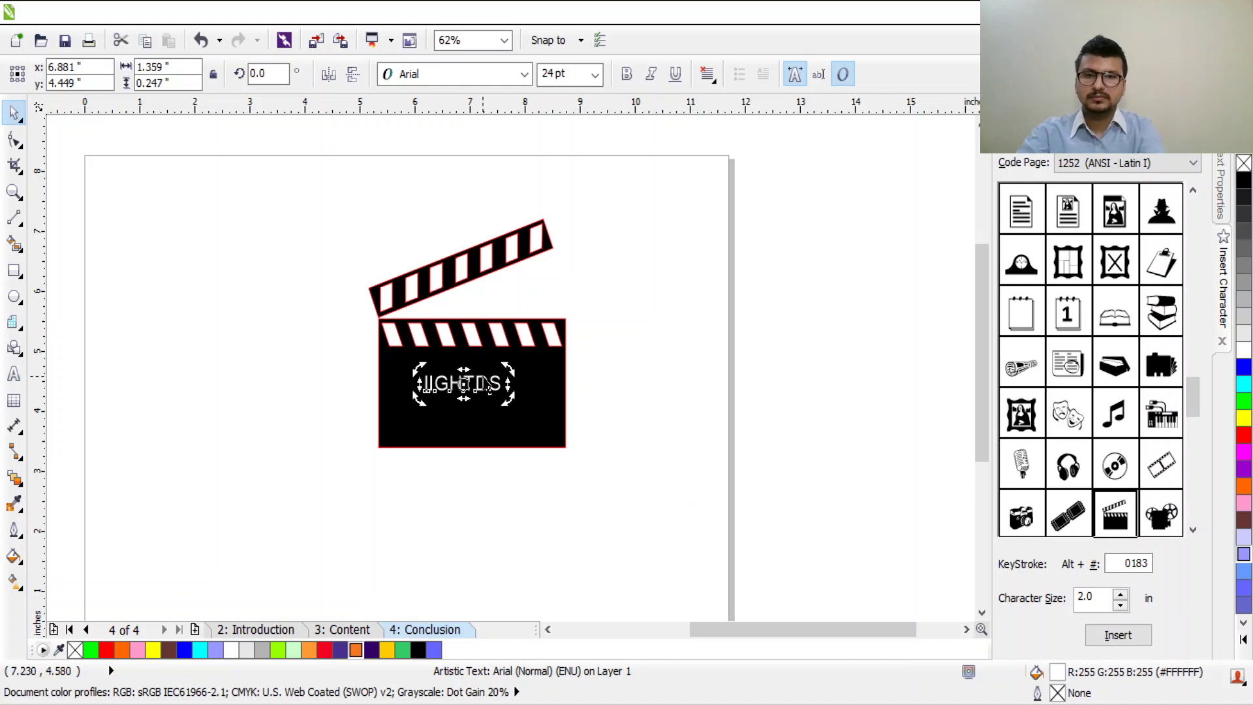
double_click(483, 375)
double_click(483, 375)
key(BackSpace)
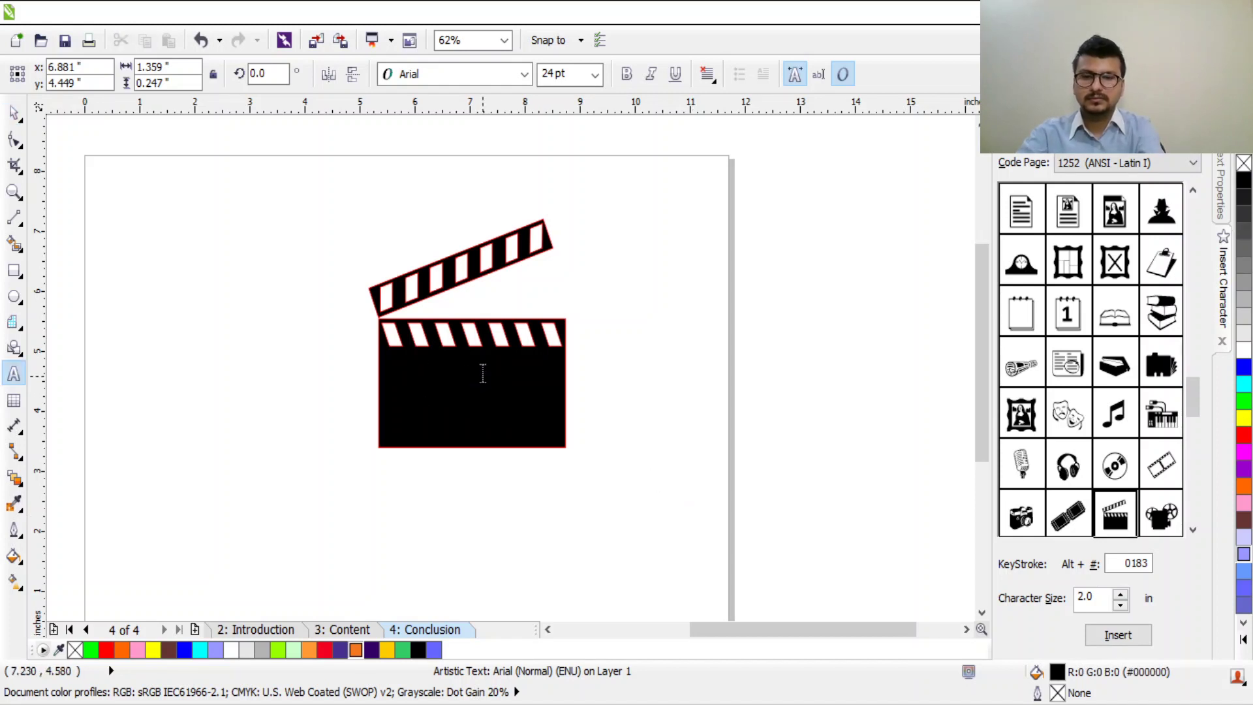
key(ctrl+z)
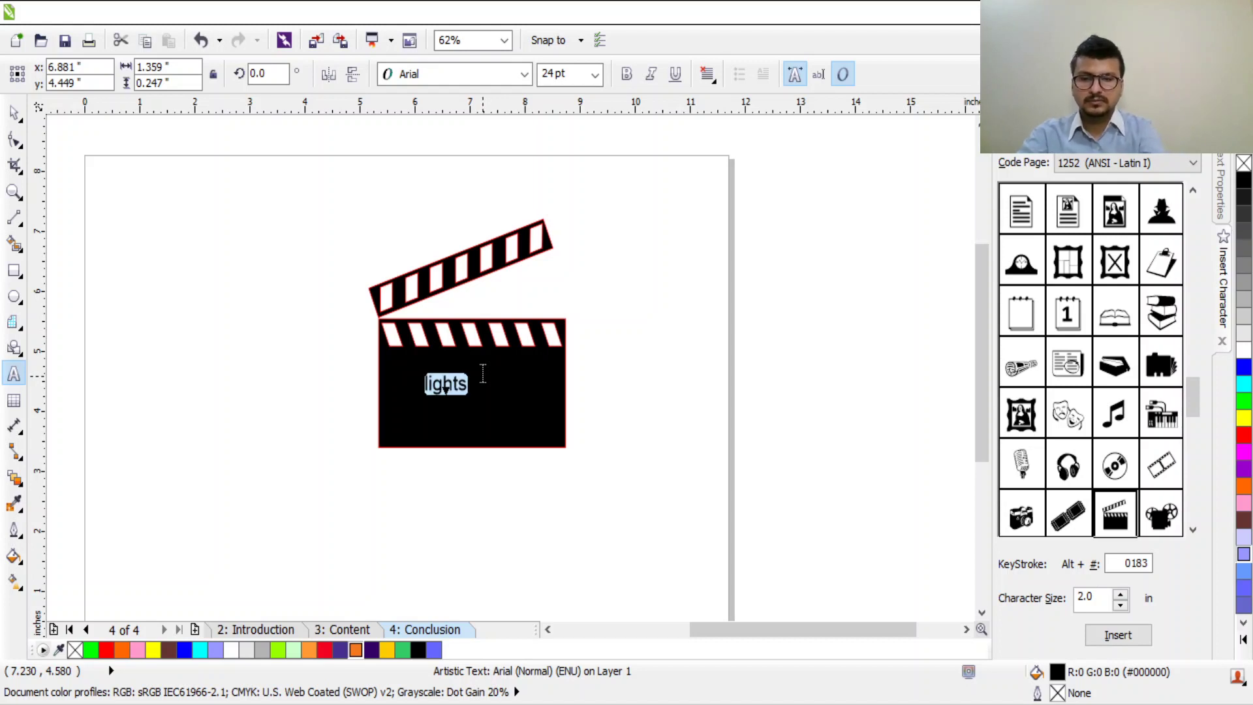
key(BackSpace)
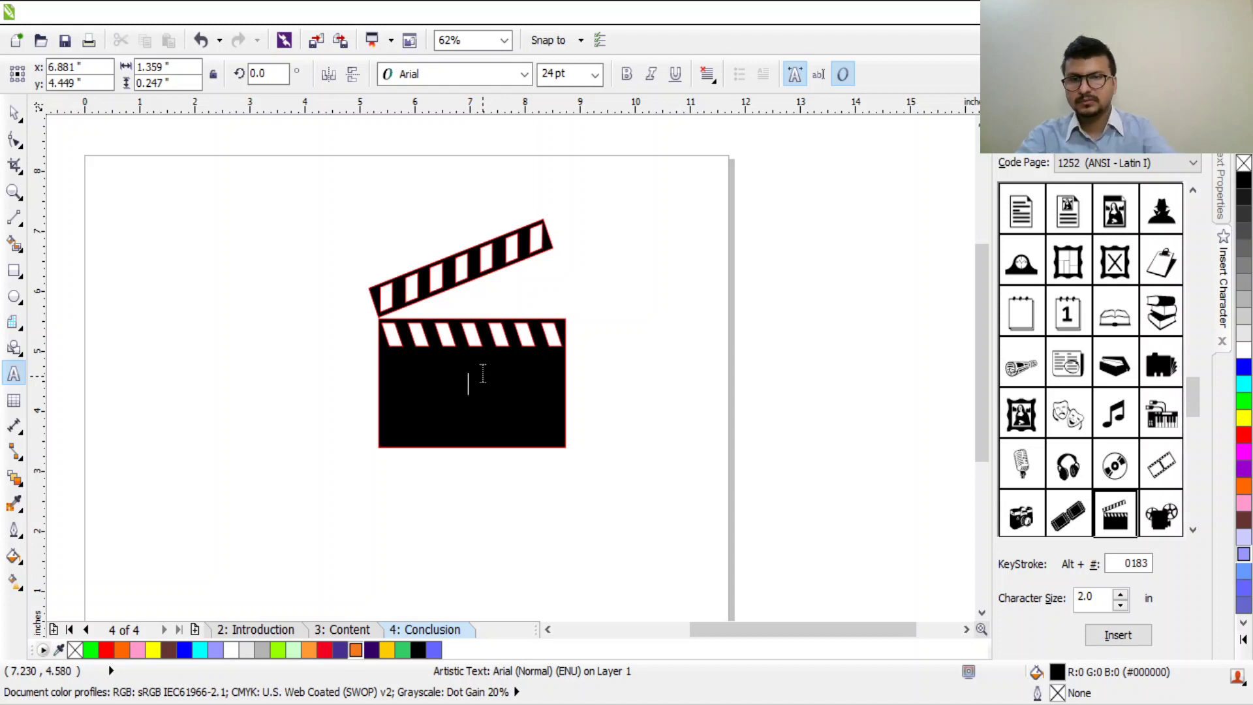
key(ctrl+z)
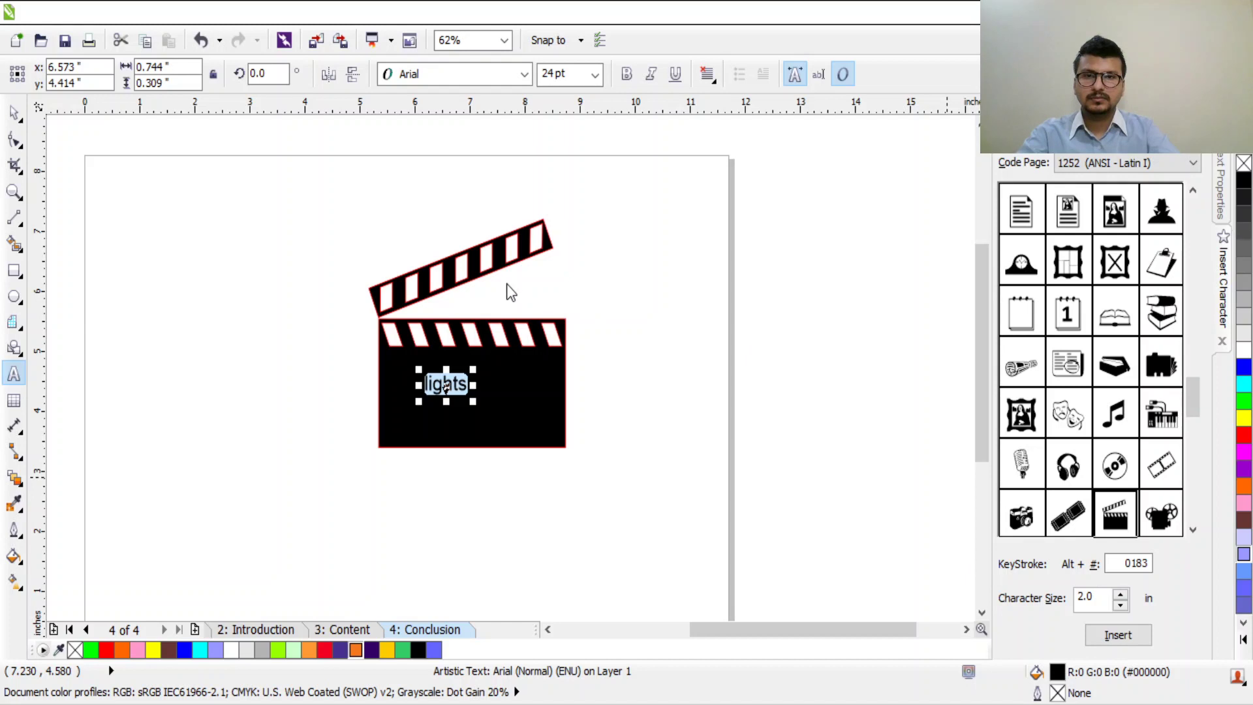
scroll(330, 405, up, 2)
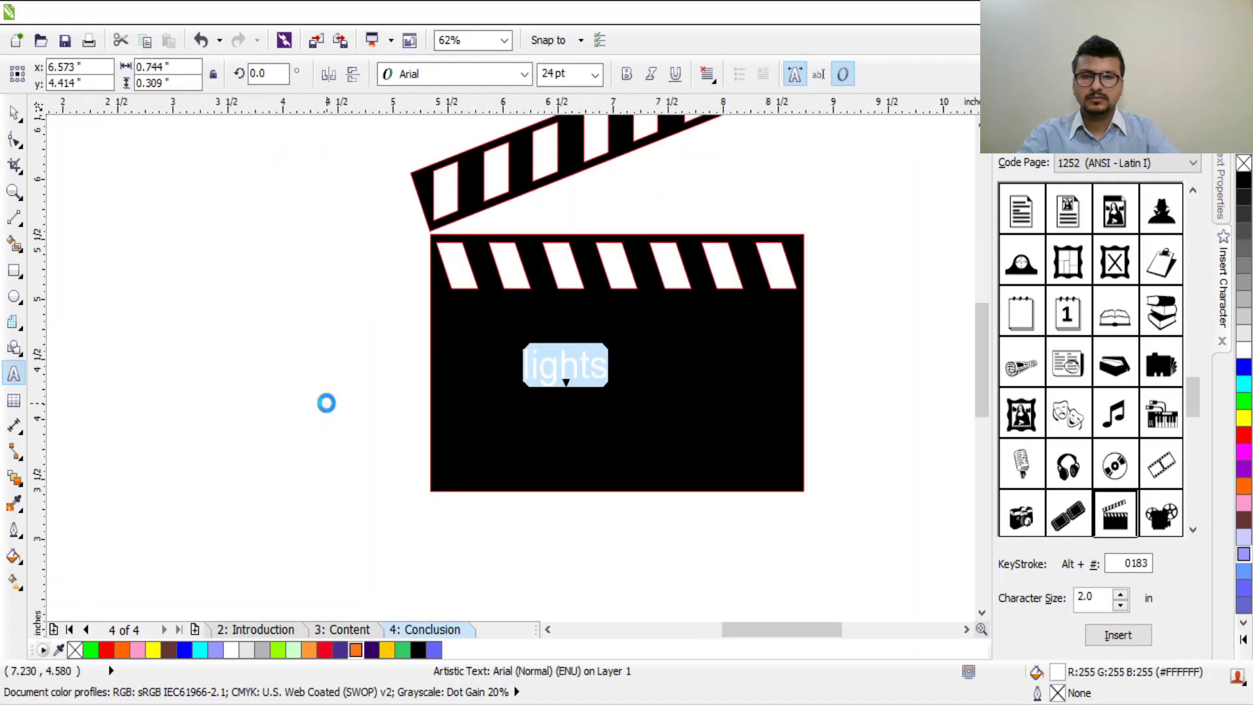
scroll(538, 379, up, 2)
Step: Retype the caption as 'Lights Camera Action', fixing typos, and select all of it
text(L)
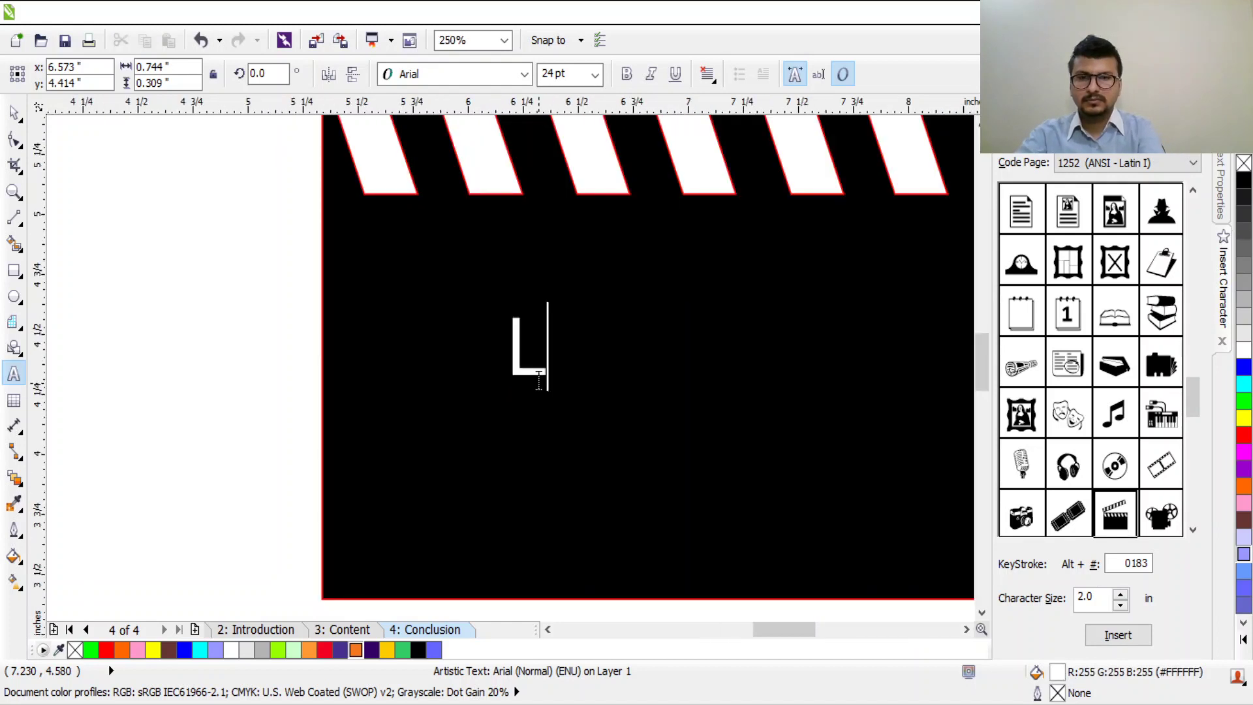
text(ights)
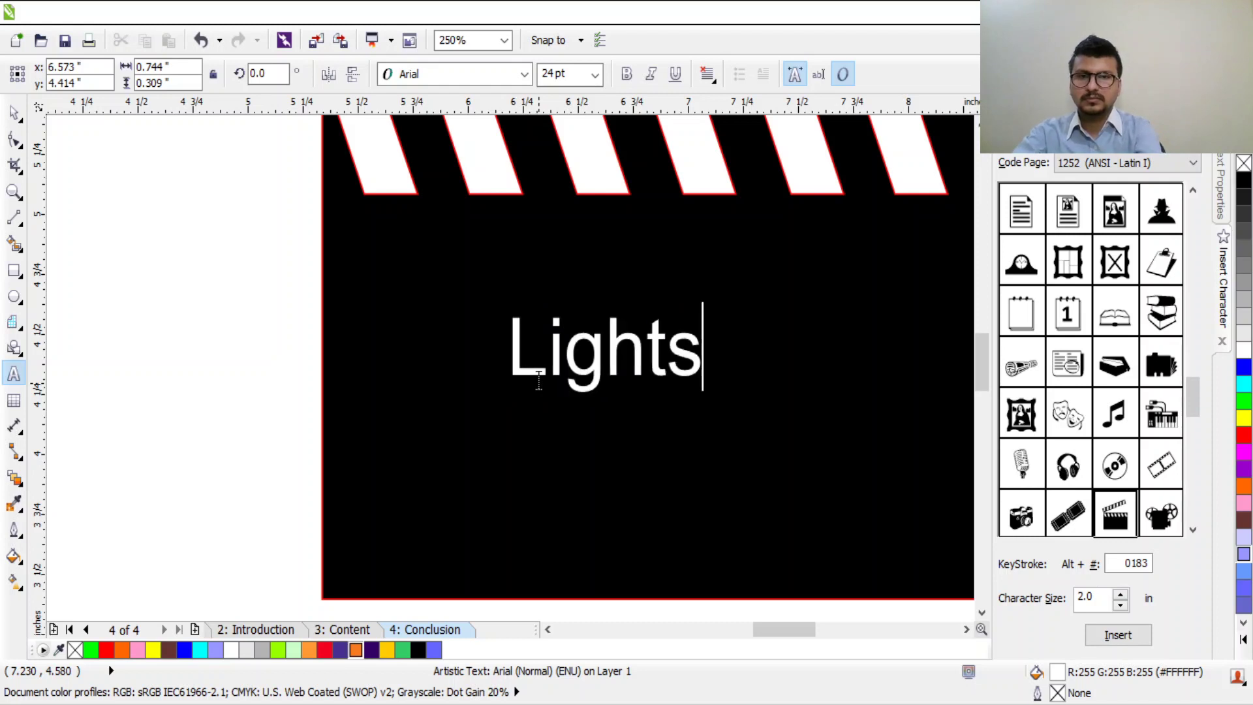
text(,)
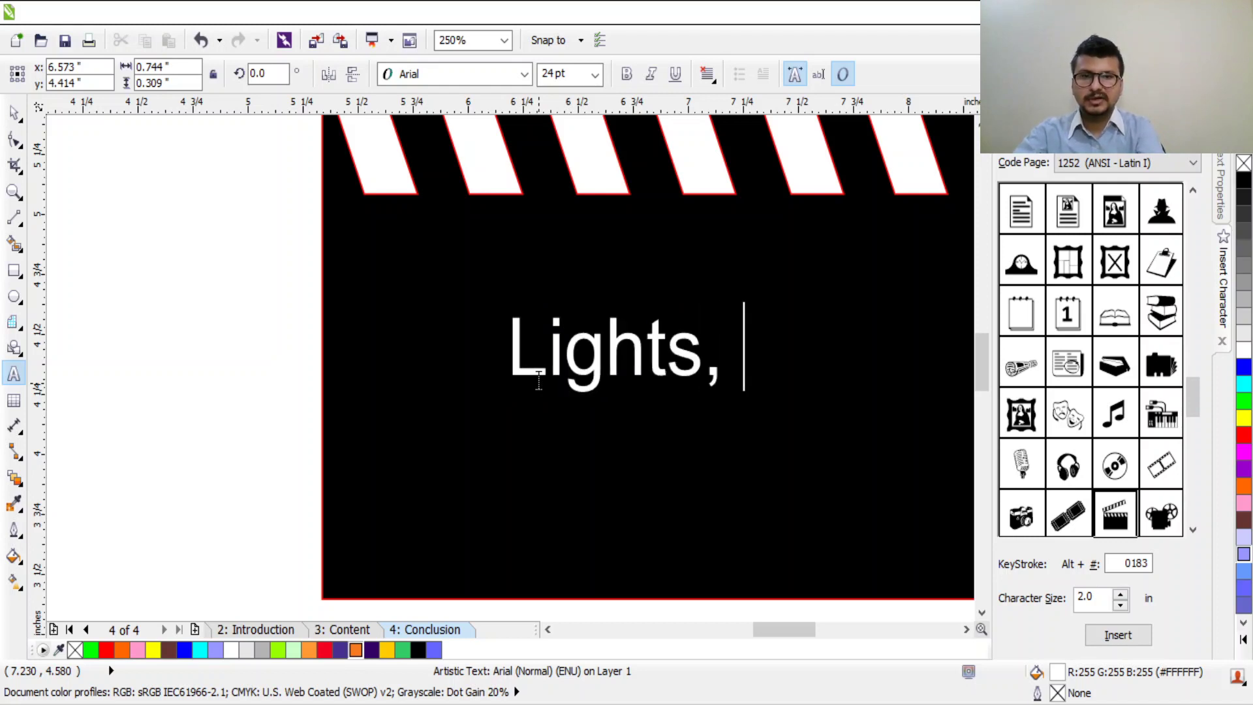
key(BackSpace)
key(BackSpace)
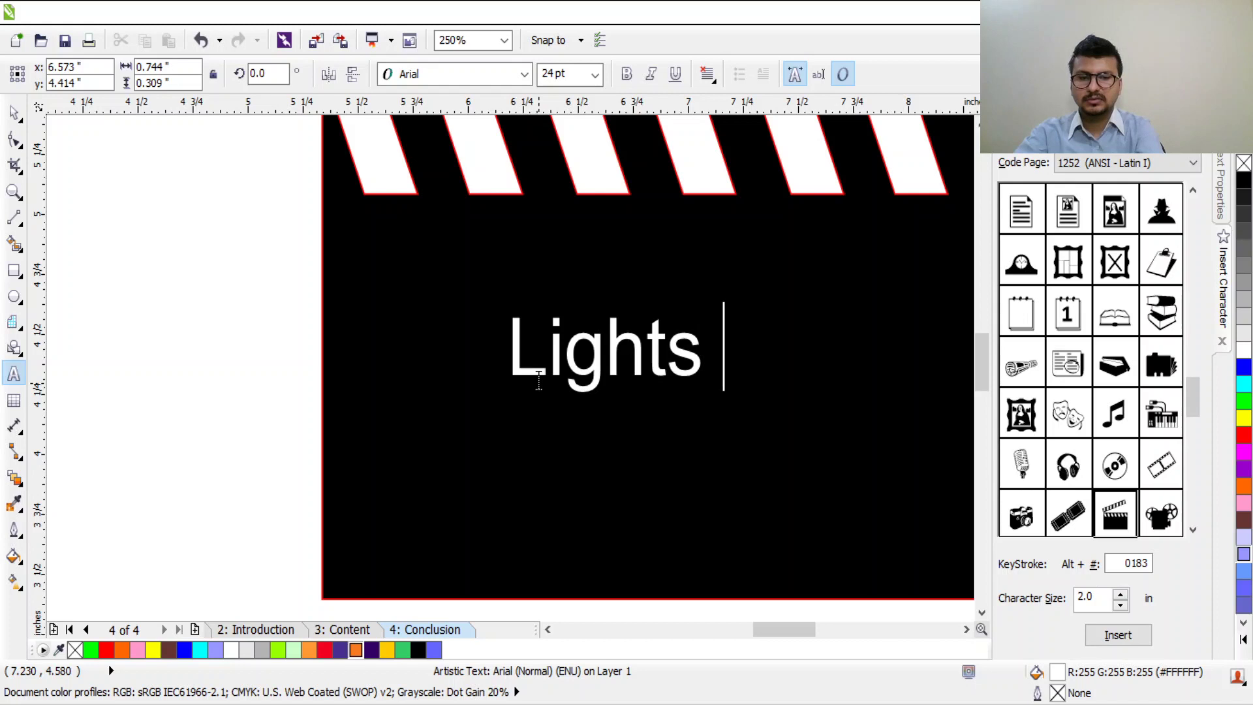
text(c)
key(BackSpace)
text(Cam)
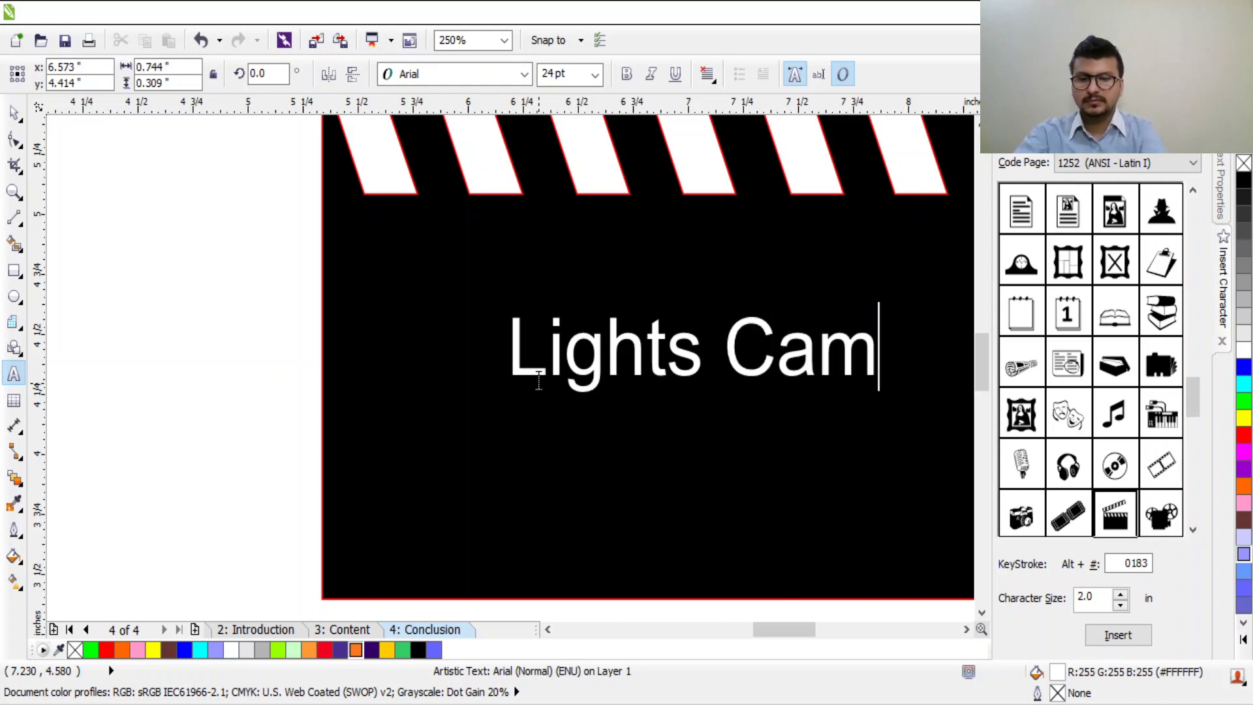
text(era Action!)
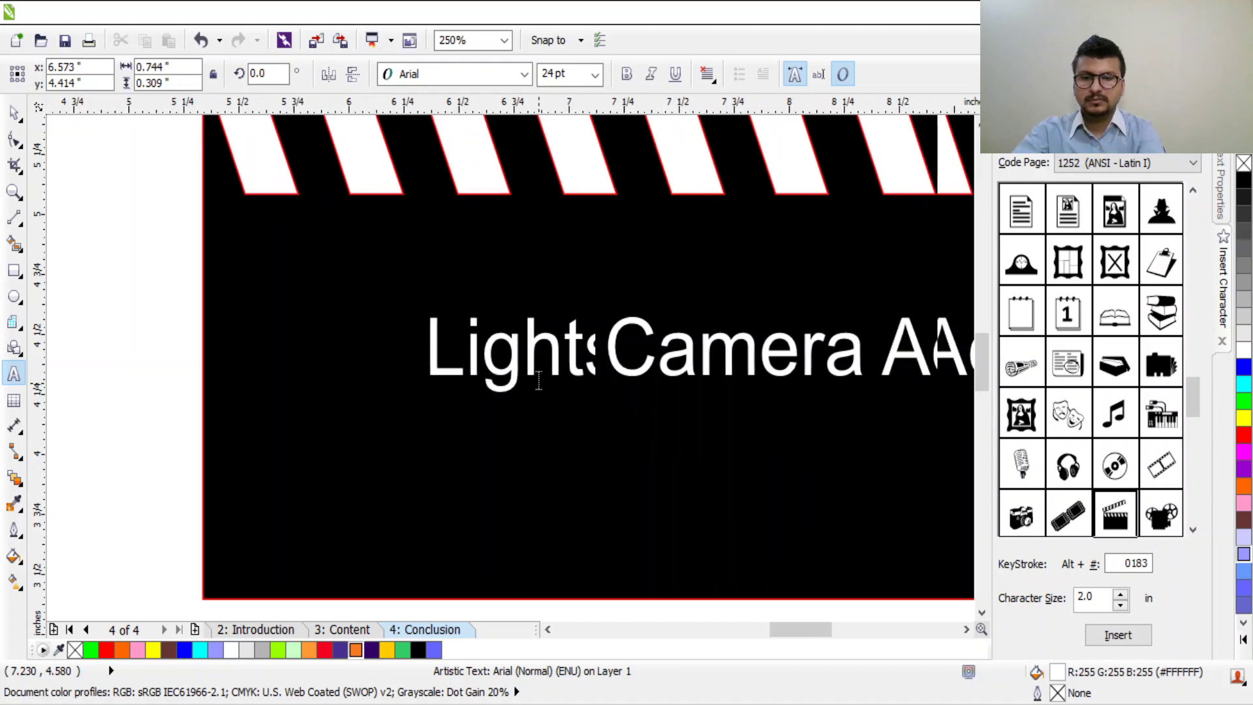
key(BackSpace)
key(BackSpace)
key(BackSpace)
key(BackSpace)
key(BackSpace)
key(BackSpace)
key(BackSpace)
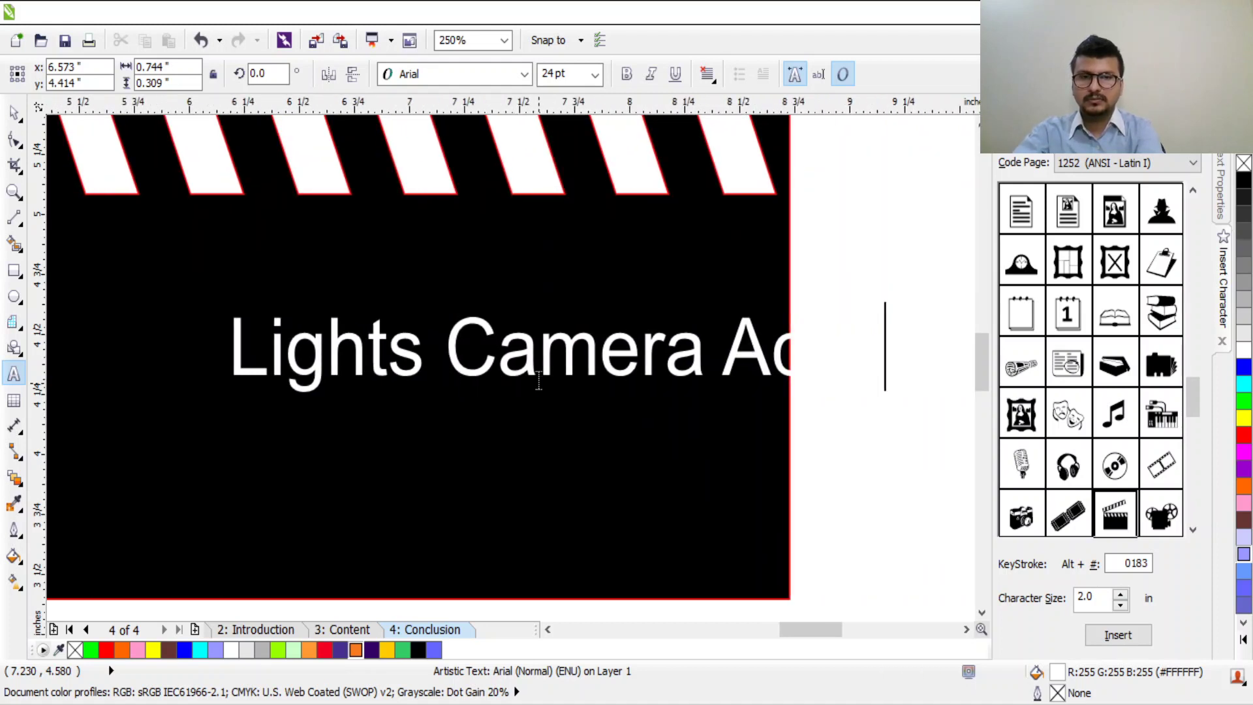
text(c)
text(t)
key(BackSpace)
key(BackSpace)
key(BackSpace)
key(BackSpace)
text(ction)
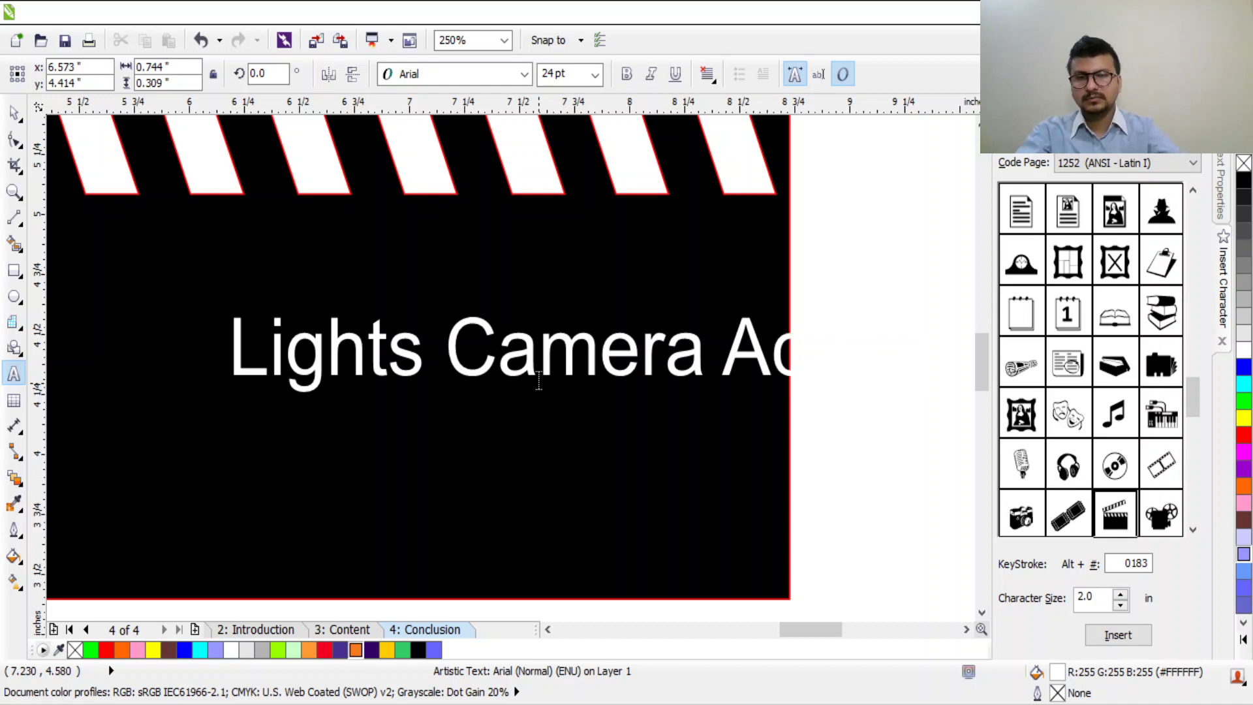
key(ctrl+a)
key(F3)
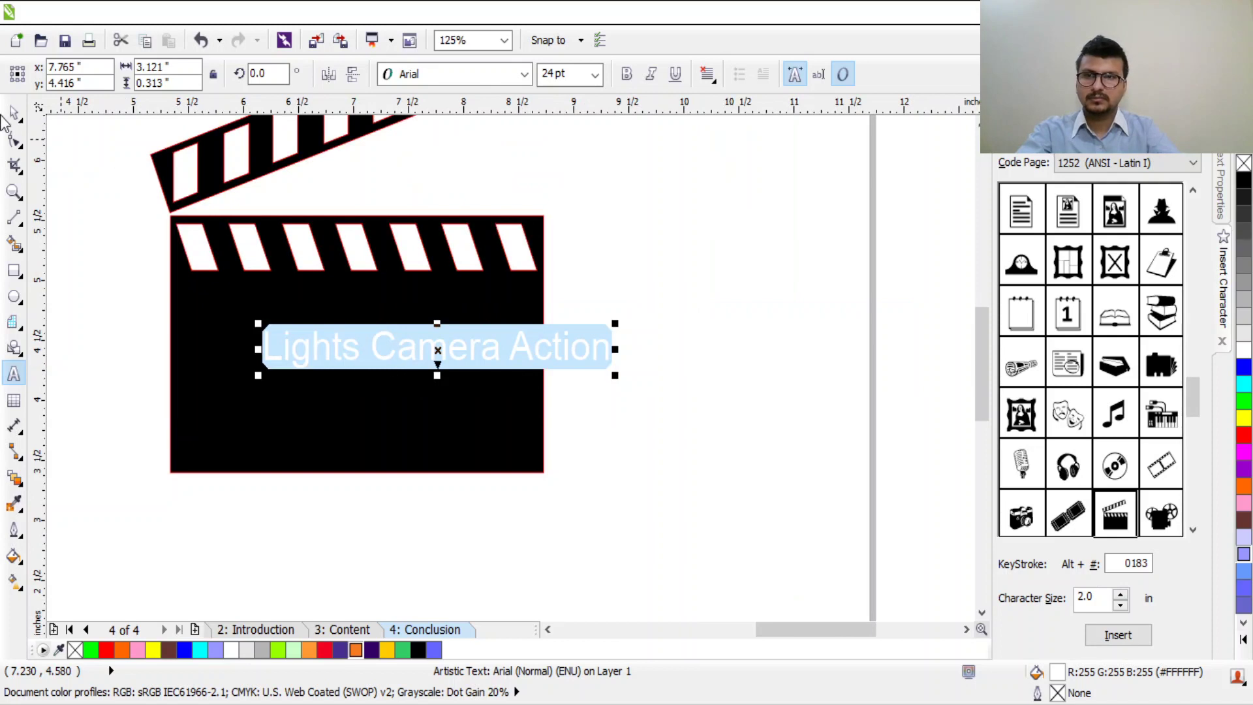
Step: Move the caption higher on the clapperboard's black body
click(14, 112)
drag(458, 345, 400, 333)
click(448, 331)
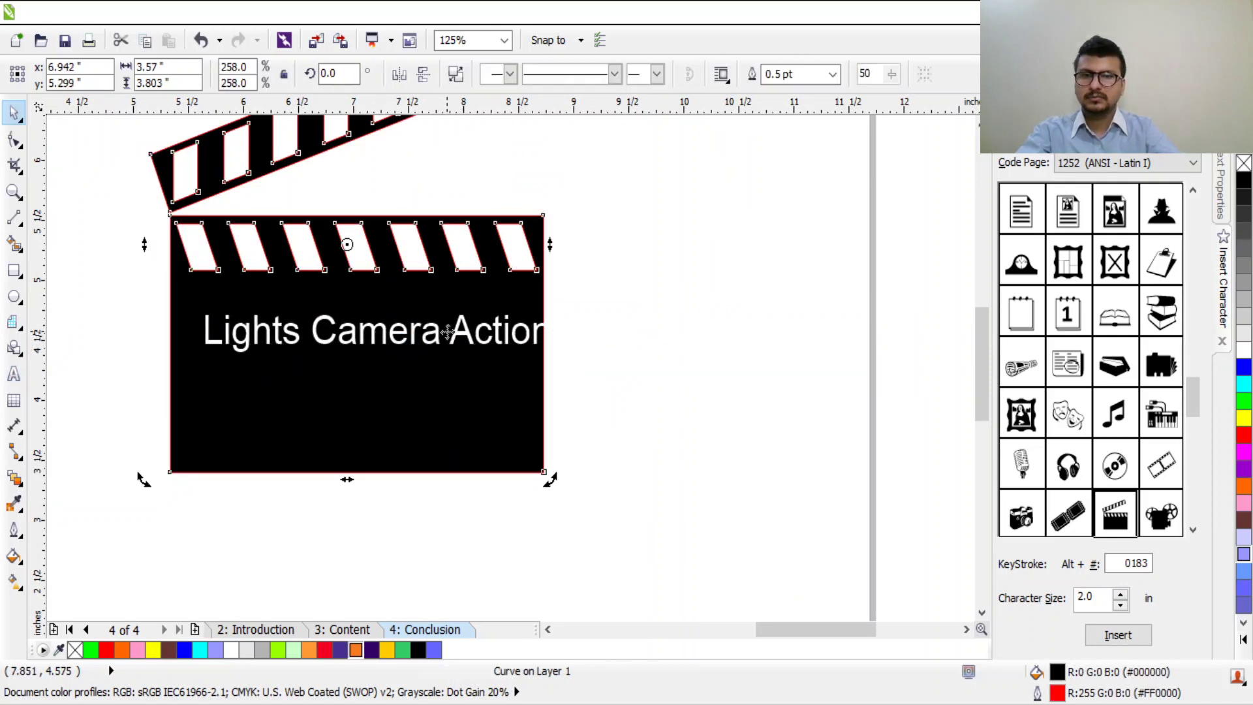
key(F10)
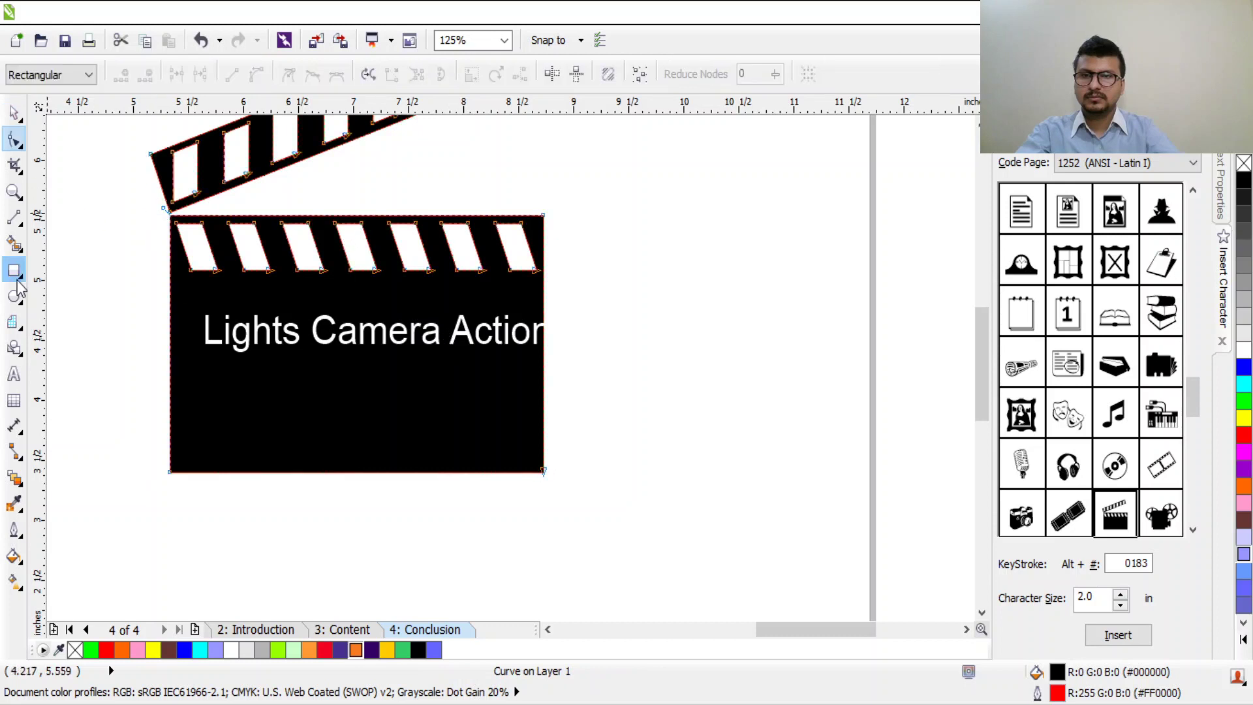
click(14, 373)
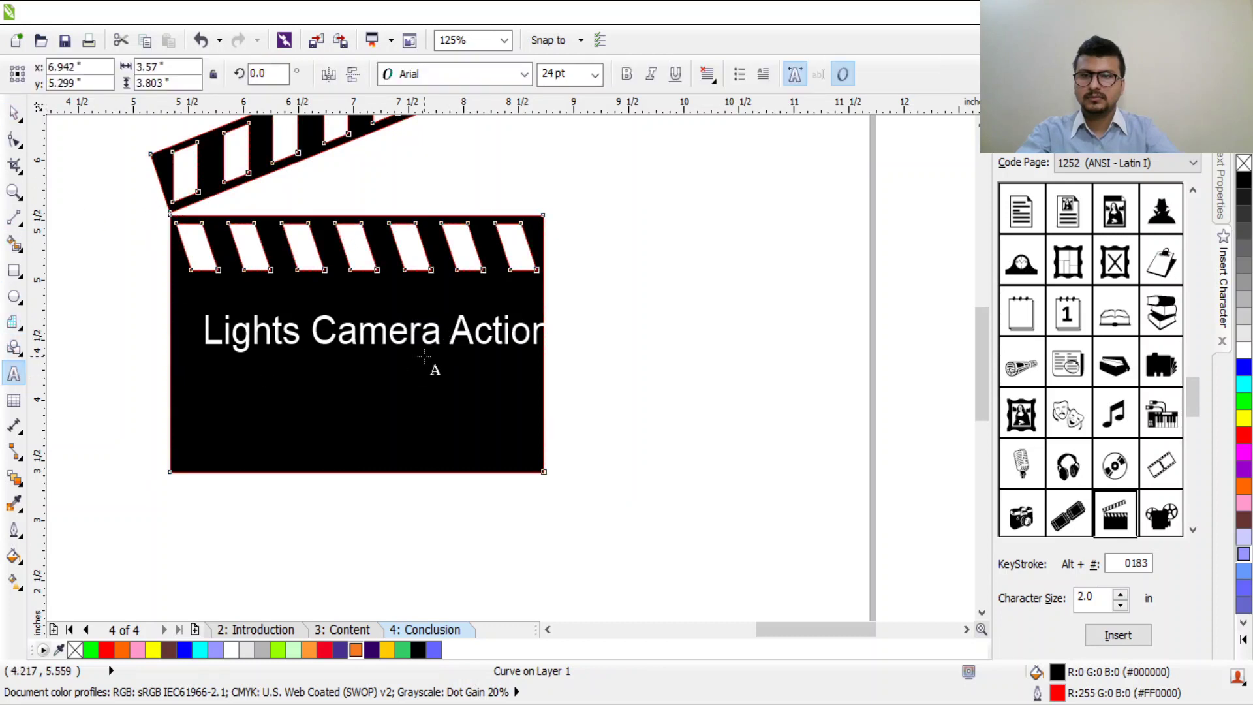
Step: Put 'Action' on its own second line and centre-align both caption lines
click(441, 334)
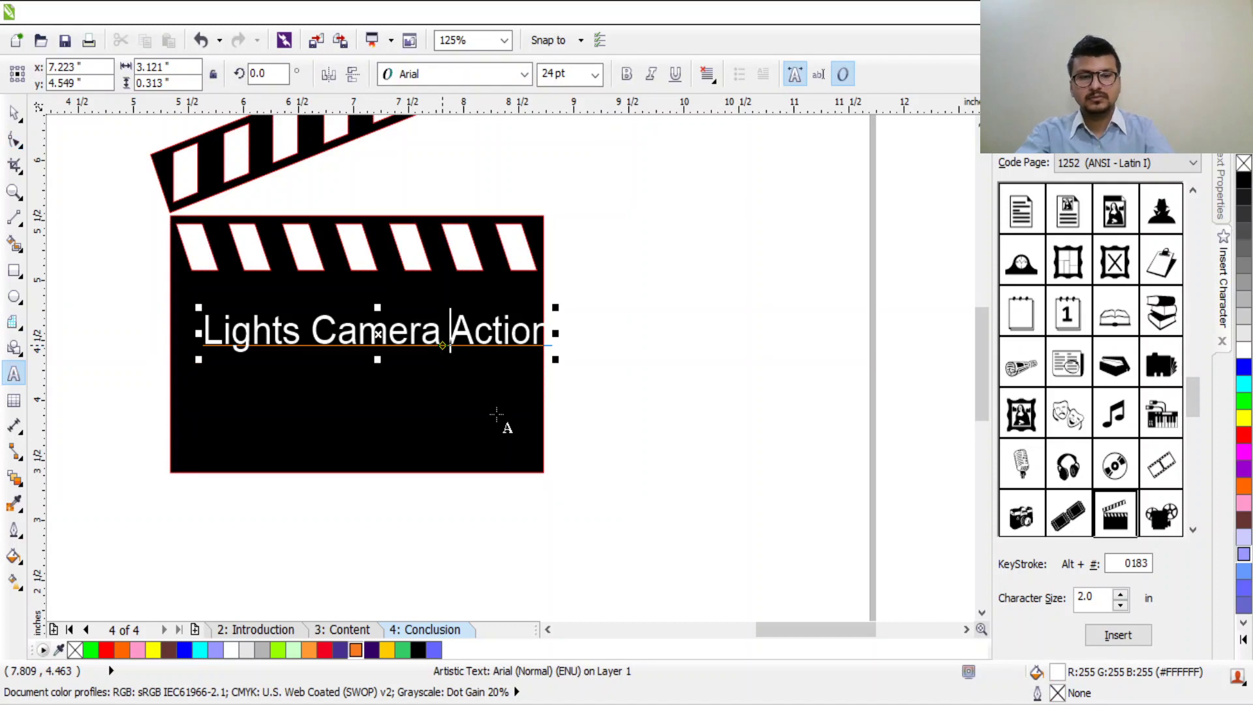
key(Return)
key(ctrl+a)
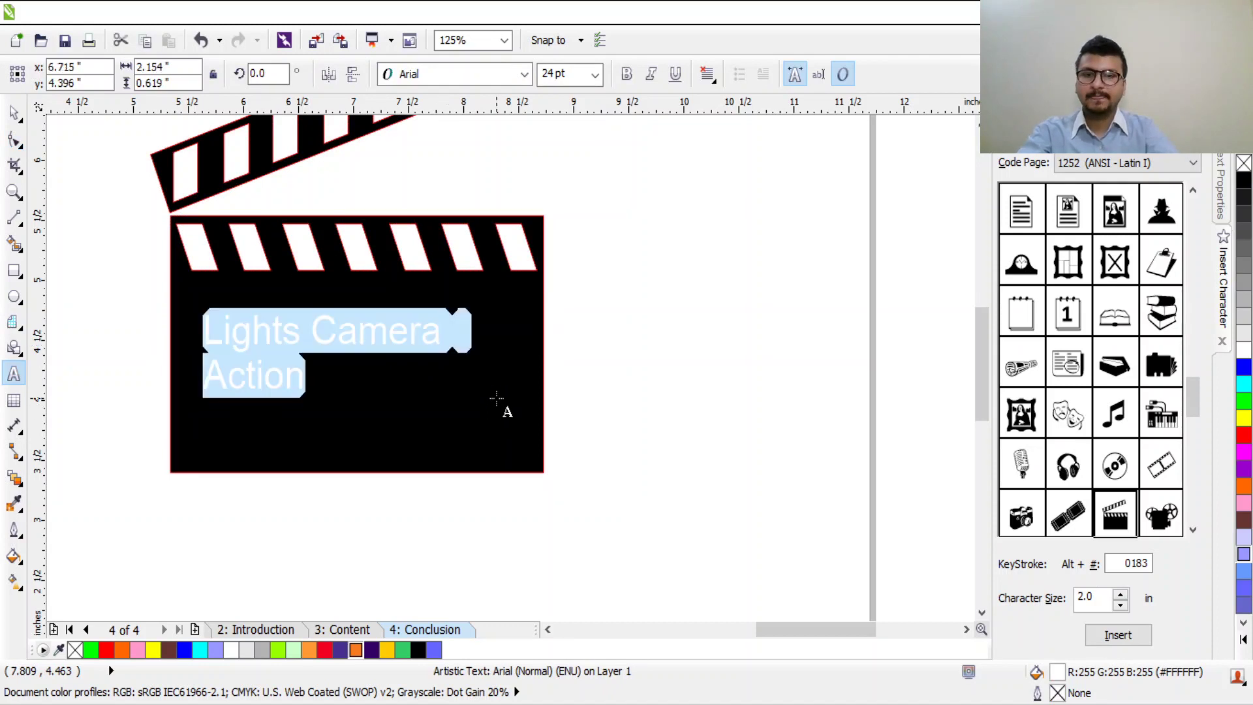
key(ctrl+e)
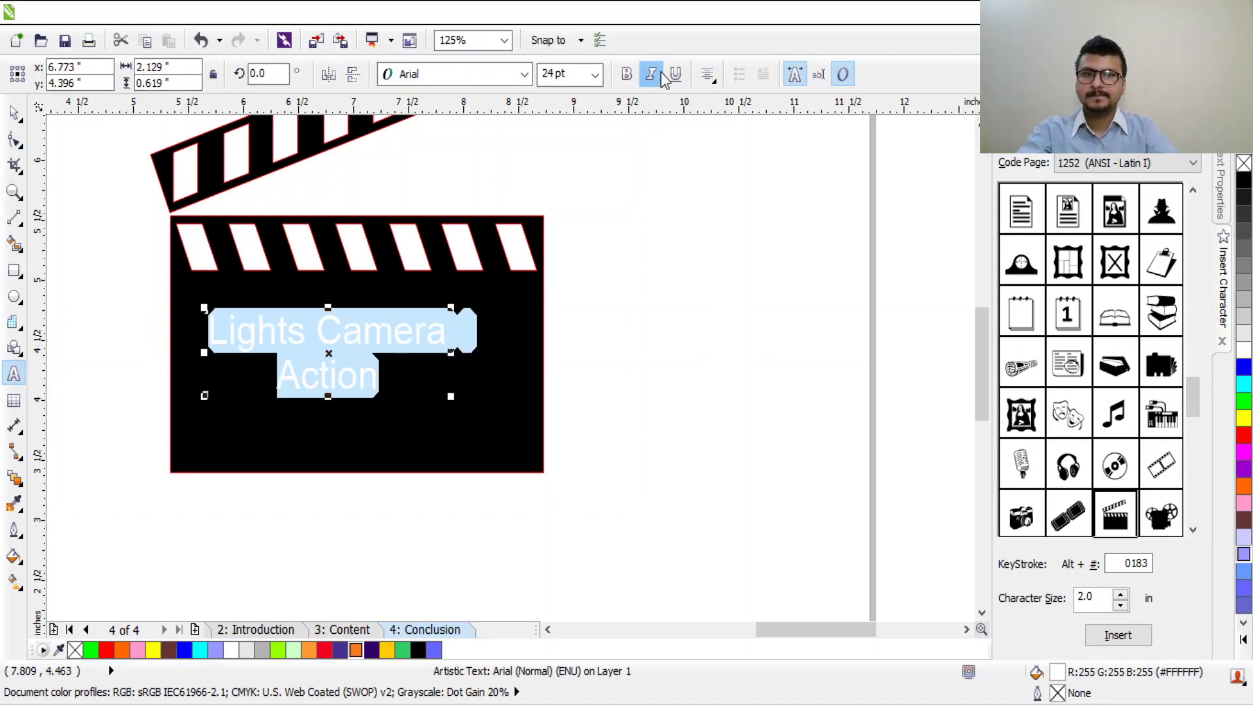
Step: Make the clapperboard caption bold italic
click(650, 76)
click(646, 77)
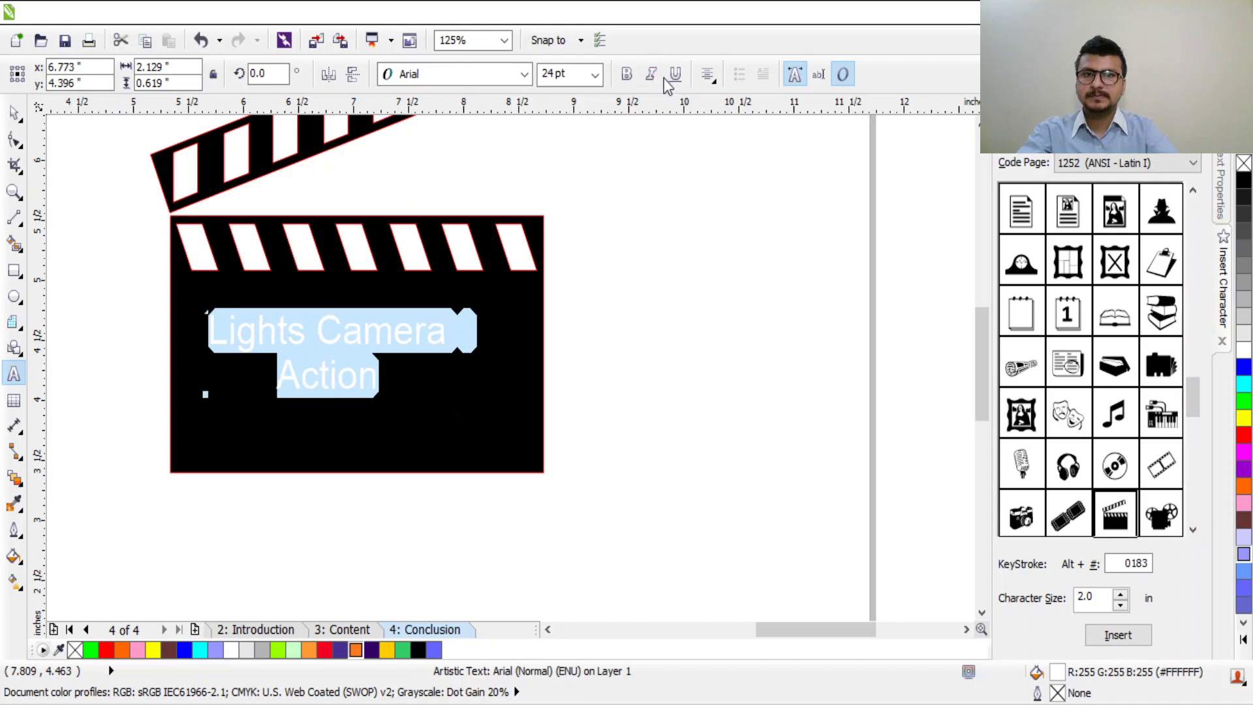
click(650, 75)
click(626, 74)
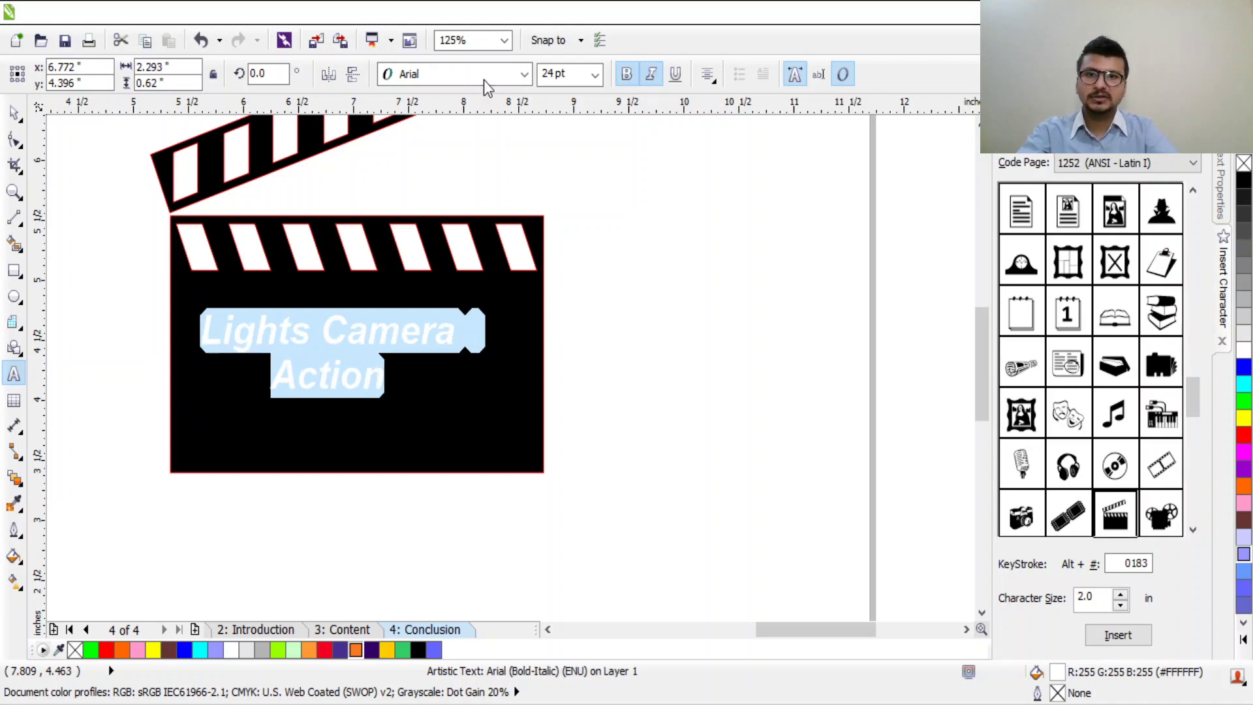
Step: Change the caption font, trying Bradley Hand ITC before settling on Bodoni MT Black
click(486, 84)
text(br)
key(Return)
click(506, 76)
text(bibo)
key(Return)
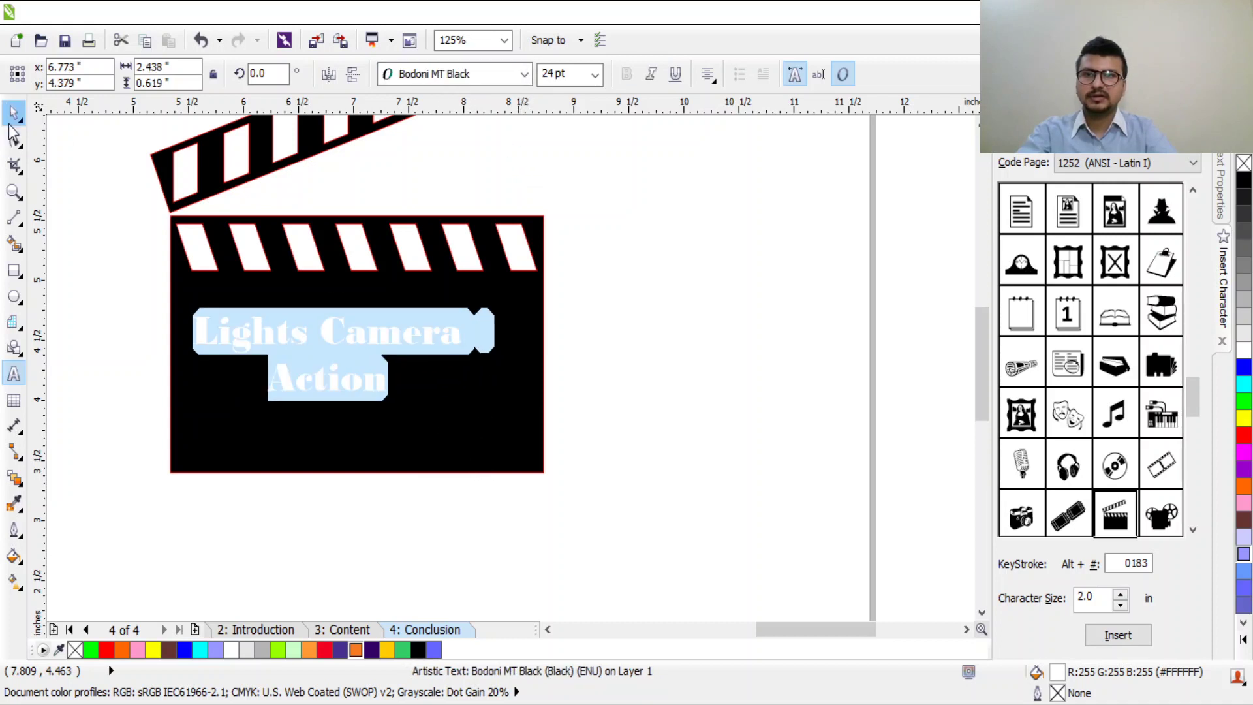
Step: Enlarge the caption text block to about 30 pt across the board
click(13, 114)
click(391, 352)
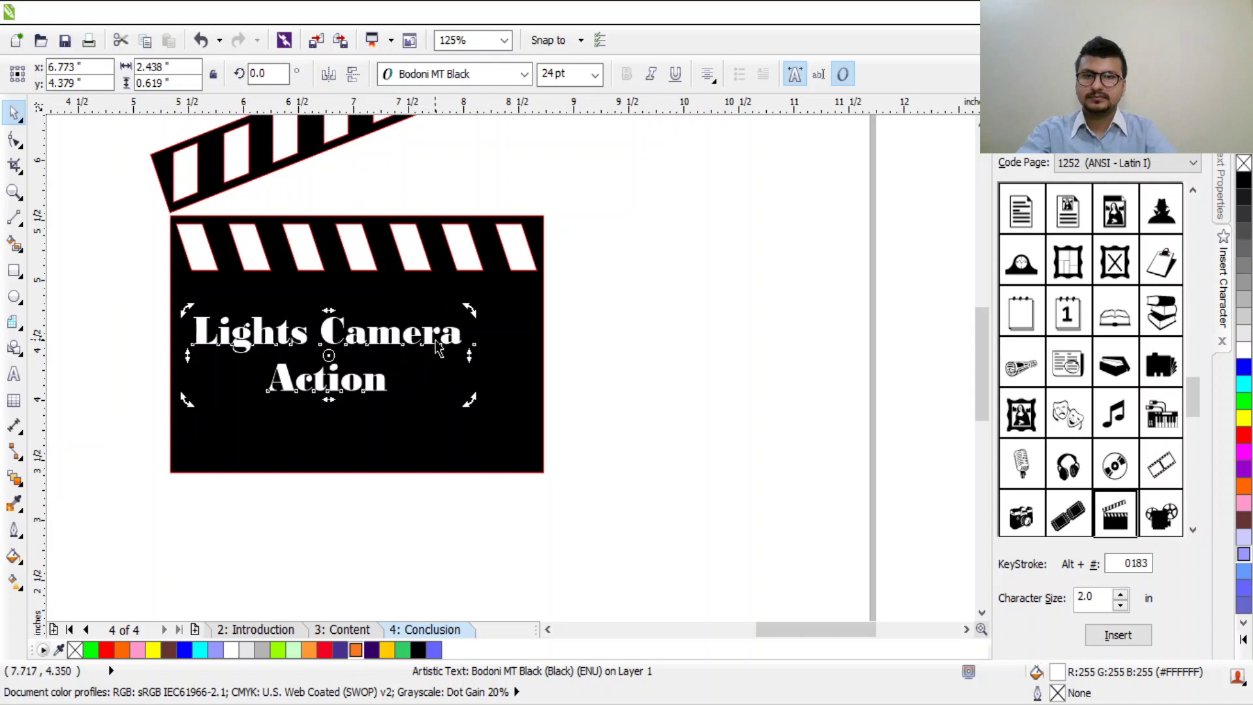
click(437, 349)
click(391, 353)
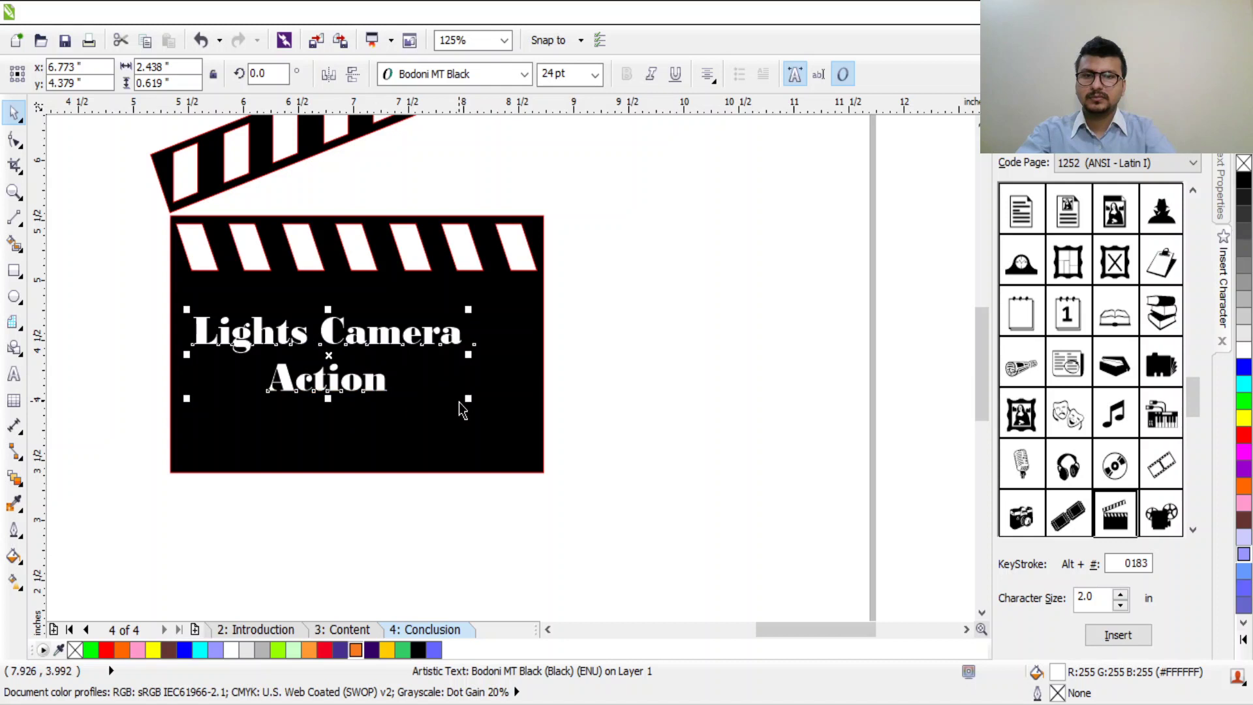
drag(468, 398, 537, 449)
Step: Marquee-select the clapperboard and its caption and group them with Ctrl+G
scroll(460, 336, down, 3)
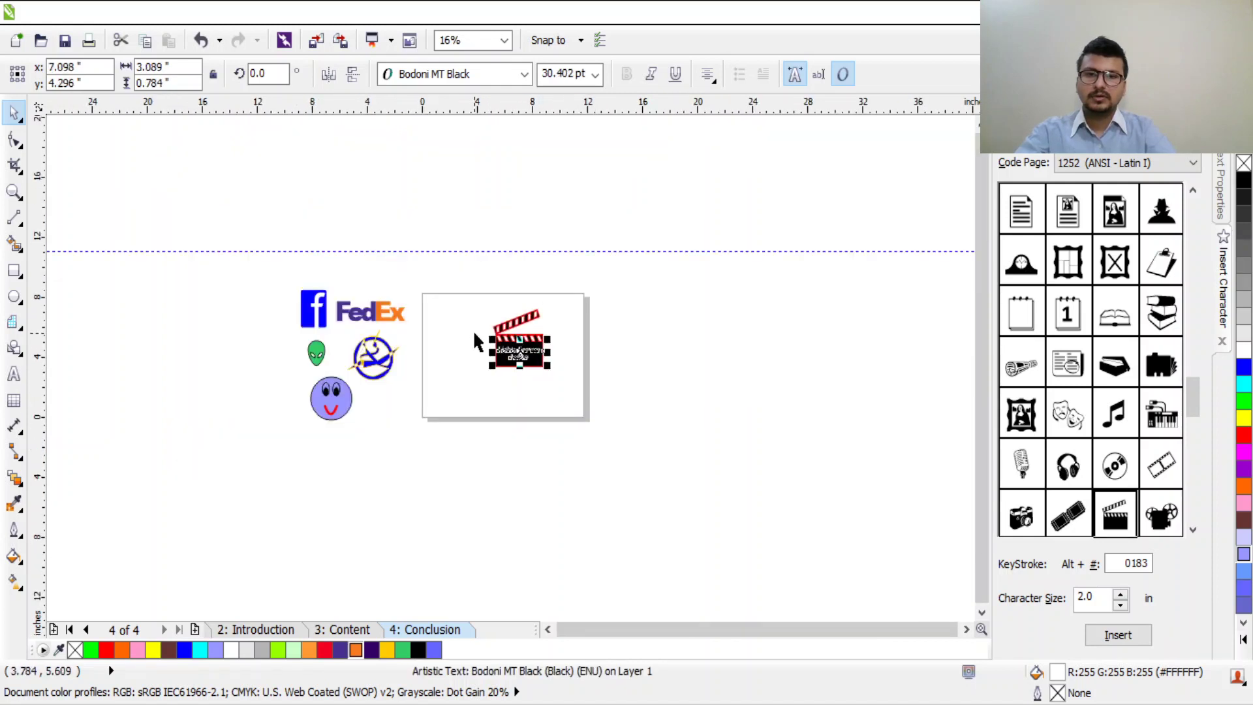
scroll(480, 343, up, 2)
scroll(745, 385, up, 1)
scroll(745, 385, down, 1)
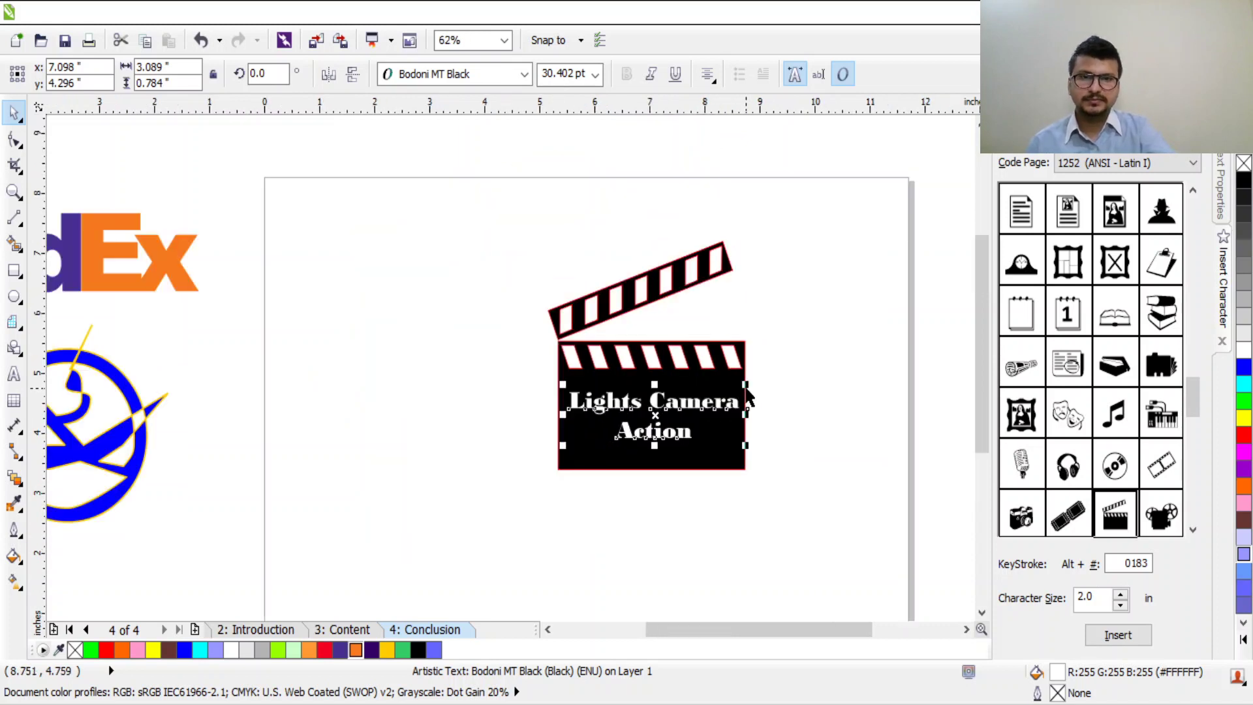
drag(851, 198, 449, 581)
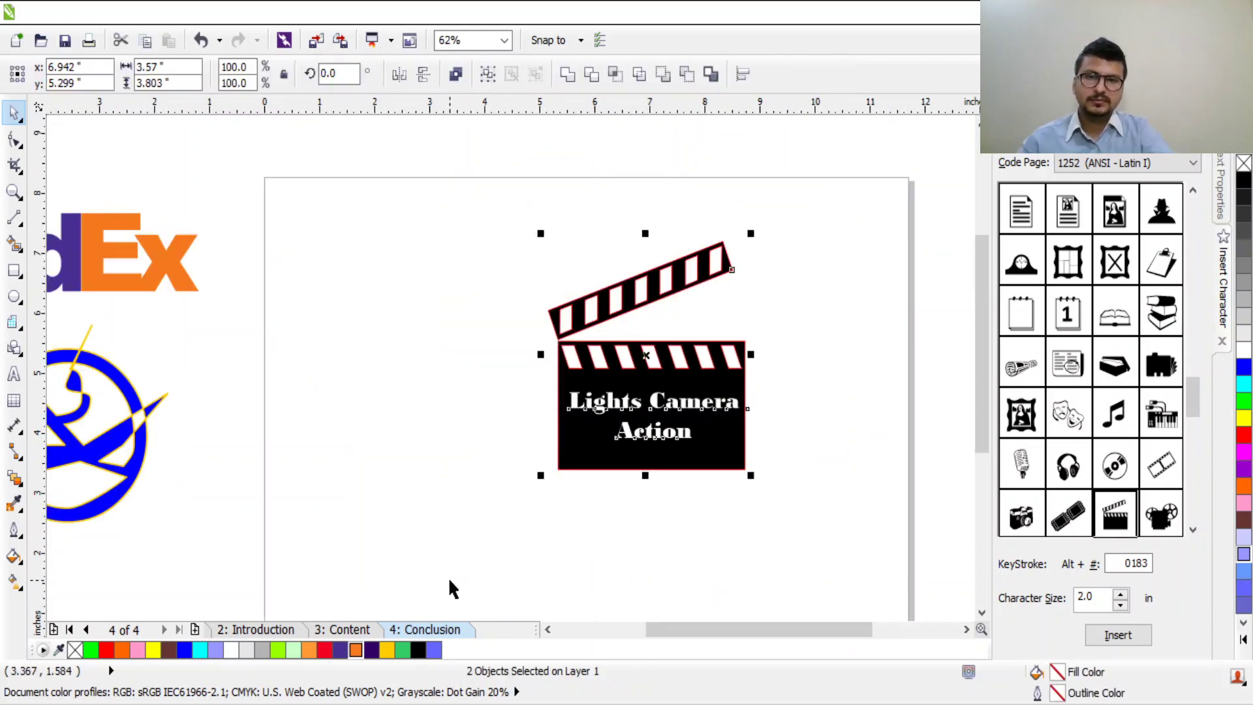
key(ctrl+g)
click(534, 526)
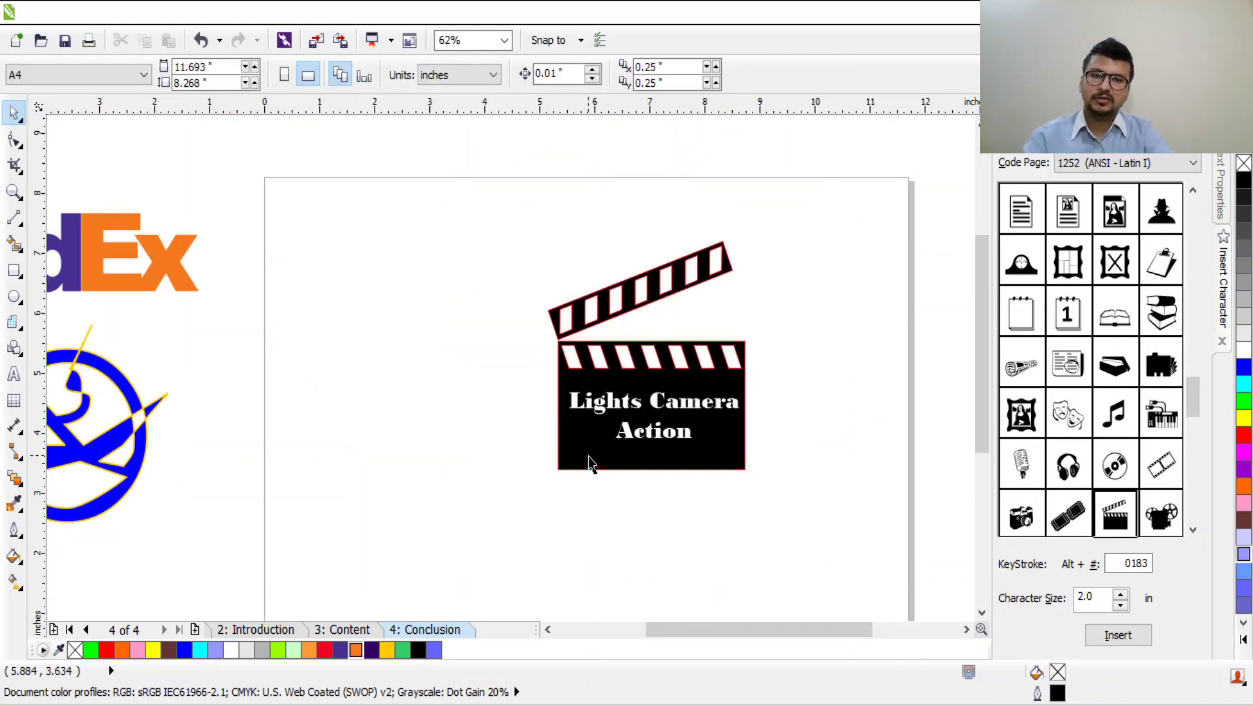
Step: Move the clapperboard group beside the smiley and shrink it to roughly half size
drag(678, 438, 318, 424)
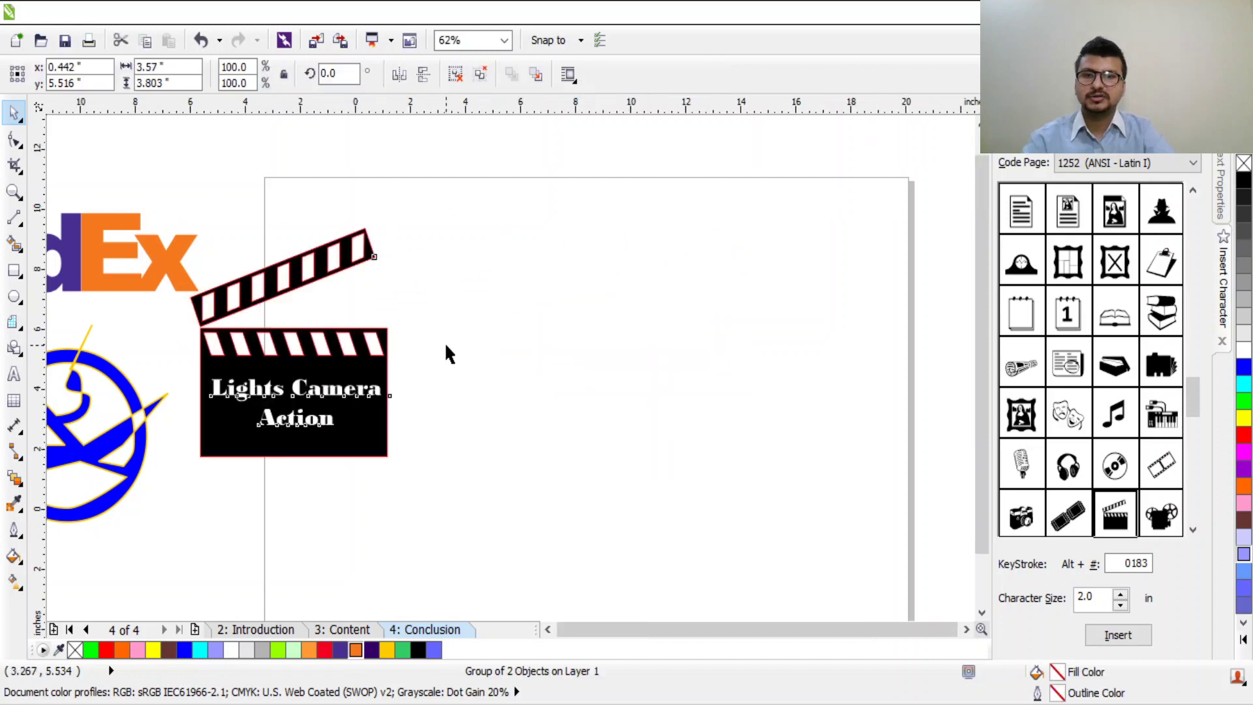
scroll(447, 353, down, 1)
drag(424, 280, 283, 492)
scroll(244, 515, up, 4)
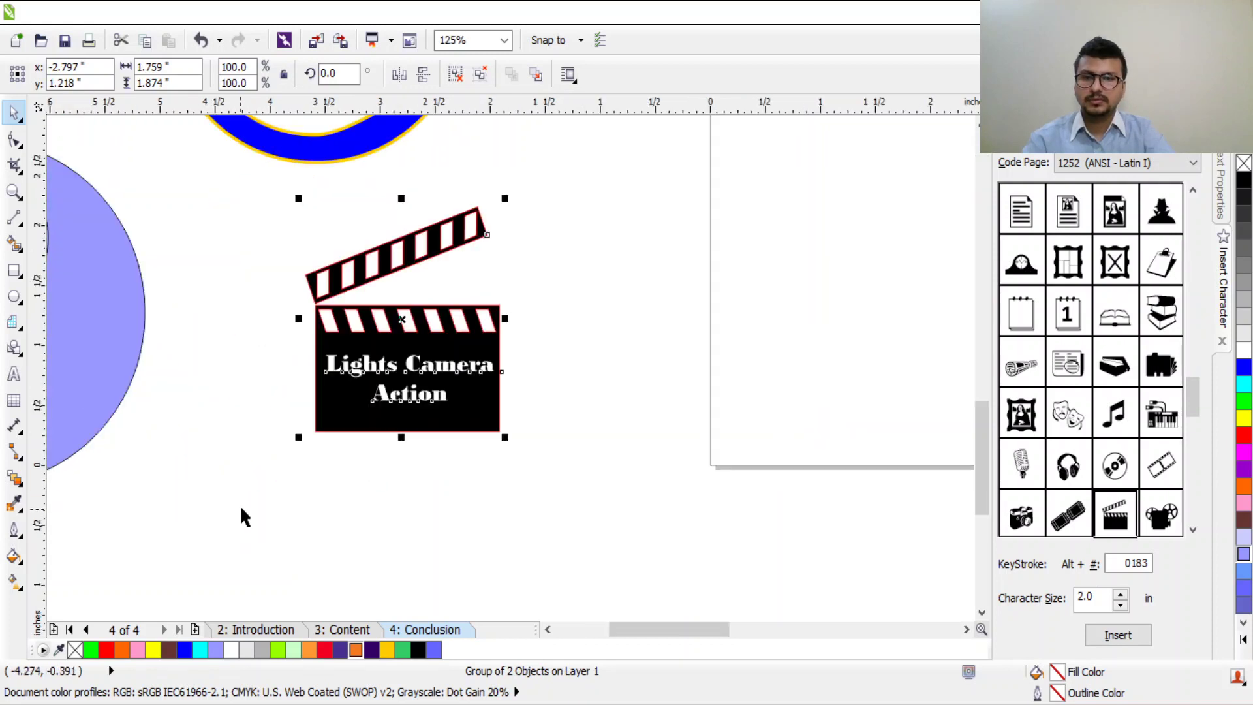
drag(360, 374, 327, 405)
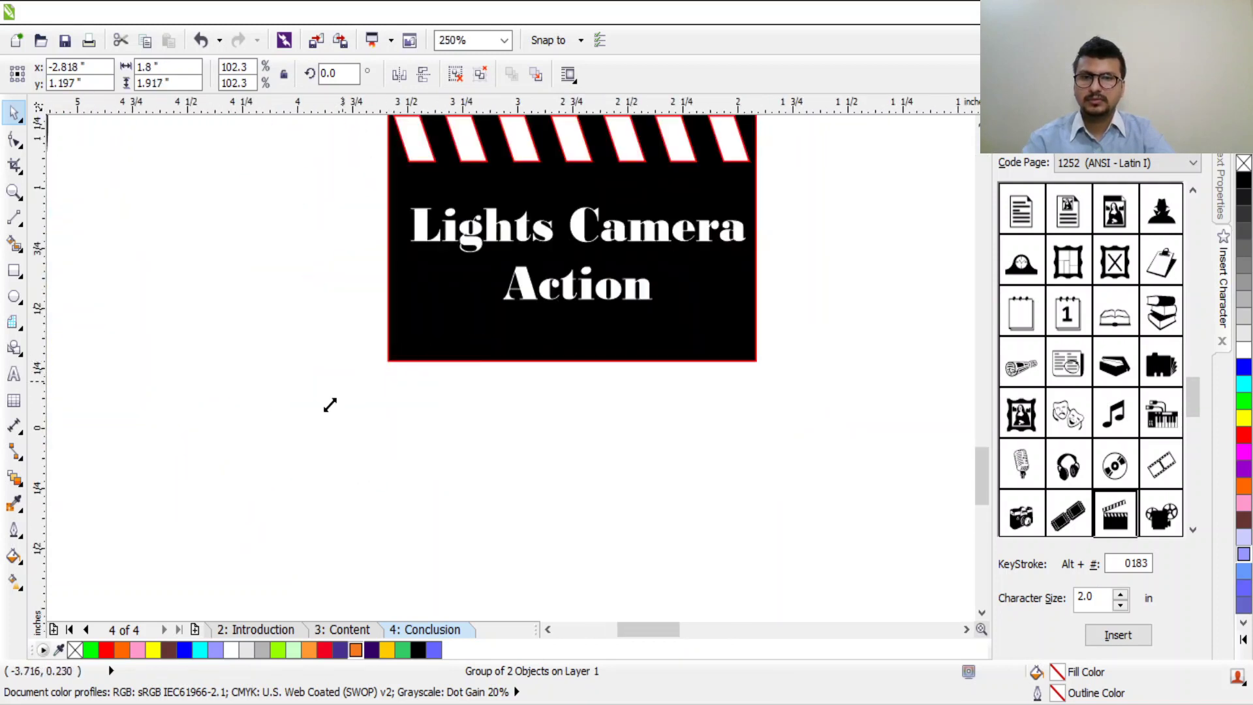
scroll(613, 349, down, 3)
drag(768, 308, 467, 347)
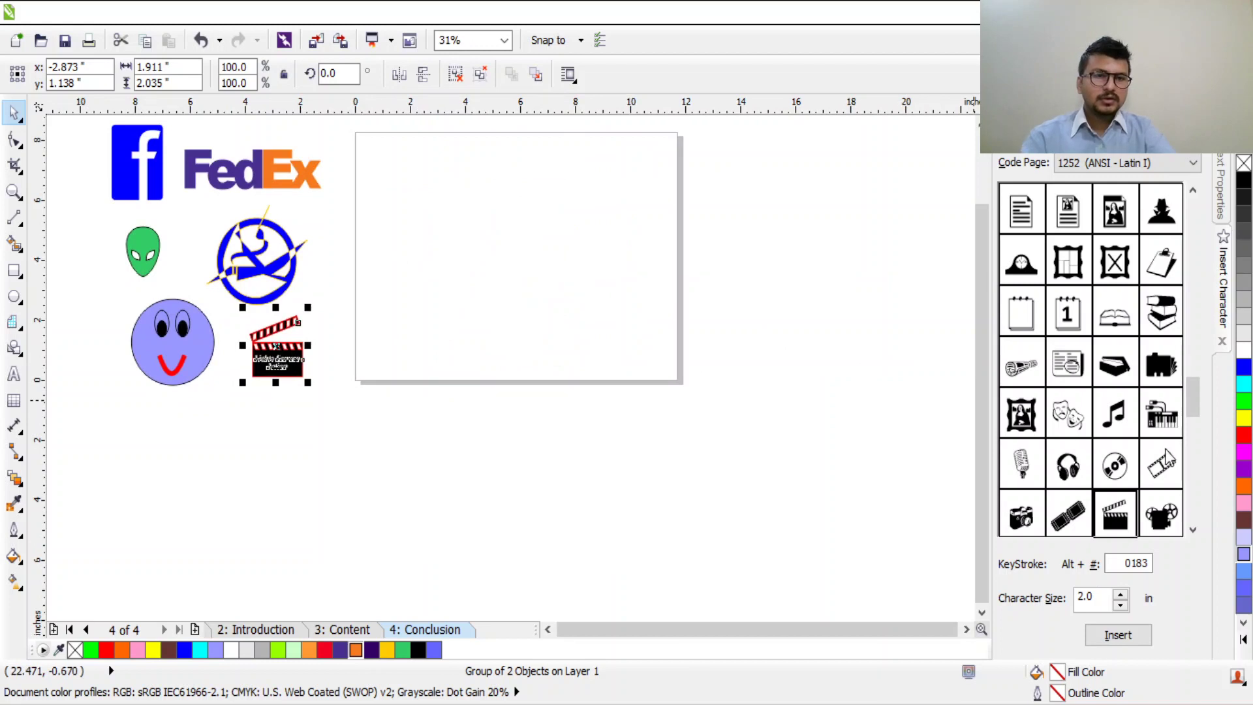
Step: Insert the headphones symbol from Insert Character and enlarge it on the page
click(1068, 465)
click(1139, 636)
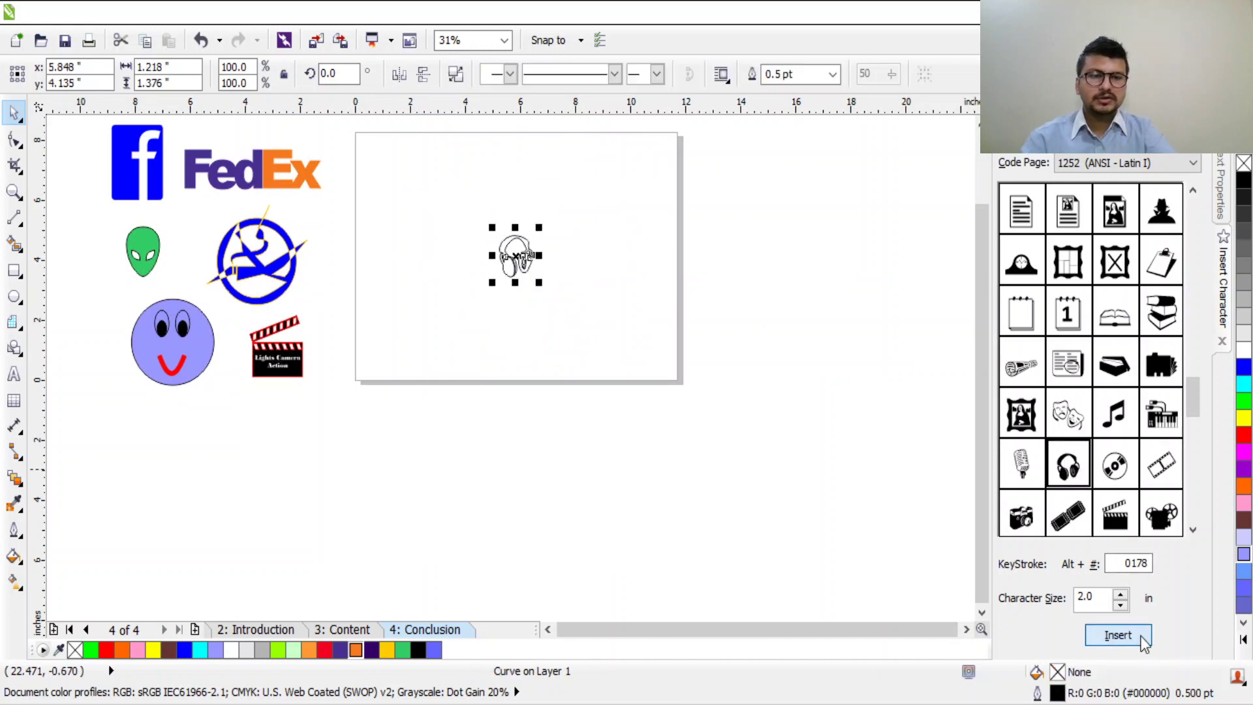
drag(539, 226, 610, 150)
scroll(516, 183, up, 4)
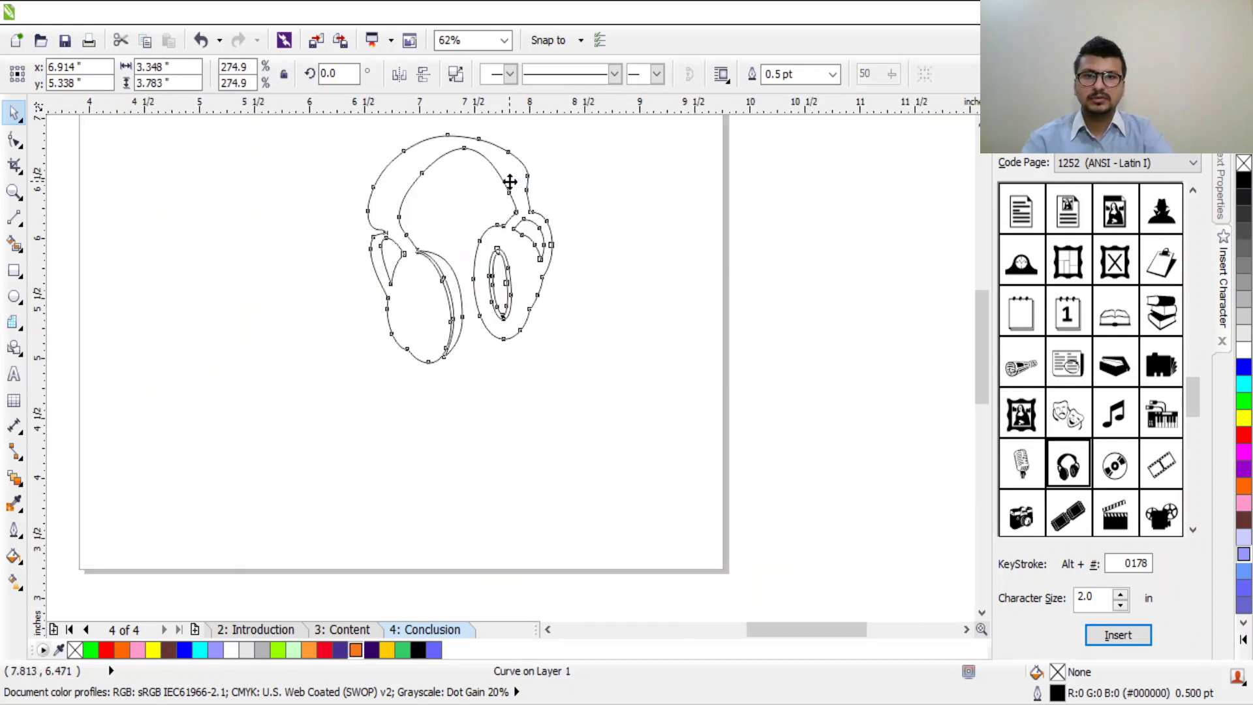
scroll(578, 424, up, 2)
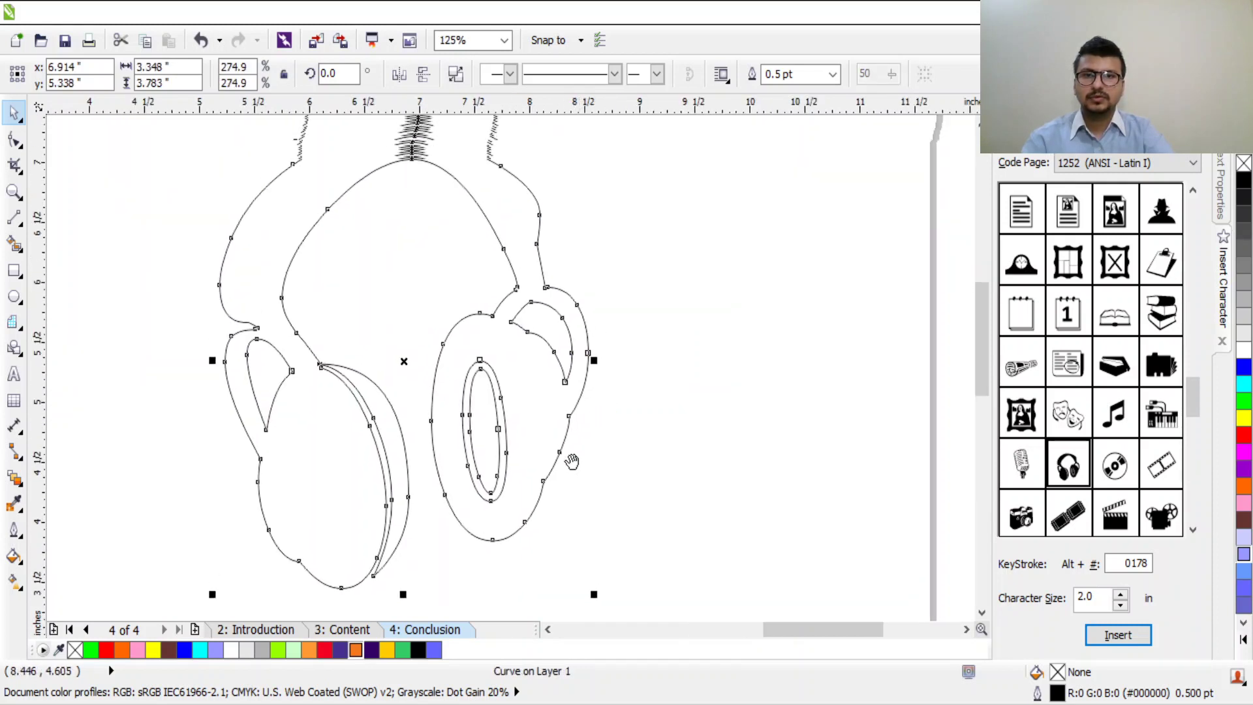
Step: Nudge nodes on the right and left ear cups of the headphones
click(14, 139)
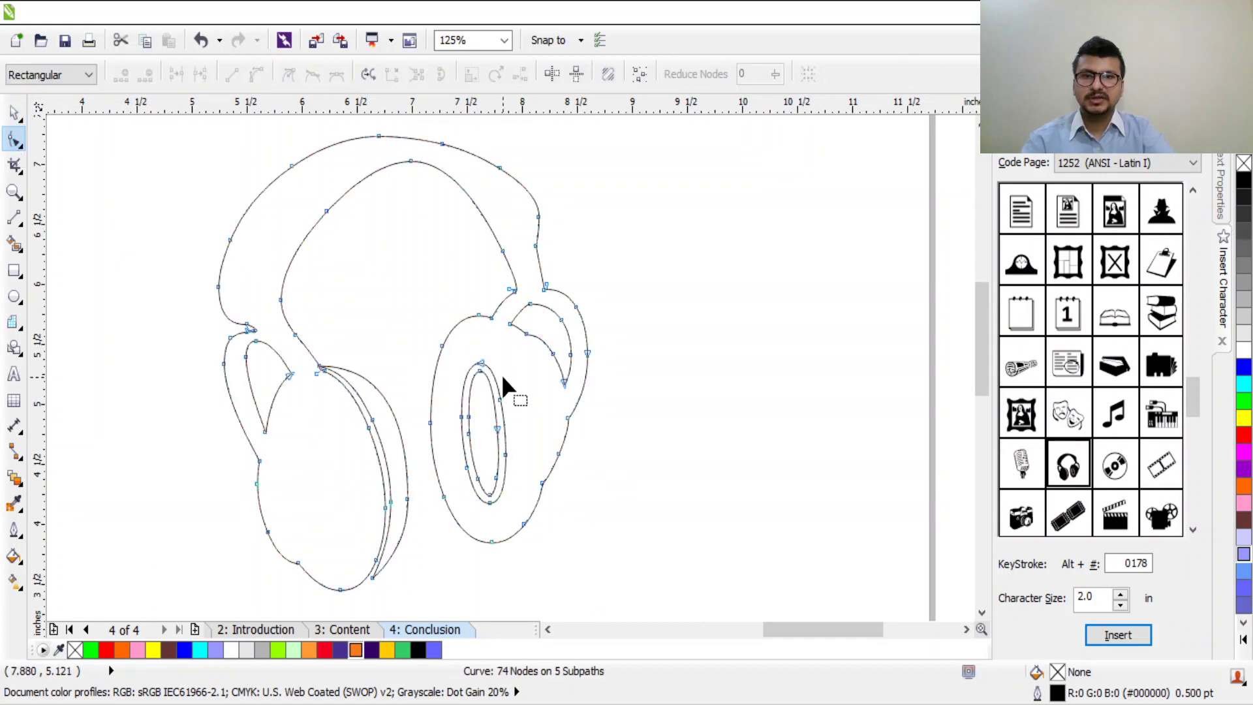
drag(509, 324, 518, 328)
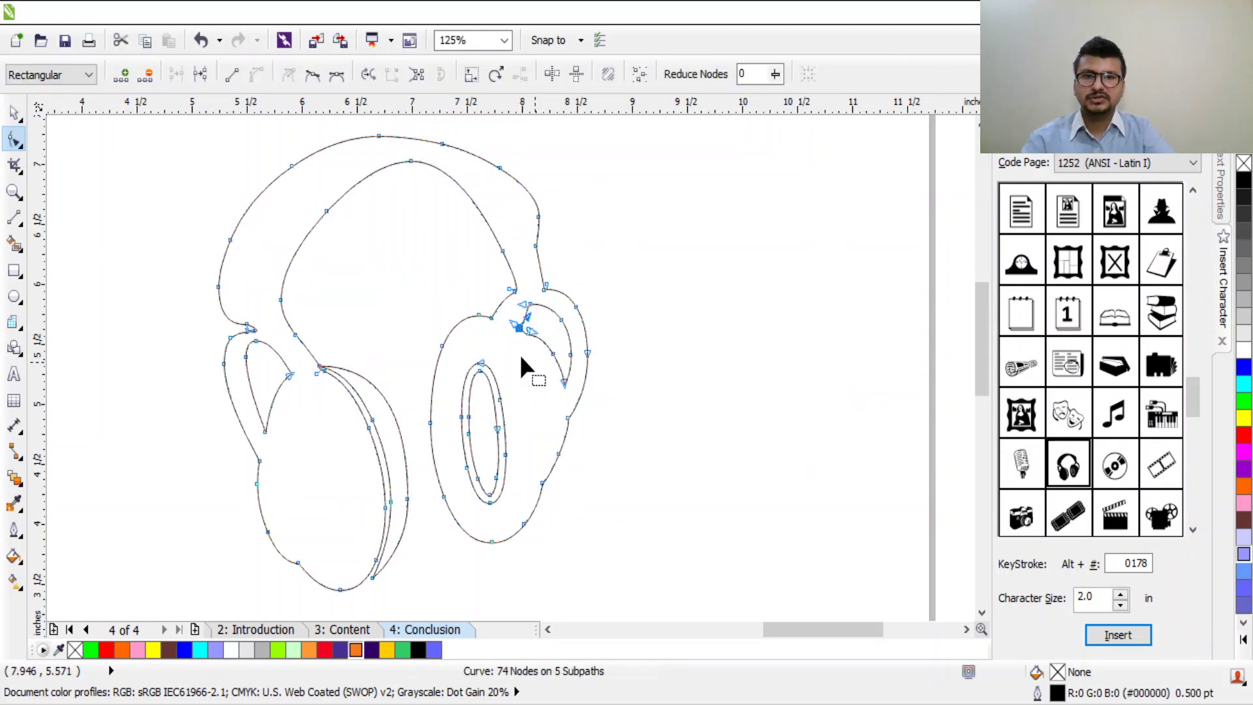
drag(252, 336, 245, 329)
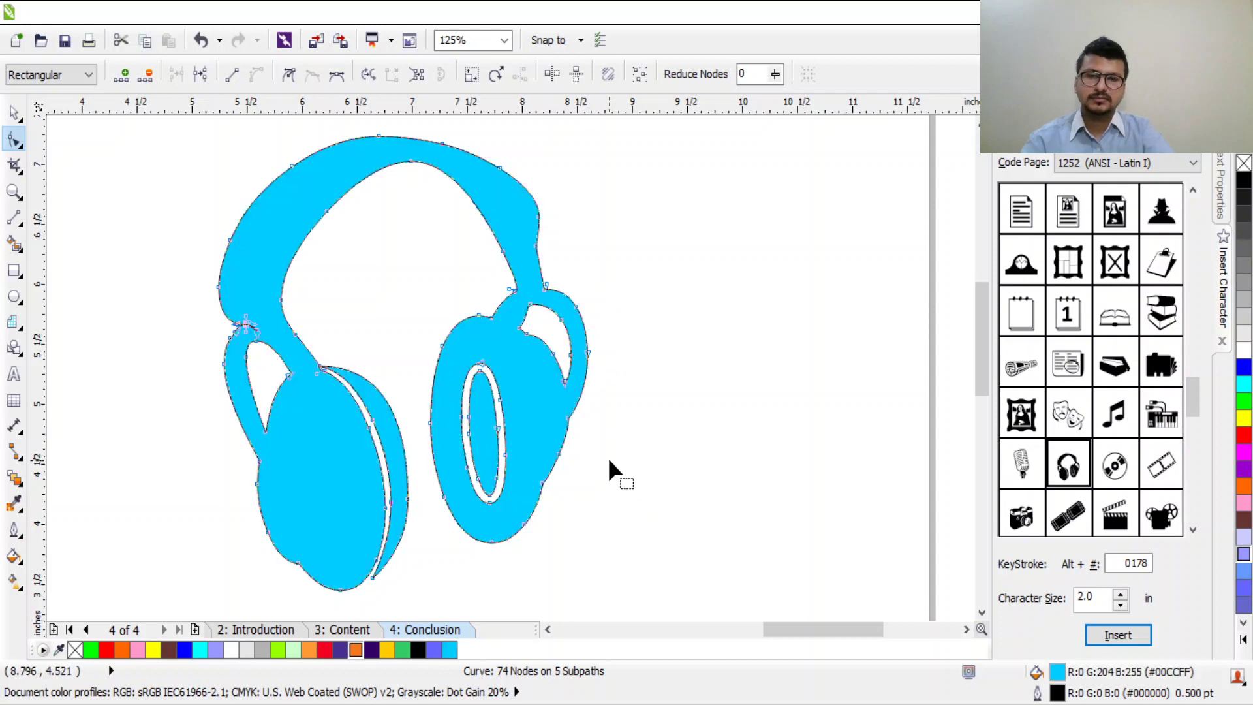
click(608, 460)
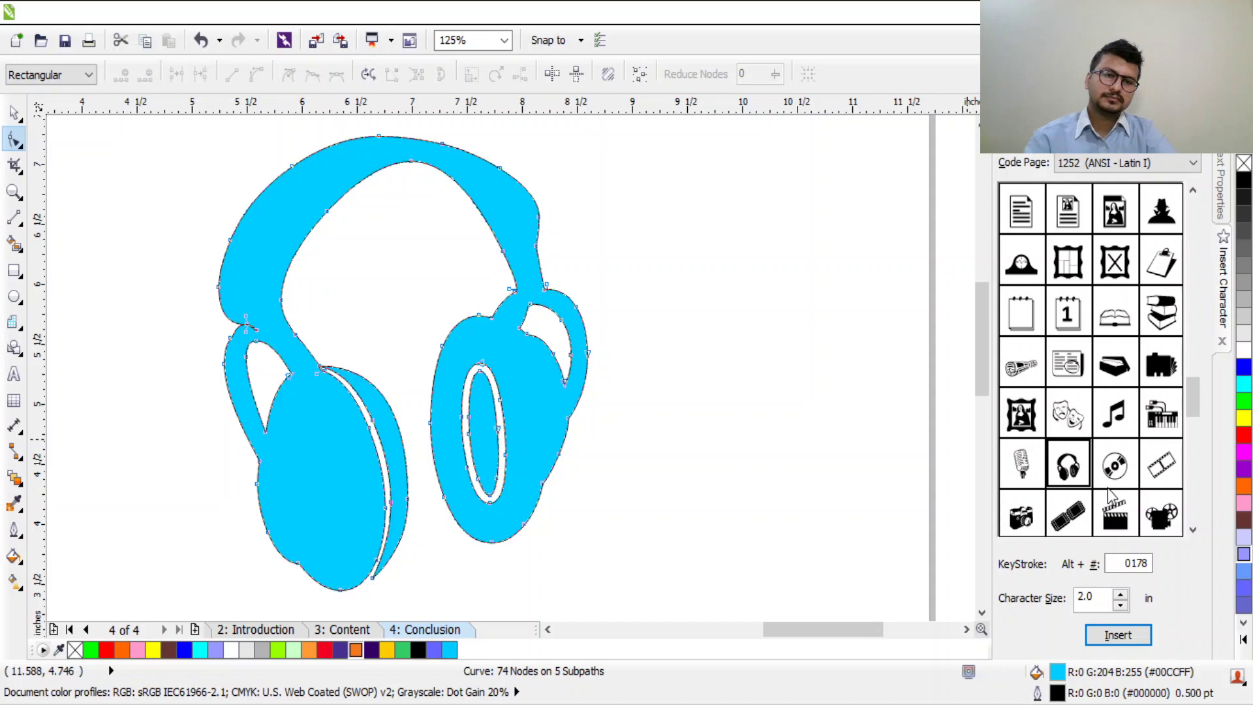
Step: Marquee-select all the logos together with the headphones
drag(1194, 385, 1194, 467)
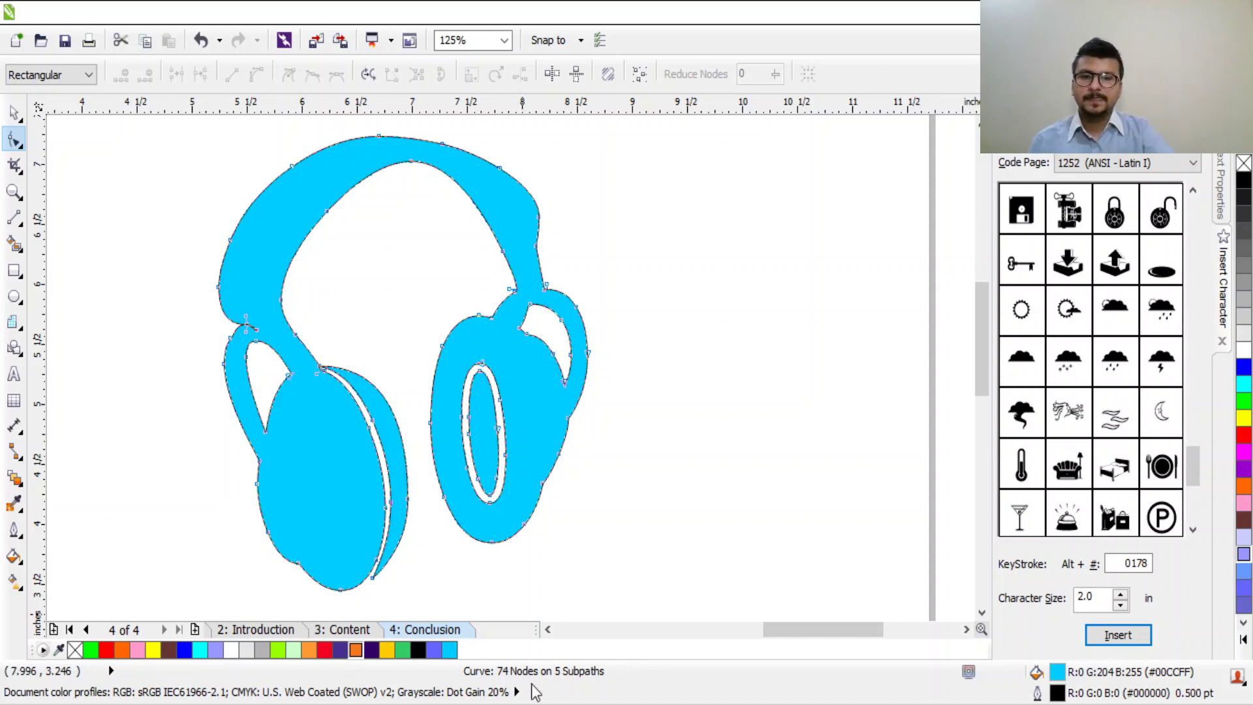
scroll(668, 394, down, 5)
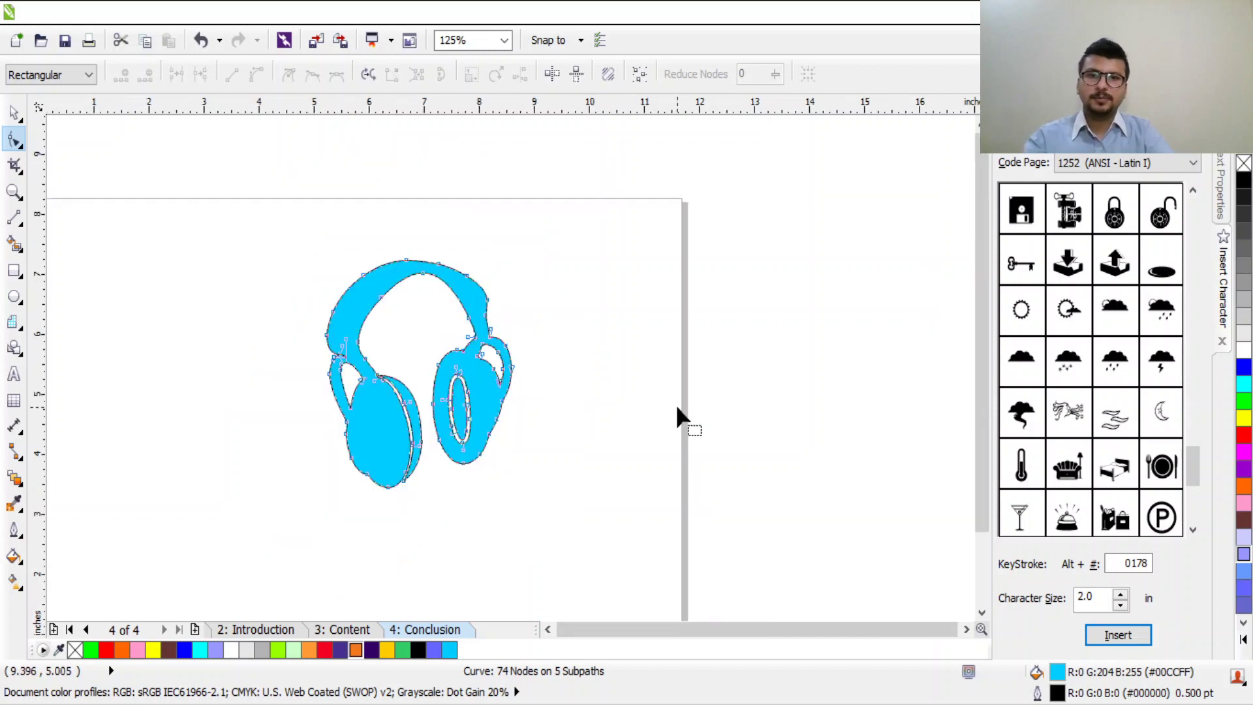
click(15, 112)
drag(288, 283, 701, 534)
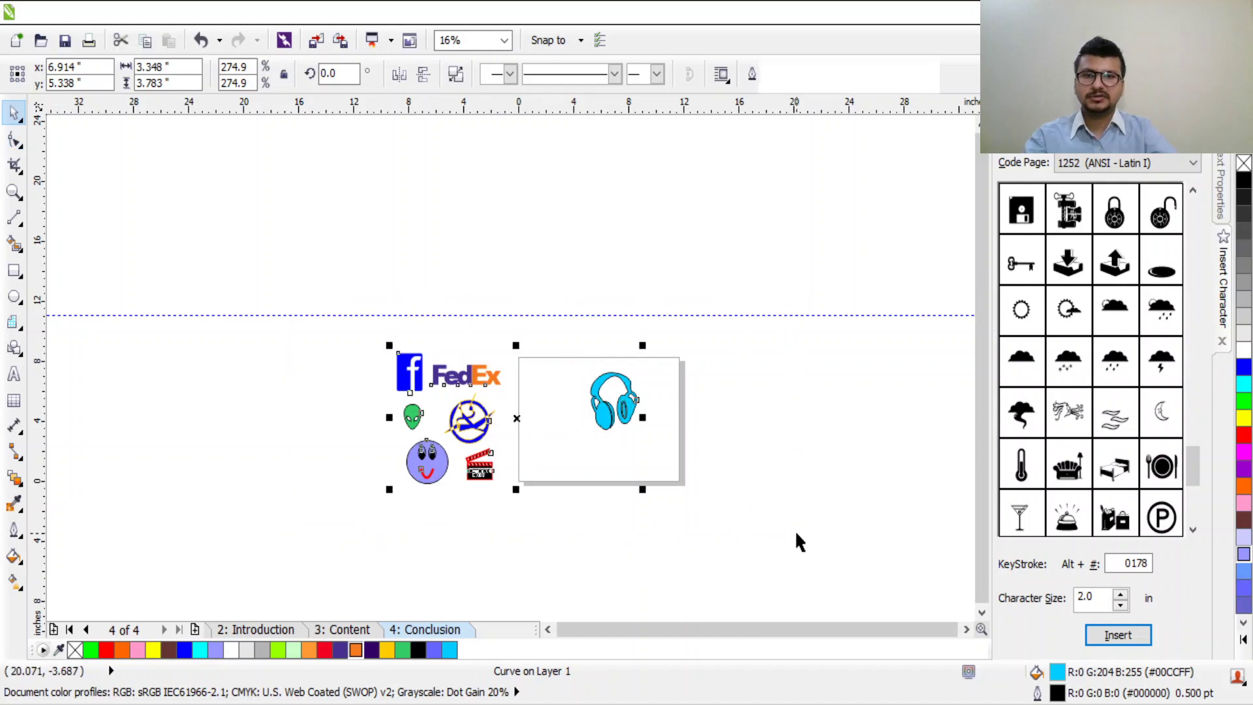
Step: Place the headphones with the logo cluster and move all seven logos off the page
key(Delete)
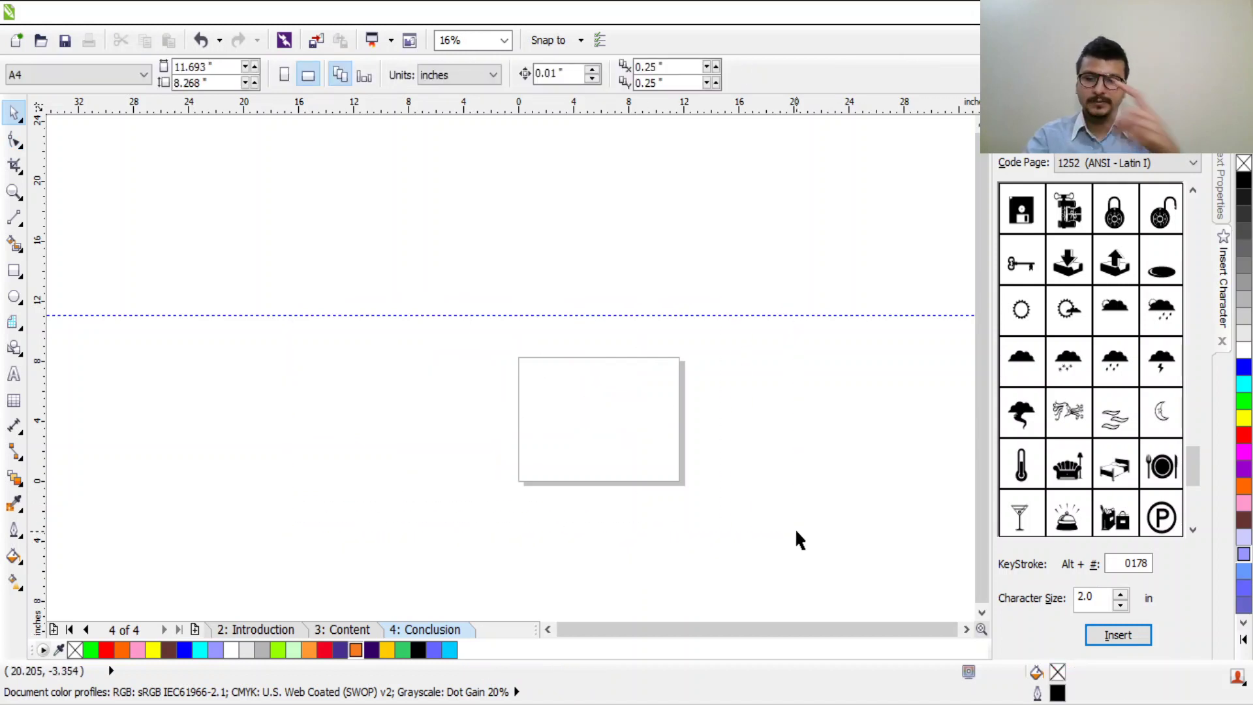
key(ctrl+z)
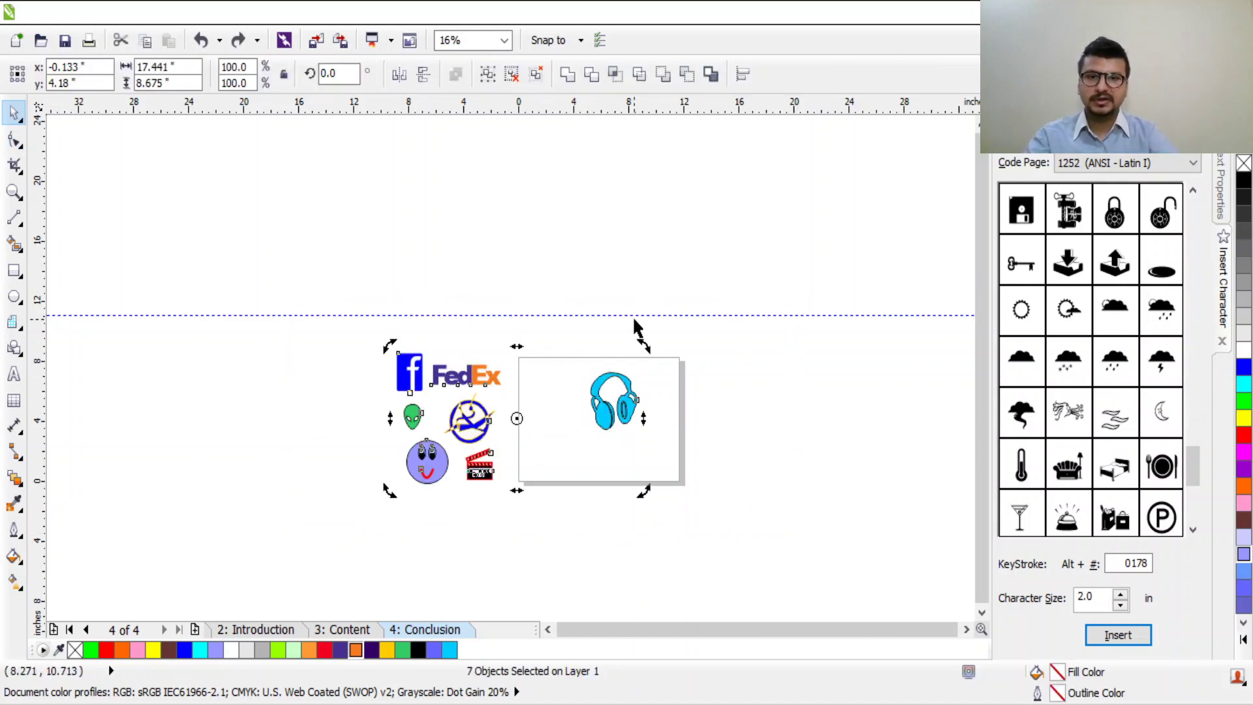
click(633, 317)
drag(625, 413, 391, 457)
drag(257, 297, 562, 578)
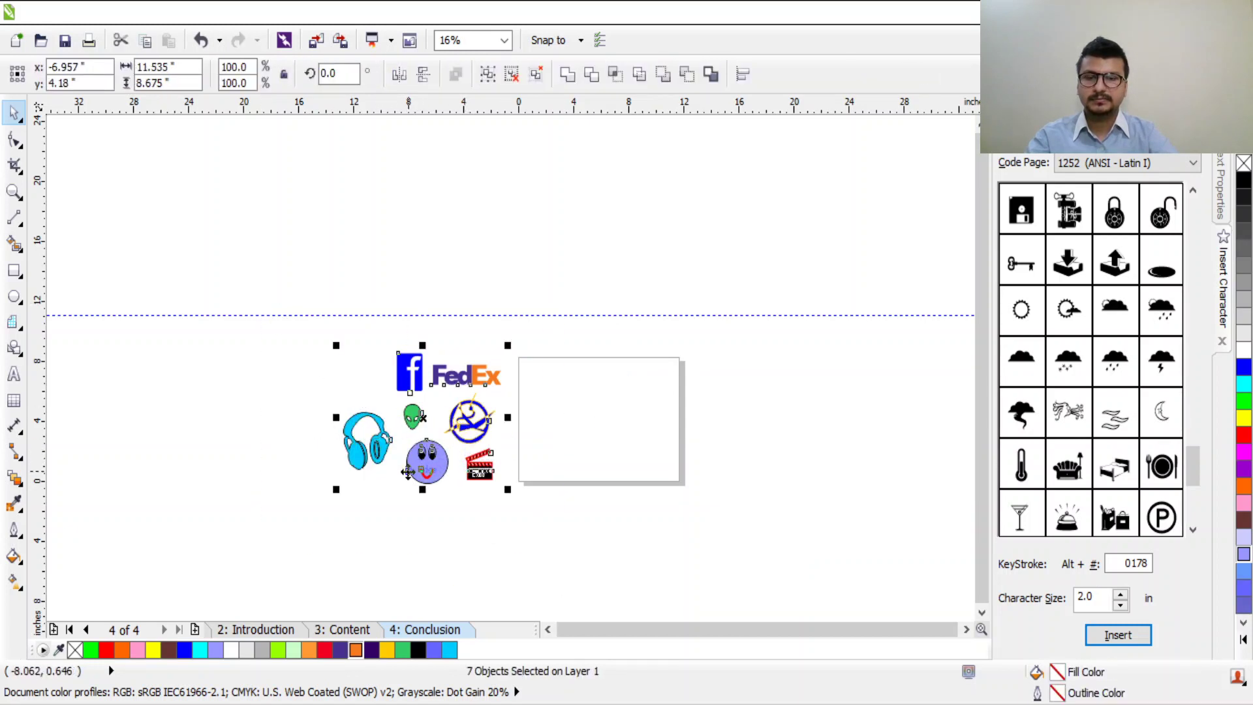
drag(368, 423, 45, 196)
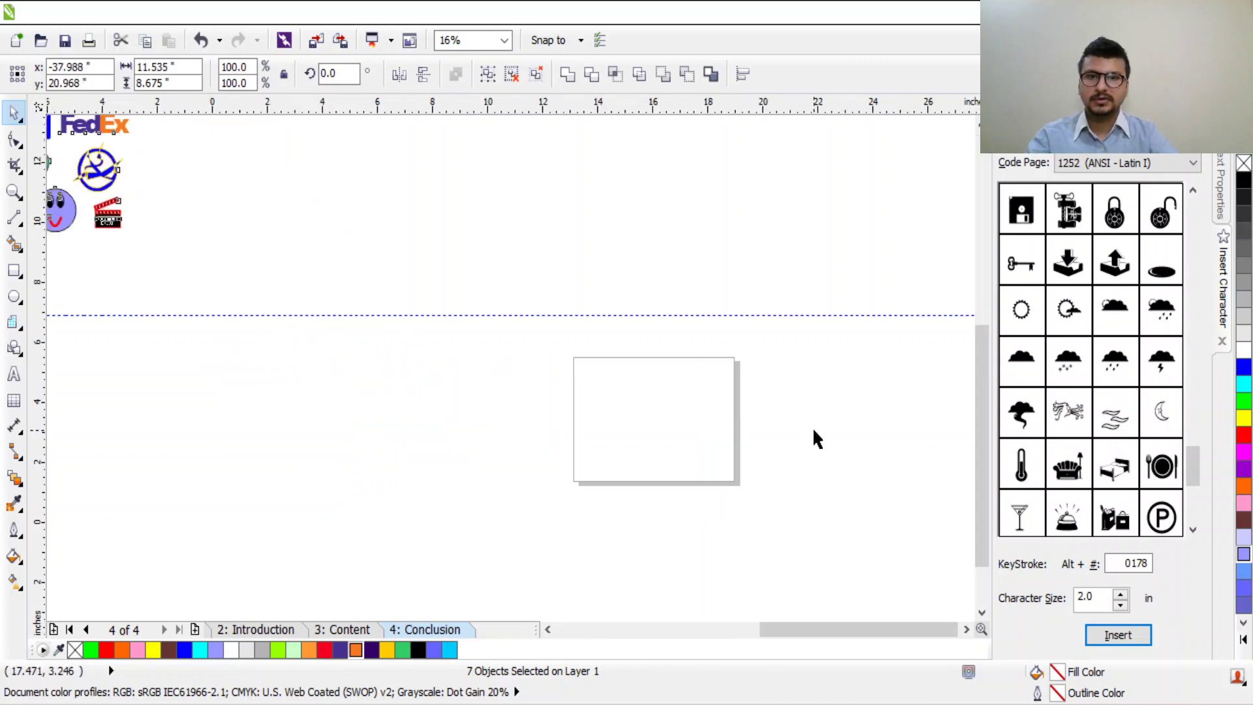
Step: Switch the empty page to portrait A4, 8.268 by 11.693 inches
scroll(813, 436, up, 2)
drag(414, 372, 516, 308)
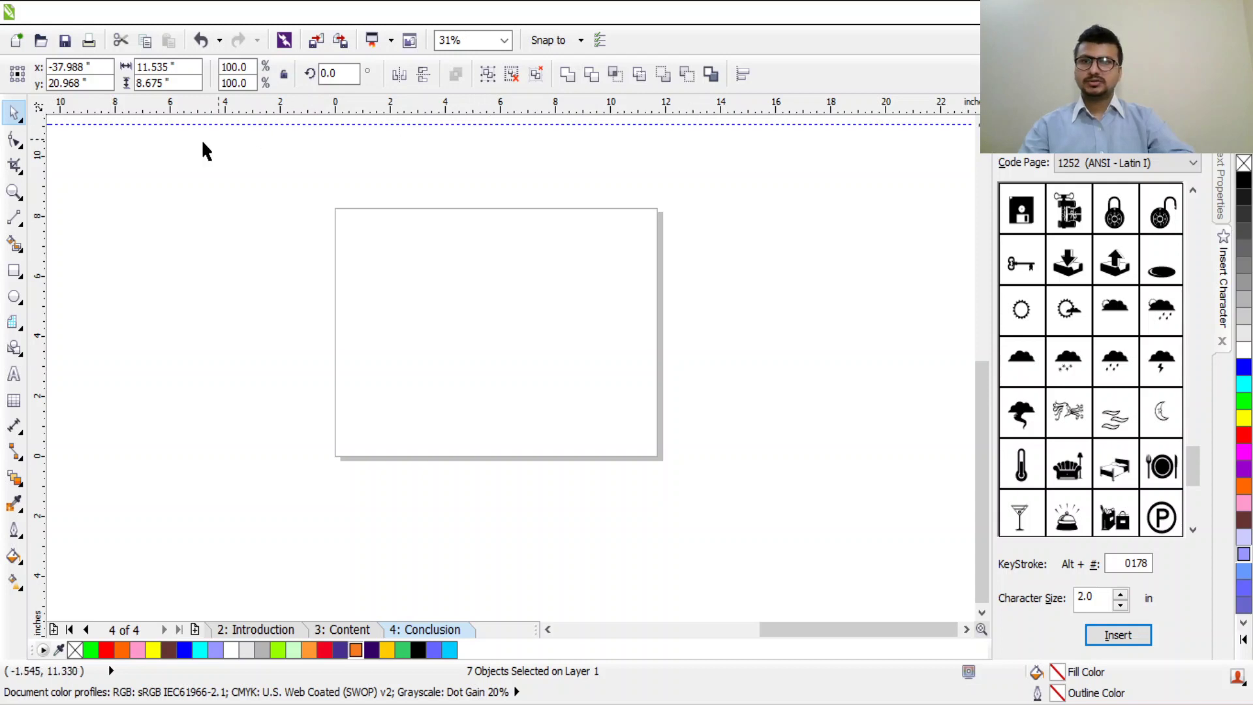
click(355, 204)
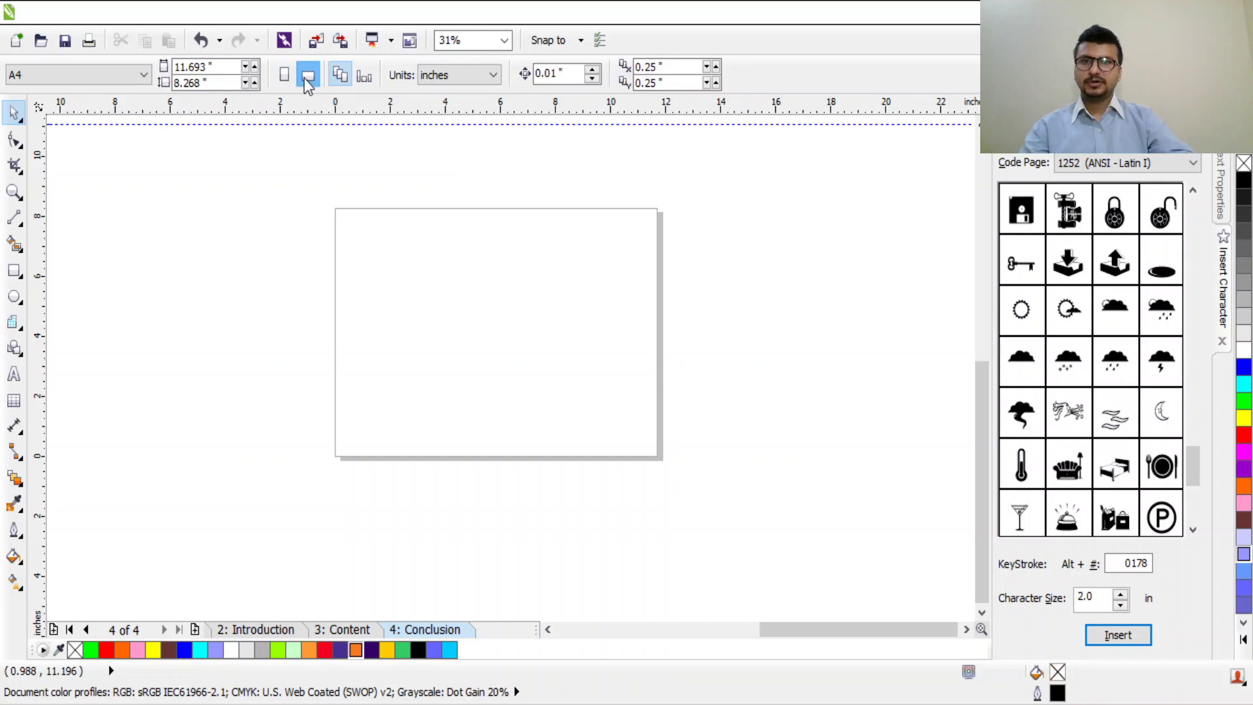
click(284, 75)
drag(310, 174, 511, 221)
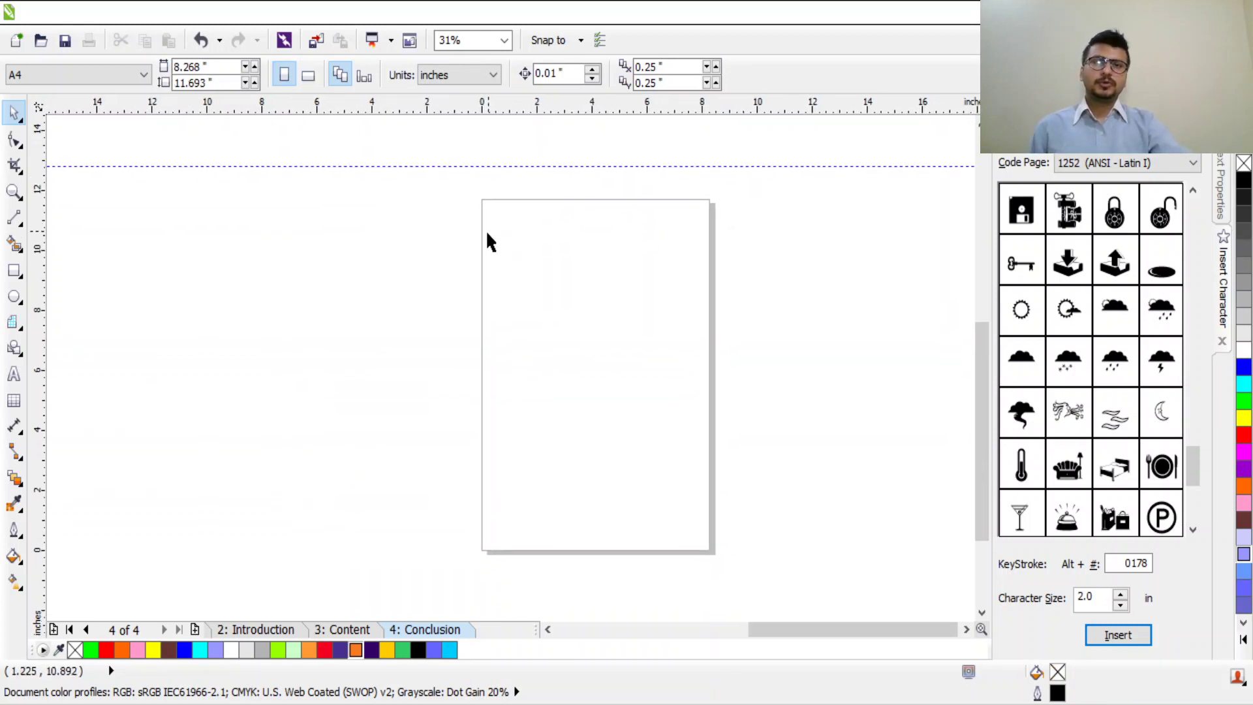
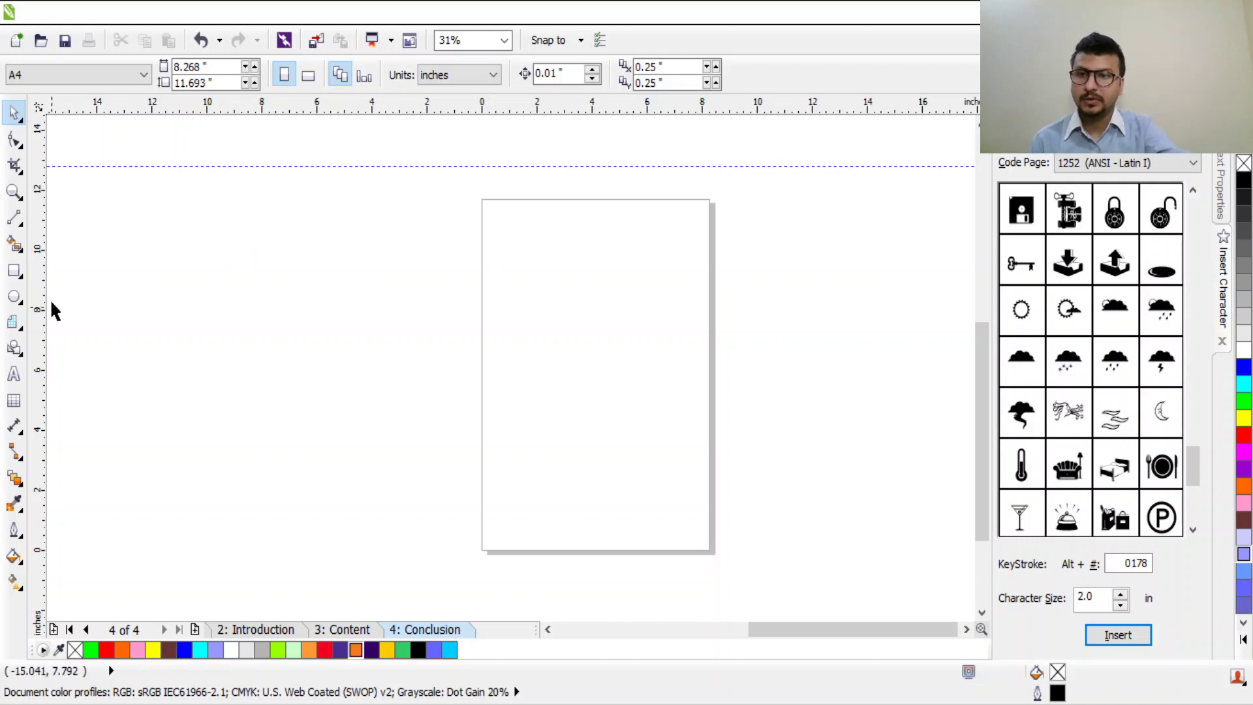
Step: Switch the A4 page to landscape orientation, 11.693 × 8.268 inches
click(14, 270)
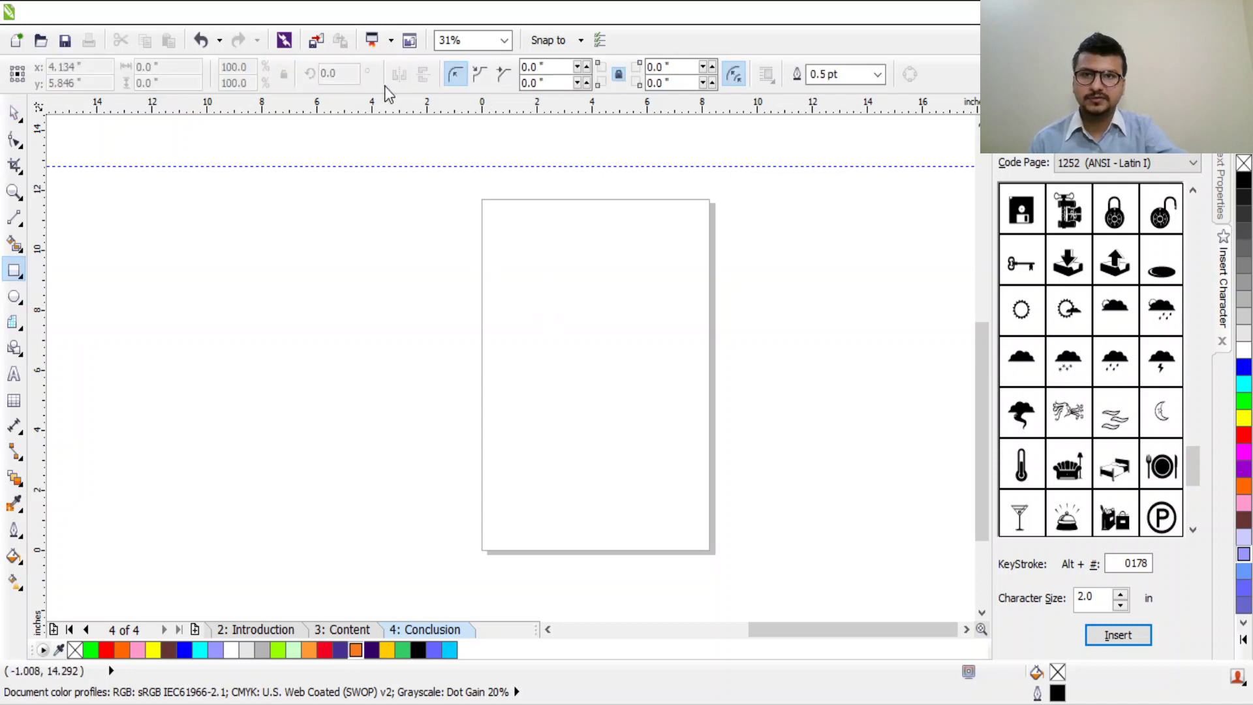
click(14, 112)
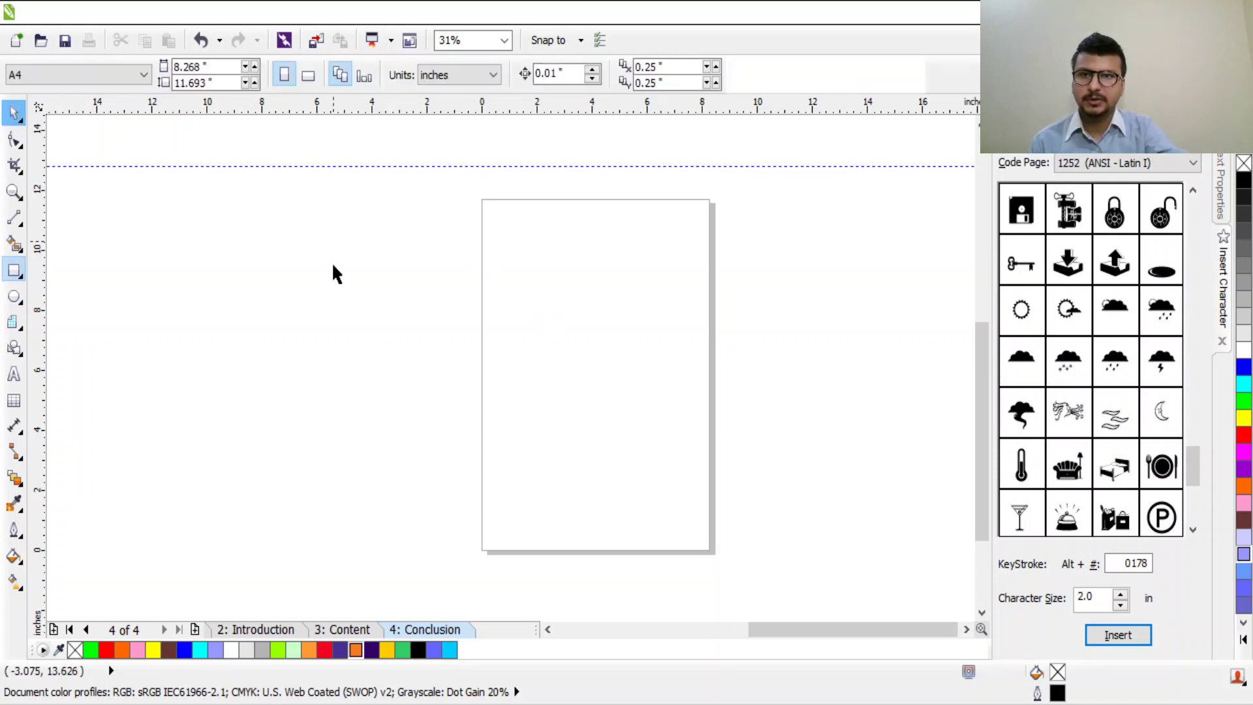
click(308, 75)
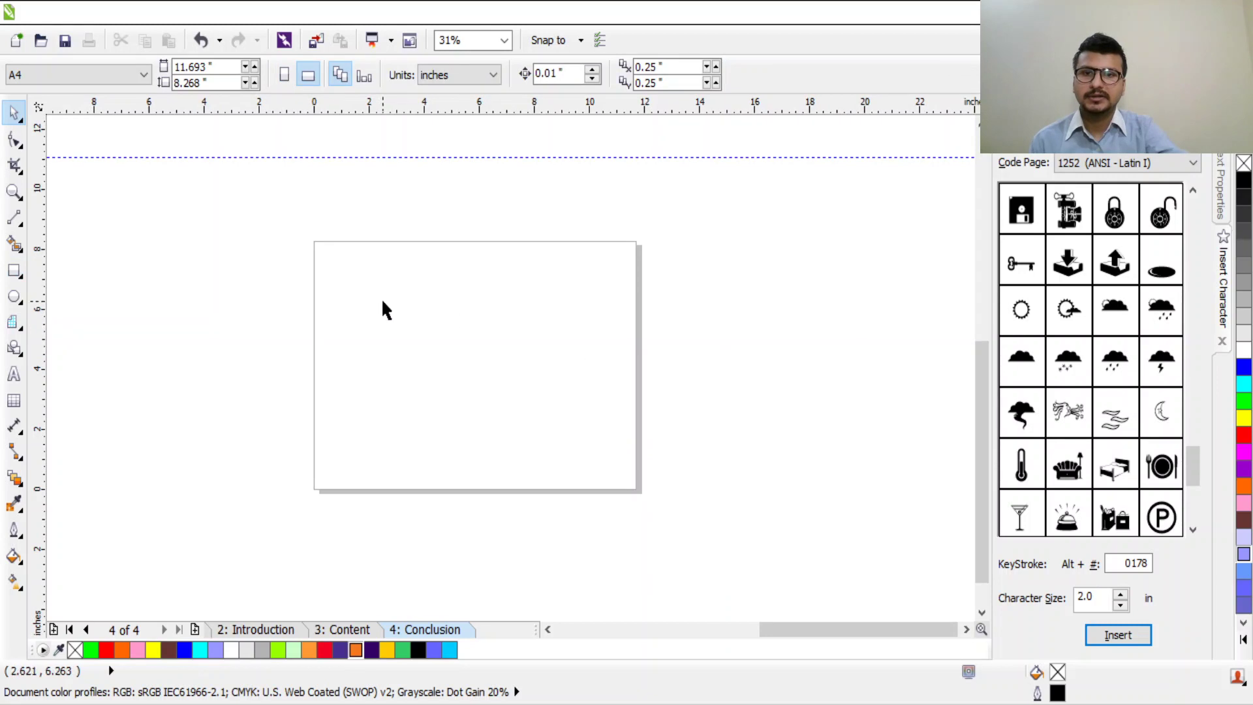
scroll(254, 363, up, 1)
scroll(383, 360, down, 1)
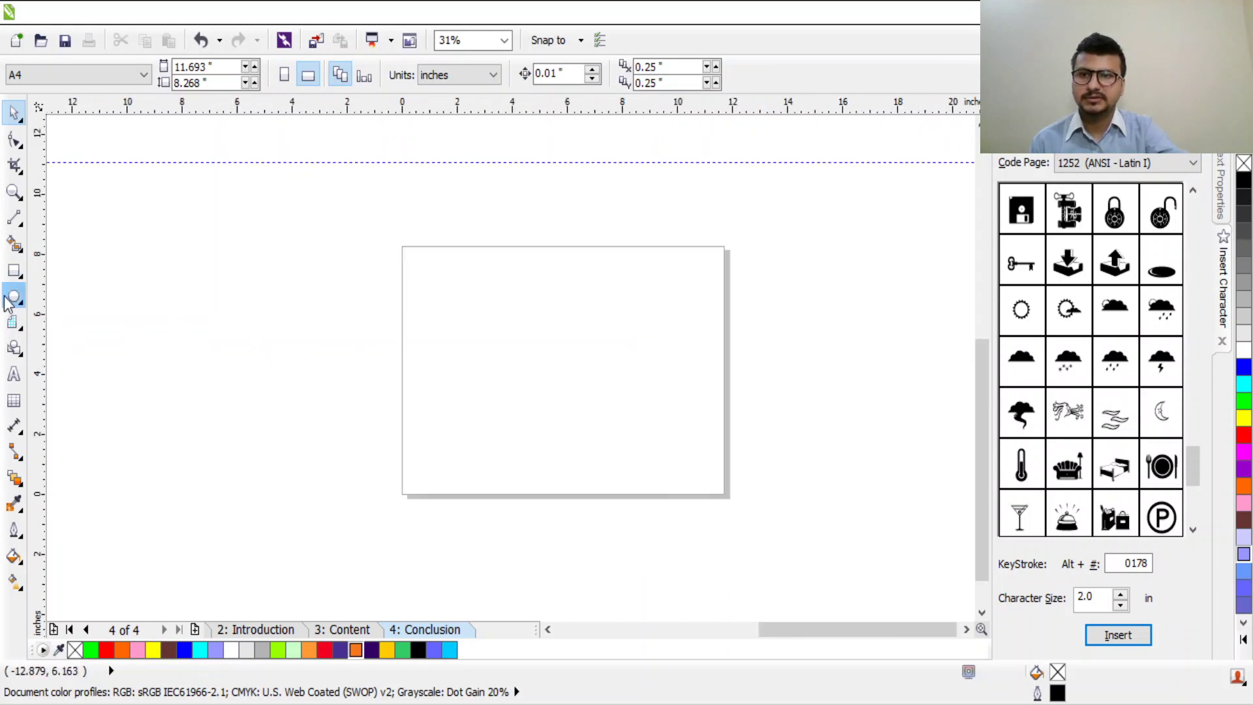
Step: Draw a rectangle across the middle of the page and size it to 3 × 2 inches
click(14, 270)
drag(440, 307, 722, 416)
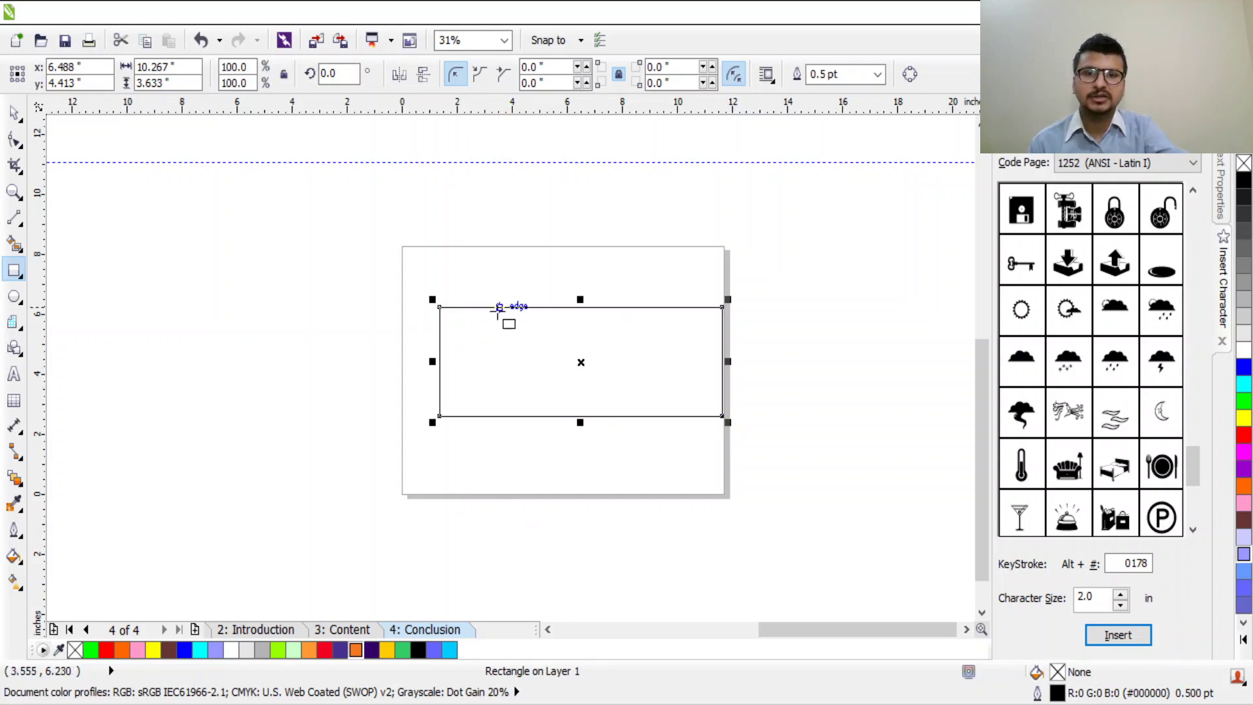
click(14, 112)
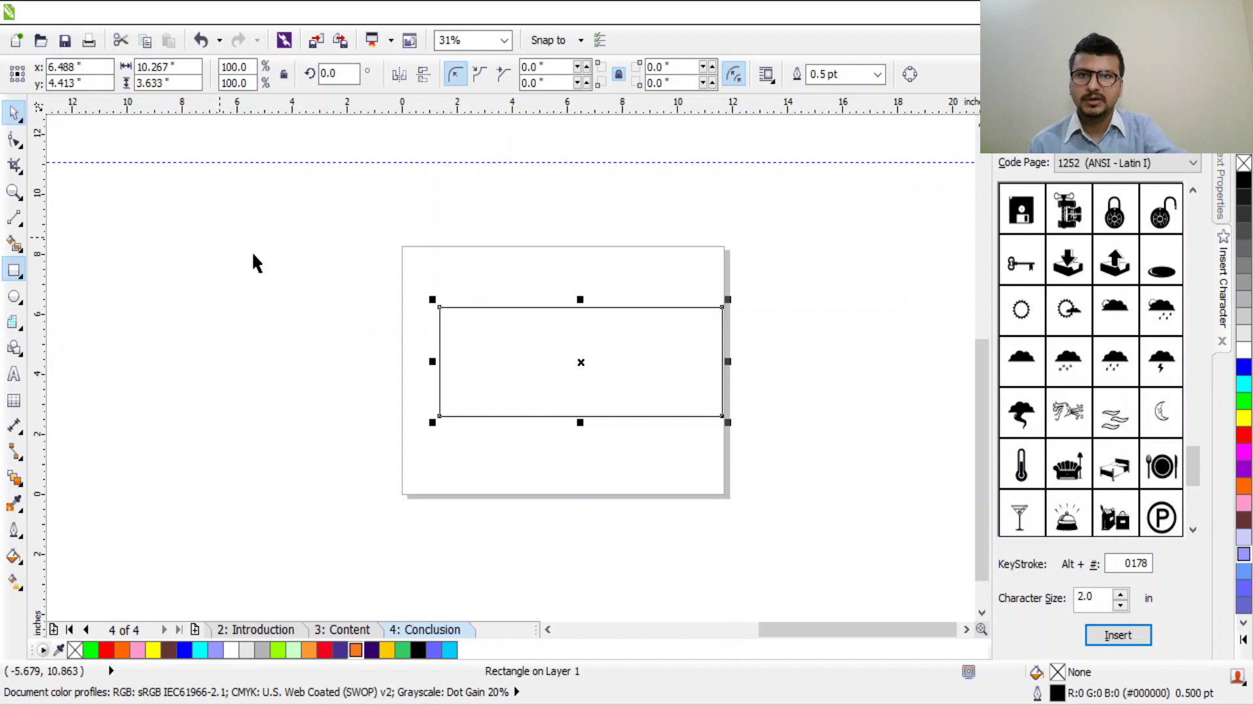
click(530, 367)
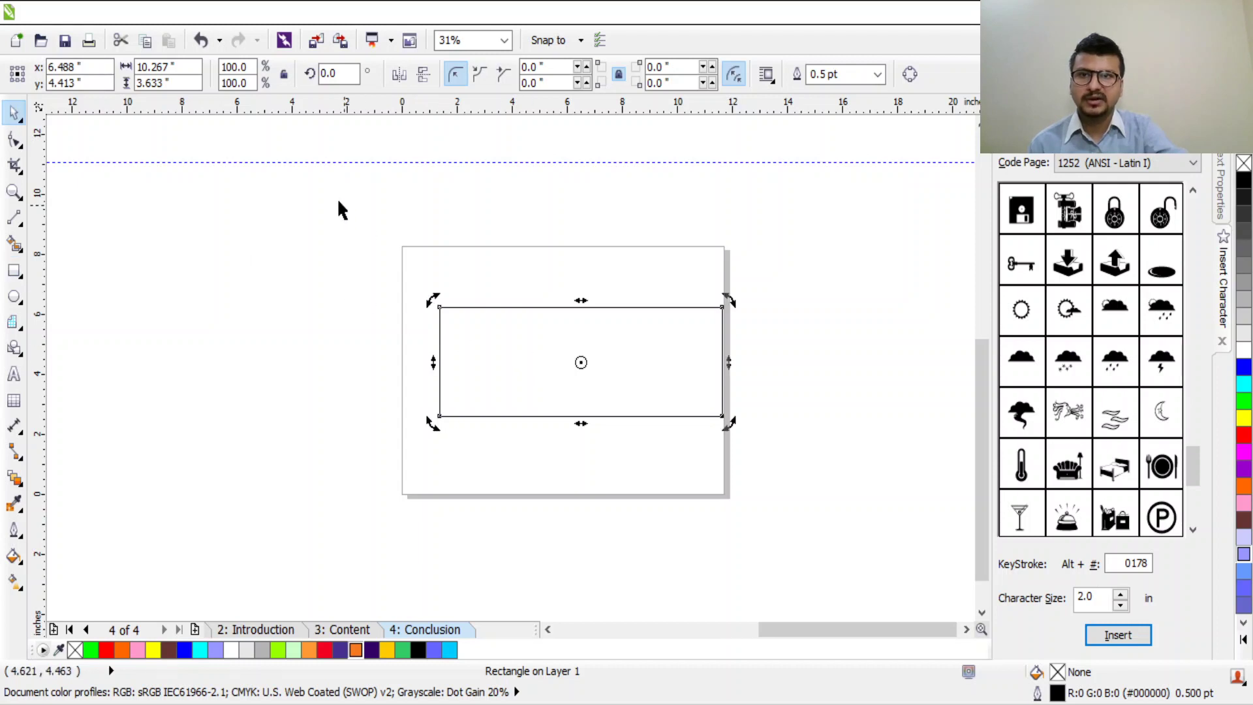
triple_click(163, 67)
text(3)
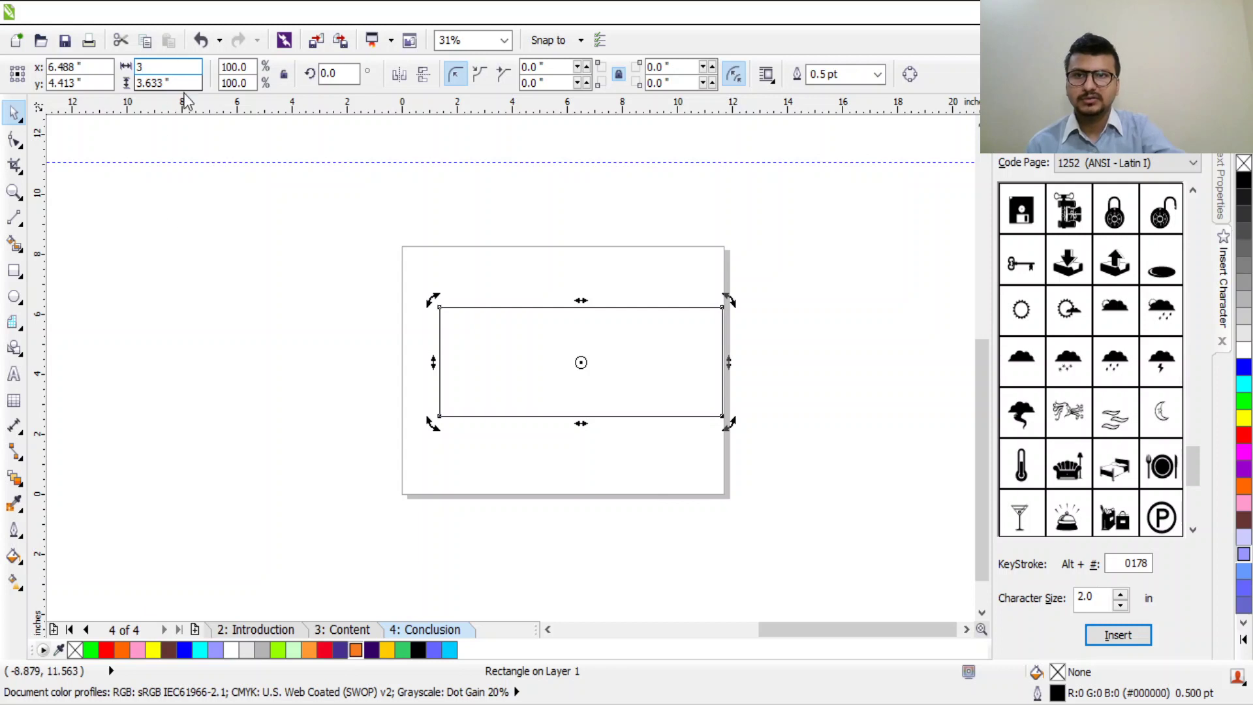
key(Tab)
text(2)
key(Return)
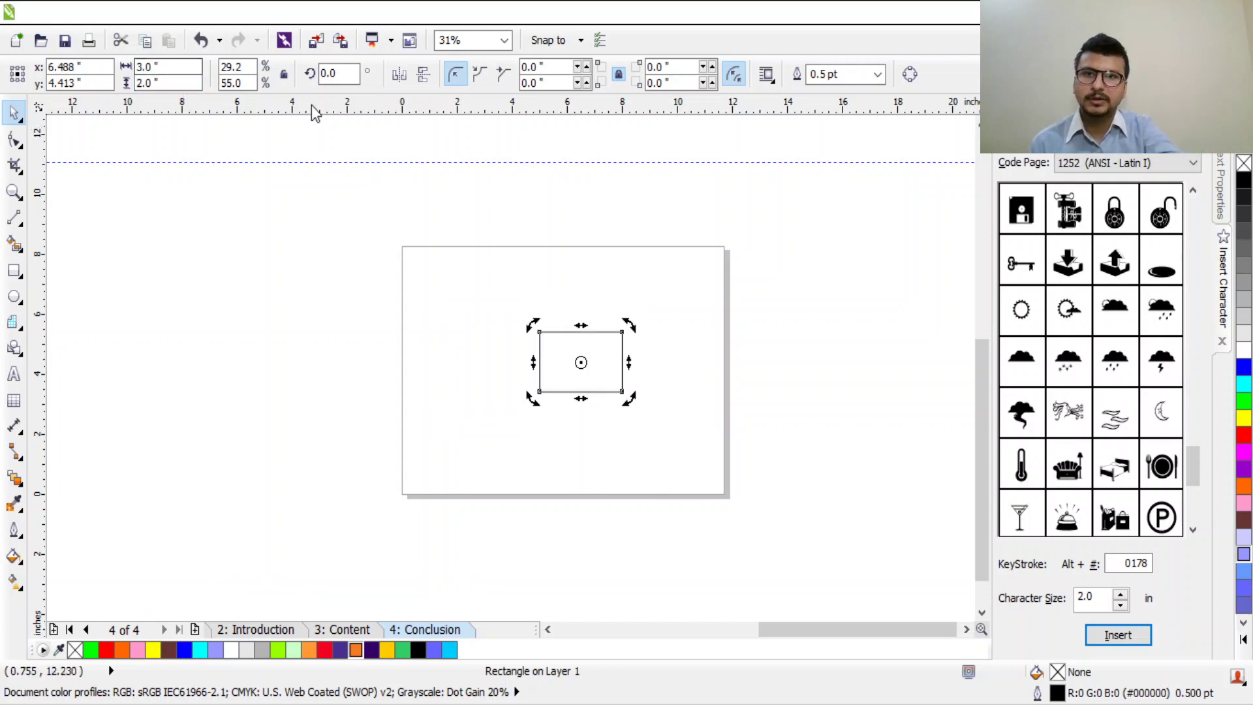
Step: Reselect the card rectangle and zoom the view in around it
click(480, 390)
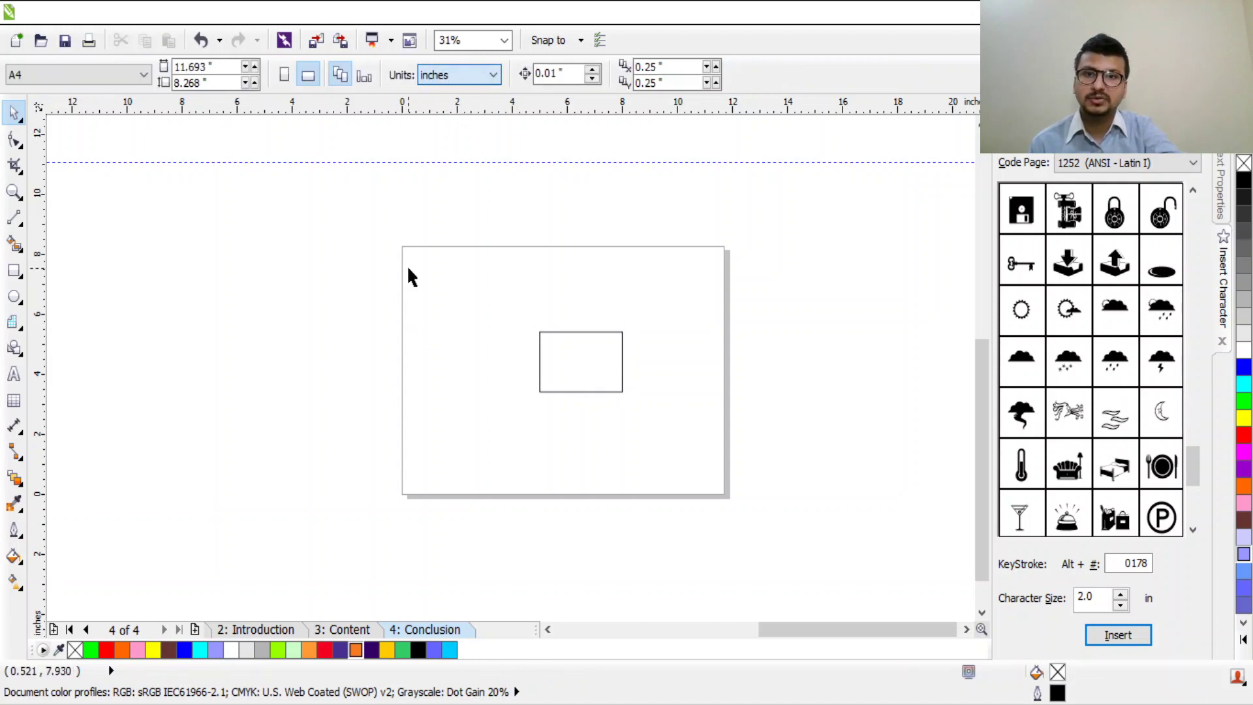
click(578, 379)
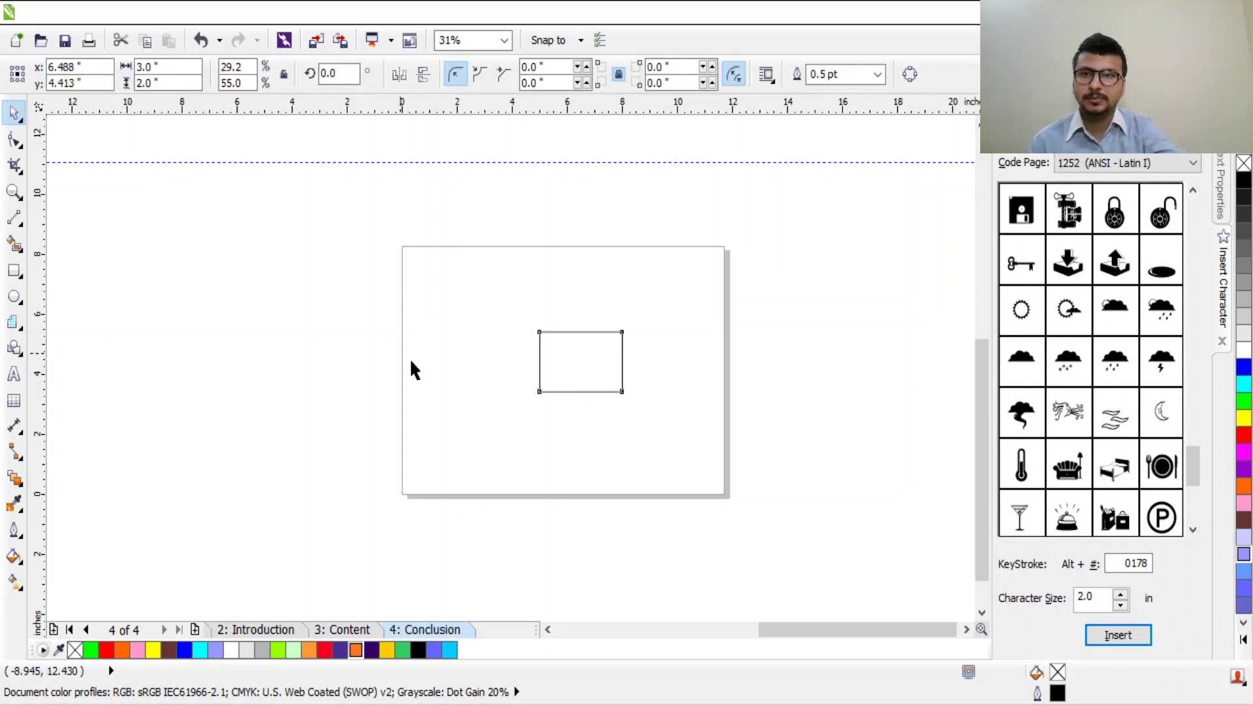
click(603, 364)
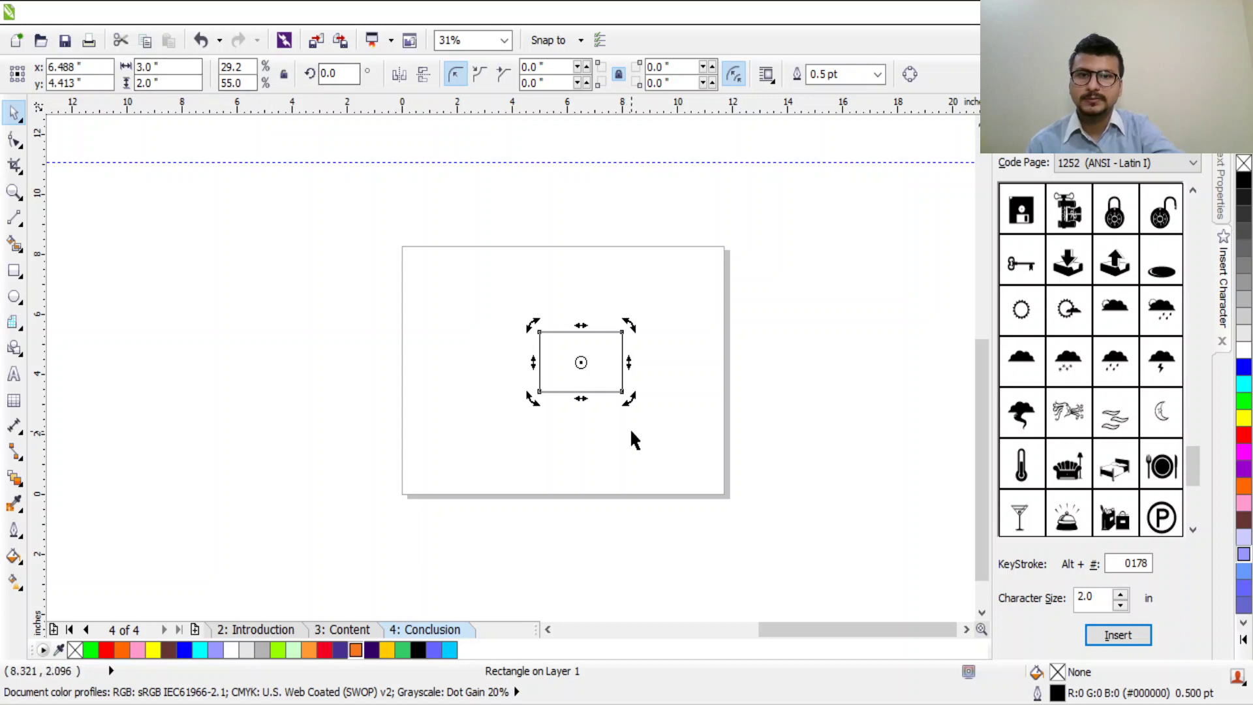
scroll(629, 428, up, 1)
scroll(528, 287, up, 1)
scroll(605, 237, up, 1)
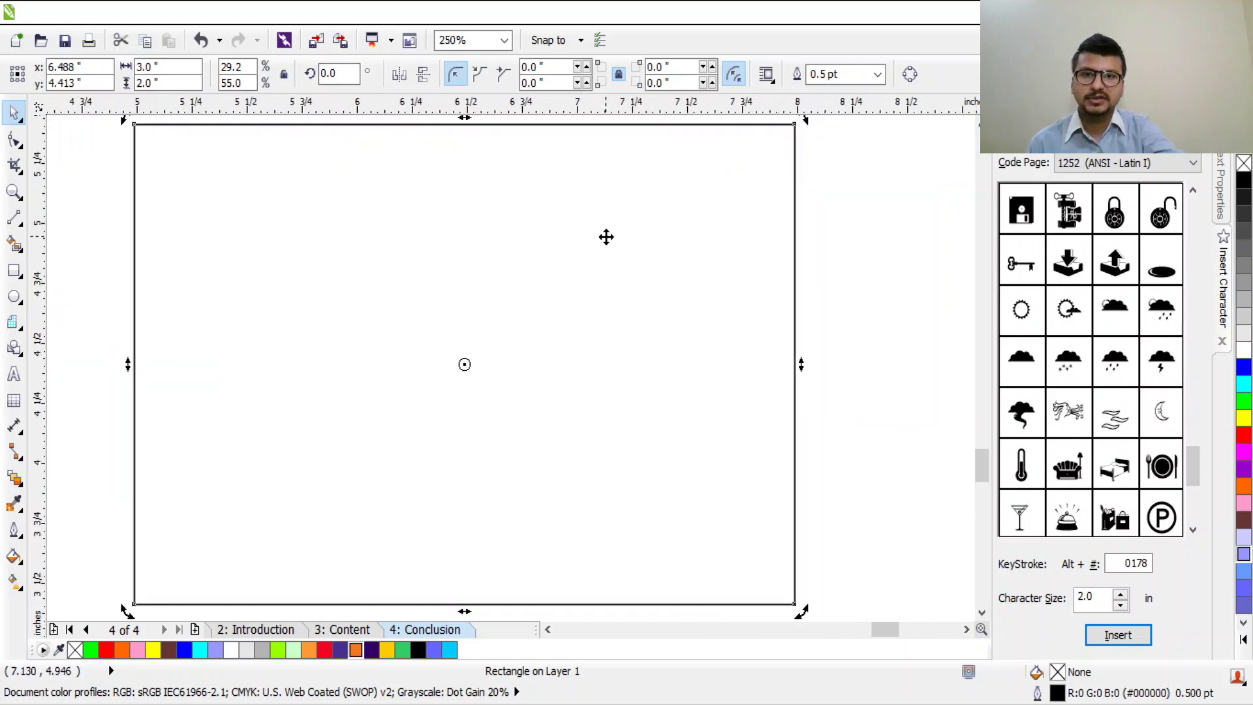
scroll(608, 247, down, 1)
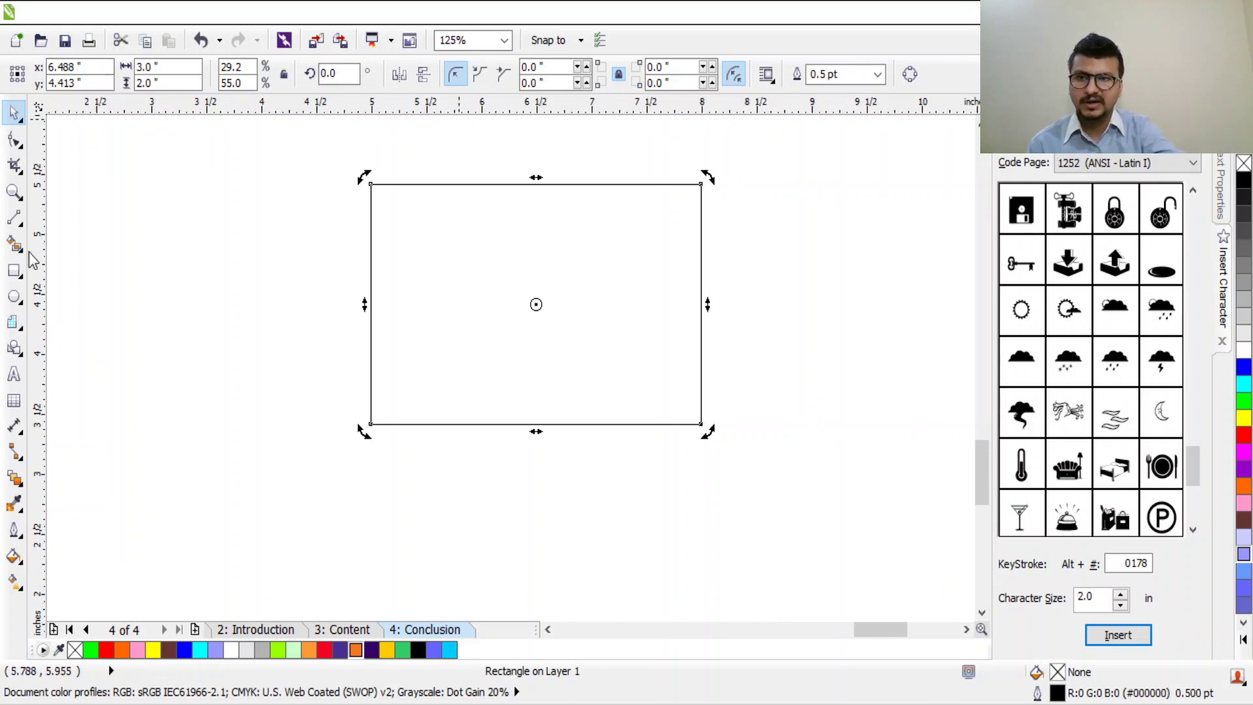
click(15, 373)
Step: Type the card owner's full name near the top of the card and select all of it
click(461, 266)
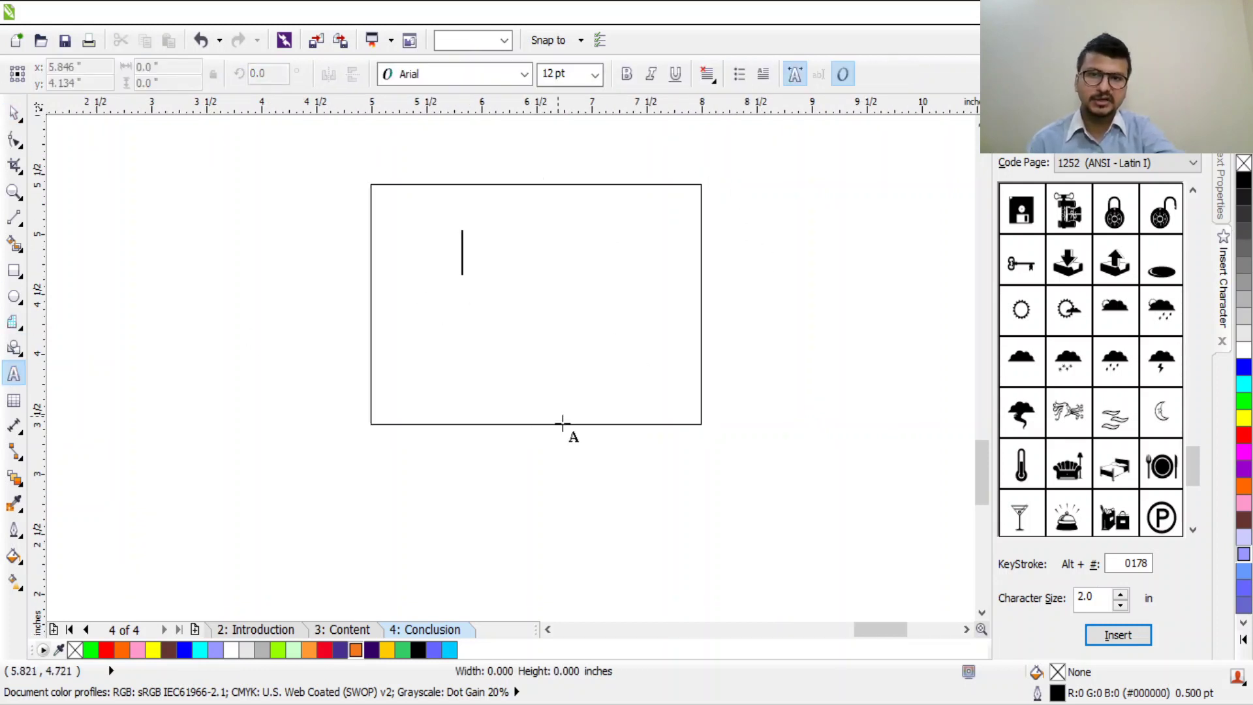
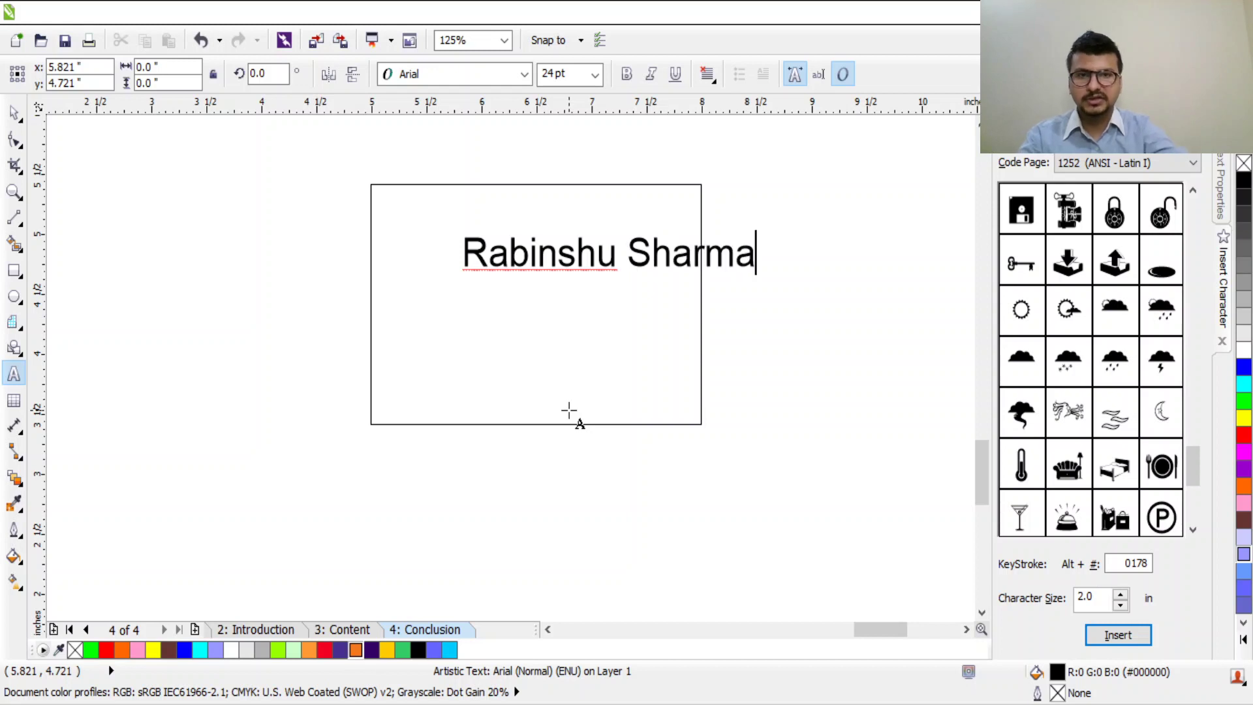
key(ctrl+a)
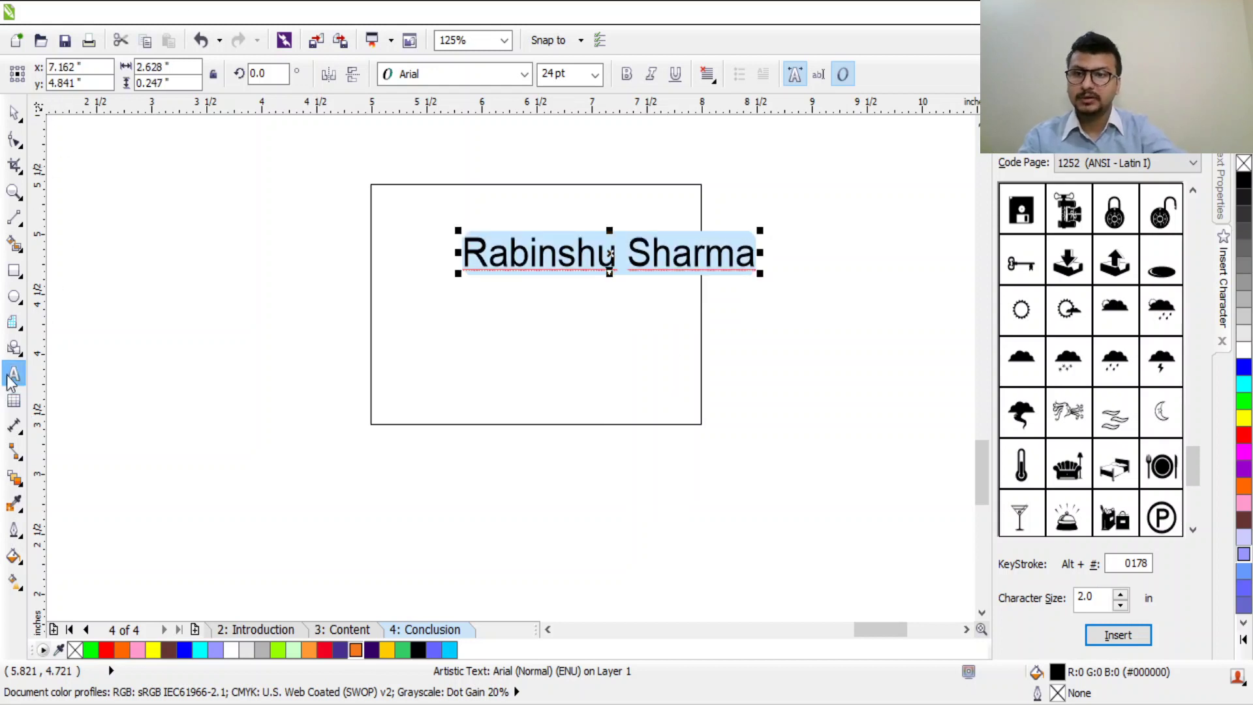
Step: Make the name italic and preview the Webdings and Tempus Sans ITC fonts on it
click(651, 74)
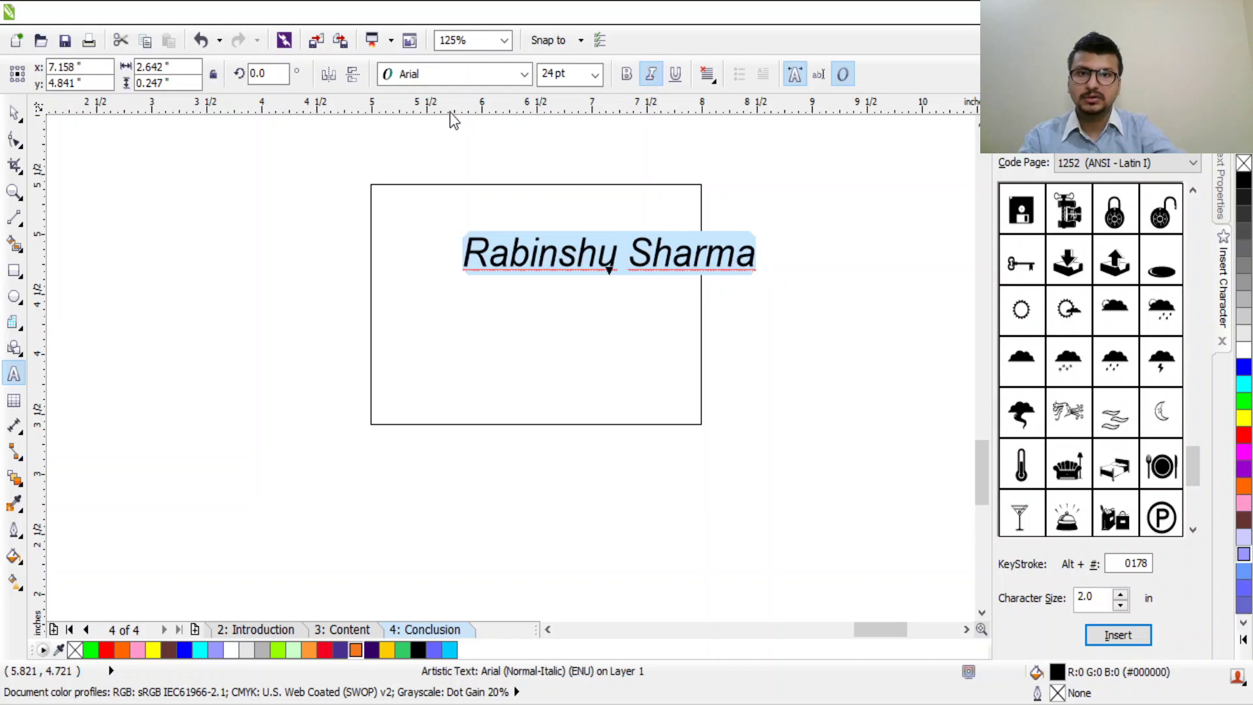
key(ctrl+shift+f)
key(End)
key(Up)
key(Up)
key(Up)
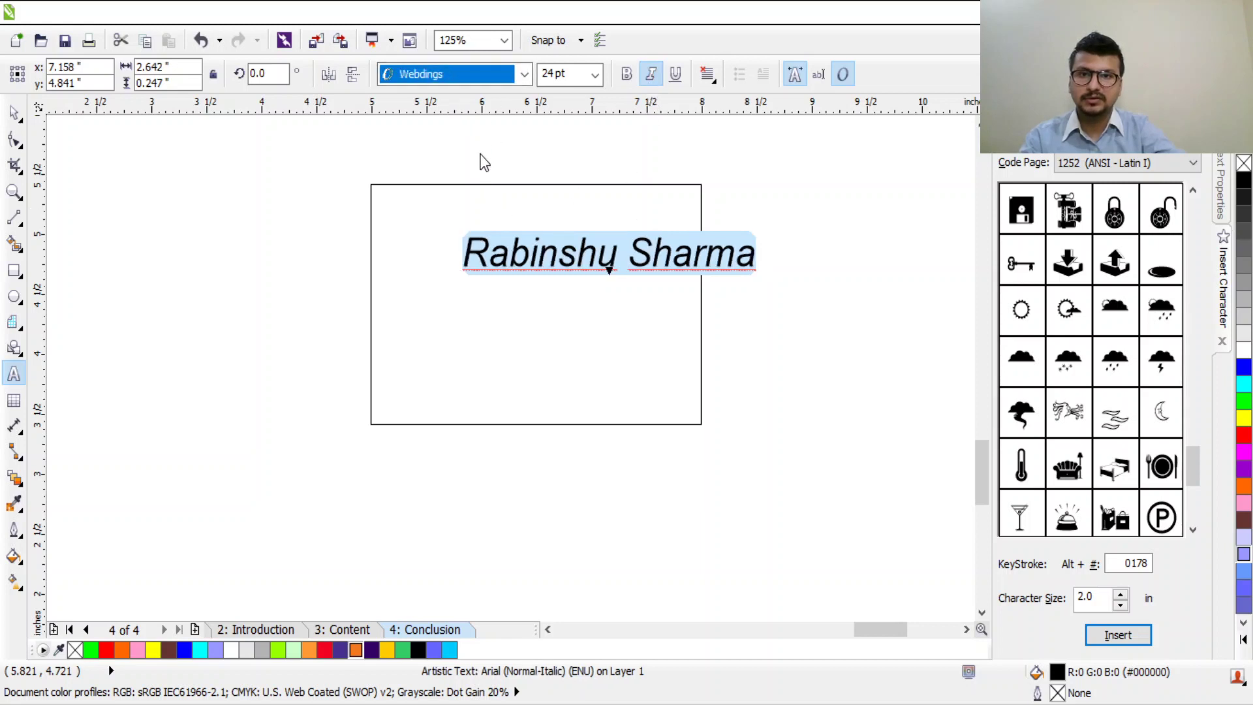
key(Return)
text(te)
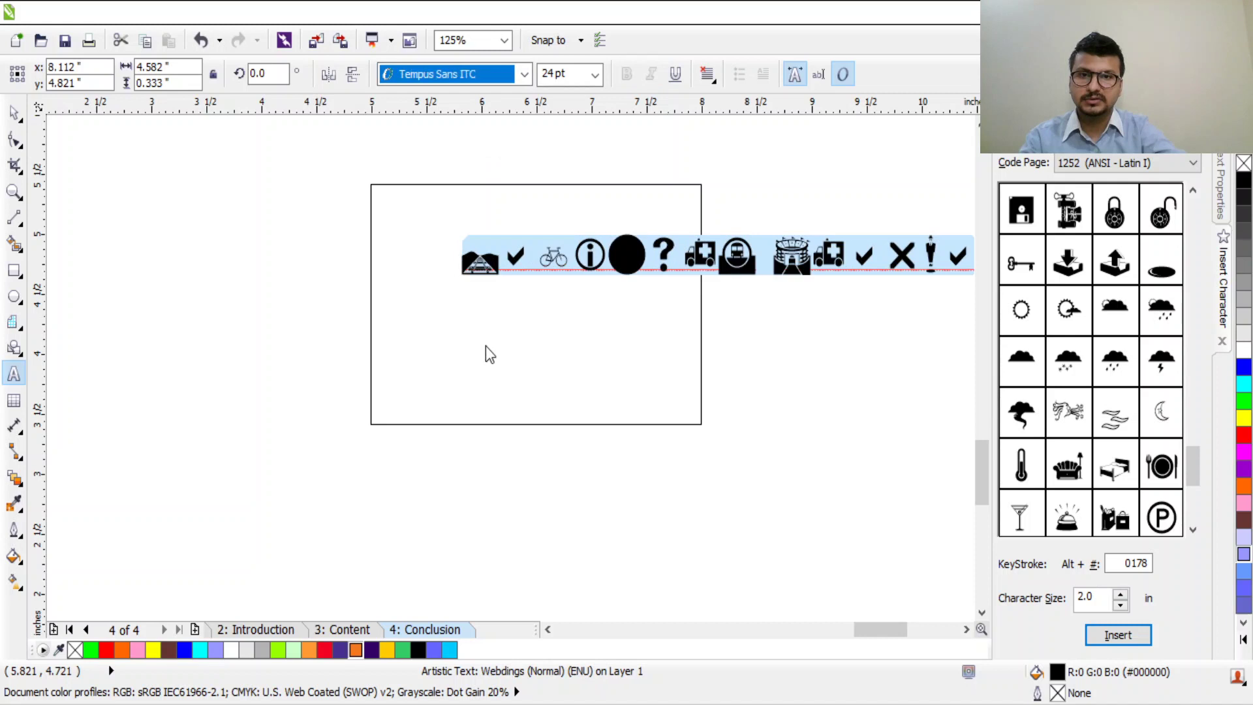
key(Return)
Step: Browse further down the font list and apply Yu Gothic UI Semibold to the name
scroll(460, 77, down, 5)
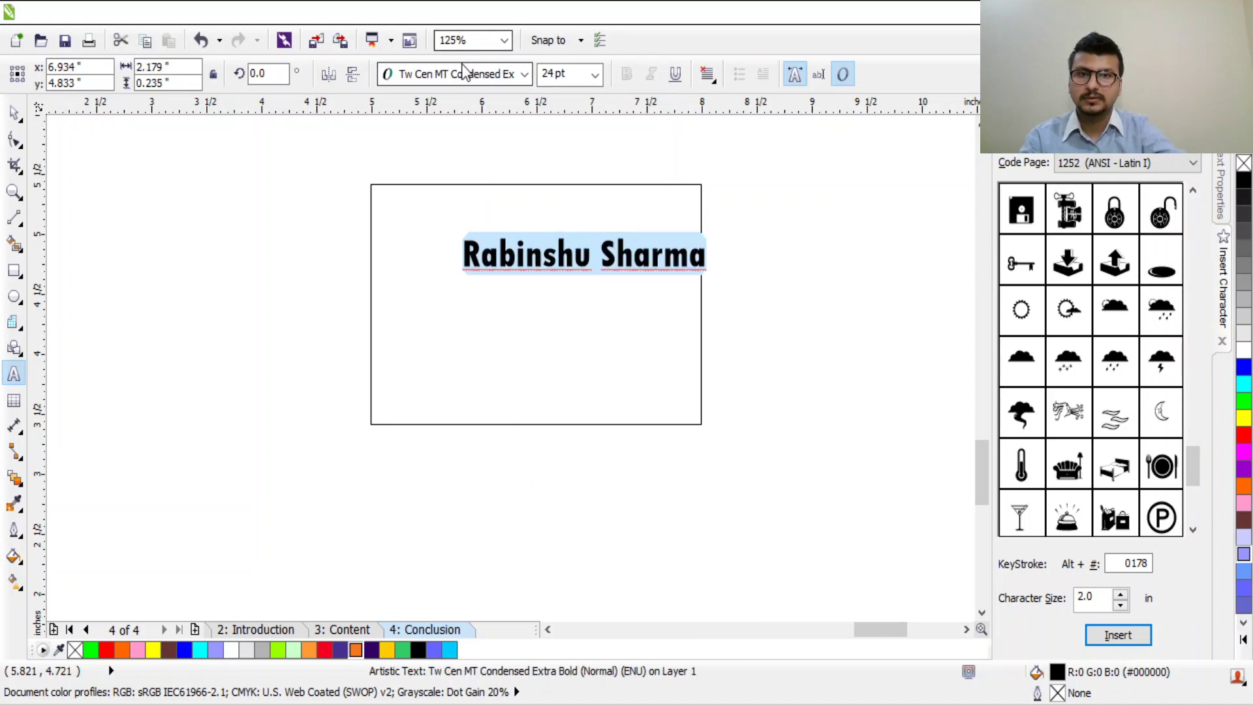
scroll(513, 495, down, 1)
scroll(511, 509, down, 2)
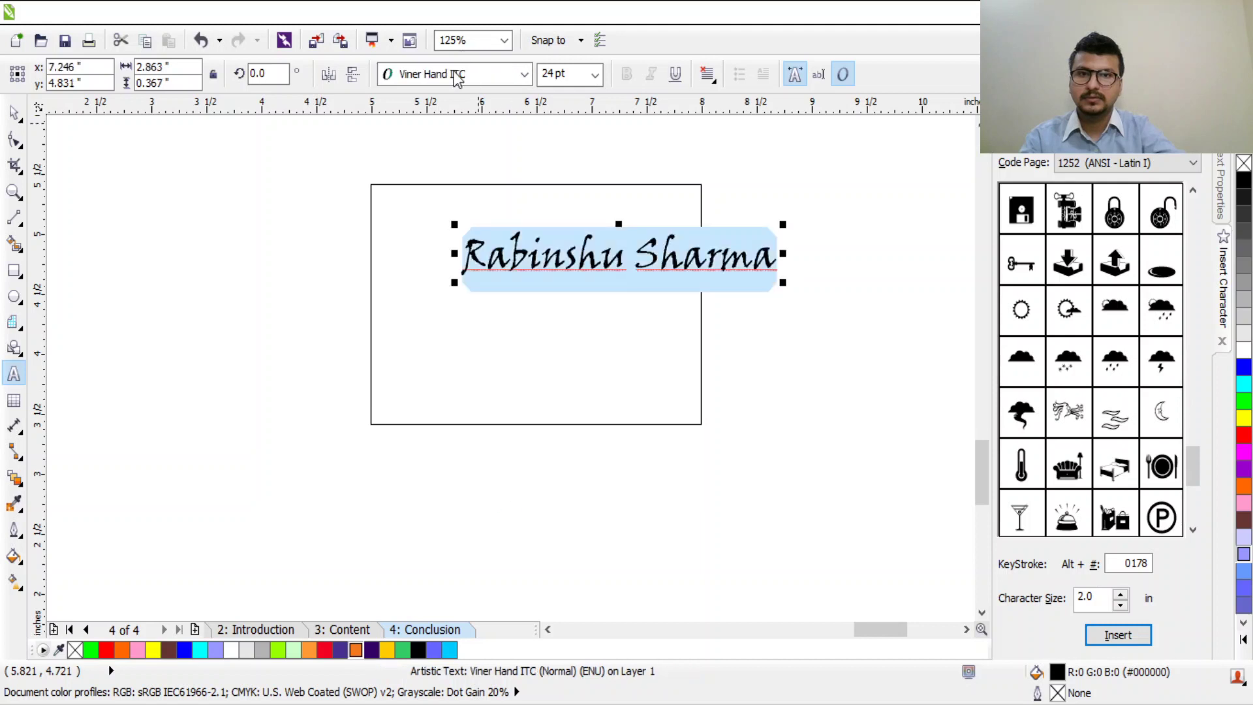
scroll(444, 346, up, 5)
scroll(531, 531, down, 3)
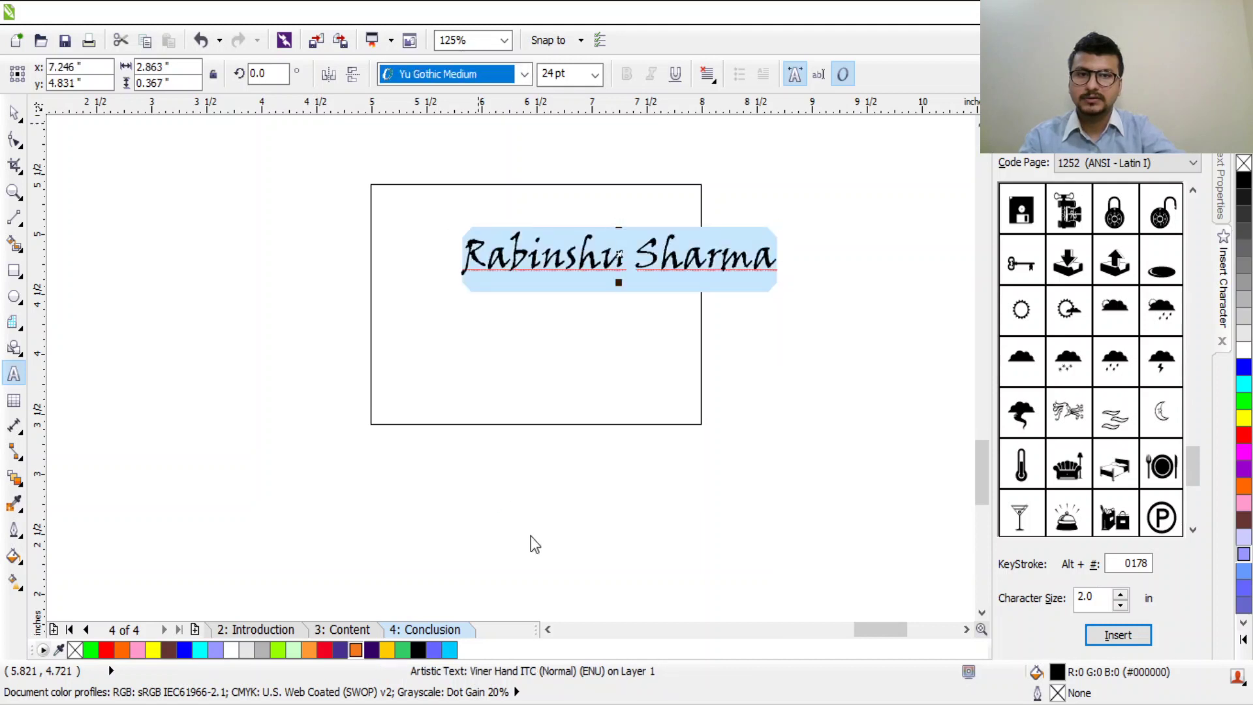
scroll(461, 77, down, 1)
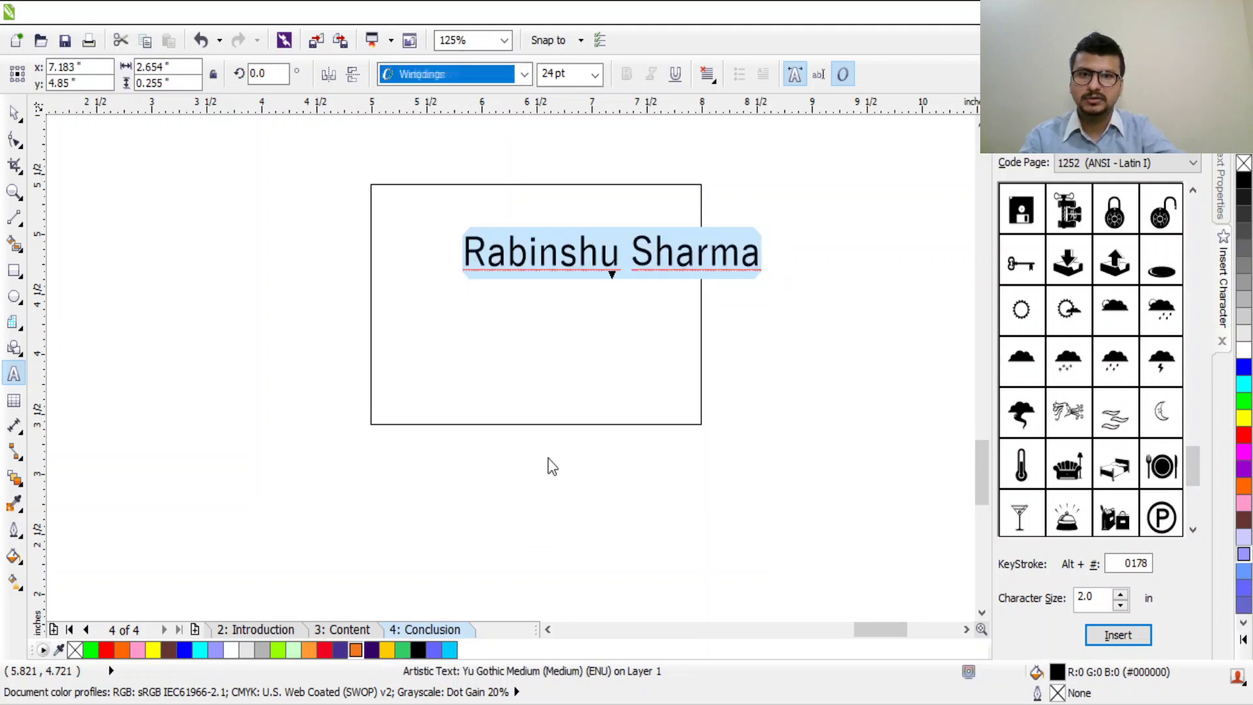
key(Return)
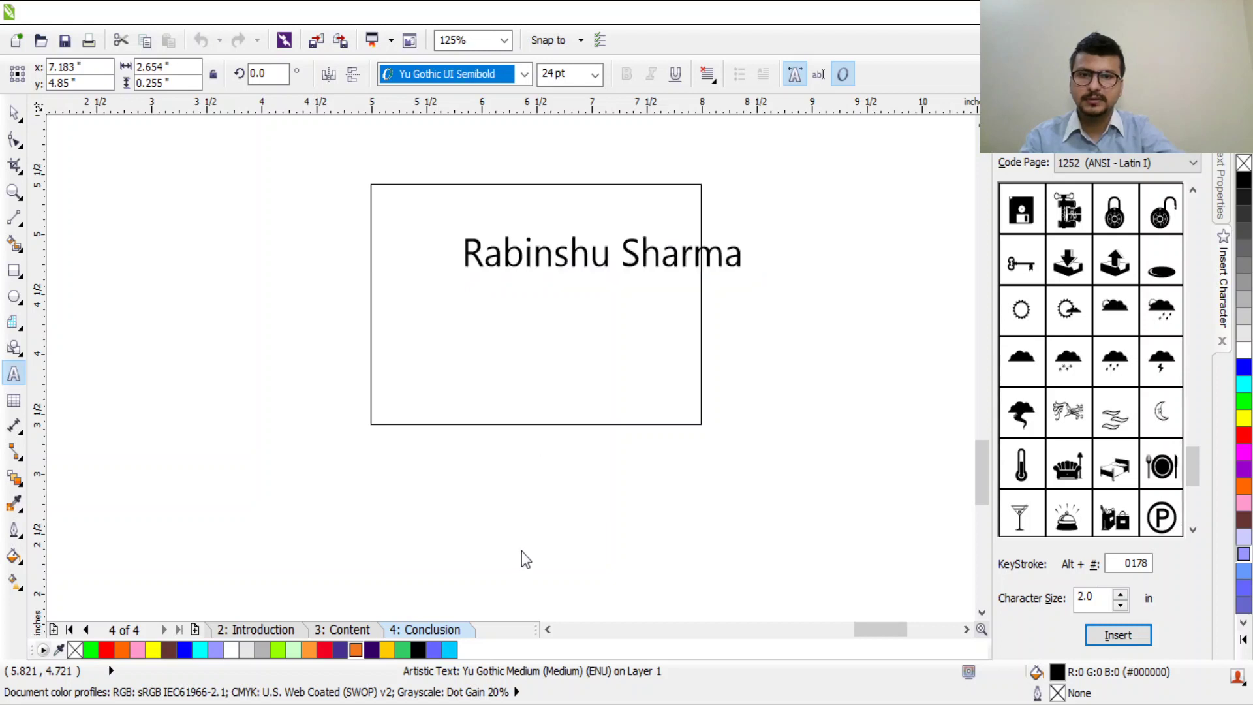
key(Return)
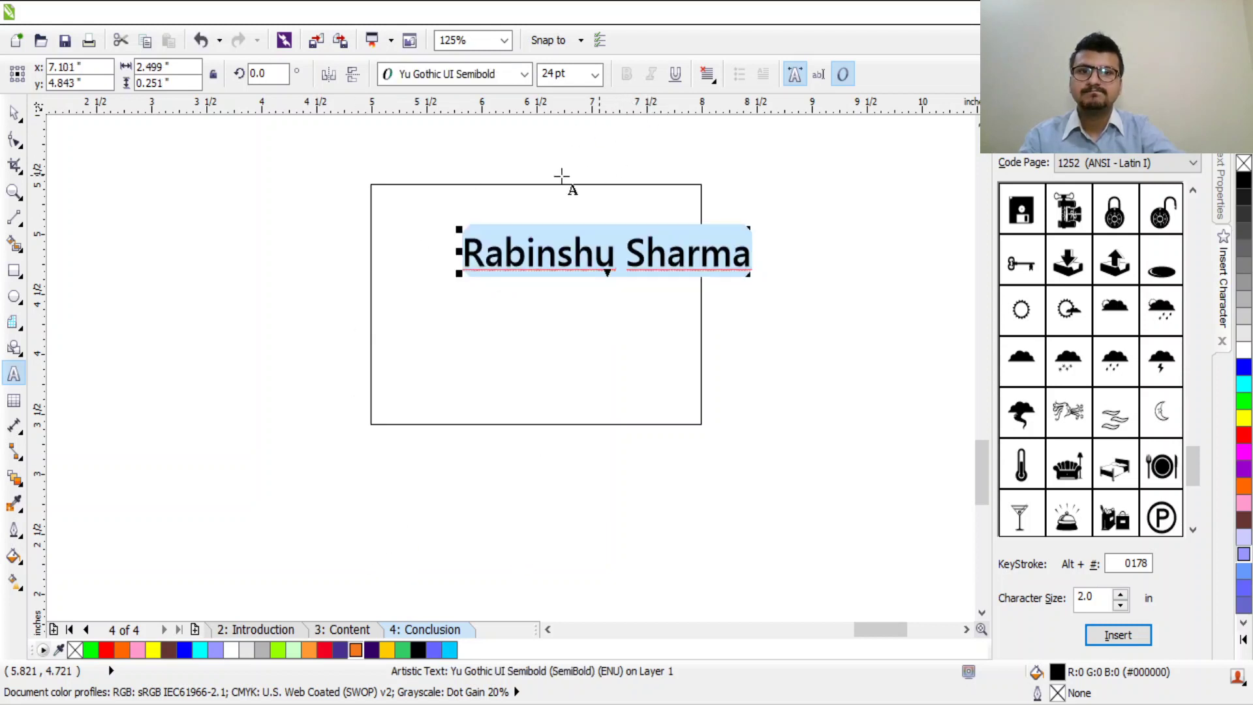
Step: Set the name to 14 pt and move it to the card's top-right area
click(578, 74)
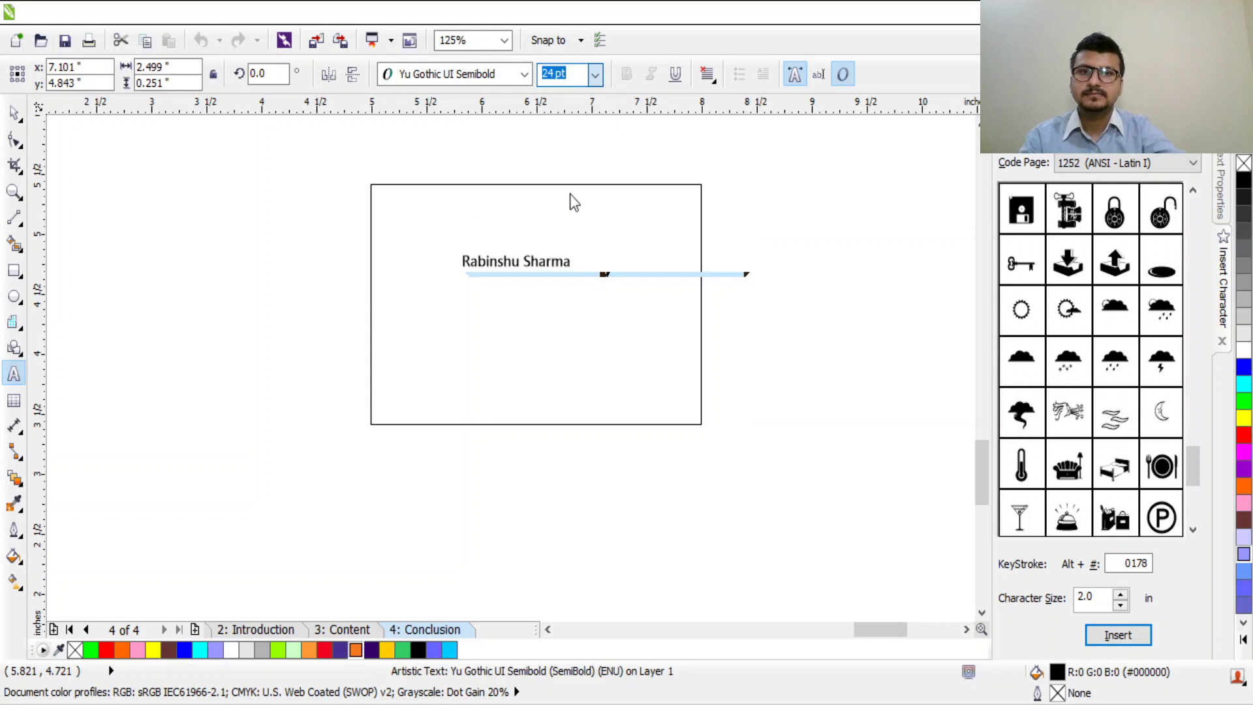
text(14)
key(Return)
click(15, 113)
drag(611, 267, 672, 222)
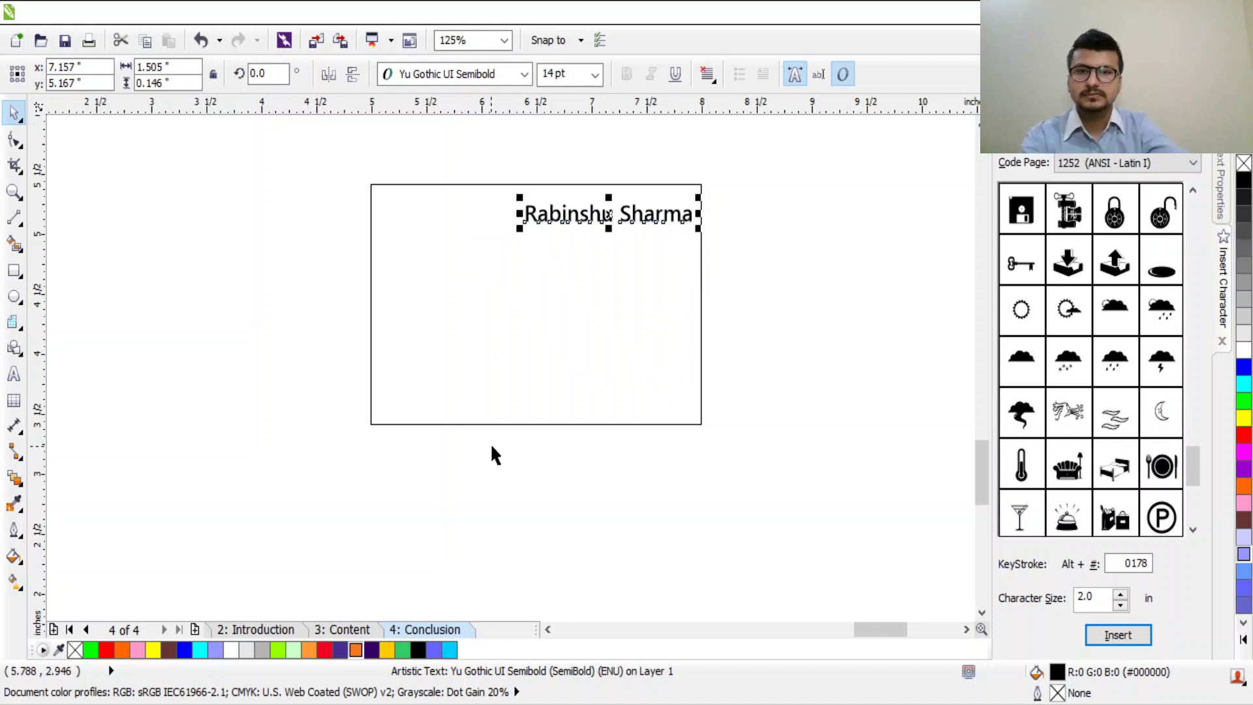
scroll(457, 356, up, 1)
scroll(445, 363, down, 1)
Step: Start a new text line near the card's lower-left
click(14, 373)
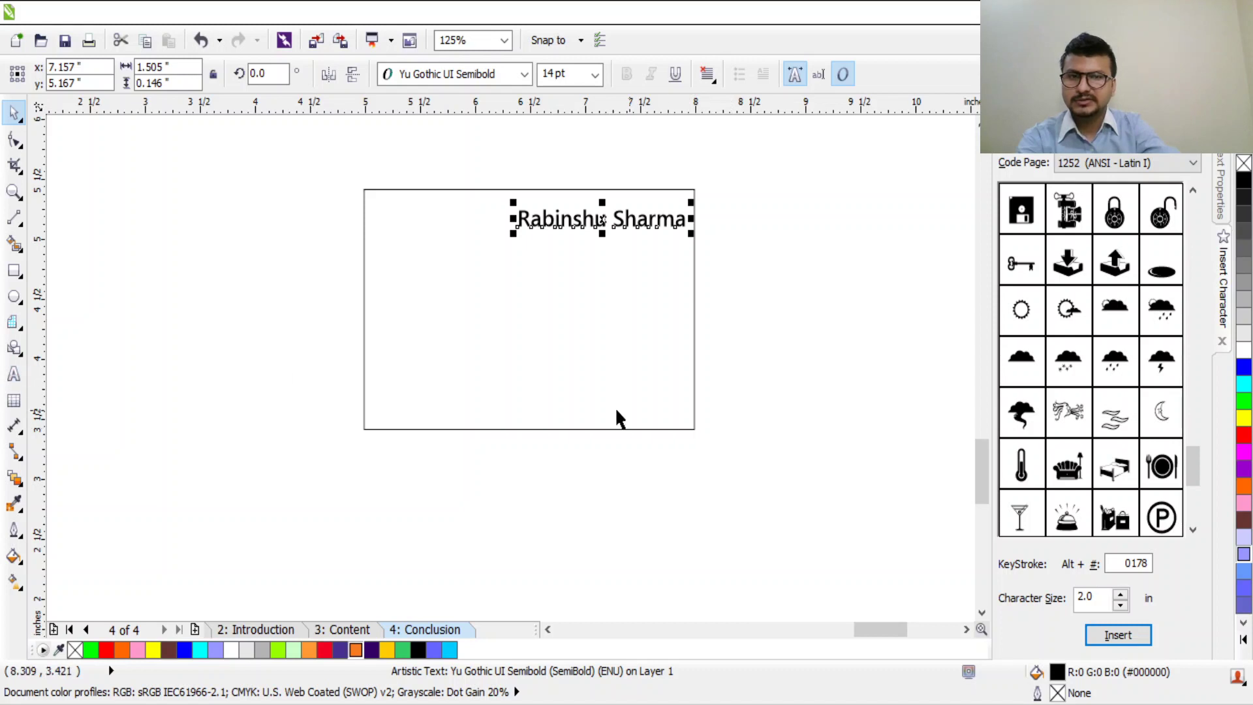
click(14, 380)
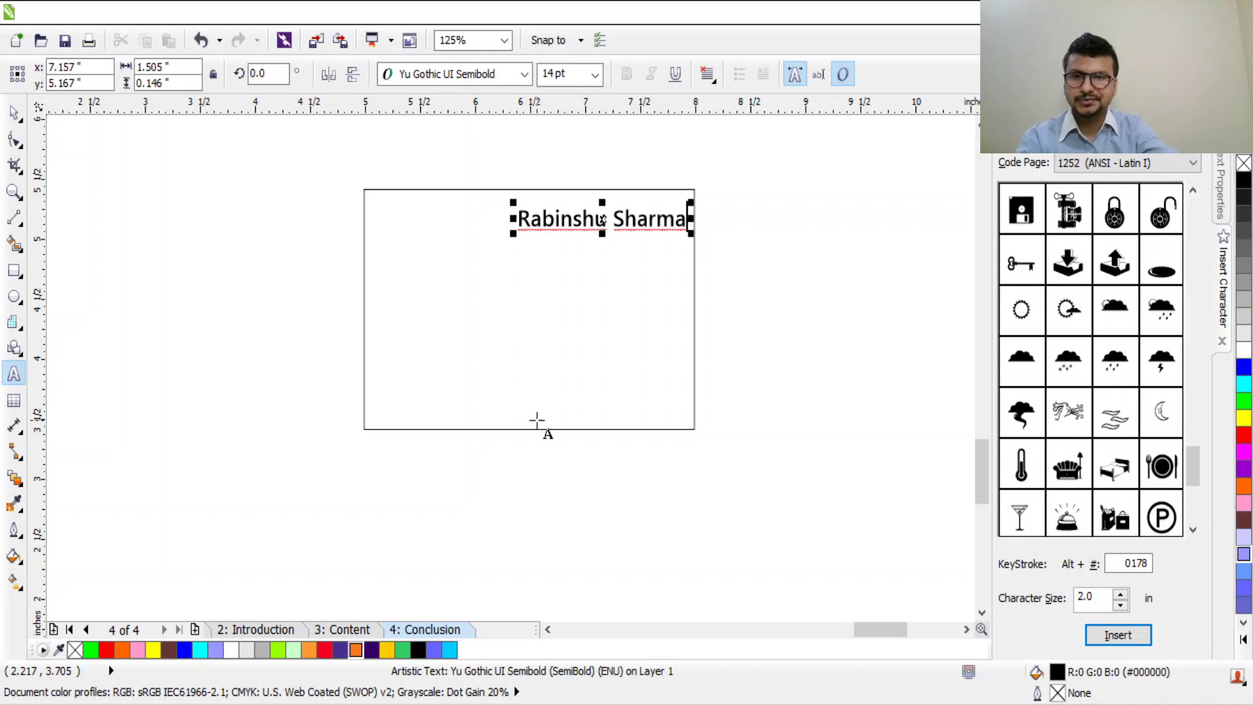
click(392, 419)
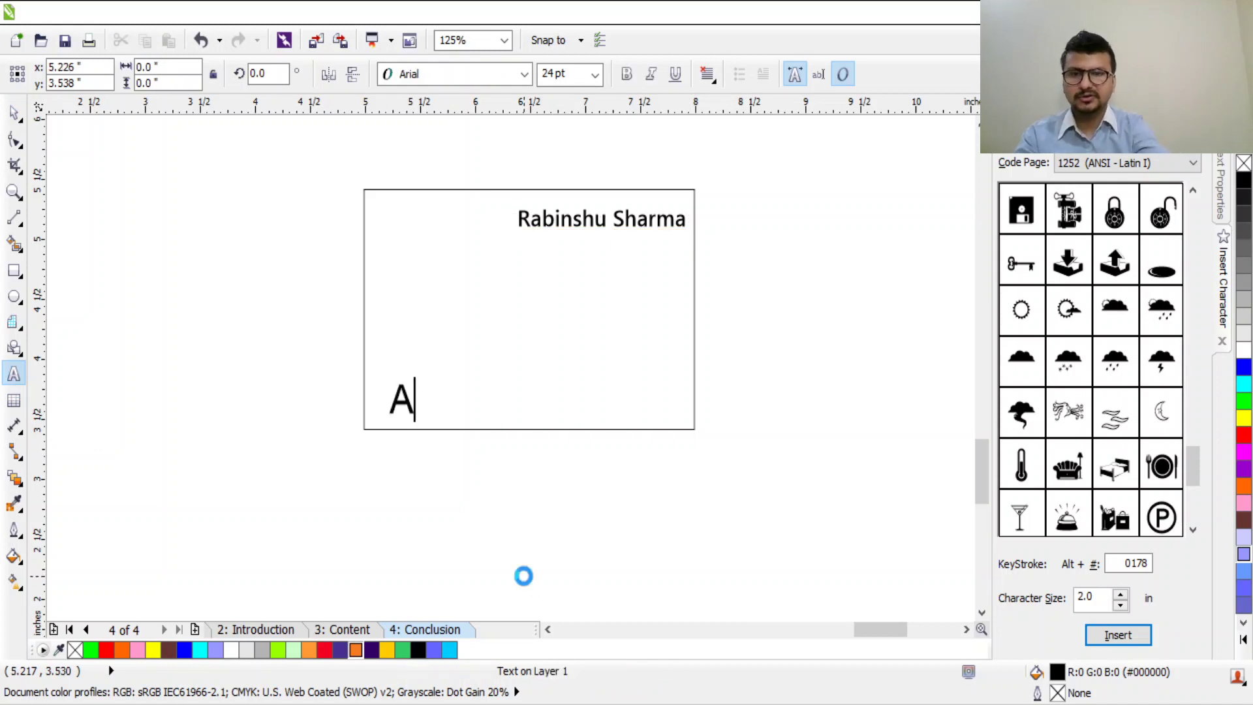
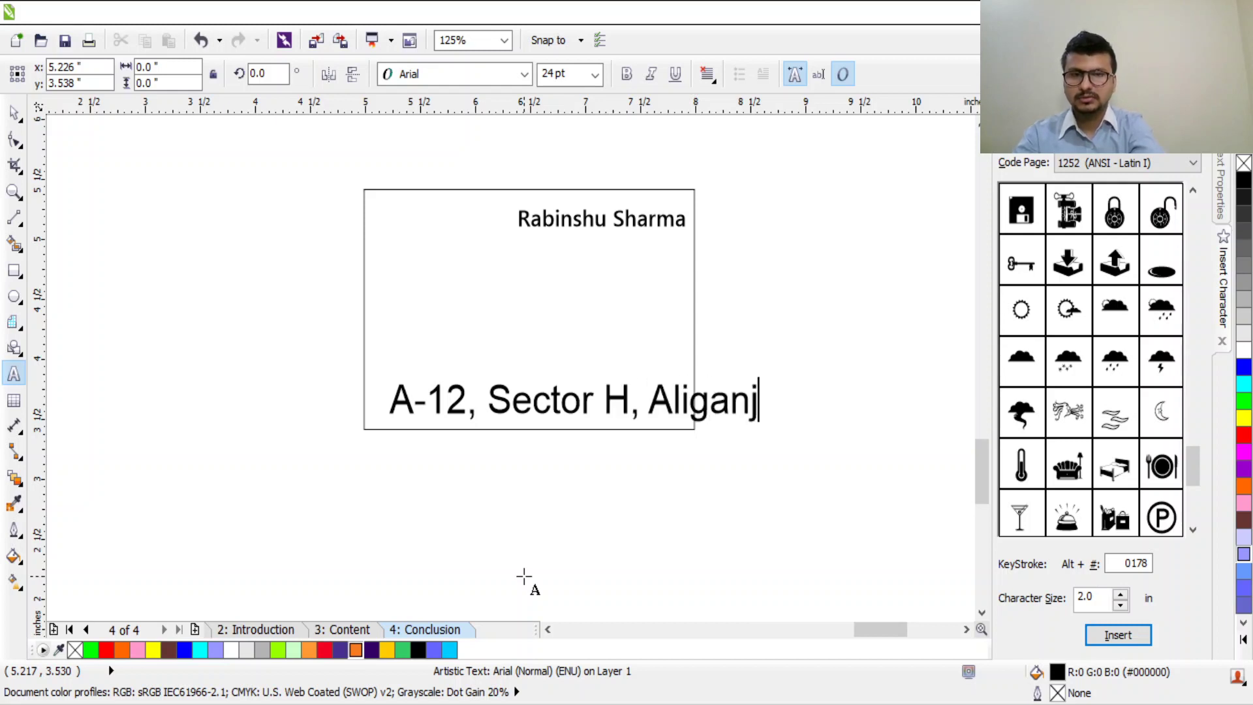
Step: Type the company's postal address as one line of text
key(Escape)
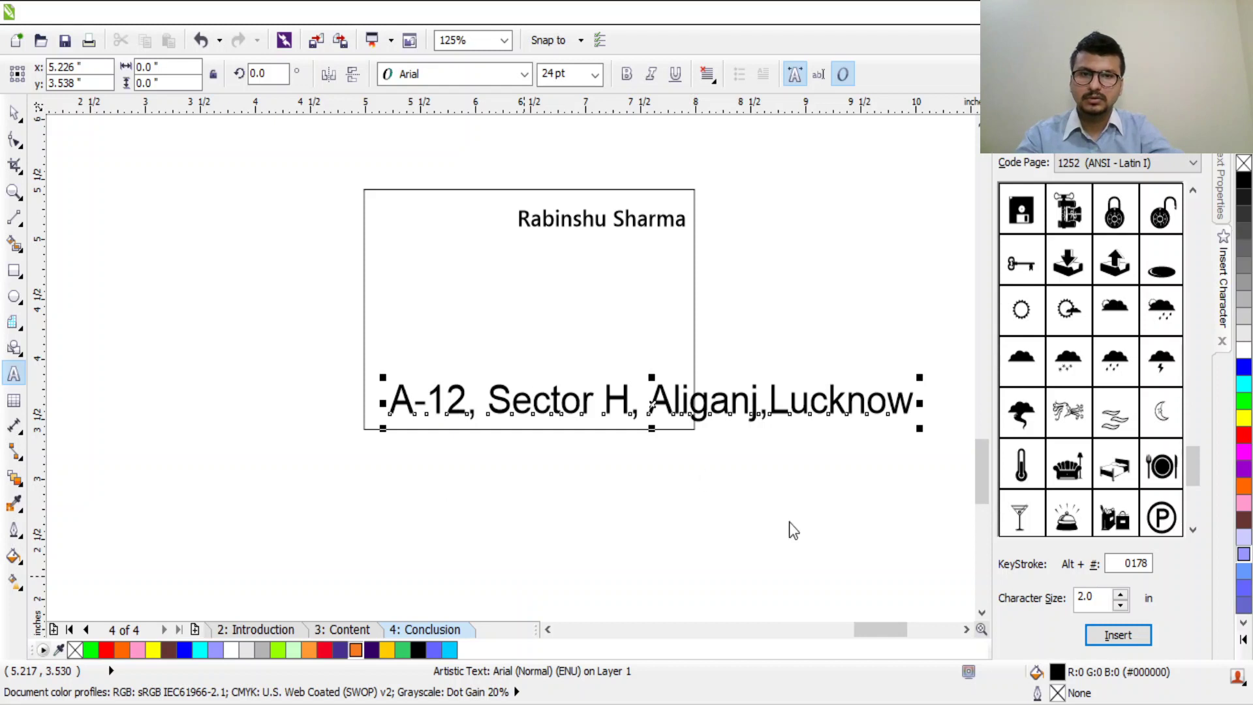
Step: Shrink the address line and fit it centred along the card's bottom edge
key(space)
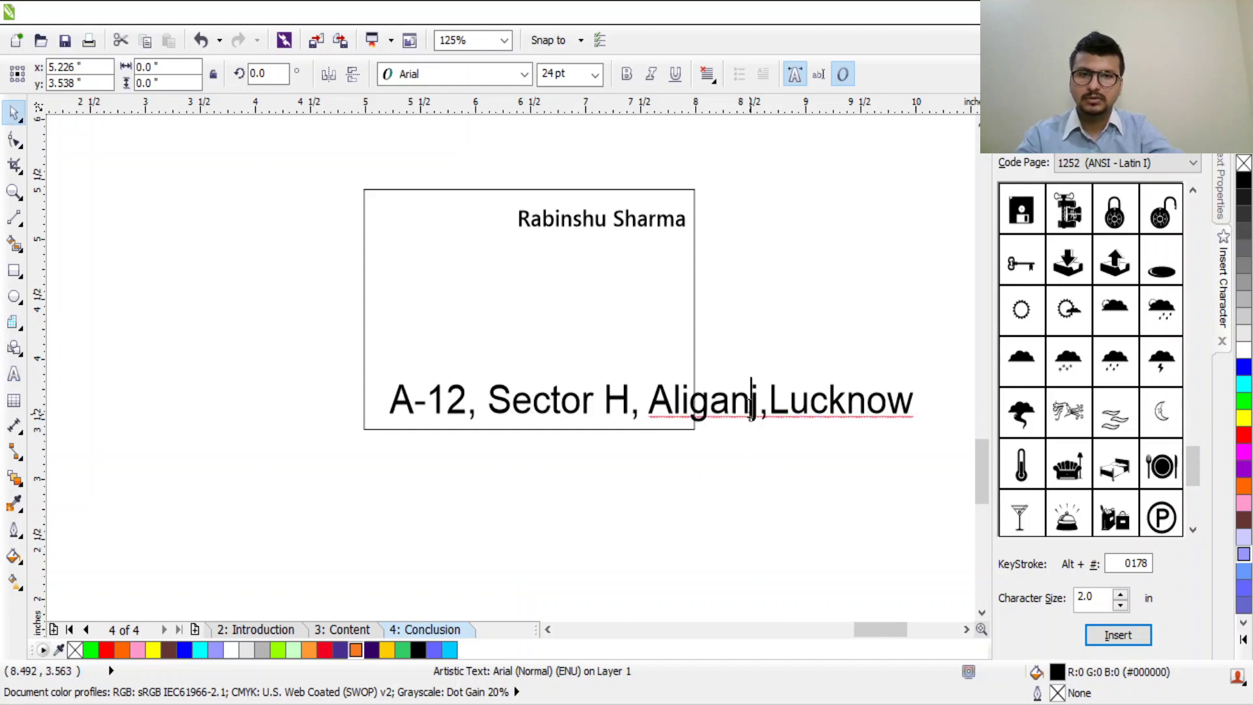
double_click(750, 414)
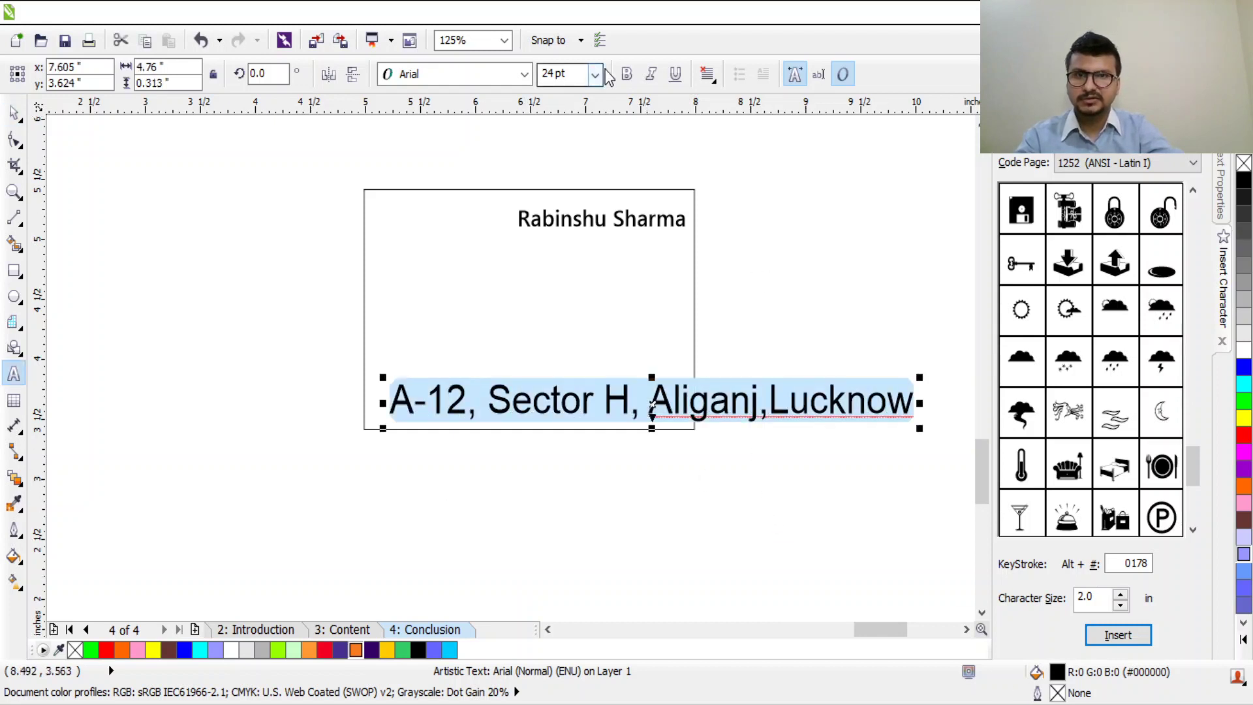
click(892, 390)
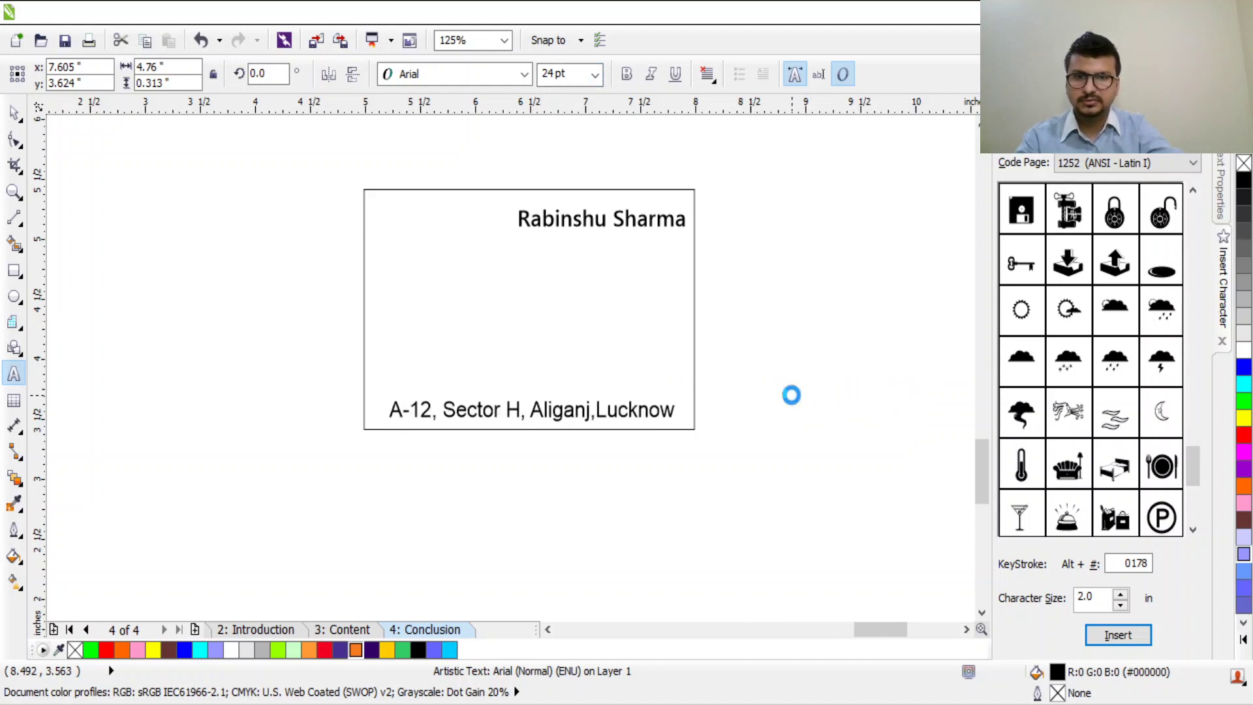
click(13, 112)
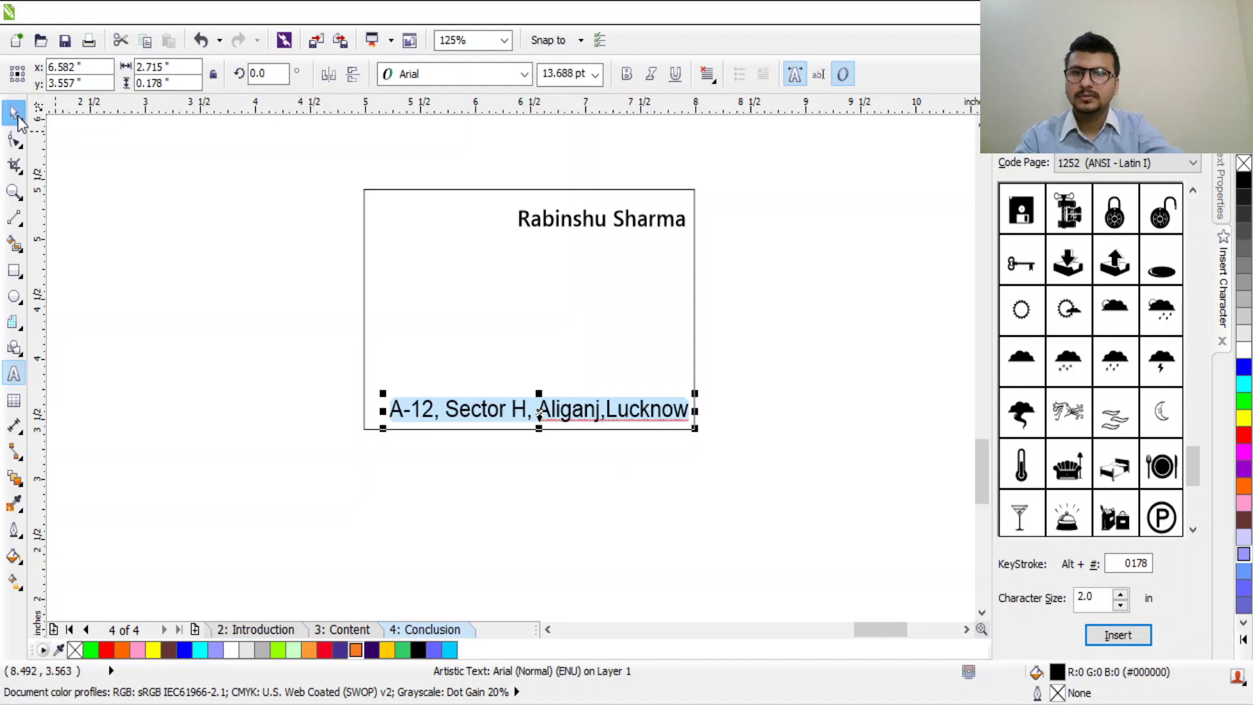
mouse_move(551, 410)
mouse_down()
mouse_move(524, 408)
mouse_move(547, 407)
mouse_up()
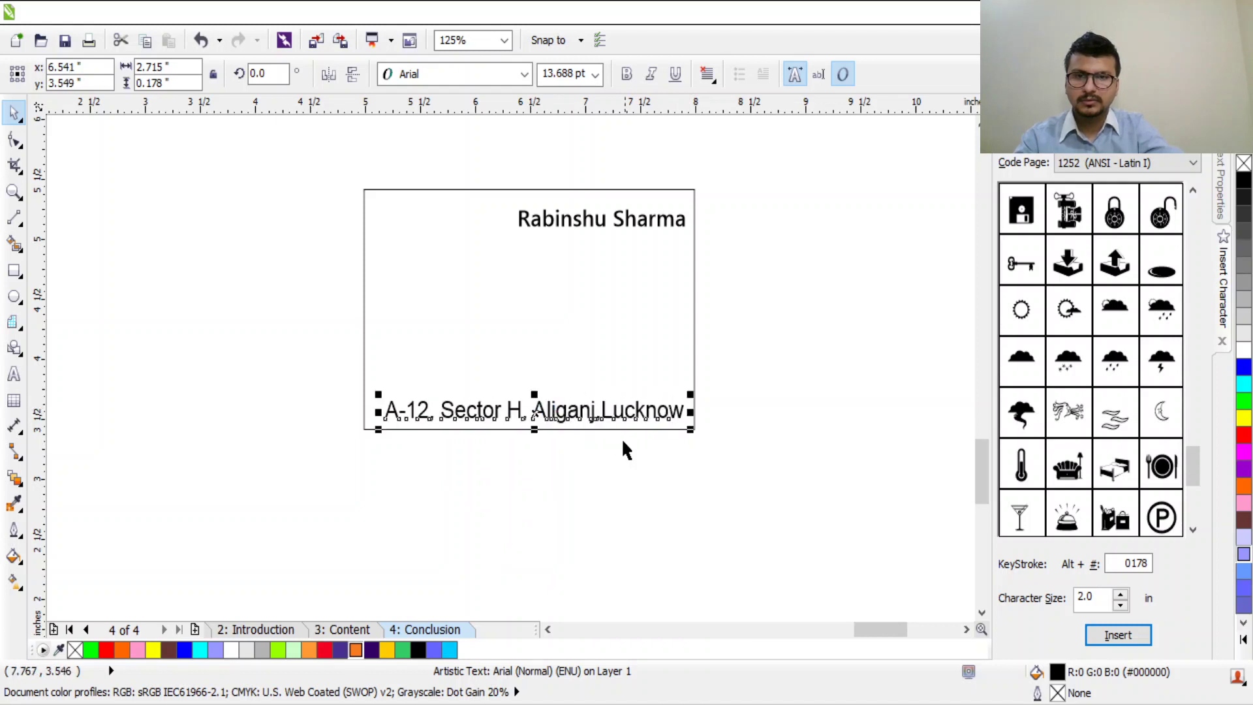
scroll(591, 447, up, 1)
drag(792, 348, 717, 385)
click(679, 369)
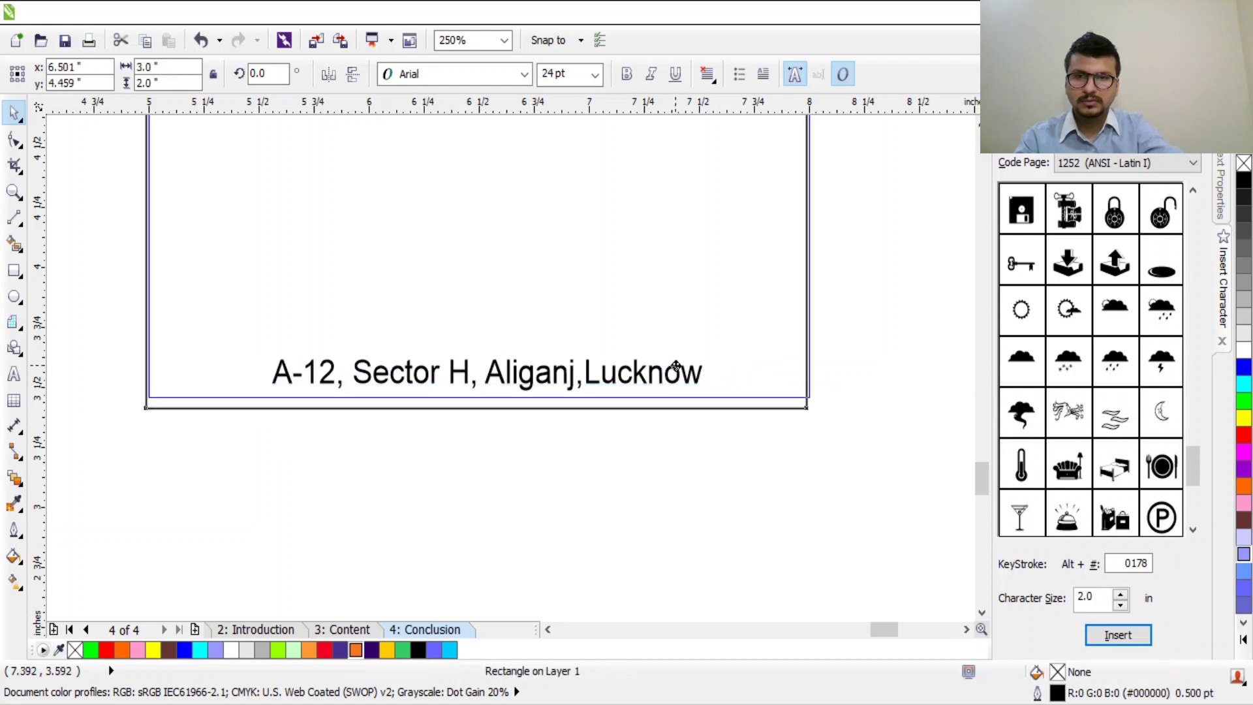
scroll(649, 362, down, 2)
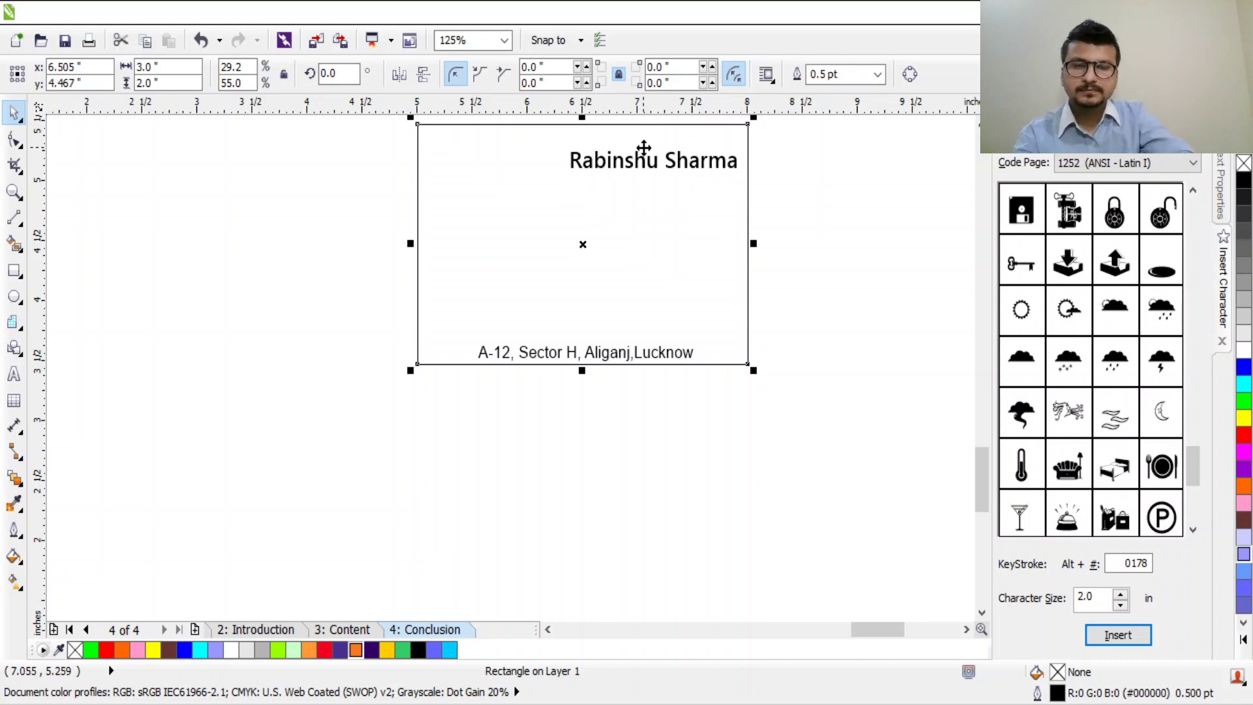
Step: Fill the card rectangle with Light Orange (#FF9933)
scroll(643, 148, up, 2)
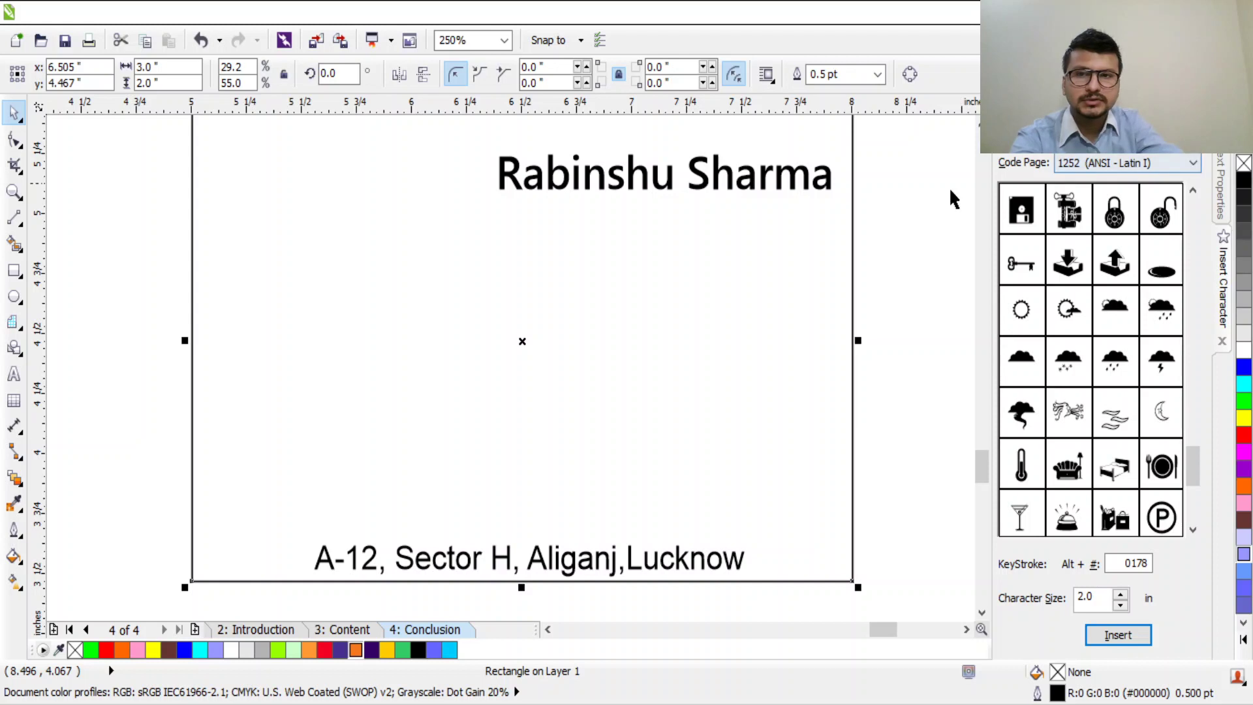
scroll(816, 280, down, 2)
click(751, 291)
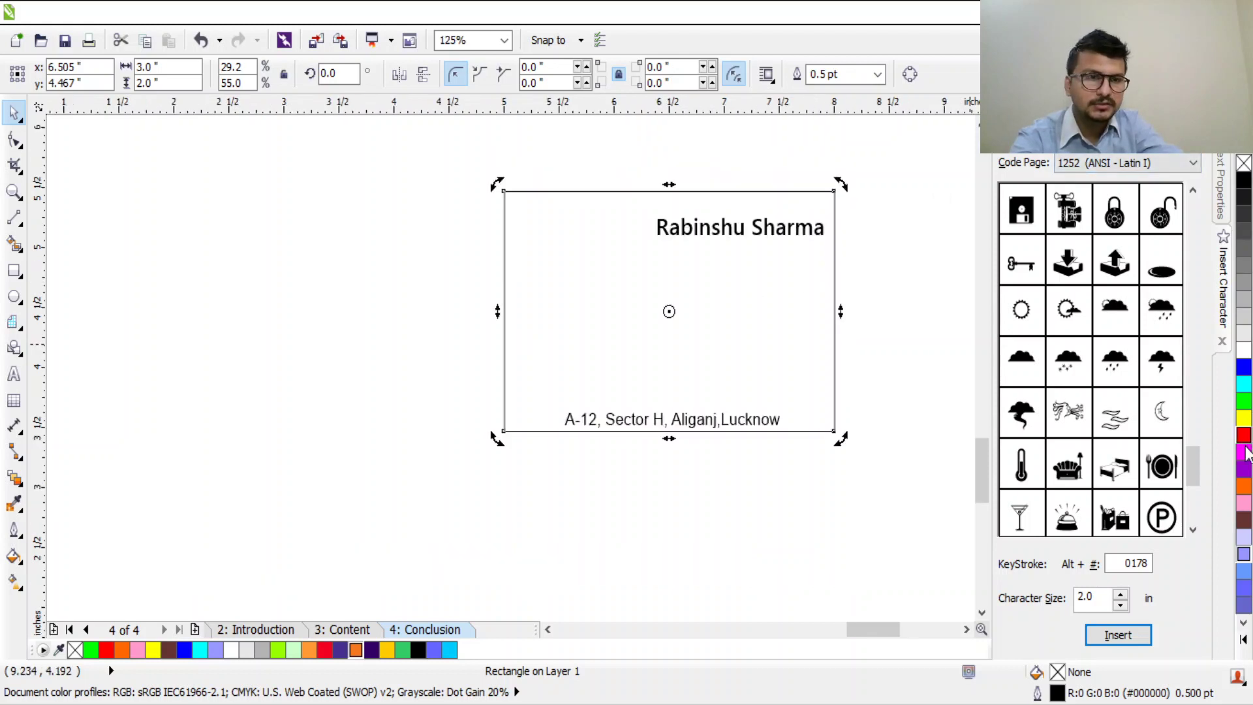
click(308, 650)
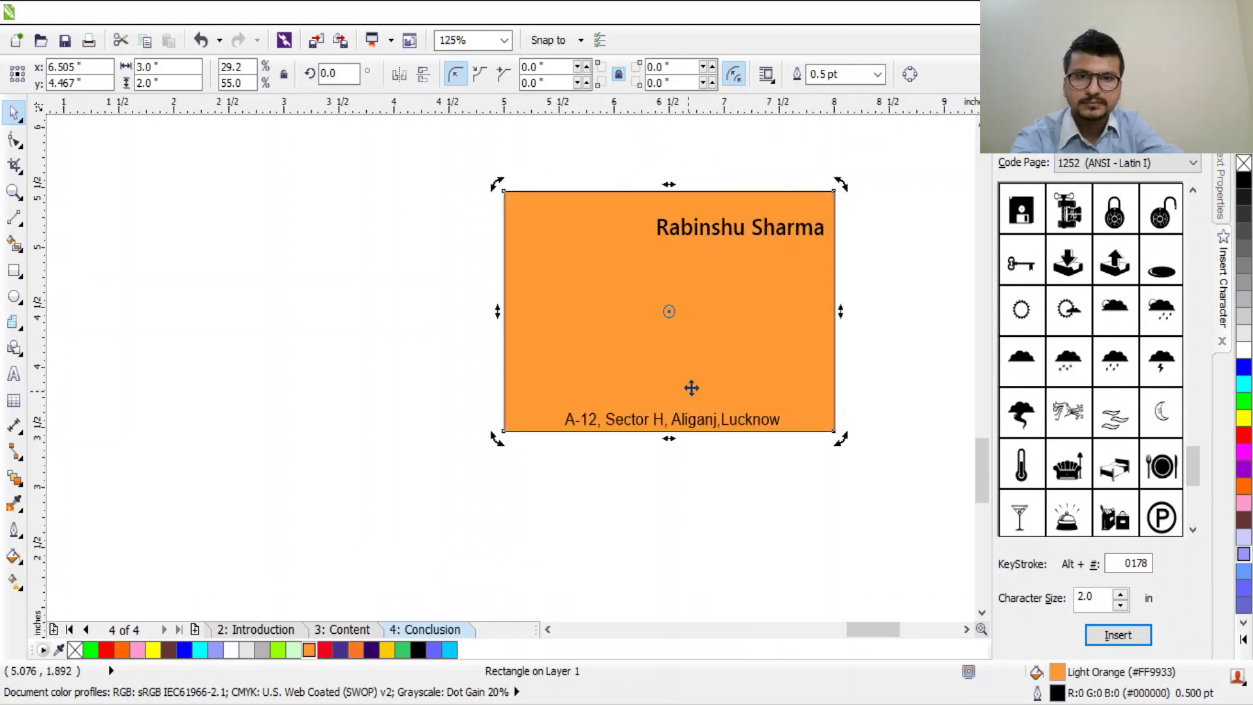
scroll(865, 261, up, 2)
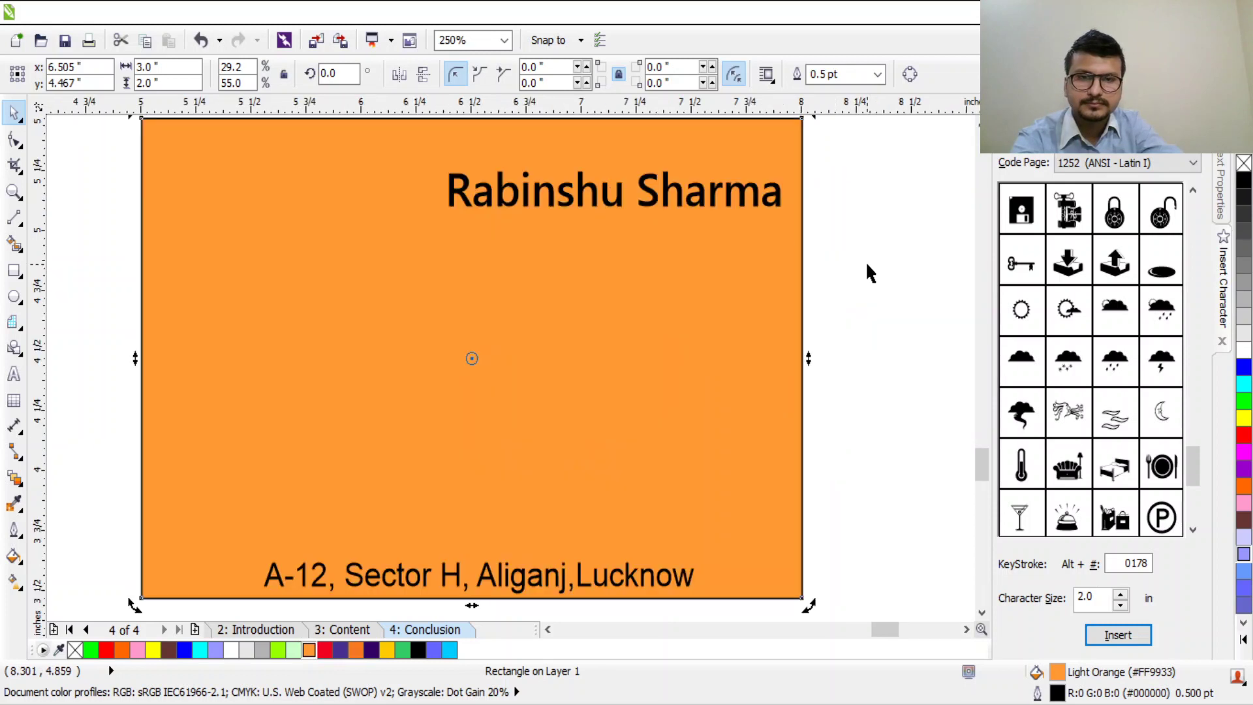
scroll(865, 260, down, 2)
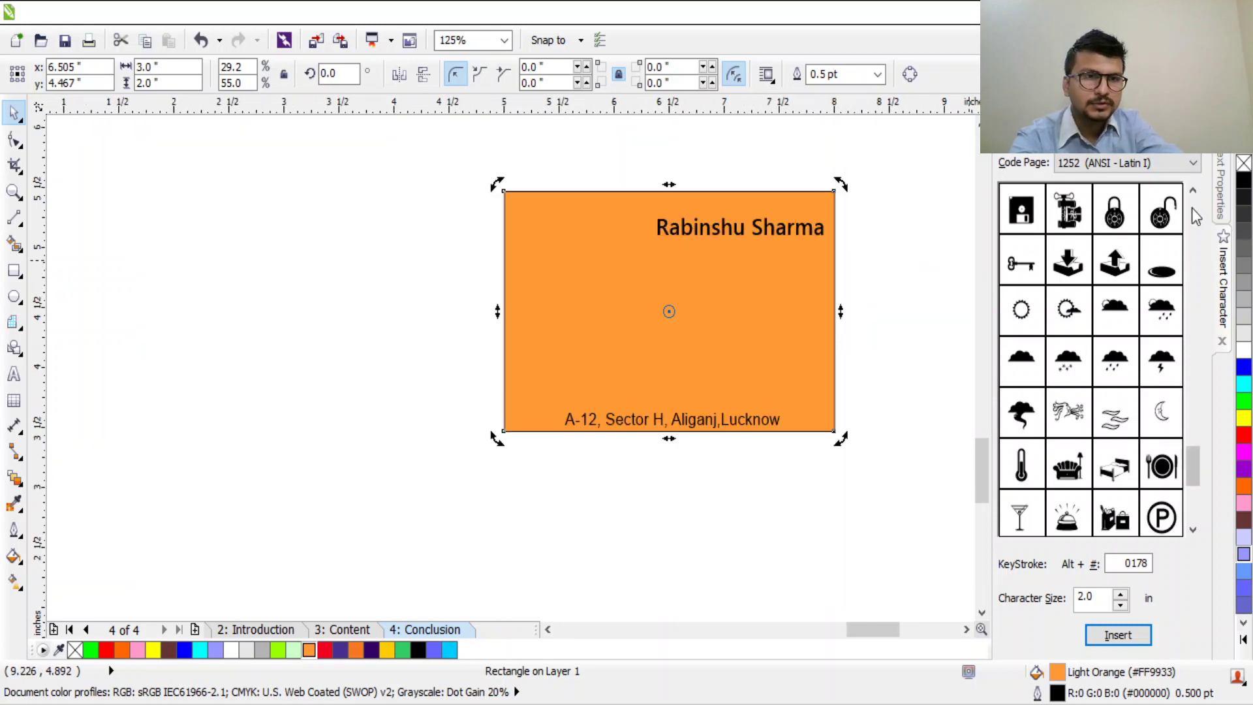
Step: Add a 'Call:' line with the phone number in the card's centre, scaled to about 10 pt
click(14, 375)
click(590, 346)
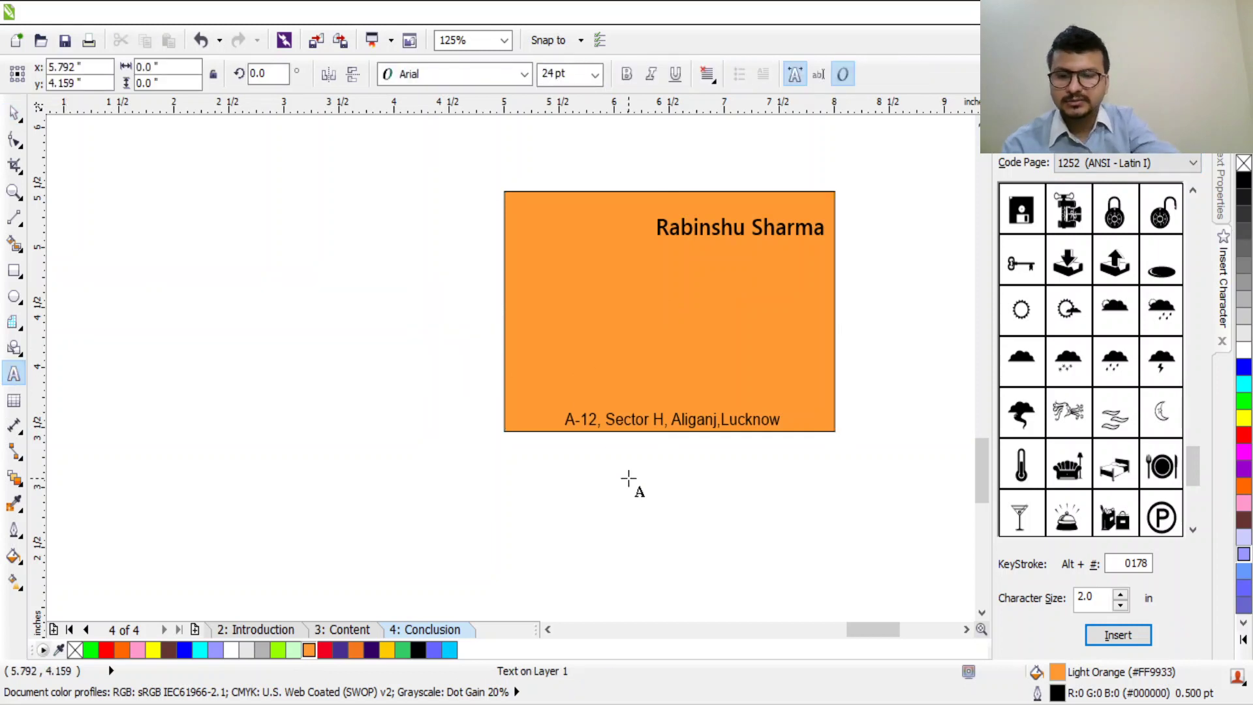
text(Call:)
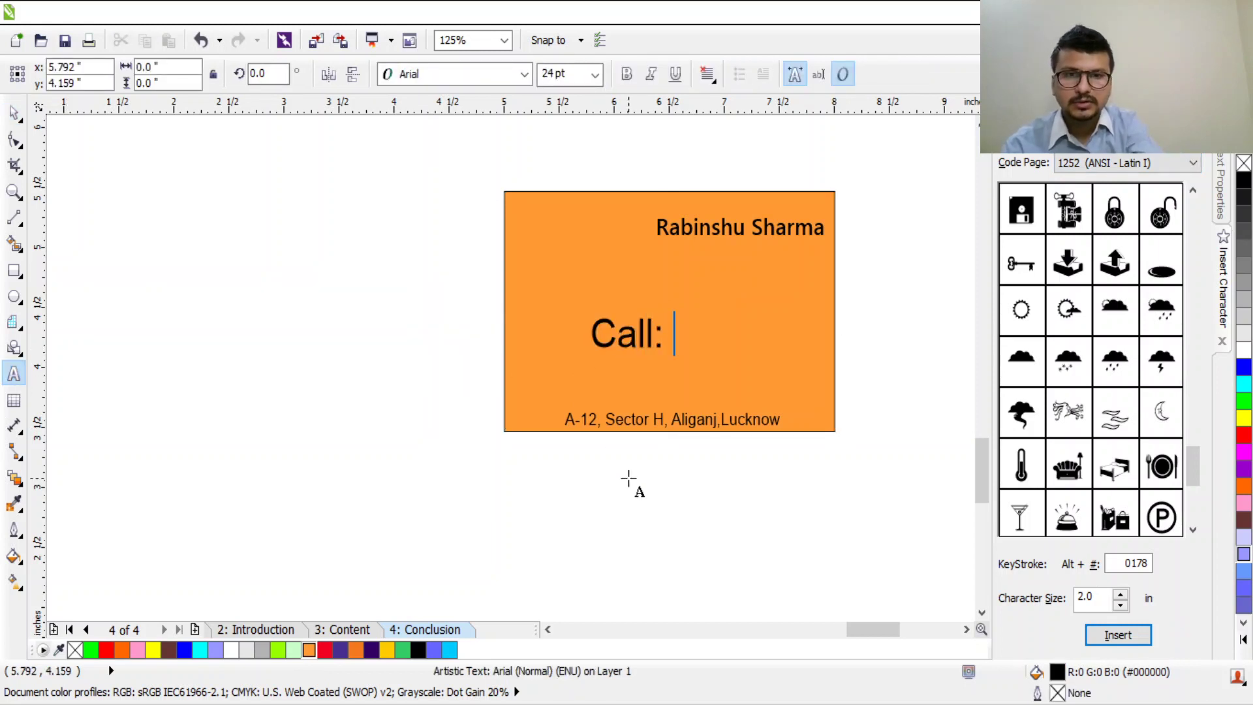
text( 800)
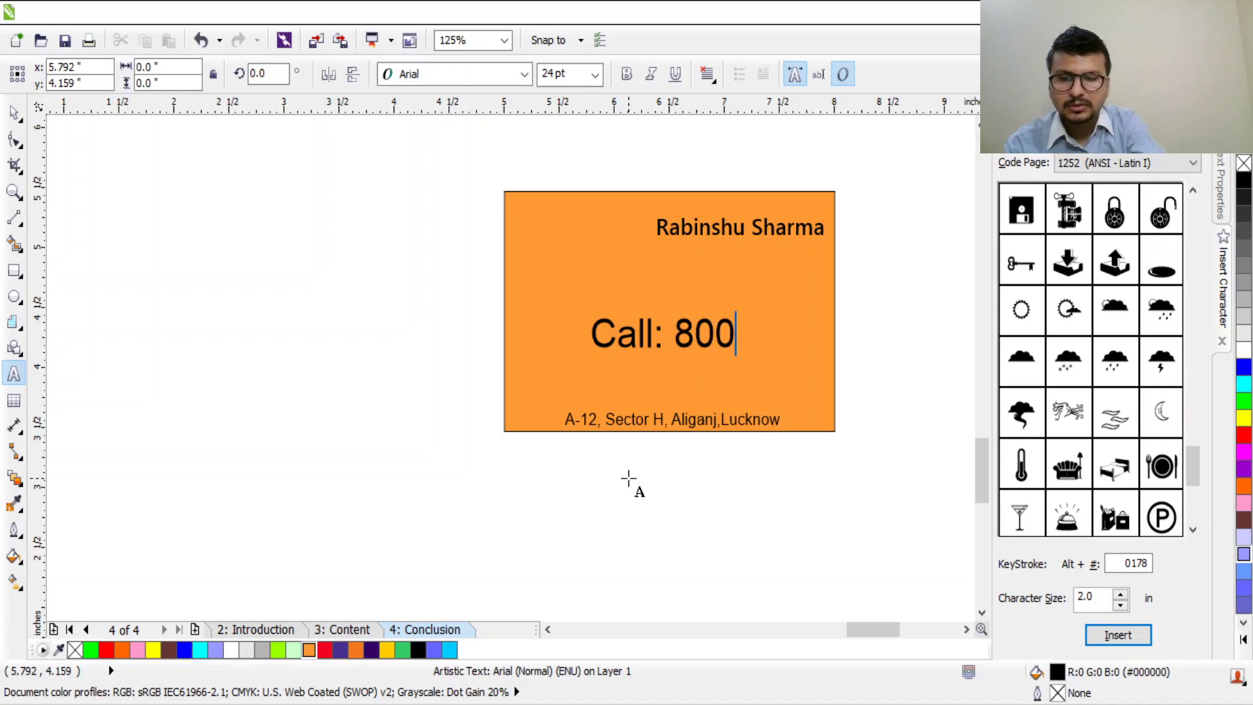
text(490)
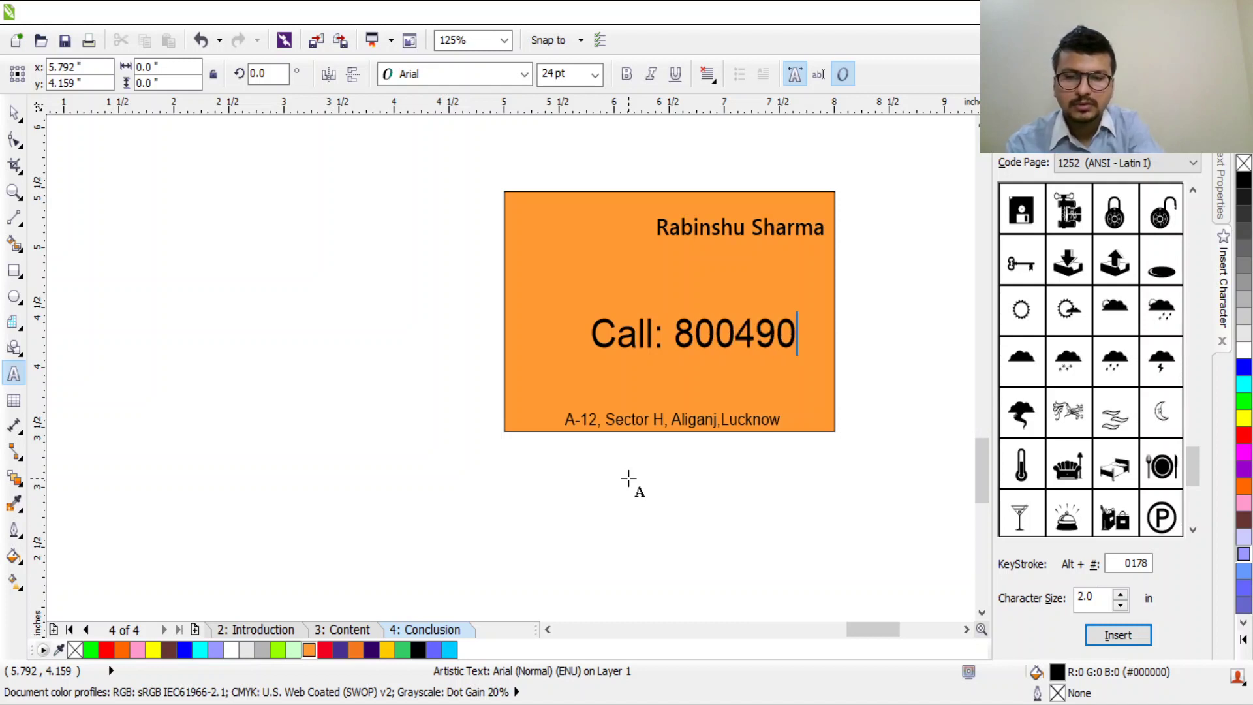
text(xxxx)
key(ctrl+a)
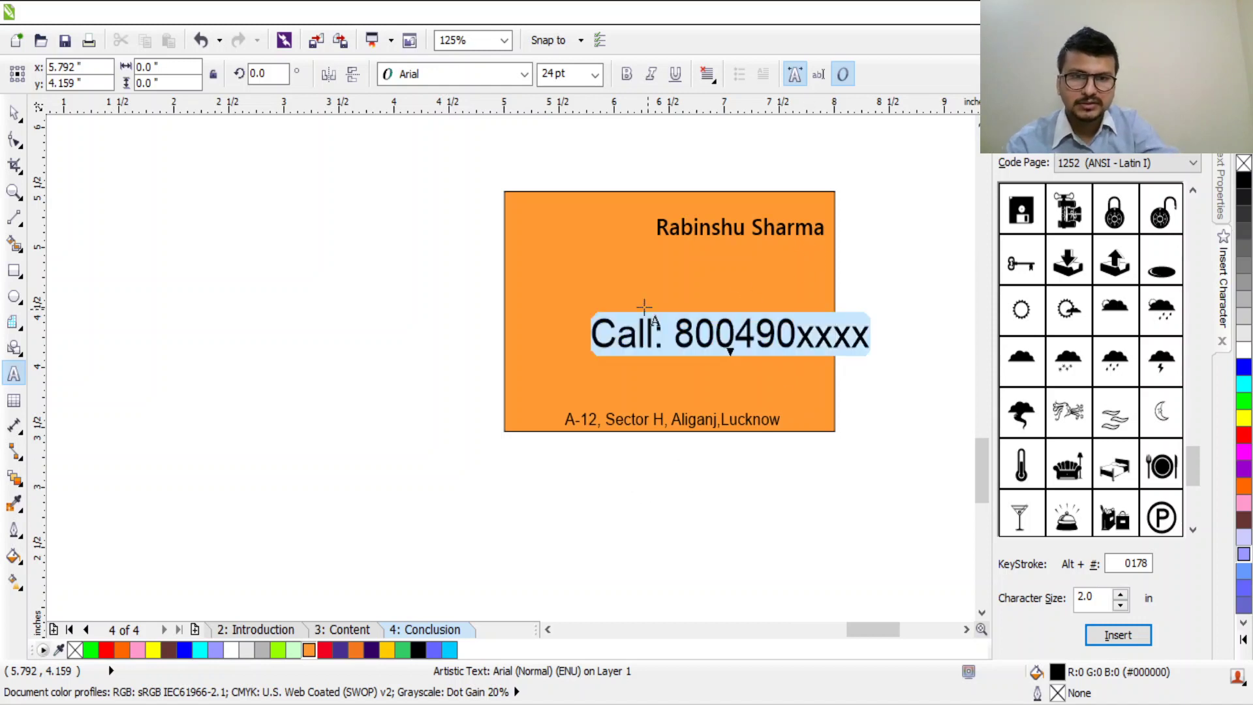
drag(878, 312, 817, 329)
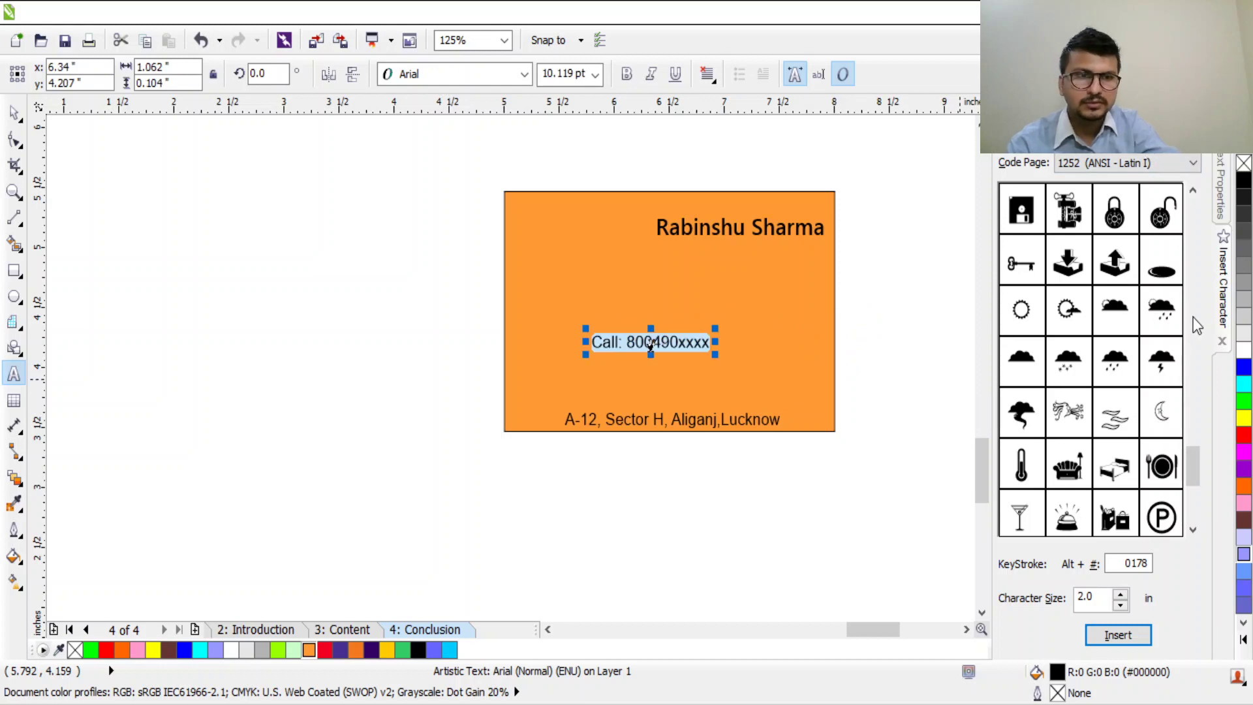
Step: Pick the telephone handset glyph in Insert Character, undoing its replacement of the call text
click(1194, 522)
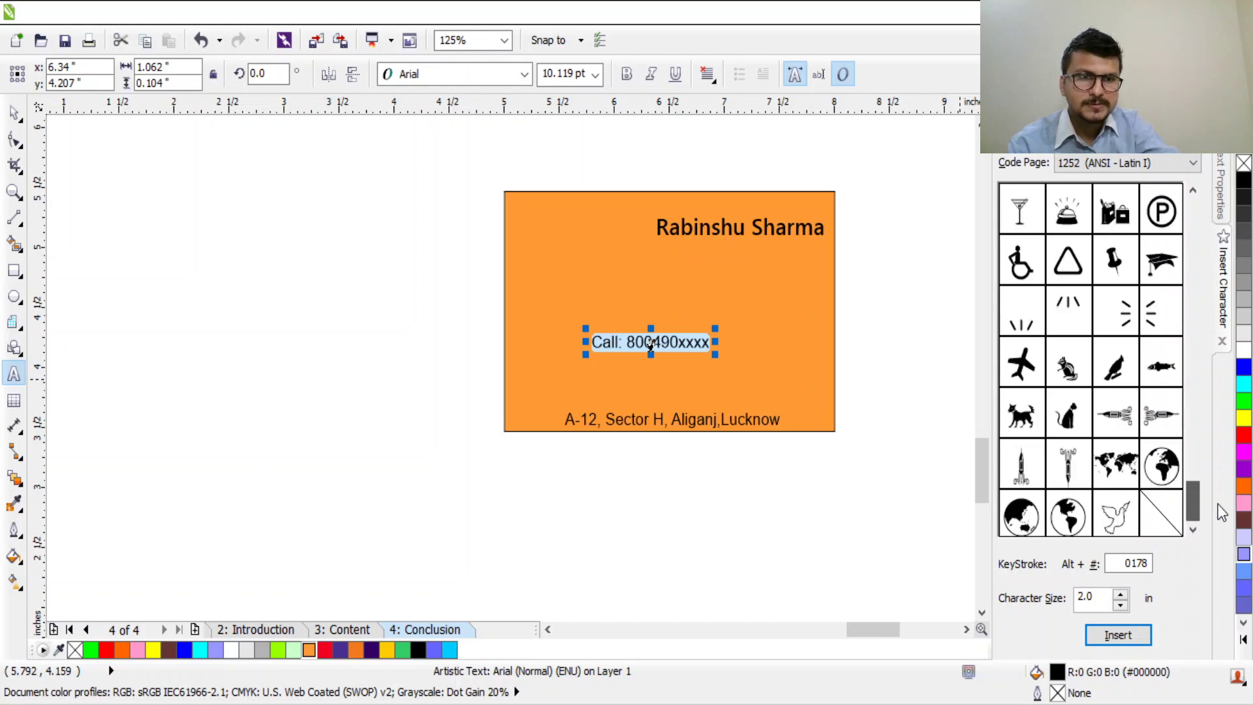
drag(1218, 504, 1210, 444)
scroll(1209, 444, down, 2)
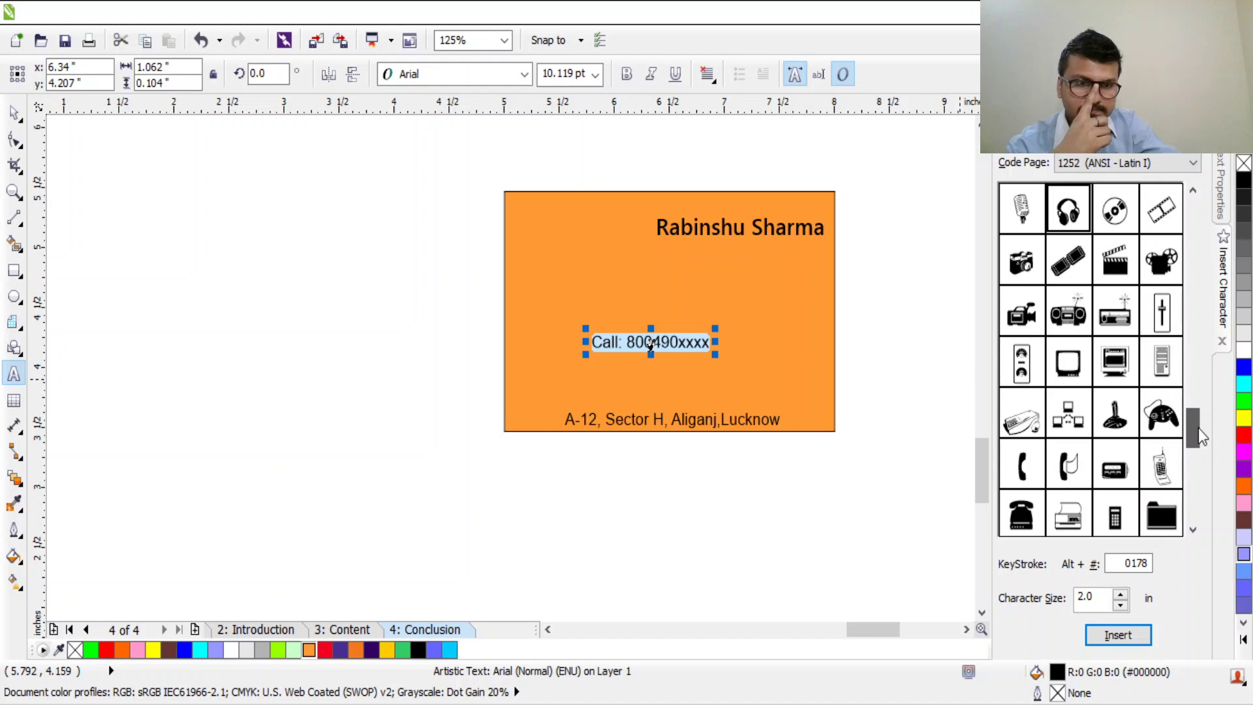
click(1025, 321)
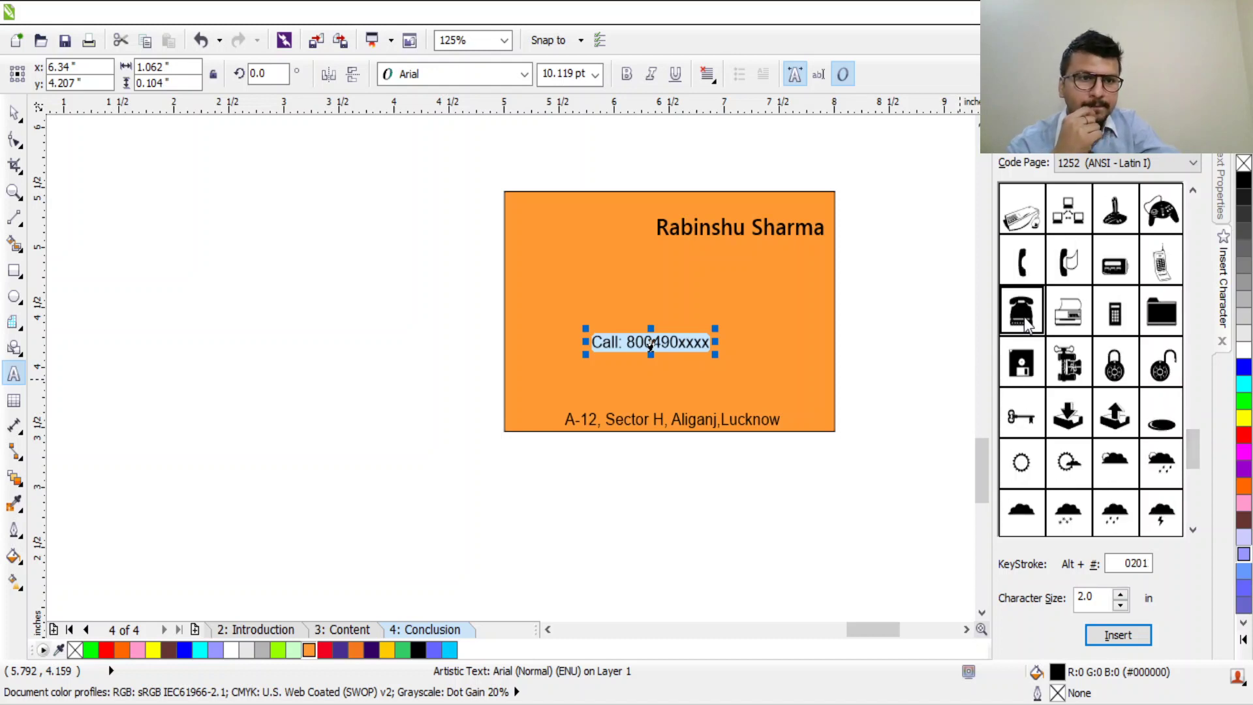
click(1024, 264)
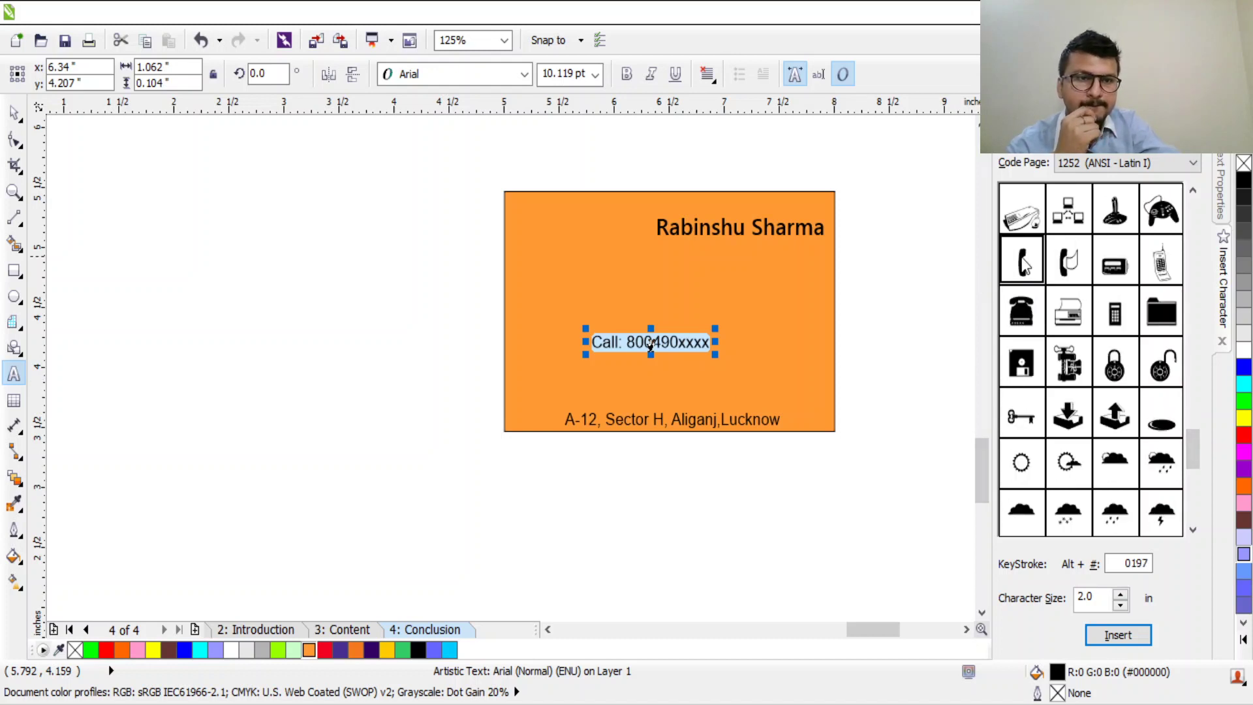
click(1109, 634)
scroll(629, 344, up, 1)
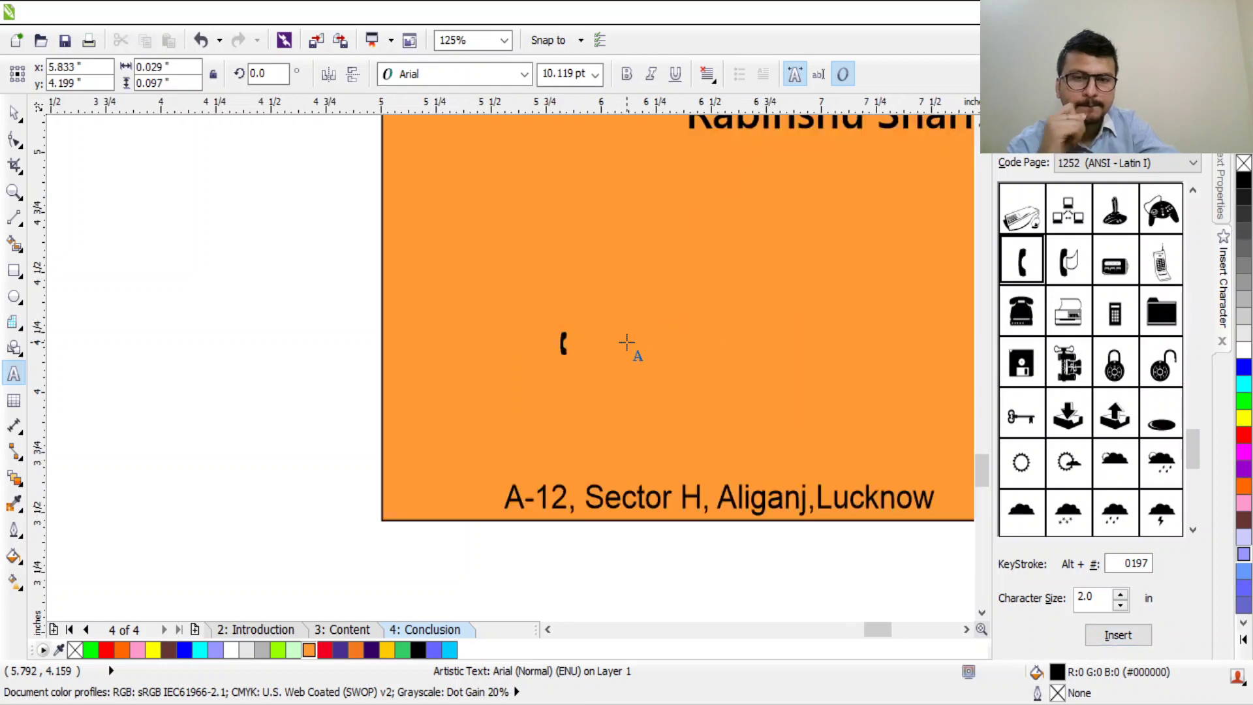
key(ctrl+z)
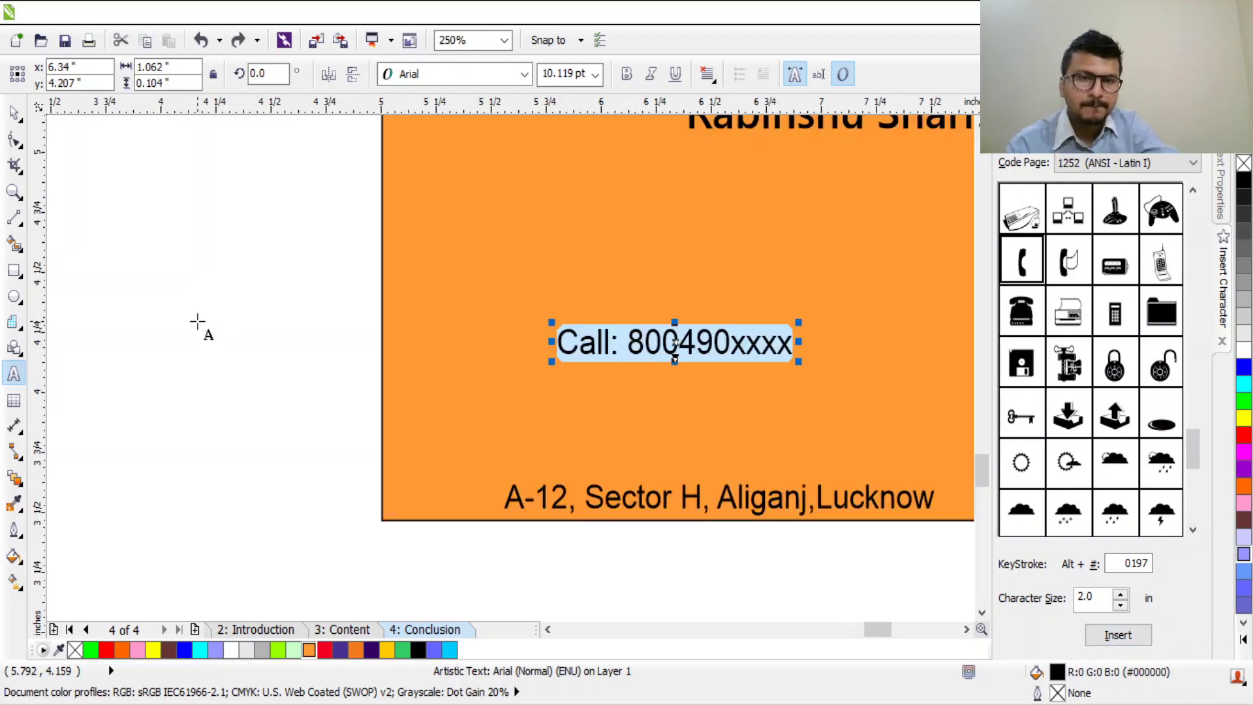
click(335, 312)
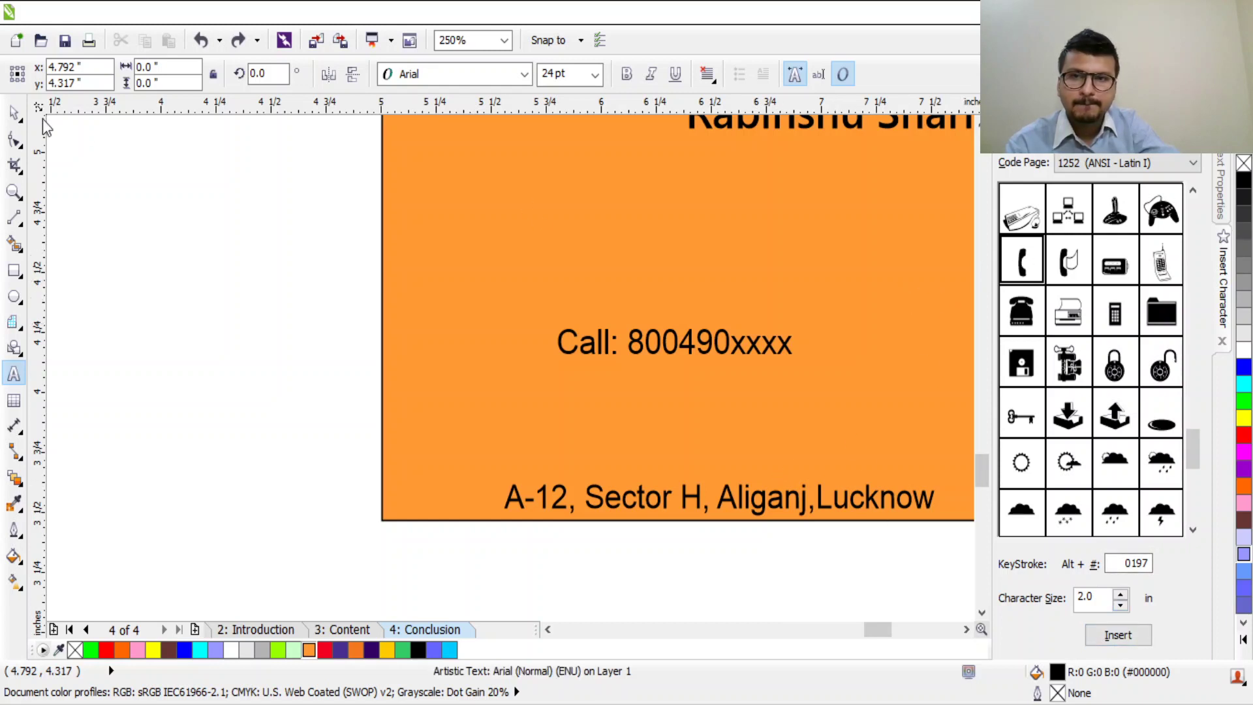
Step: Insert the handset onto the card, shrink it left of the number and tilt it 24.5°
click(14, 112)
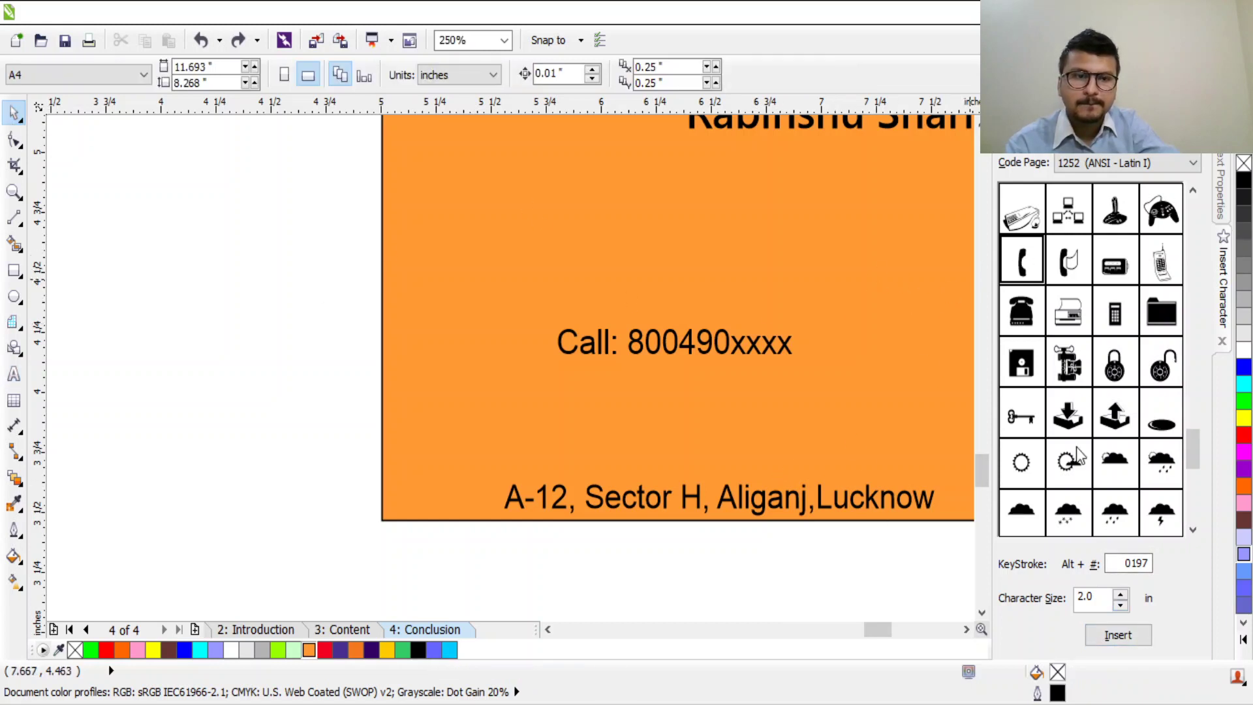
click(1118, 634)
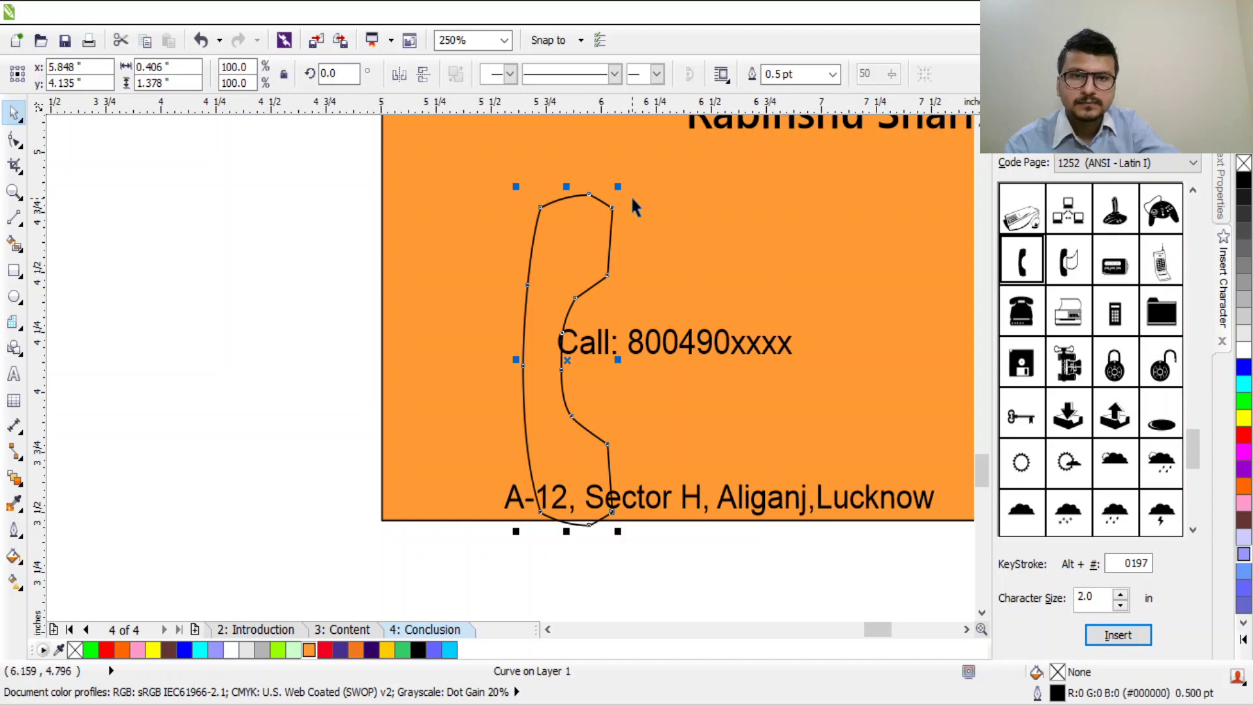
drag(618, 187, 489, 310)
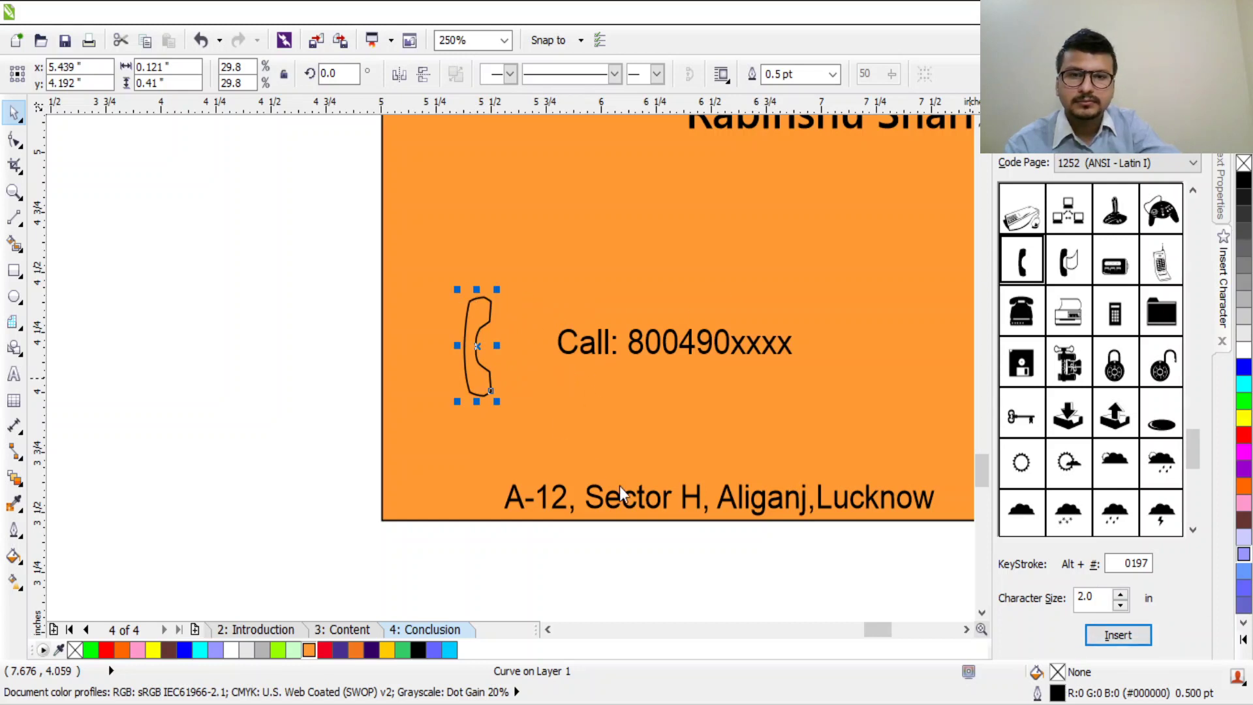
click(473, 391)
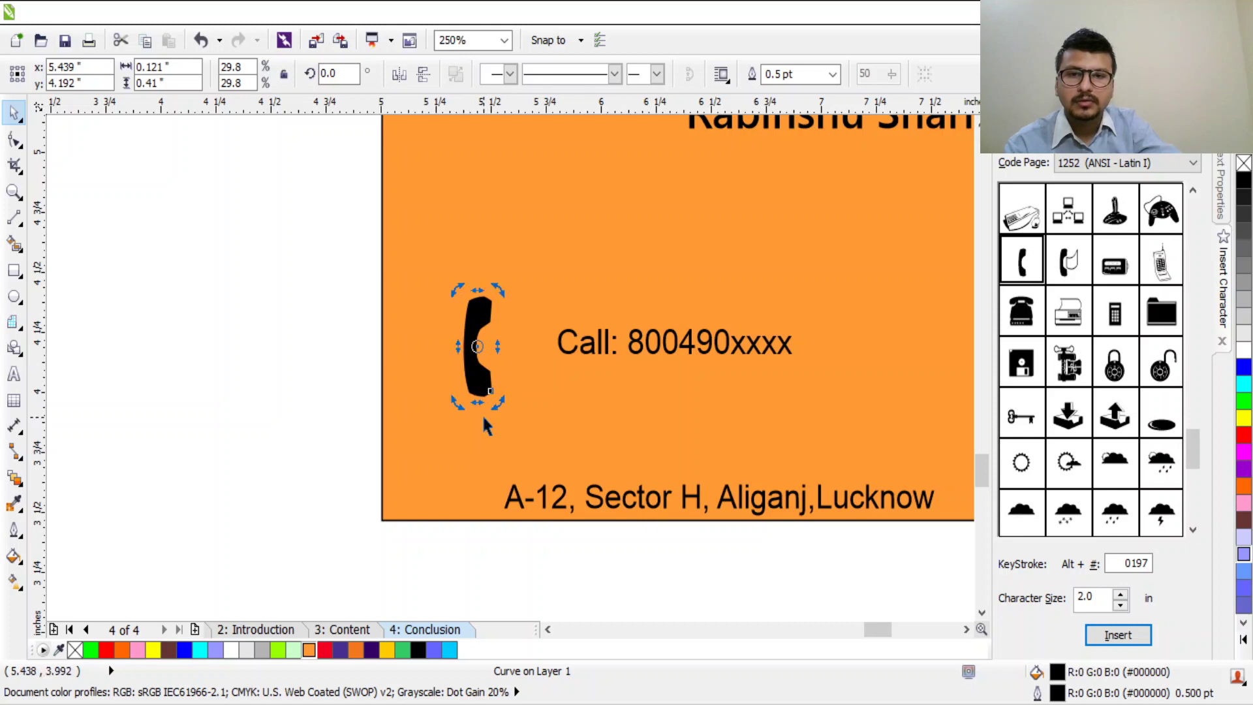
drag(496, 403, 532, 404)
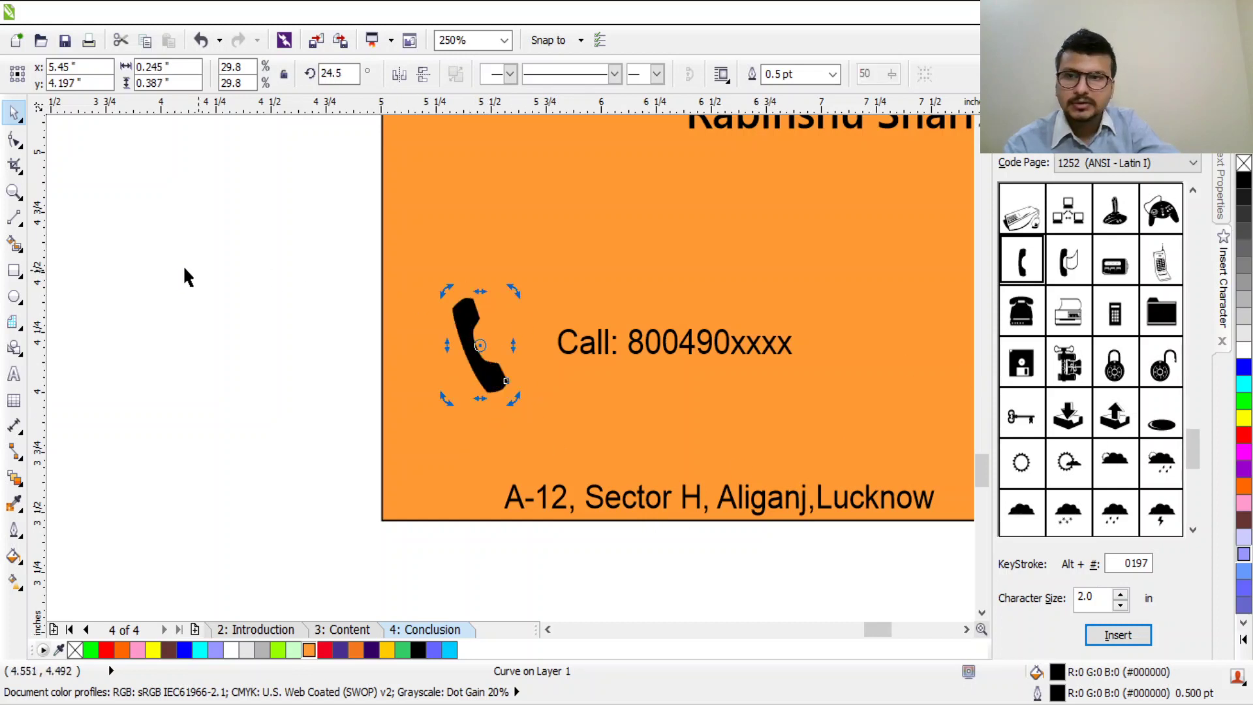
Step: Draw an ellipse around the handset and reshape it into a near circle
click(13, 297)
drag(415, 280, 555, 395)
key(ctrl+z)
key(ctrl+z)
click(13, 113)
key(ctrl+z)
drag(514, 320, 516, 333)
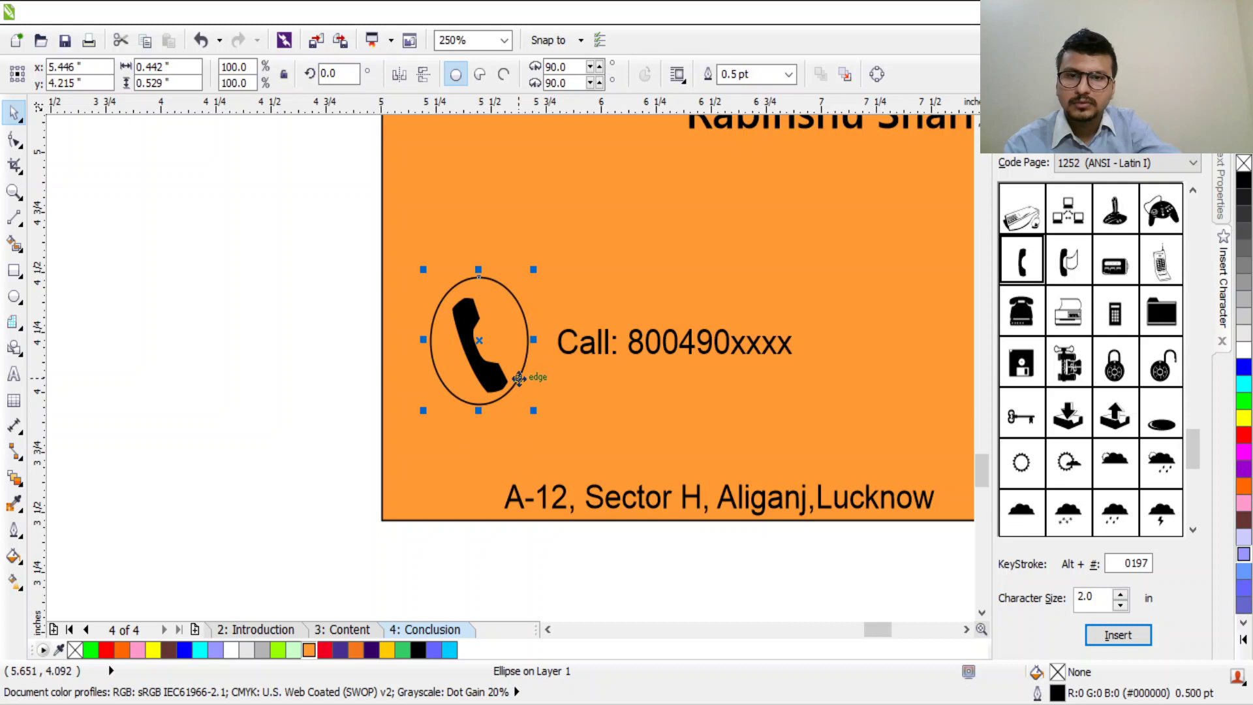
click(631, 414)
click(479, 277)
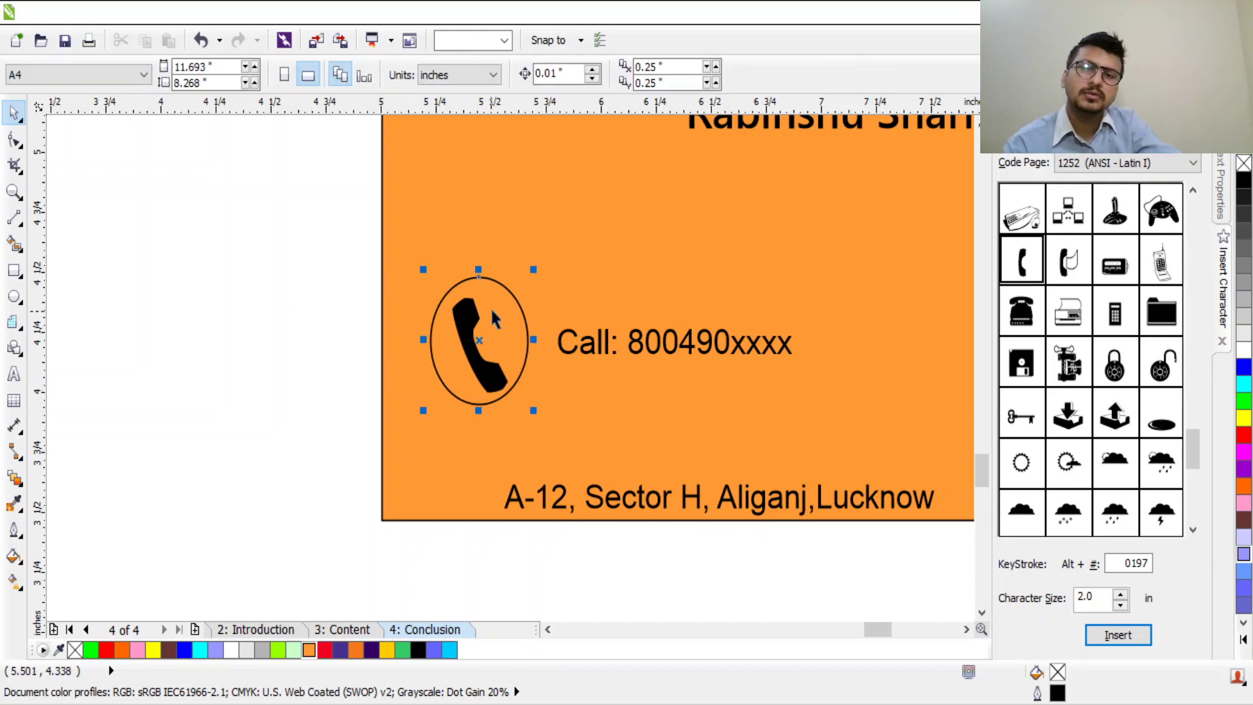
drag(478, 277, 459, 312)
Step: Select the circle and handset together, shrink them and move them to the card's lower left
click(483, 378)
click(365, 274)
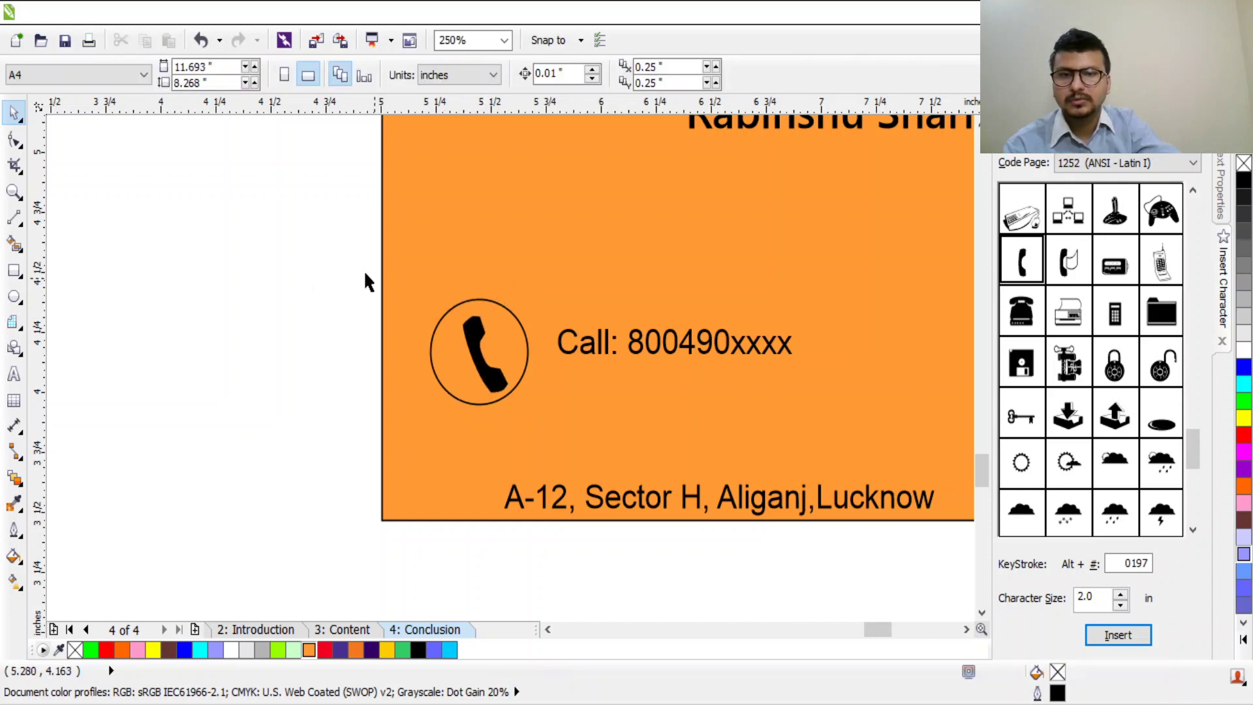
click(473, 368)
drag(347, 257, 513, 363)
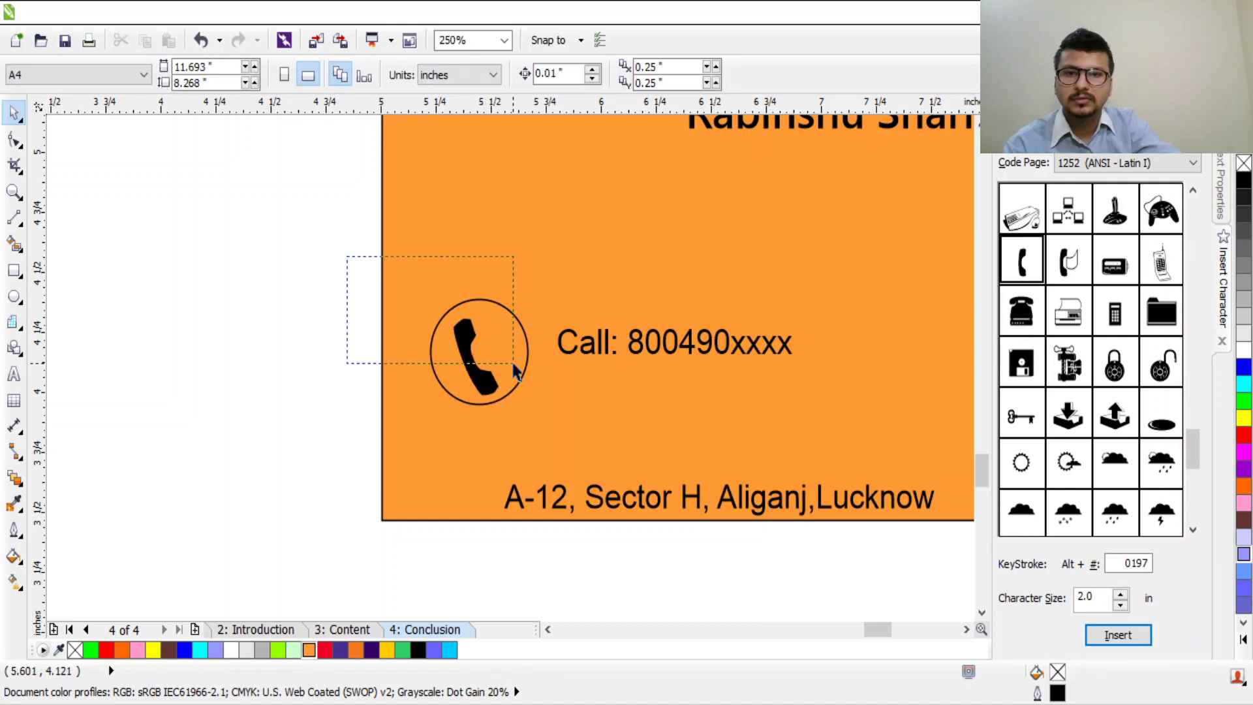
drag(544, 418, 544, 418)
drag(535, 293, 514, 313)
drag(501, 369, 449, 429)
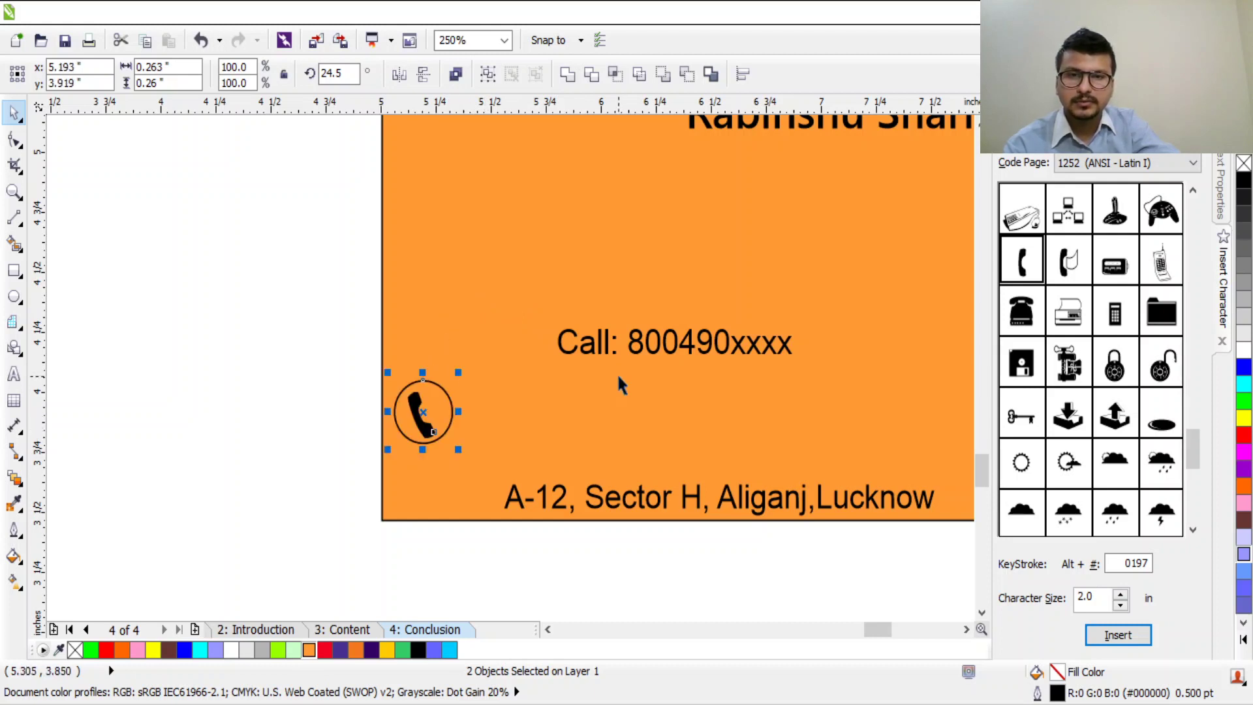
click(641, 351)
Step: Replace 'Call: ' in the phone line with the +91- country code prefix
double_click(631, 351)
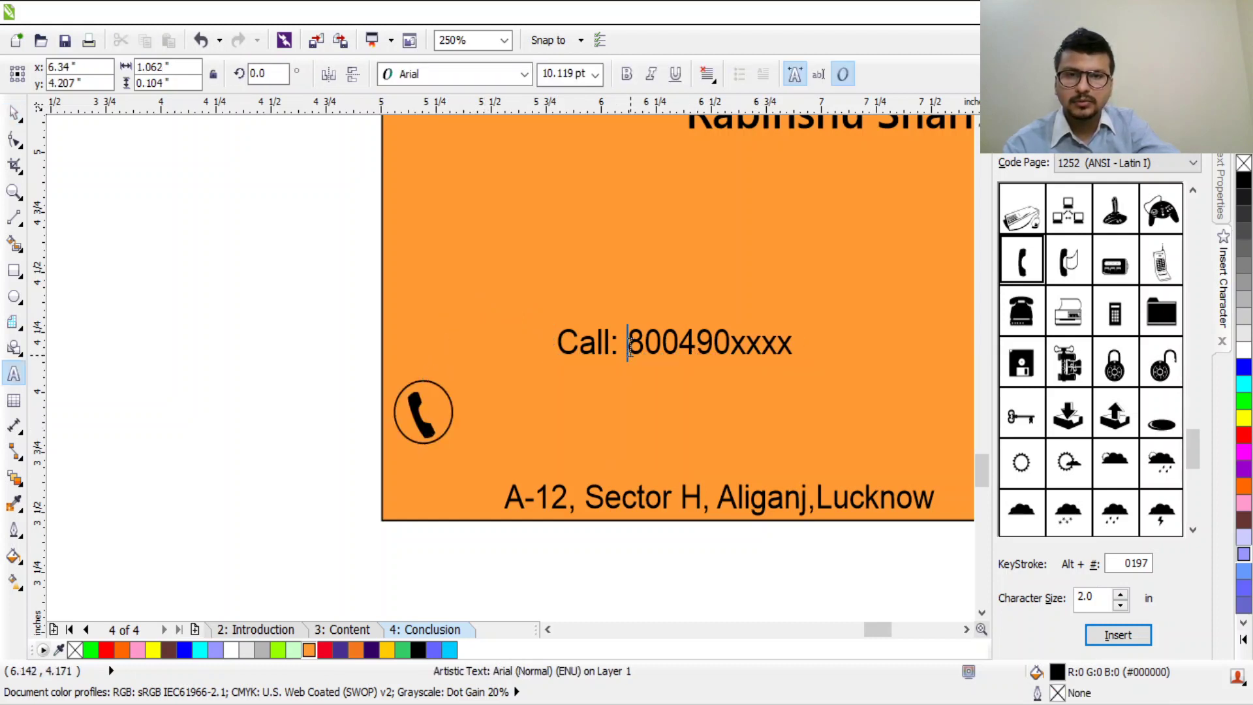
drag(630, 346, 558, 342)
key(BackSpace)
key(Escape)
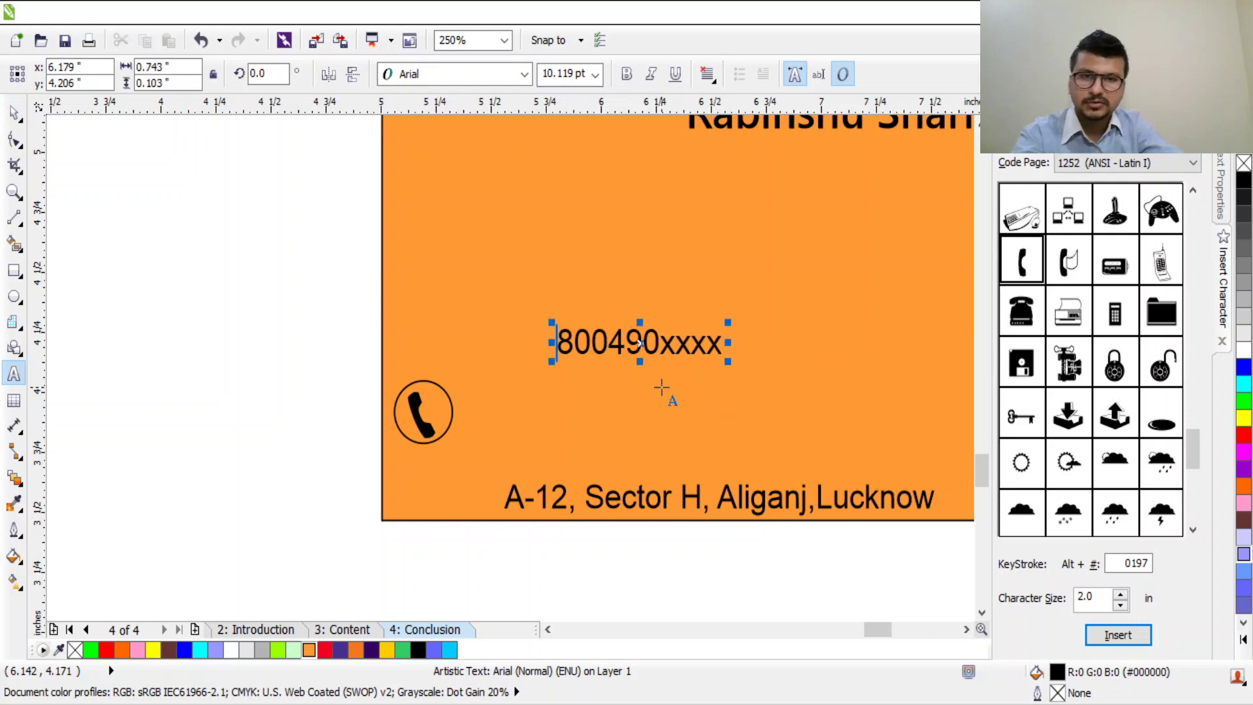
text(+91-)
key(Escape)
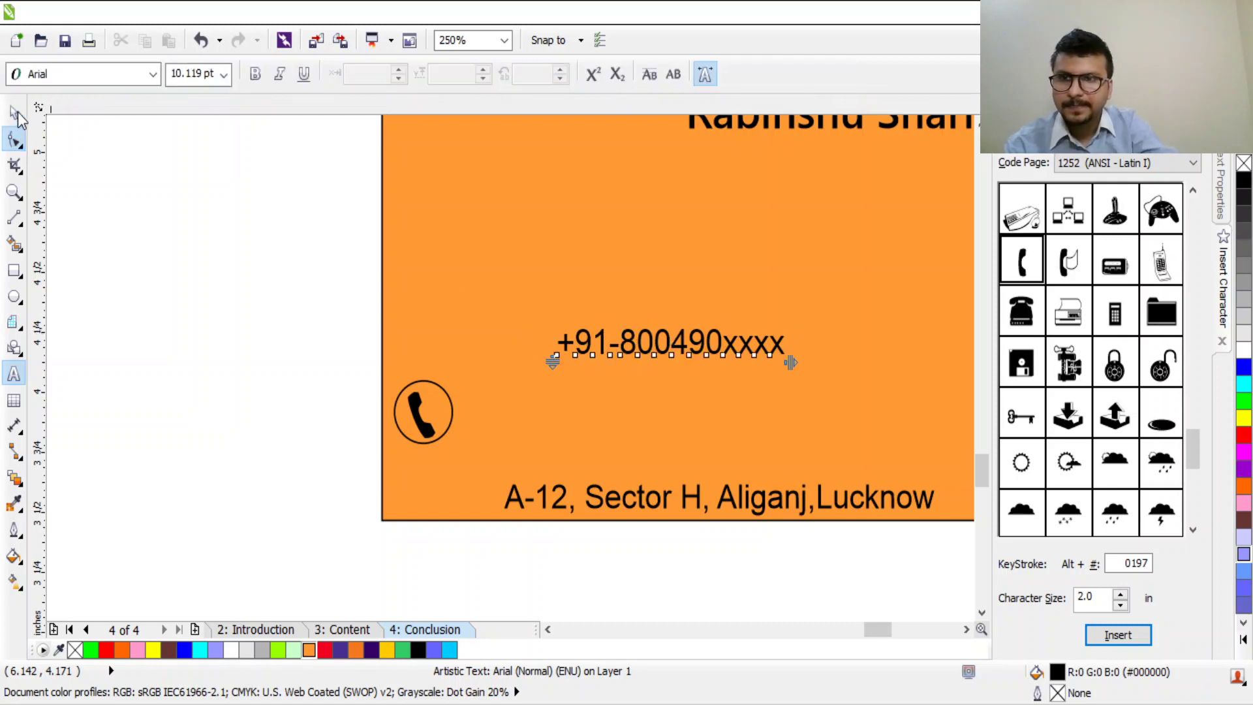
Step: Move and scale the phone number to sit beside the circled handset above the address
key(ctrl+space)
drag(649, 346, 551, 418)
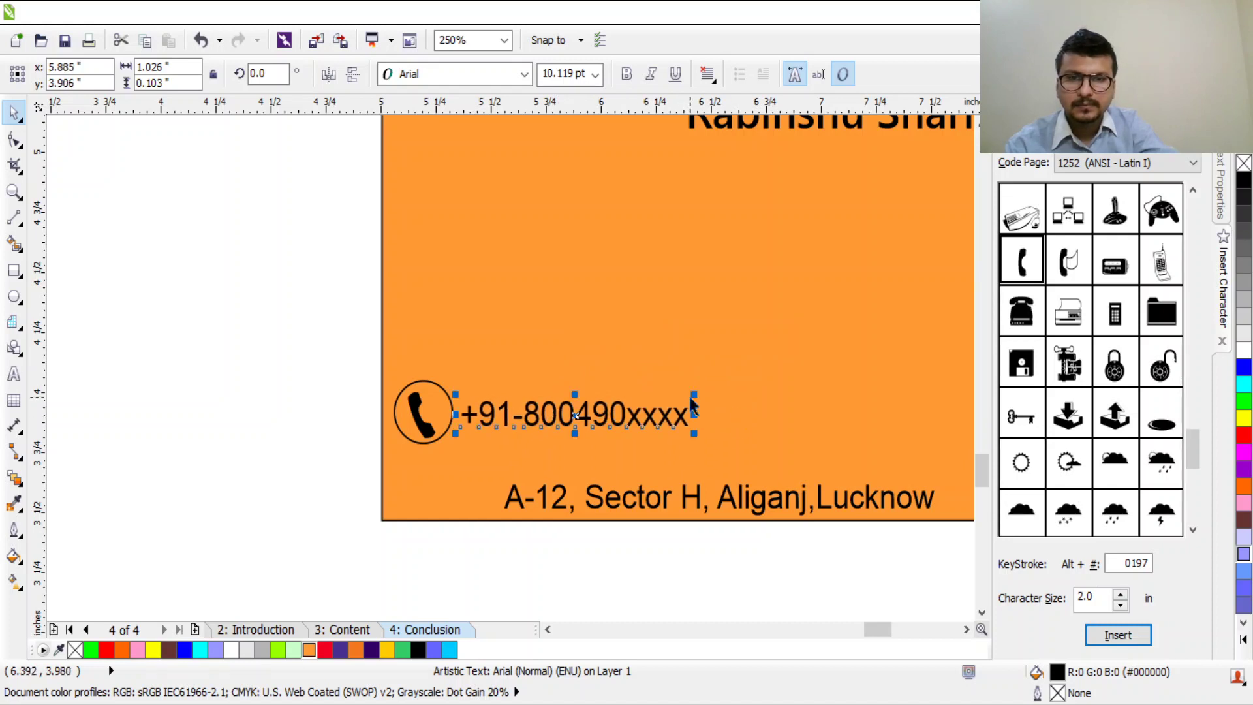
mouse_move(691, 394)
mouse_down()
mouse_move(674, 405)
mouse_move(709, 384)
mouse_move(690, 393)
mouse_up()
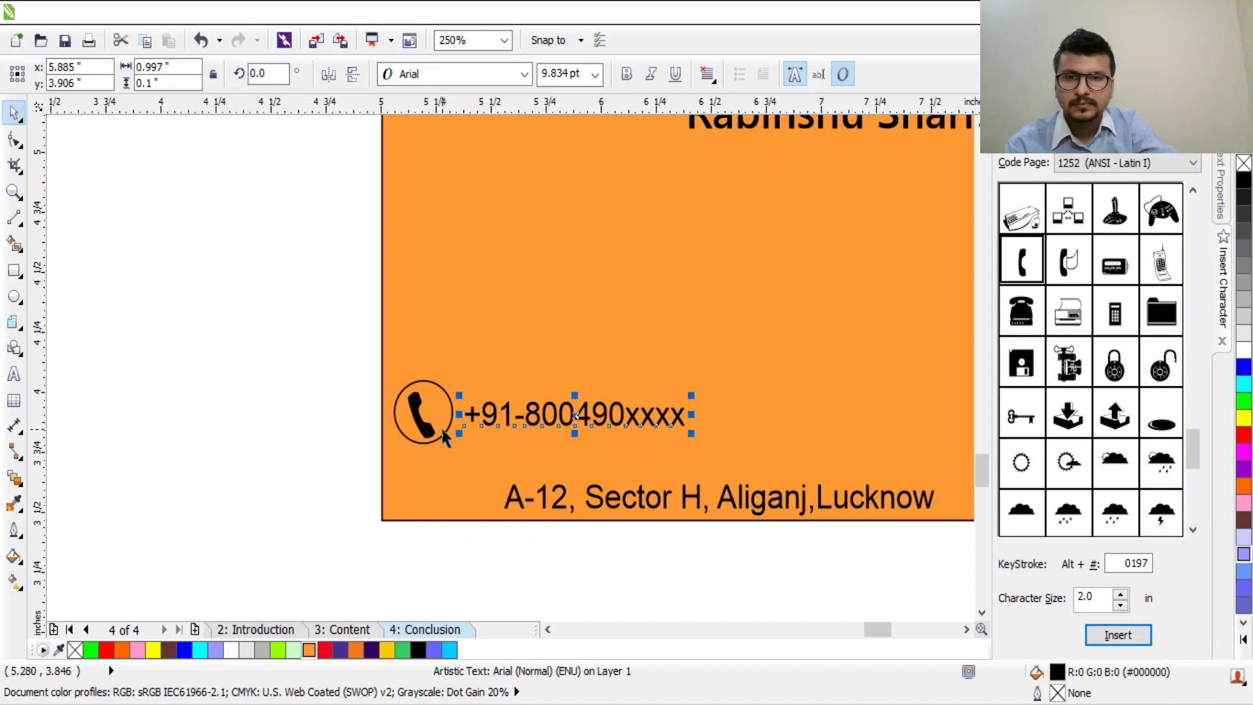
scroll(608, 430, down, 2)
scroll(826, 450, up, 1)
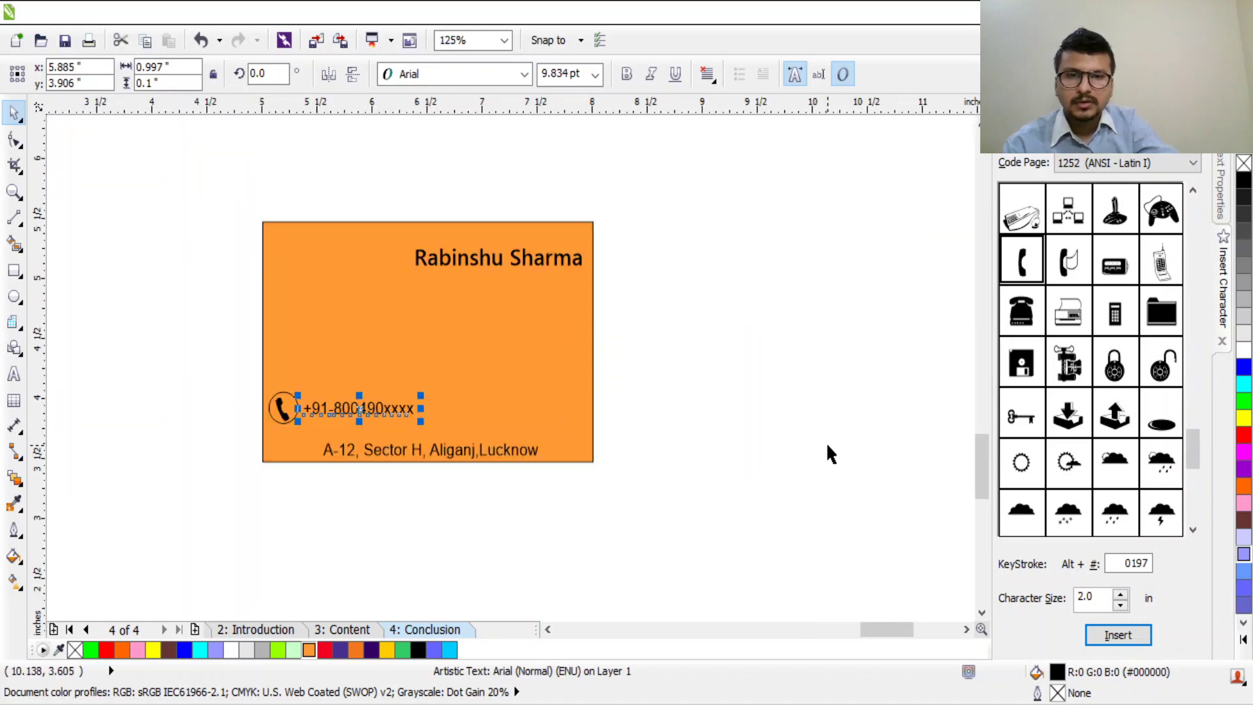
mouse_move(259, 363)
mouse_down()
mouse_move(424, 448)
mouse_move(455, 413)
mouse_move(411, 389)
mouse_move(356, 426)
mouse_up()
click(257, 432)
scroll(280, 434, up, 1)
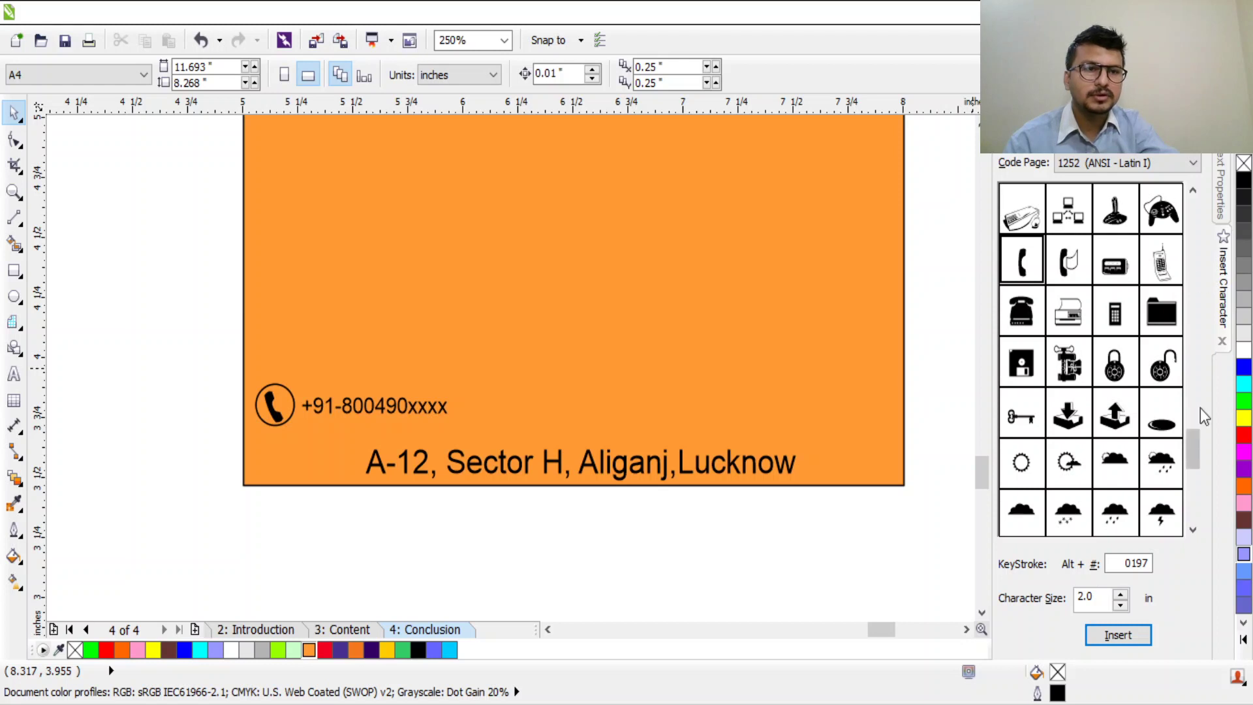
drag(1194, 449, 1192, 477)
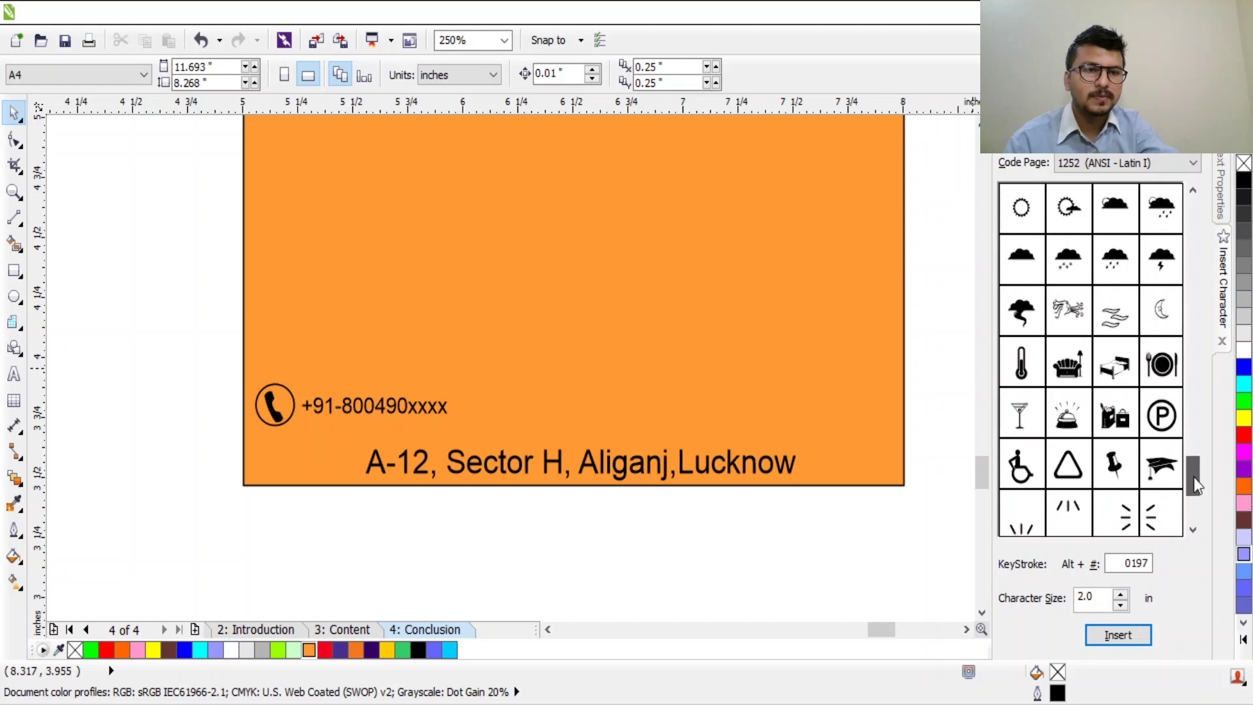
click(14, 374)
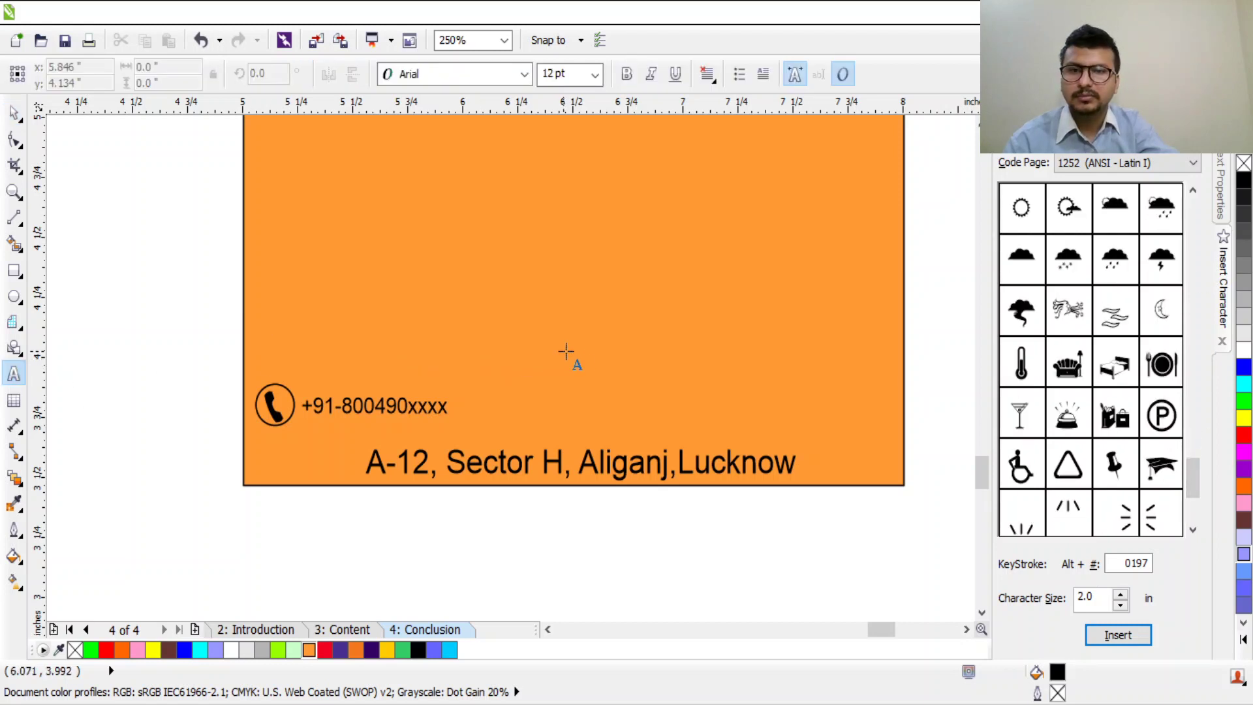
click(574, 353)
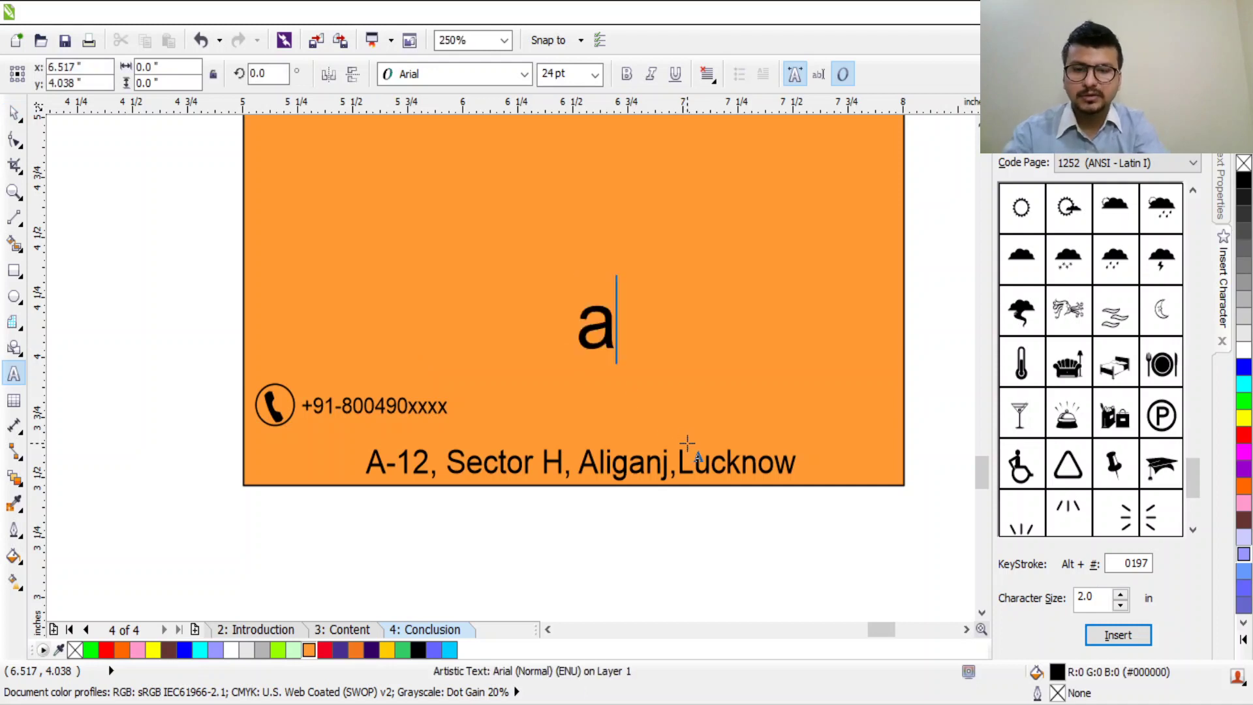
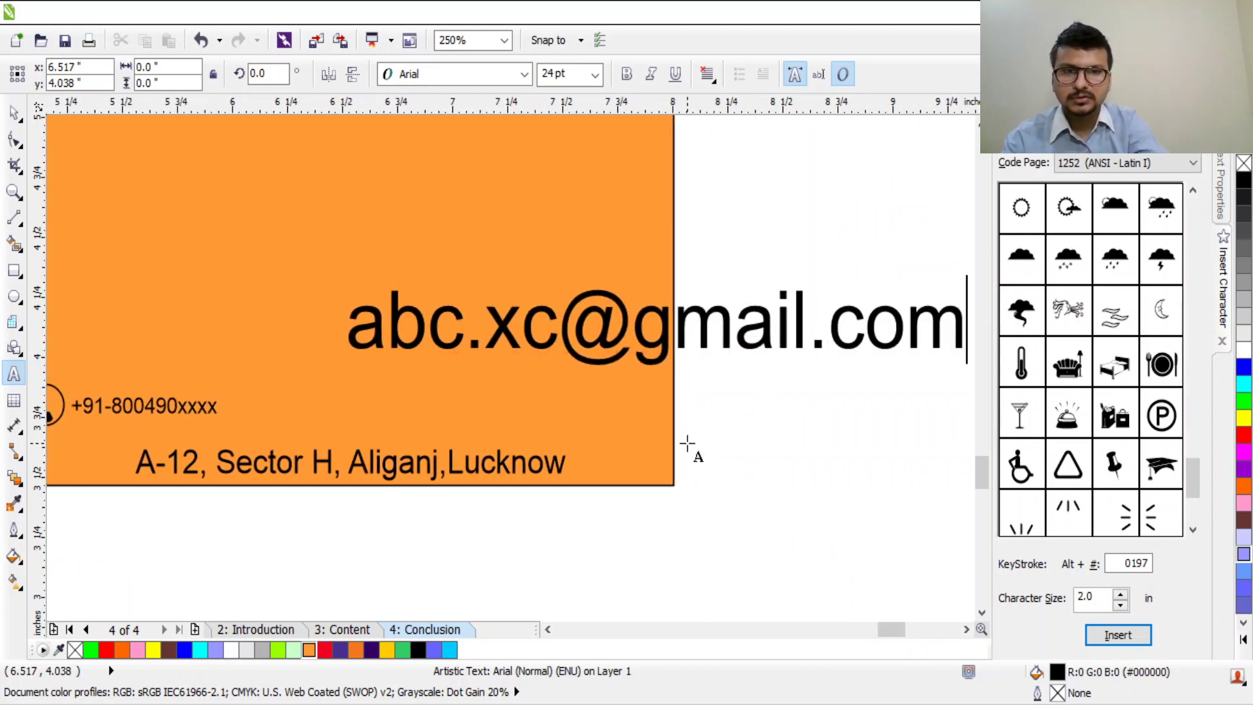
key(ctrl+a)
click(563, 74)
text(10)
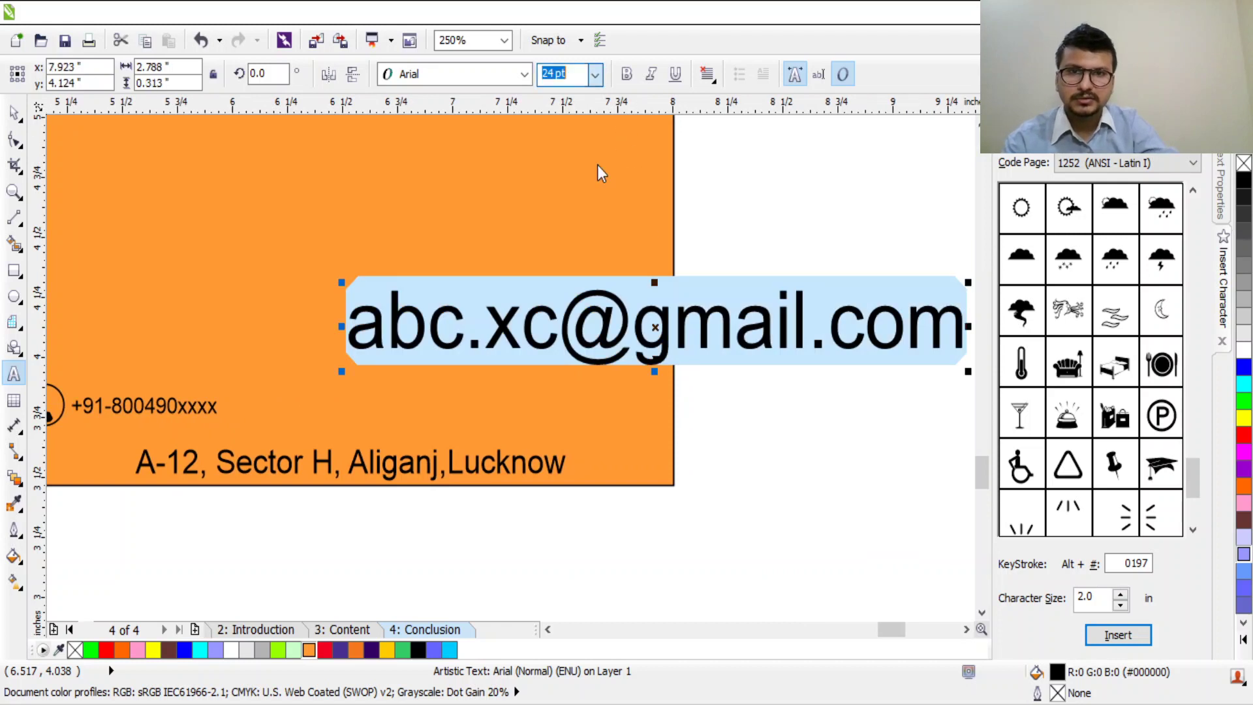
key(Return)
drag(638, 318, 498, 302)
click(500, 306)
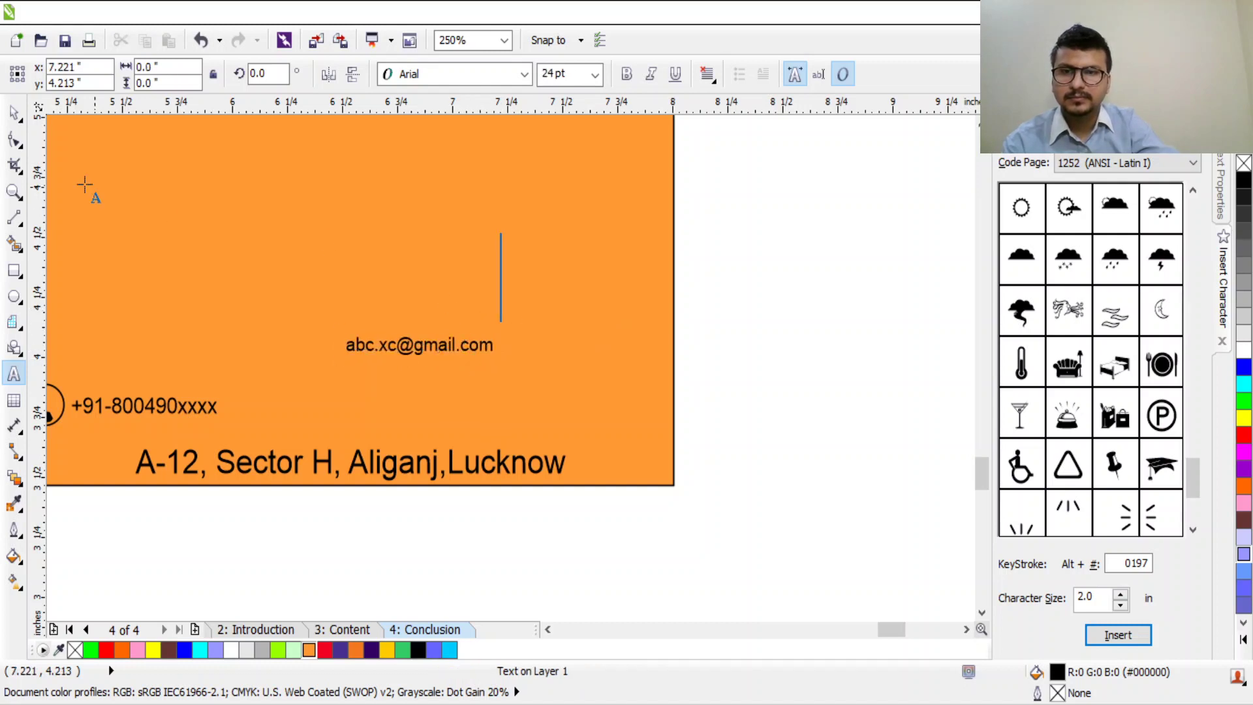
Step: Move the email address to the card's bottom-right, level with the phone number
click(13, 112)
drag(438, 345, 608, 406)
double_click(577, 415)
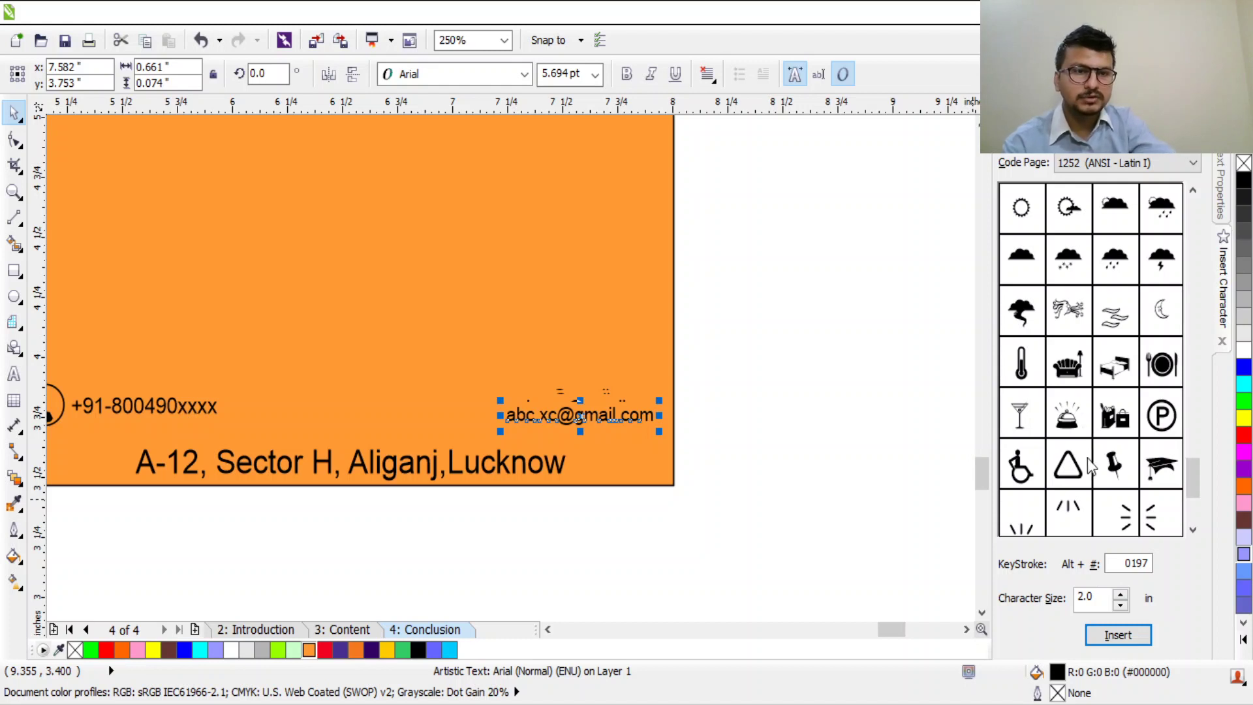
Step: Insert a document page symbol from Insert Character and shrink it to about 18%
scroll(1112, 483, down, 2)
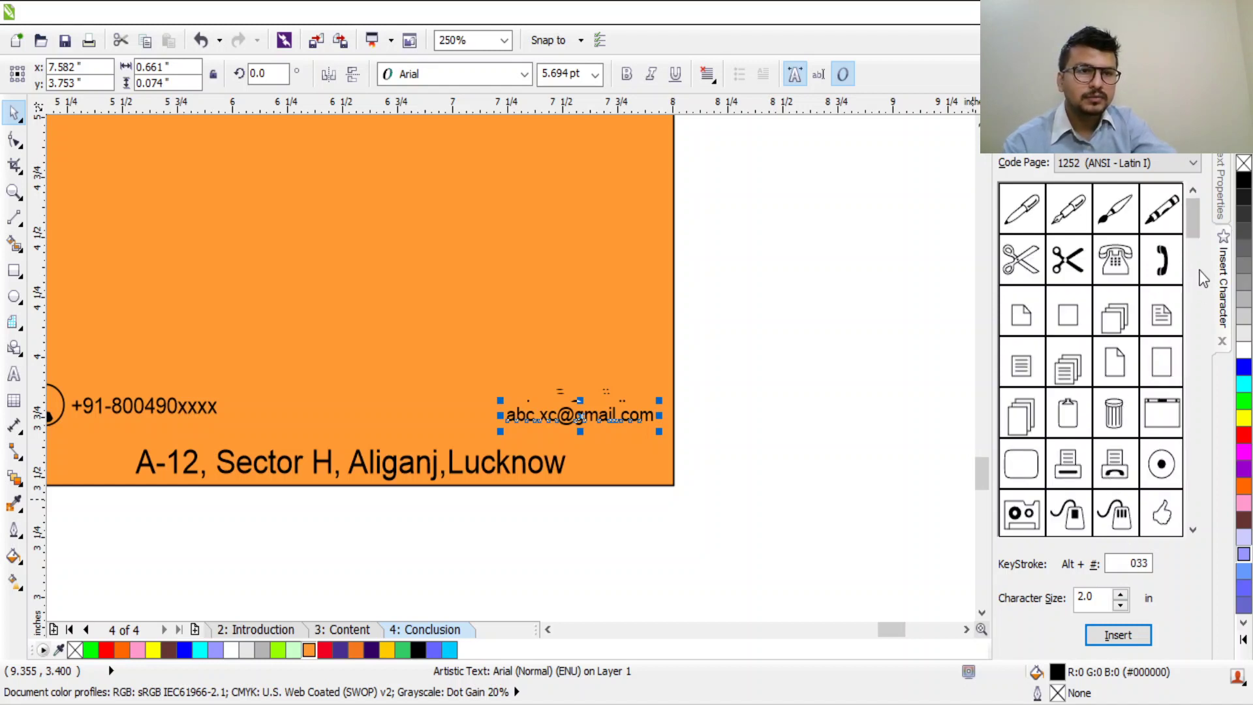
drag(1200, 232, 1228, 250)
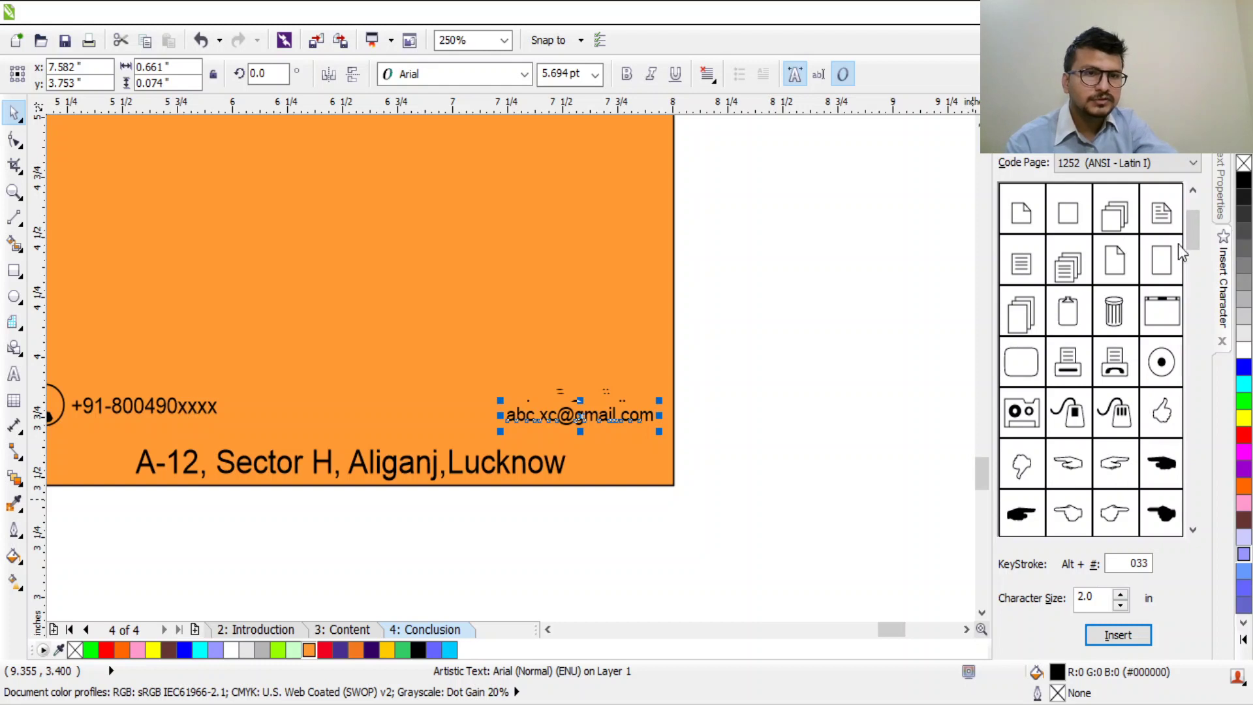
click(1146, 253)
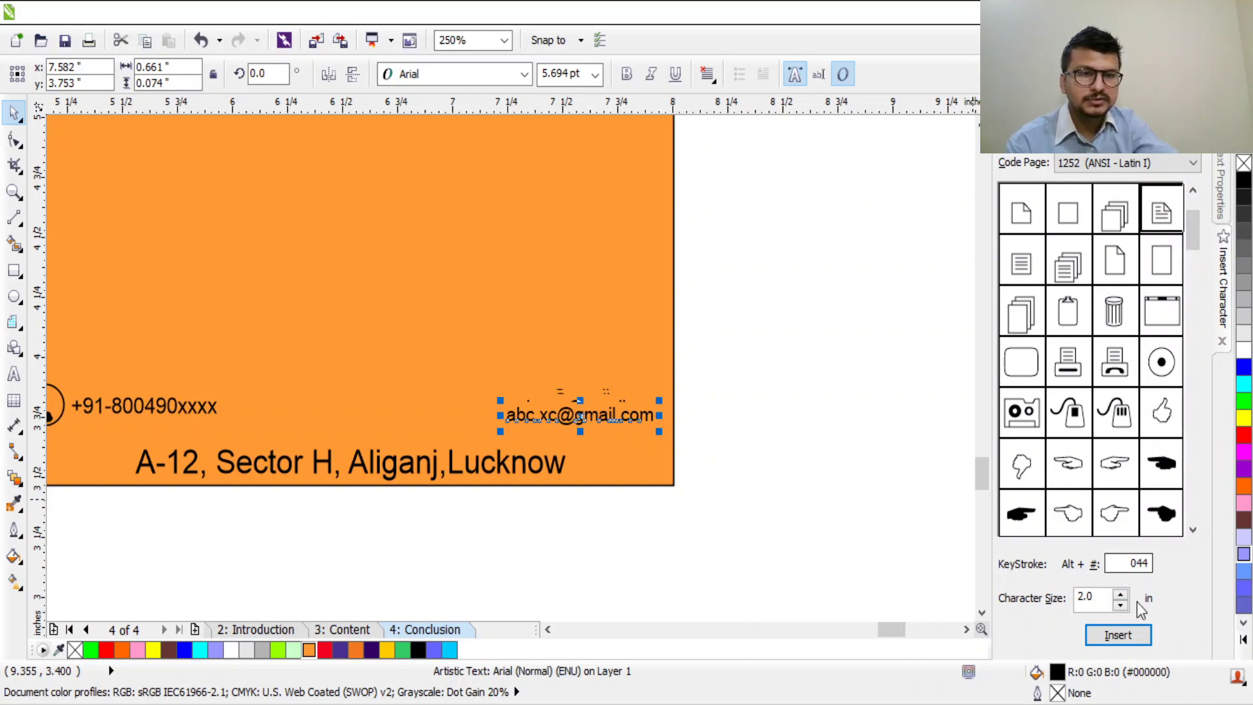
click(1118, 635)
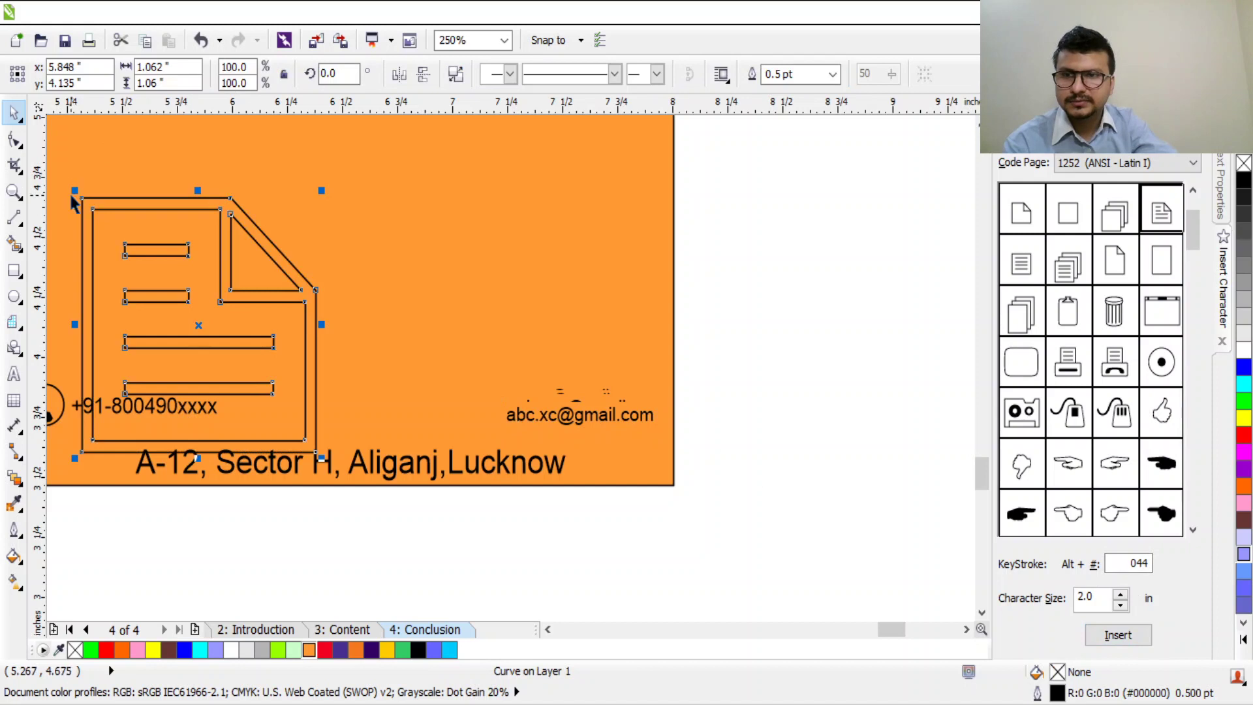
drag(74, 192, 170, 293)
drag(199, 352, 199, 352)
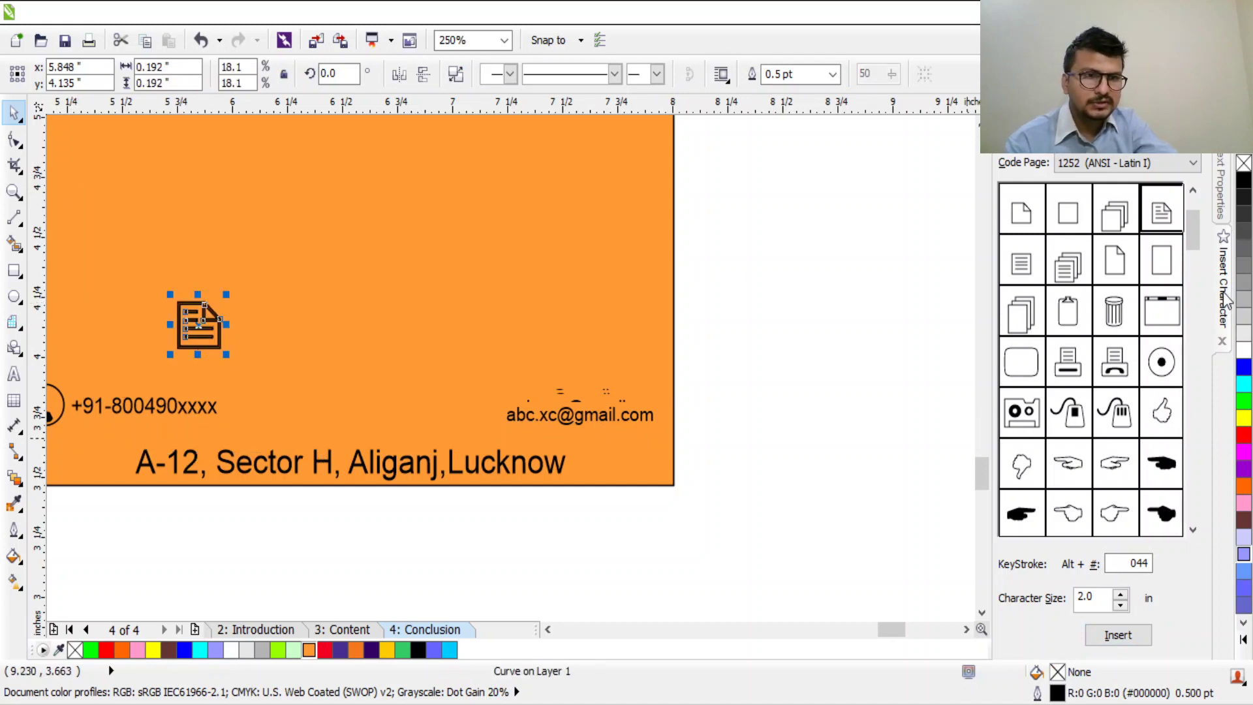
Step: Insert the Wingdings envelope symbol and shrink it to about 55%
click(1193, 191)
drag(1198, 201, 1198, 323)
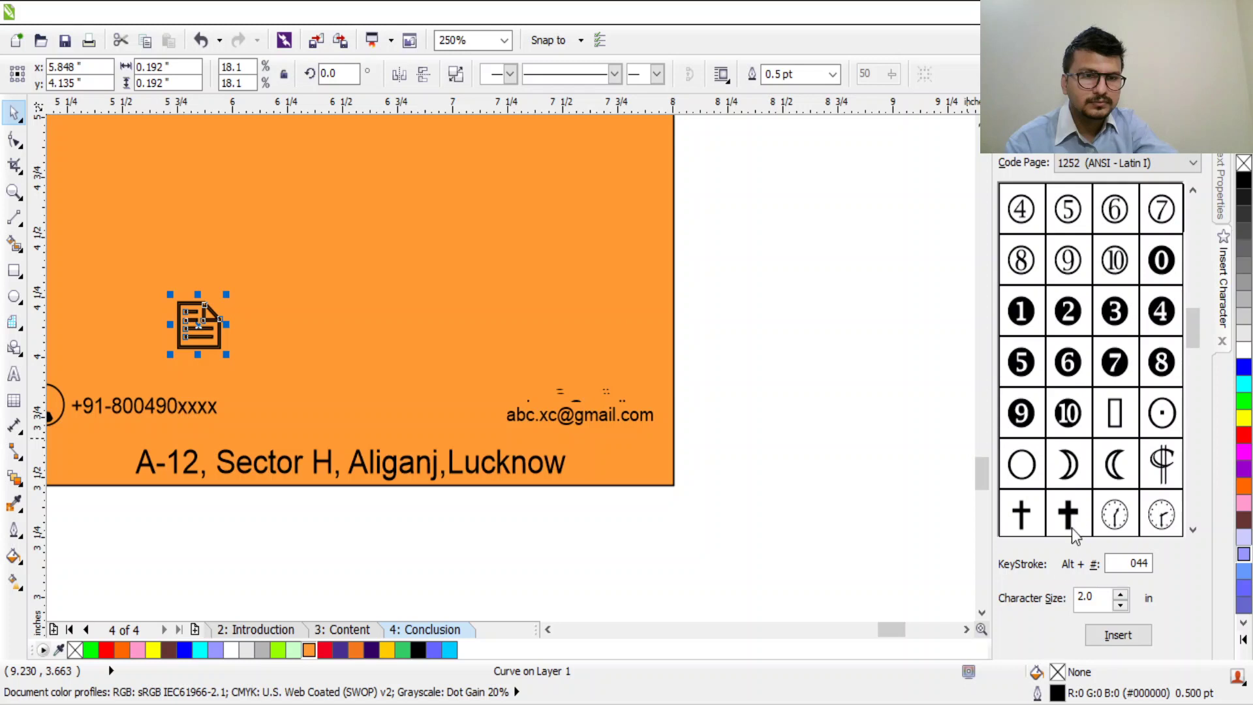
scroll(1077, 516, up, 10)
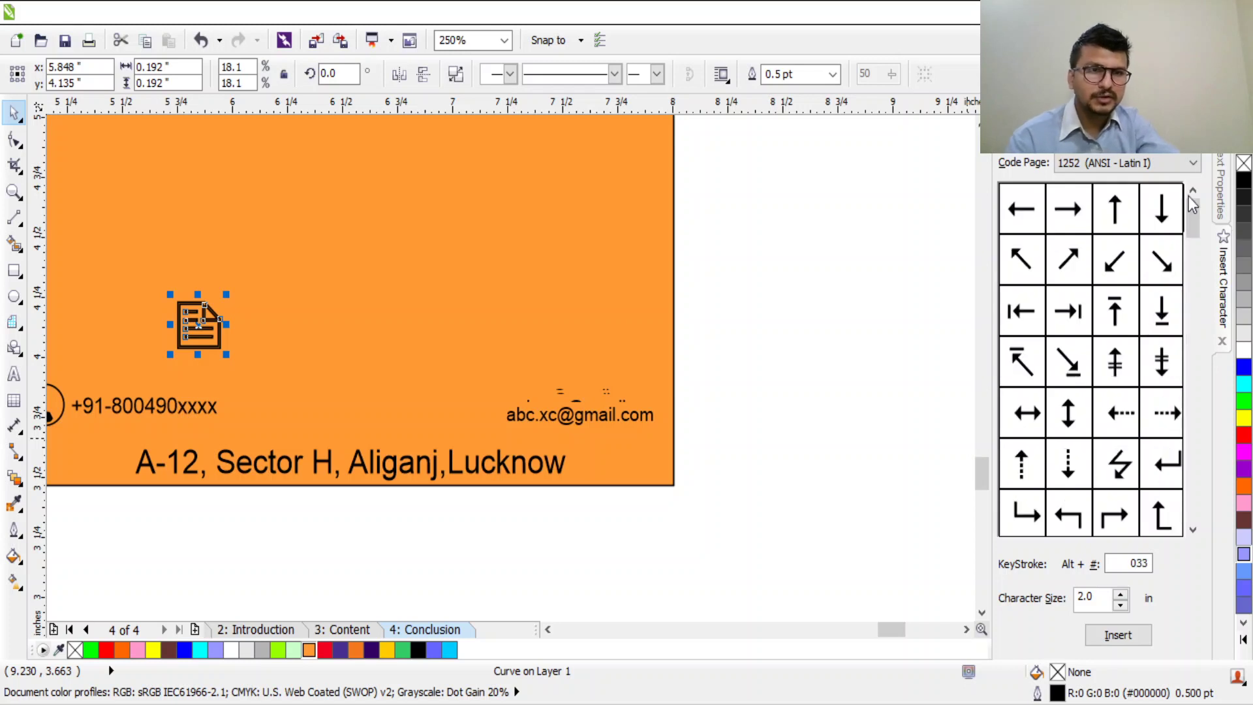
drag(1192, 204, 1120, 516)
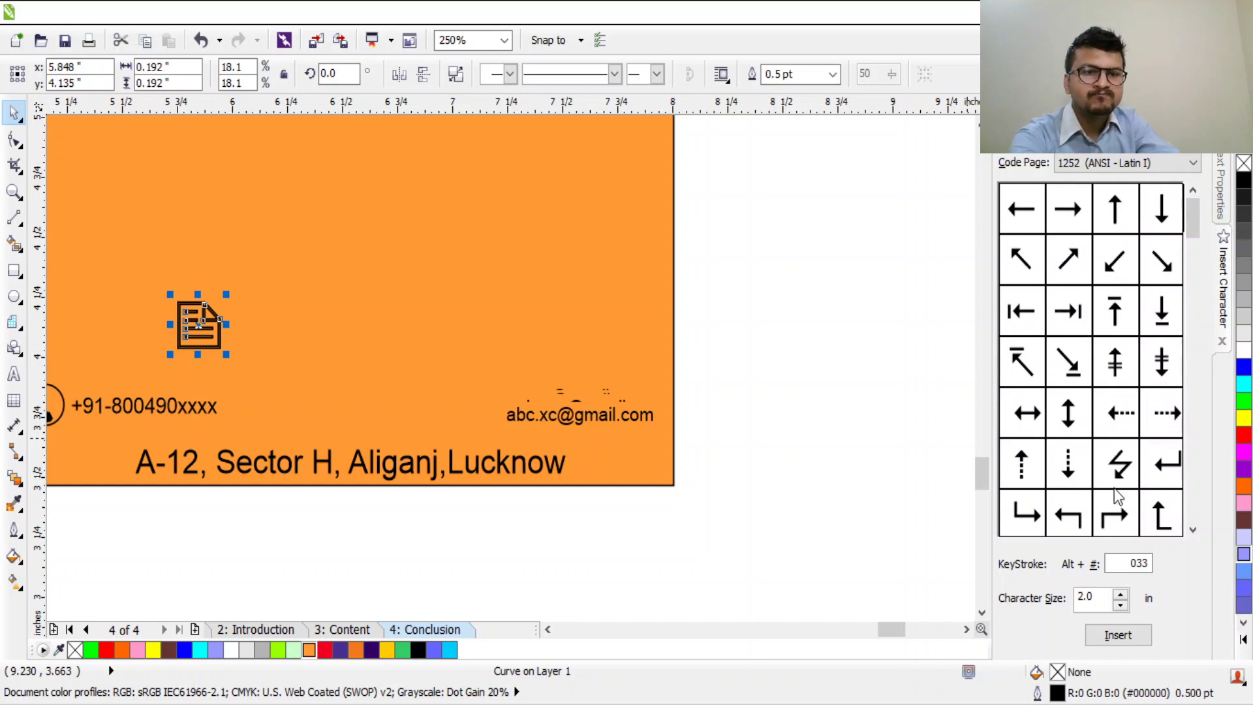
key(Up)
key(Up)
click(1069, 311)
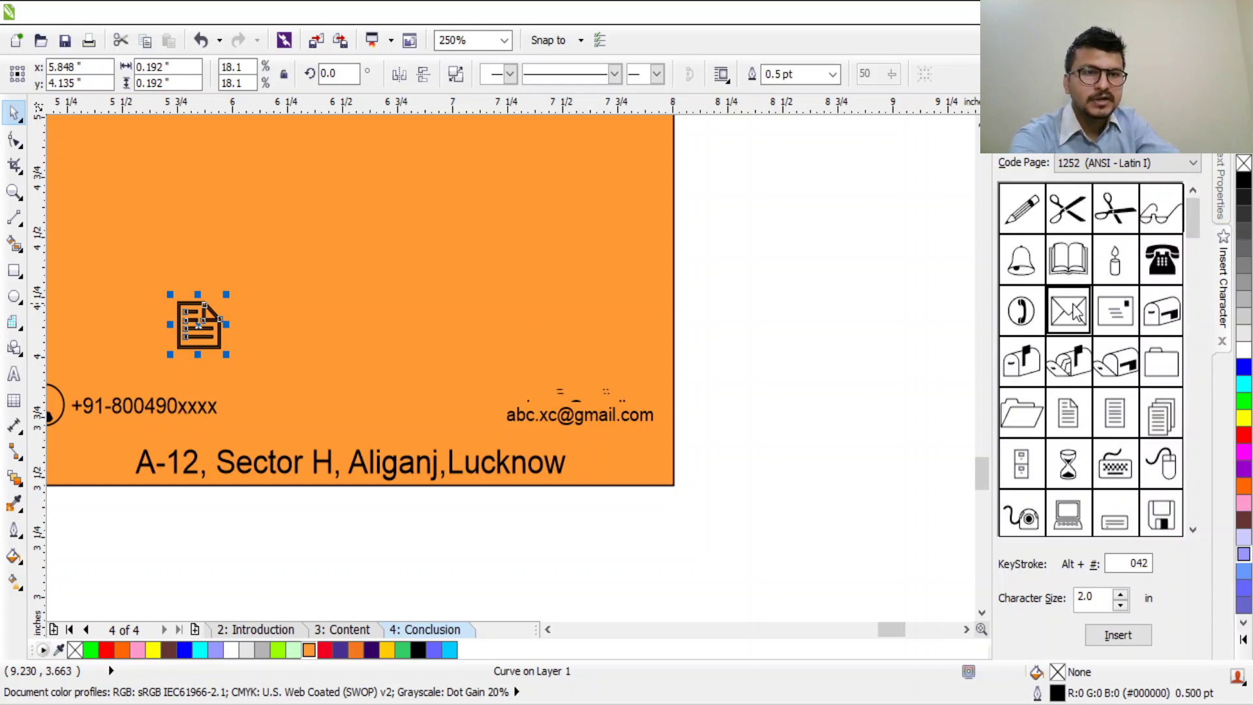
click(1112, 635)
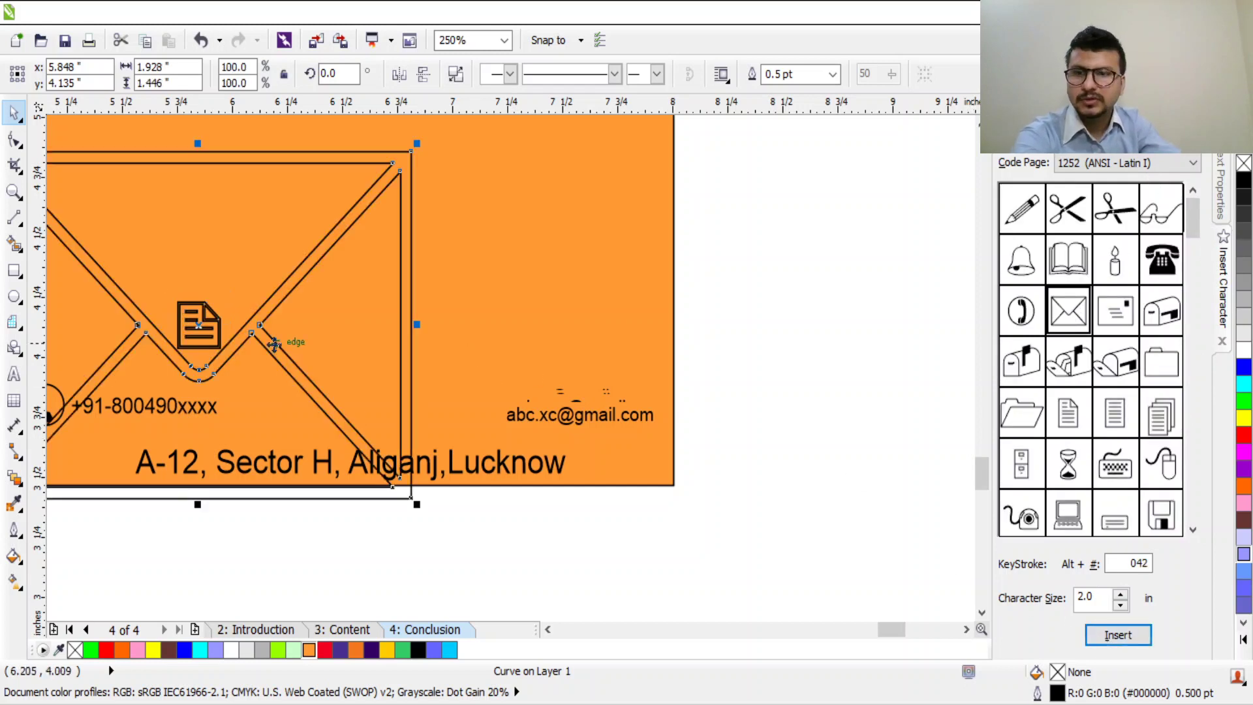
drag(284, 301, 583, 325)
drag(292, 167, 390, 269)
Step: Delete the stray document symbol, then shrink the envelope and place it left of the email
click(198, 324)
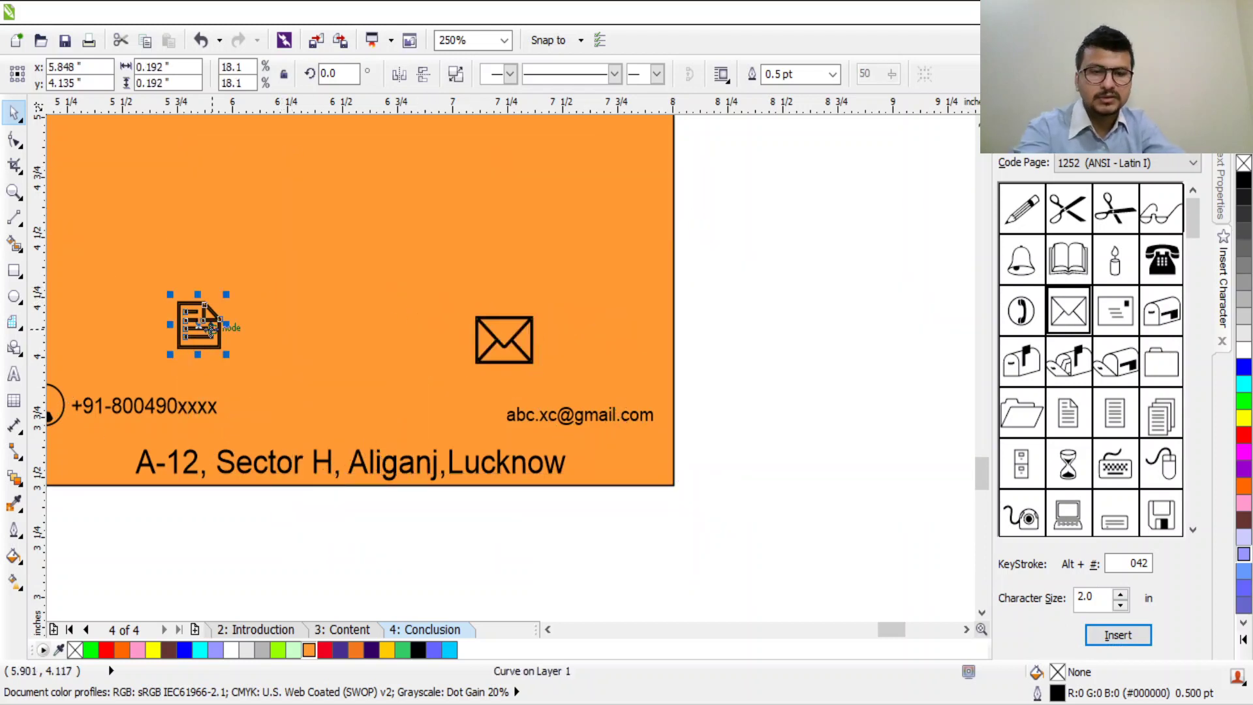
key(Delete)
click(531, 320)
click(525, 336)
click(509, 345)
drag(532, 316, 500, 426)
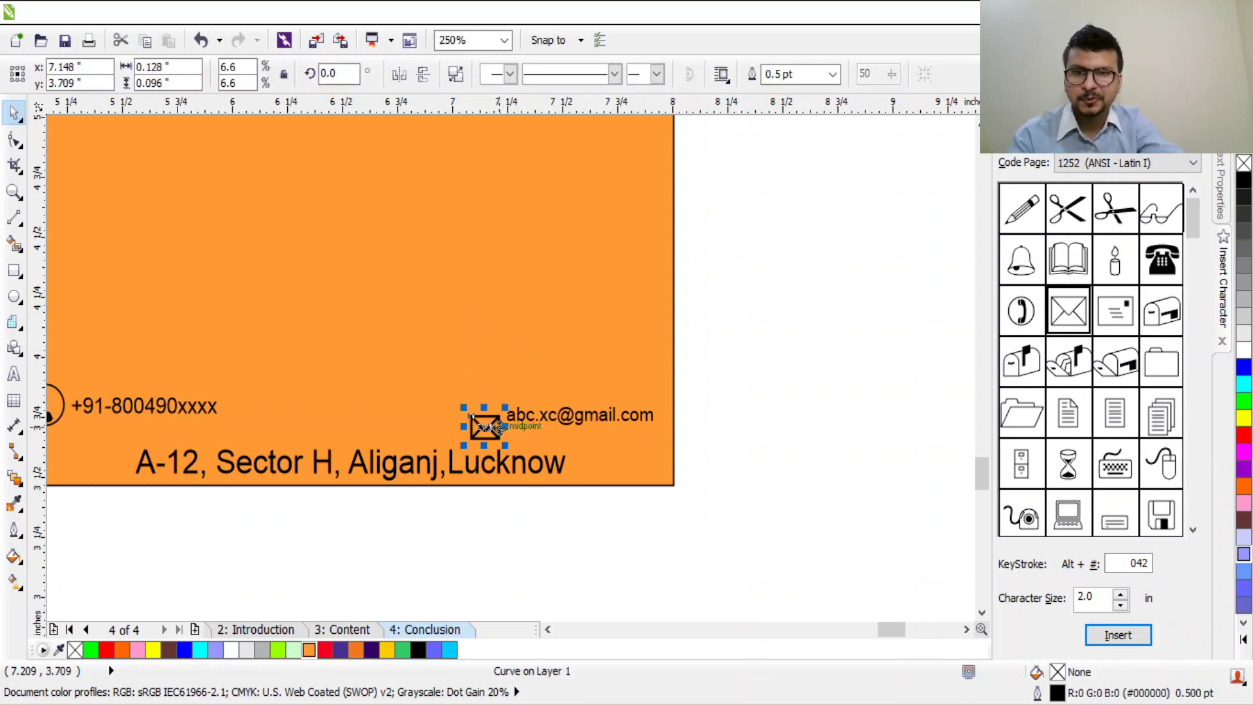
scroll(500, 426, up, 2)
drag(286, 449, 300, 401)
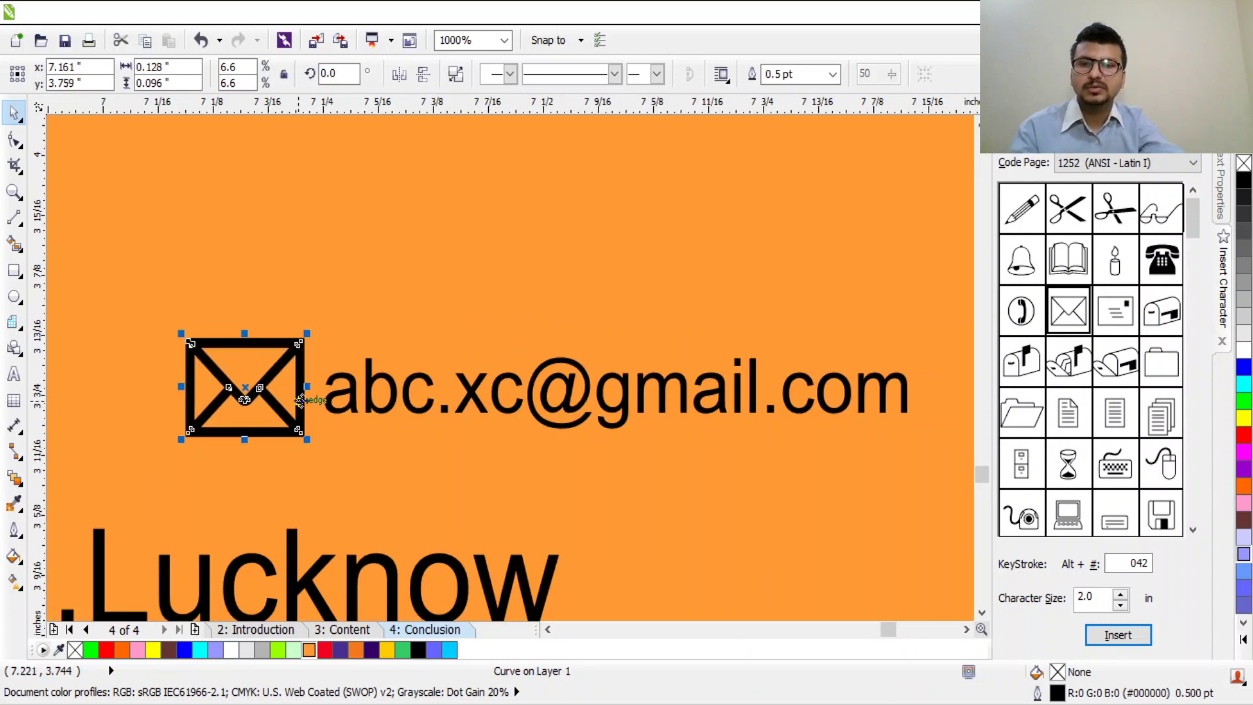
scroll(682, 385, down, 5)
click(777, 358)
scroll(777, 357, down, 2)
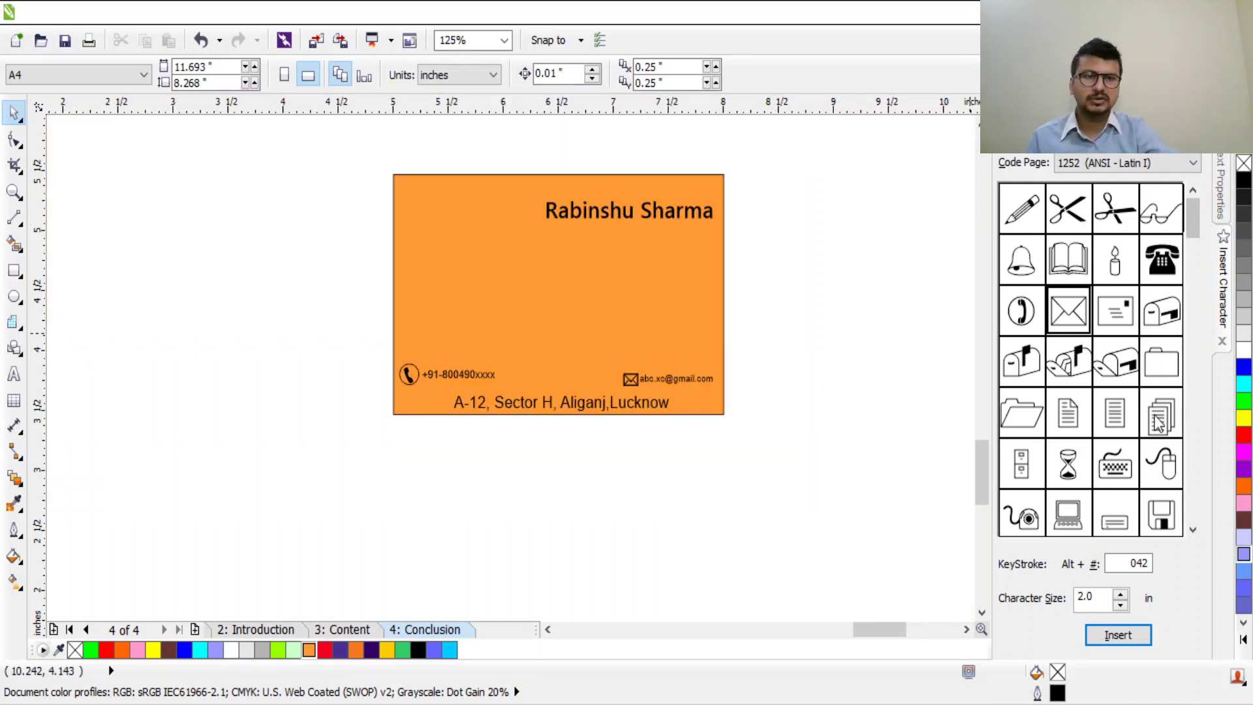
Step: Insert the circled-star glyph onto the card and fill it black instead of red
mouse_move(1196, 221)
mouse_down()
mouse_move(1201, 461)
mouse_move(1188, 451)
mouse_move(1196, 427)
mouse_up()
click(1022, 260)
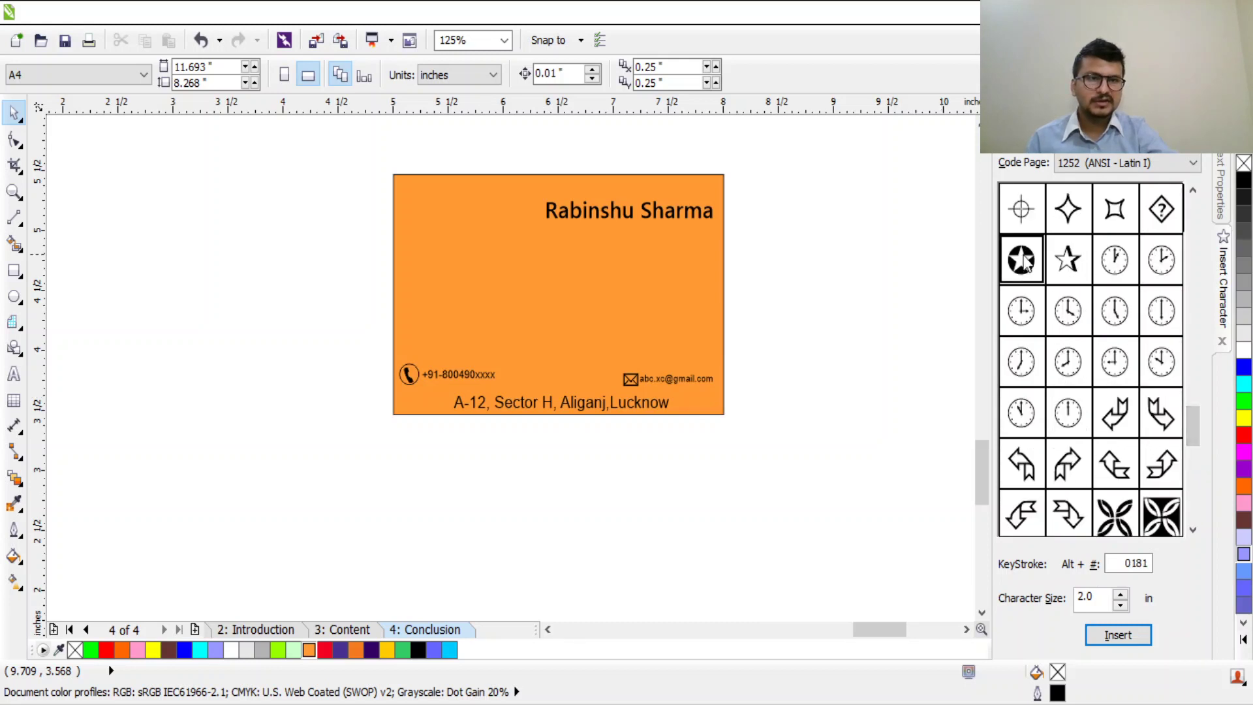
click(1100, 636)
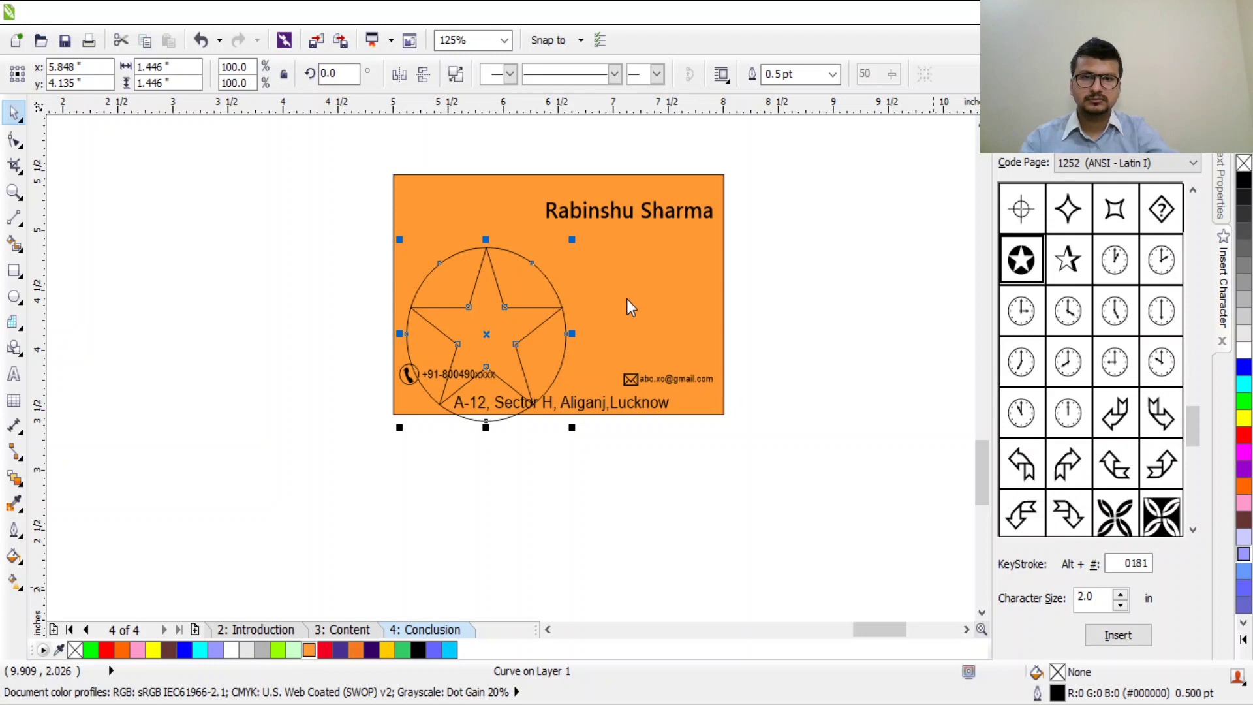
click(325, 649)
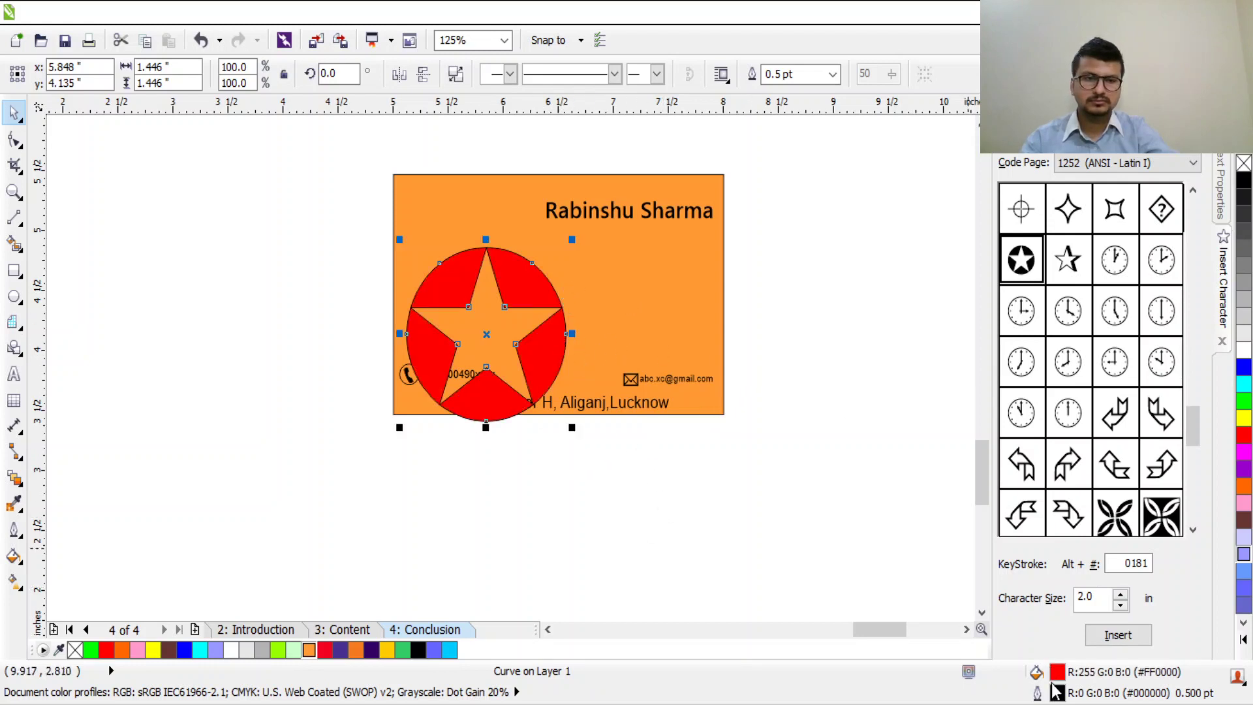
click(490, 305)
click(550, 291)
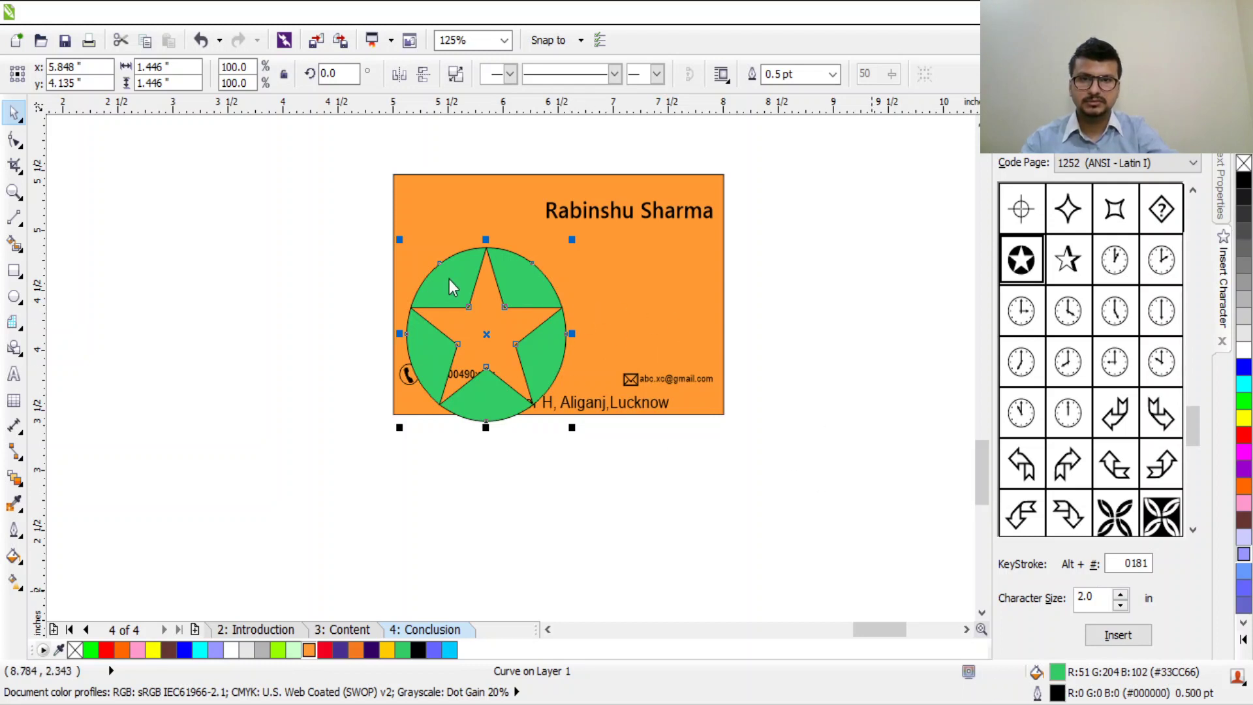
click(546, 270)
Step: Resize the circled-star logo and centre it on the orange card
click(516, 281)
drag(572, 243, 579, 280)
drag(595, 238, 578, 256)
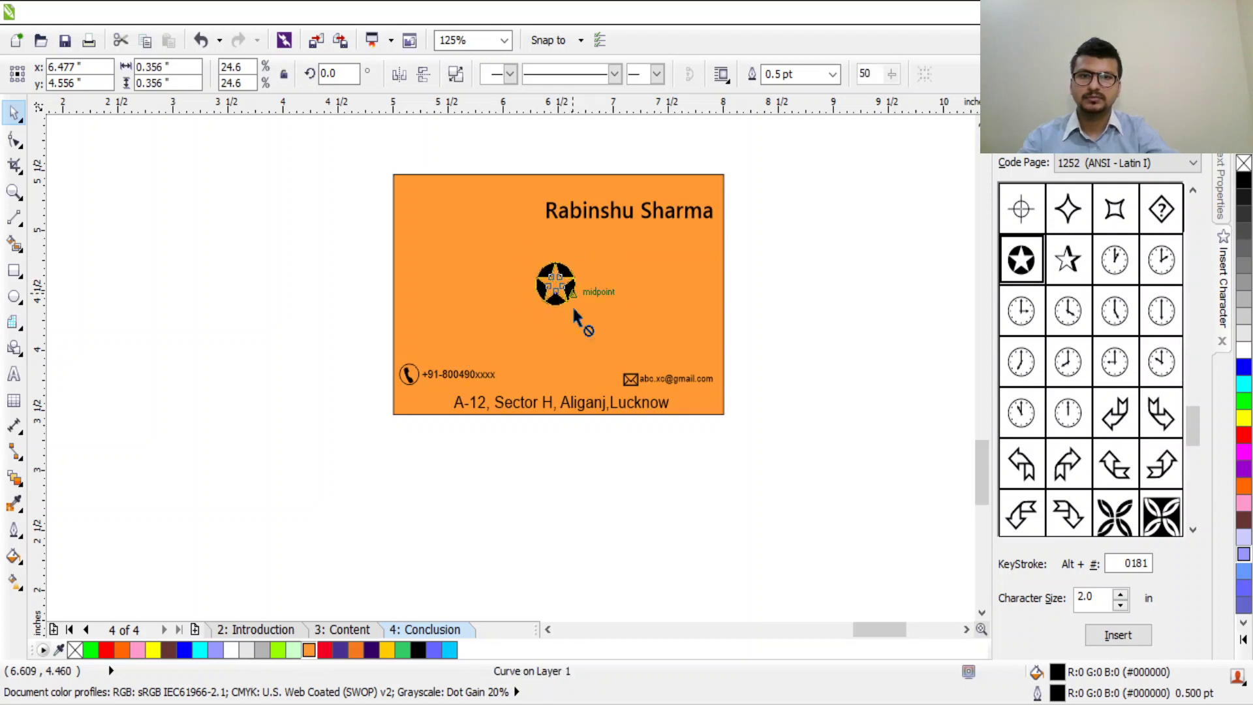
click(578, 315)
click(559, 297)
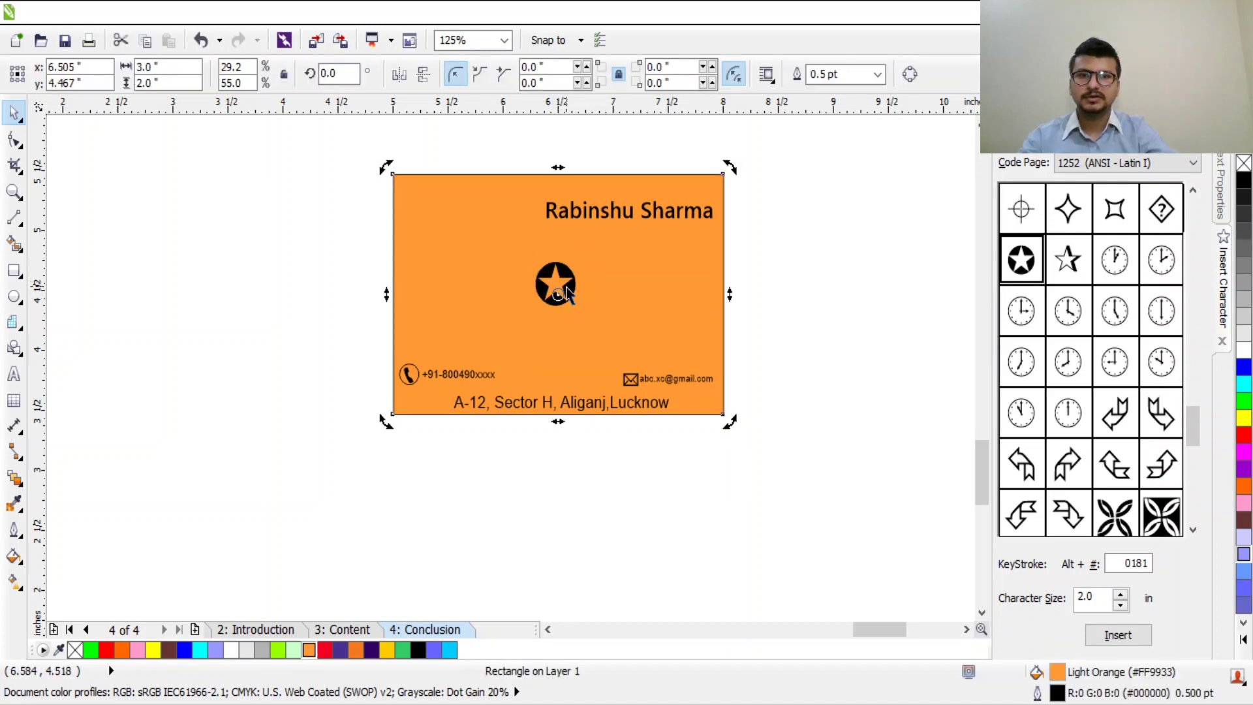
click(566, 287)
mouse_move(581, 310)
mouse_down()
mouse_move(601, 336)
mouse_move(575, 319)
mouse_up()
click(798, 334)
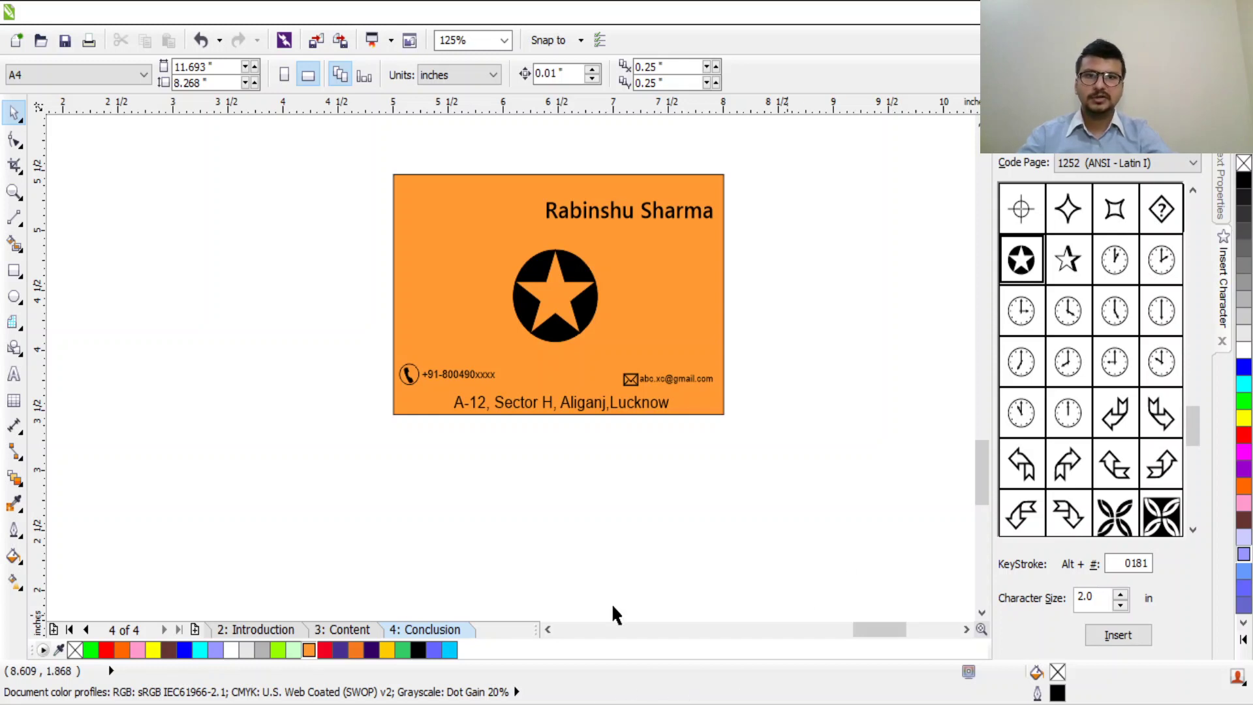
Step: Group the card's nine objects and move the card off to the side of the page
scroll(736, 411, down, 4)
drag(581, 305, 787, 463)
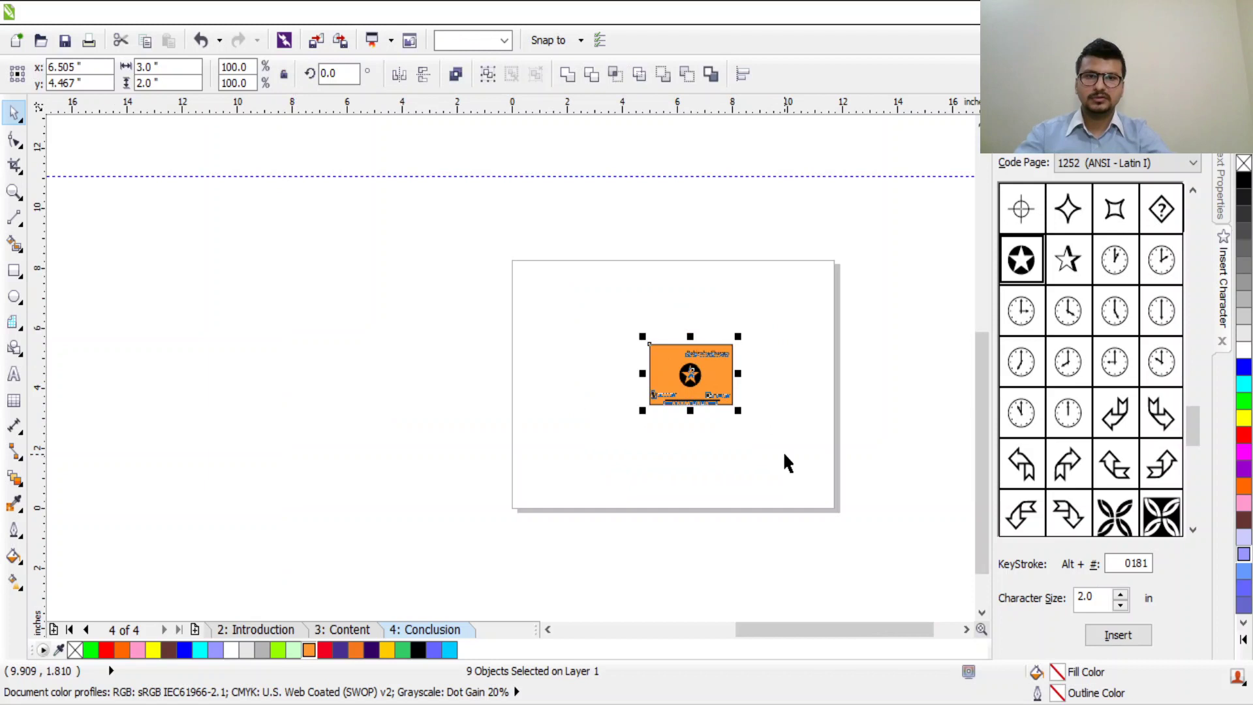
key(ctrl+g)
drag(690, 387, 459, 385)
click(686, 408)
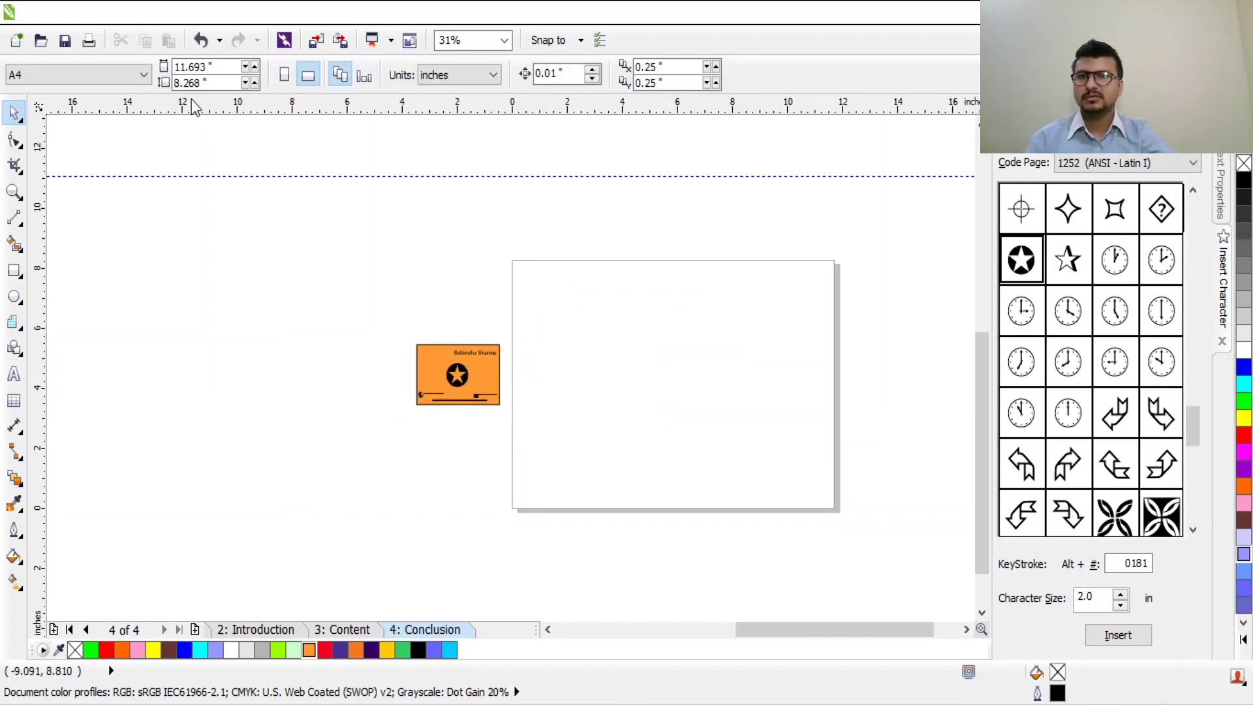
Step: Switch the page to portrait and draw a footer rectangle across its bottom
click(304, 84)
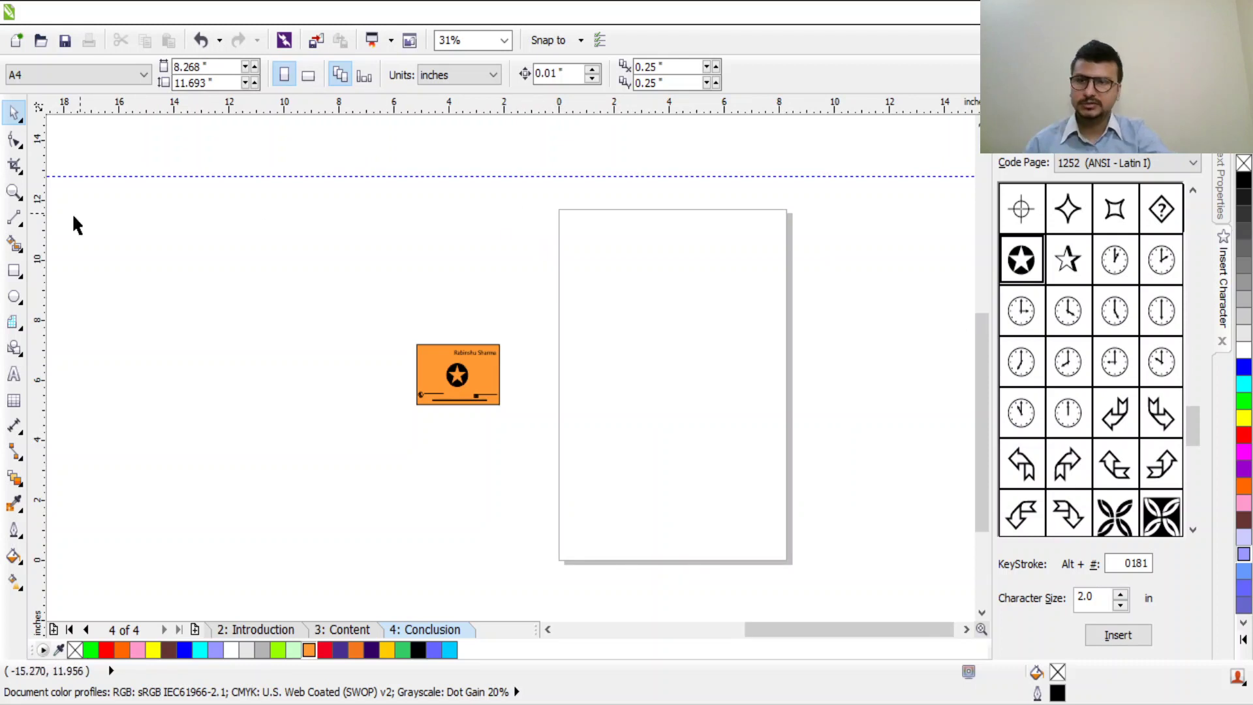
click(14, 271)
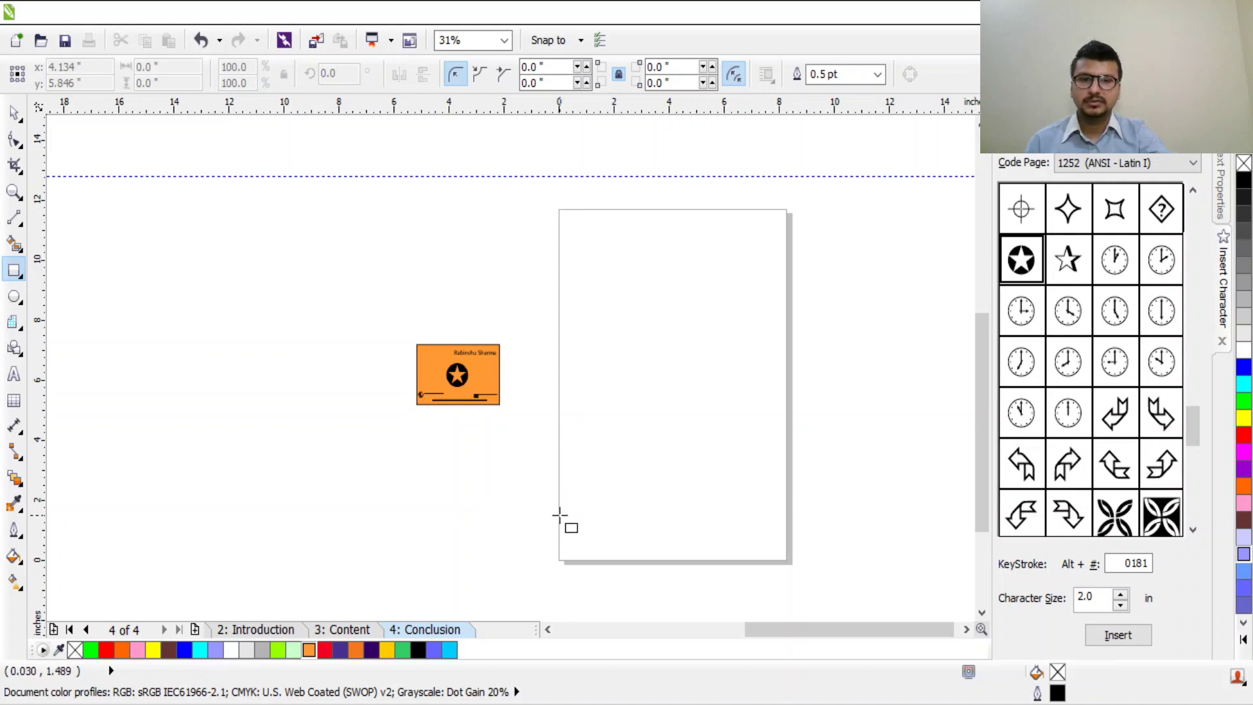
drag(558, 528, 783, 563)
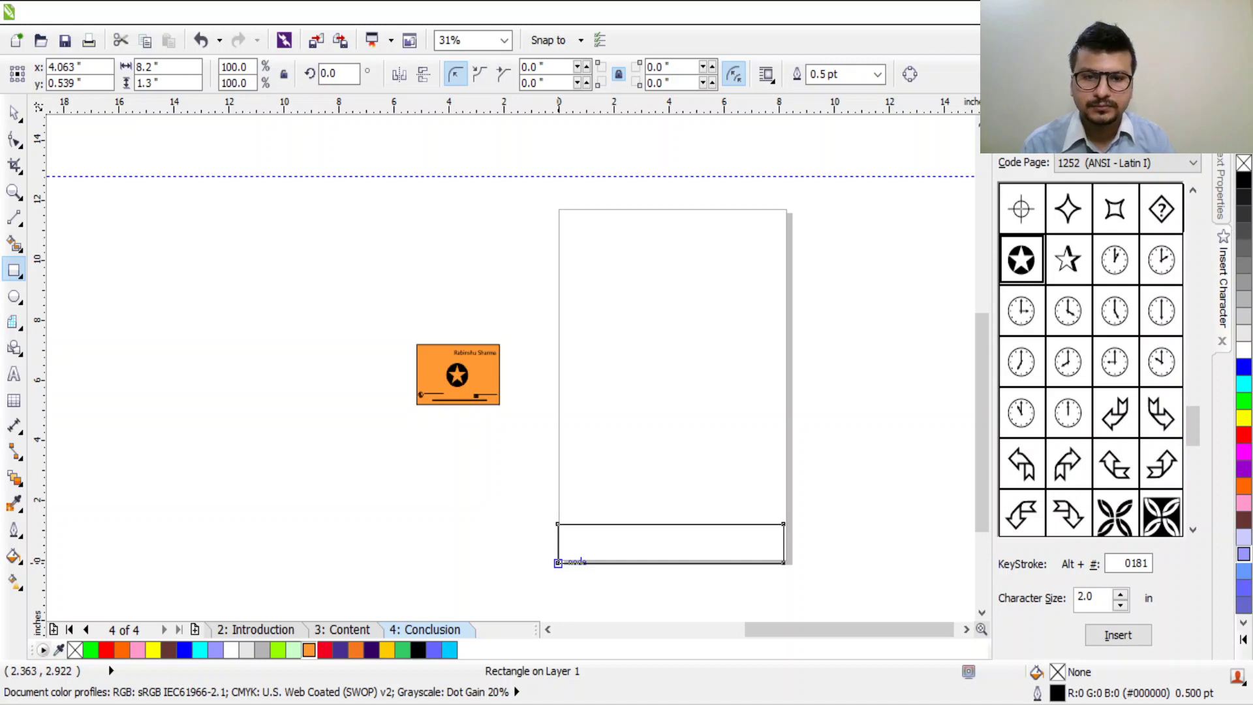
drag(558, 562, 558, 563)
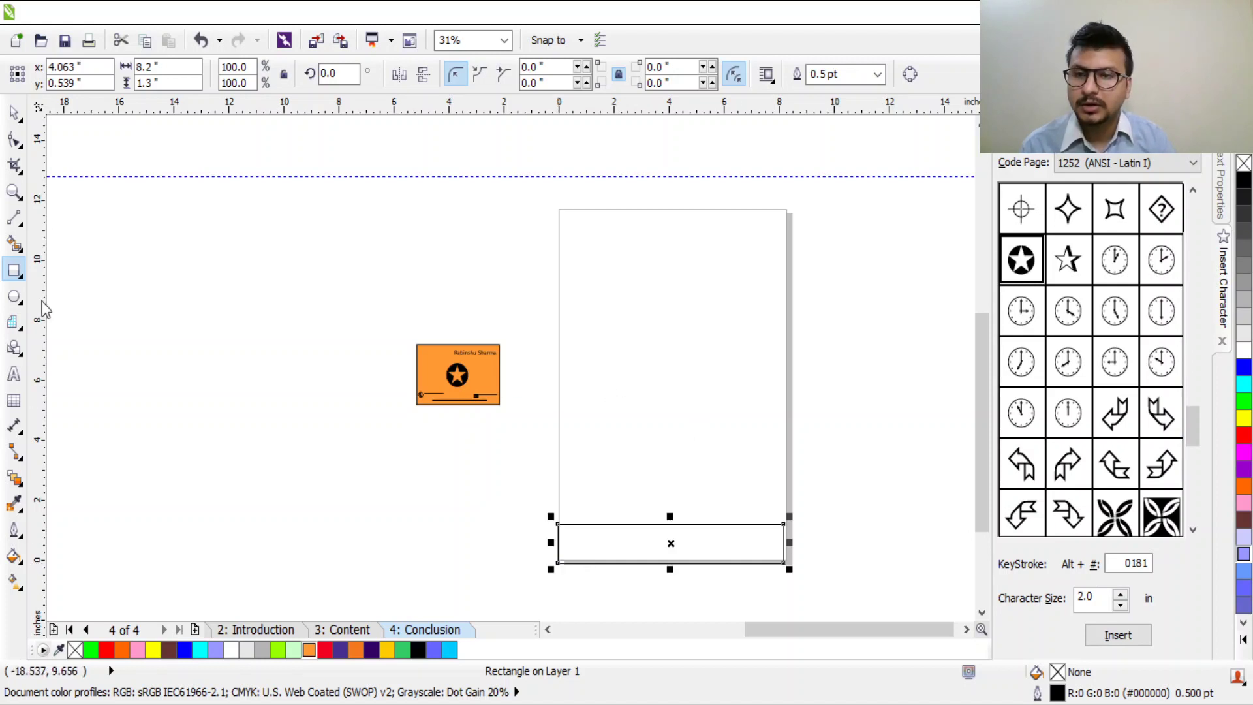
Step: Fill the footer rectangle blue and align it flush with the page bottom
click(1243, 367)
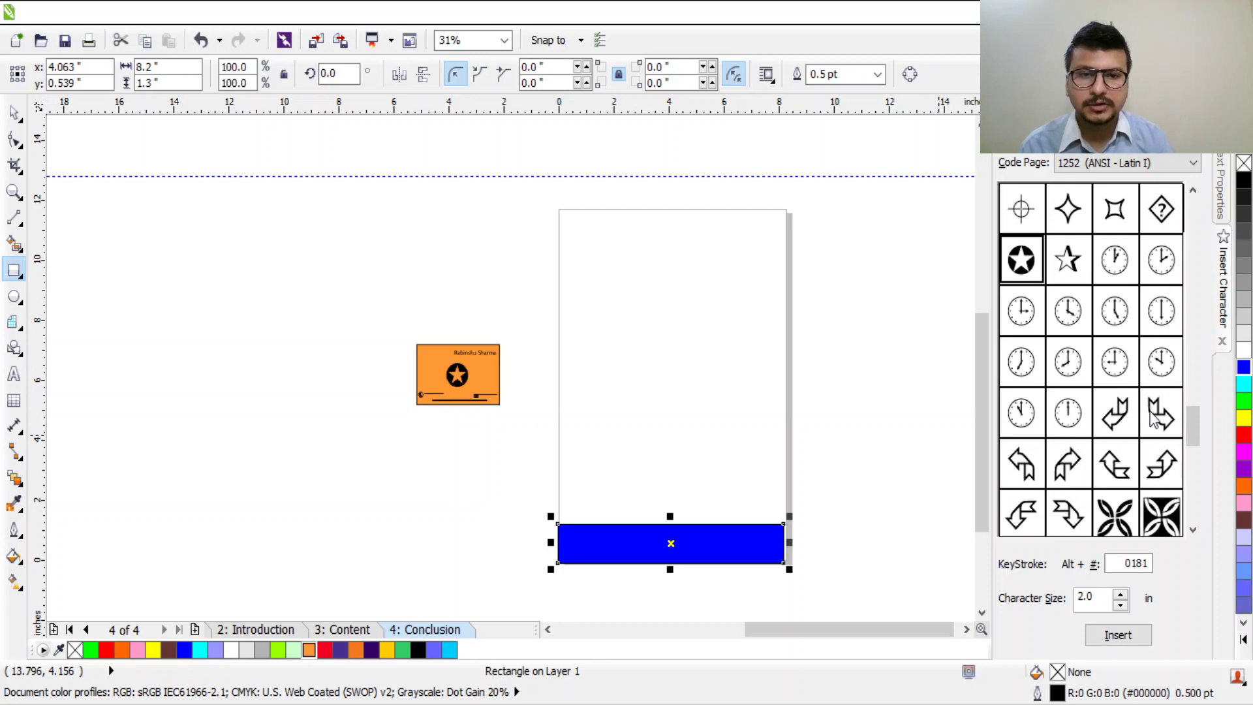
scroll(755, 540, up, 3)
scroll(755, 540, down, 1)
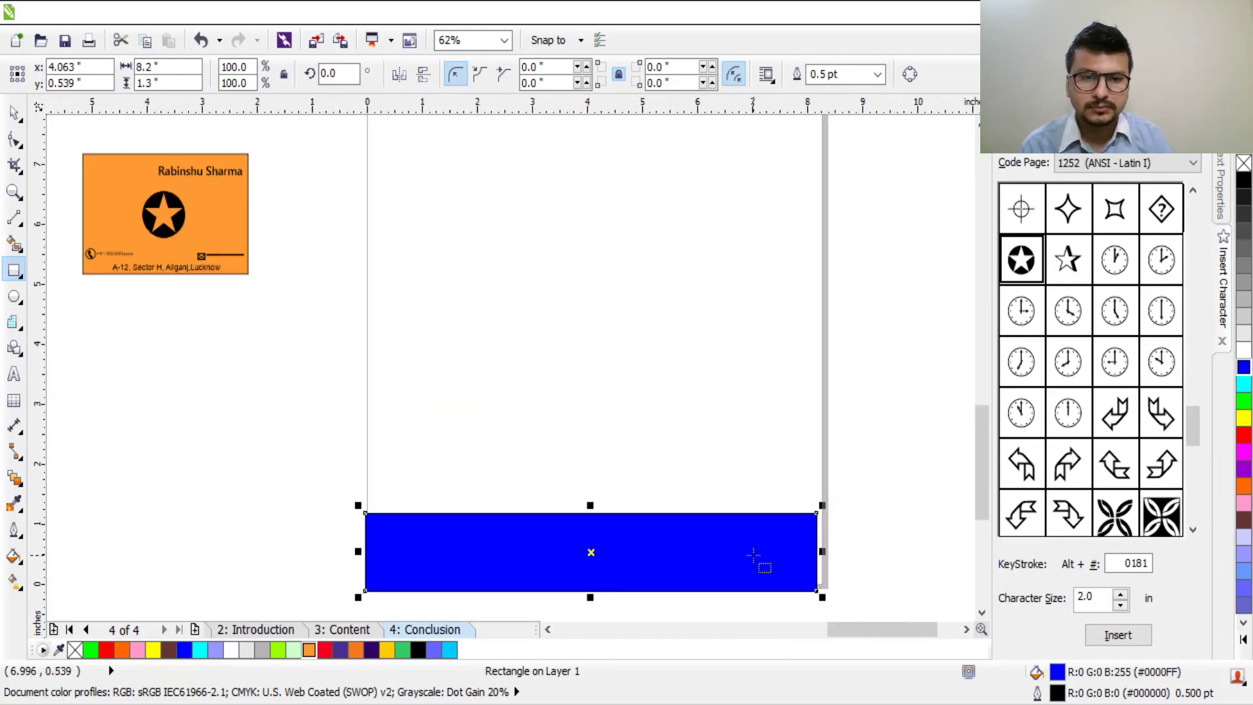
click(15, 113)
drag(654, 565, 660, 545)
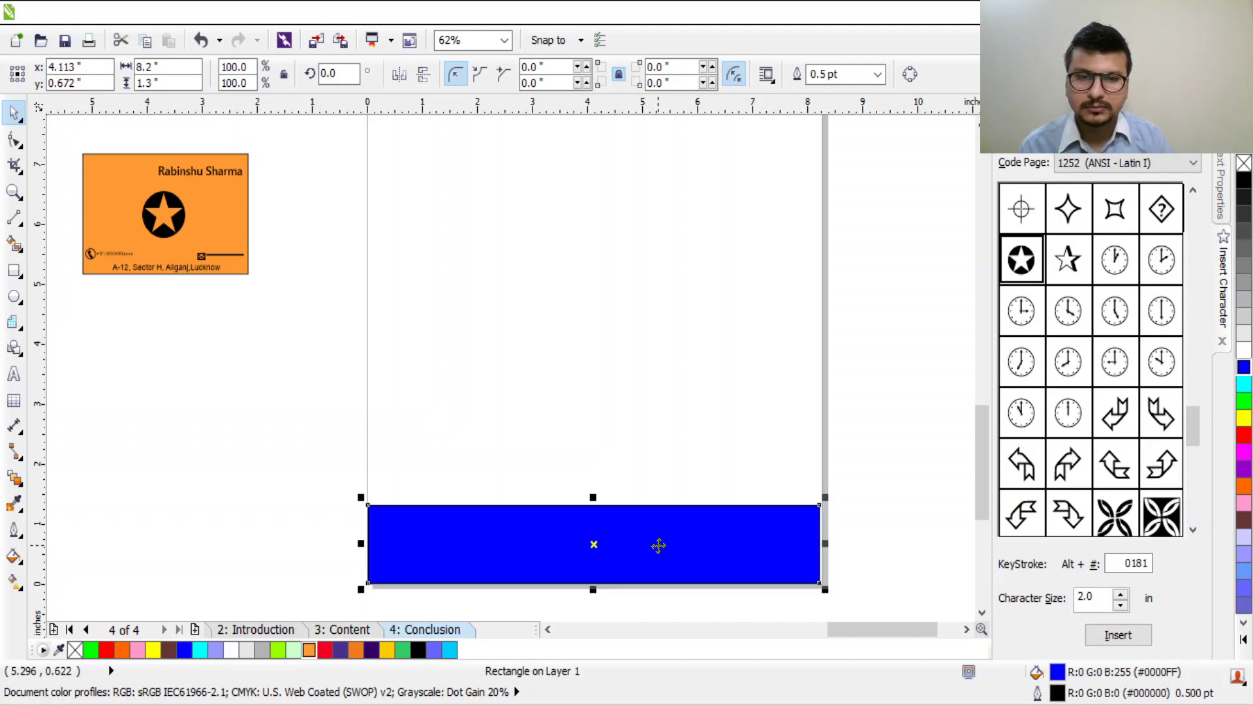
scroll(750, 434, down, 1)
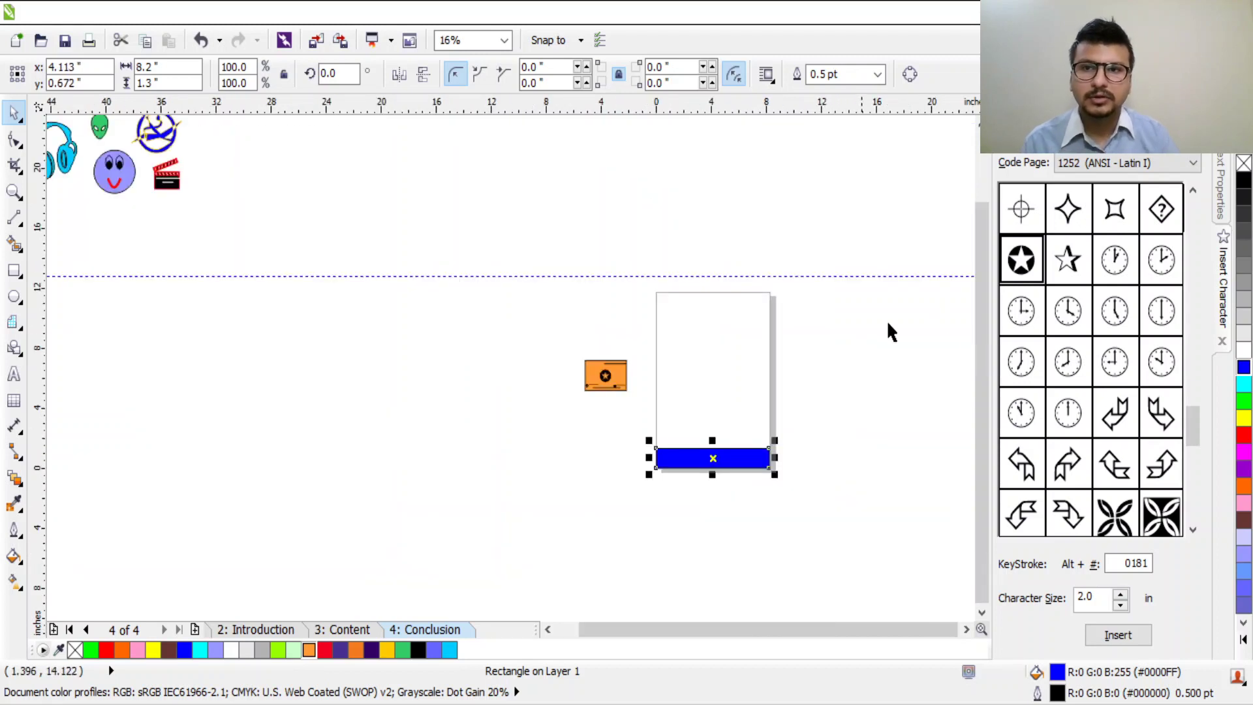
scroll(828, 325, up, 1)
scroll(402, 247, down, 1)
drag(402, 247, 530, 235)
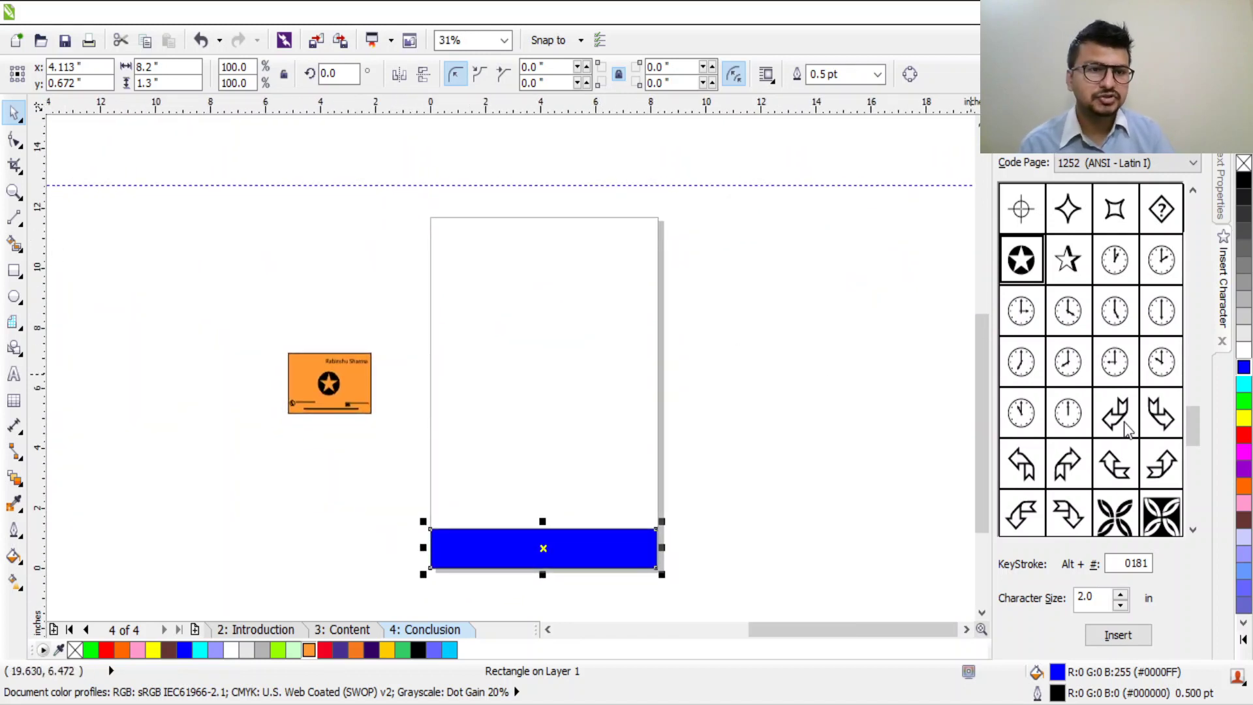
Step: Insert the red curly ornament at the page's top-left, scaled to 68.5%, and start a text line
drag(1192, 412, 1183, 379)
click(1115, 361)
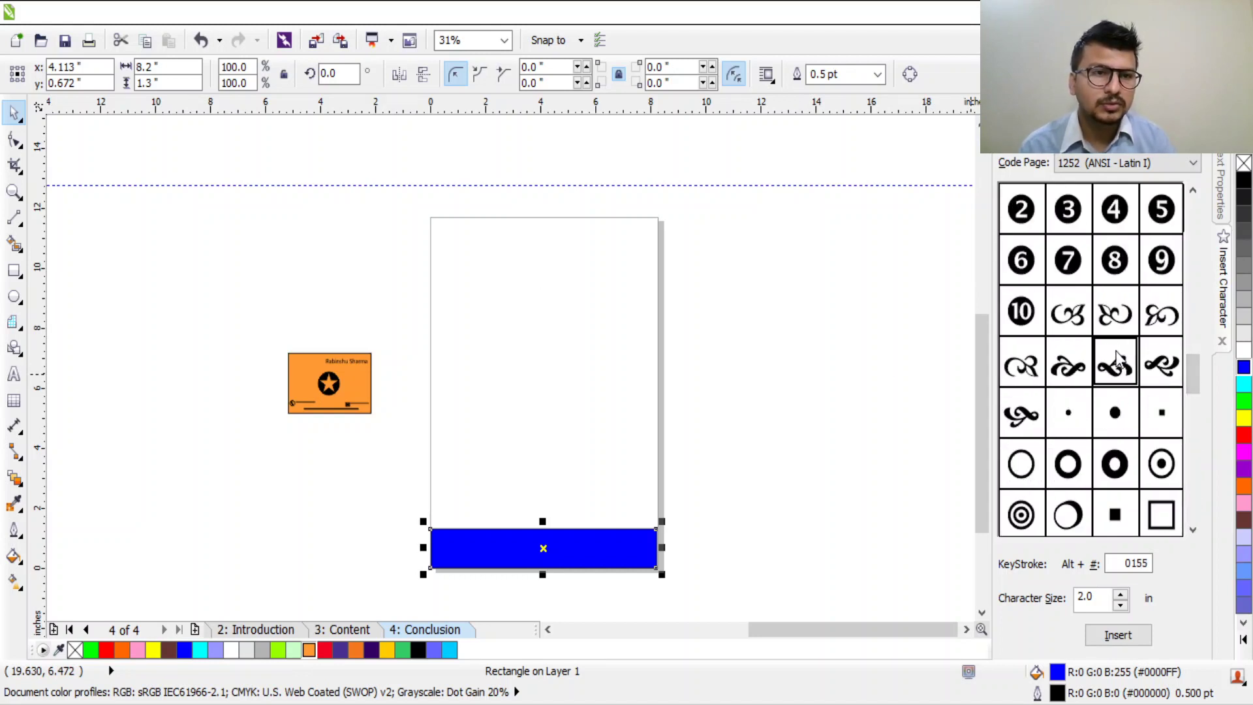
click(1131, 637)
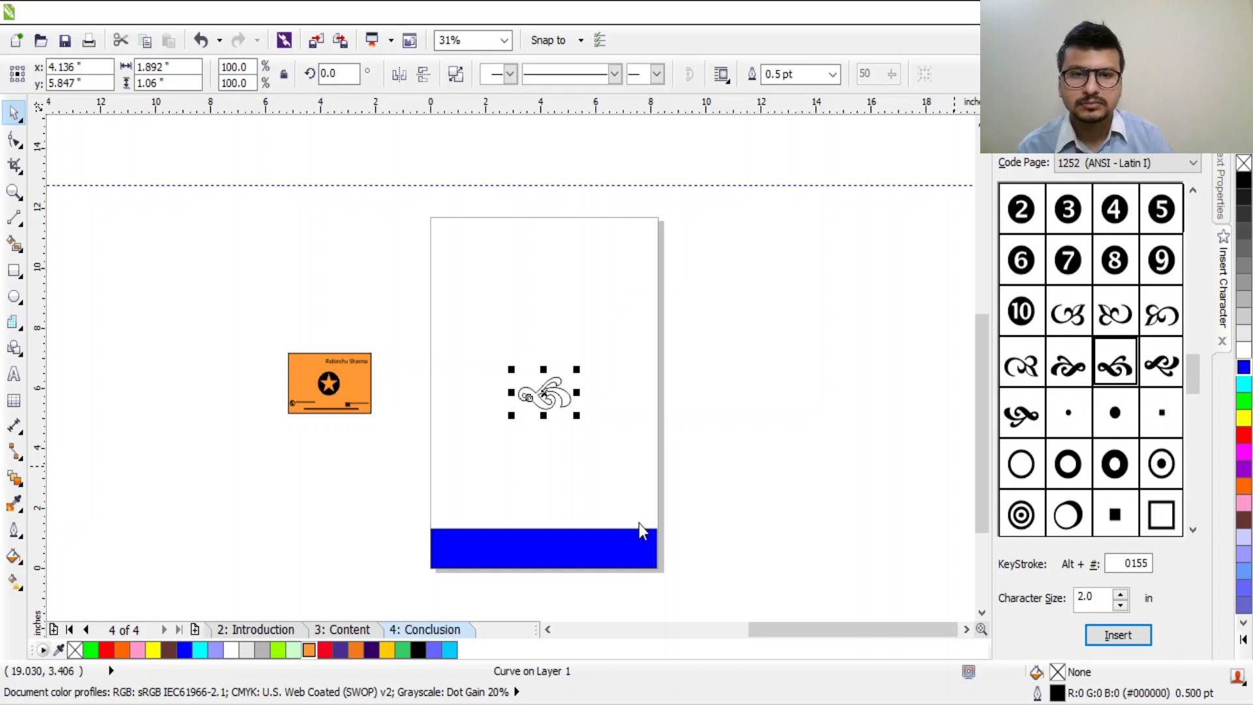
drag(576, 369, 492, 254)
click(553, 336)
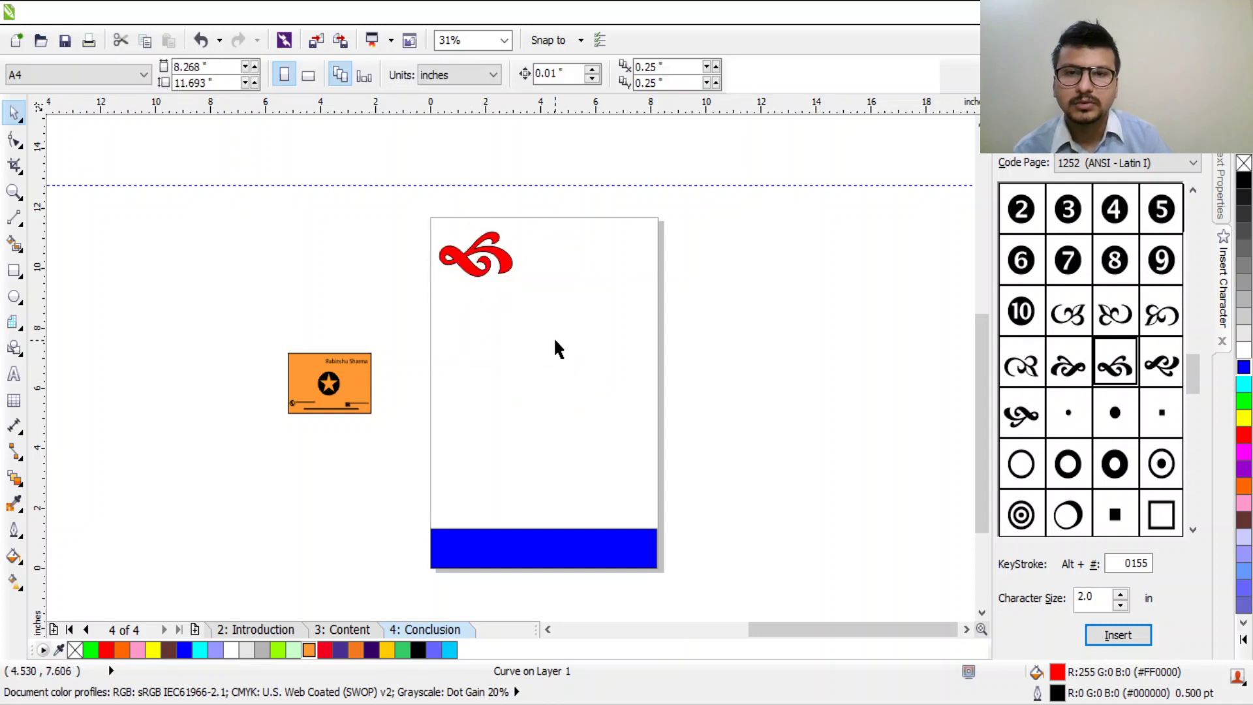
scroll(496, 261, up, 2)
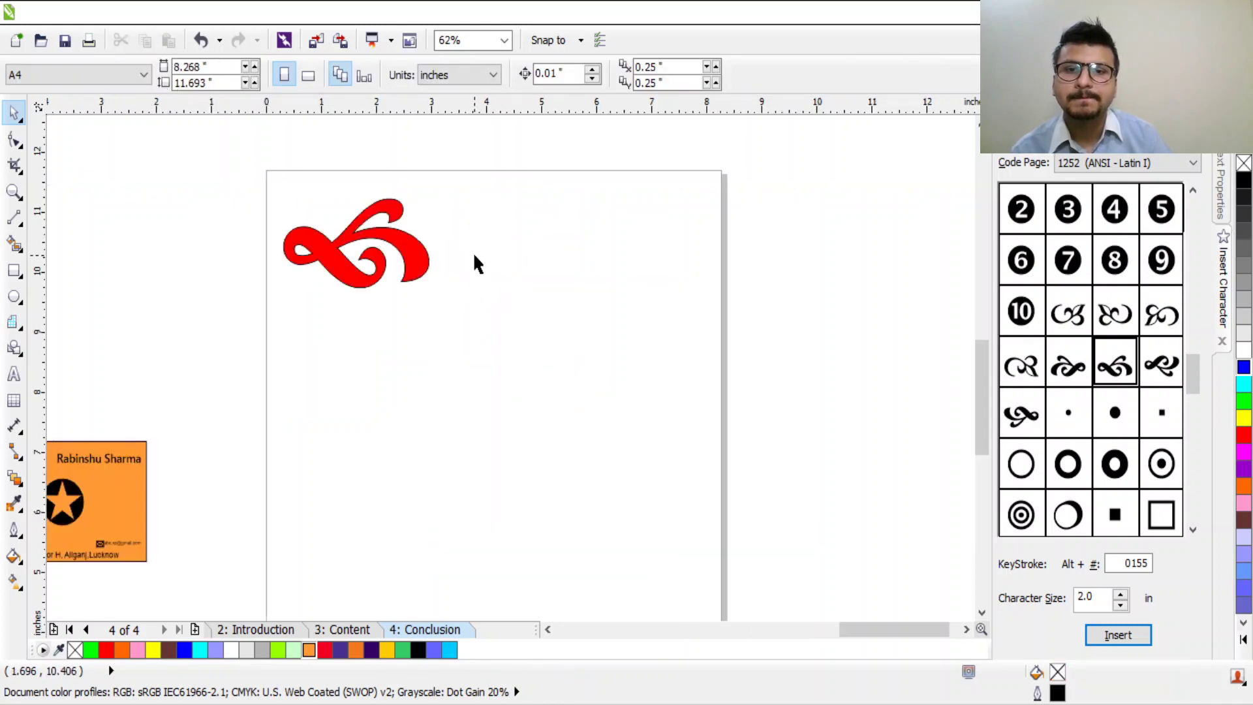
click(424, 265)
drag(433, 294, 376, 246)
click(13, 374)
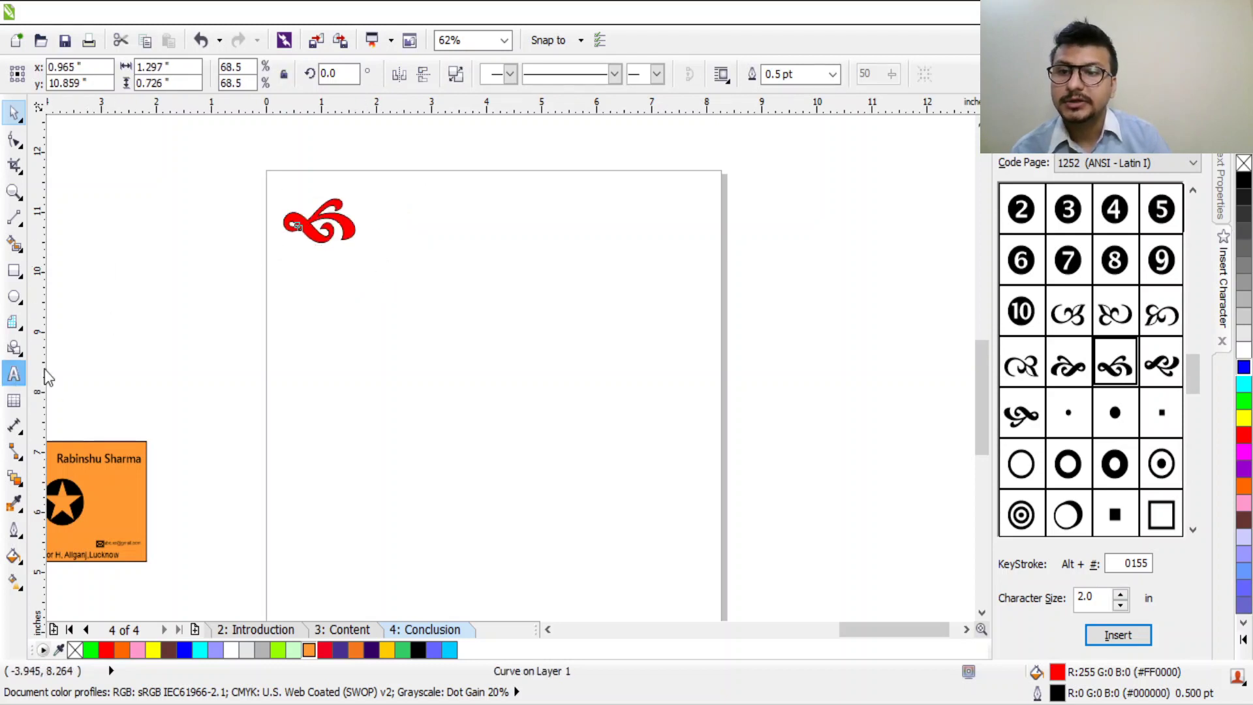
click(403, 216)
Step: Type the heading 'ABC Pvt. Ltd.' and set it to 36 pt
text(A)
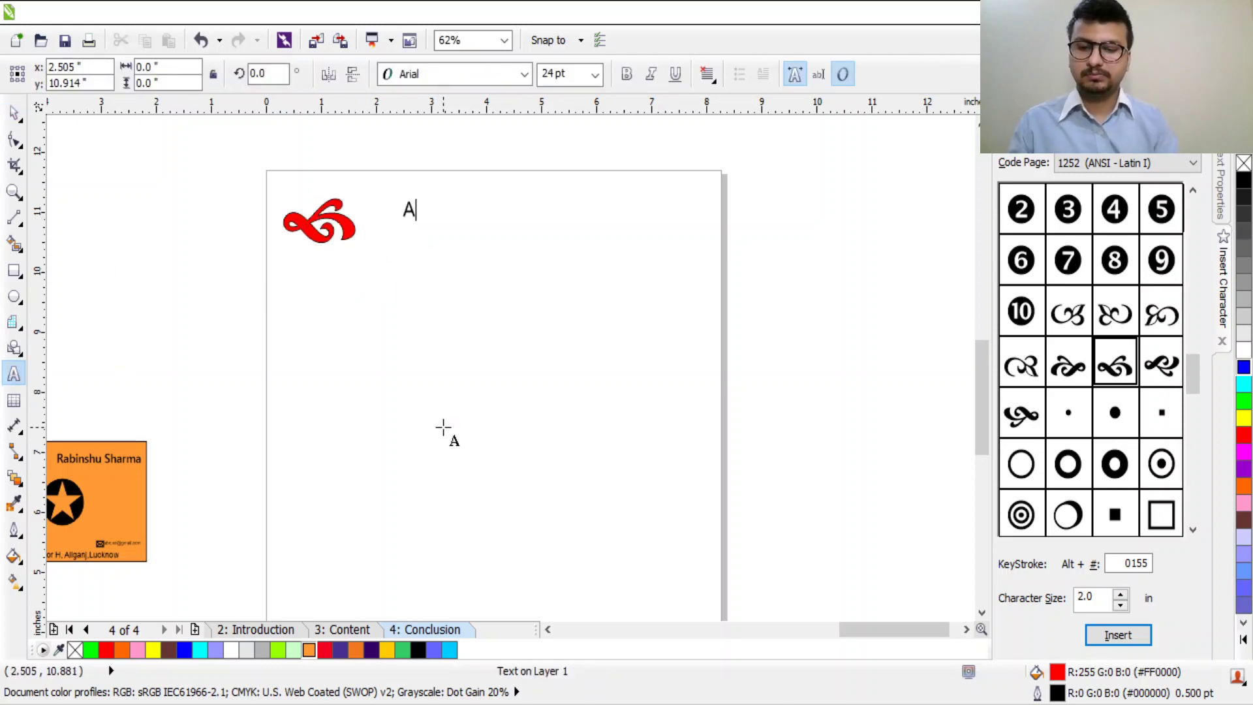
text(BC Pvt. Ltd.)
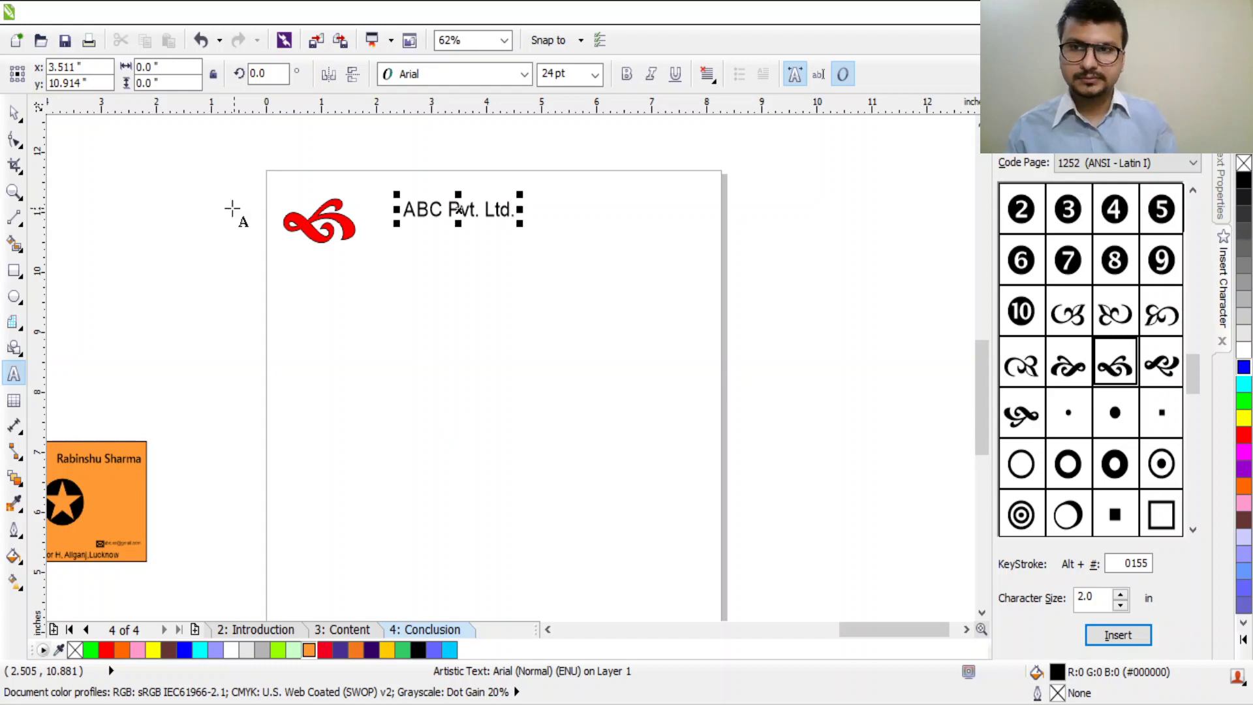
click(13, 112)
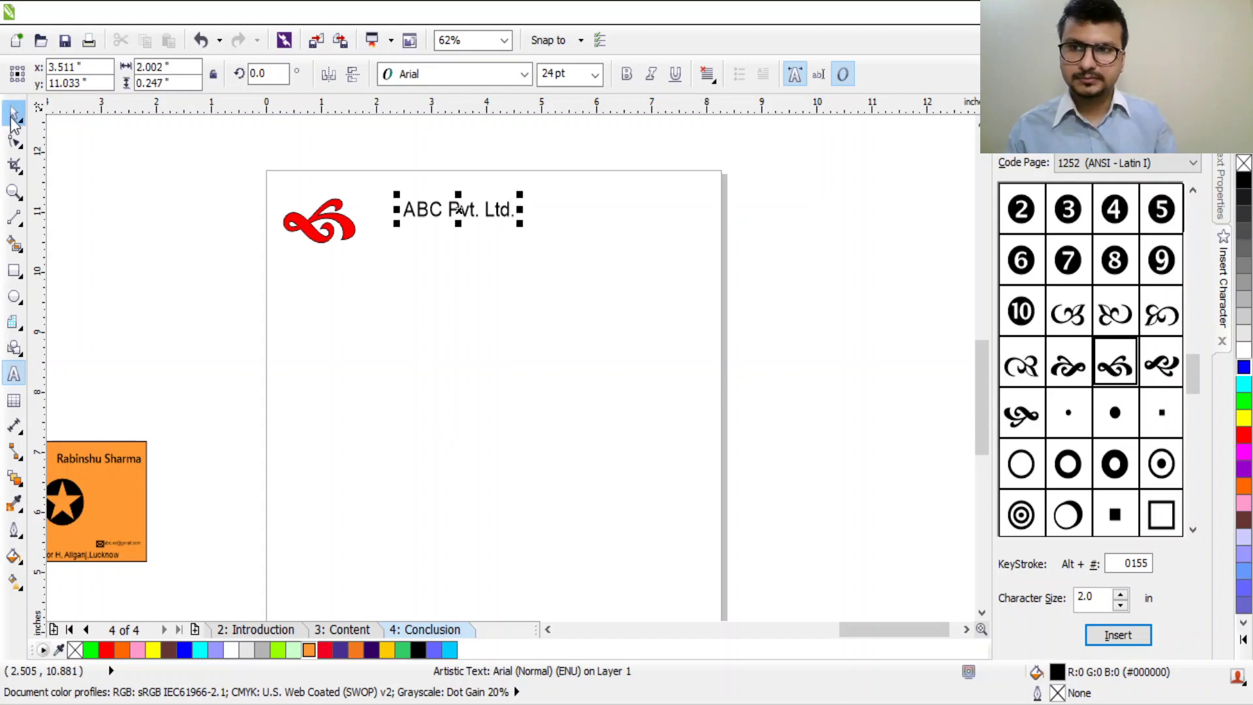
key(Escape)
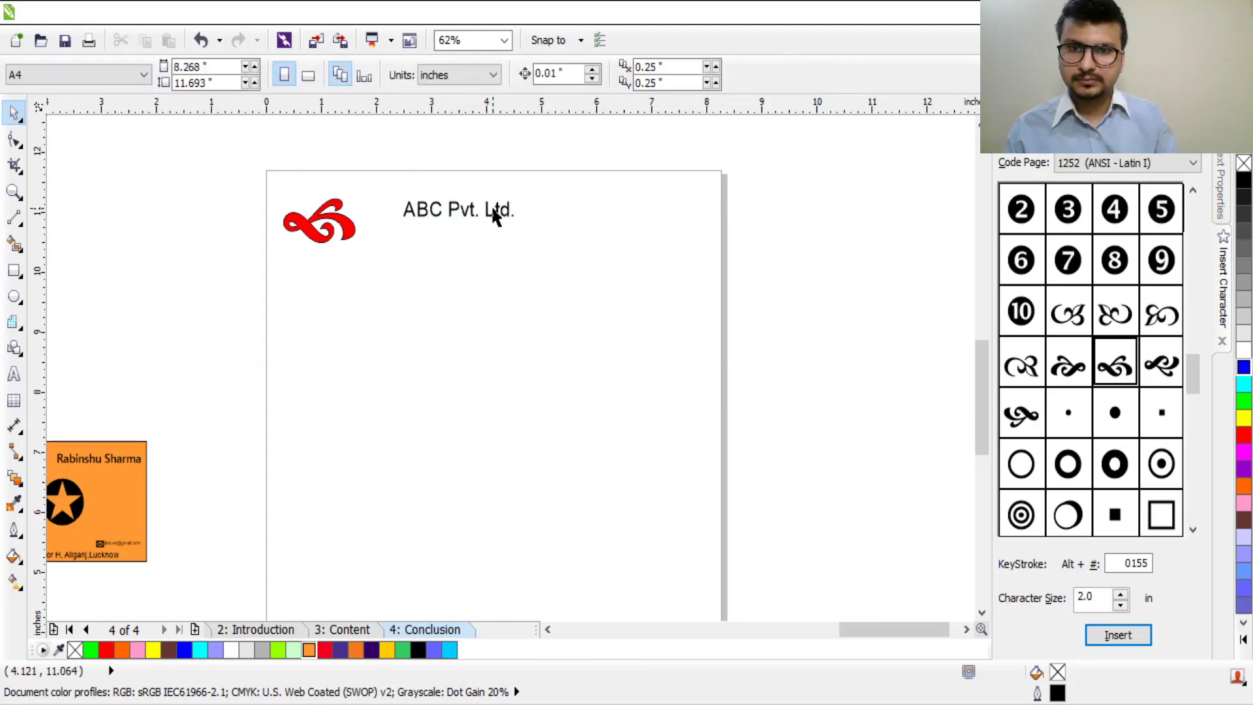
click(503, 205)
click(502, 205)
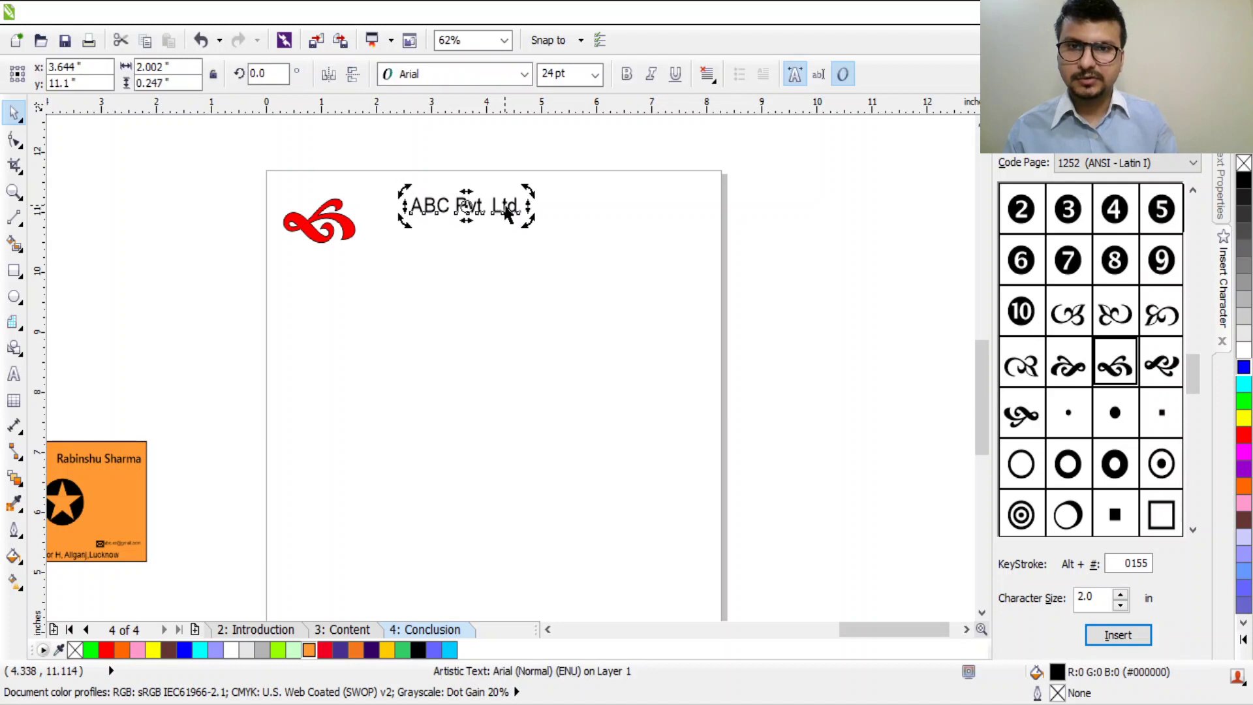
double_click(512, 207)
key(ctrl+a)
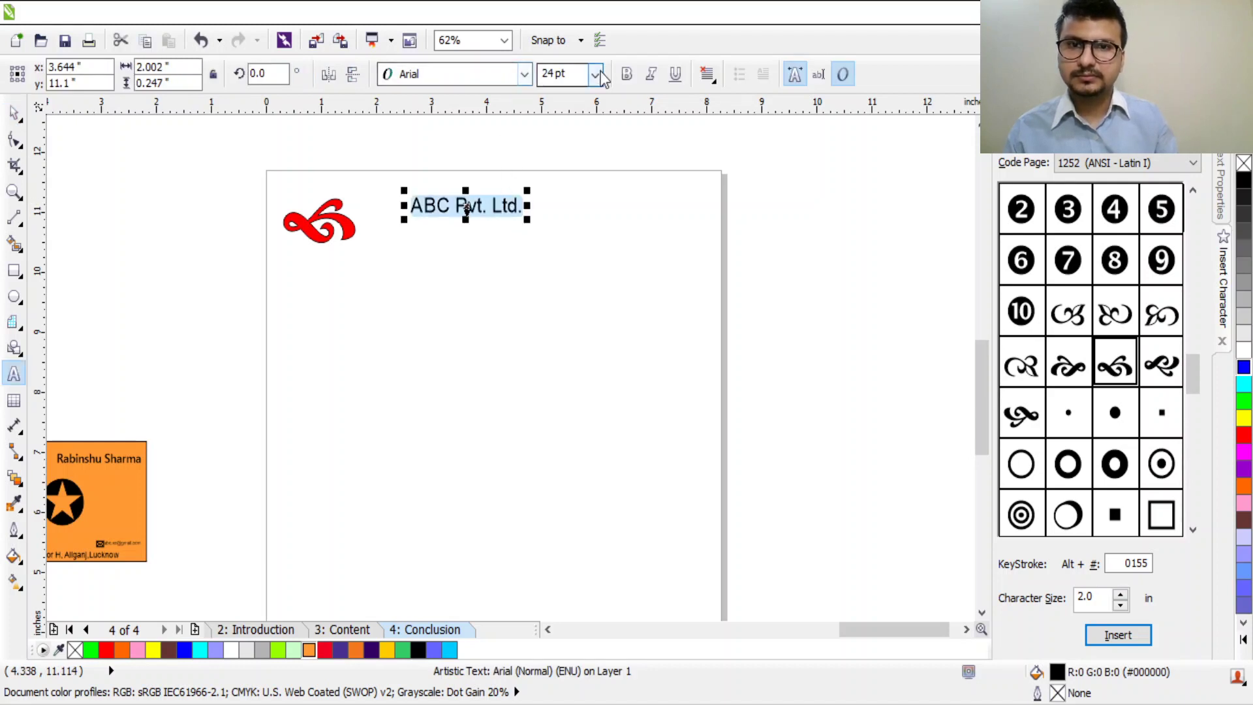
text(36)
key(Return)
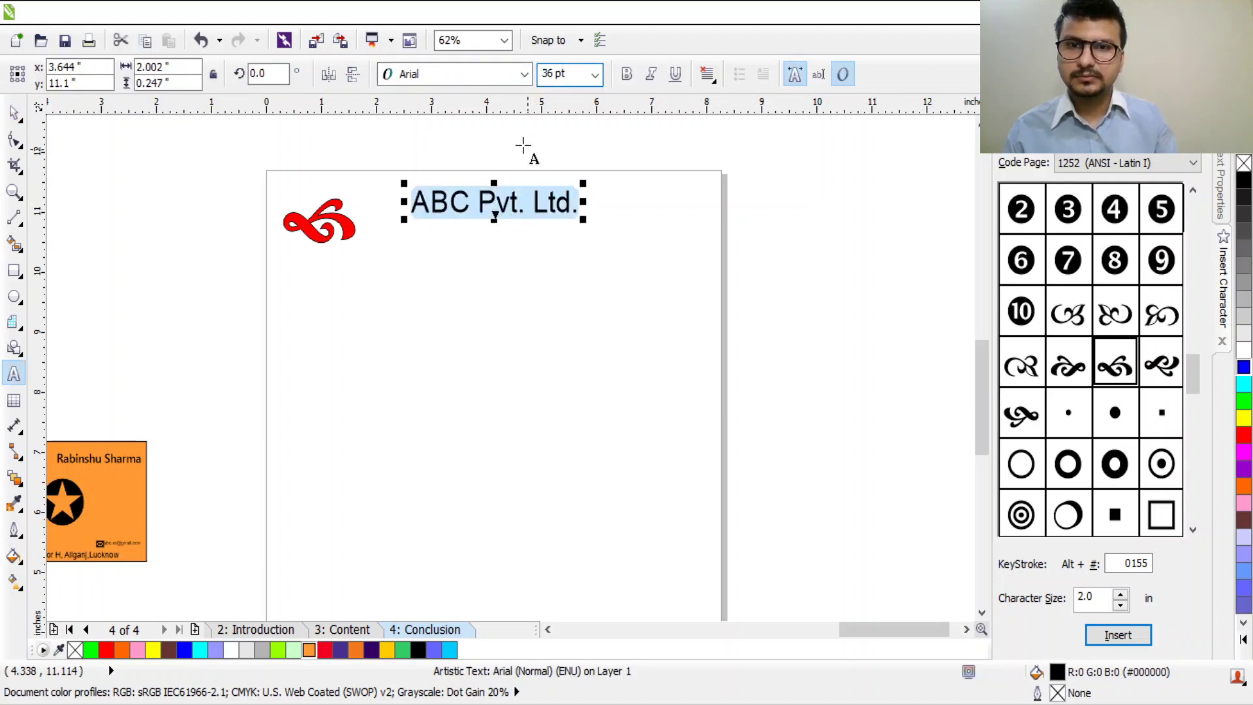
Step: Style the heading in CentSchbkCyrill BT italic
click(625, 75)
click(669, 82)
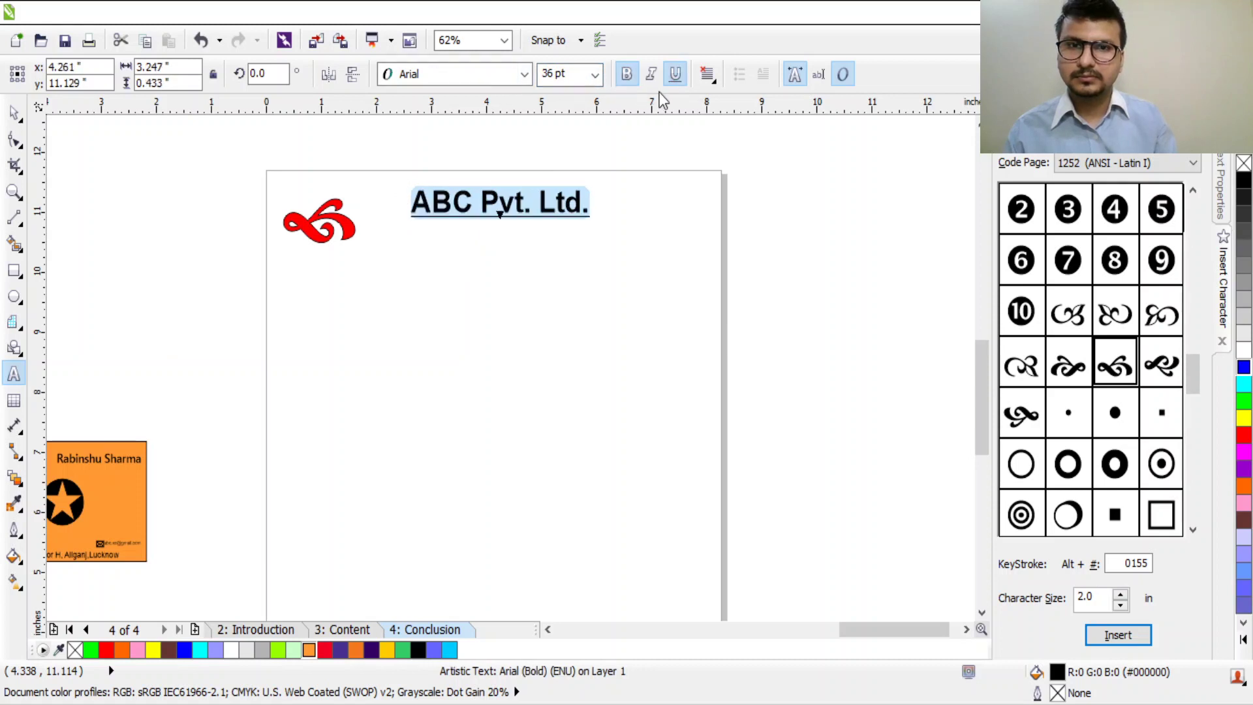
click(650, 73)
click(675, 74)
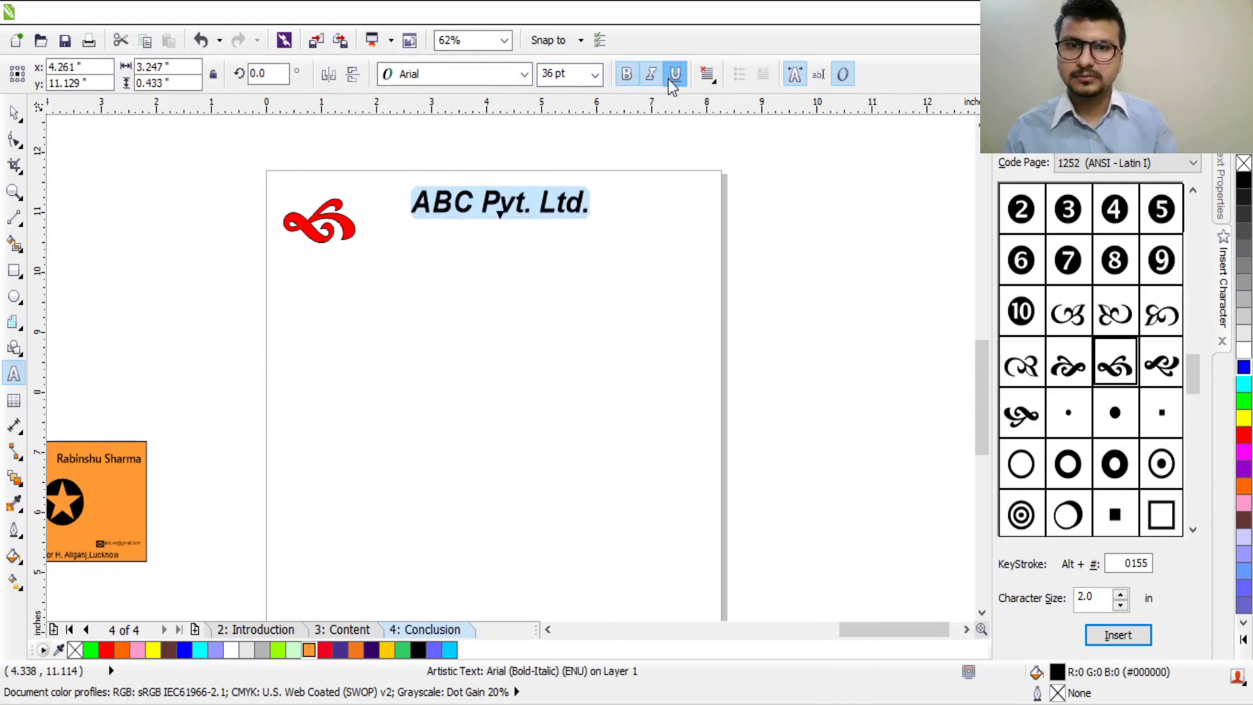
click(524, 75)
key(Down)
key(Down)
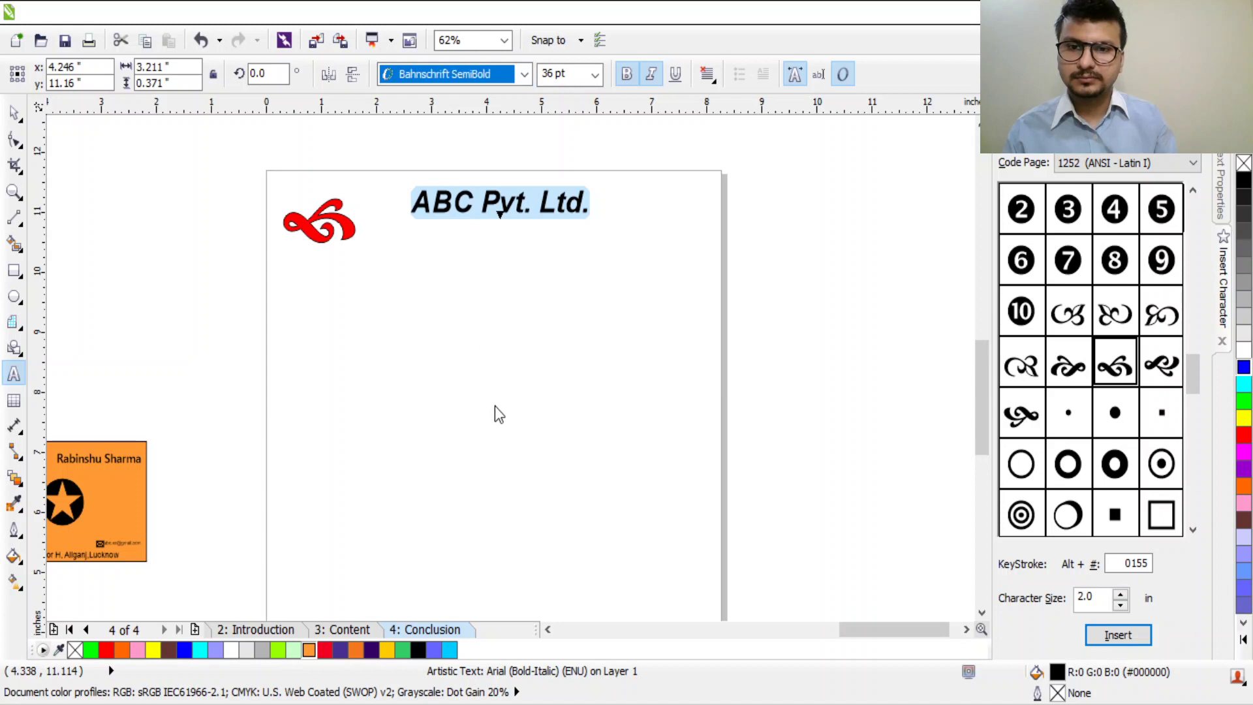
key(Return)
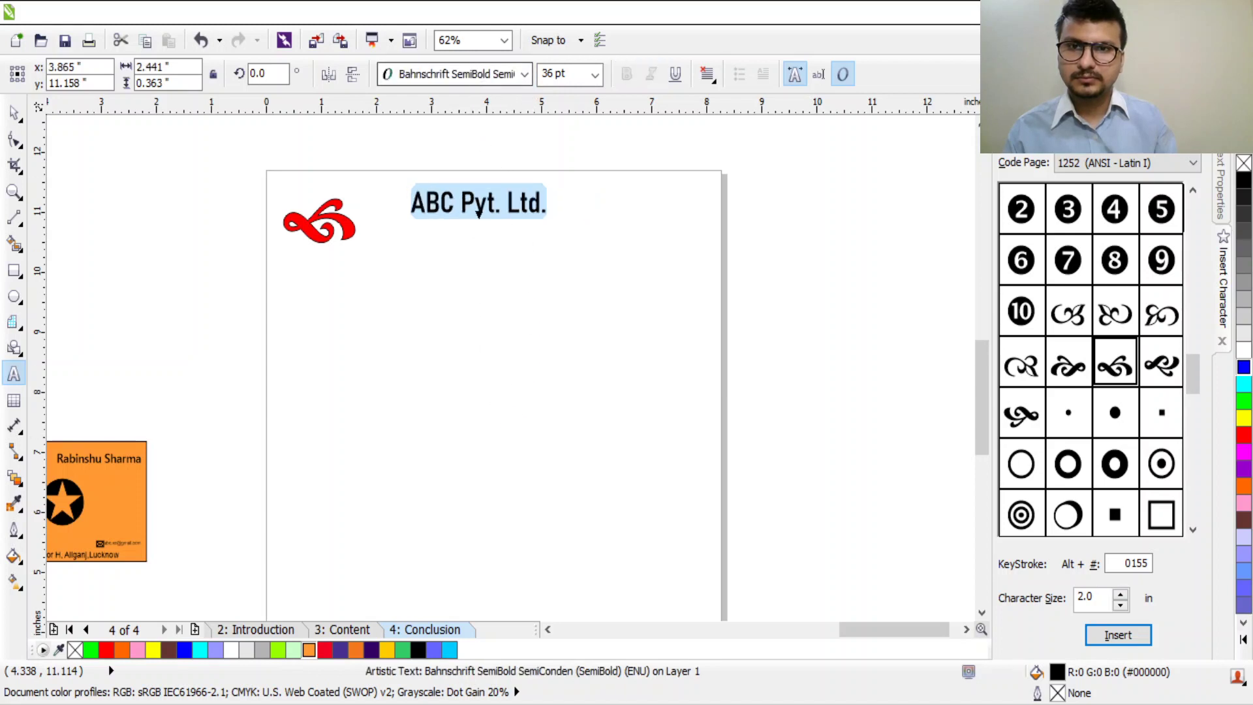
key(Down)
key(Down)
key(Down)
key(Down)
key(Down)
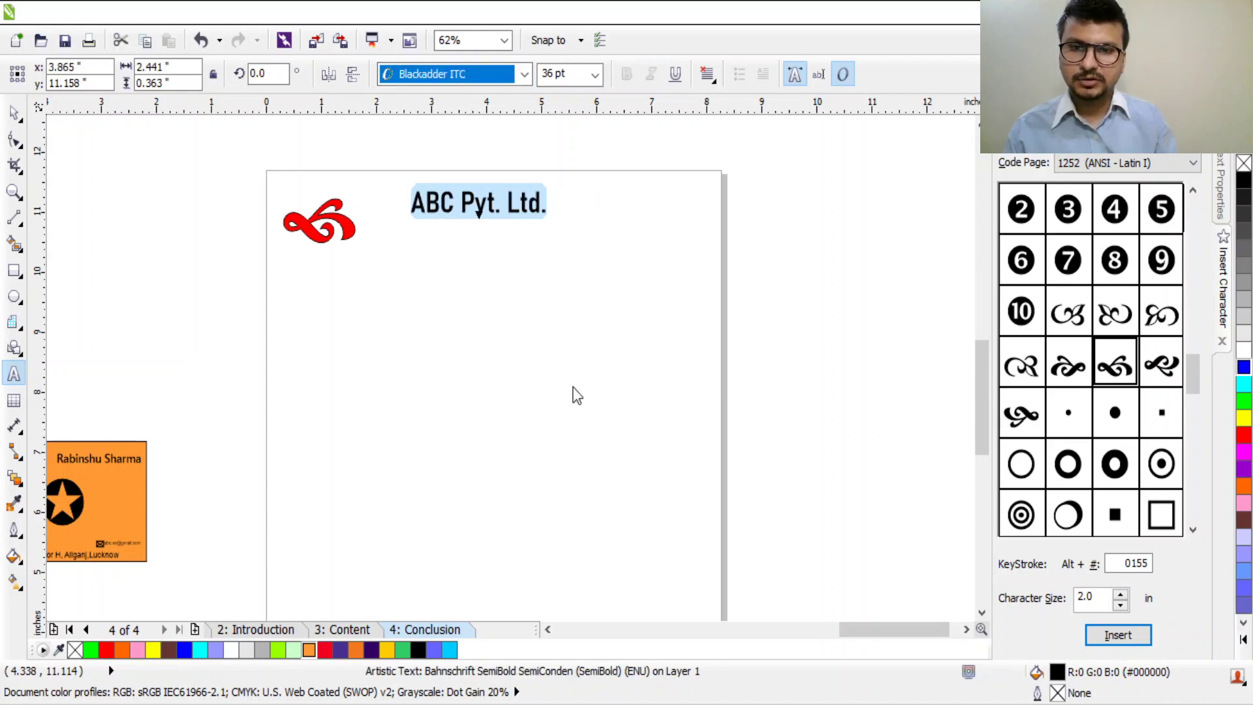
key(Return)
key(Down)
key(Down)
key(Down)
key(Down)
key(Down)
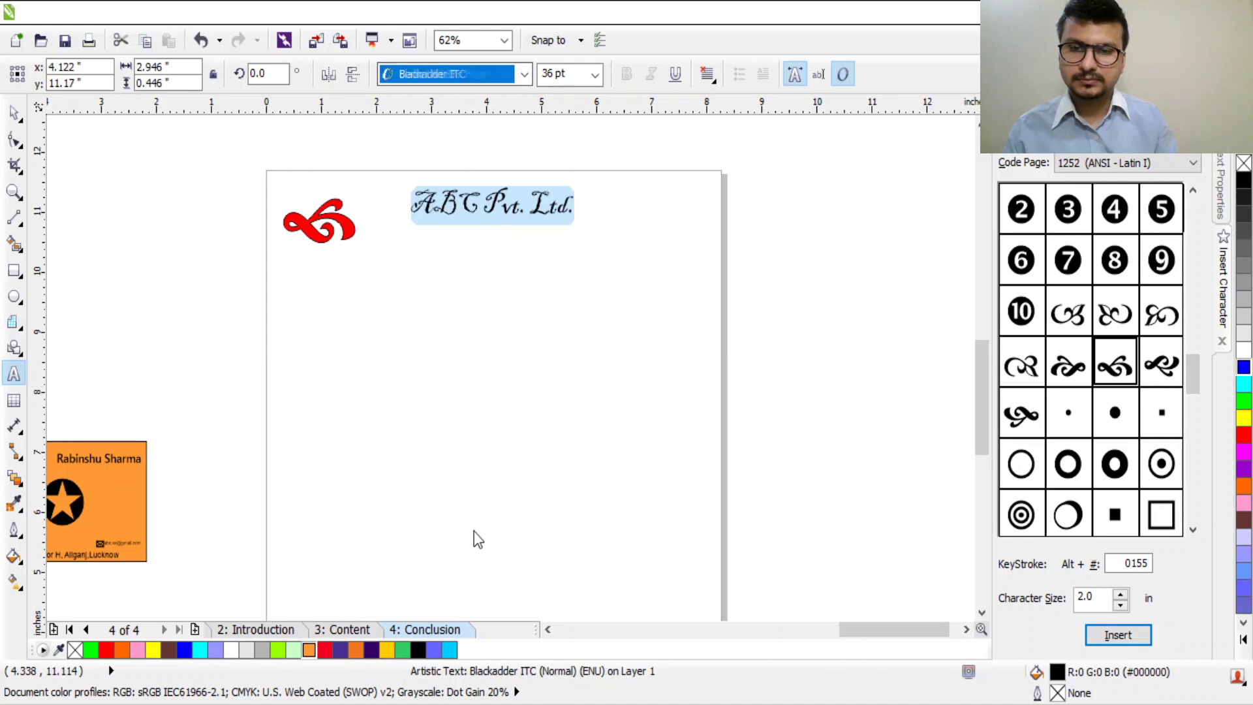
key(Down)
key(Down)
key(Down)
key(Down)
key(Down)
key(Down)
key(Down)
key(Down)
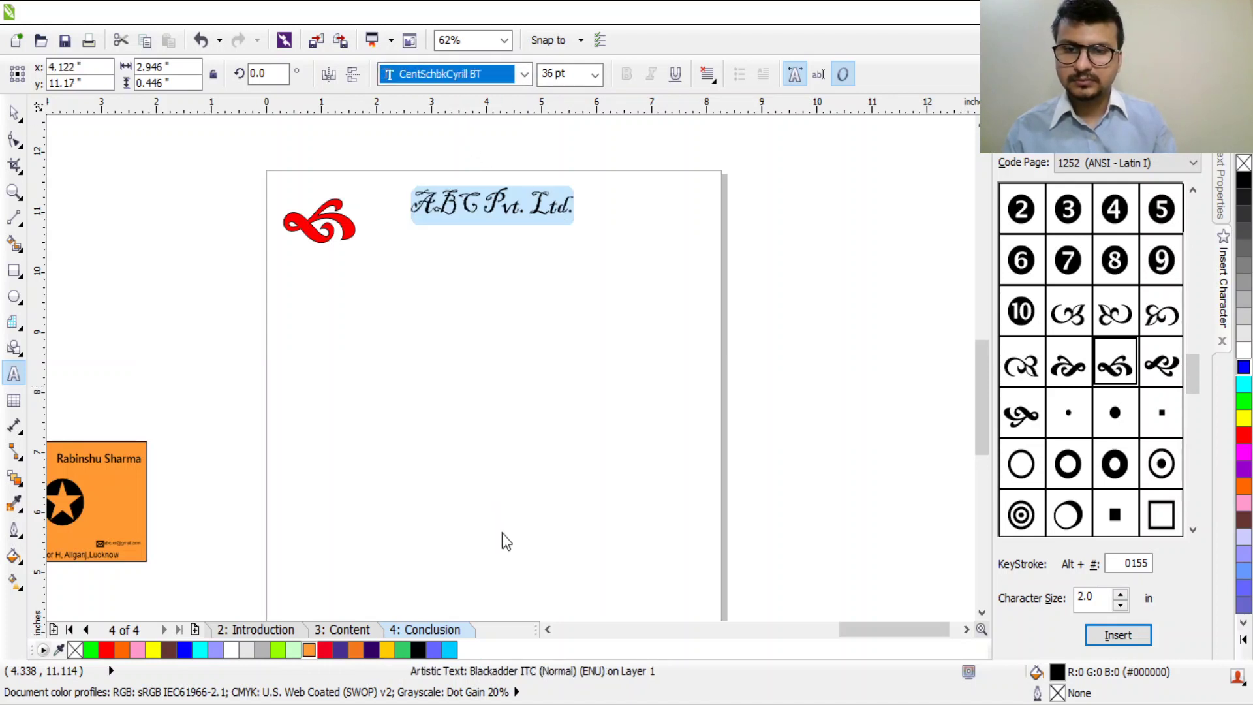
key(Return)
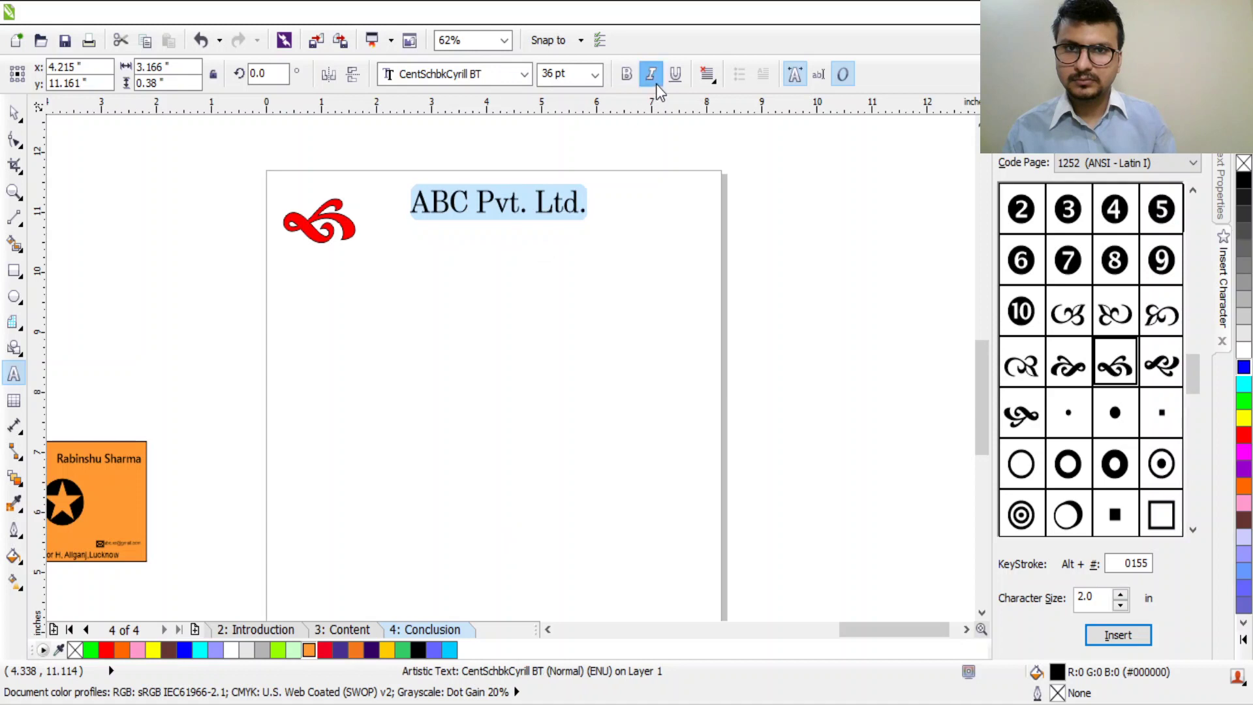
click(651, 74)
Step: Position the heading and red swirl side by side near the page top
click(13, 112)
drag(517, 216, 499, 236)
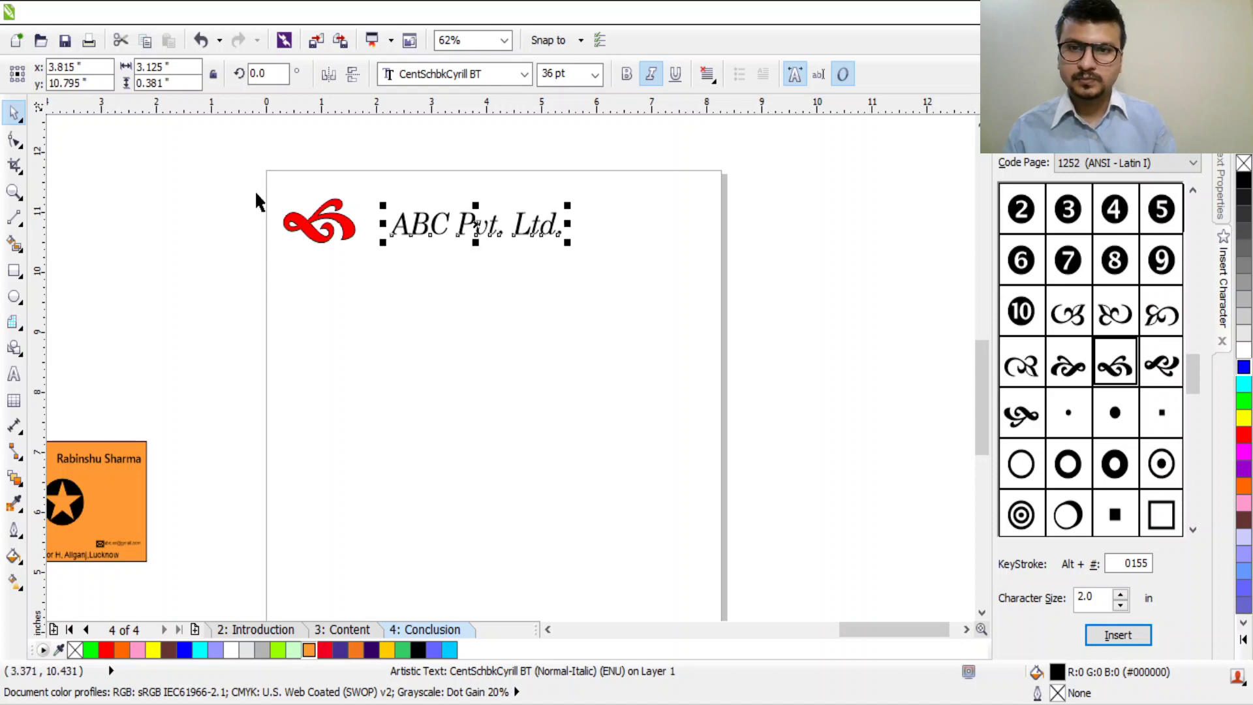
drag(318, 214, 336, 207)
drag(478, 228, 511, 231)
drag(365, 228, 402, 238)
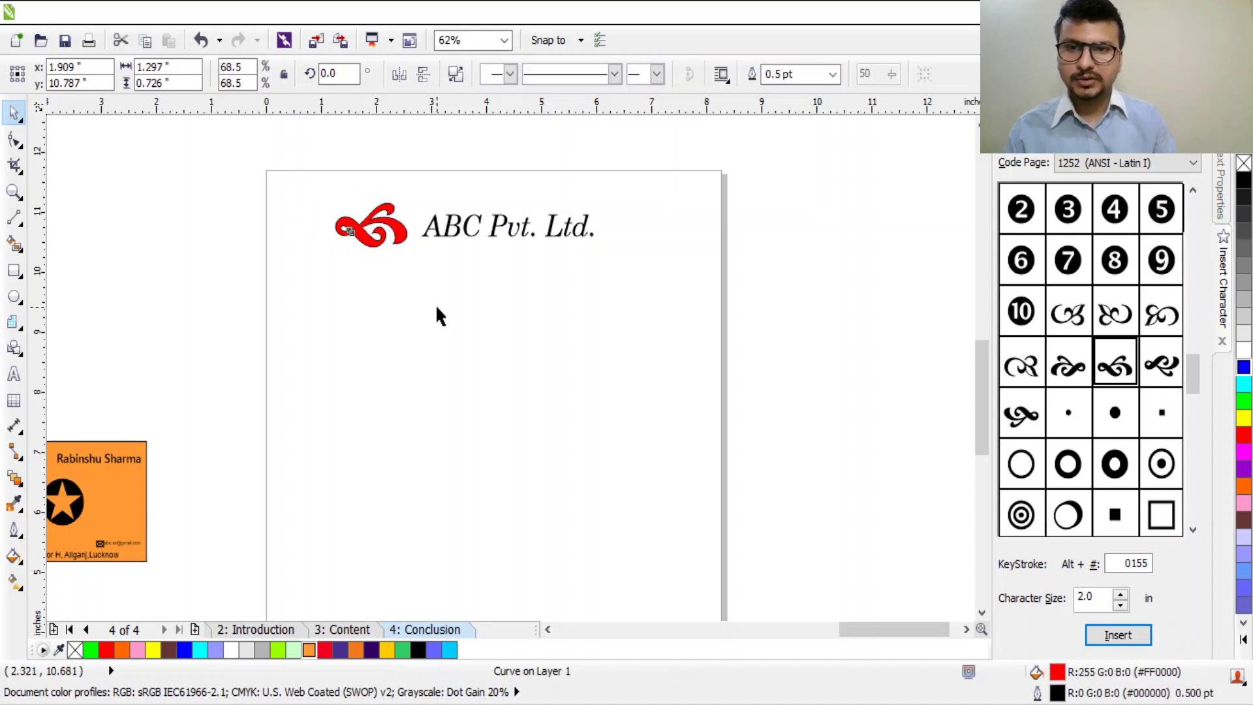
click(438, 310)
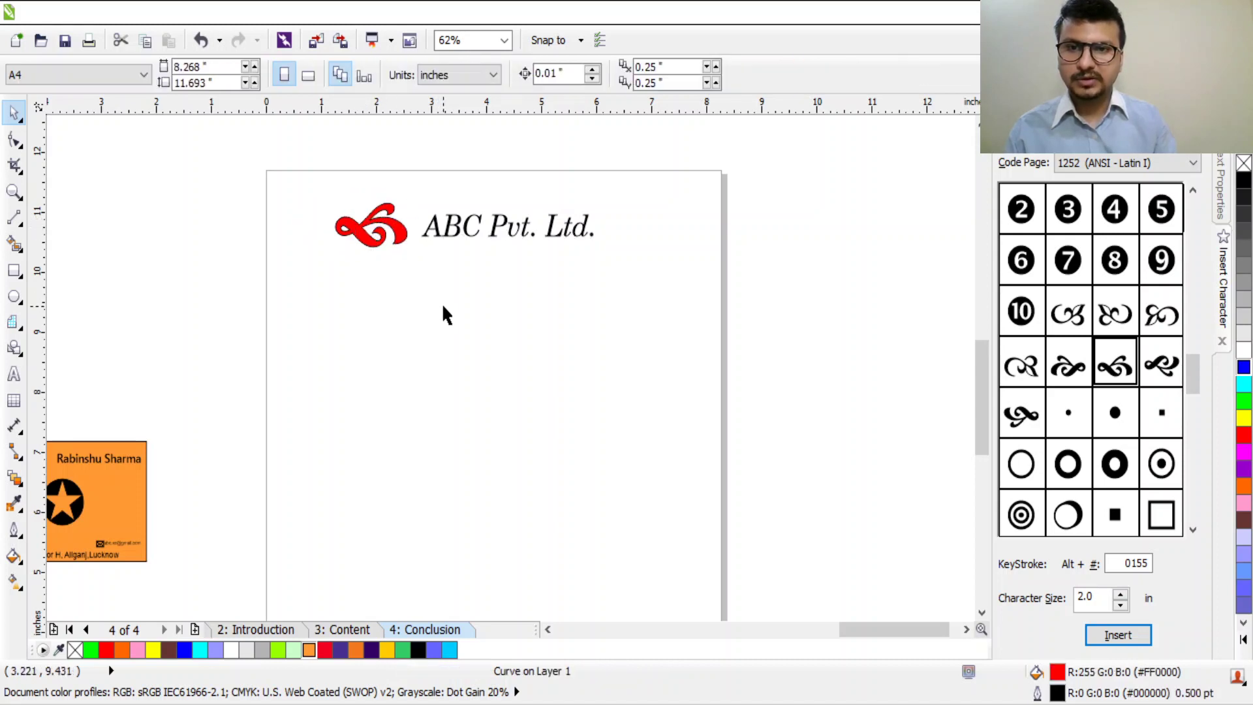
Step: Draw a round-cornered Sky Blue rectangle behind the swirl and heading, narrowed to fit
click(25, 271)
drag(300, 188, 677, 263)
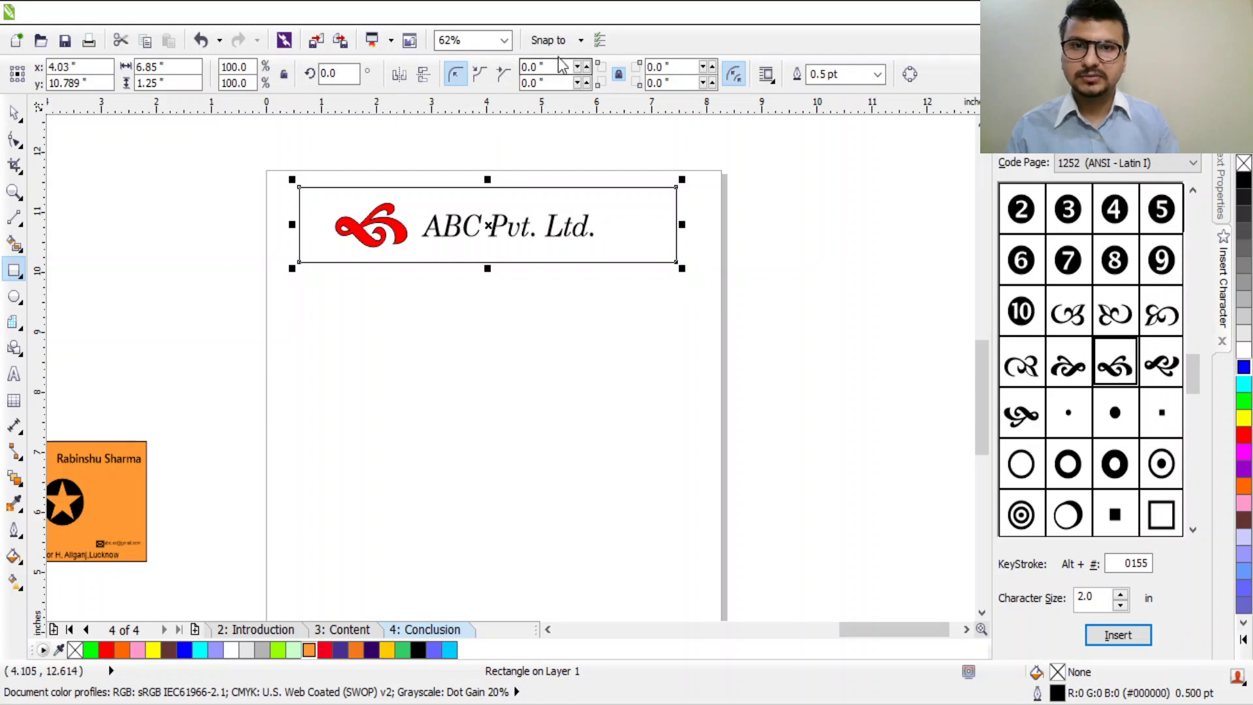
drag(580, 72, 586, 72)
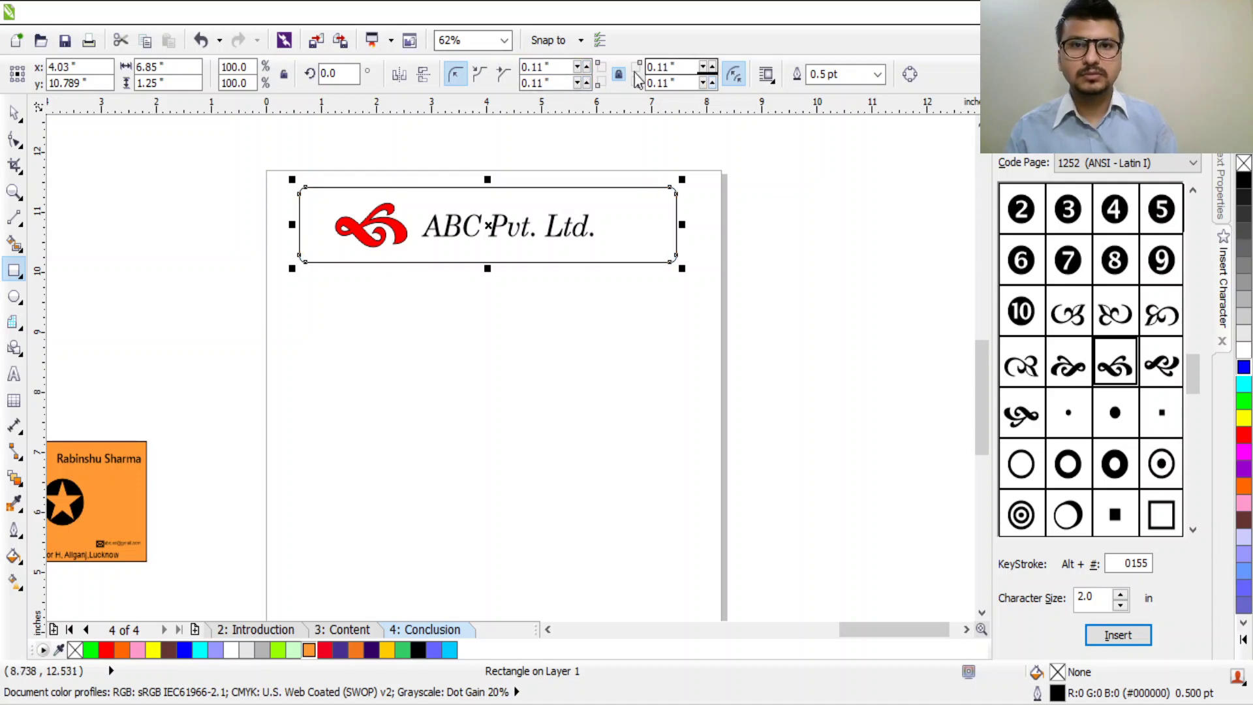
click(578, 67)
drag(577, 68, 587, 65)
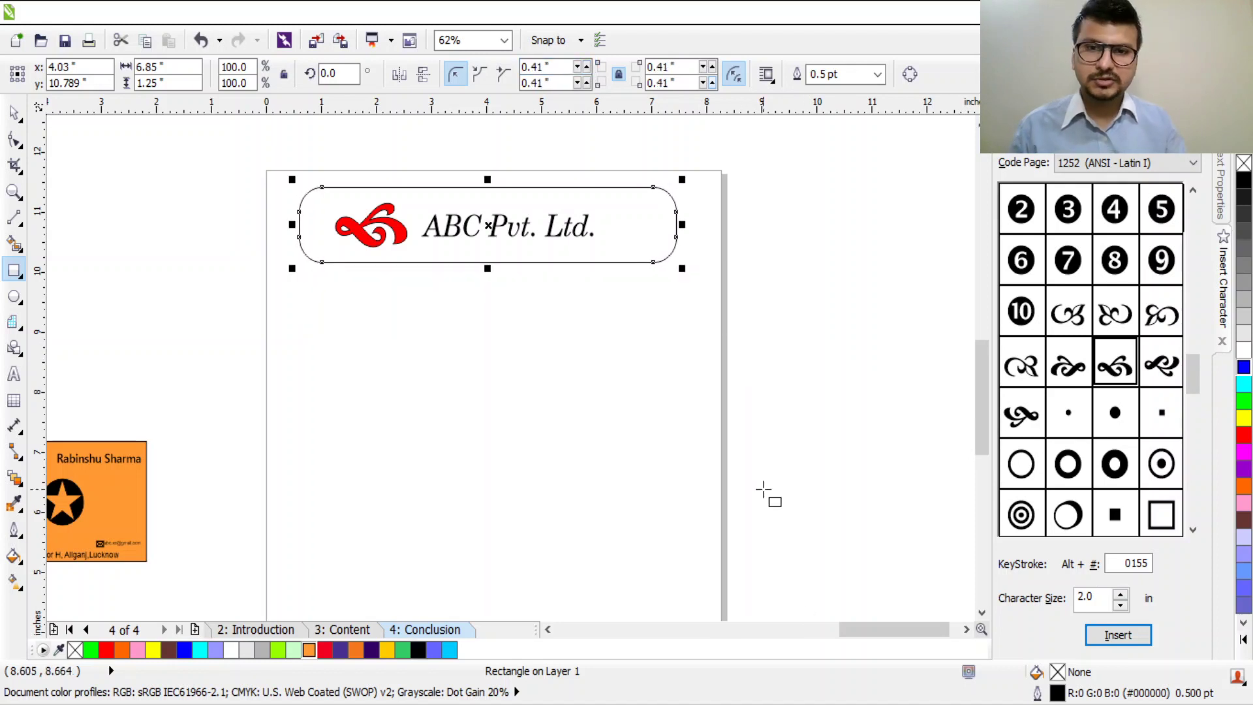
click(454, 650)
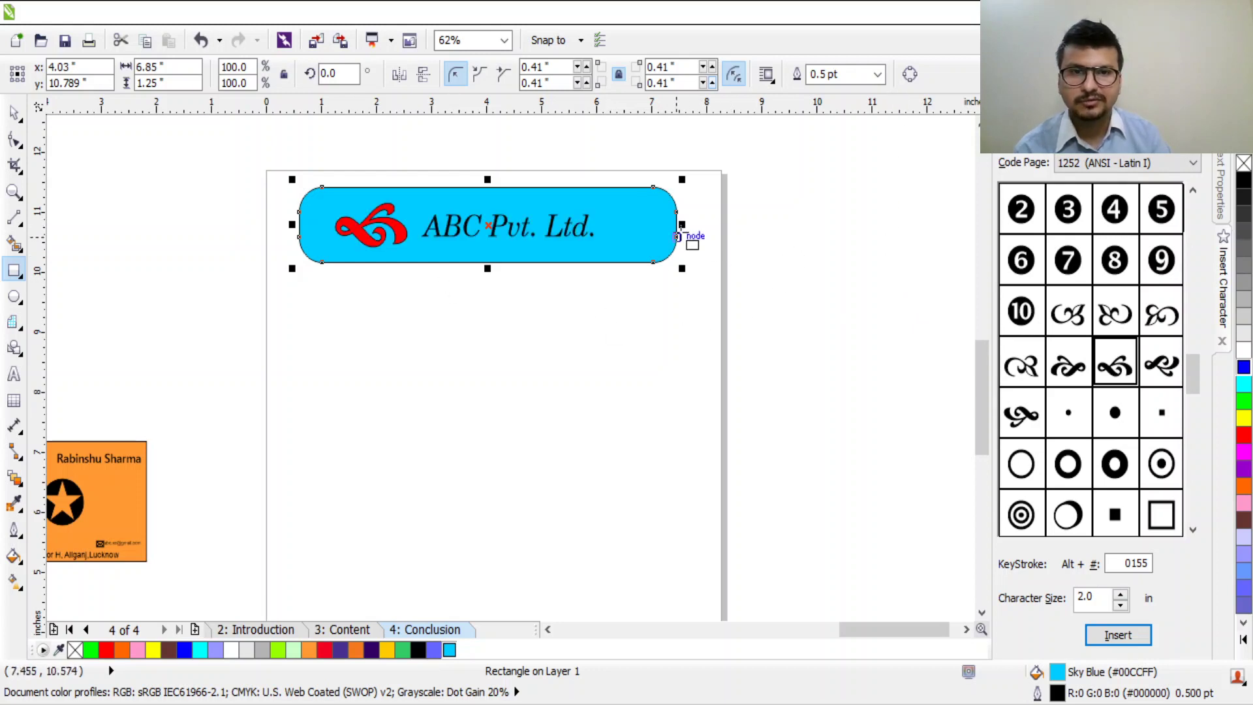
drag(682, 224, 636, 255)
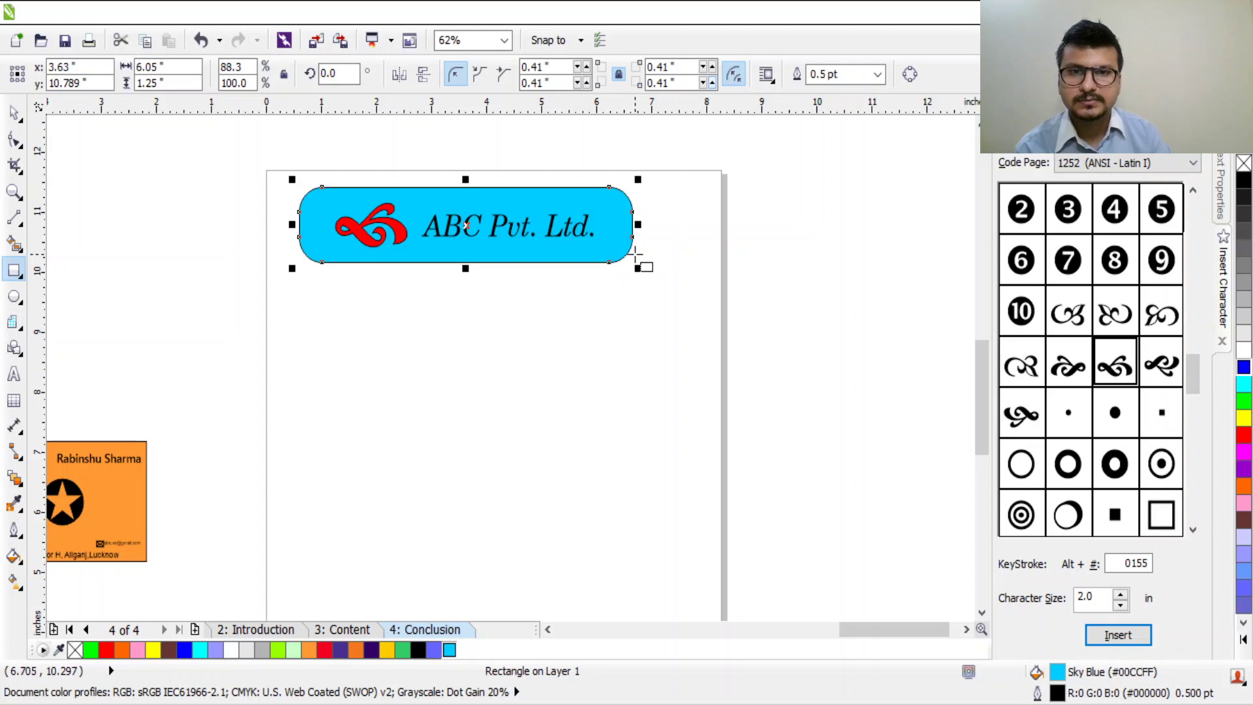
Step: Group the rectangle, swirl and heading, and move the header into place
click(15, 112)
click(334, 293)
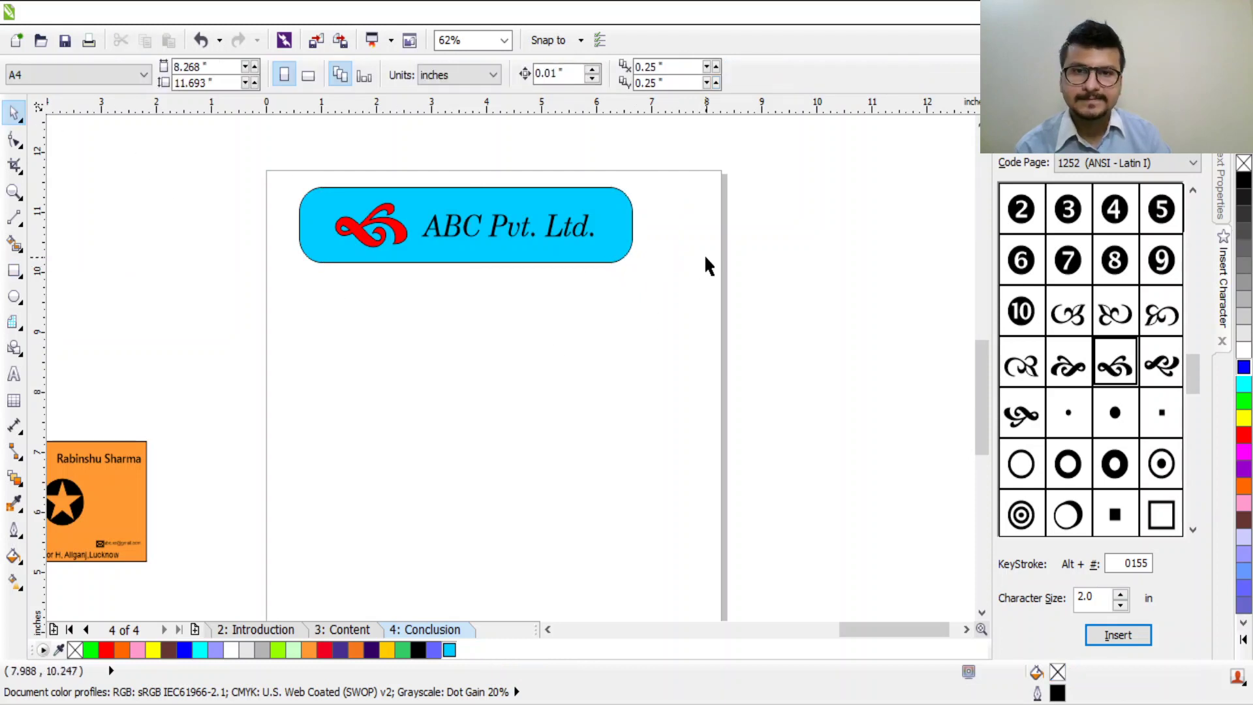
drag(257, 142, 758, 353)
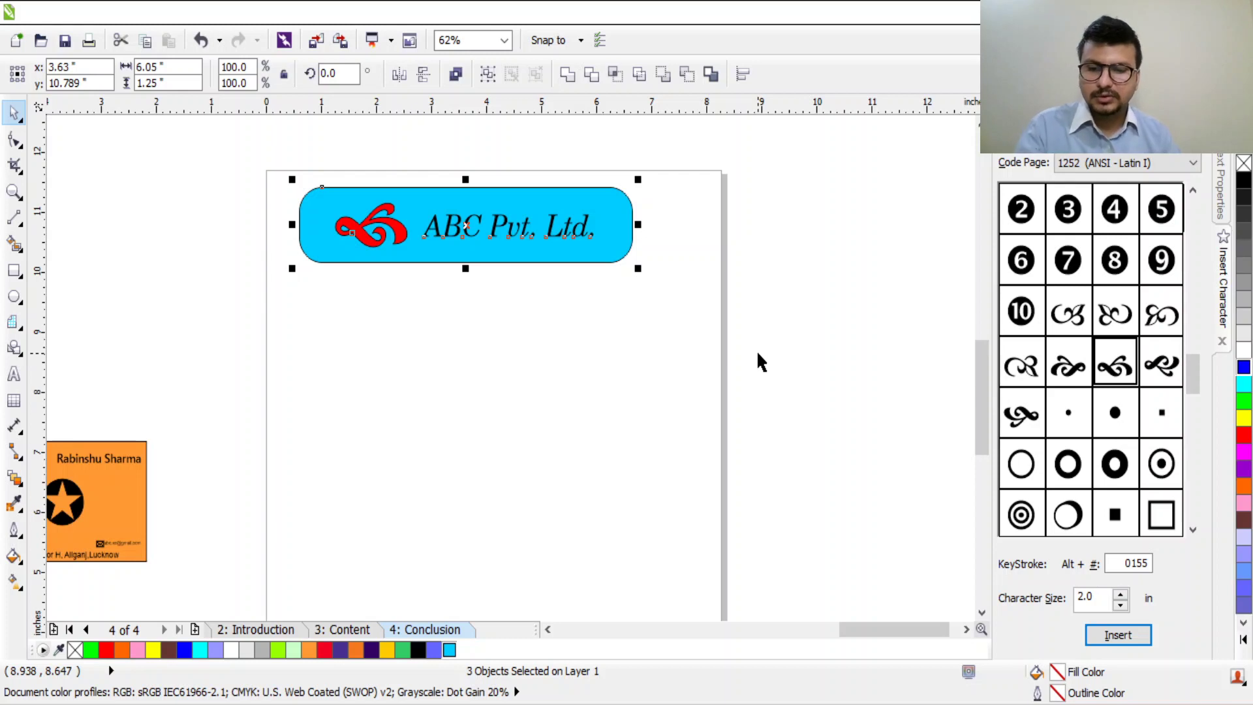
key(ctrl+g)
drag(596, 249, 632, 248)
Step: Nudge the header group slightly left and deselect it
click(835, 350)
scroll(833, 354, down, 2)
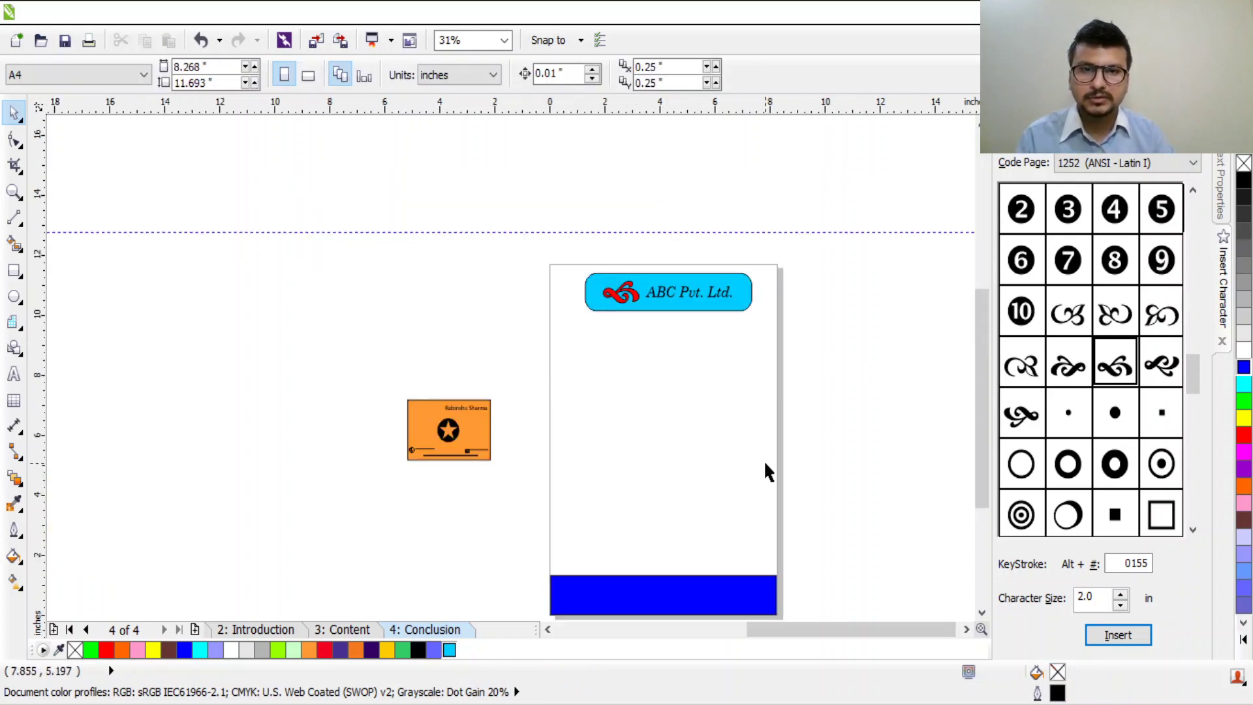
scroll(657, 202, up, 2)
scroll(659, 193, down, 2)
drag(655, 165, 666, 168)
click(766, 213)
click(765, 218)
Step: Move the orange business card up beside the letterhead page and ungroup it with Ctrl+U
scroll(743, 466, down, 2)
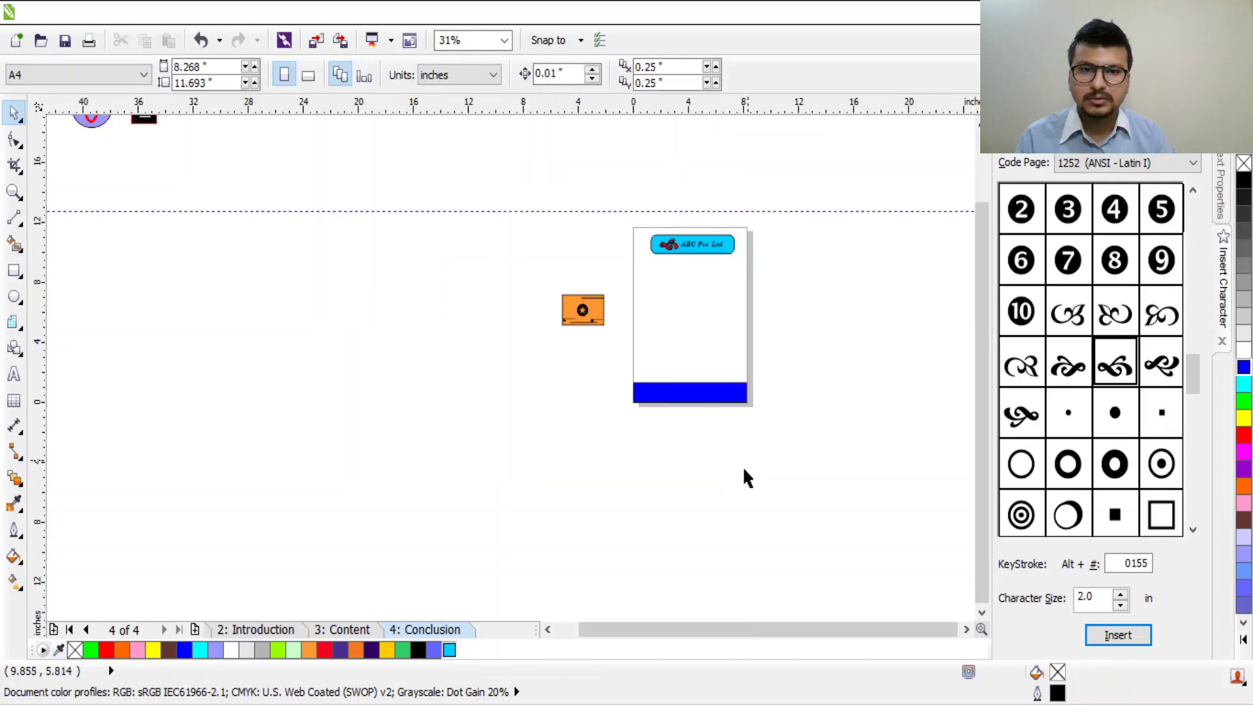
scroll(667, 488, up, 4)
scroll(766, 194, down, 6)
scroll(776, 167, up, 8)
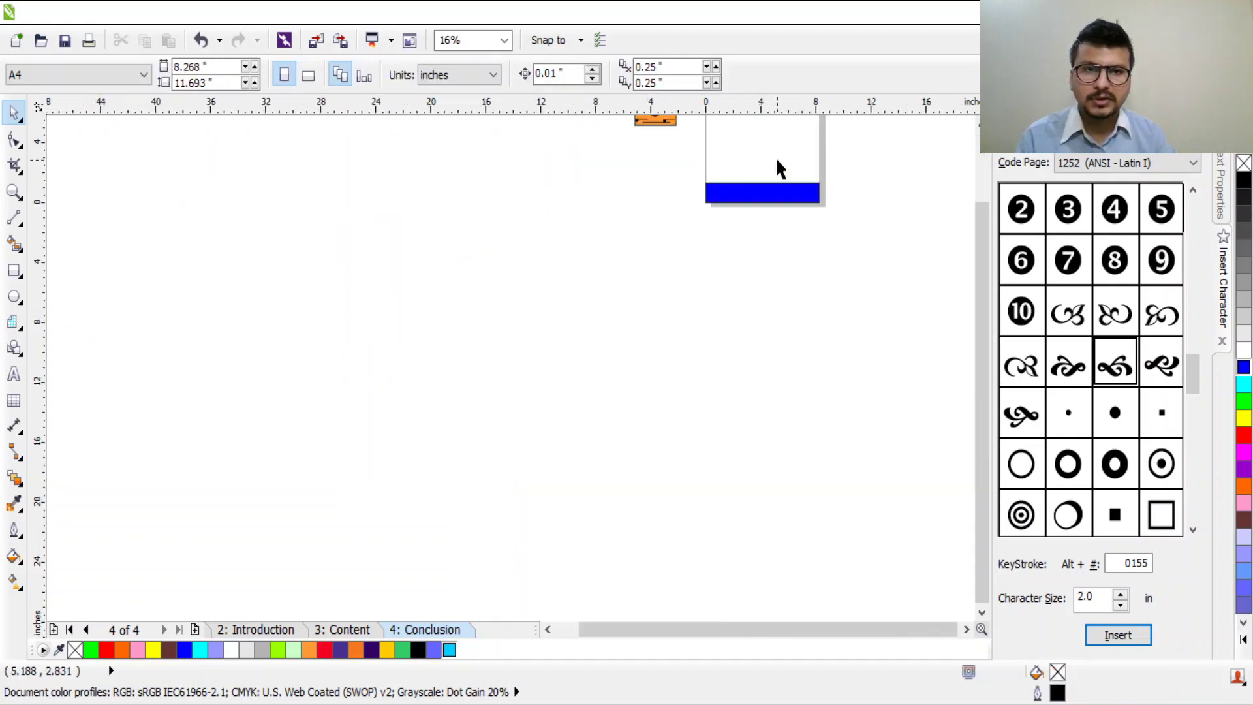
scroll(687, 233, down, 2)
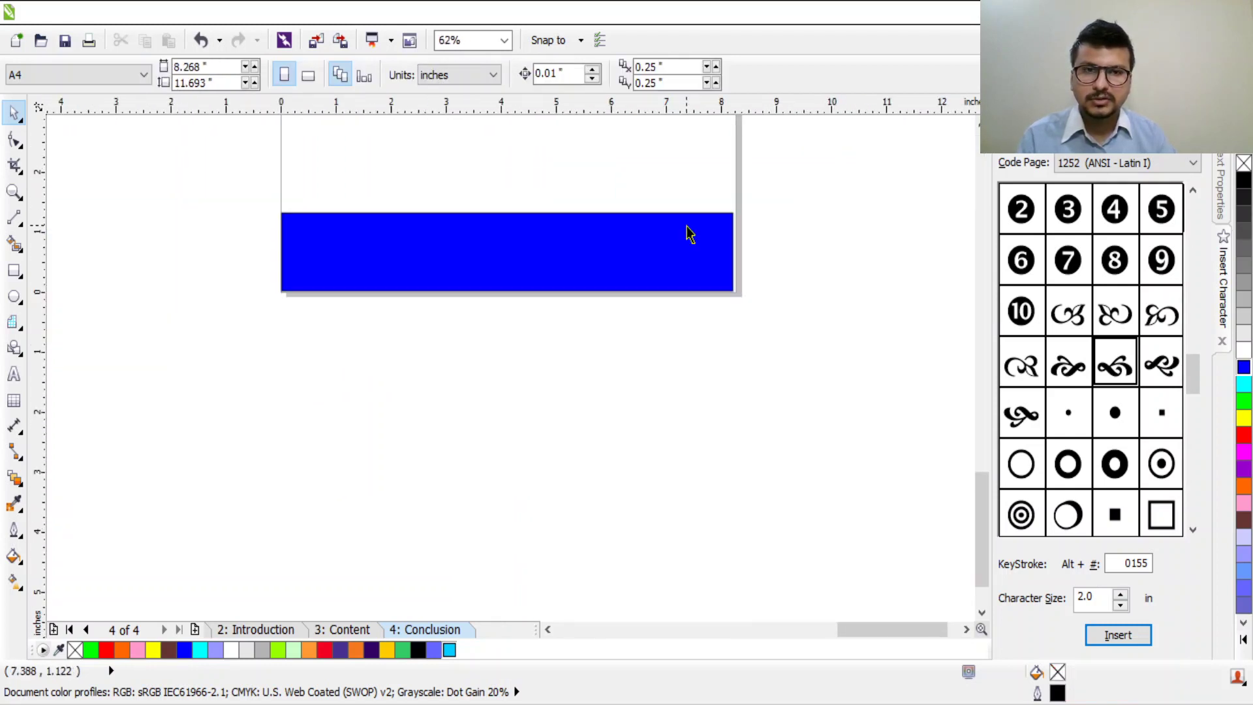
drag(550, 232, 603, 398)
scroll(604, 398, down, 1)
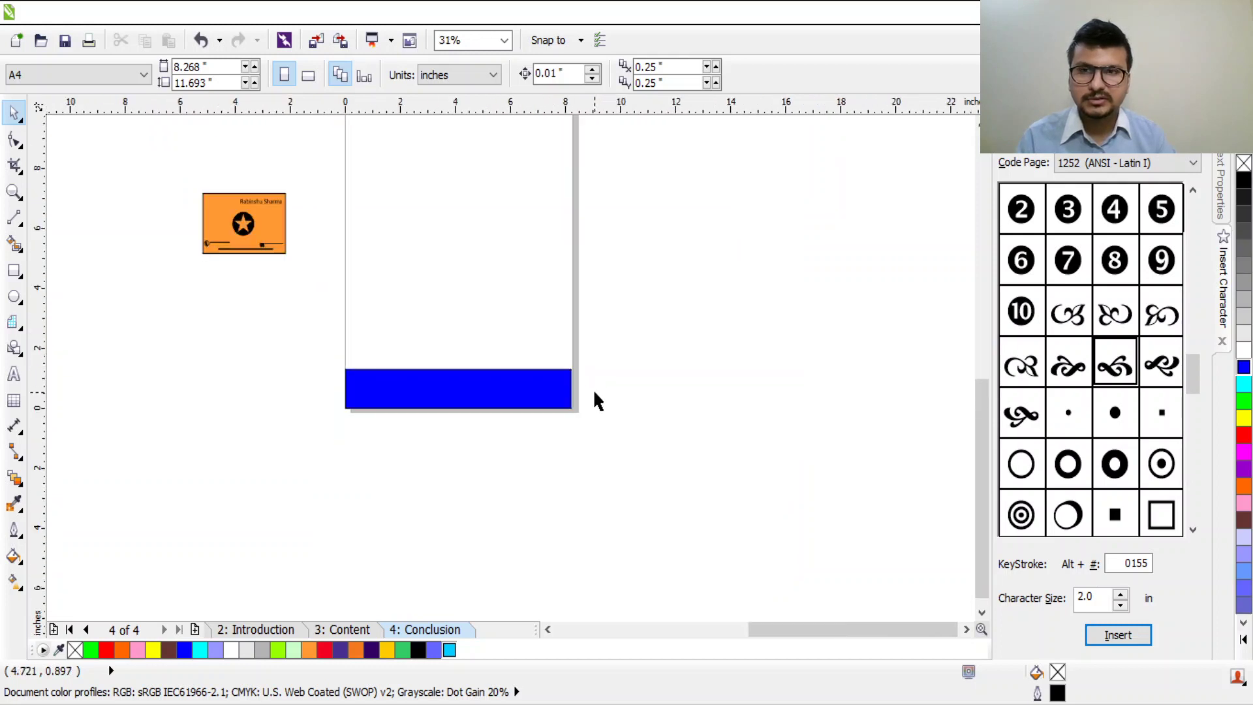
click(243, 216)
drag(243, 215, 226, 357)
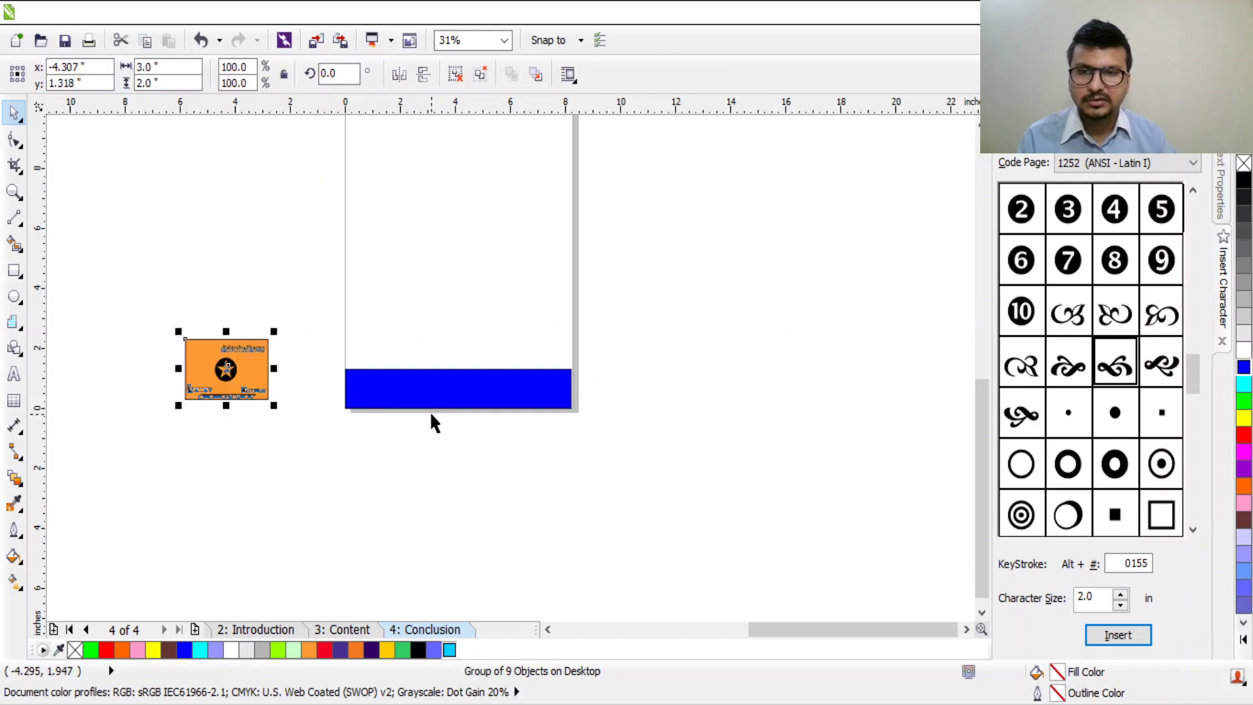
scroll(350, 396, up, 1)
drag(148, 355, 190, 274)
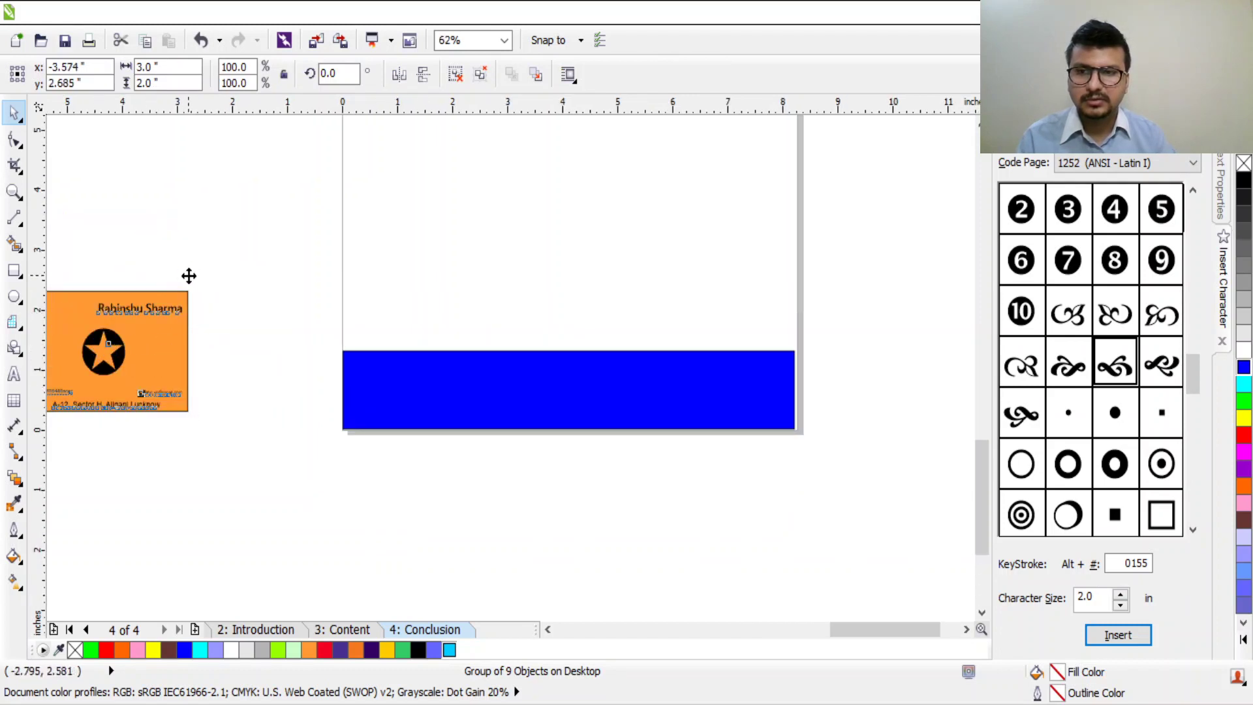
key(ctrl+u)
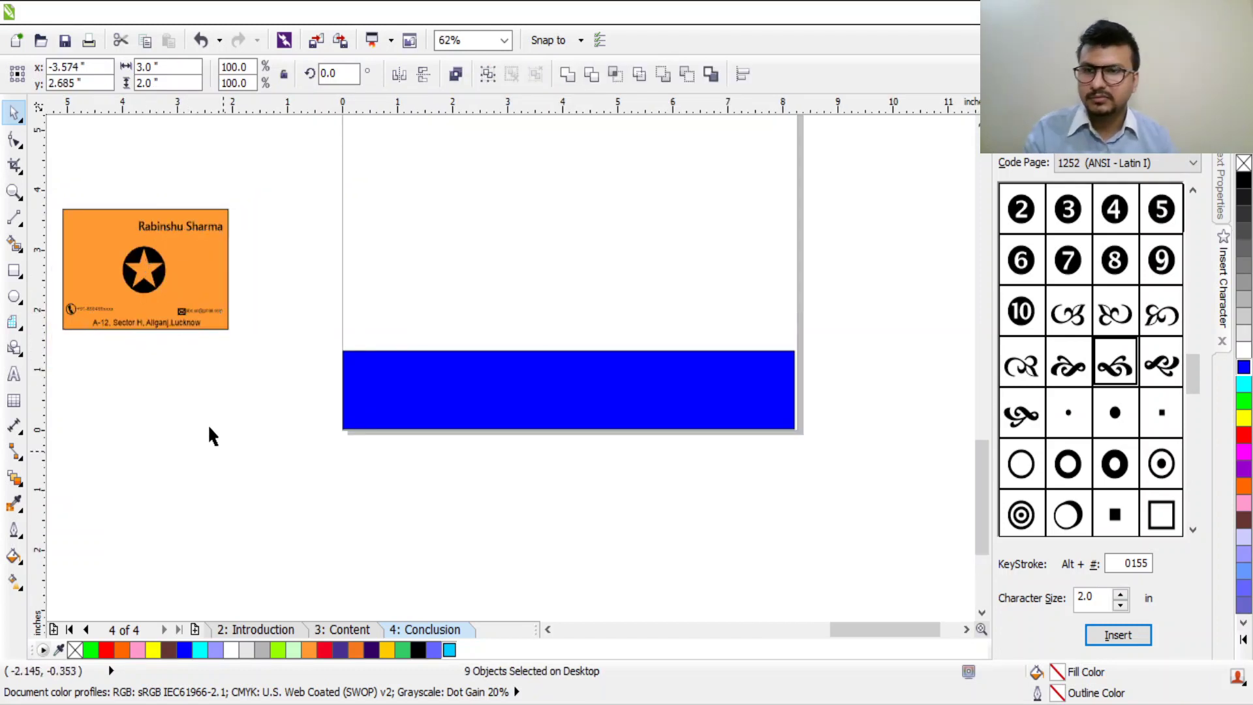
click(150, 327)
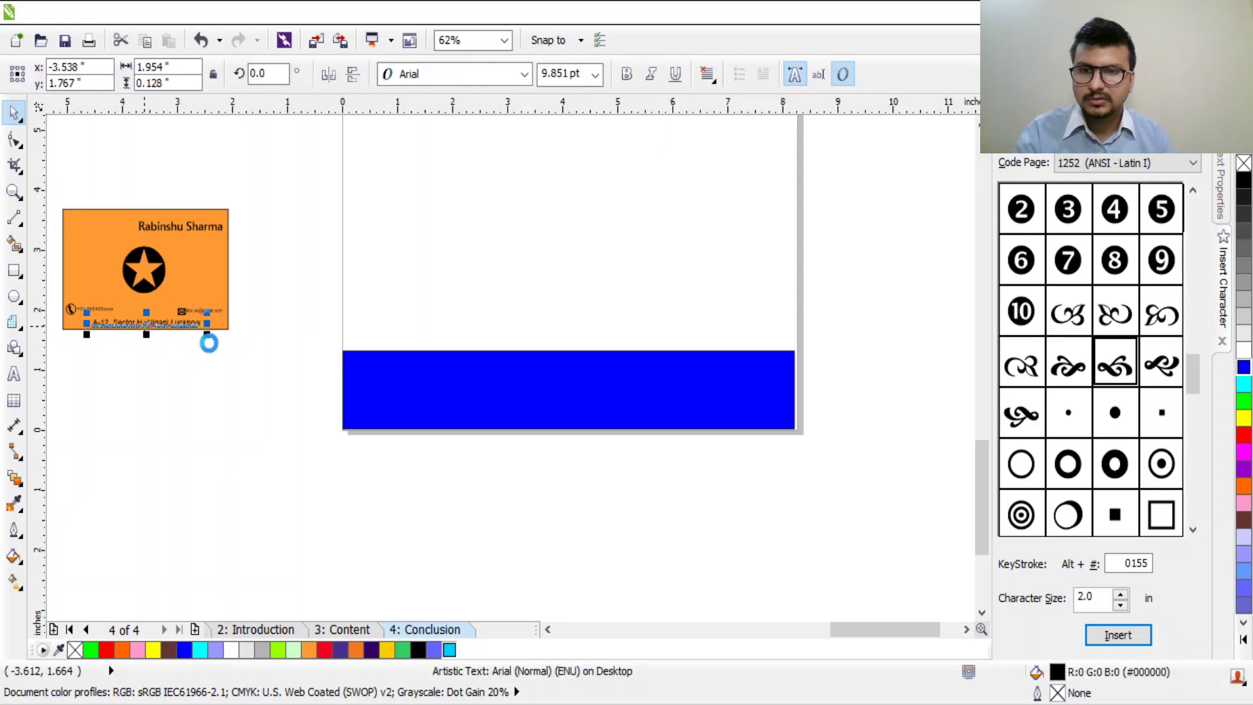
Step: Select the blue footer rectangle, undo a stray change, and clear the selection
click(480, 394)
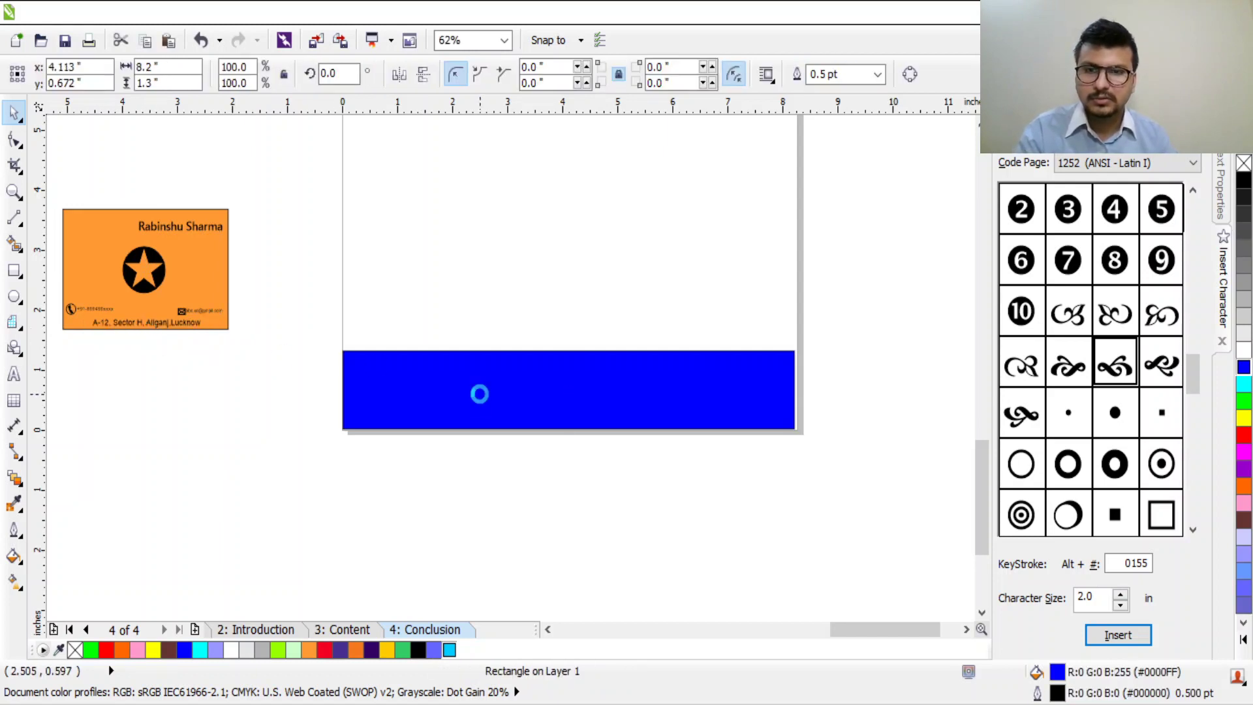
key(ctrl+z)
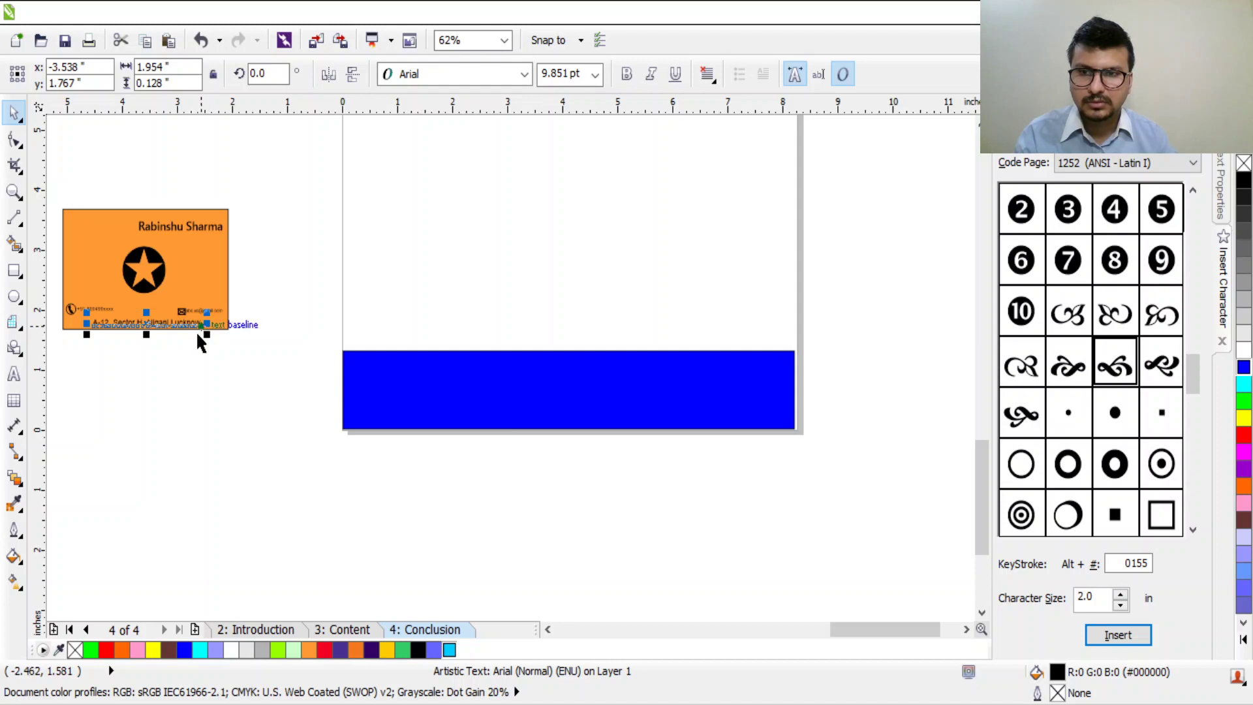
click(507, 418)
click(841, 504)
drag(811, 481, 372, 275)
click(456, 425)
click(274, 379)
Step: Move the address line off the card and place a white copy in the blue footer
click(143, 322)
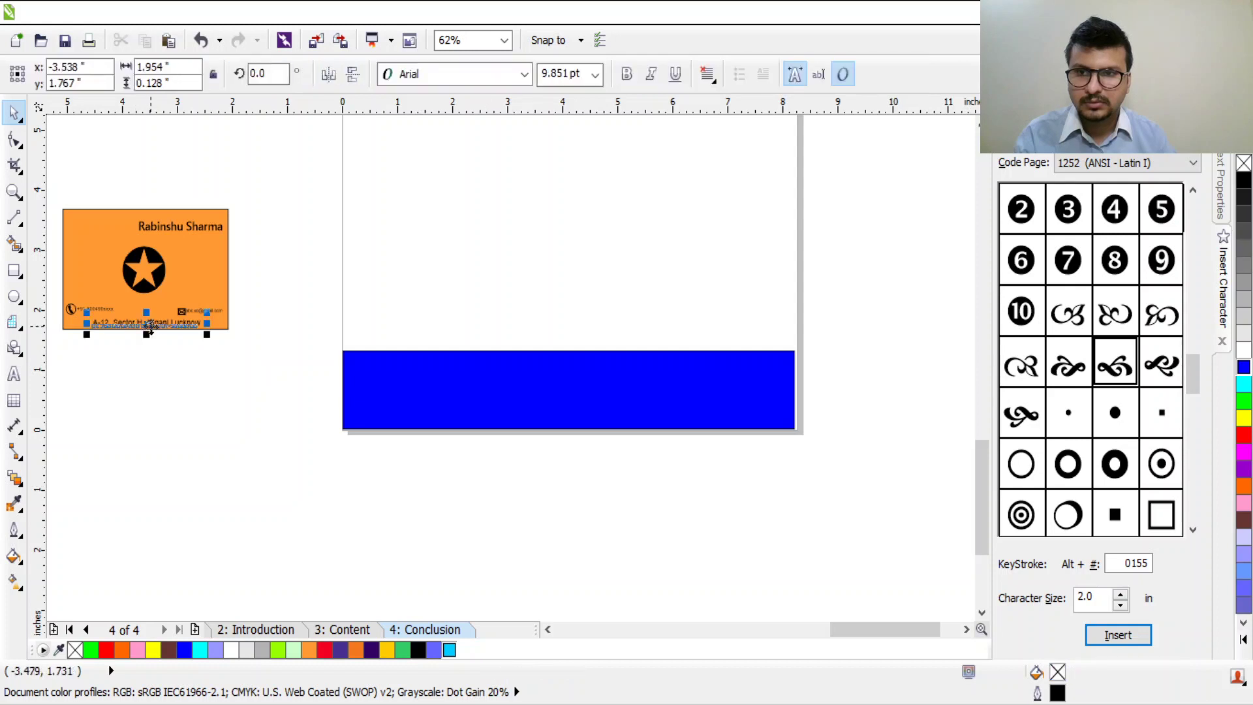
drag(154, 321, 162, 392)
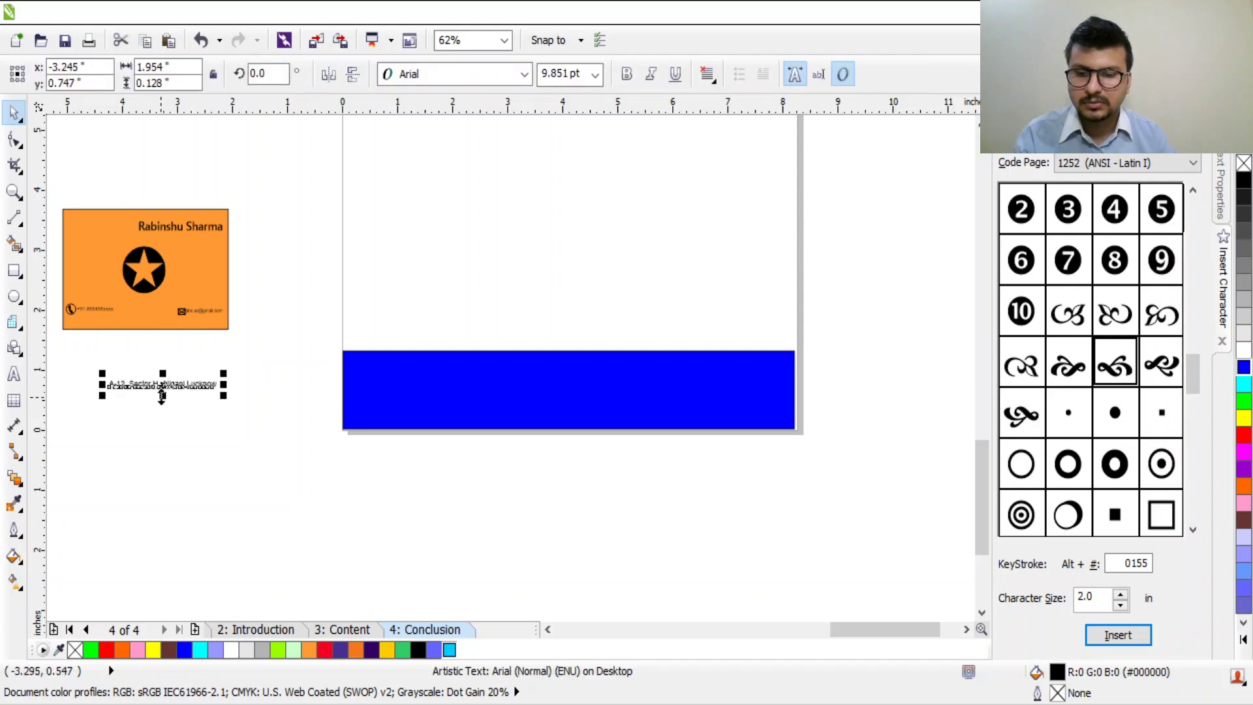
drag(203, 386, 574, 392)
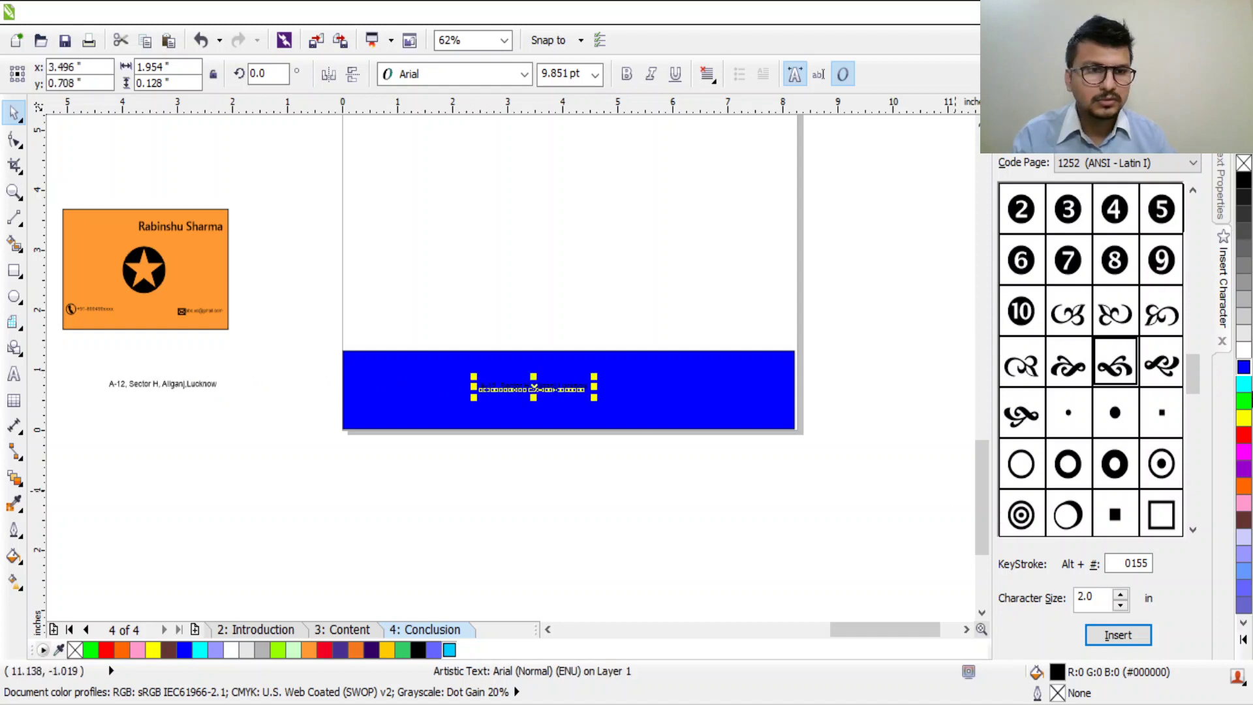
click(1243, 350)
Step: Enlarge the footer address to about 25.9 pt and centre it in the band
drag(595, 378, 813, 359)
drag(697, 406, 665, 412)
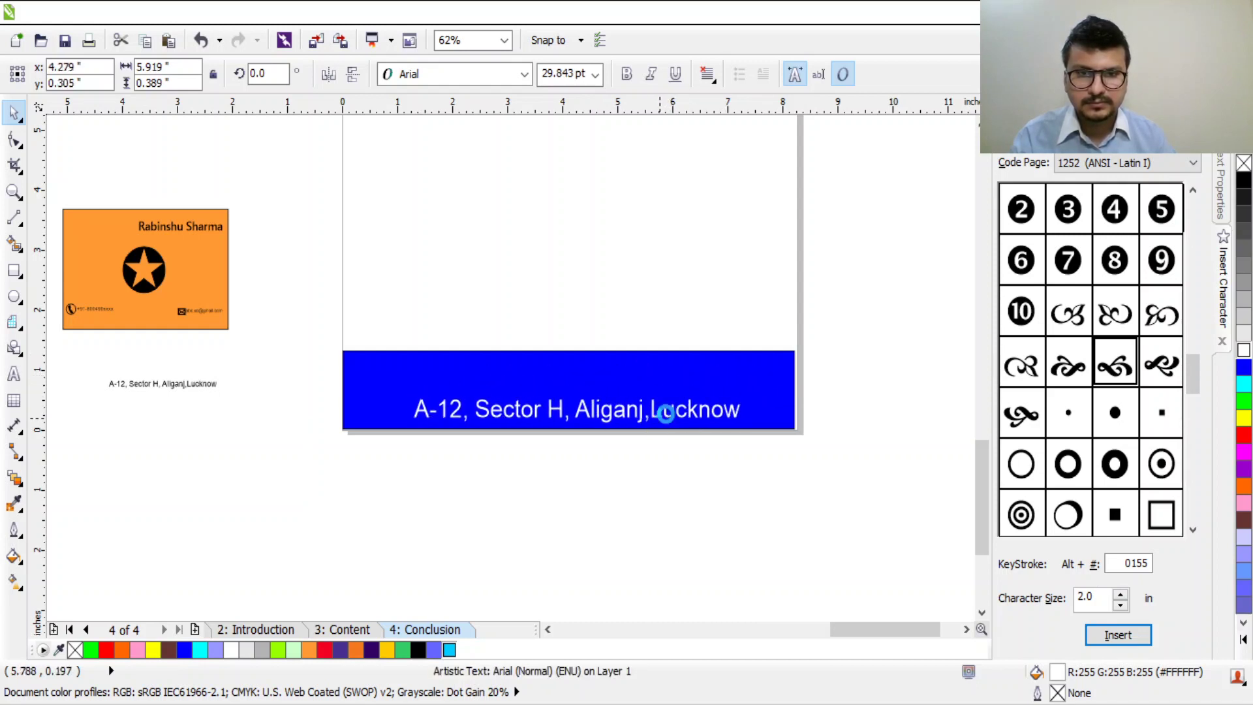
mouse_move(744, 396)
mouse_down()
mouse_move(733, 400)
mouse_move(746, 394)
mouse_up()
mouse_move(678, 419)
mouse_down()
mouse_move(688, 409)
mouse_move(689, 421)
mouse_up()
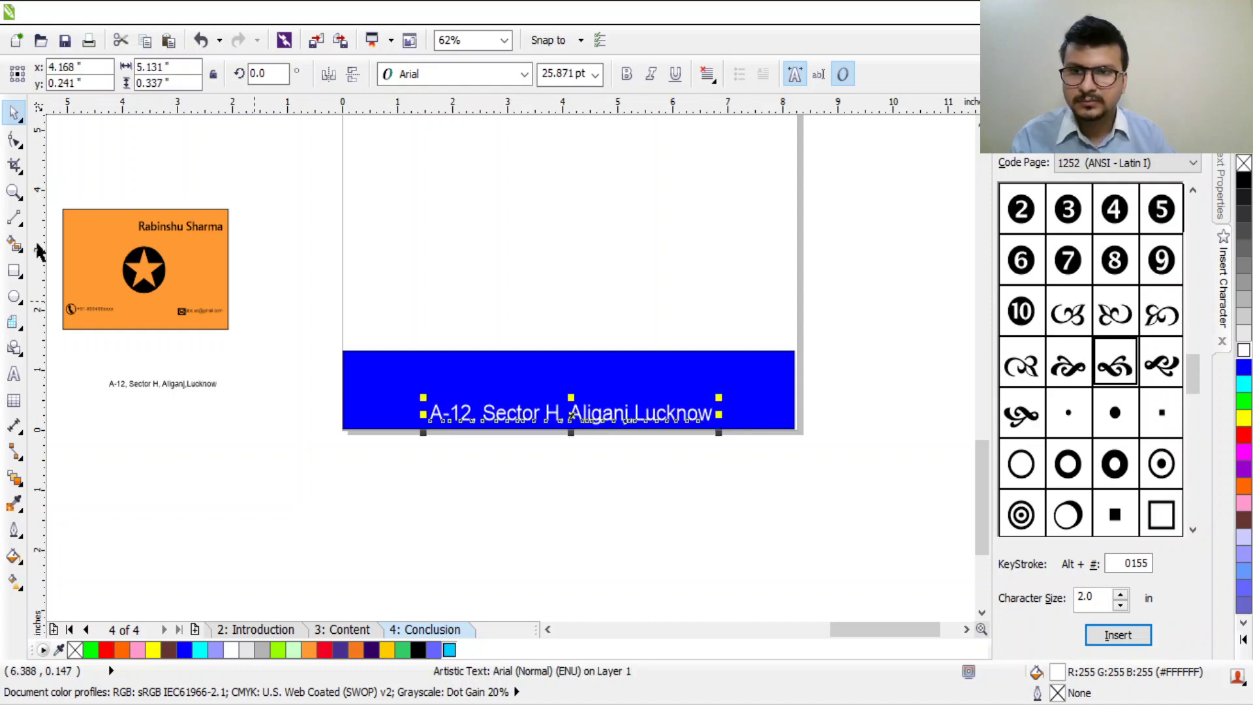
click(75, 307)
click(104, 308)
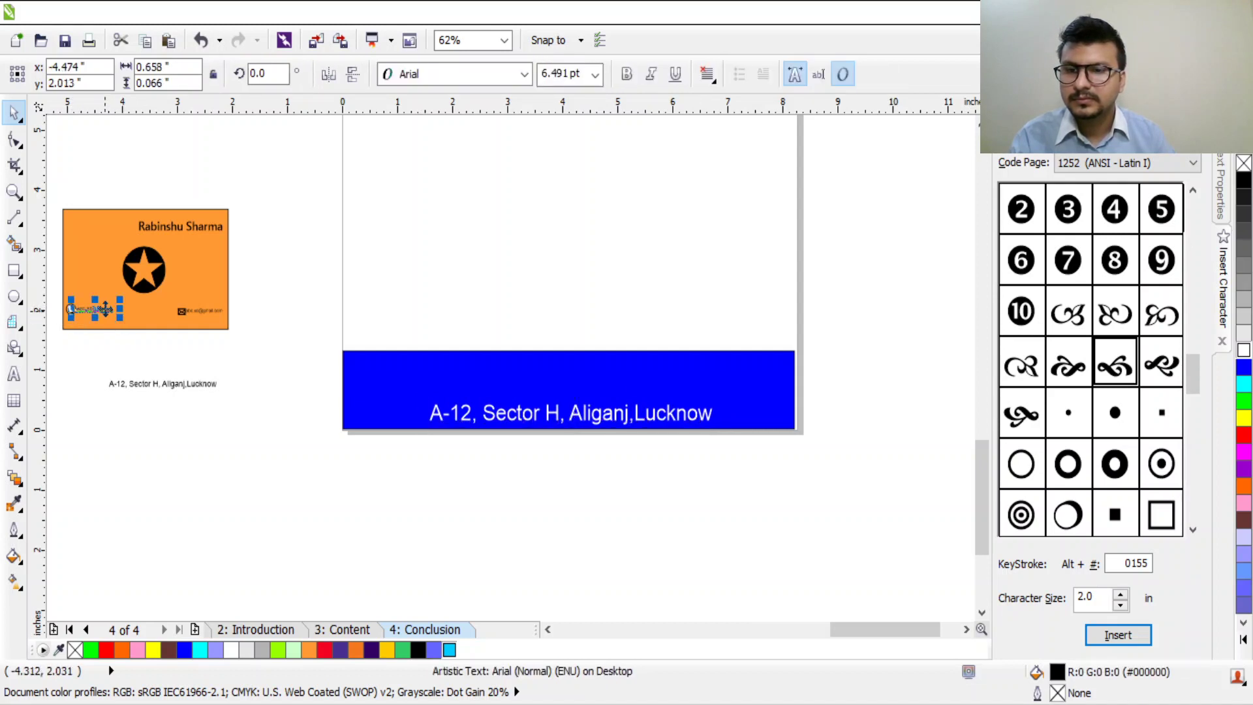
Step: Move a copy of the phone number onto the blue footer, undoing the phone-icon move
drag(105, 308, 388, 386)
scroll(357, 389, up, 4)
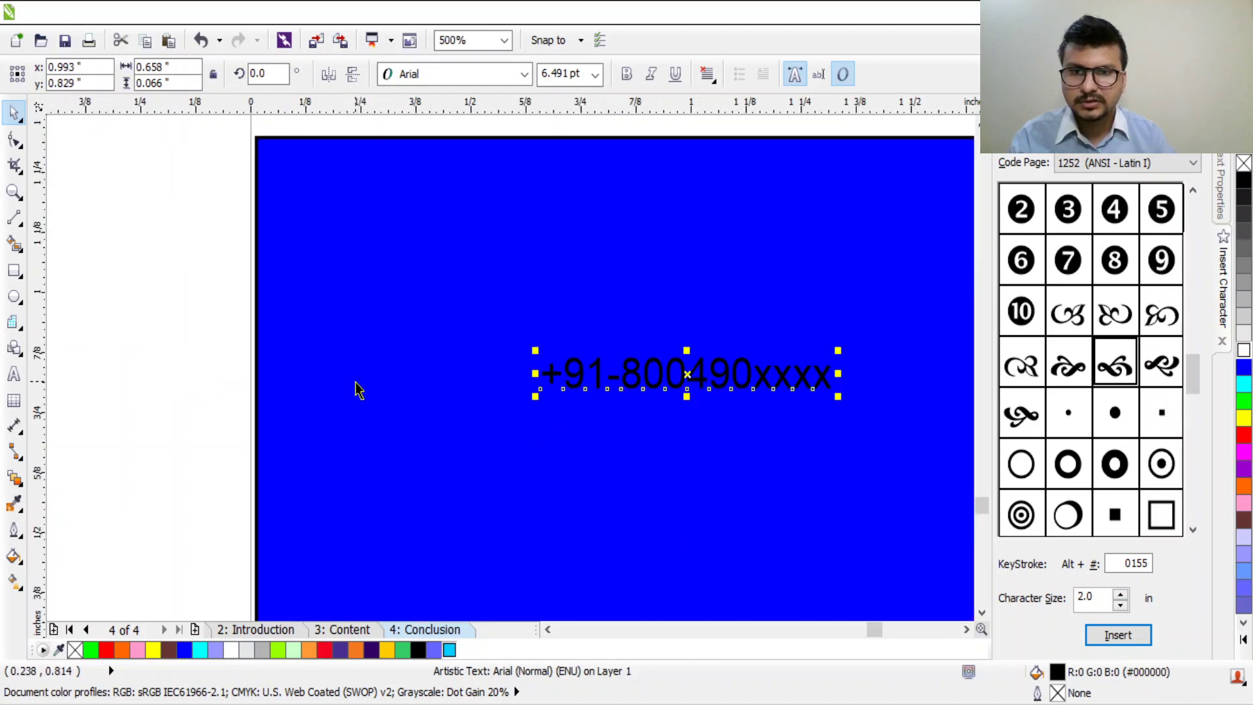
scroll(612, 412, down, 2)
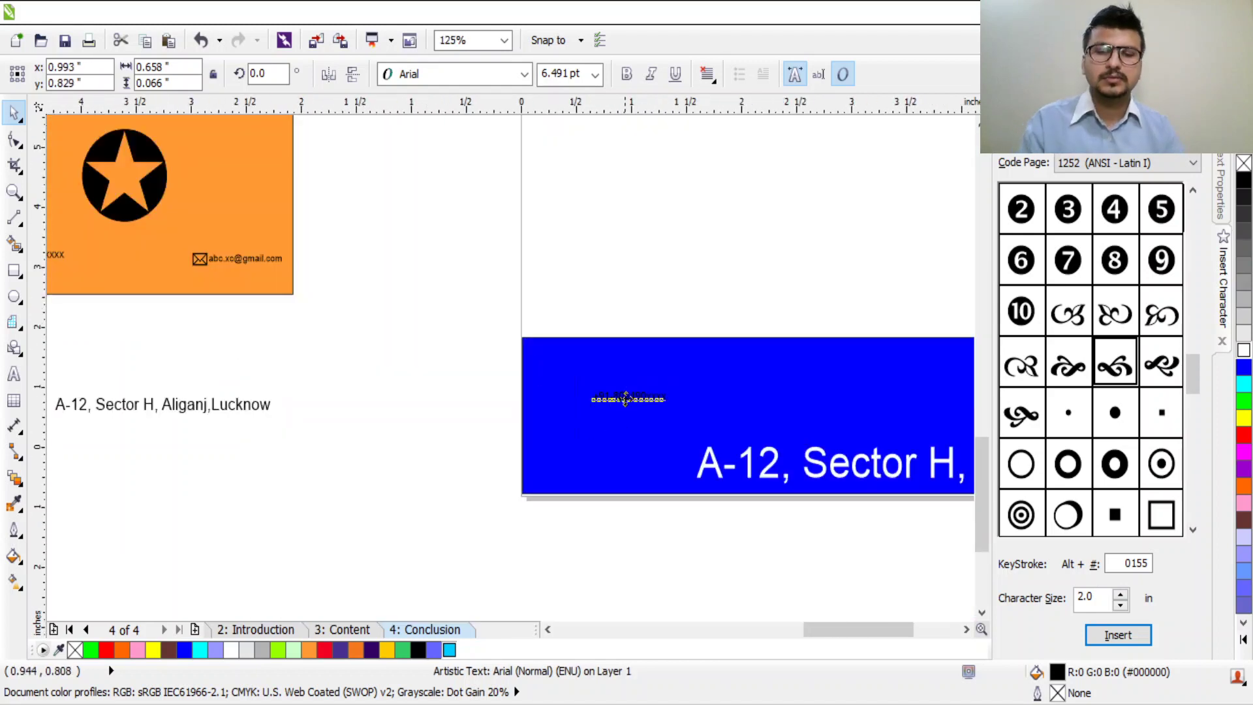
scroll(625, 398, down, 1)
click(303, 328)
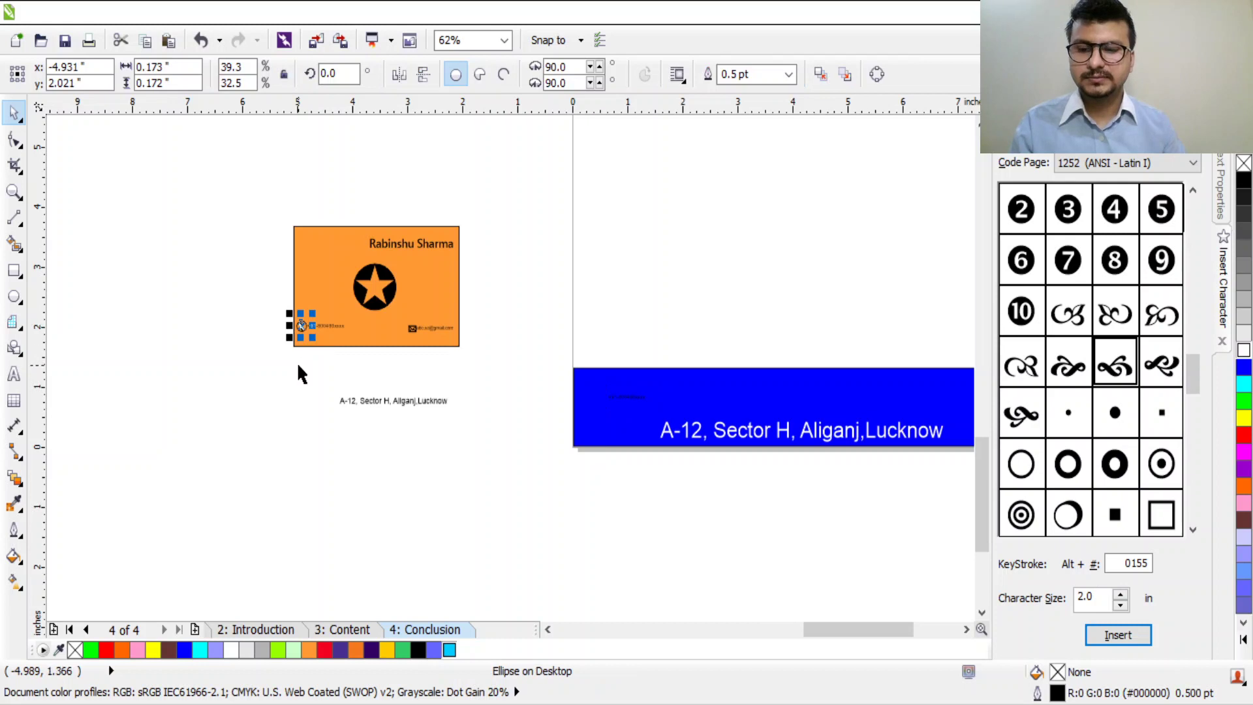
drag(316, 308, 592, 390)
scroll(592, 390, up, 2)
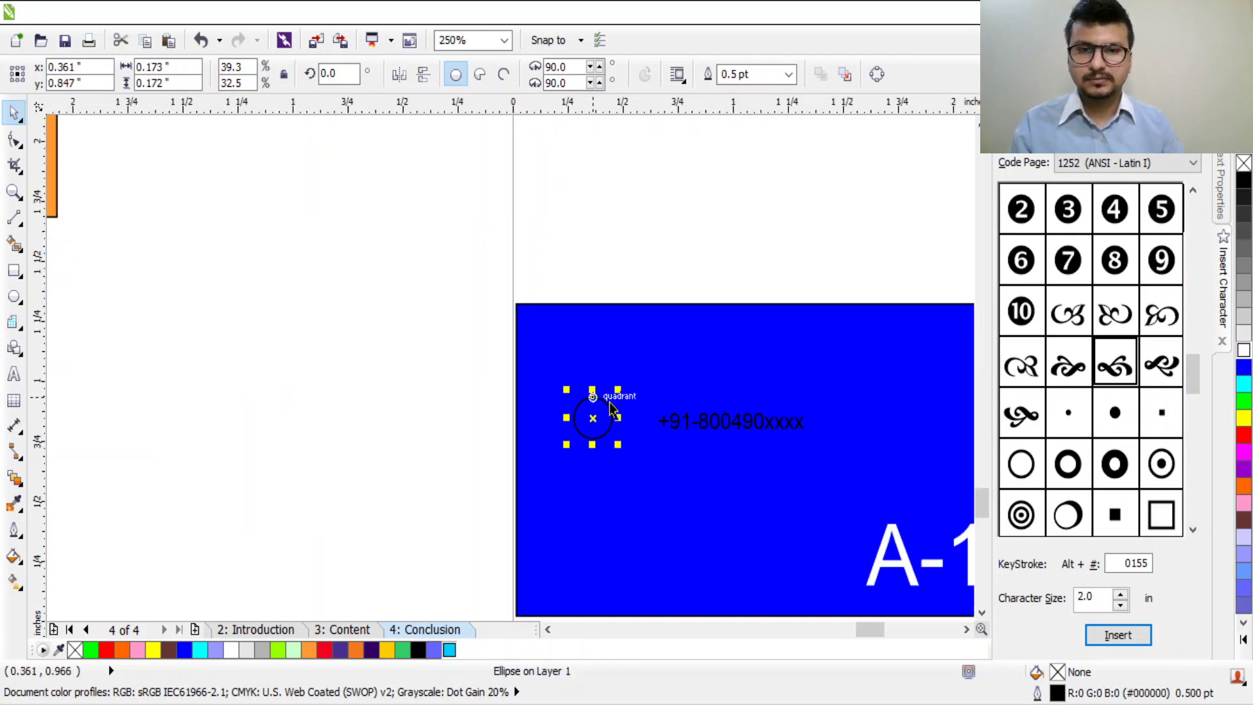
click(590, 423)
key(ctrl+z)
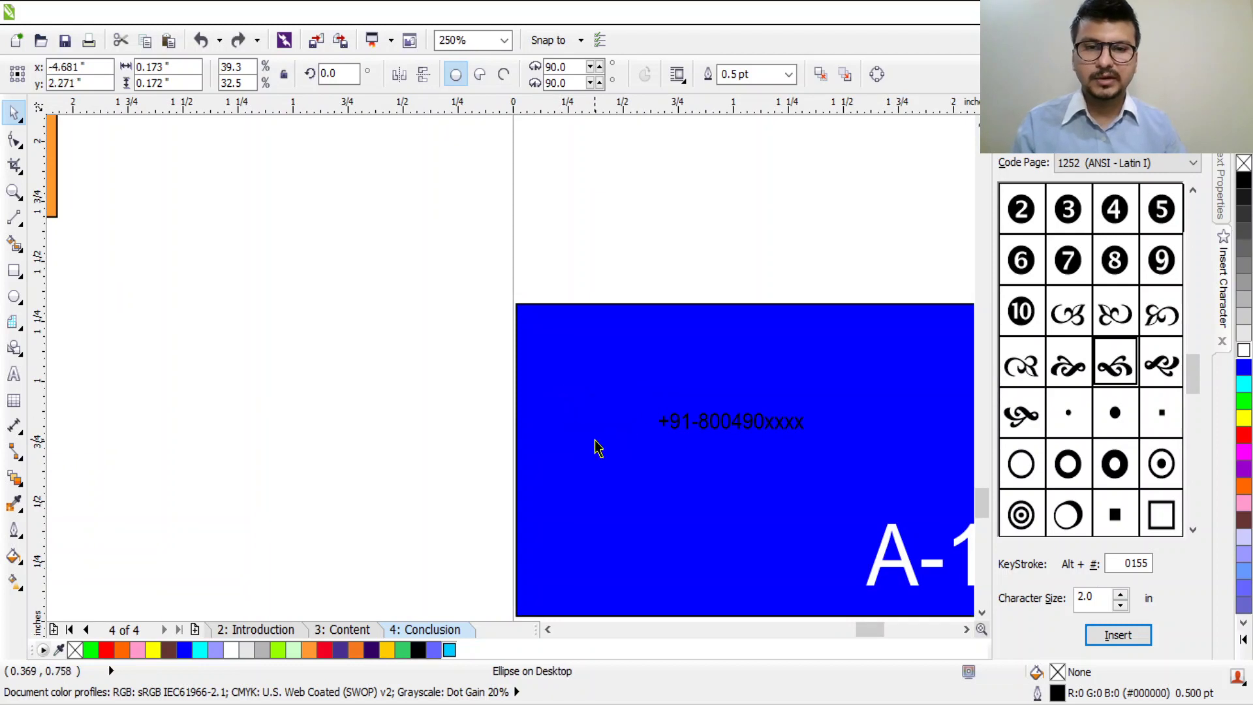
Step: Select the footer phone-number text and colour it white
double_click(780, 426)
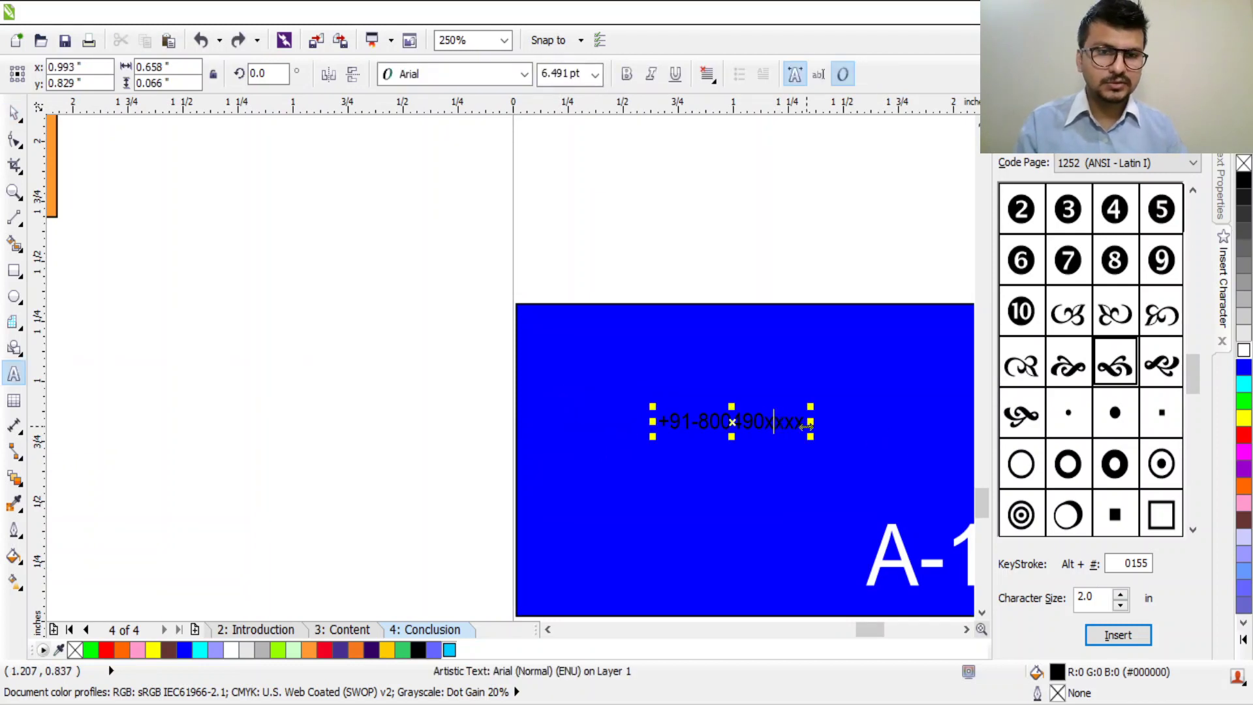
drag(808, 425, 656, 423)
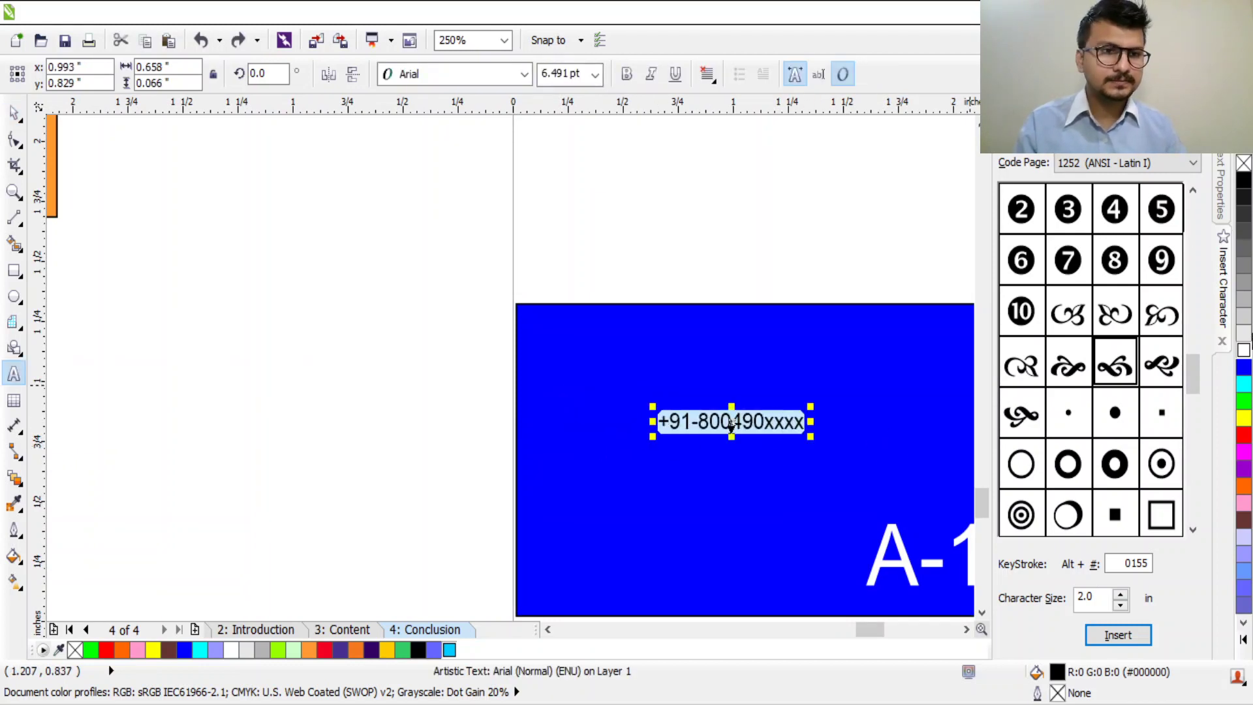
click(1242, 352)
click(793, 421)
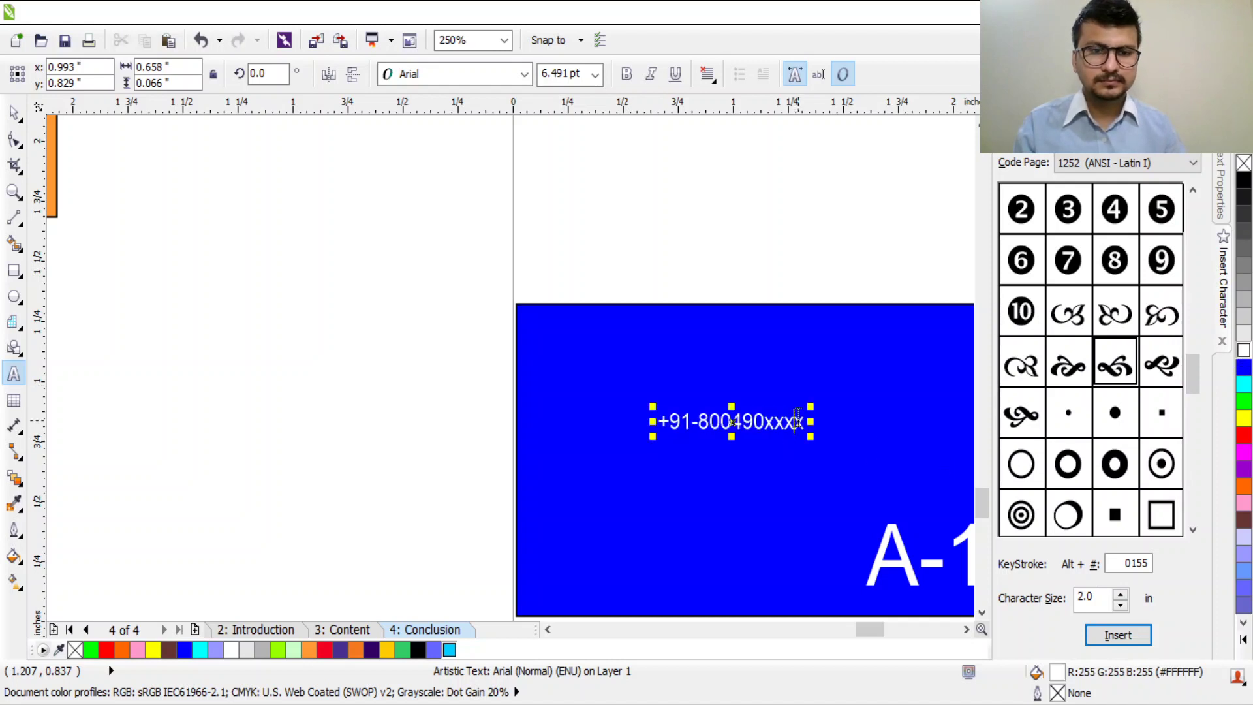
scroll(881, 361, down, 2)
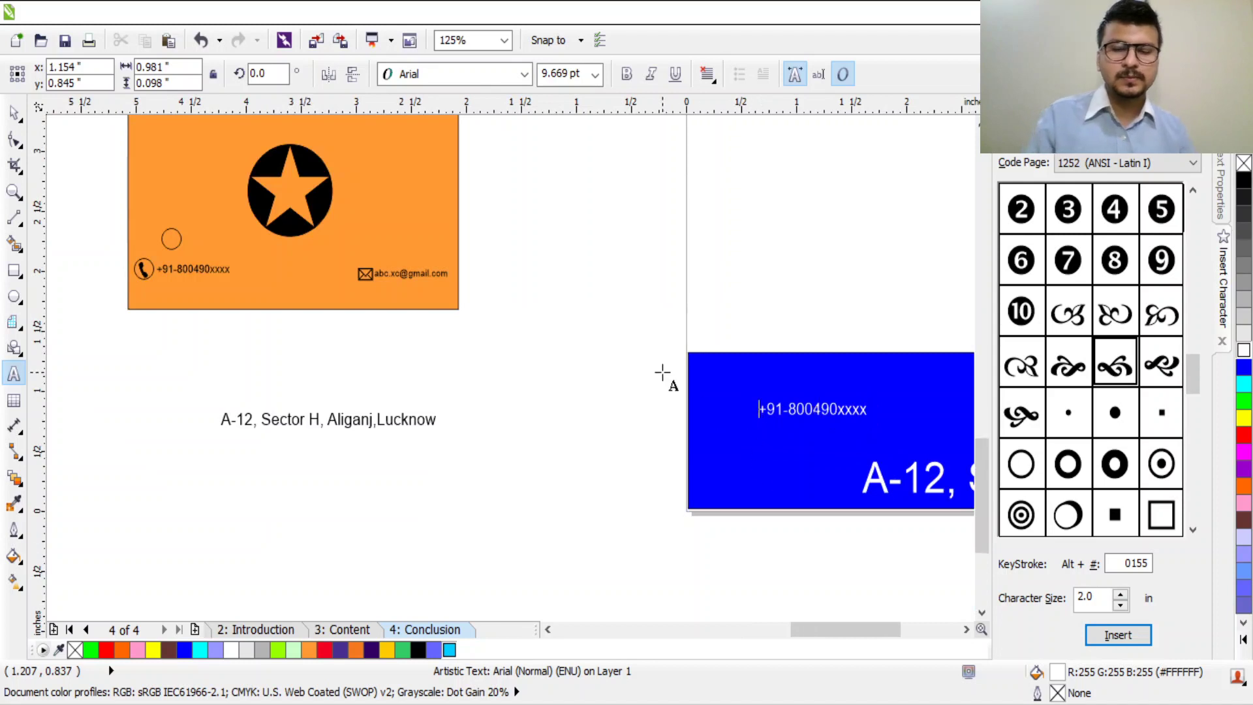
scroll(662, 371, down, 2)
scroll(858, 412, up, 3)
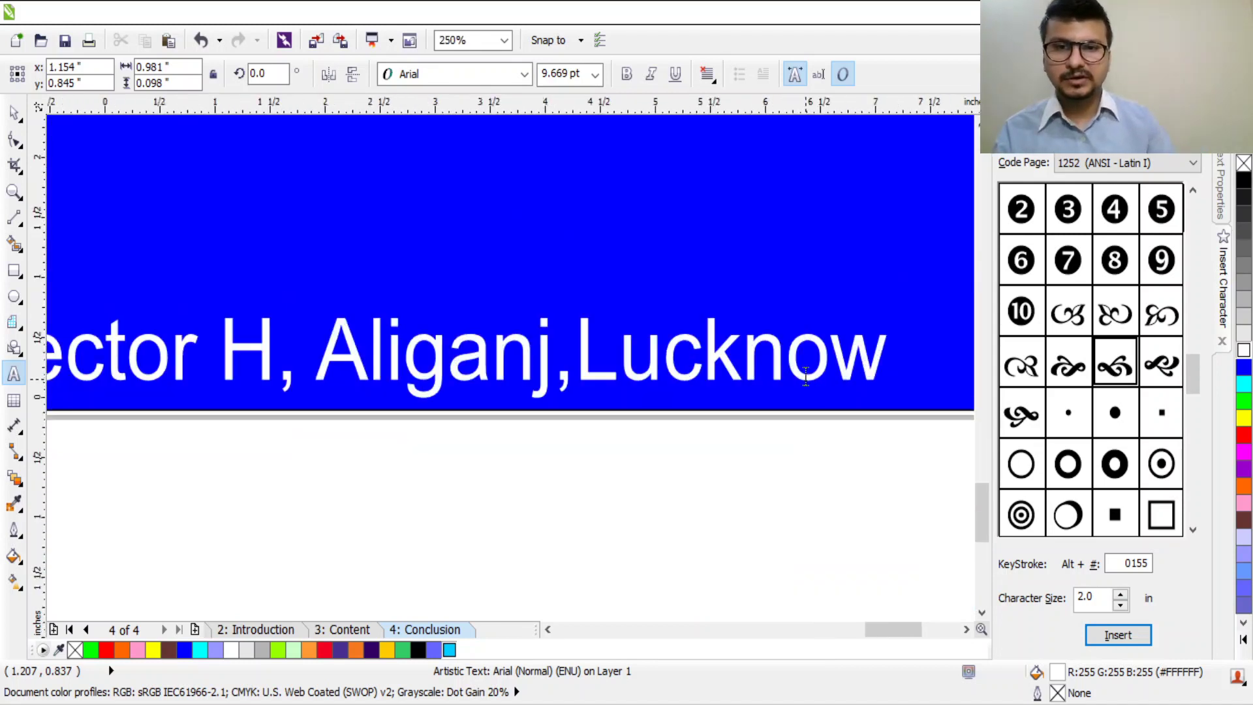
scroll(674, 355, down, 2)
click(585, 343)
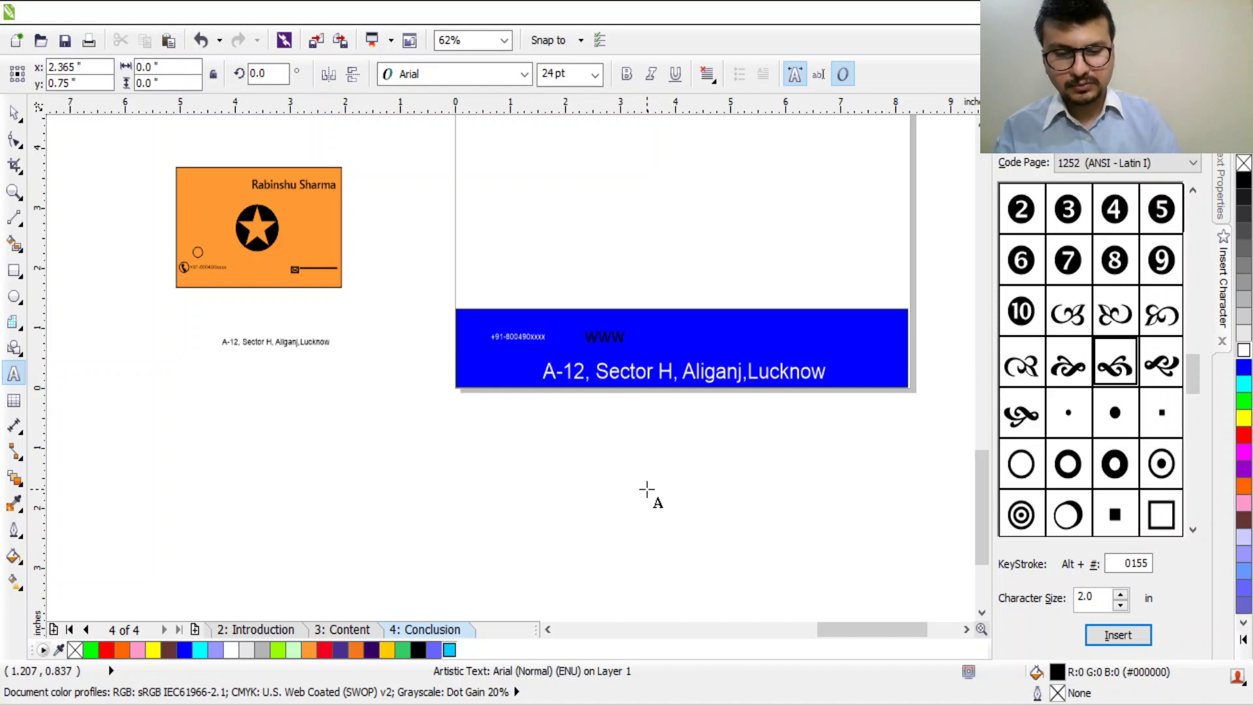
text(.com)
key(ctrl+a)
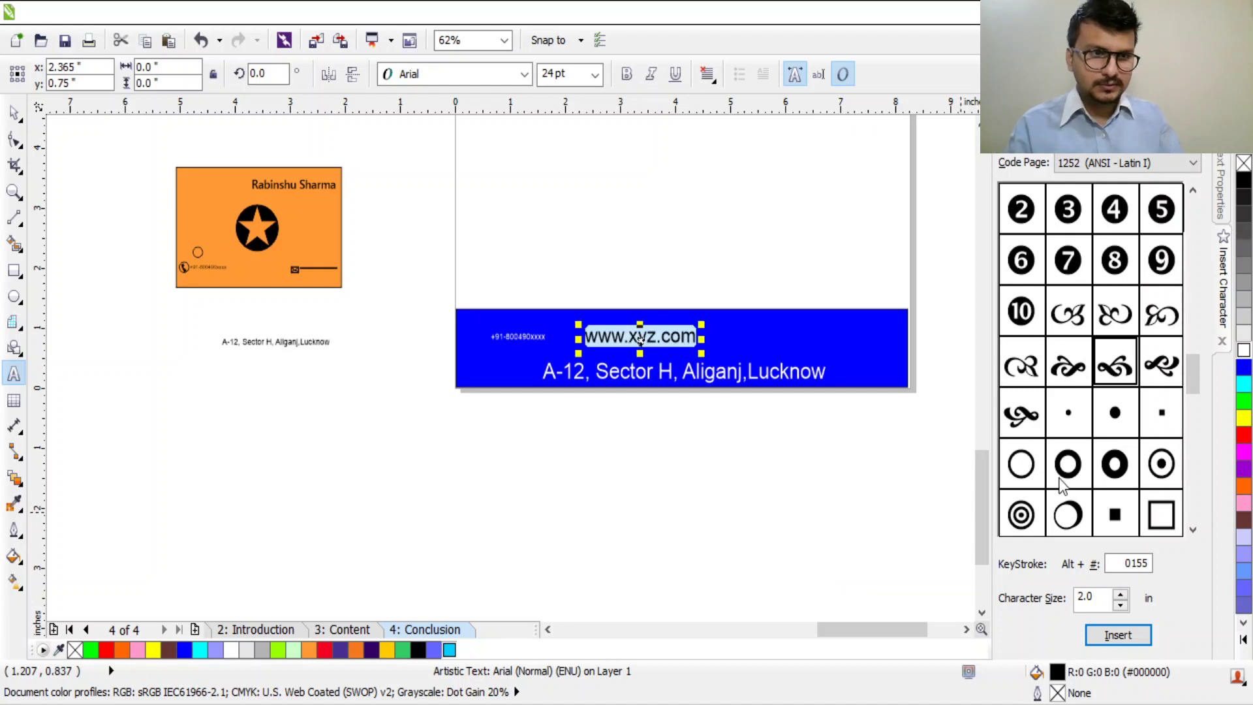
click(1243, 351)
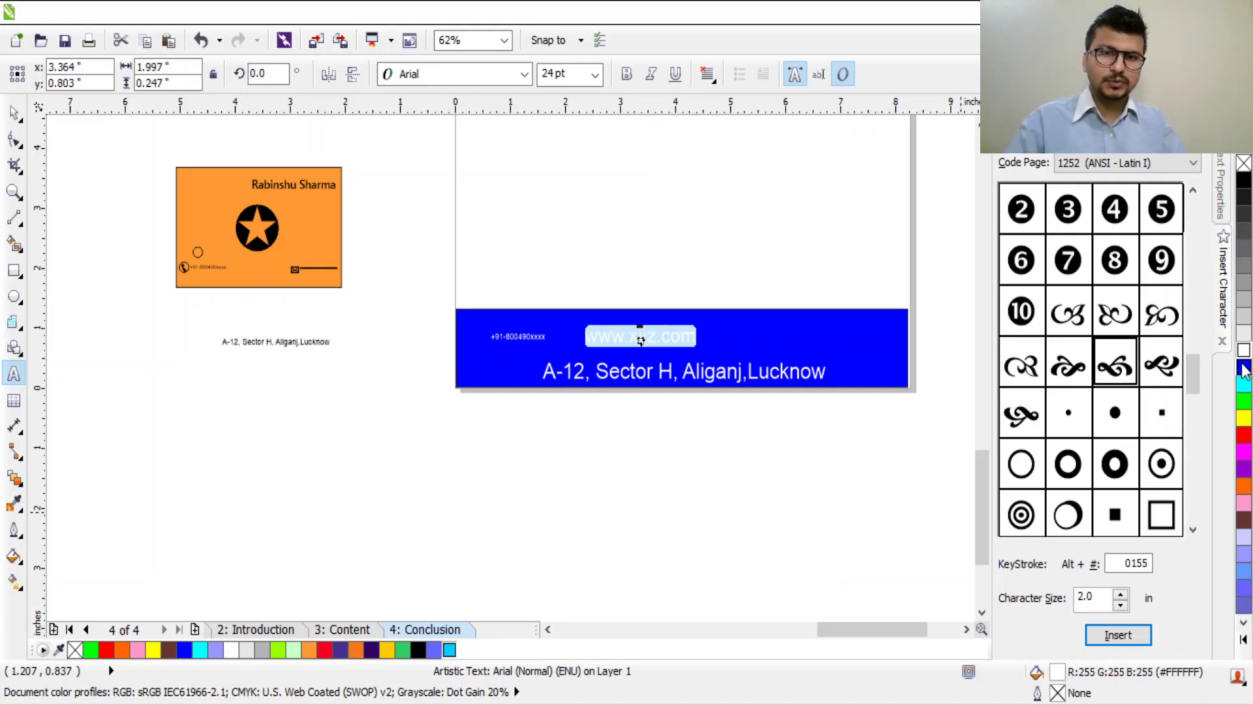
click(8, 124)
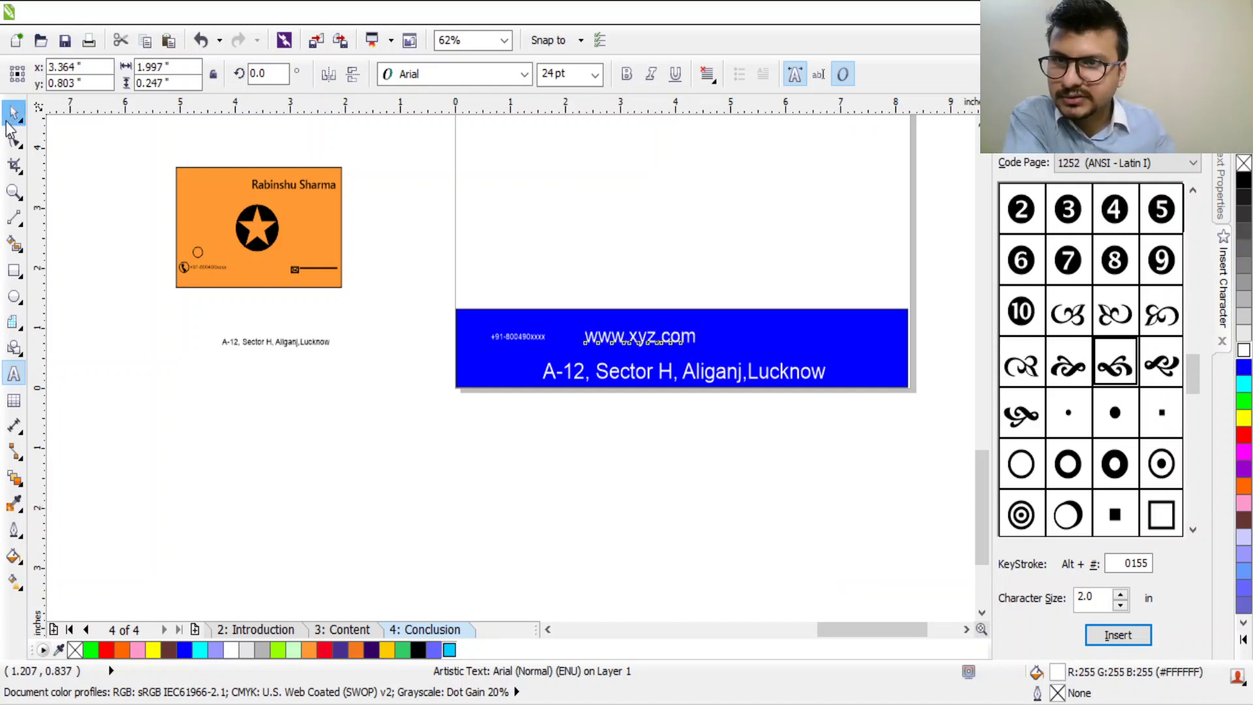
click(669, 342)
drag(670, 343, 875, 332)
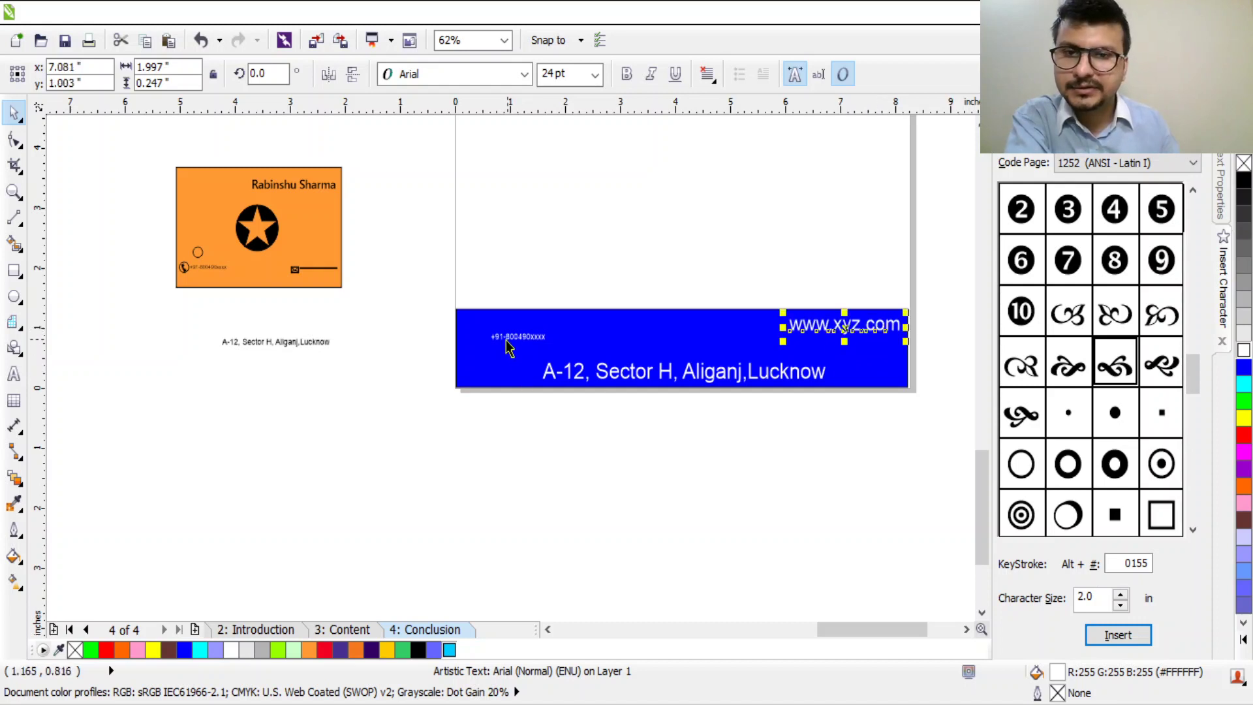
click(483, 341)
click(494, 340)
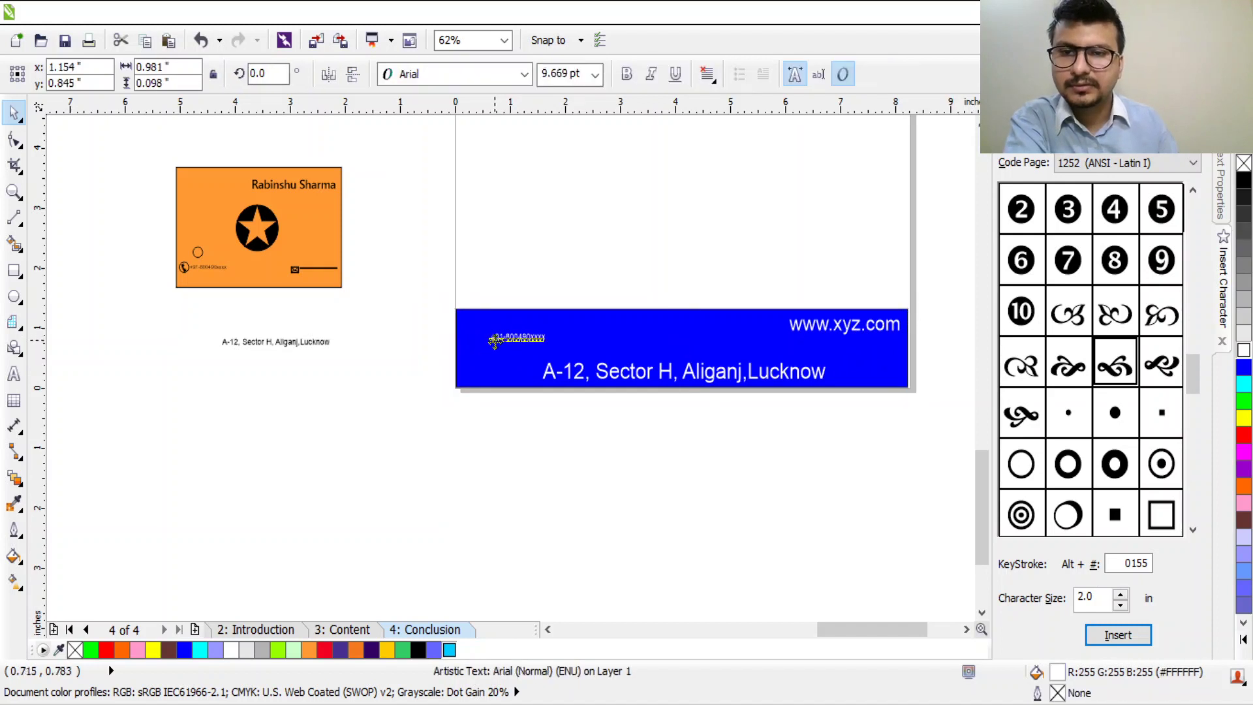
Step: Prefix the footer phone number with 'Call :- '
double_click(495, 340)
scroll(495, 340, up, 5)
click(472, 319)
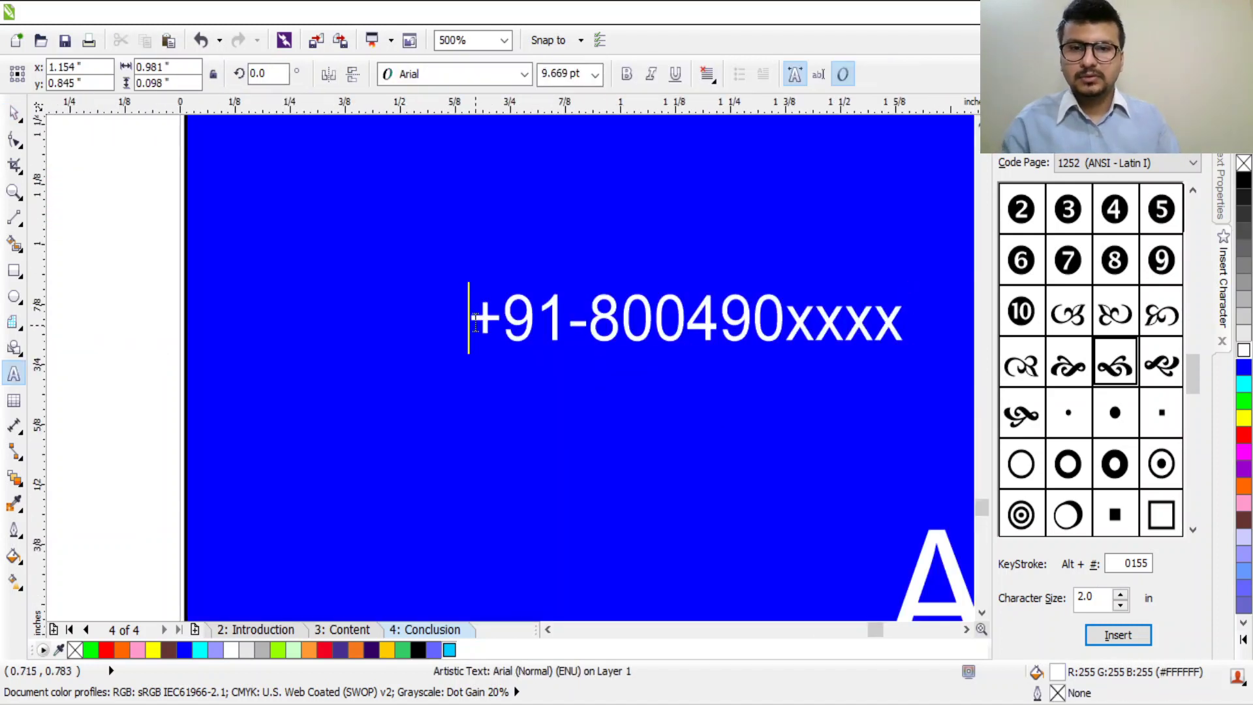
text(Caa)
key(BackSpace)
text(ll :)
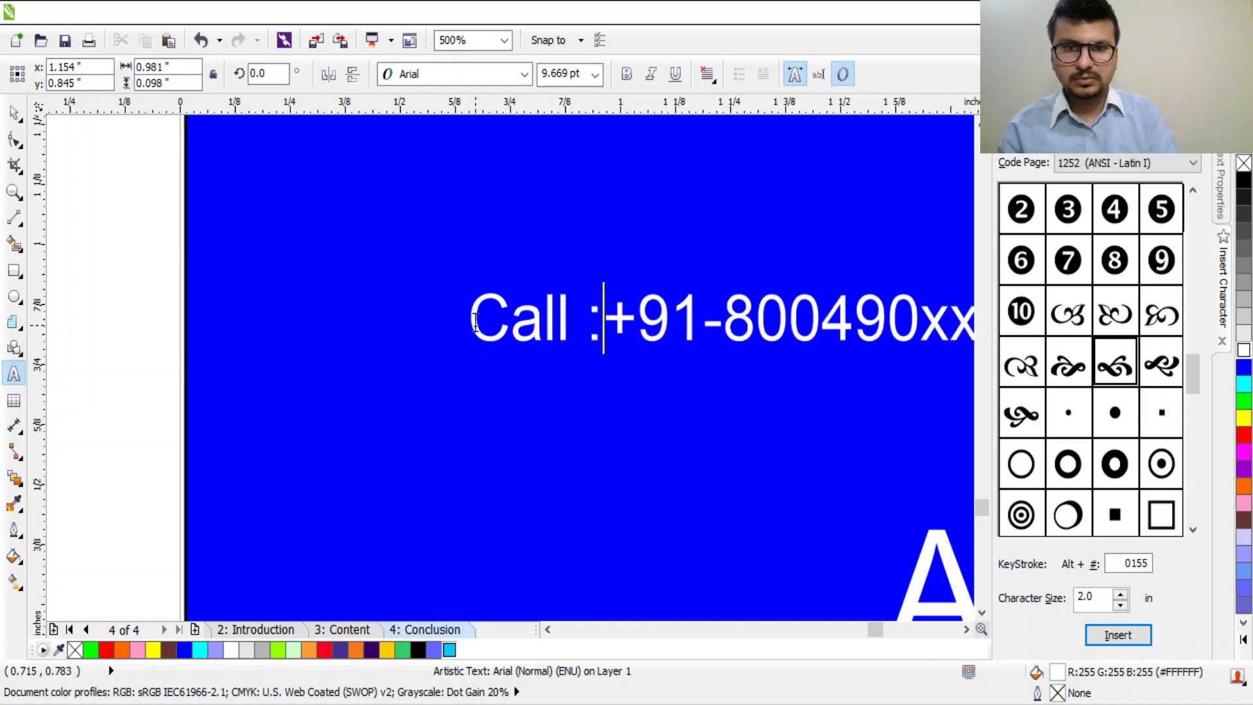
text(-)
scroll(448, 314, down, 3)
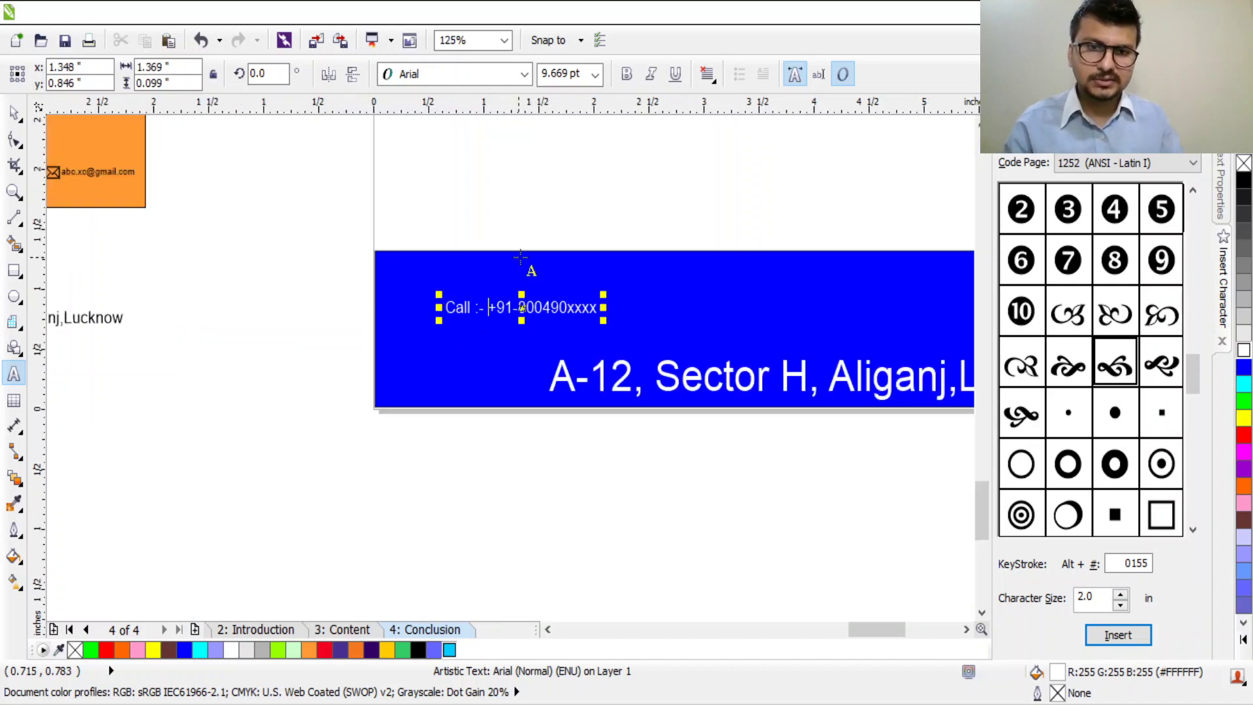
click(13, 112)
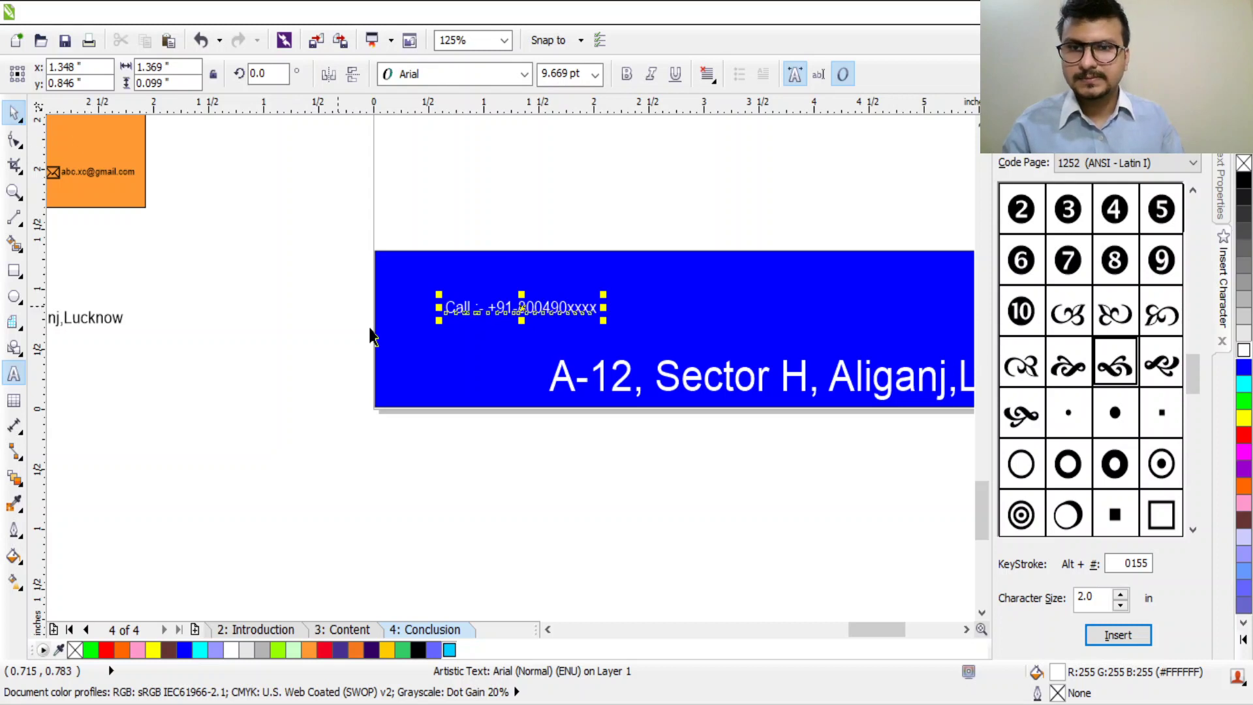
Step: Move the Call line to the footer's top-left, enlarged to about 16.5 pt
drag(578, 307, 622, 287)
scroll(802, 369, down, 2)
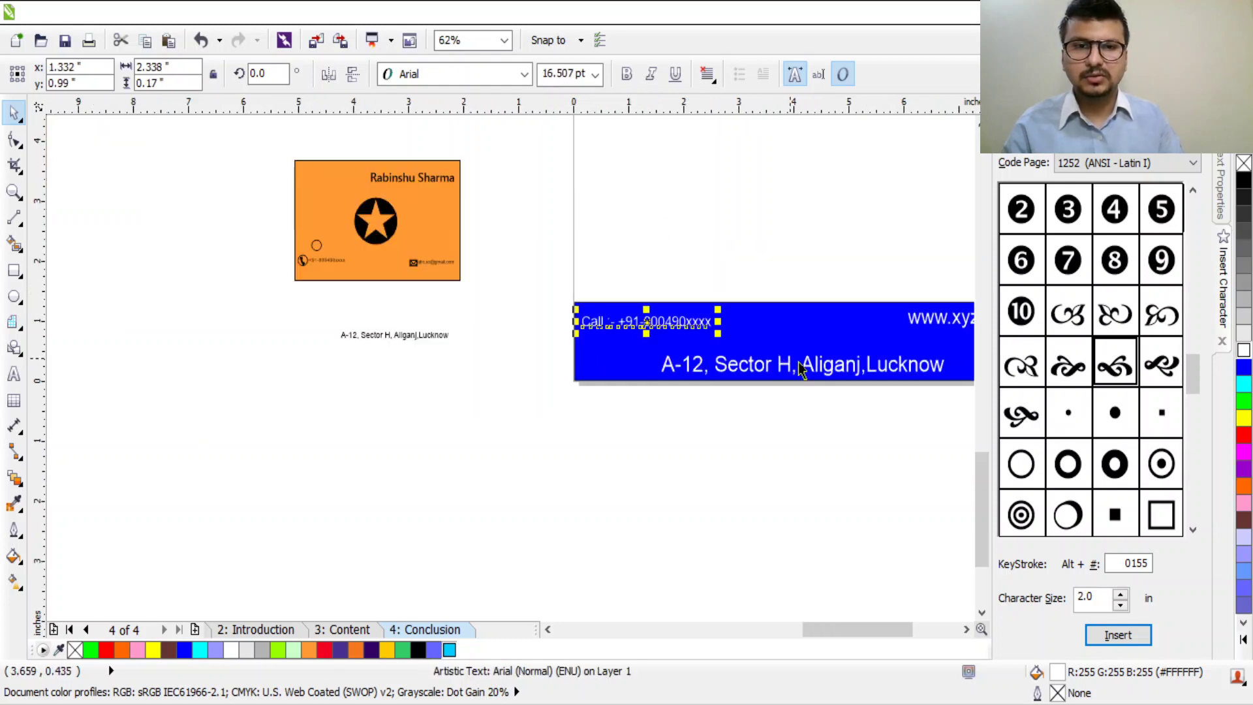
scroll(944, 364, down, 1)
scroll(868, 358, right, 3)
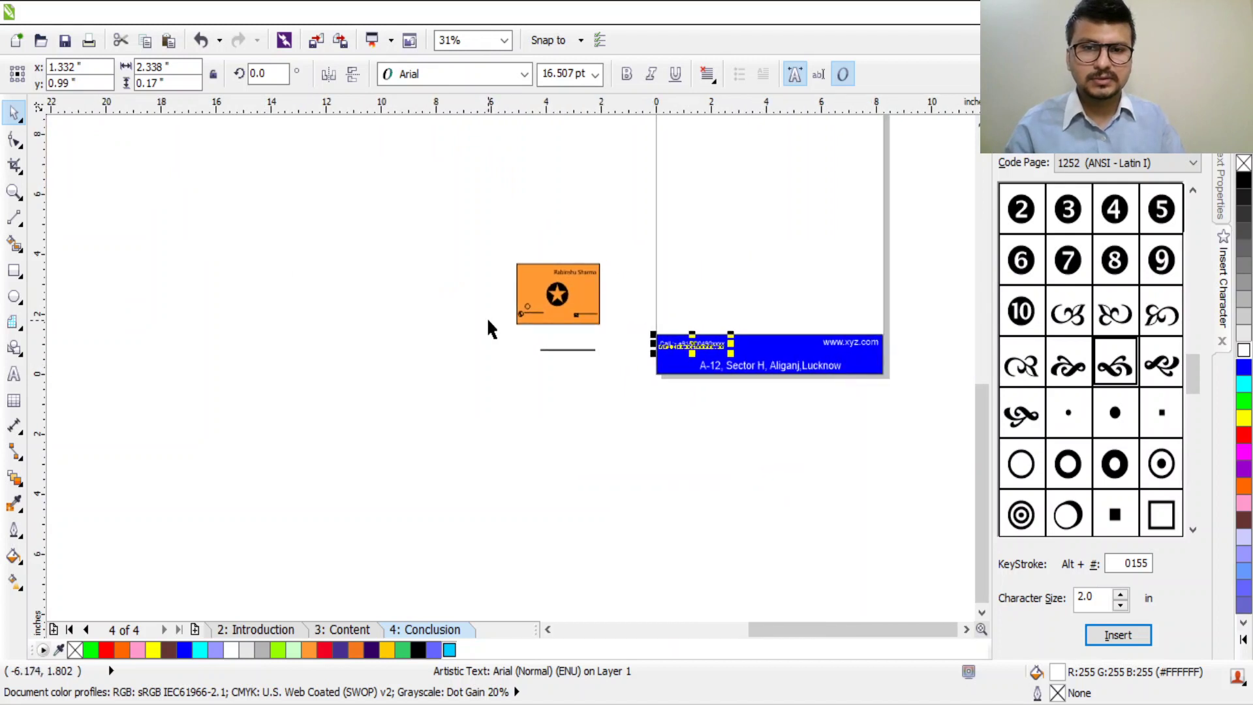
scroll(575, 316, up, 2)
scroll(577, 316, down, 2)
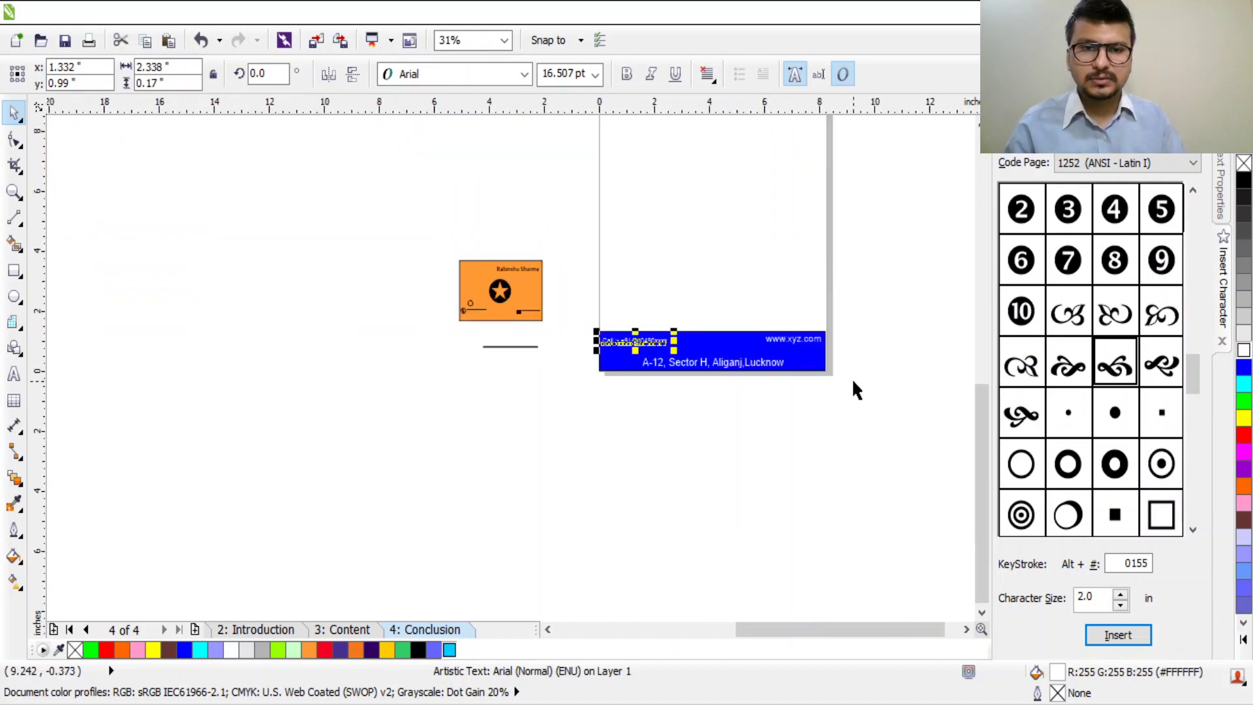
scroll(853, 382, up, 1)
click(535, 301)
click(482, 303)
double_click(482, 303)
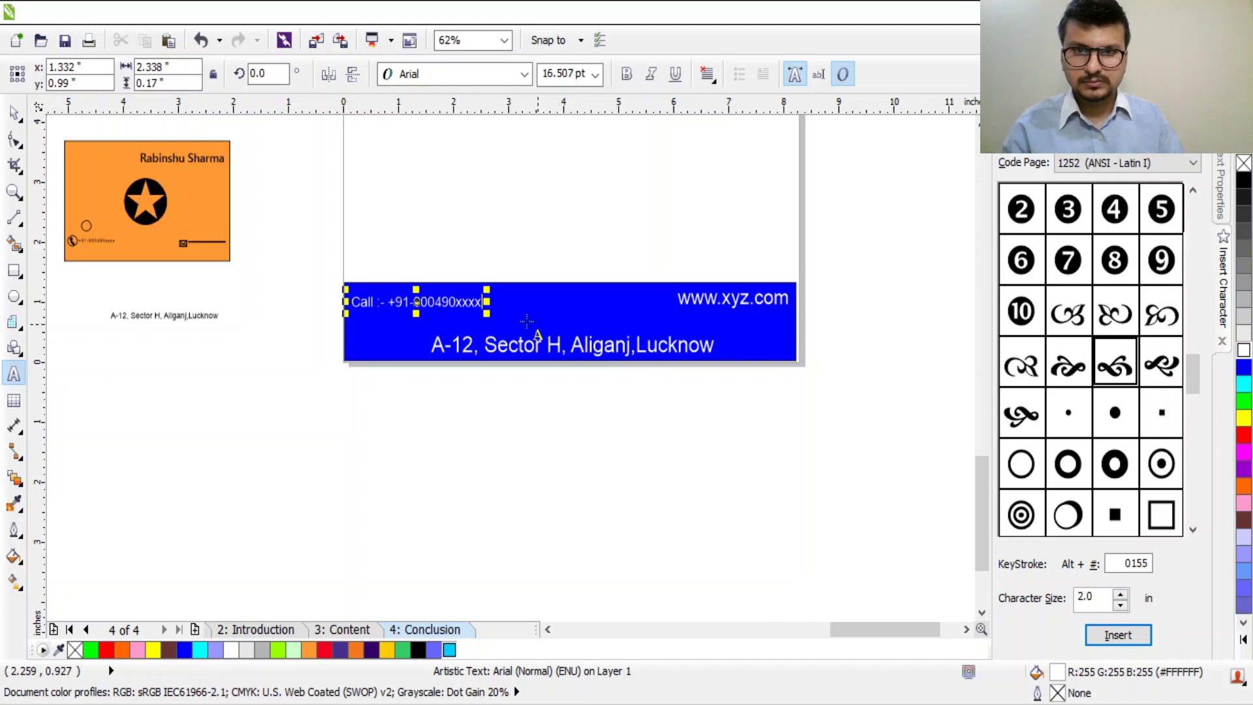
Step: Type the 'Email:' line with the e-mail address in the footer and make it white
click(507, 301)
text(Ema)
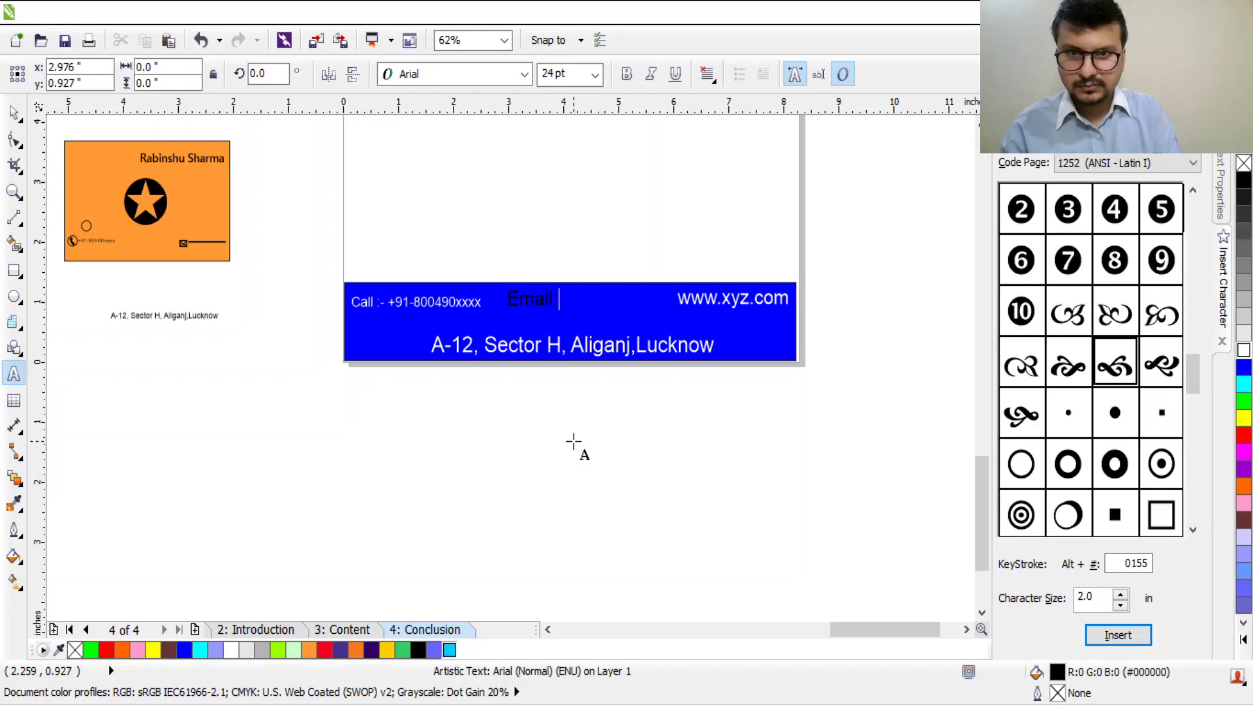
key(ctrl+a)
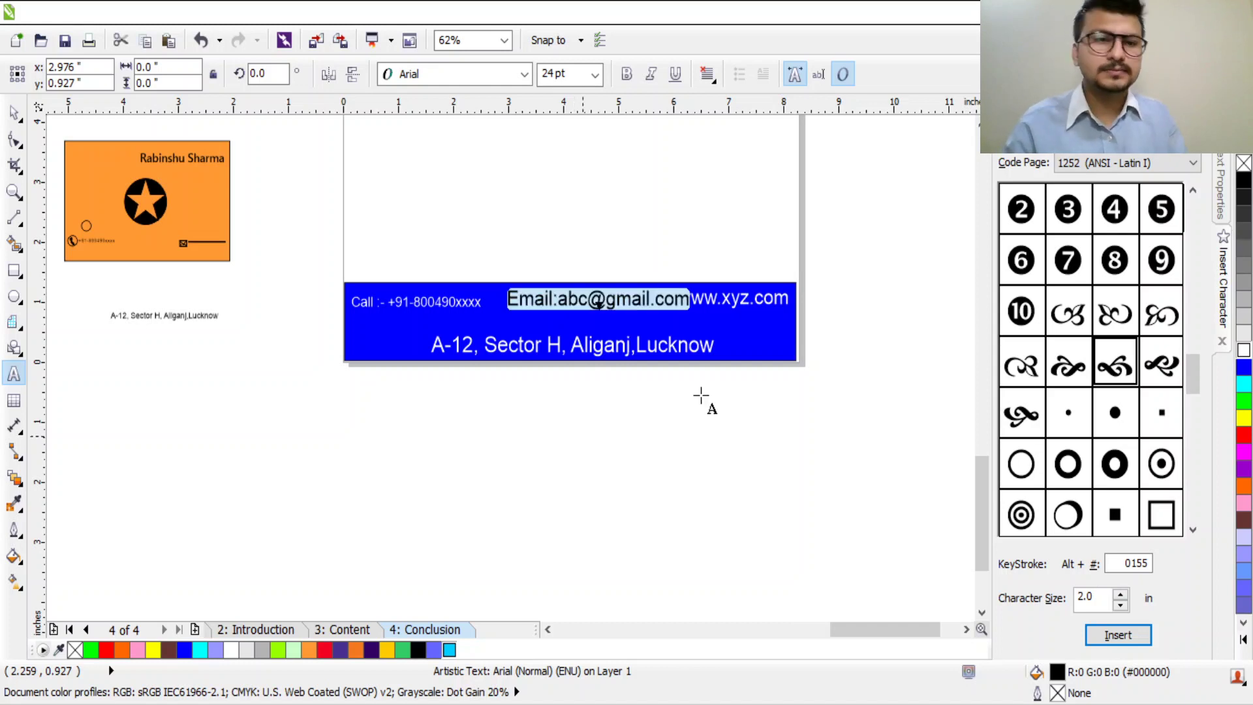
click(1243, 350)
click(687, 295)
Step: Shrink the e-mail line to about 14.3 pt and place it between phone and website
drag(697, 287, 622, 292)
click(14, 112)
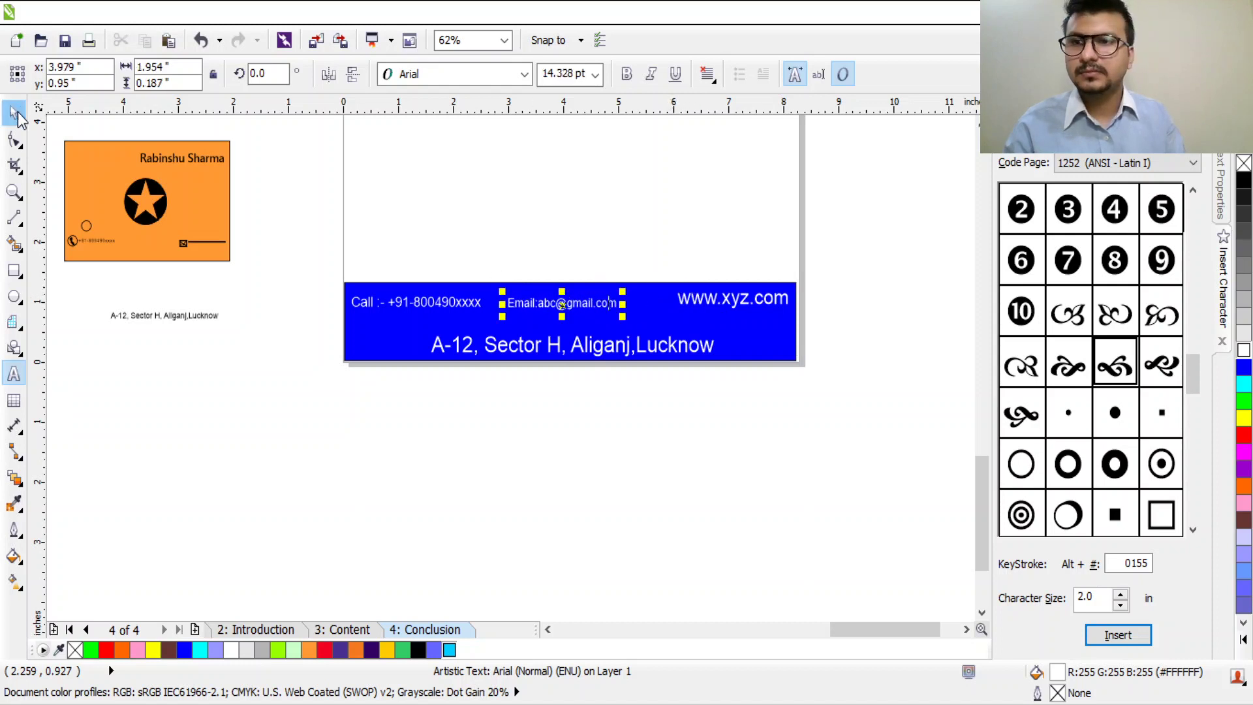
drag(595, 307, 607, 293)
Step: Zoom out to view the whole letterhead page and deselect the e-mail text
scroll(603, 297, down, 3)
scroll(597, 183, up, 3)
scroll(586, 319, down, 2)
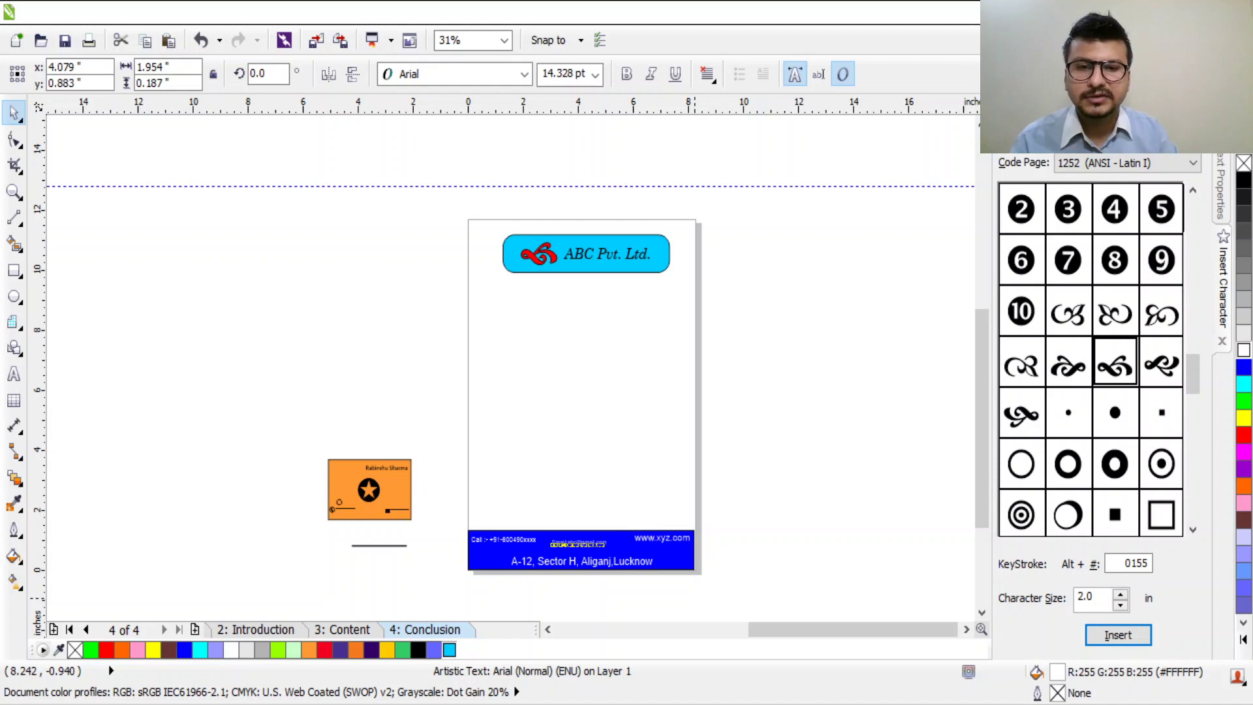
scroll(569, 280, up, 2)
scroll(569, 282, down, 2)
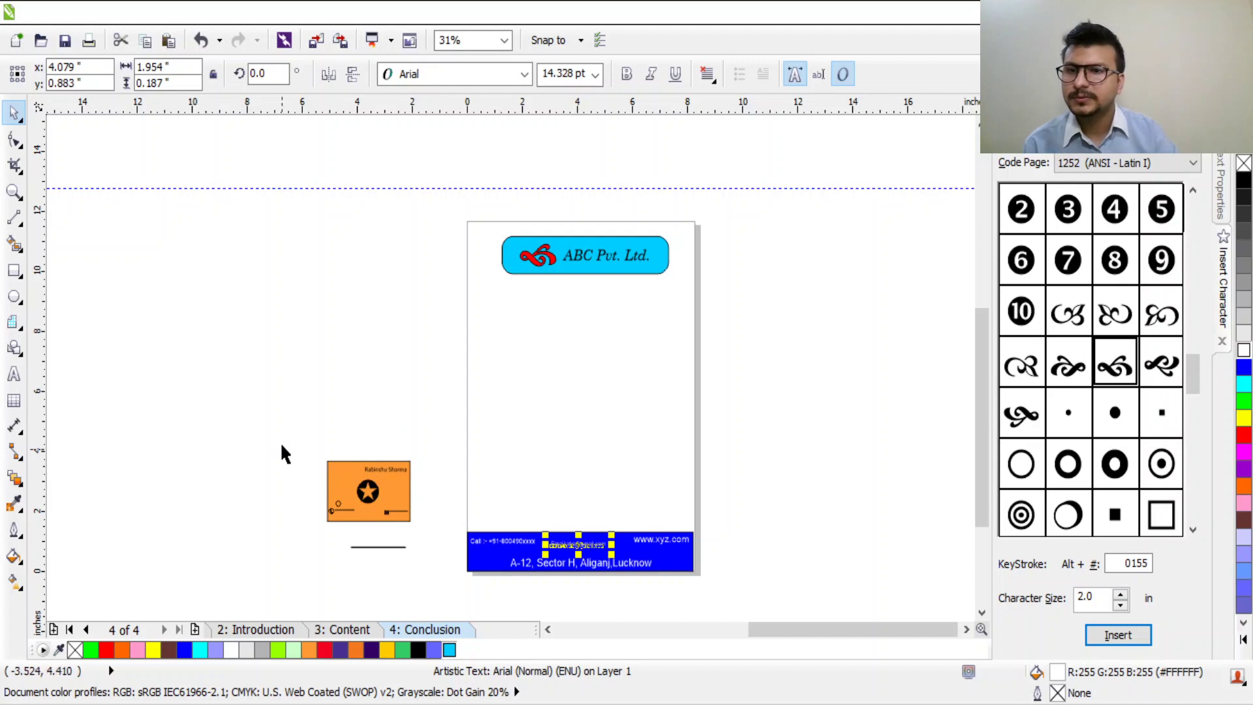
key(Escape)
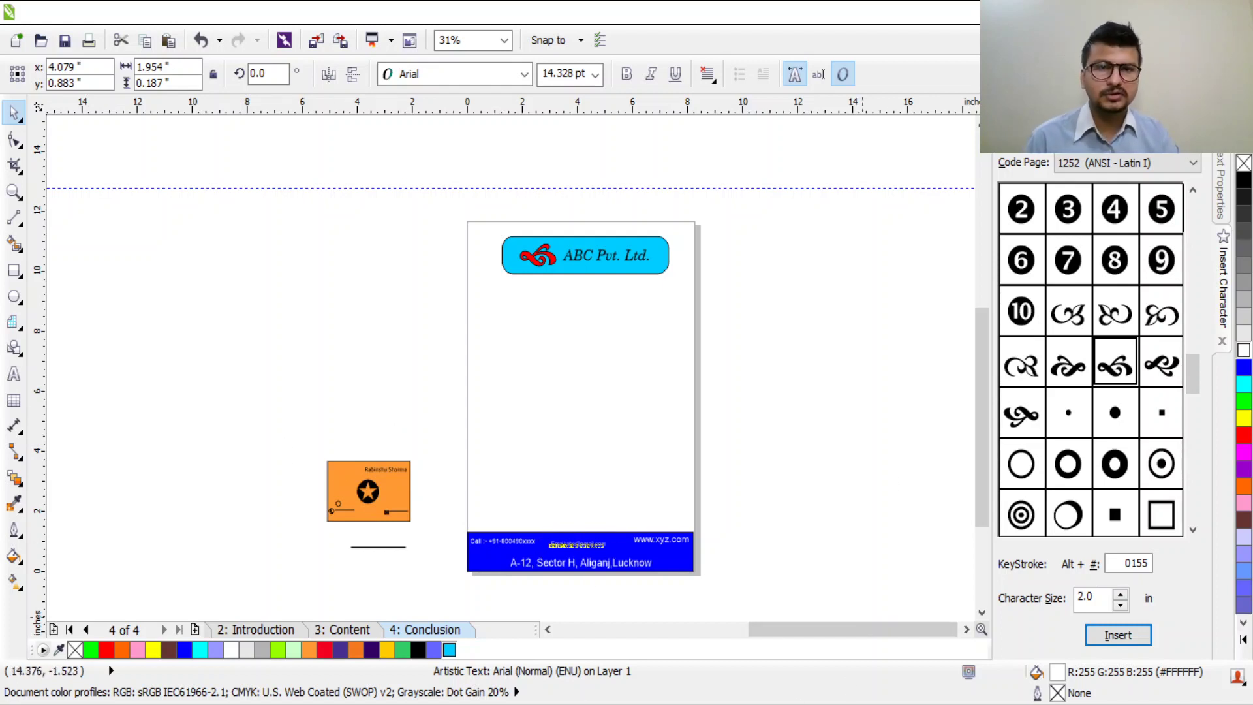